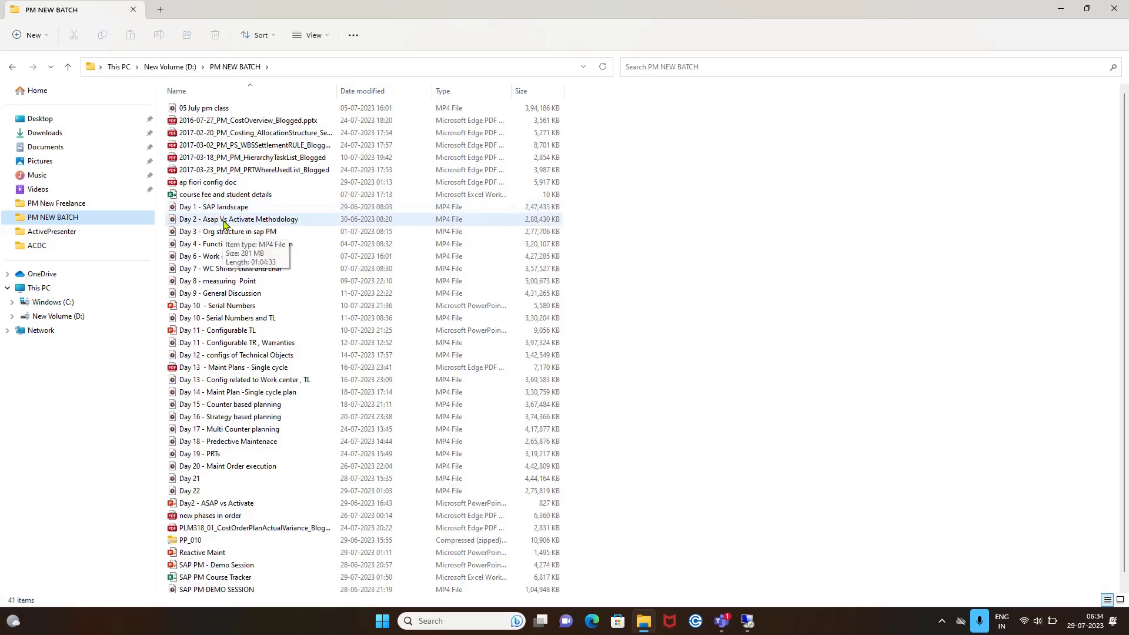
Step: Open the SAP PM Course Tracker workbook from the PM NEW BATCH folder
scroll(235, 230, down, 1)
scroll(256, 315, up, 1)
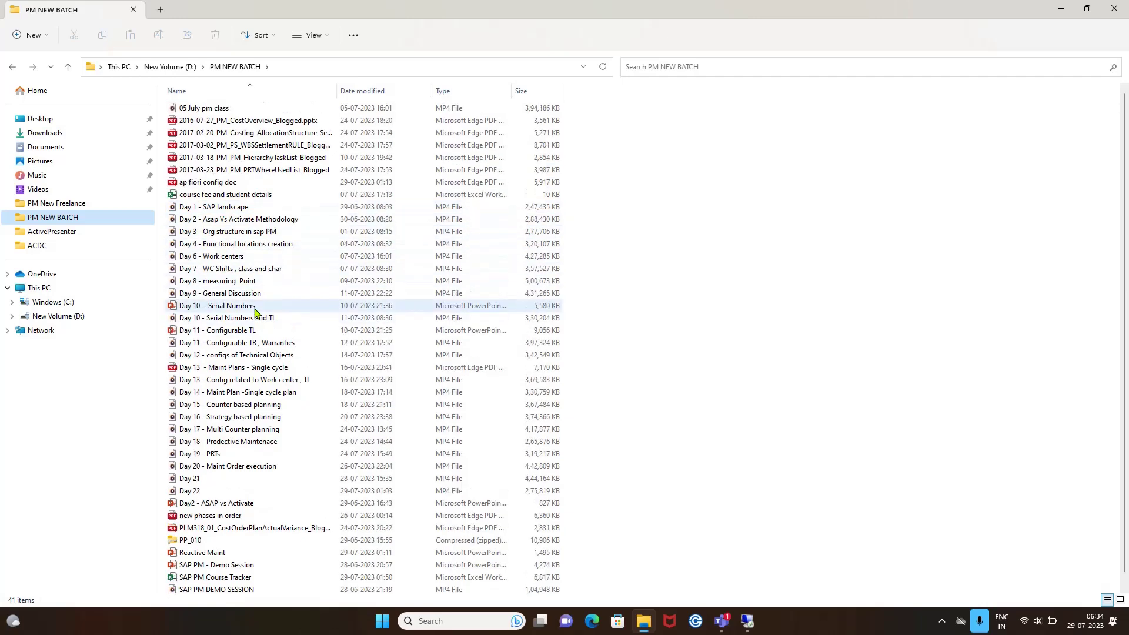
scroll(282, 399, down, 1)
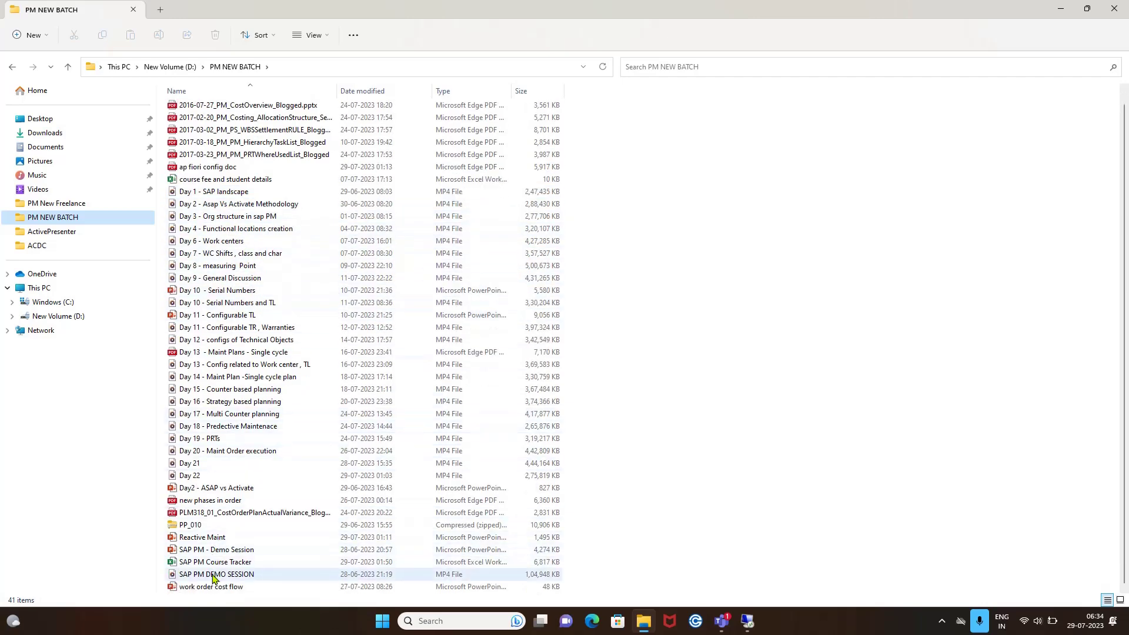
double_click(224, 563)
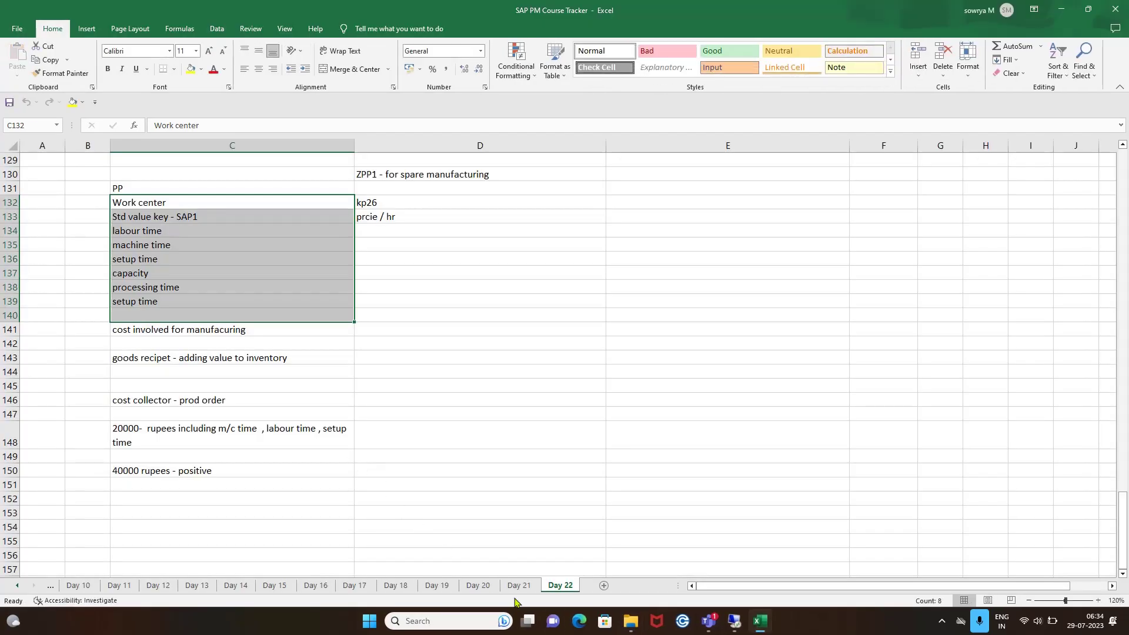
Step: Back in PM NEW BATCH, open the work order cost flow presentation
click(632, 622)
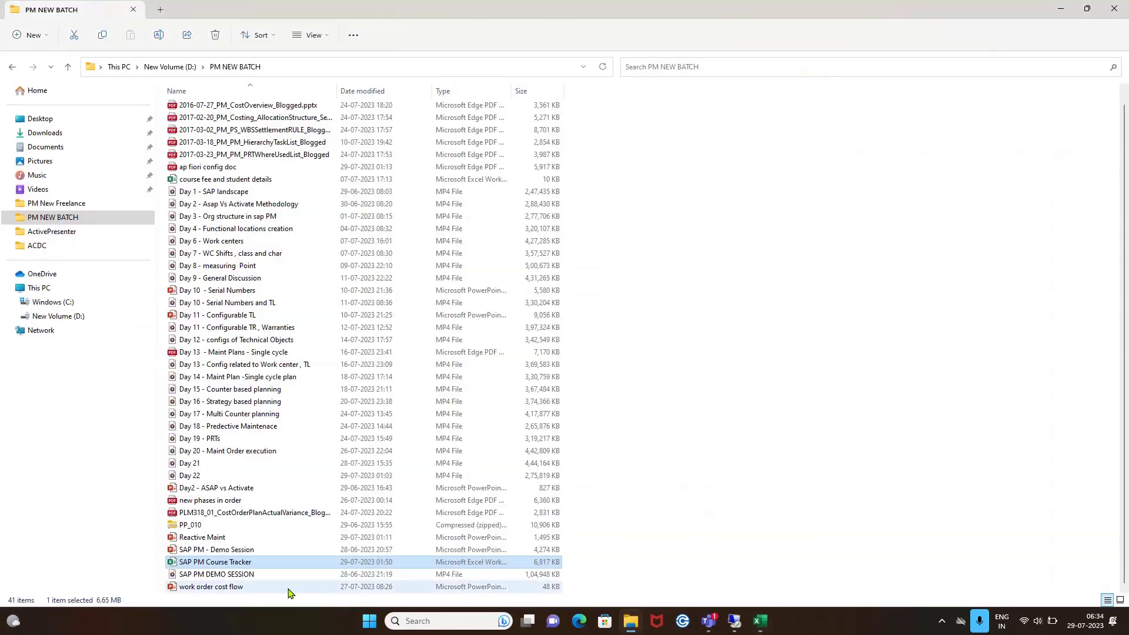
click(232, 587)
double_click(231, 587)
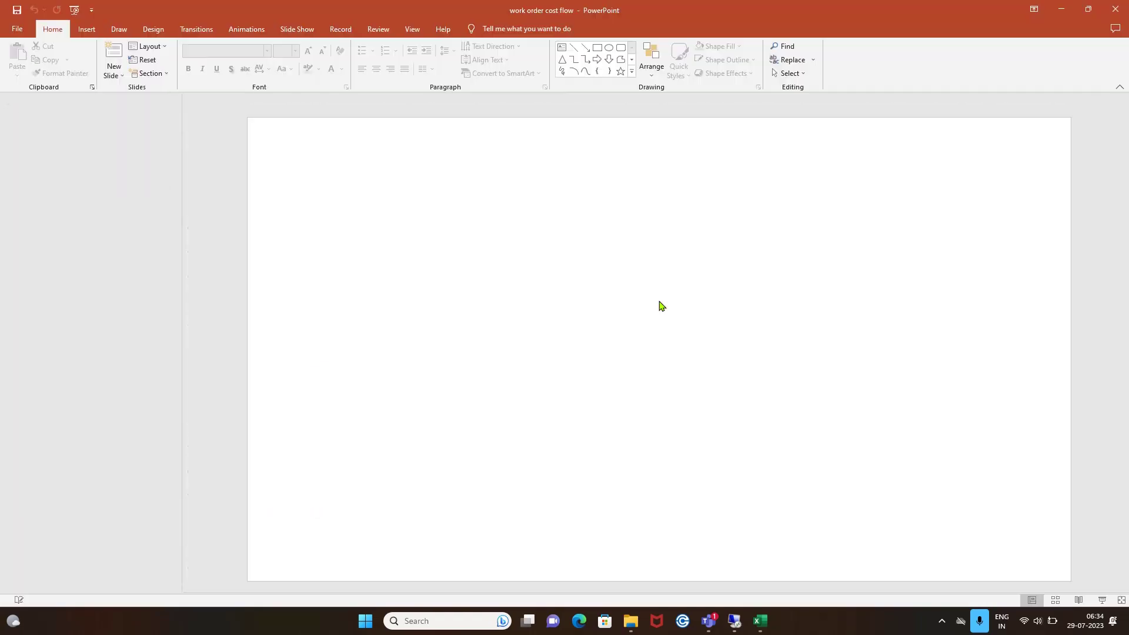
Step: In the course tracker, add a blank sheet after Day 22 and rename it 'Day 23'
click(747, 621)
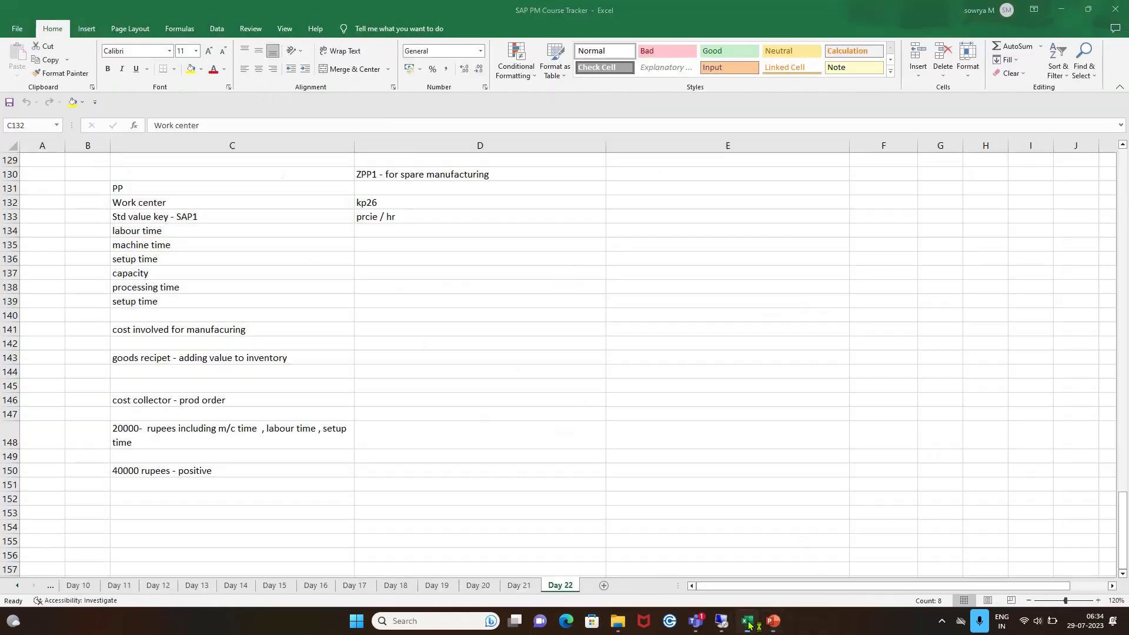
click(596, 485)
scroll(514, 411, down, 2)
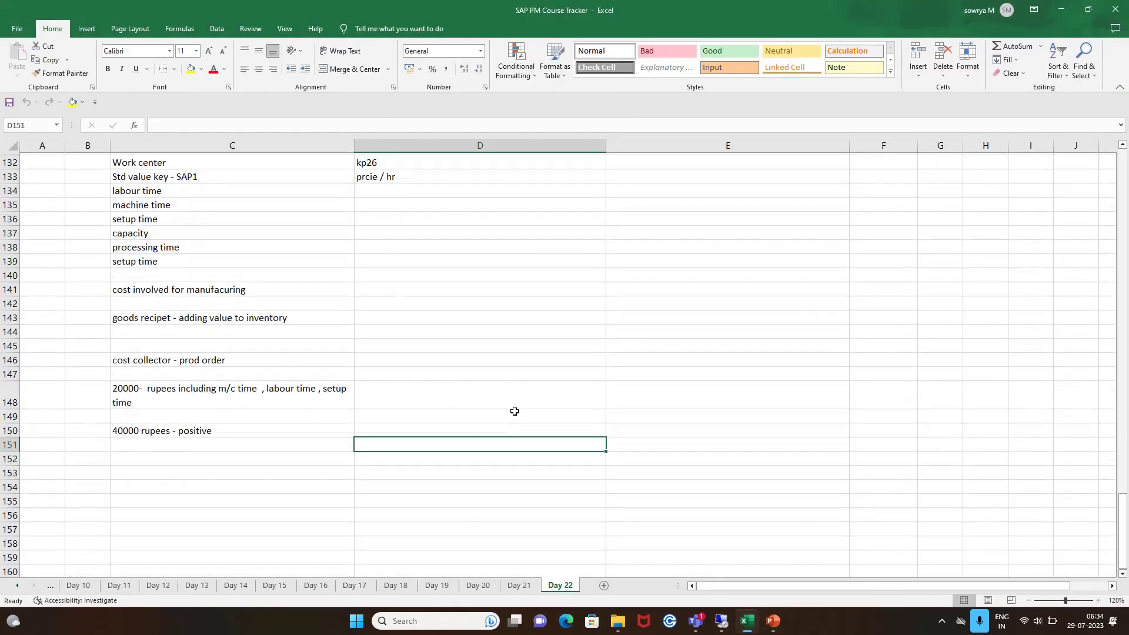
click(604, 586)
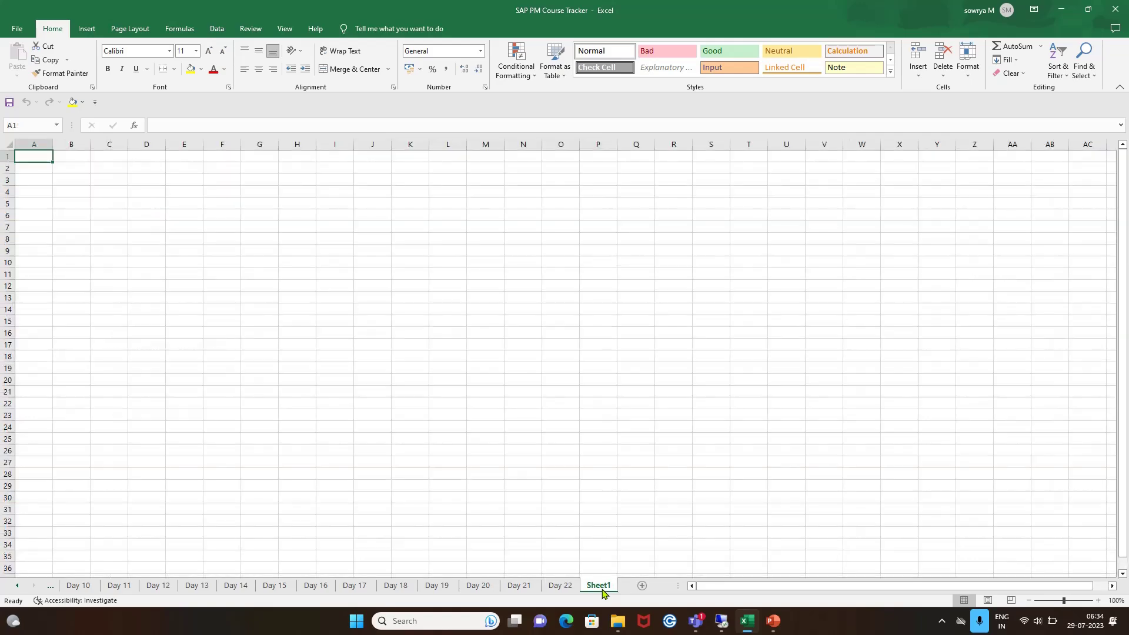
right_click(599, 587)
click(612, 480)
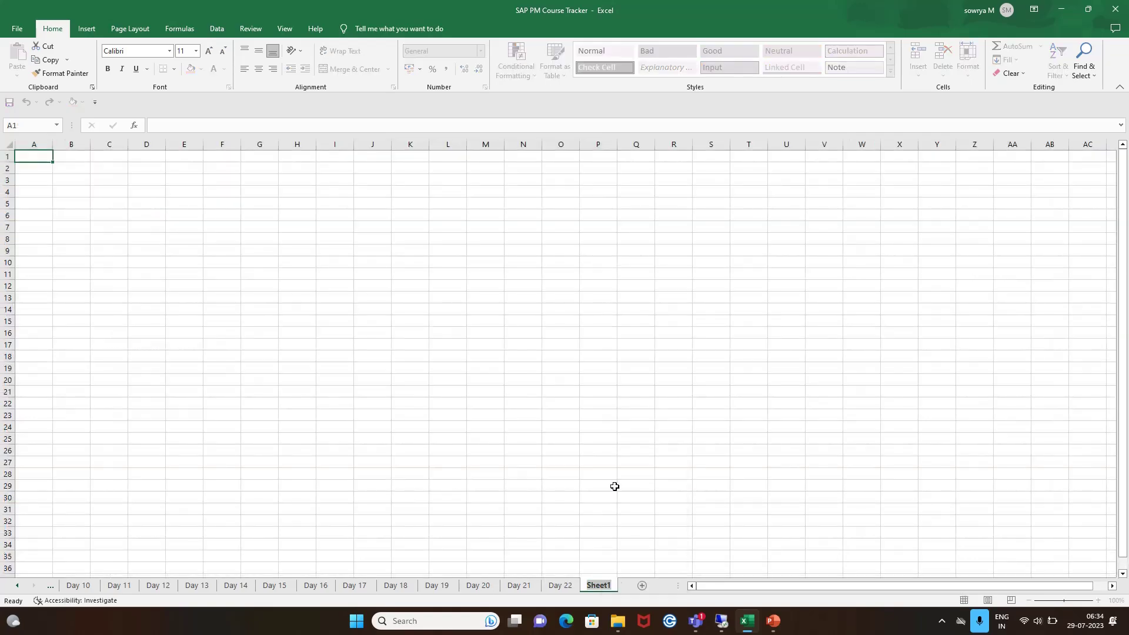
key(BackSpace)
text(Day 23)
click(575, 476)
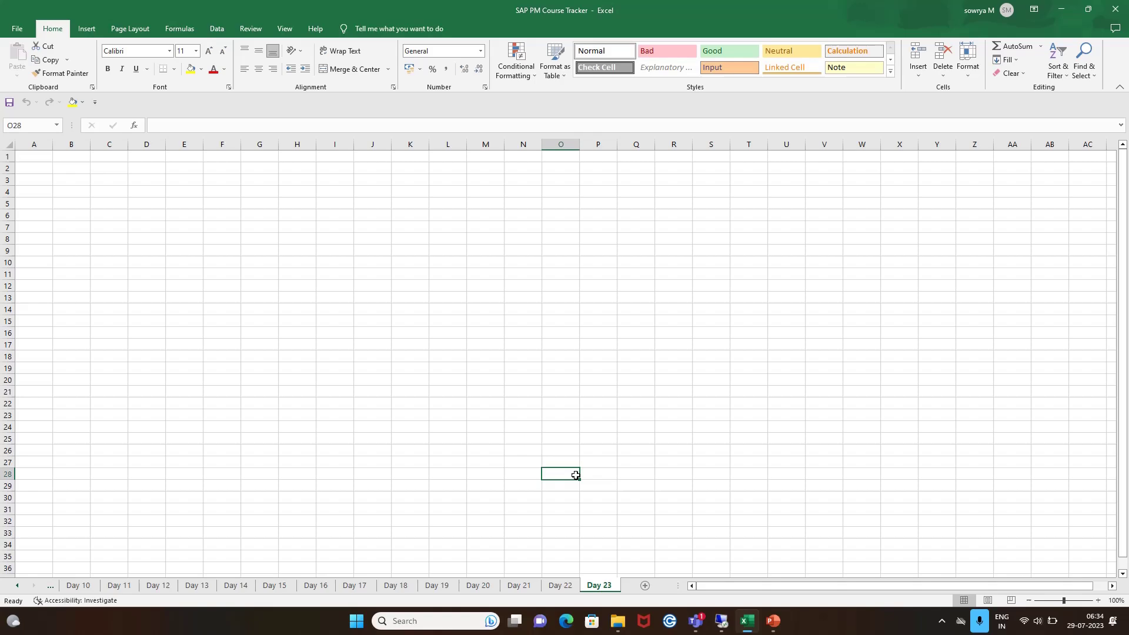
click(774, 622)
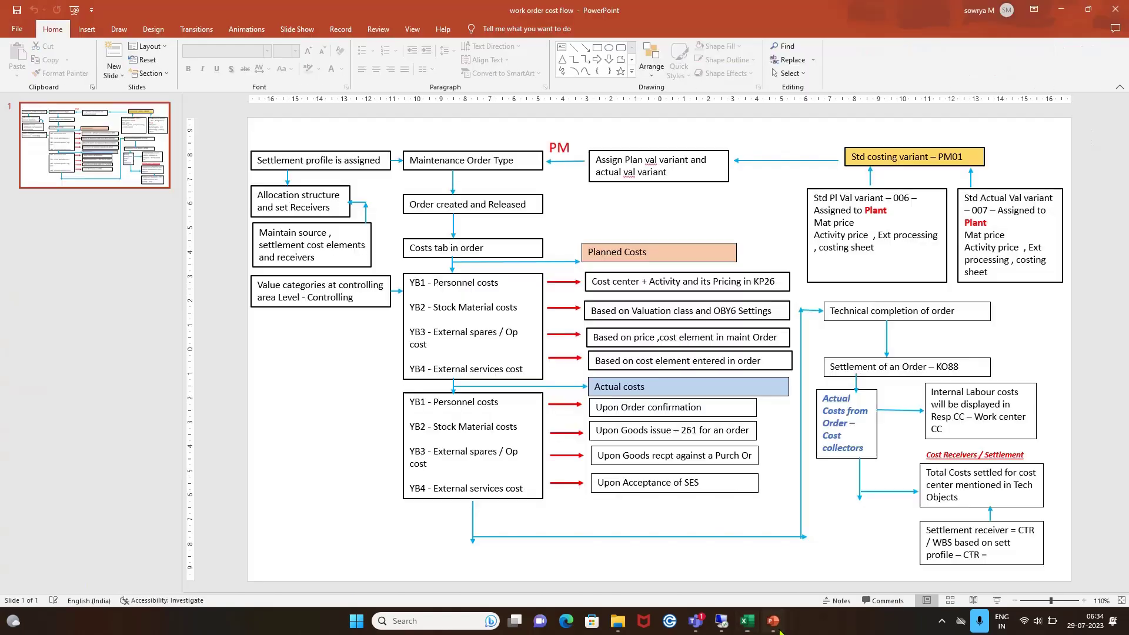
Step: Play the cost flow slide full screen, then return to Excel's Day 23 sheet
click(997, 601)
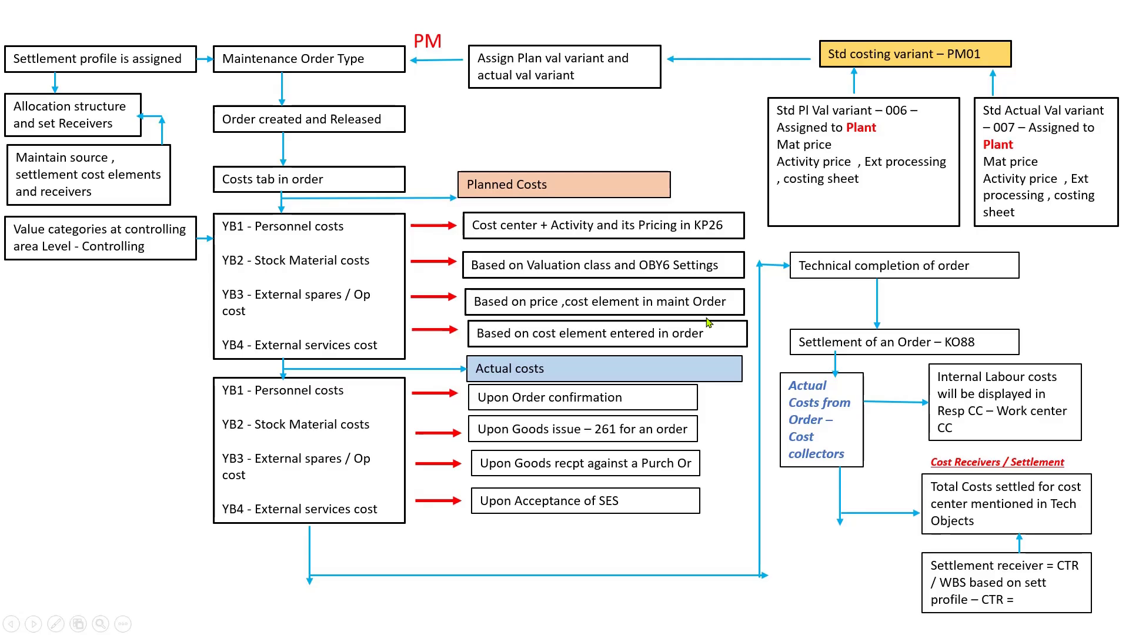
key(Escape)
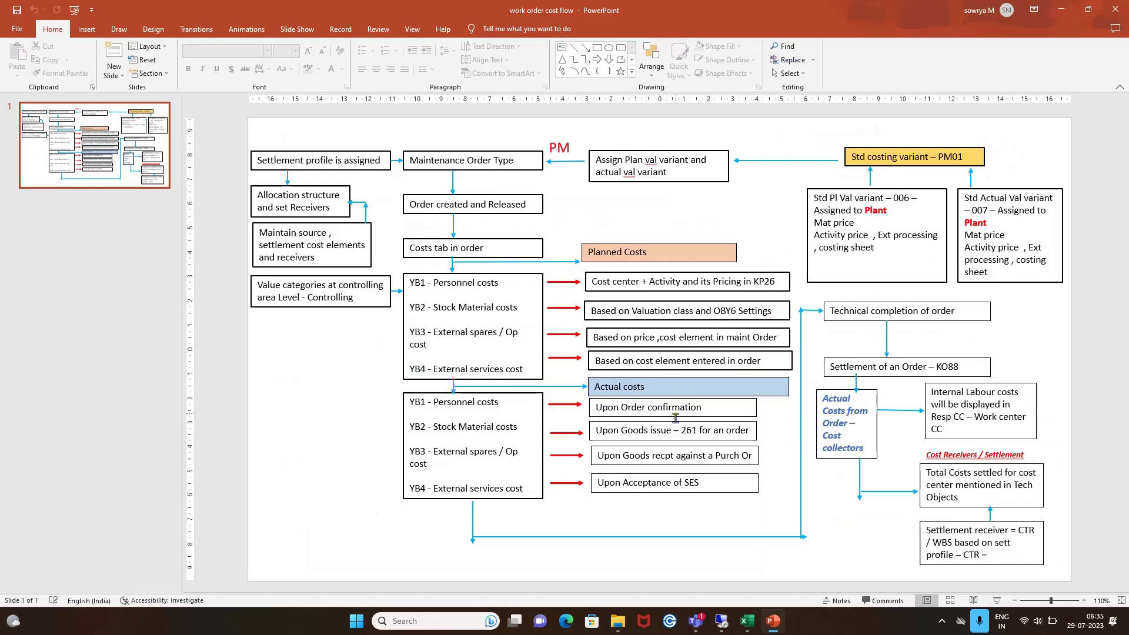
click(753, 621)
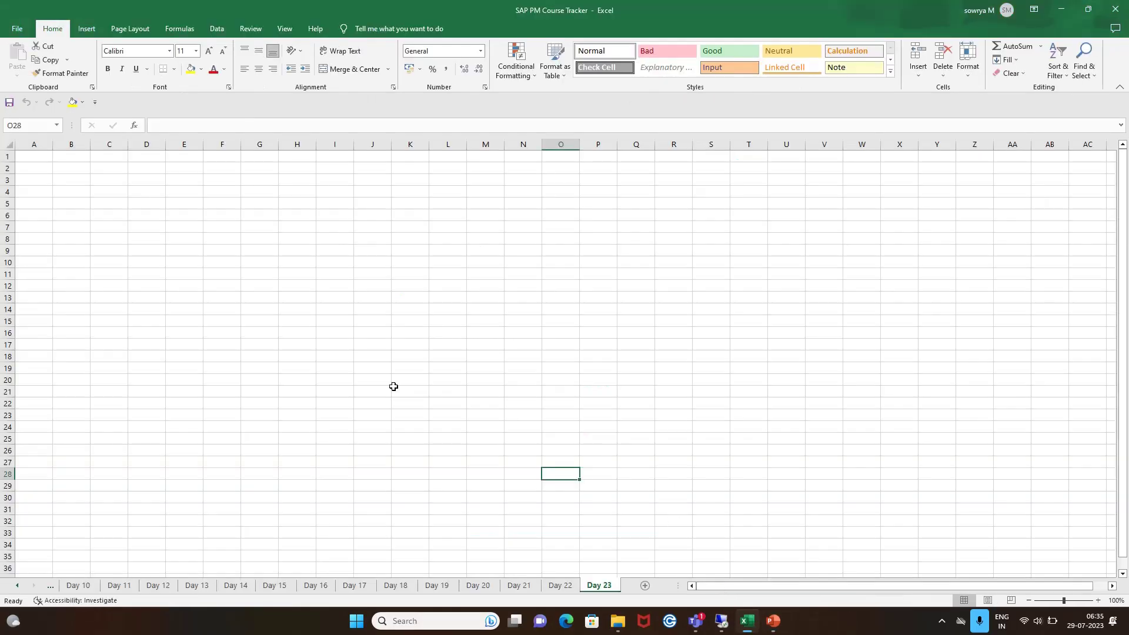
Step: Widen column D, zoom the sheet to 120%, and enter the 'Order types' heading in D3
click(297, 368)
click(147, 205)
drag(165, 144, 280, 166)
click(1098, 600)
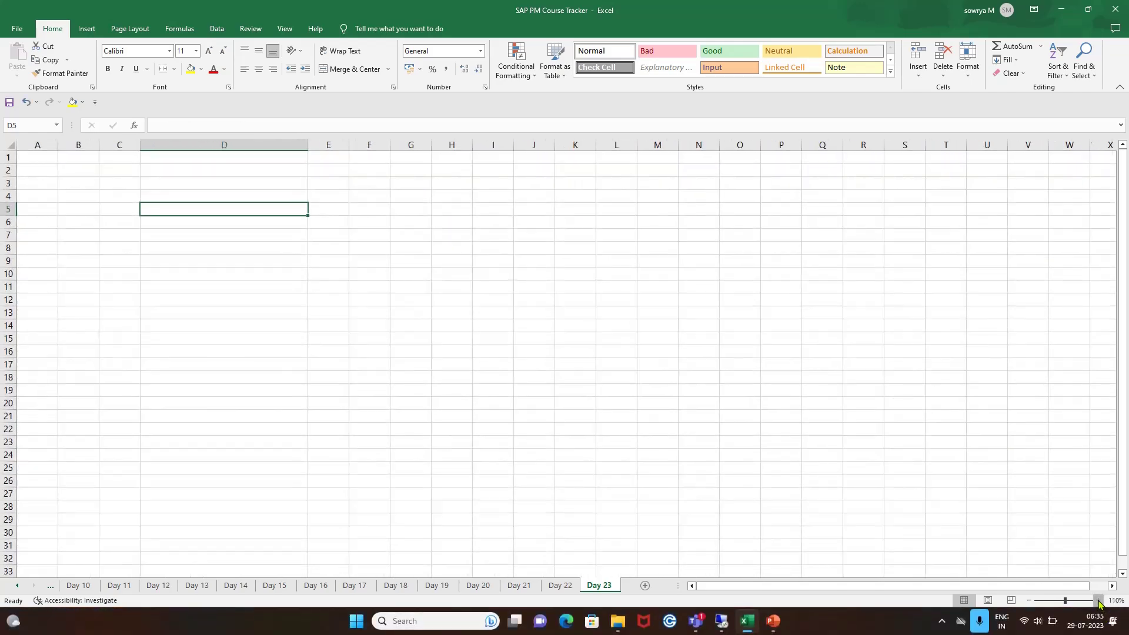
click(1097, 599)
click(262, 260)
click(165, 196)
click(180, 182)
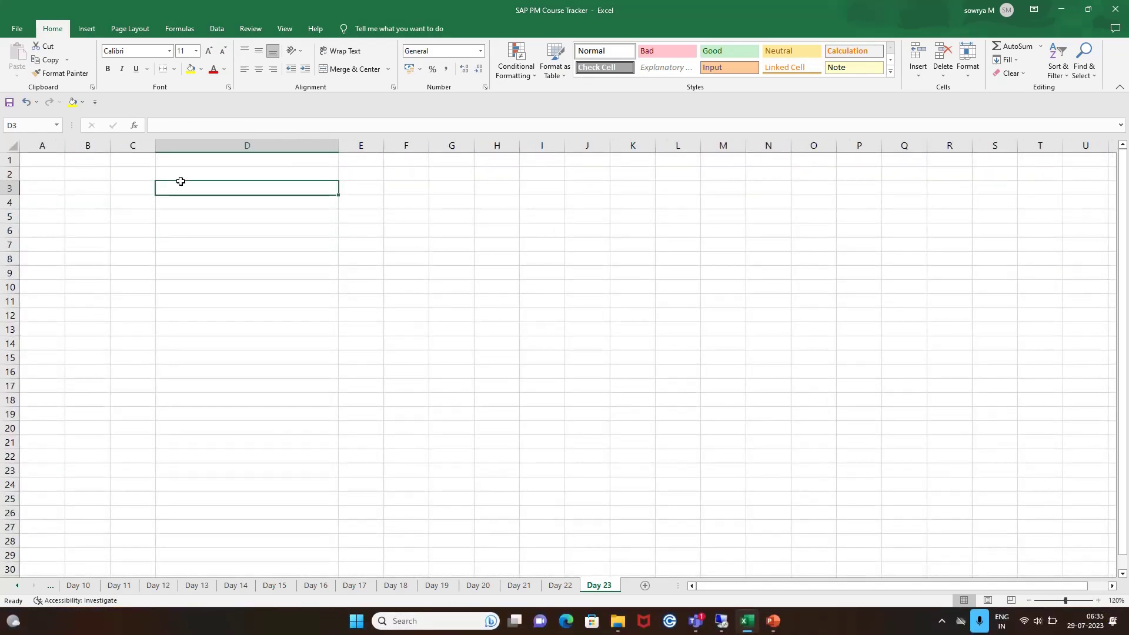
text(Ore)
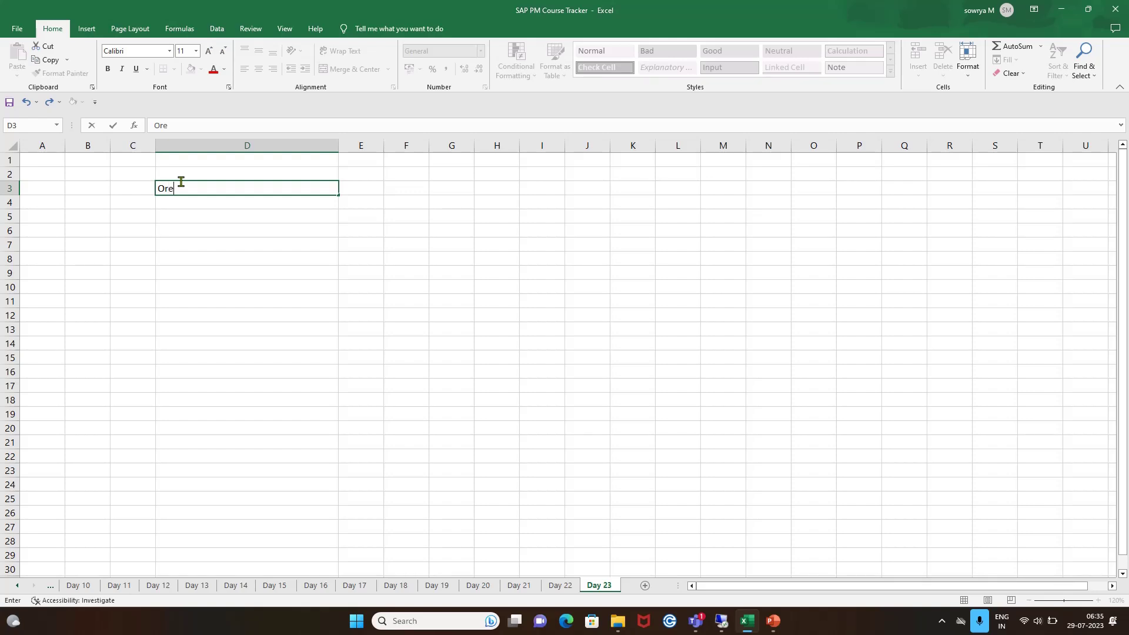
text(der types)
key(Return)
Step: List YA01, YA02, YA03, PM04, PM05 and PM06 in D4:D9
text(YA01)
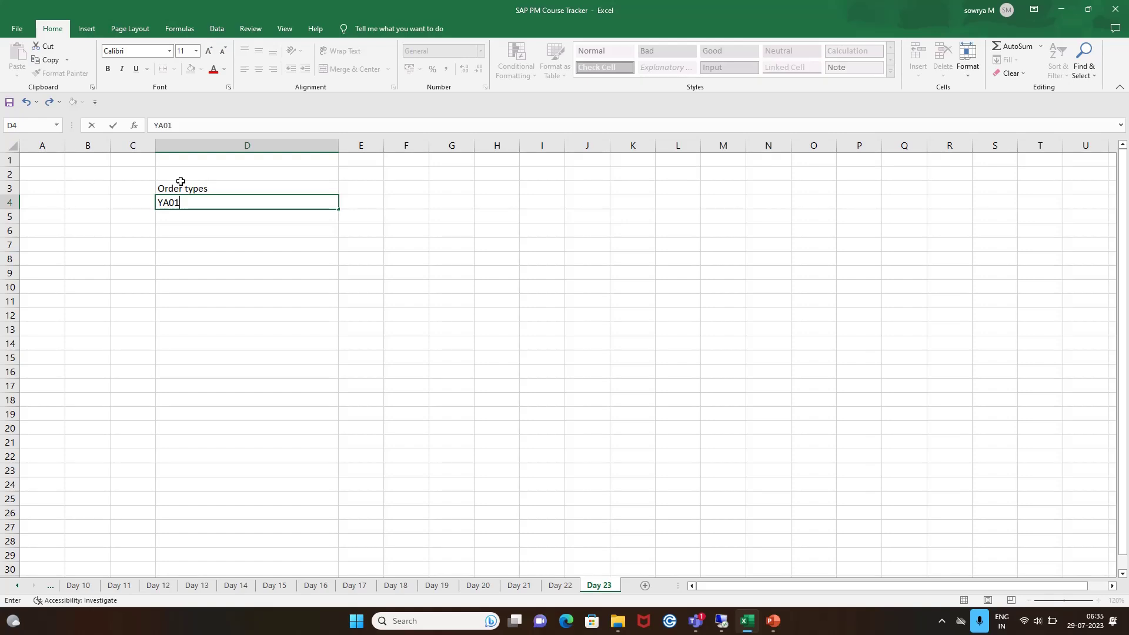
key(Return)
text(YA02)
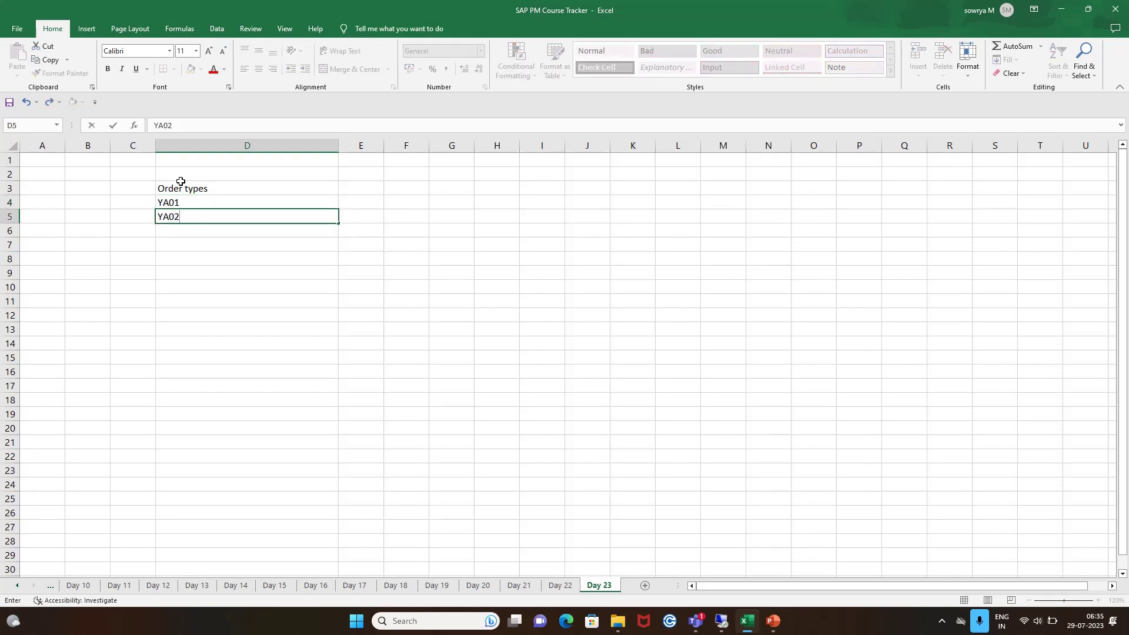
key(Return)
text(Y)
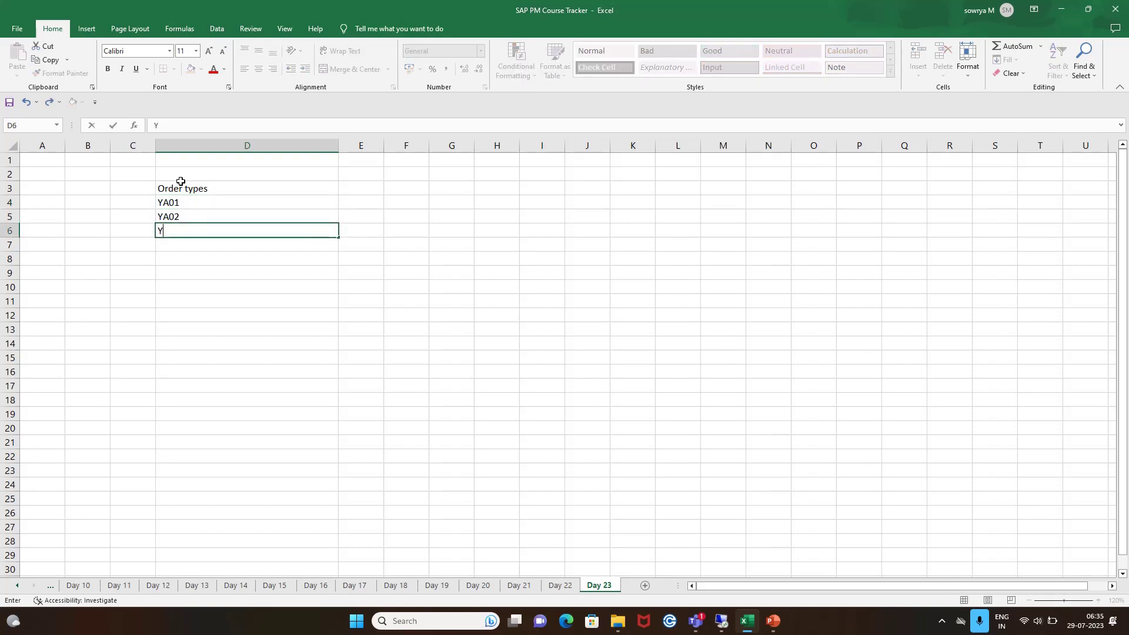
text(A-03)
key(Return)
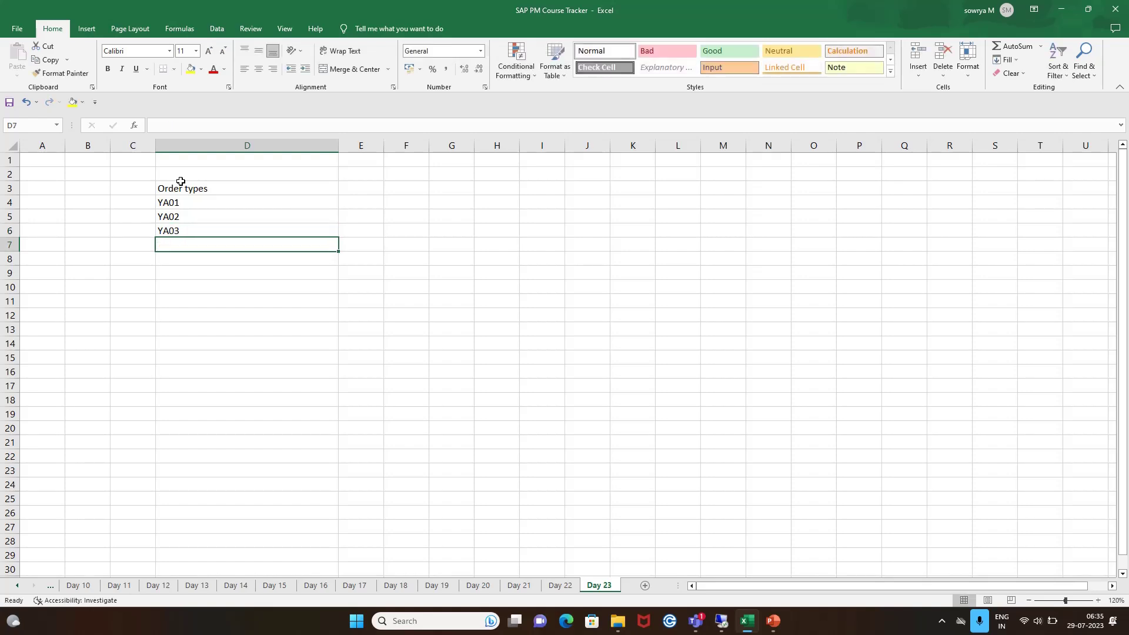
text(PM)
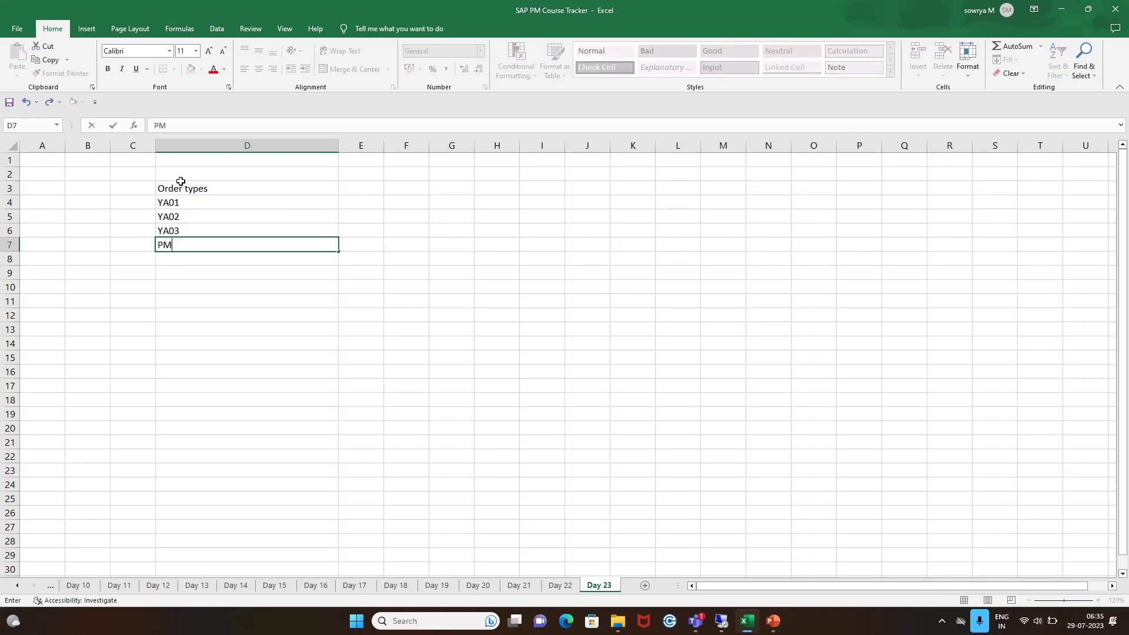
text(04)
key(Return)
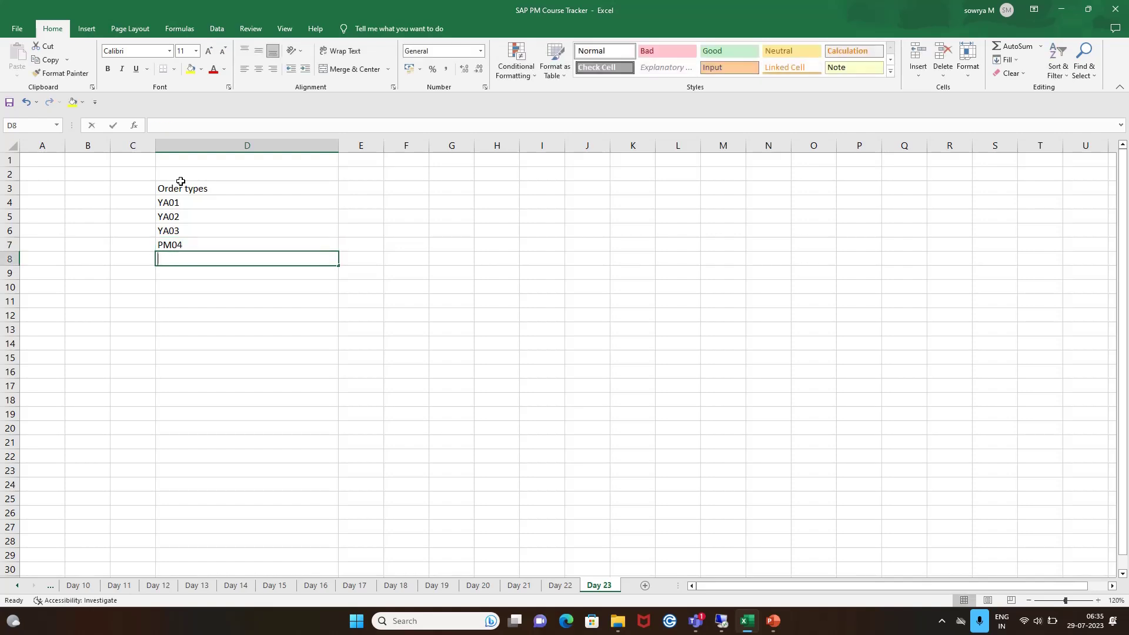
text(PM05)
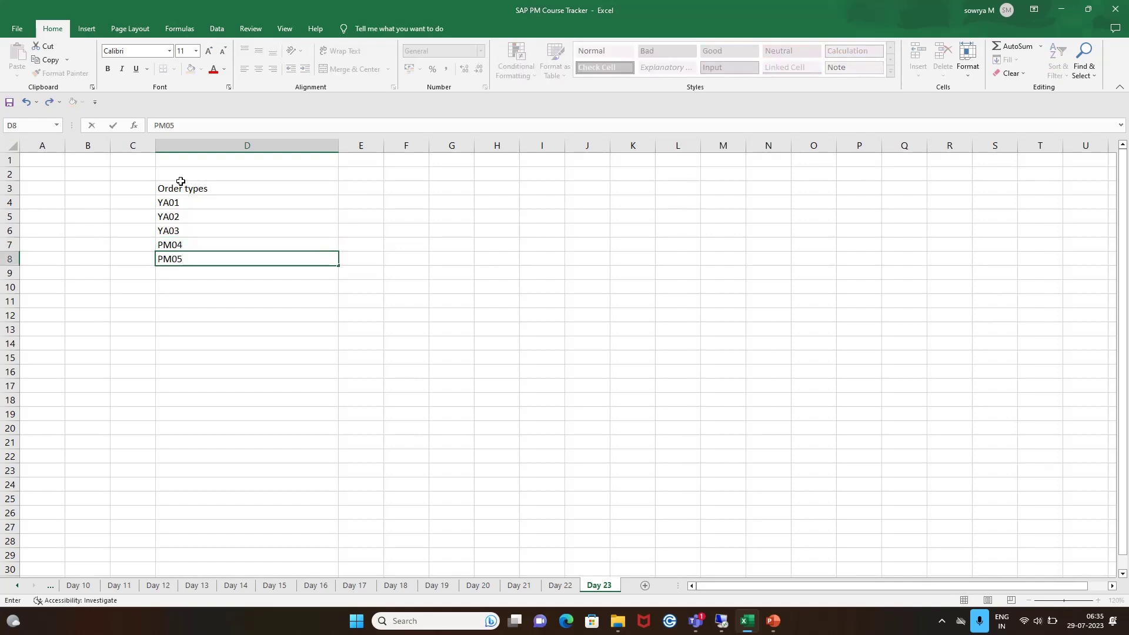
key(Return)
text(PM06)
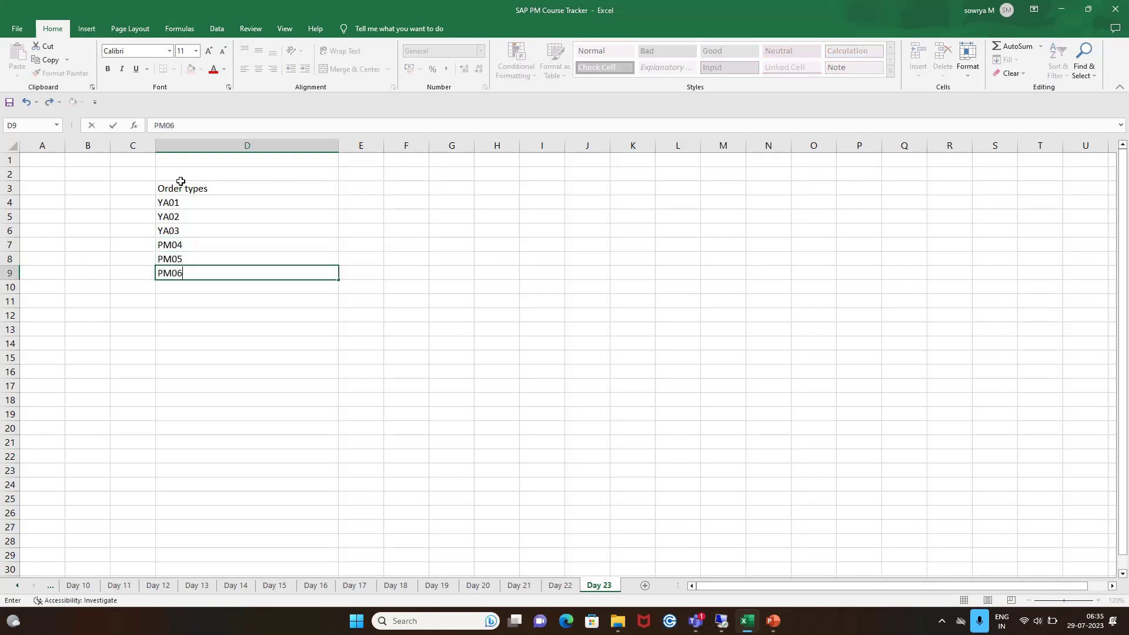
click(231, 312)
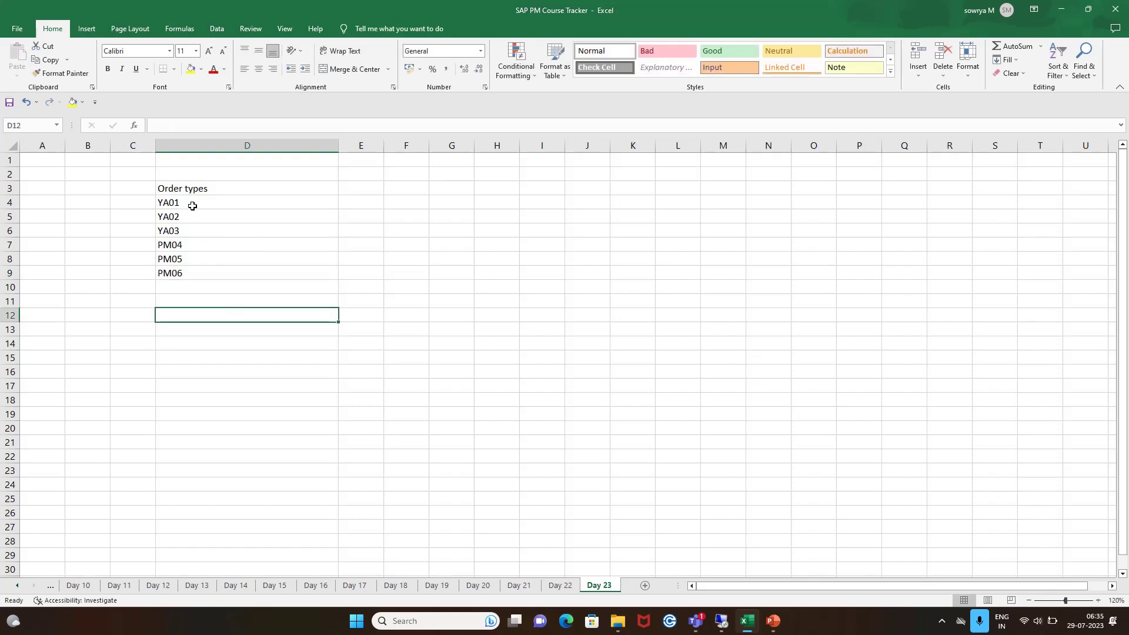
Step: Review the order type entries and widen column E
click(192, 206)
click(190, 215)
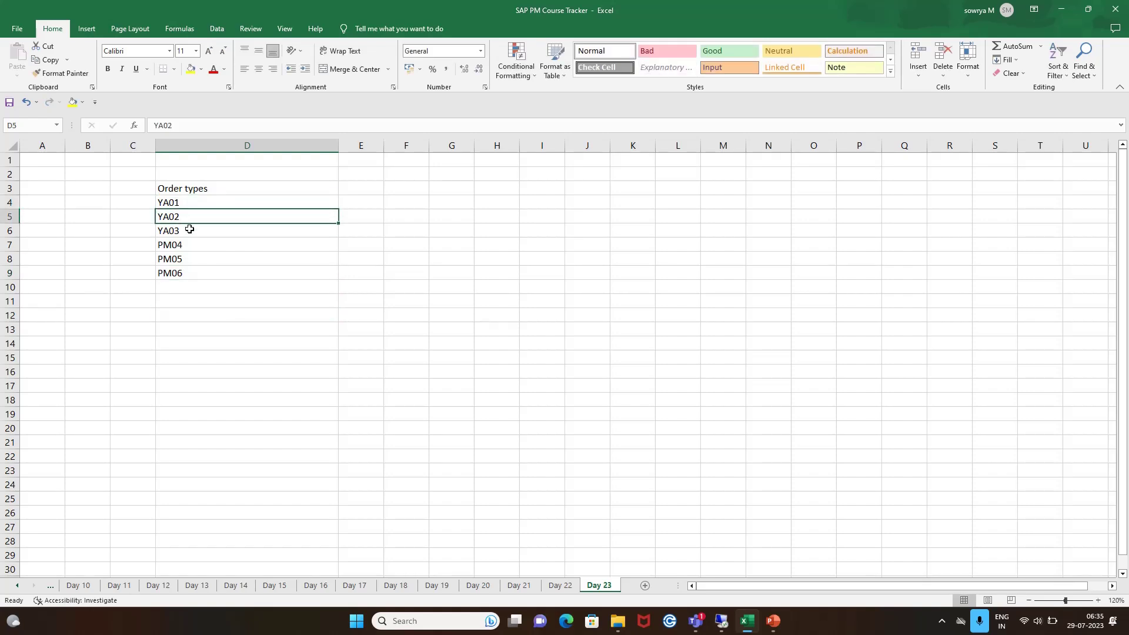
click(190, 230)
click(194, 248)
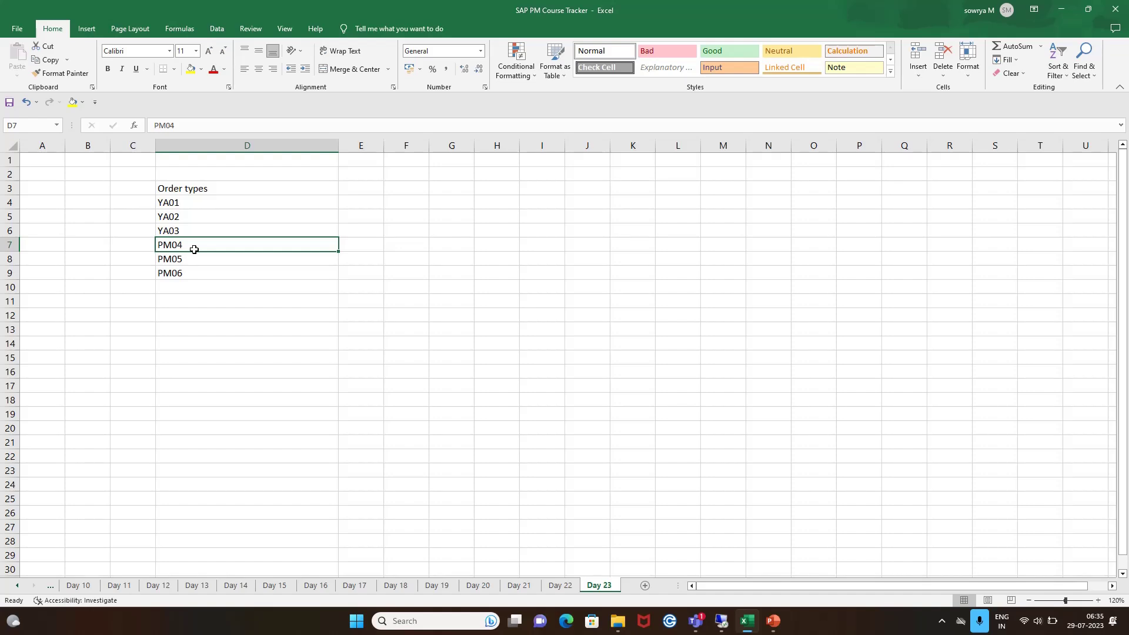
click(221, 326)
click(225, 244)
click(361, 248)
drag(383, 145, 435, 145)
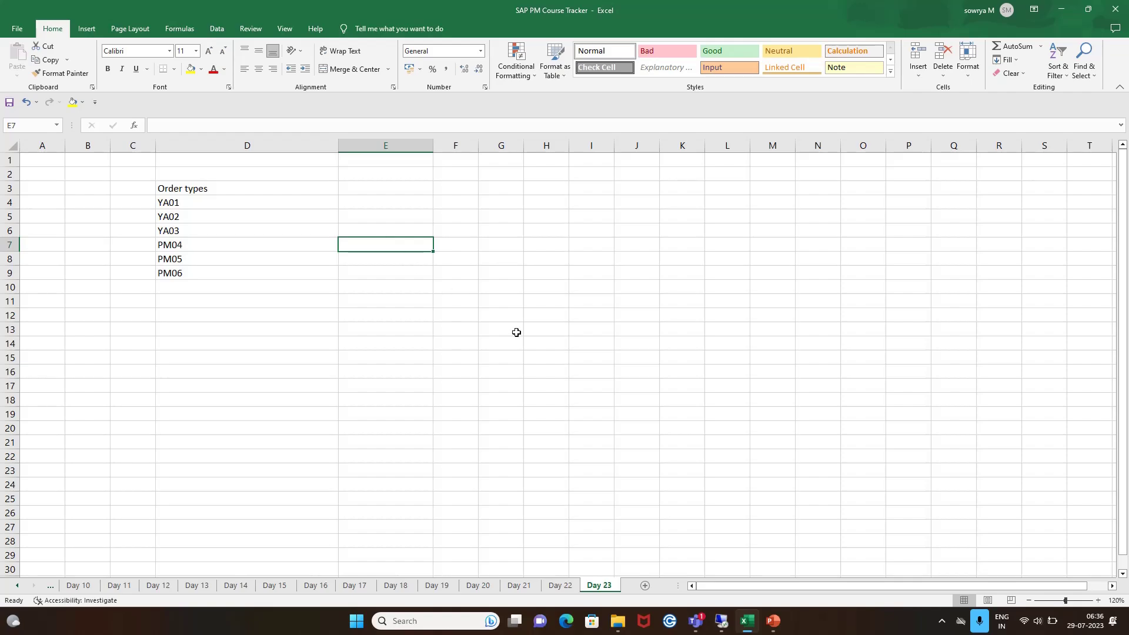
Step: On the remote desktop, launch SAP Logon and open the S4HANA system's logon screen
mouse_move(719, 623)
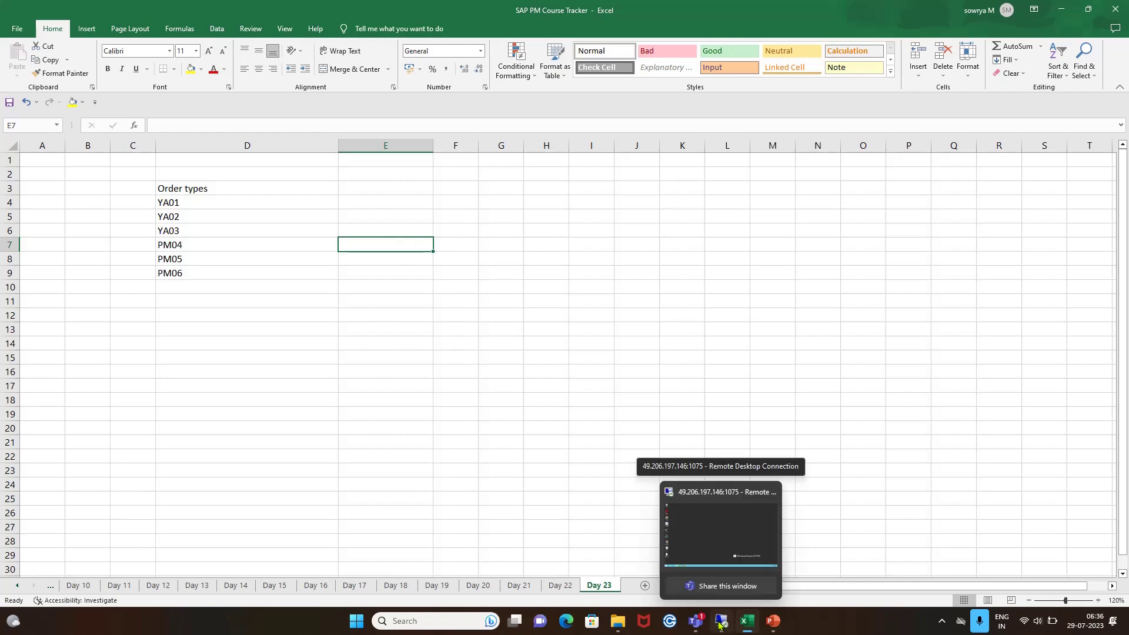
click(708, 546)
double_click(19, 270)
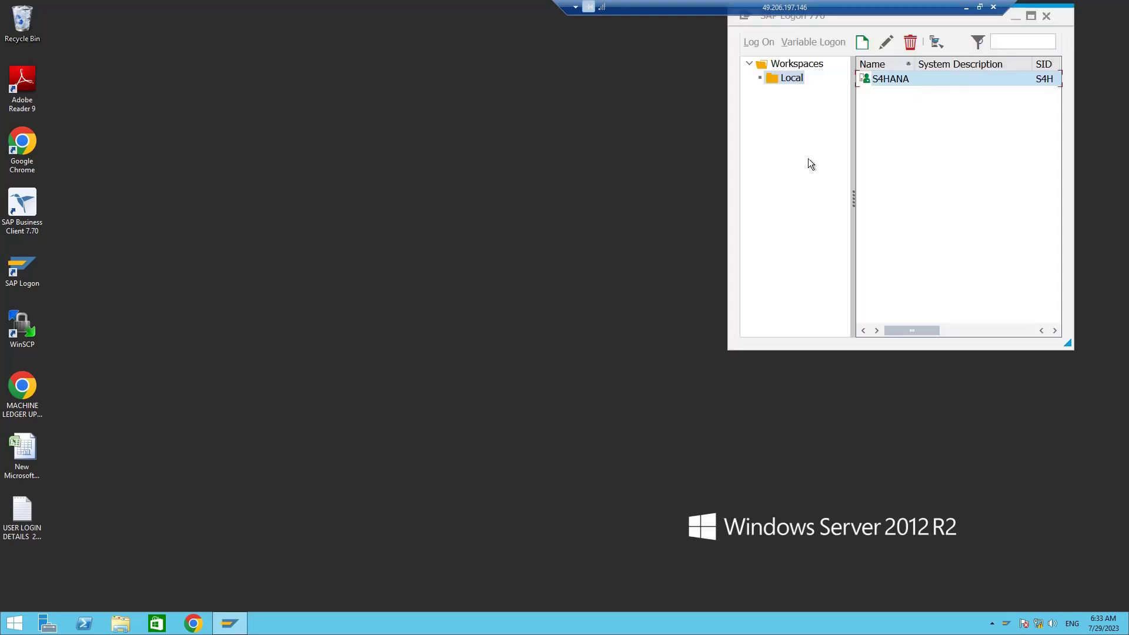
double_click(889, 79)
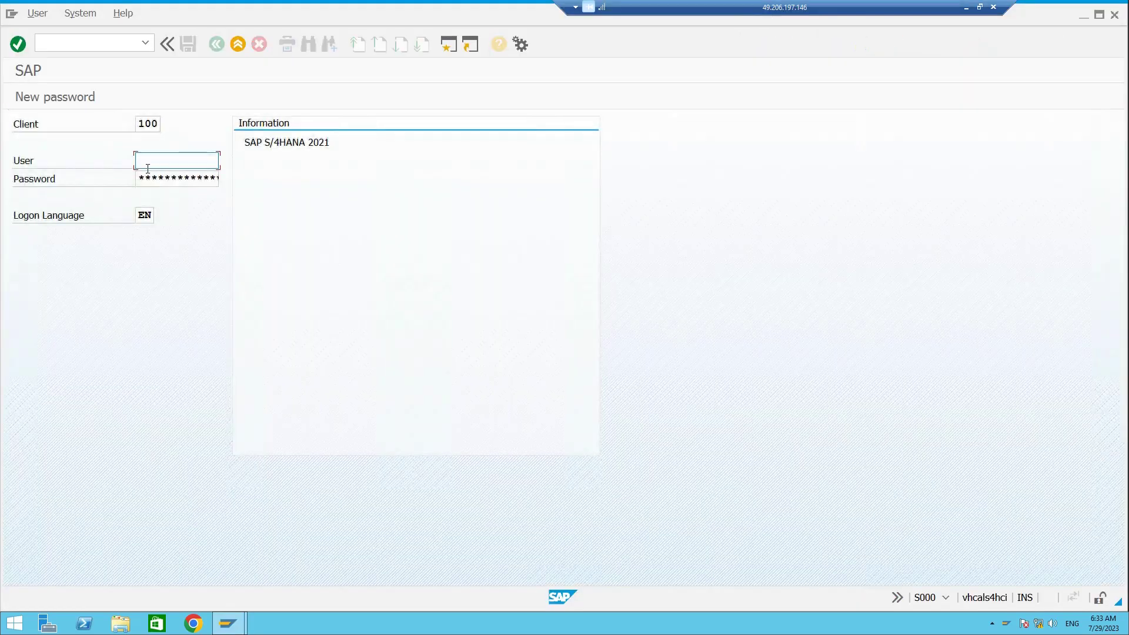
Step: Fill in the saved user name and logon language, then submit the logon
click(147, 169)
click(169, 175)
key(Tab)
key(Tab)
text(We)
key(Return)
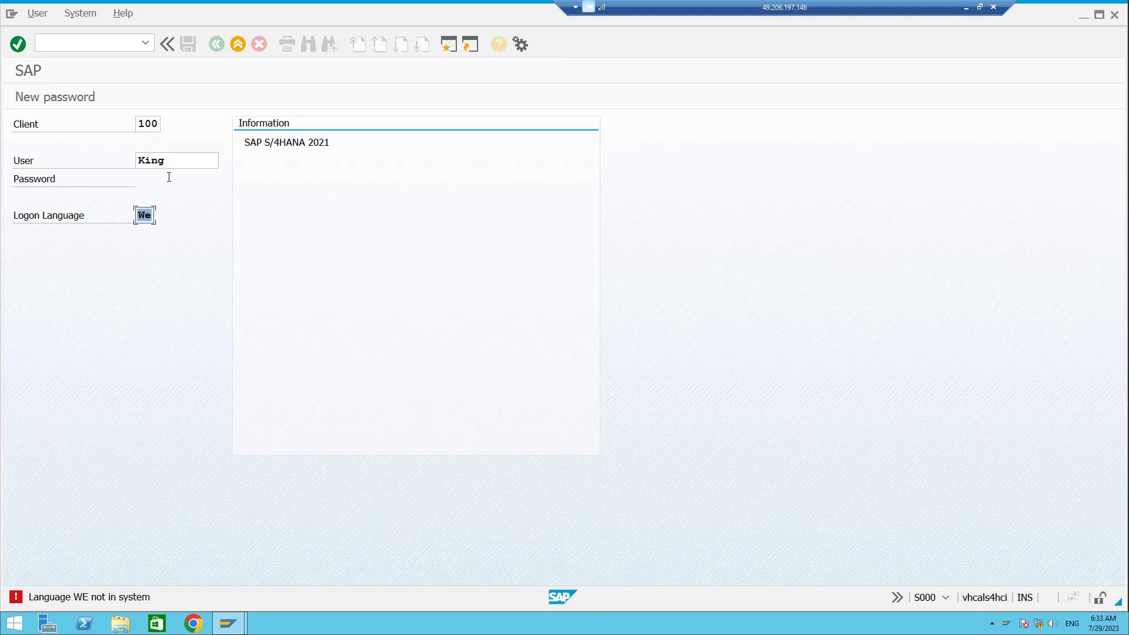
Step: Correct the logon language to EN, re-enter the password, and complete logon to client 100
key(BackSpace)
text(EN)
key(Return)
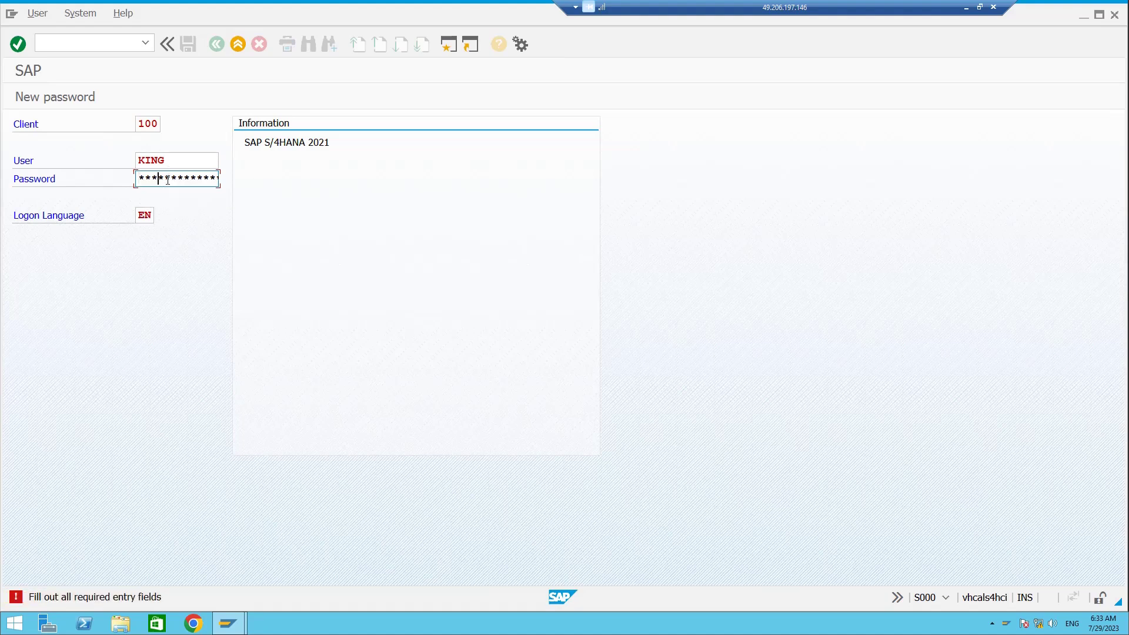
key(Return)
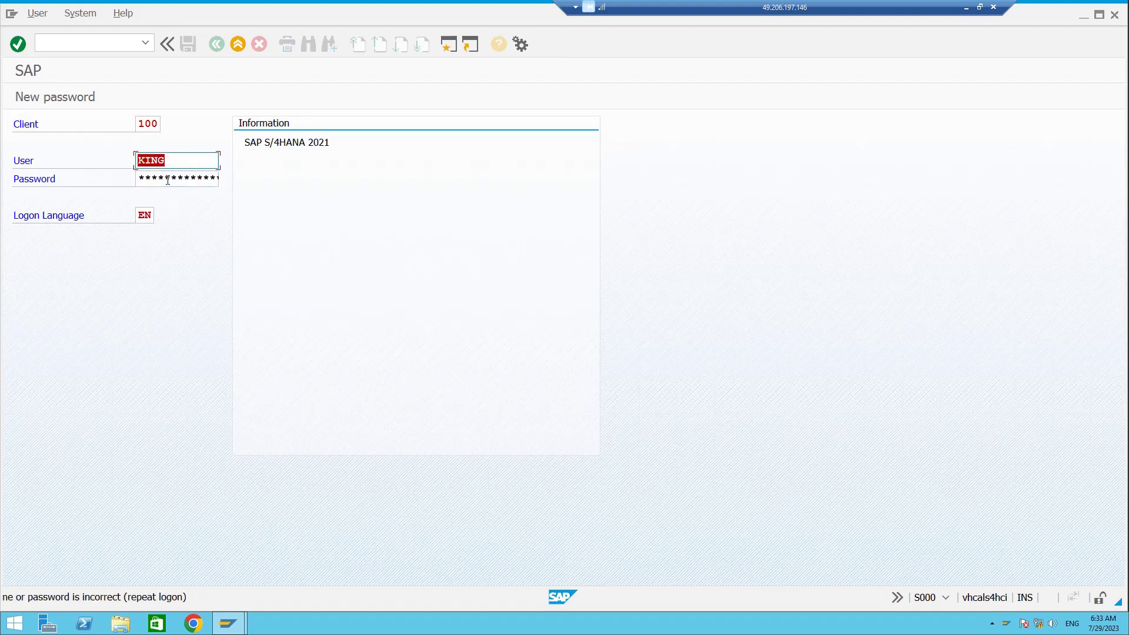
key(Tab)
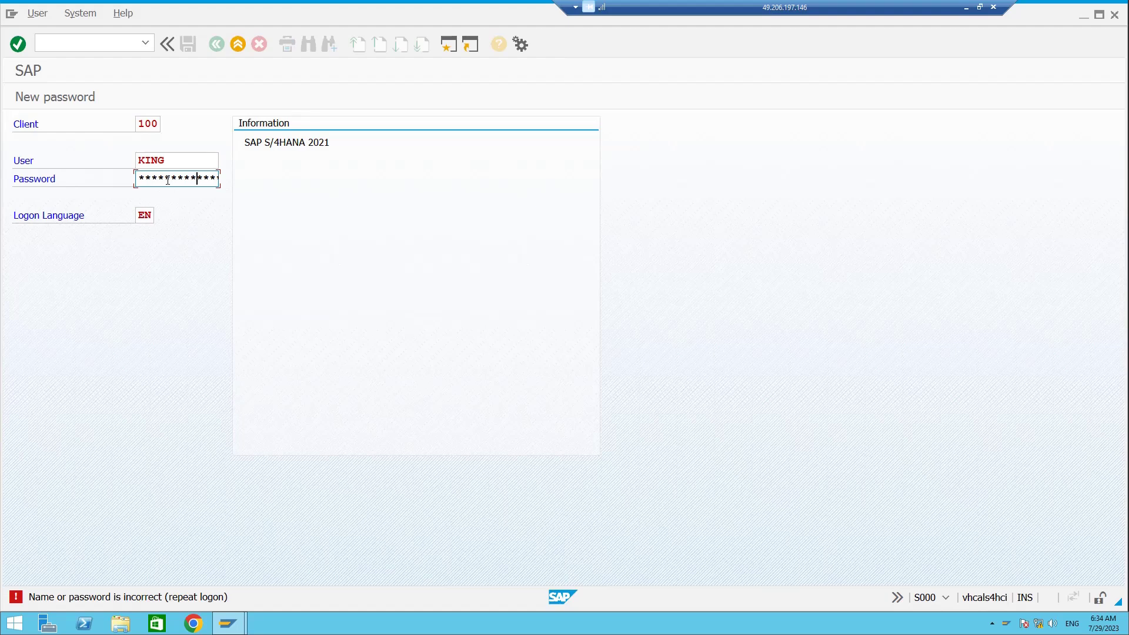
key(Return)
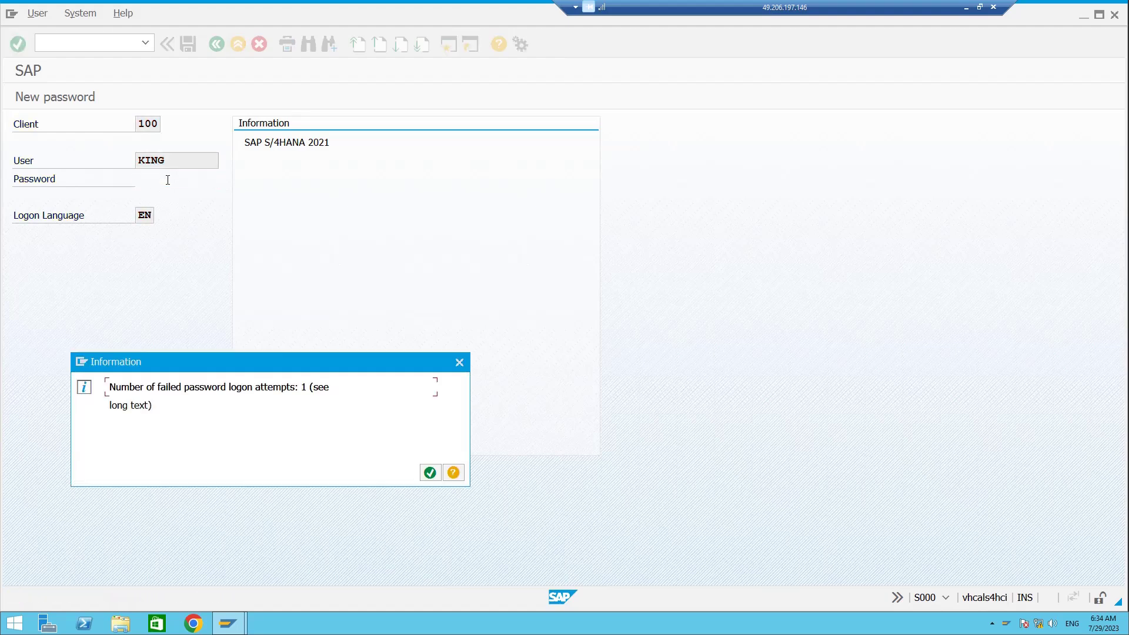
click(430, 472)
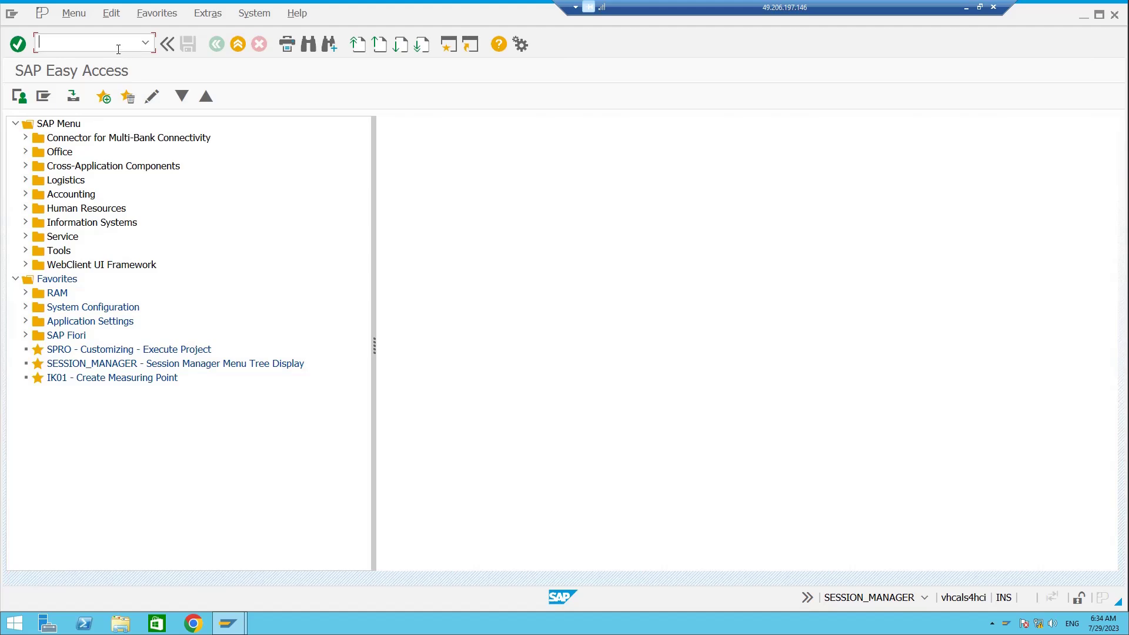
Step: Run /nSPRO and open the SAP Reference IMG
click(118, 49)
text(/nspro)
key(Return)
click(114, 96)
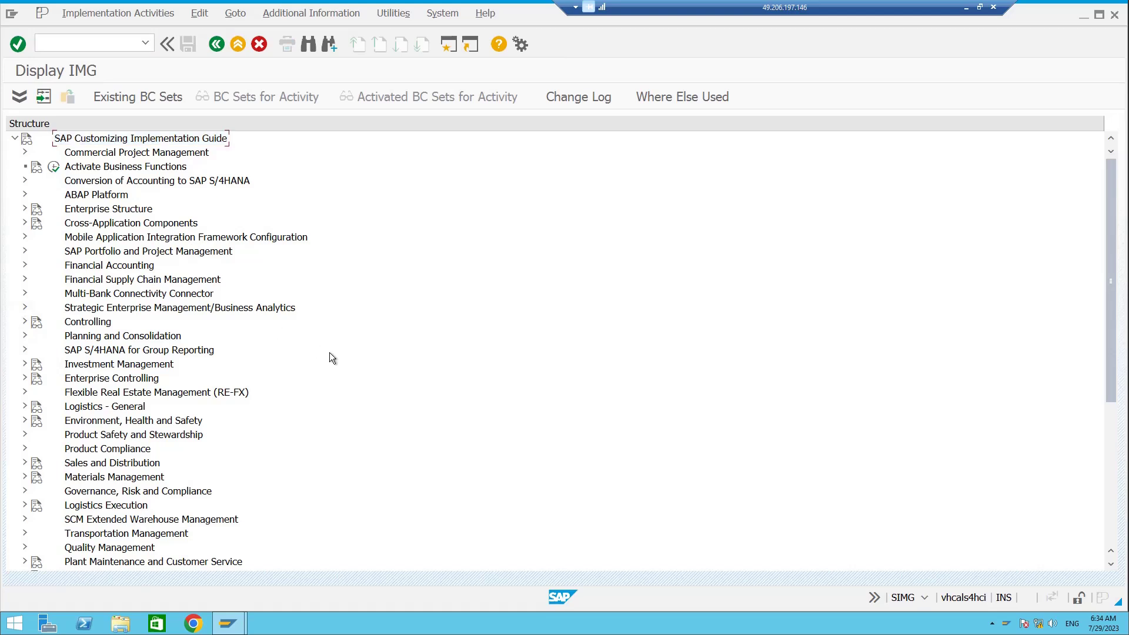
Step: Navigate Plant Maintenance > Maintenance and Service Orders > Functions and Settings for Order Types, and run Configure Order Types
scroll(329, 352, down, 2)
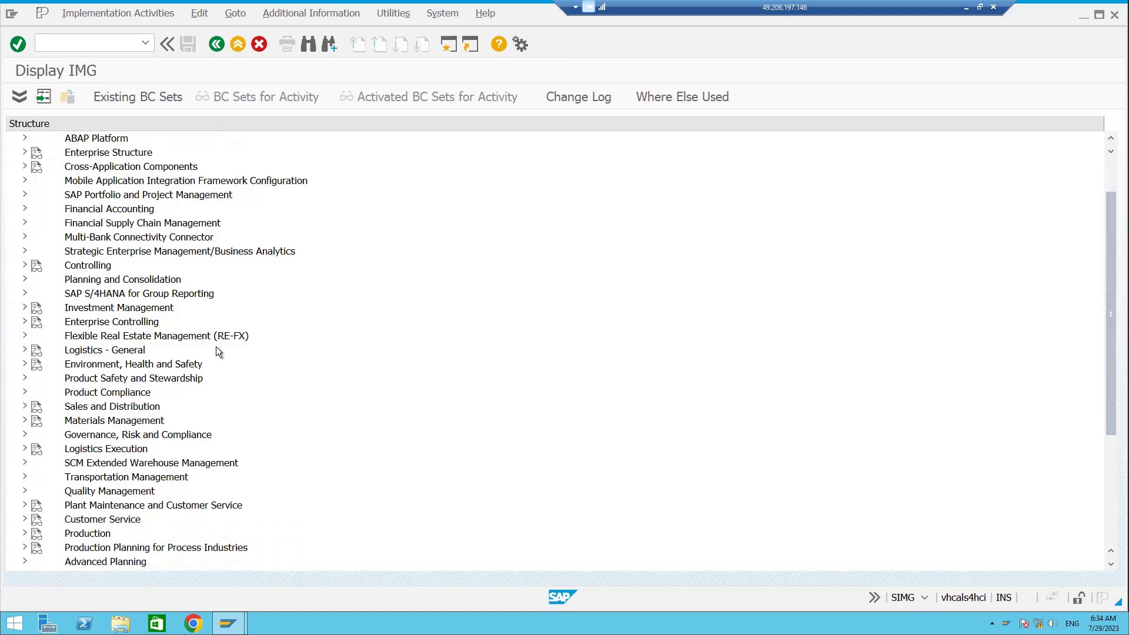
scroll(205, 351, down, 1)
scroll(205, 351, down, 2)
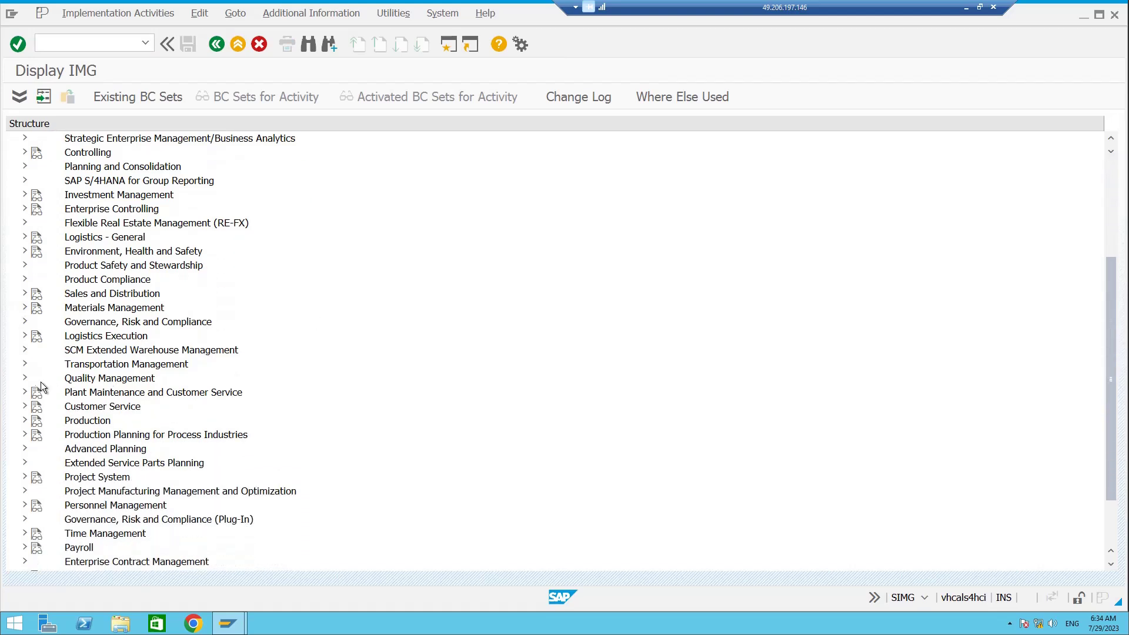
click(24, 392)
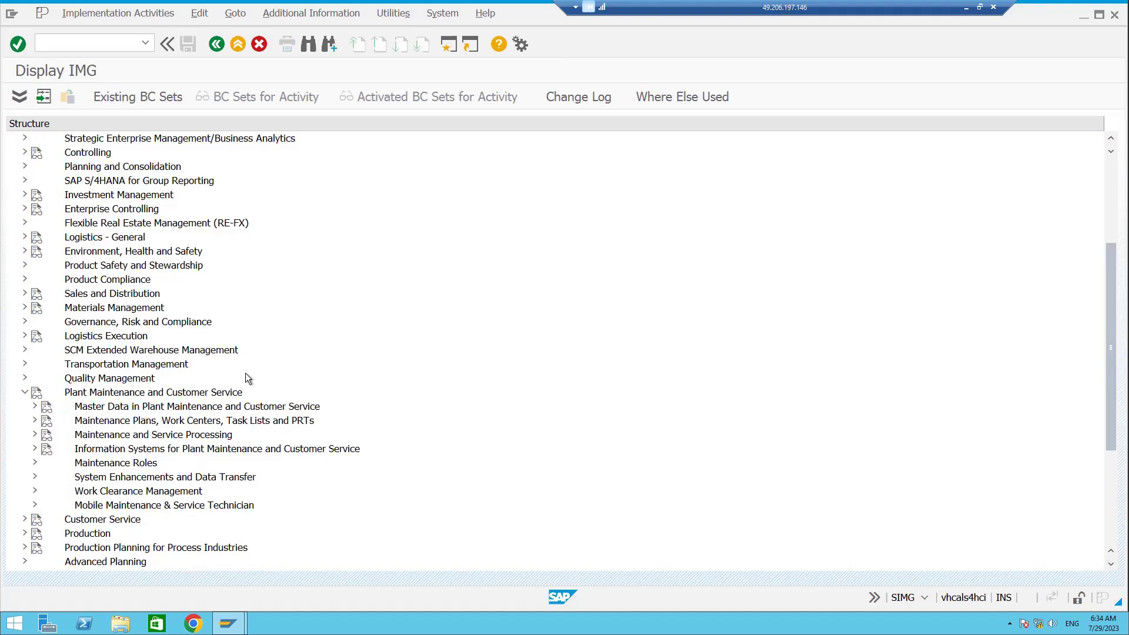
scroll(236, 379, down, 2)
click(35, 379)
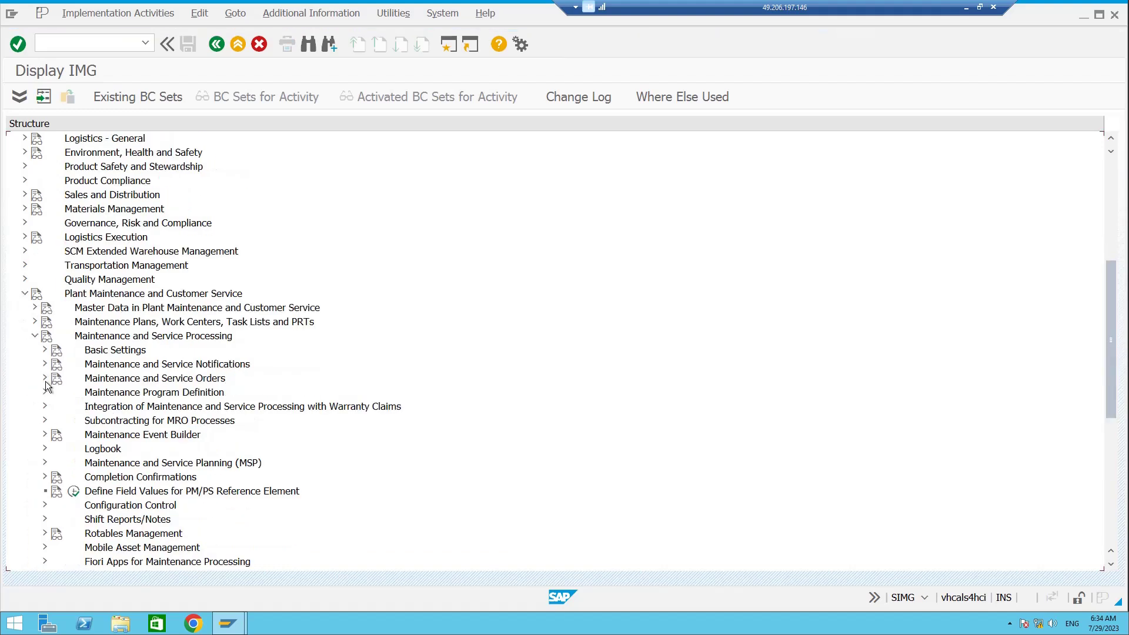
click(45, 379)
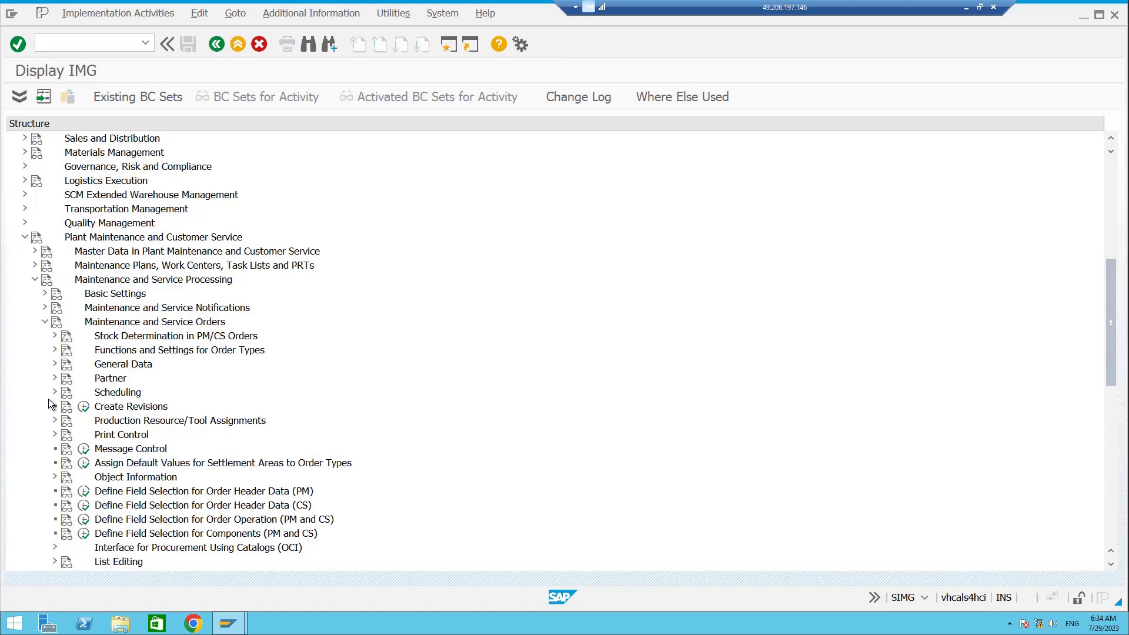
click(54, 351)
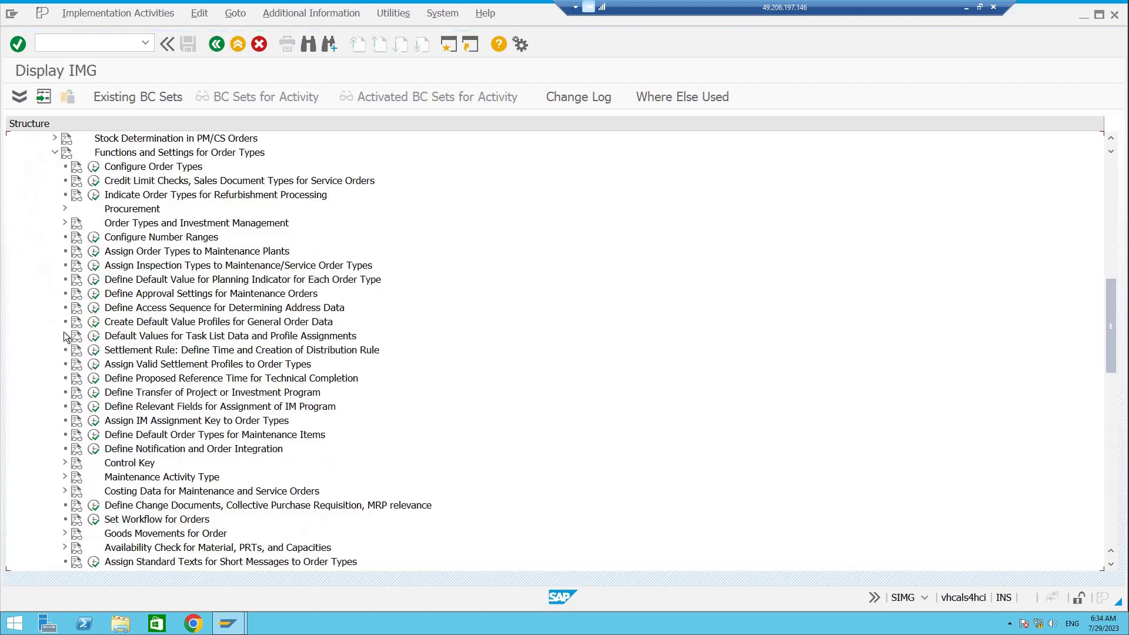
click(97, 168)
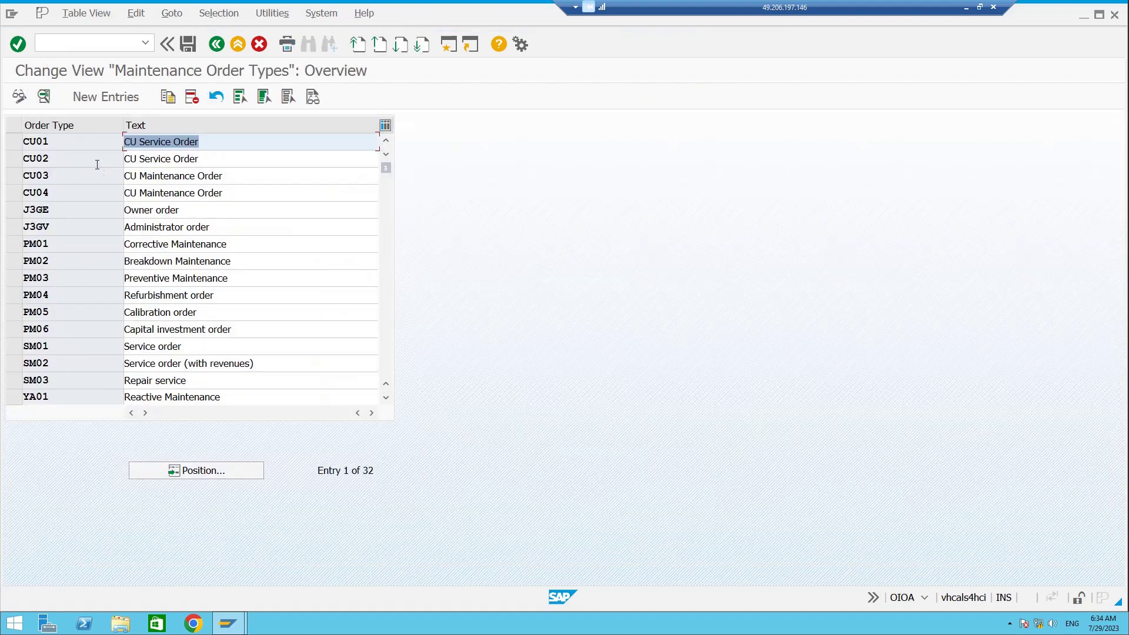
Step: Scroll to and review order types YA01 through YA04 in the list
scroll(217, 340, down, 4)
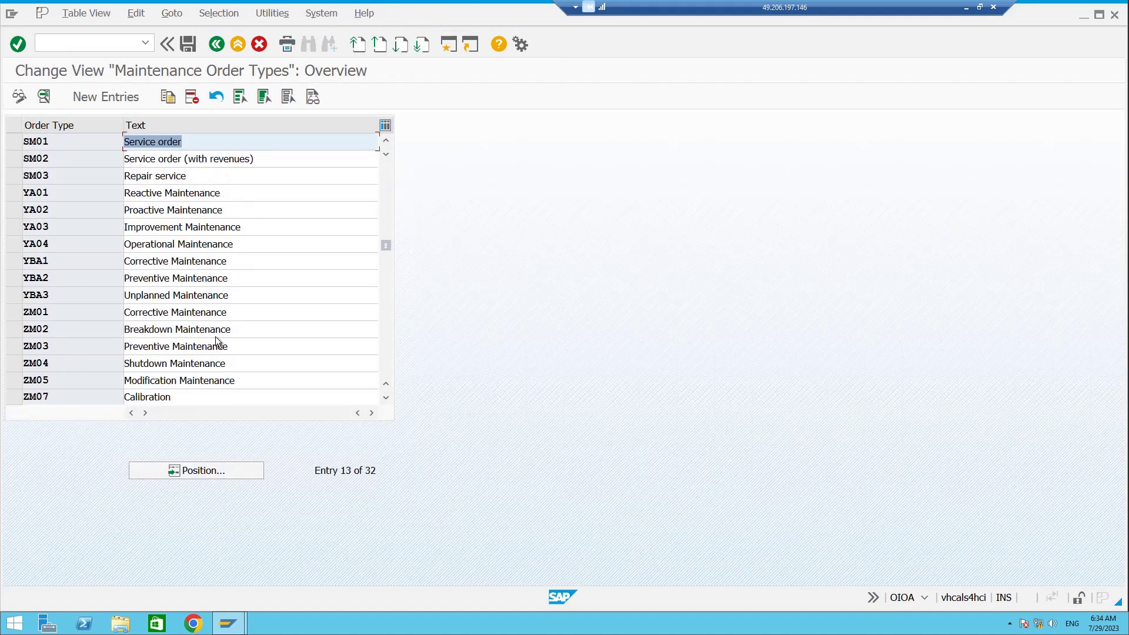
click(185, 193)
click(173, 207)
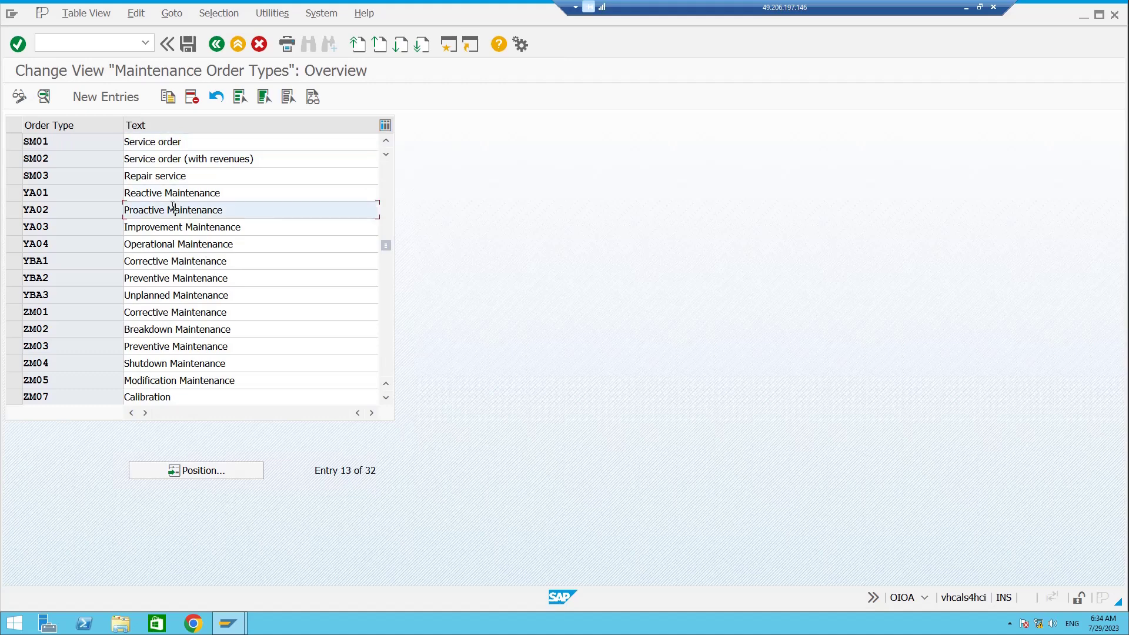
click(170, 228)
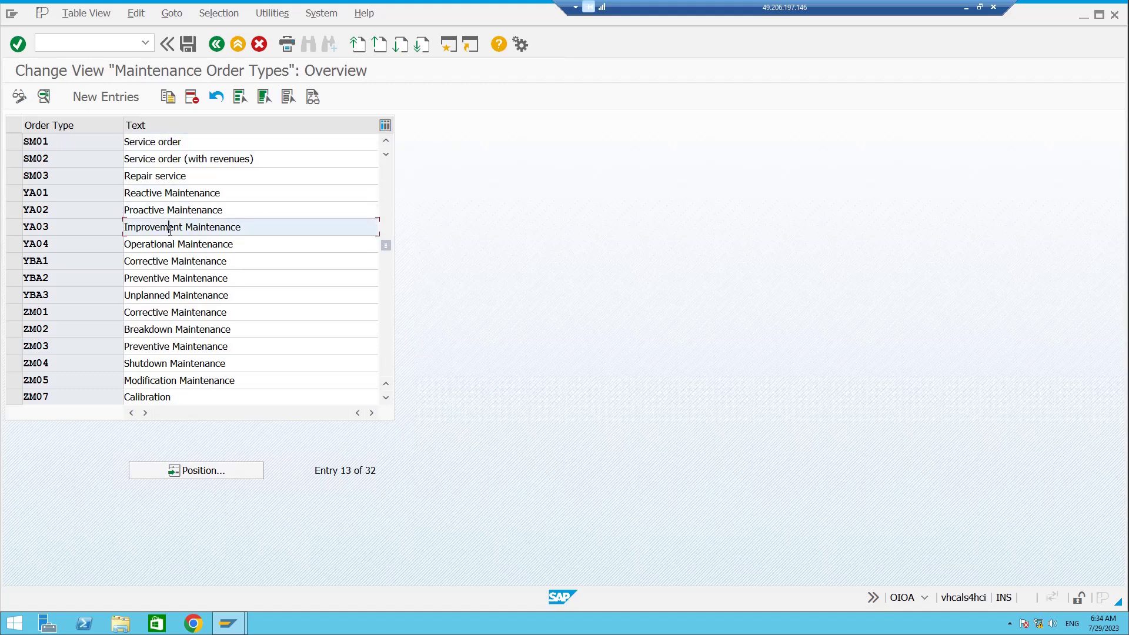
click(168, 246)
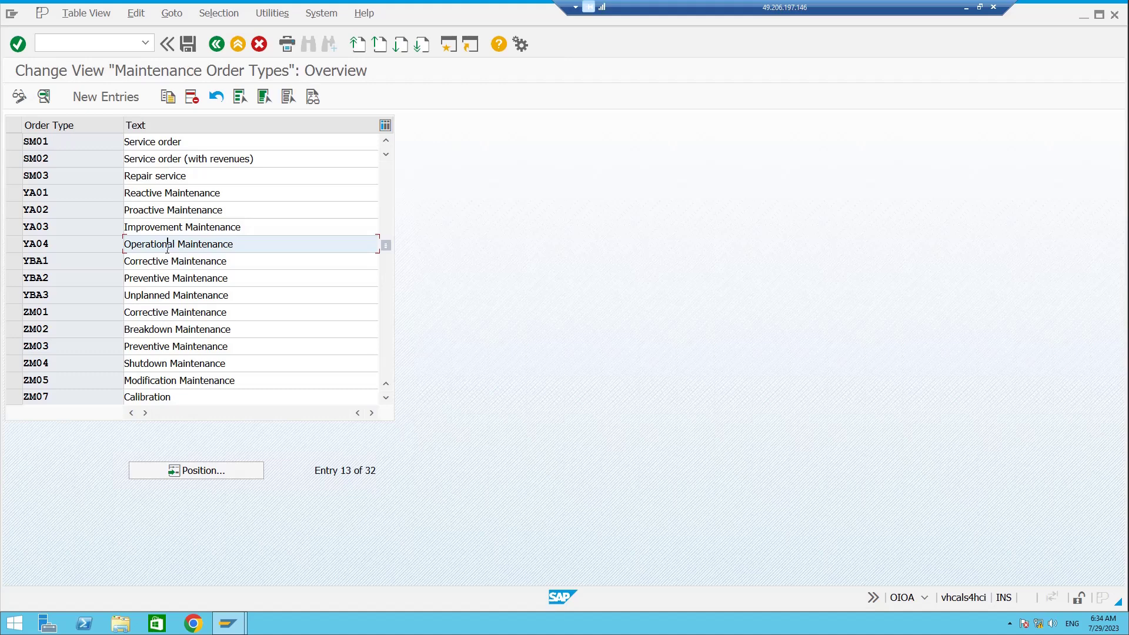
Step: View YA01's details showing settlement profile YEAM02, then return to Excel
double_click(177, 196)
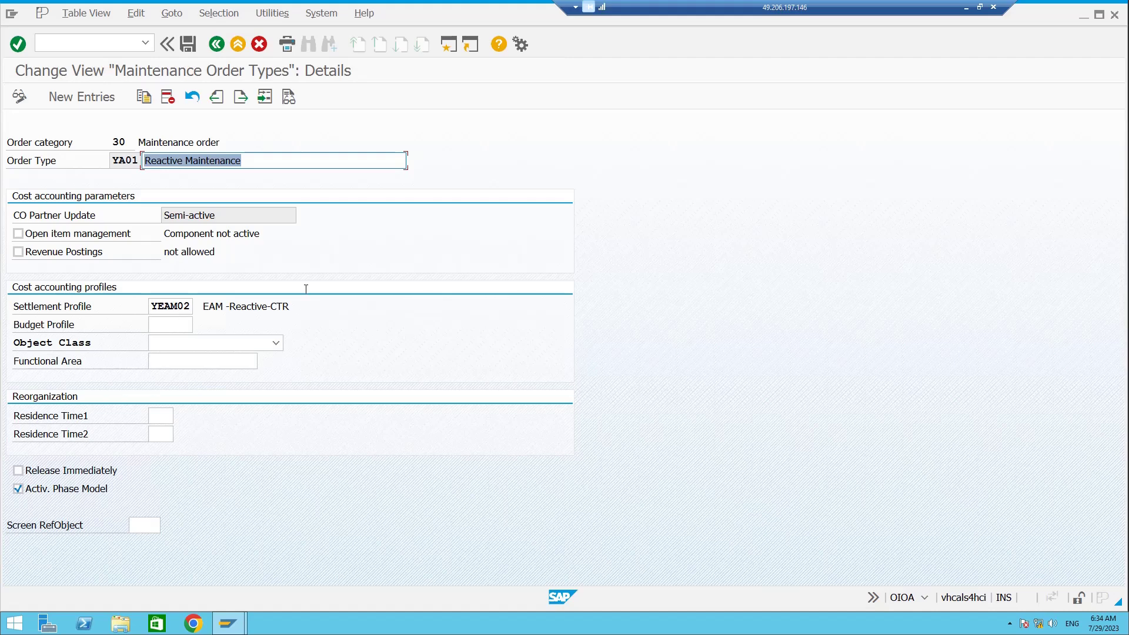
click(980, 7)
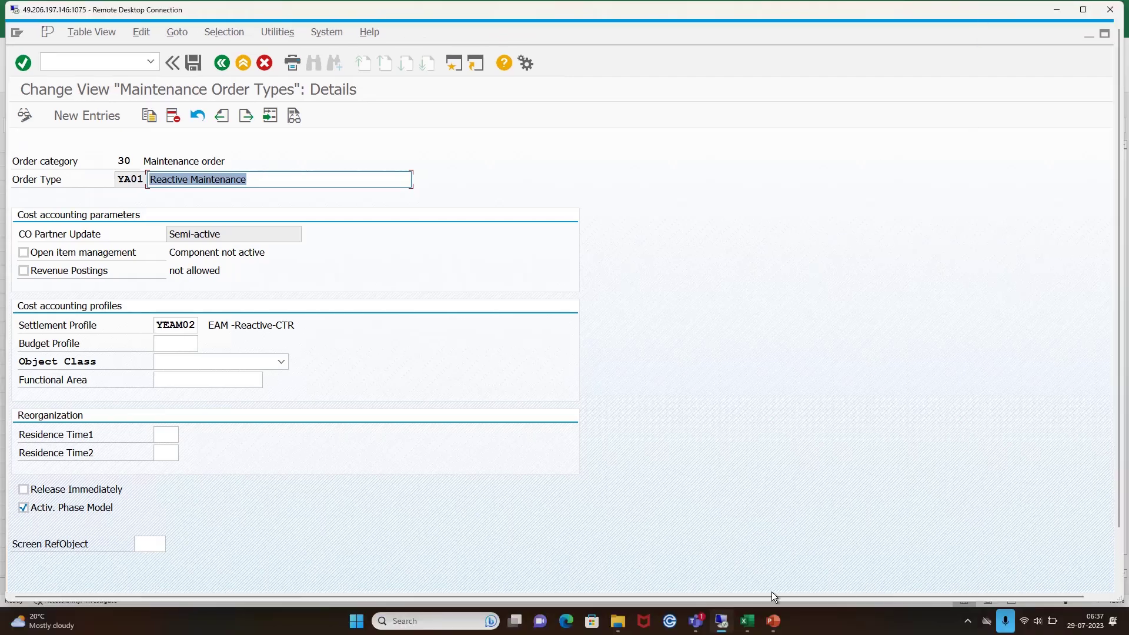
click(747, 621)
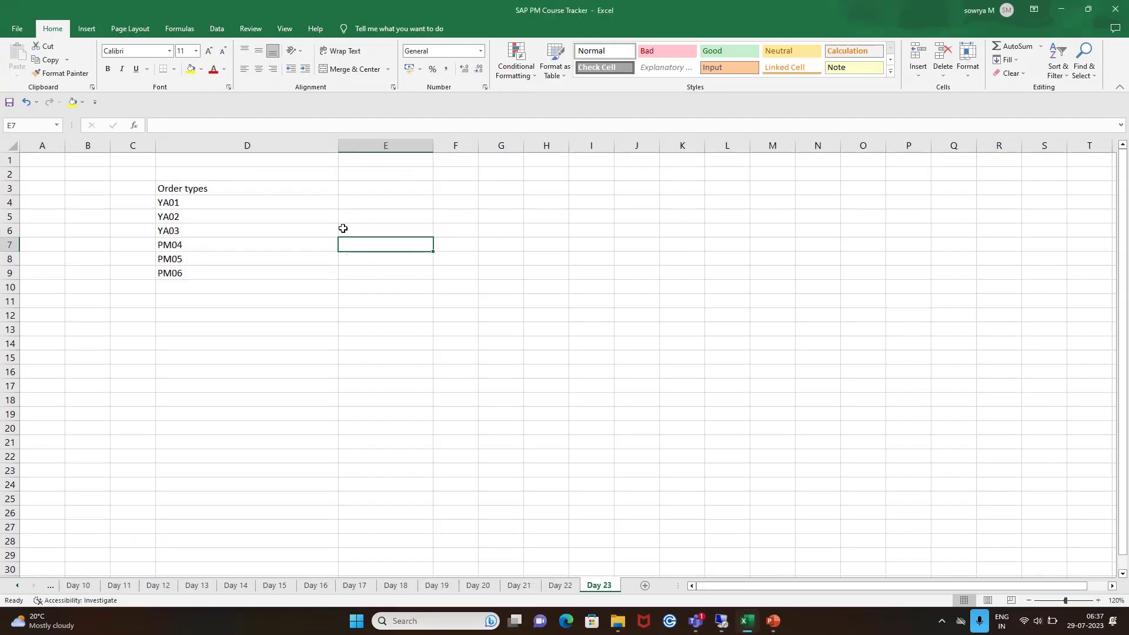
Step: Enter YEAM02 for YA01 in E4, check YA02 in SAP, and enter YEMA04 in E5
click(346, 203)
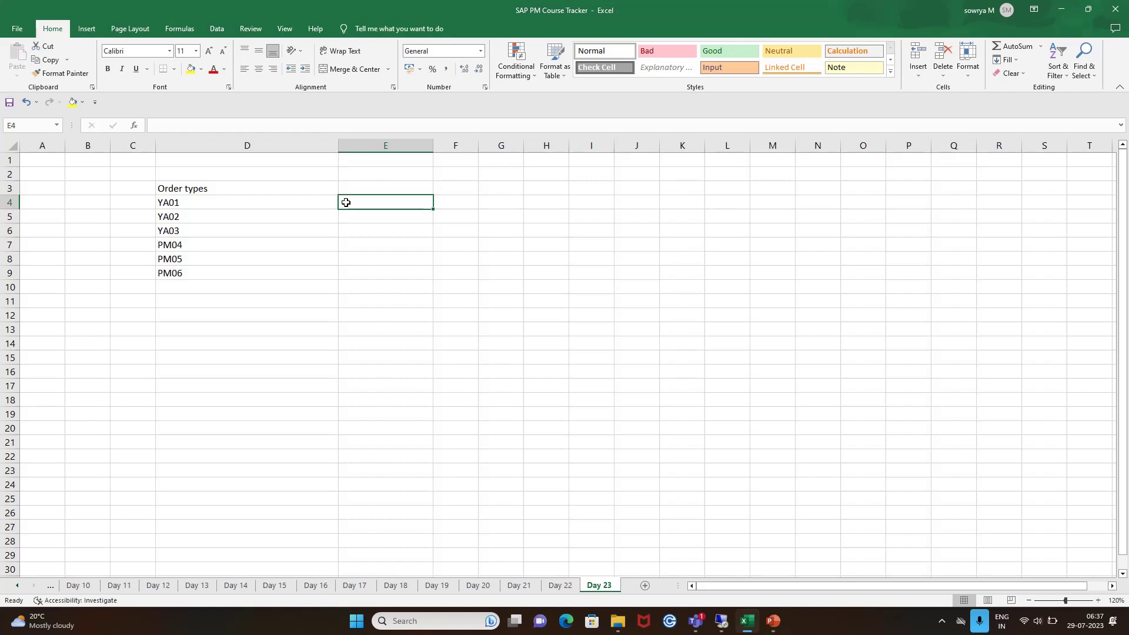
text(YEAM02)
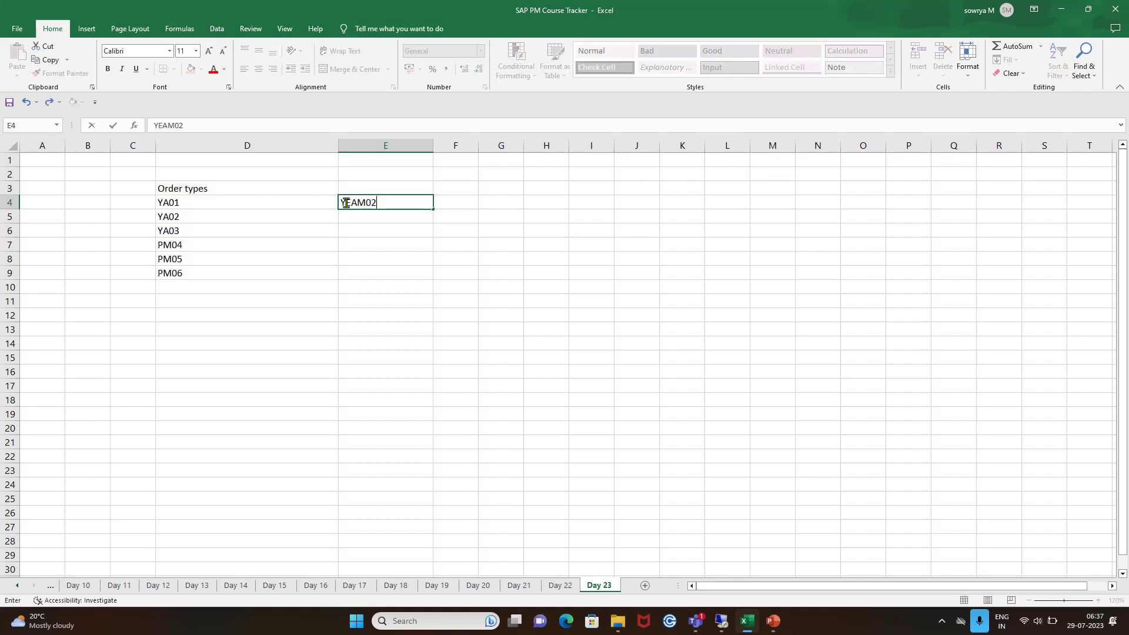
key(alt+Tab)
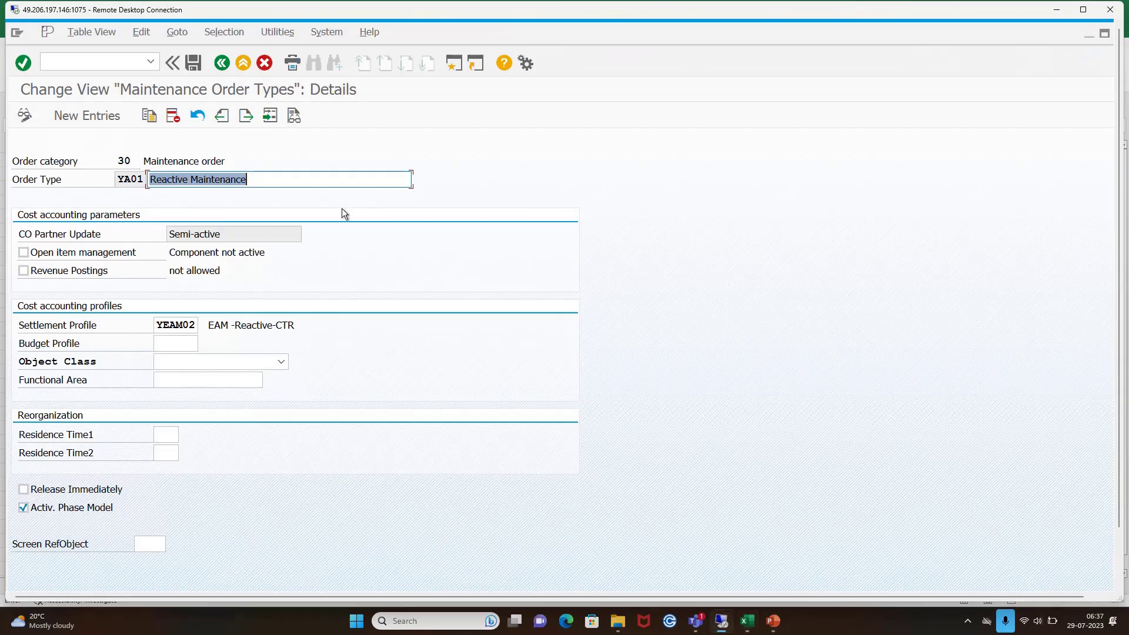
click(217, 64)
double_click(169, 229)
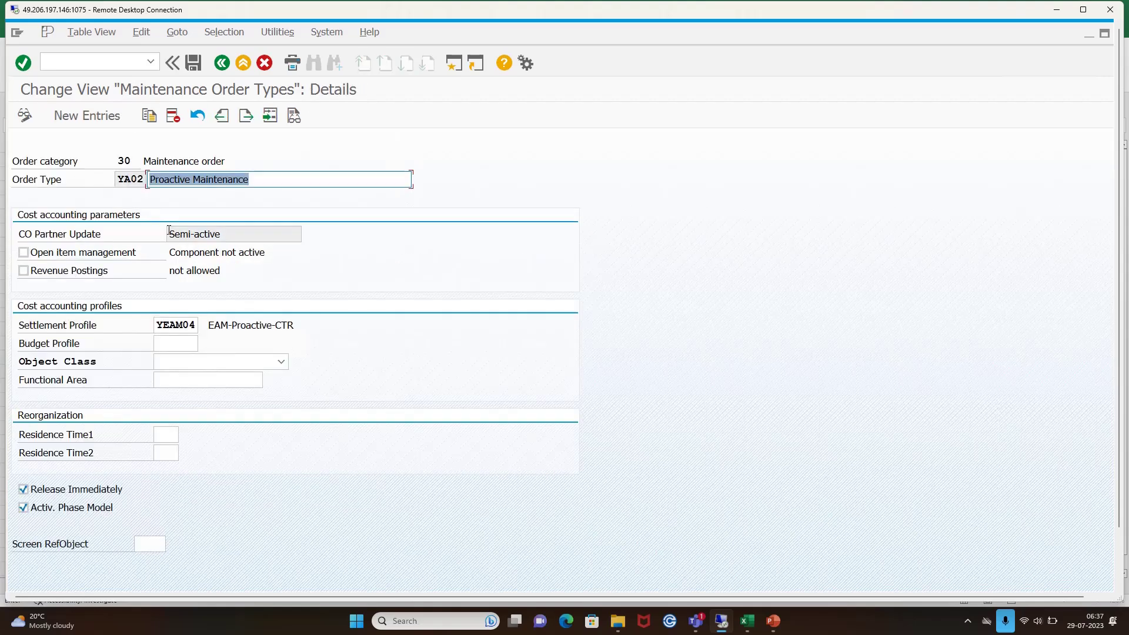
key(alt+Tab)
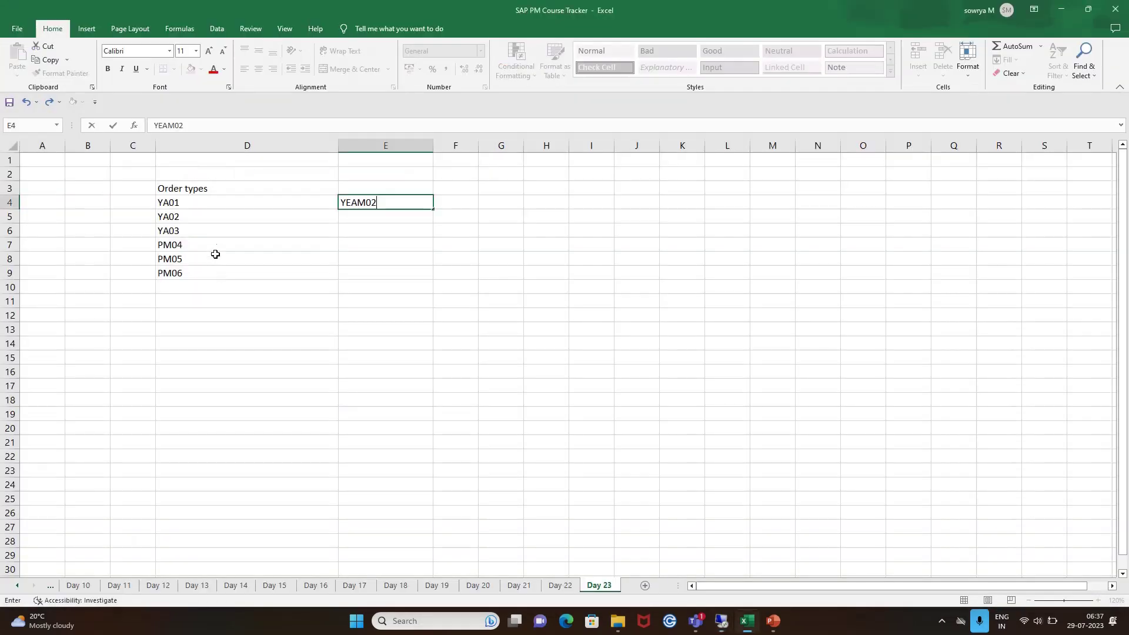
click(385, 217)
text(YEMA04)
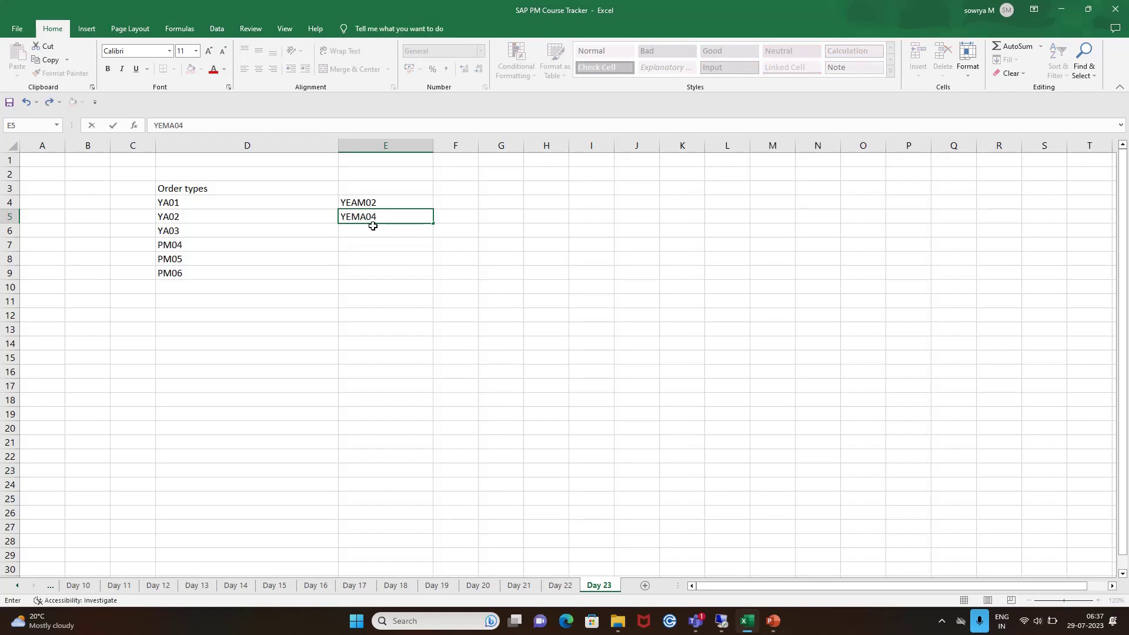
click(371, 231)
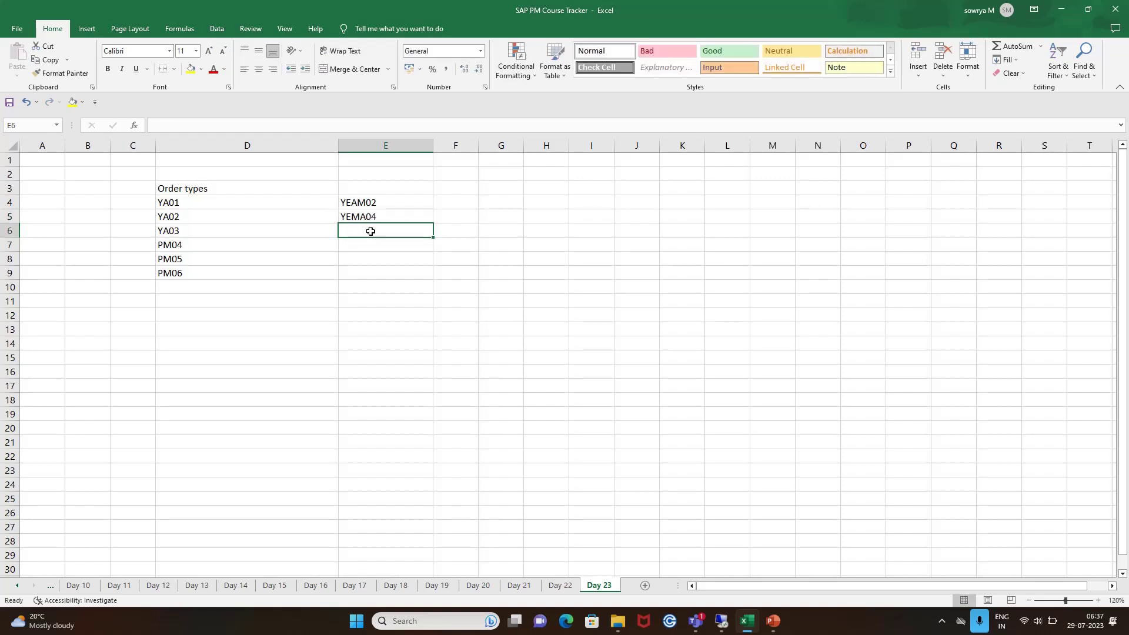
Step: Check YA03's details in SAP and copy YEAM02 into E6
key(alt+Tab)
click(659, 223)
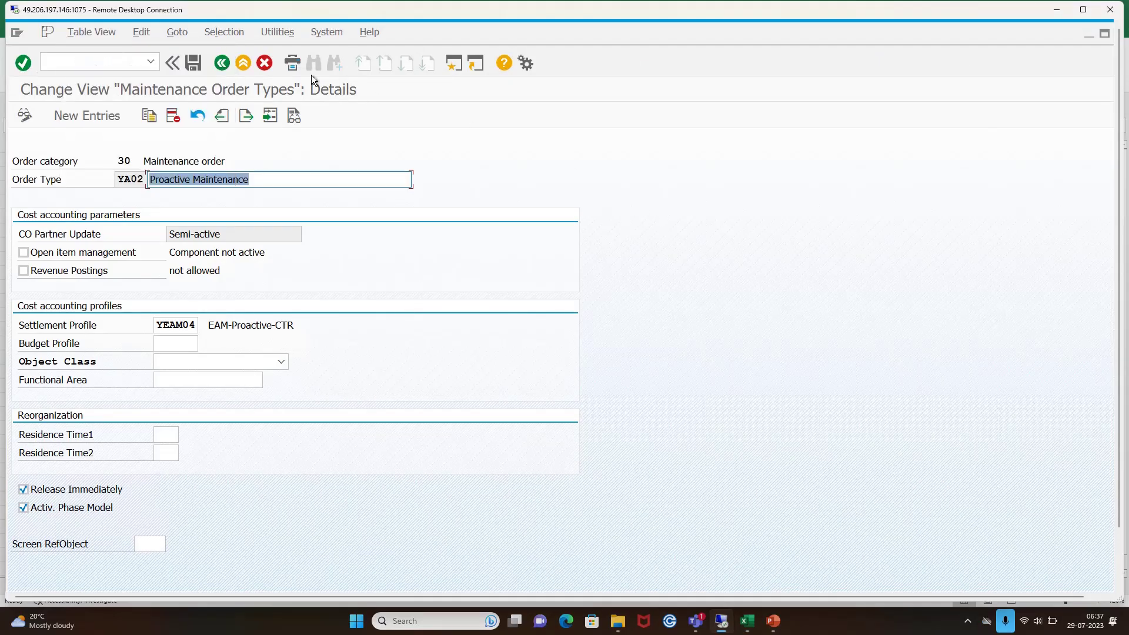
click(222, 64)
double_click(182, 246)
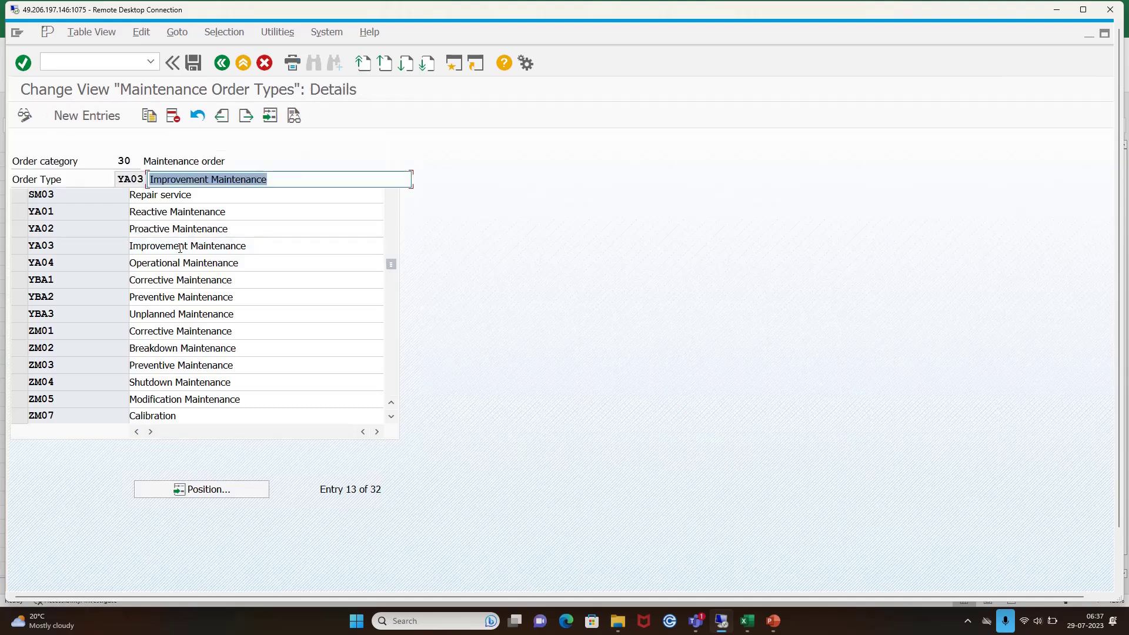
key(alt+Tab)
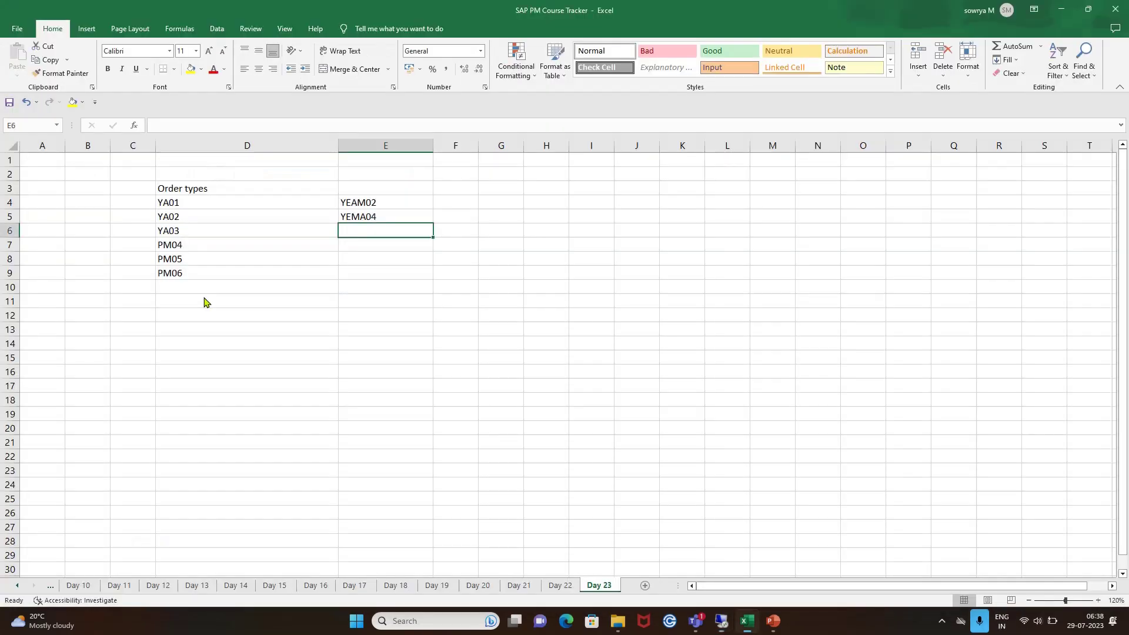
click(370, 219)
click(394, 197)
key(ctrl+c)
click(377, 230)
key(ctrl+v)
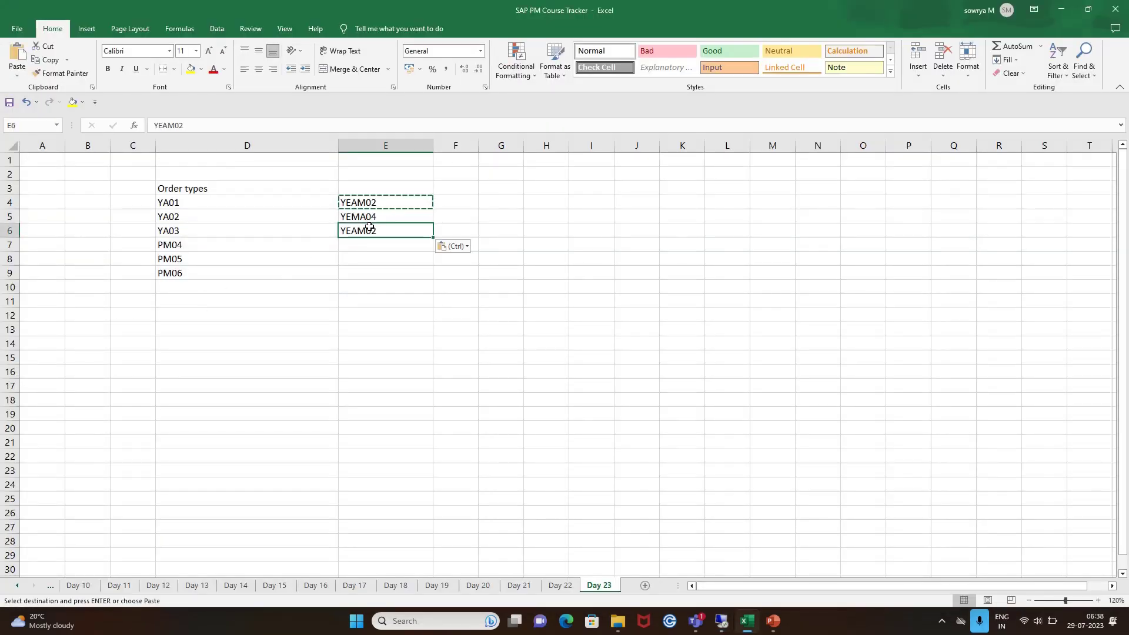
key(alt)
key(alt+Tab)
key(alt+Tab)
Step: Insert a row above PM04 and enter YA04 in D7
right_click(11, 246)
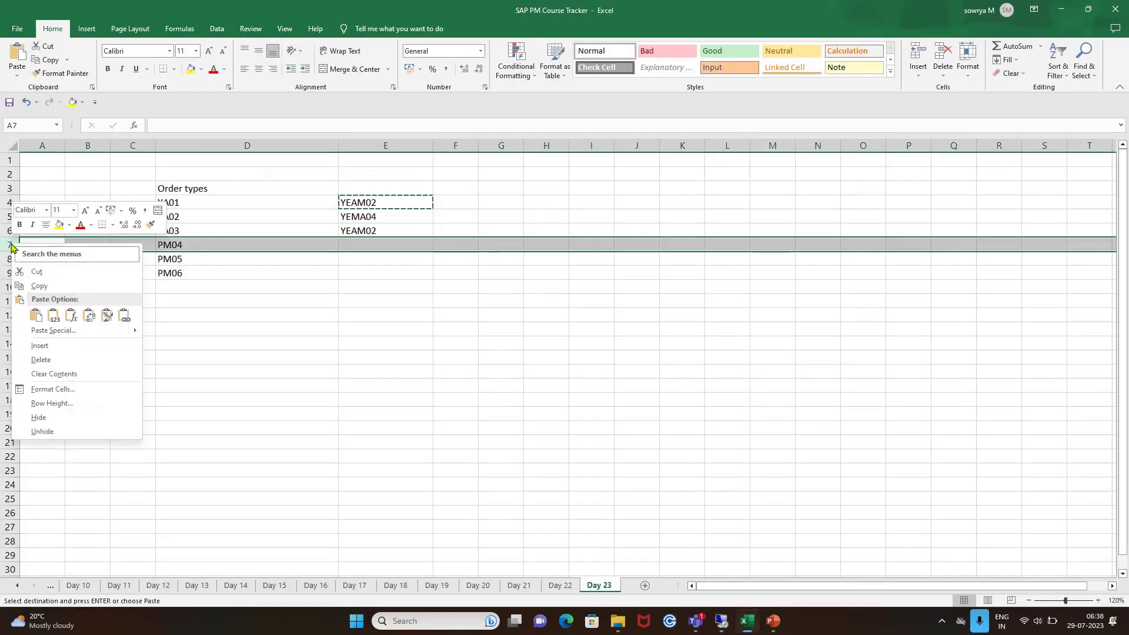
click(39, 345)
click(274, 300)
click(187, 249)
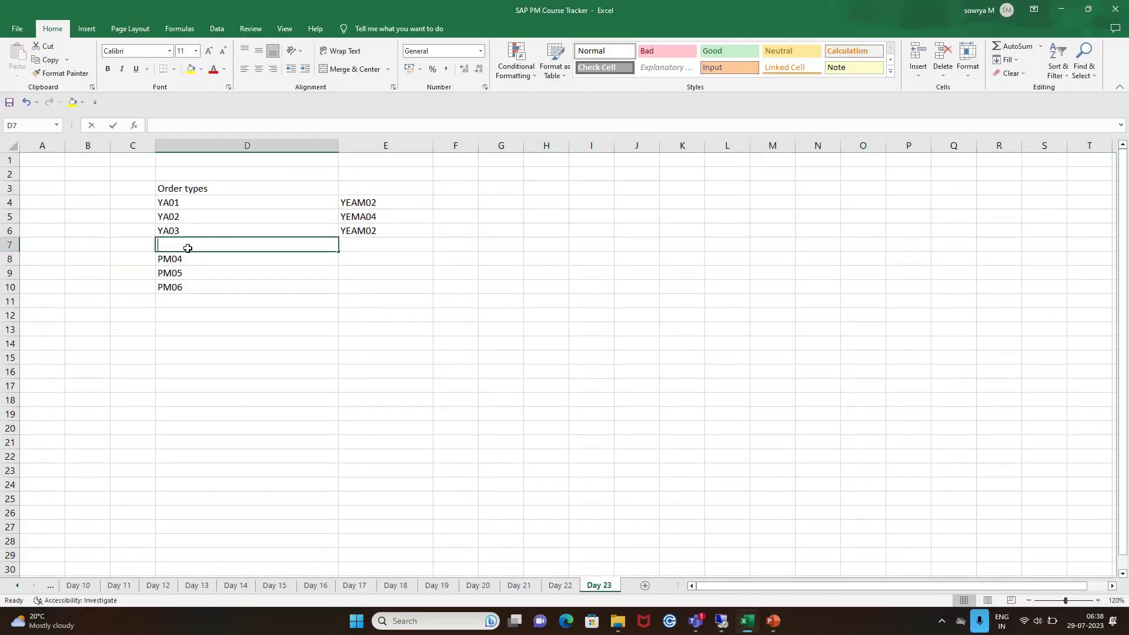
text(YA04)
Step: Check YA04's details in SAP and paste YEAM02 into E7
key(alt+Tab)
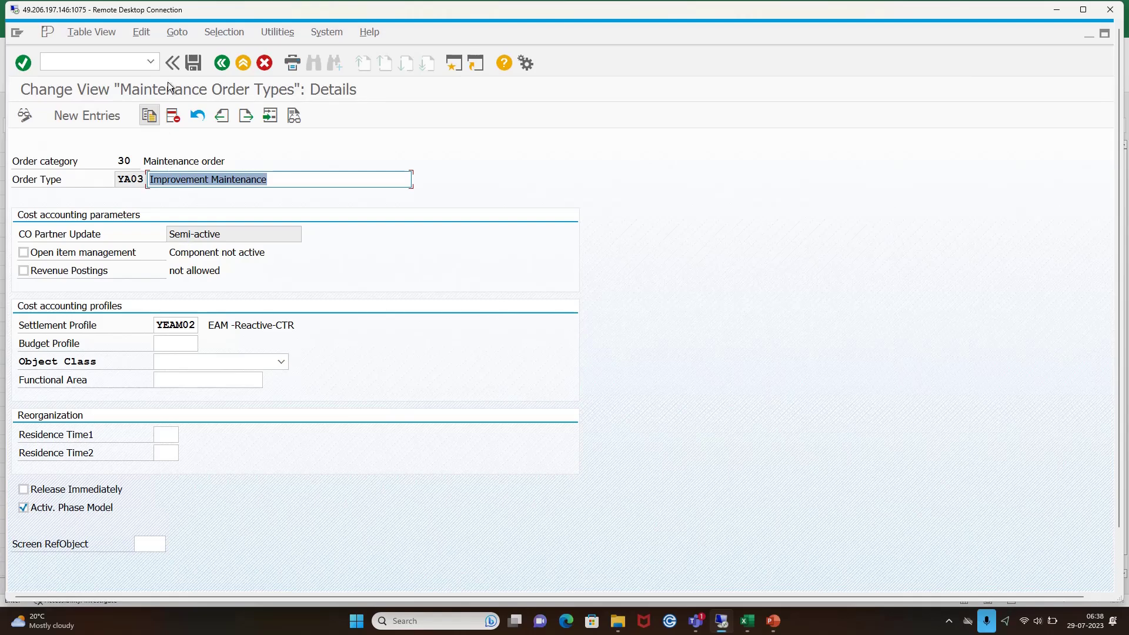
click(221, 63)
double_click(176, 262)
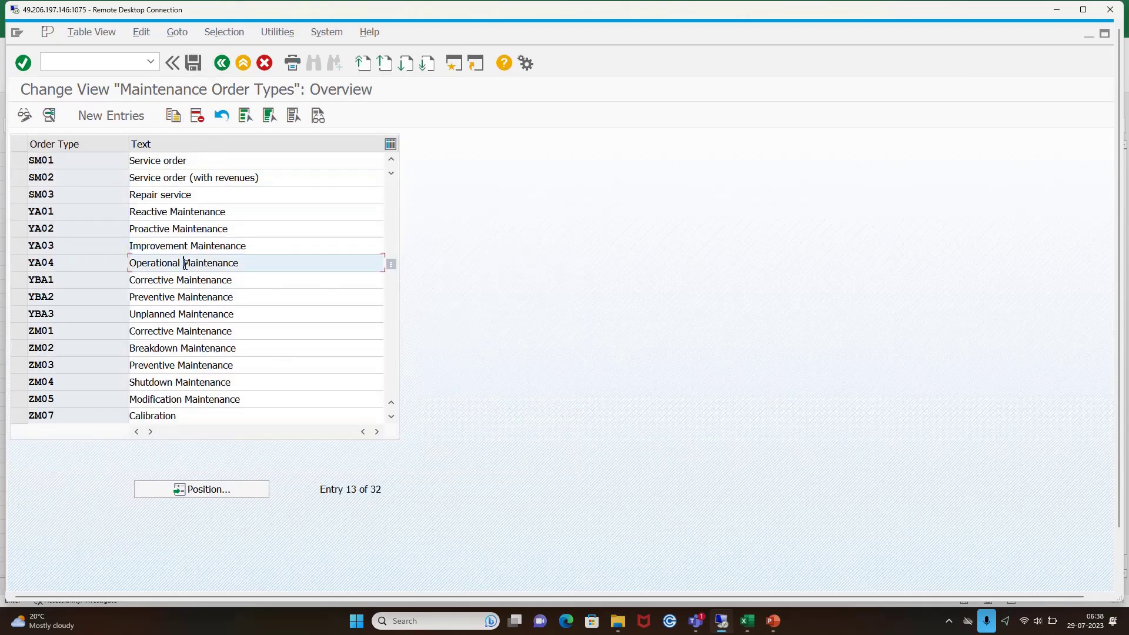
key(alt+Tab)
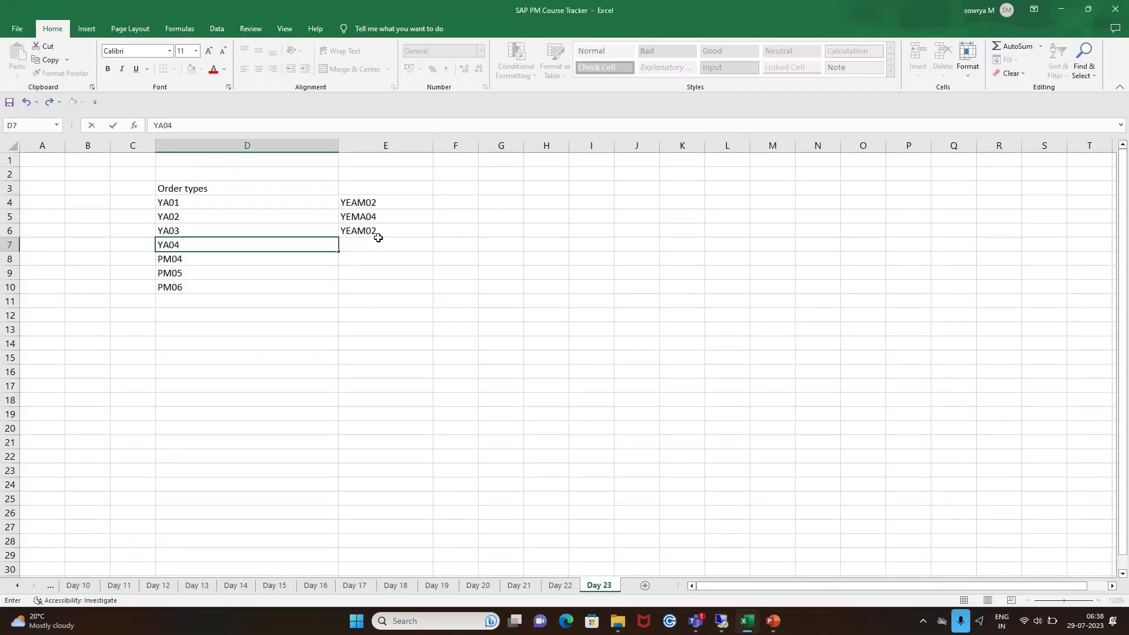
click(375, 232)
key(ctrl+c)
click(372, 244)
key(ctrl+v)
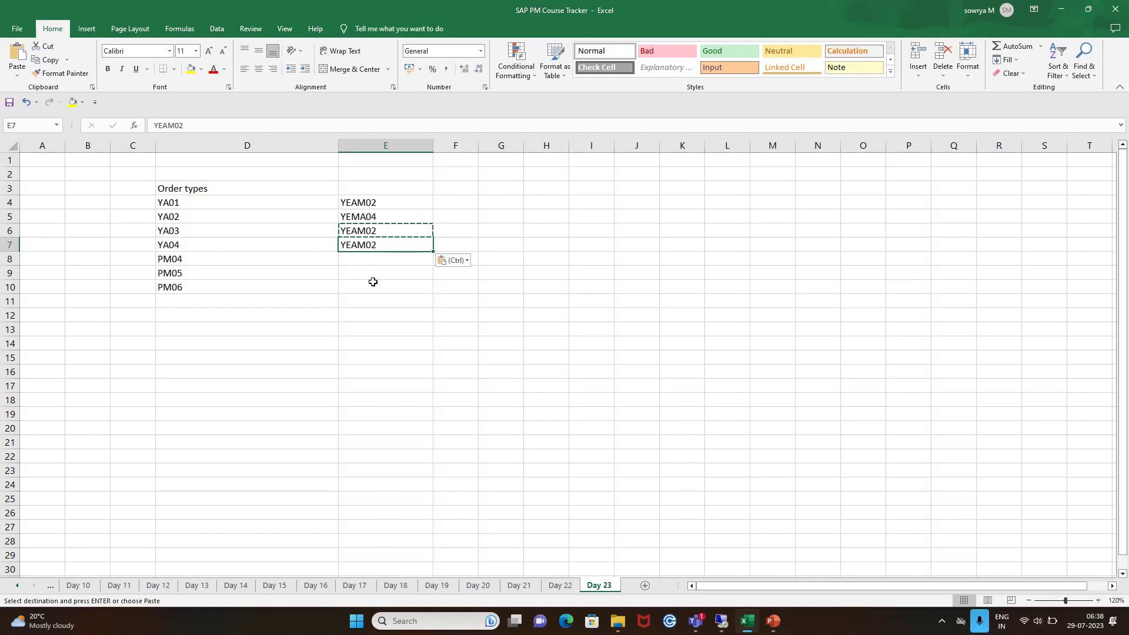
key(Escape)
Step: Enter settlement profile 45 for PM04 in E8
click(377, 262)
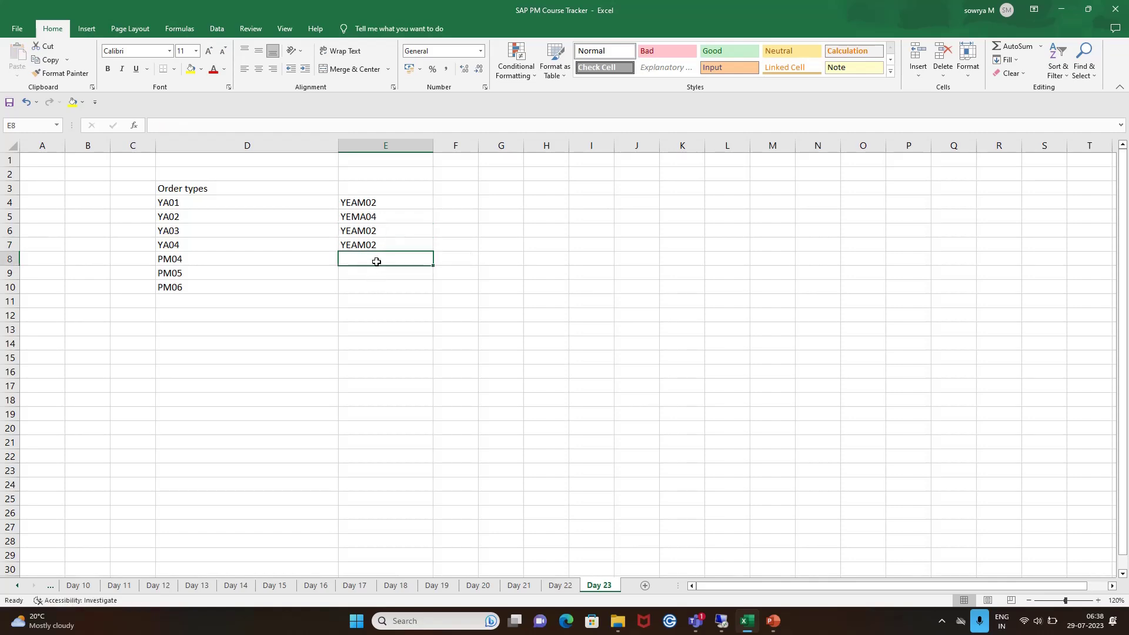
text(45)
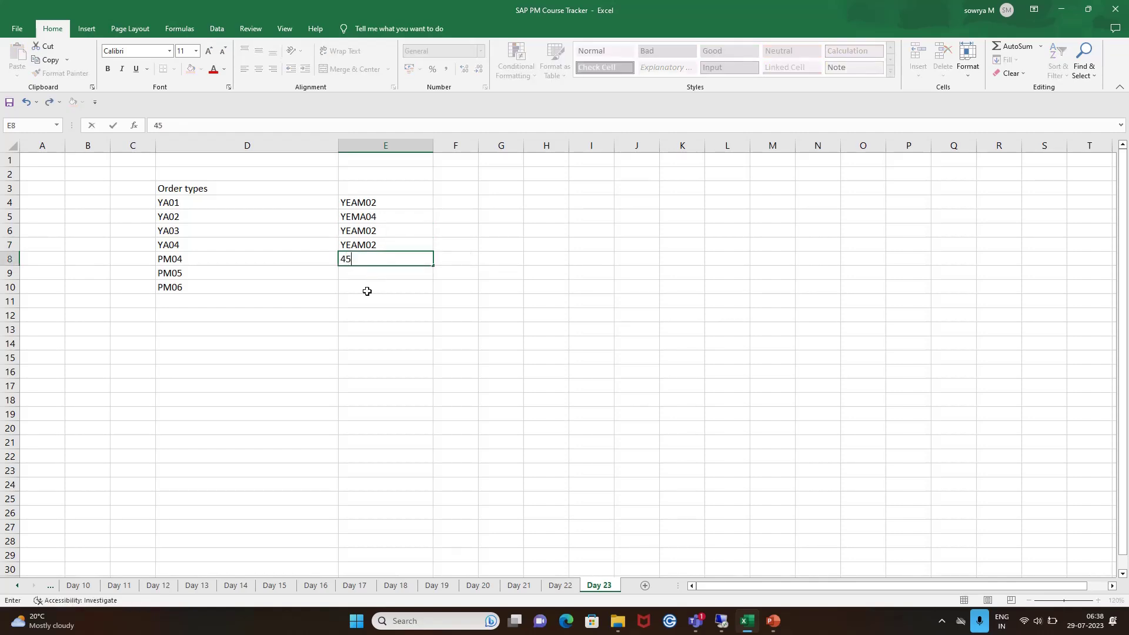
click(367, 291)
click(403, 271)
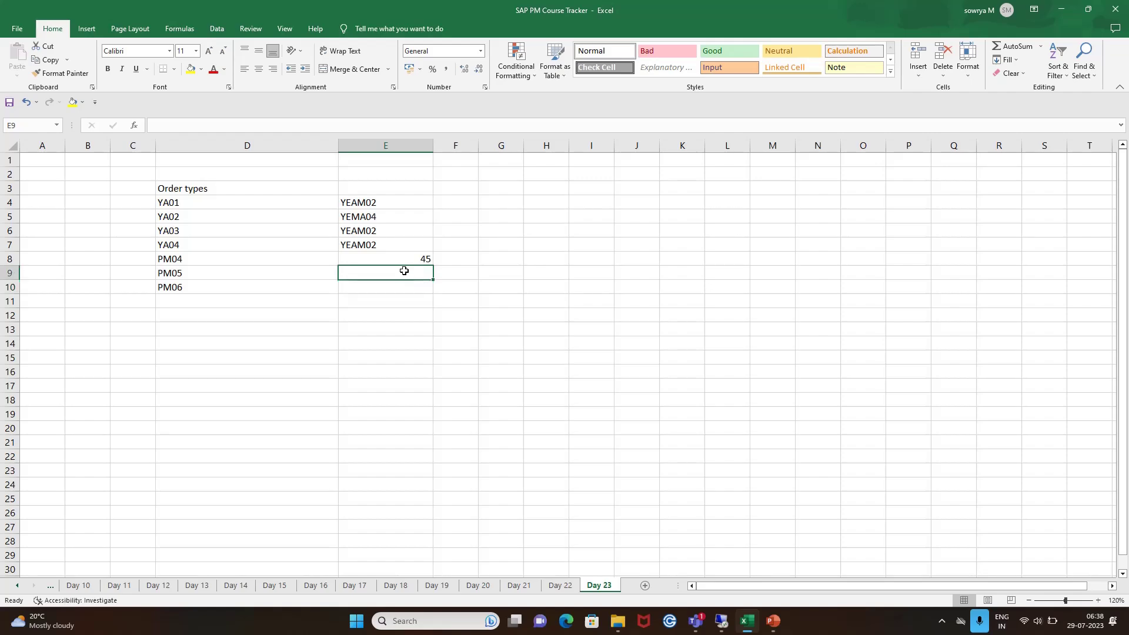
click(721, 621)
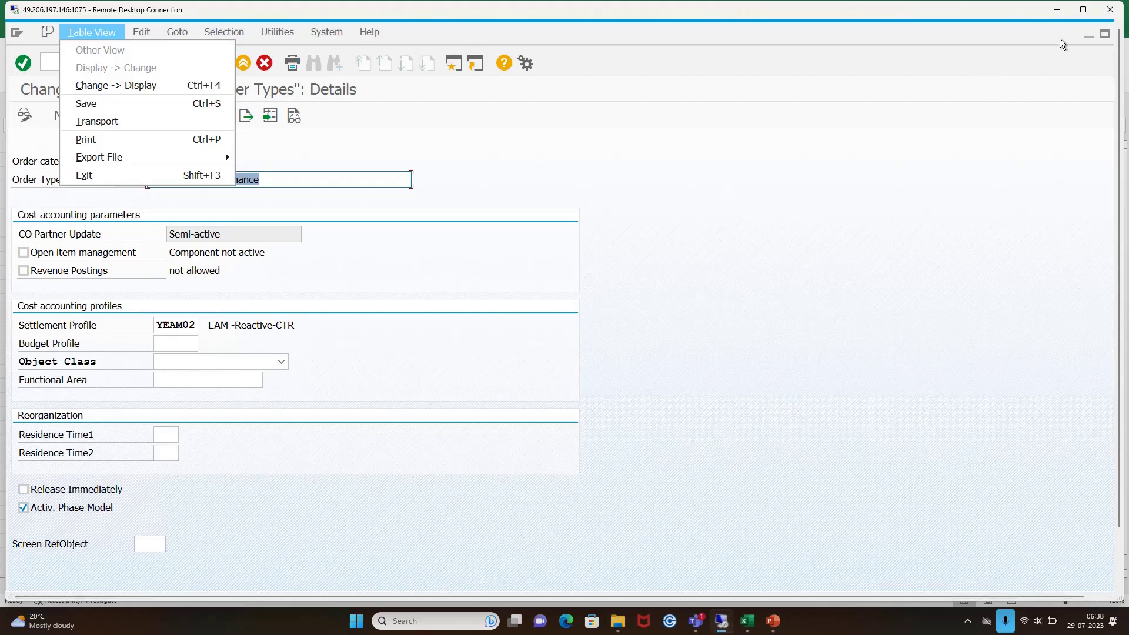
Step: Confirm PM04's settlement profile is 45, then reopen YA01 showing profile YEAM02
click(1083, 9)
click(796, 207)
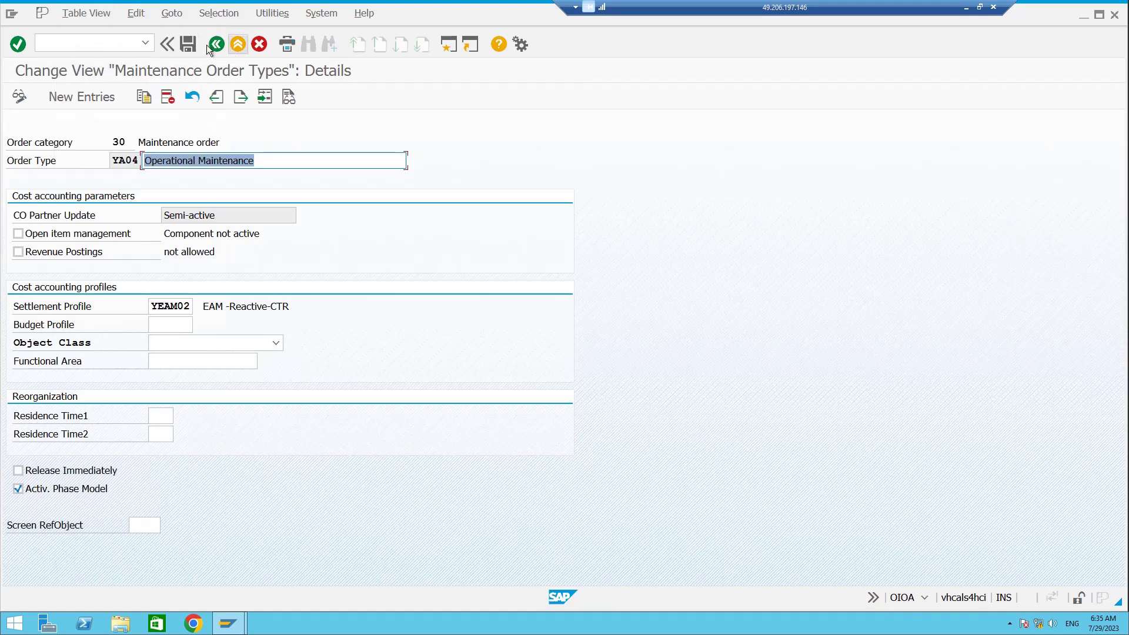
click(216, 44)
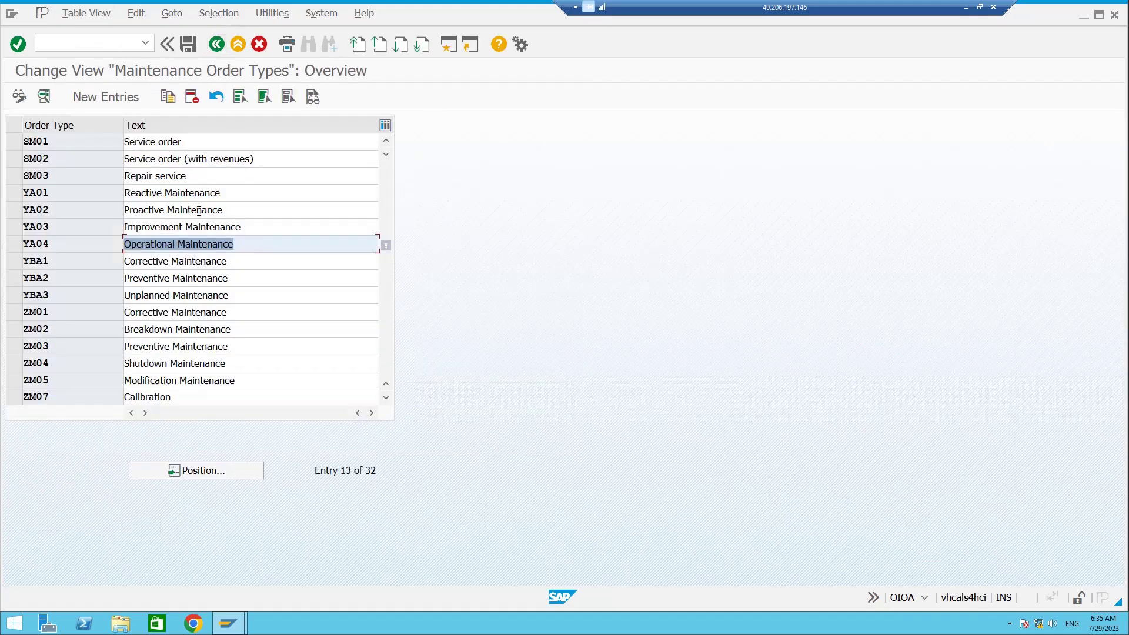
scroll(196, 253, up, 2)
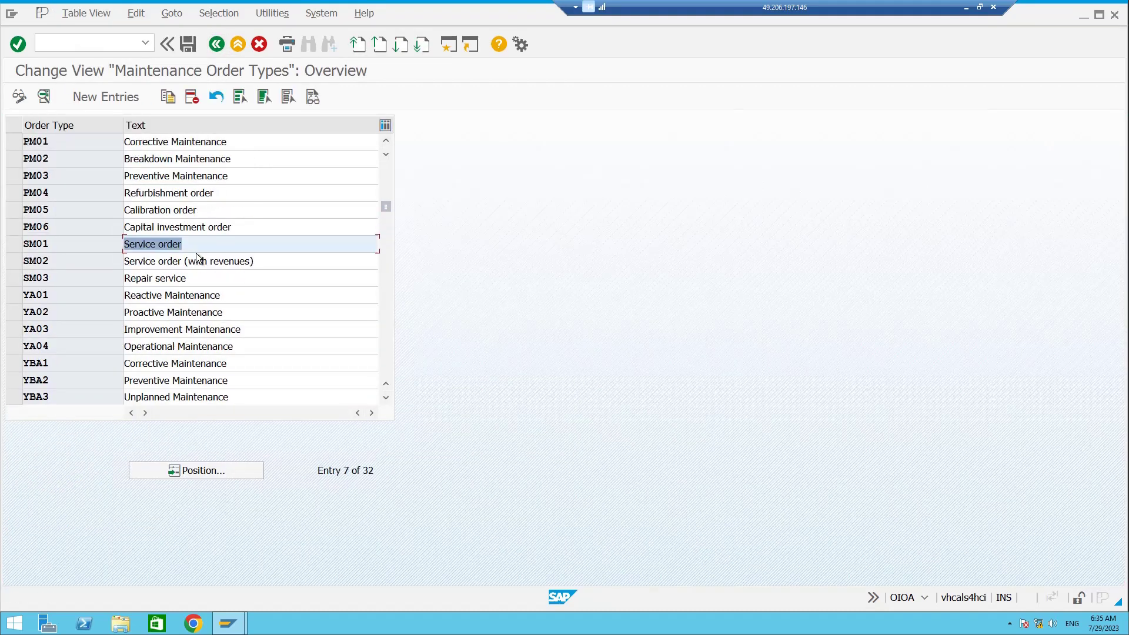
double_click(186, 189)
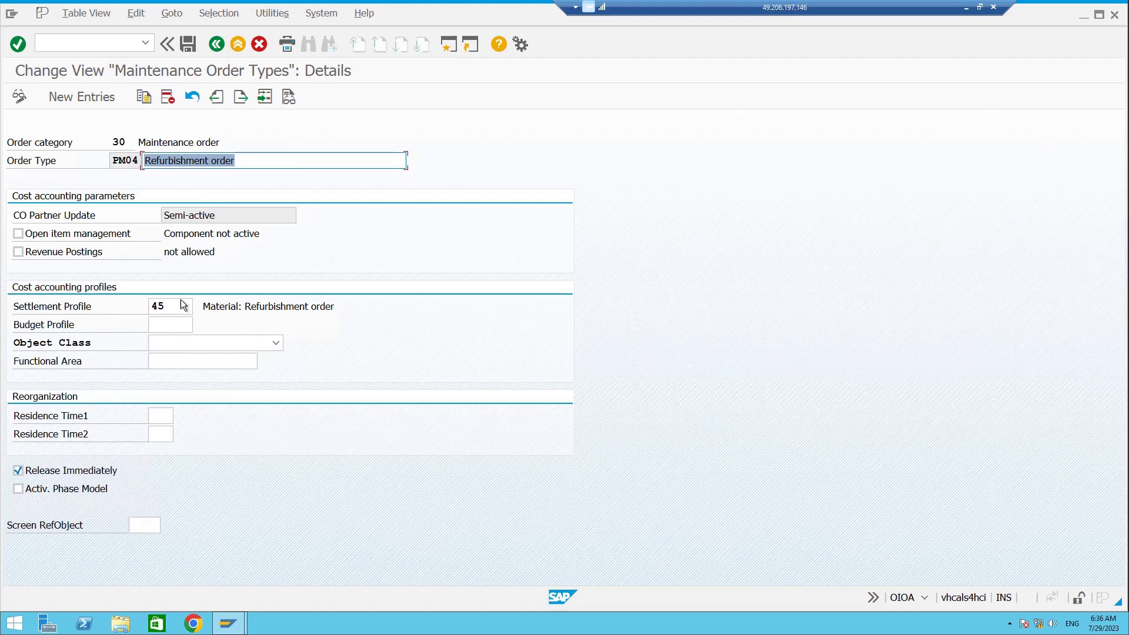
drag(183, 305, 151, 305)
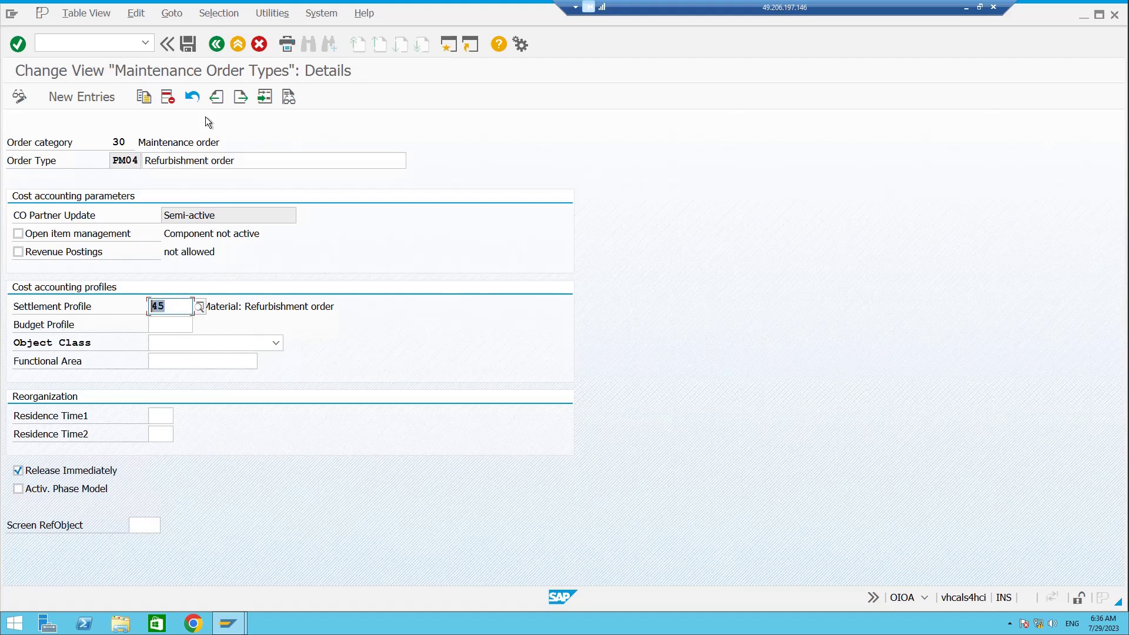
click(217, 45)
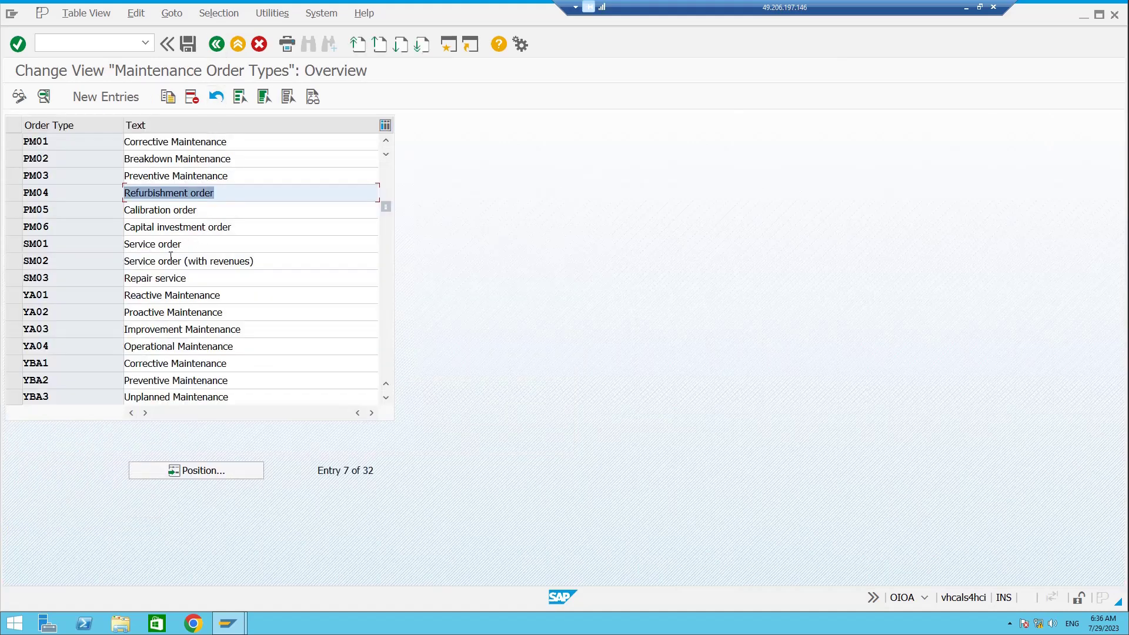
double_click(159, 292)
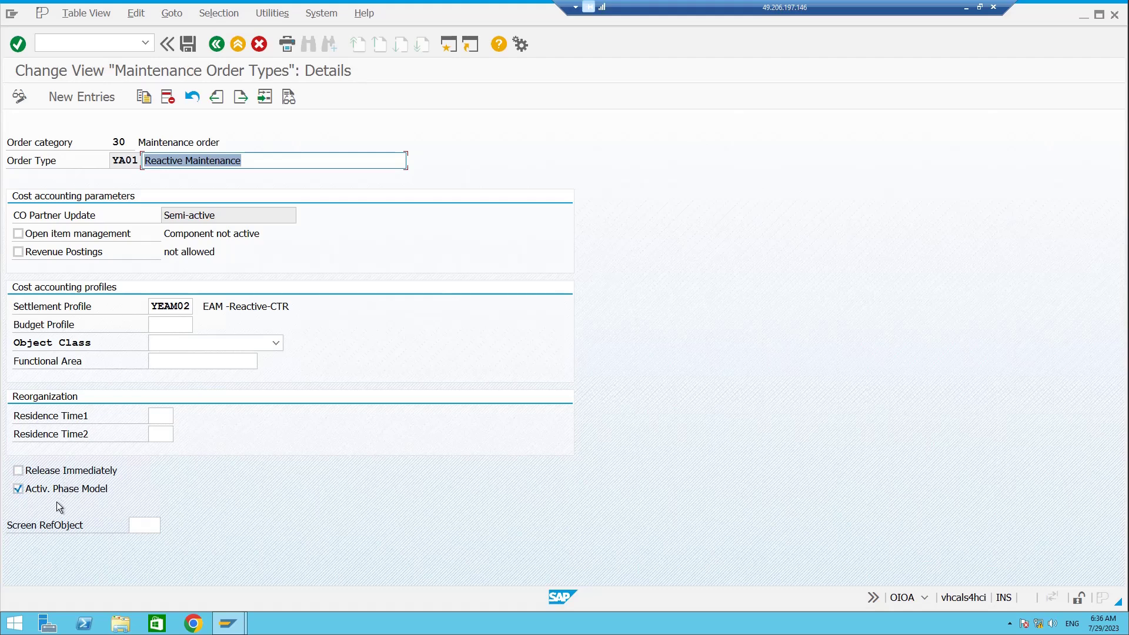
Step: Inspect the details of order types YA02, YA03 and YA04, then go back to the IMG tree
click(215, 44)
double_click(168, 316)
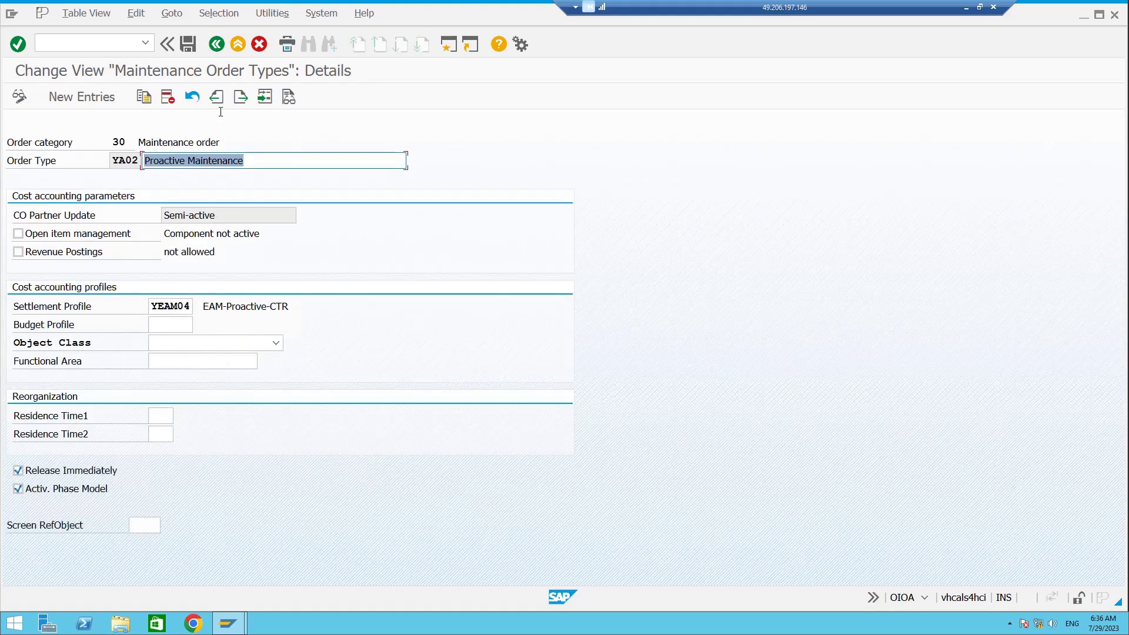
click(213, 45)
double_click(180, 325)
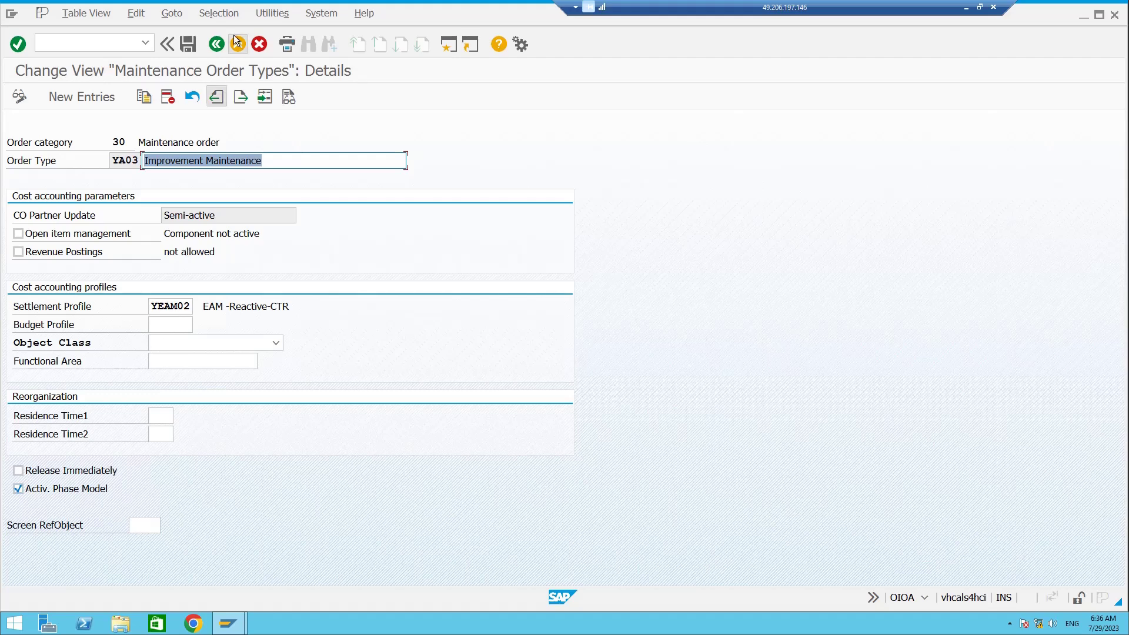
click(217, 44)
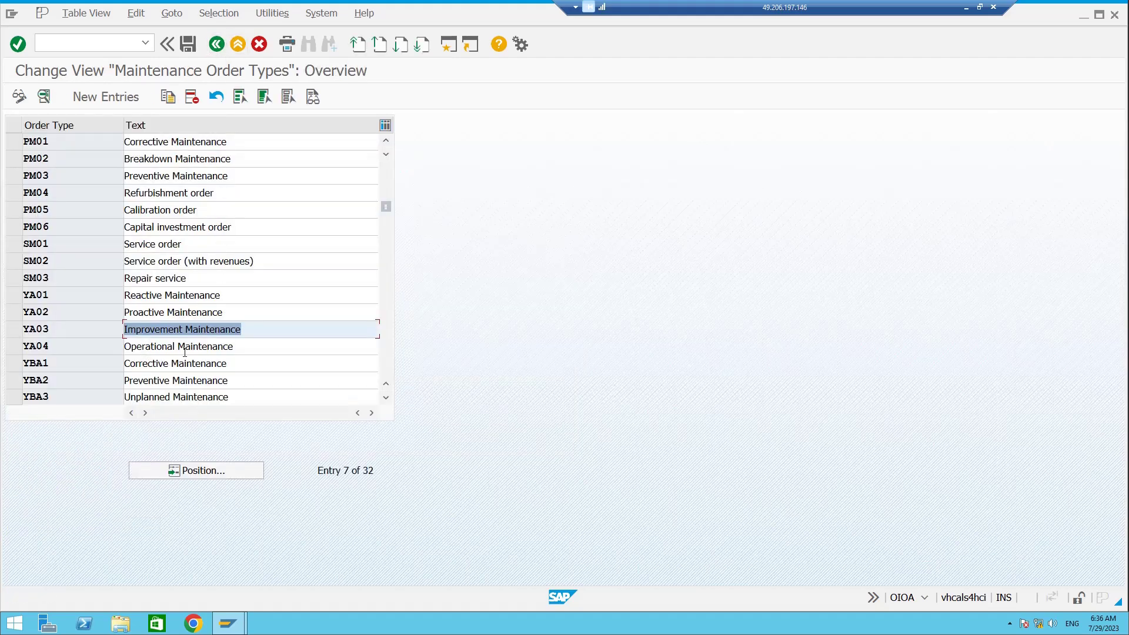
double_click(185, 352)
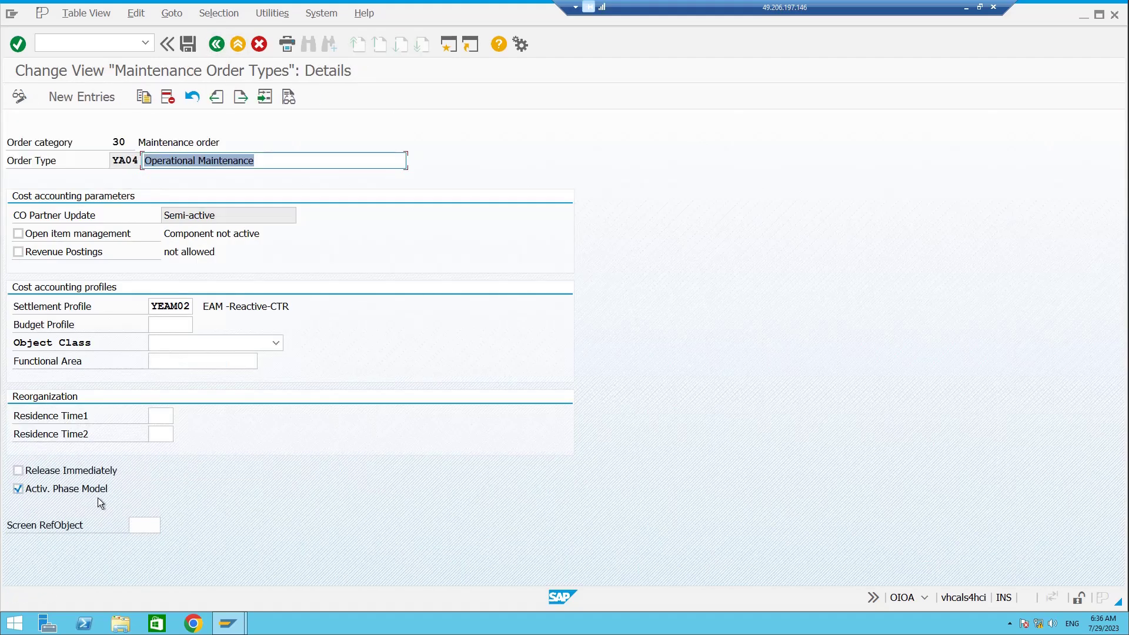
click(217, 44)
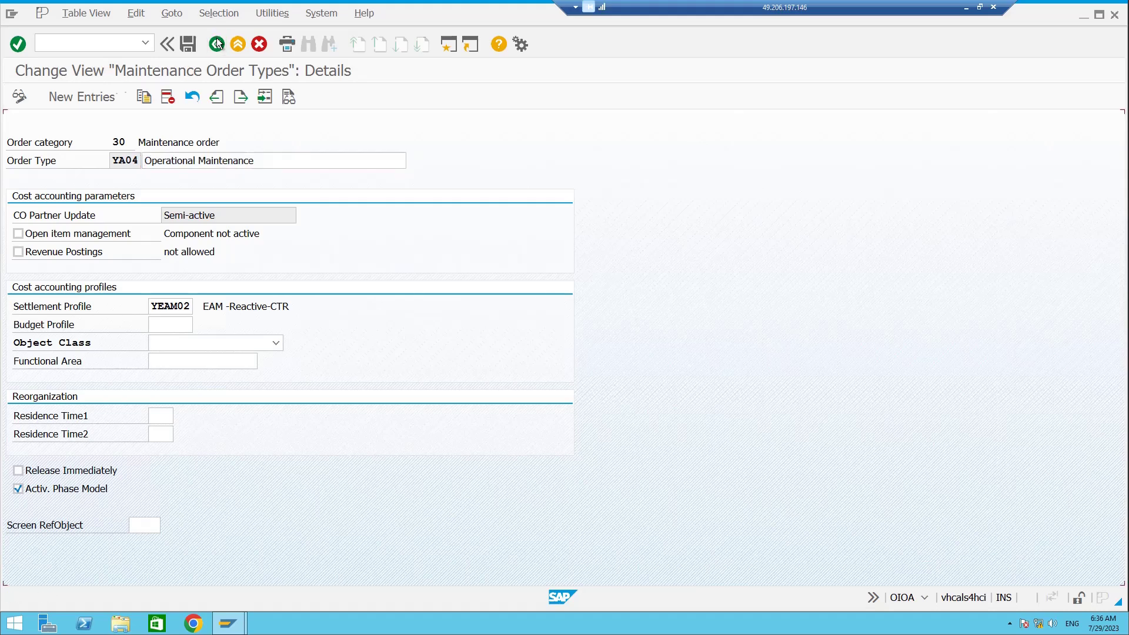
double_click(184, 329)
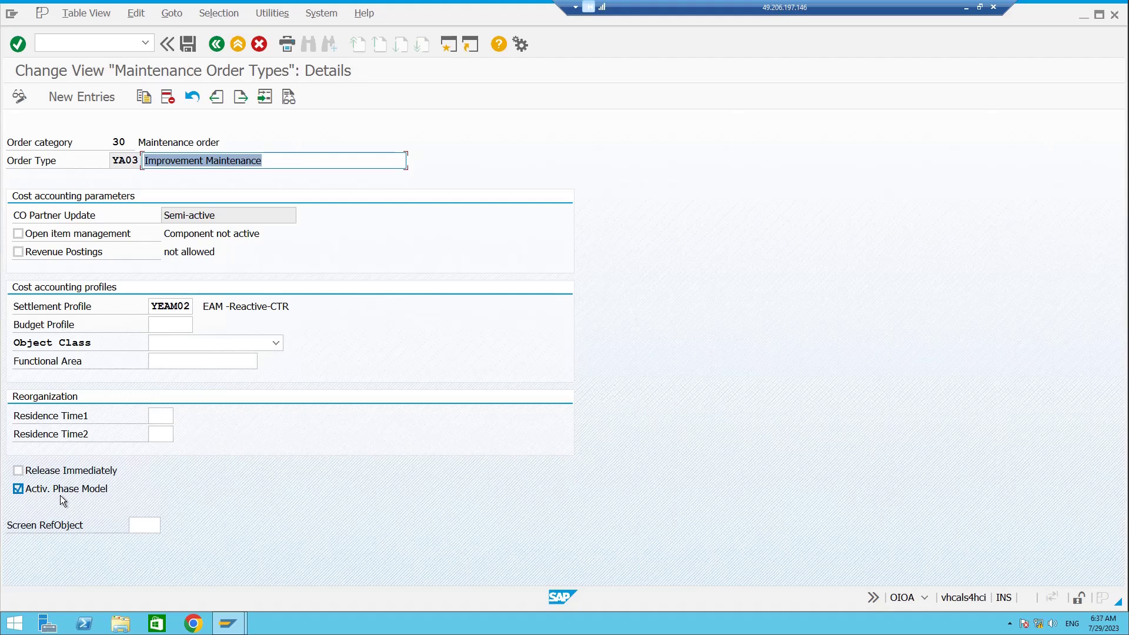
click(217, 43)
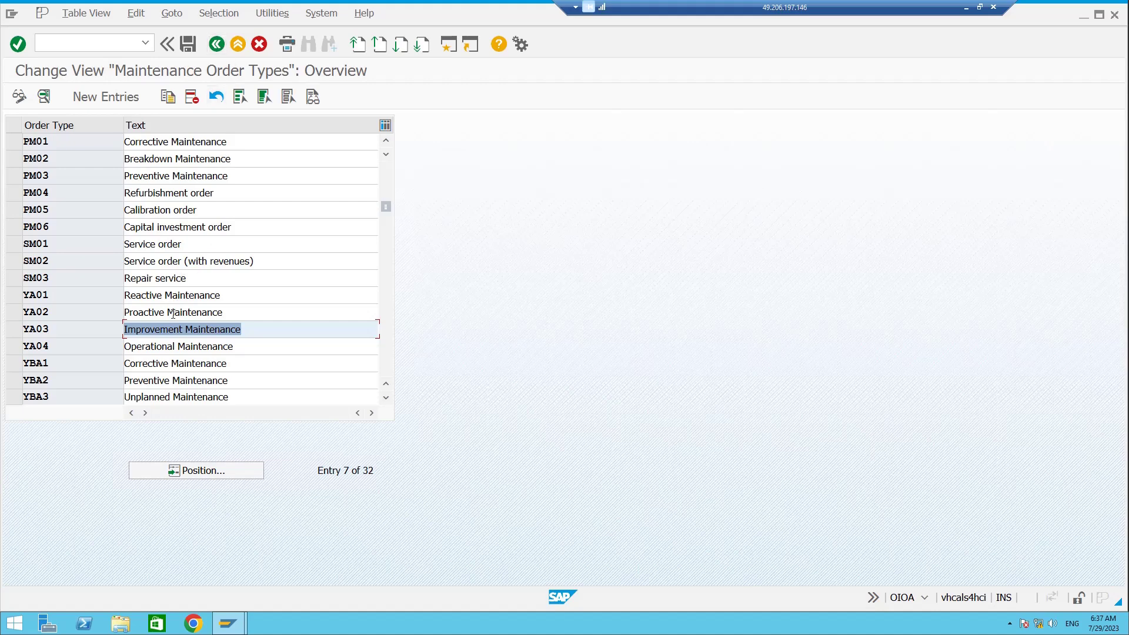
click(218, 42)
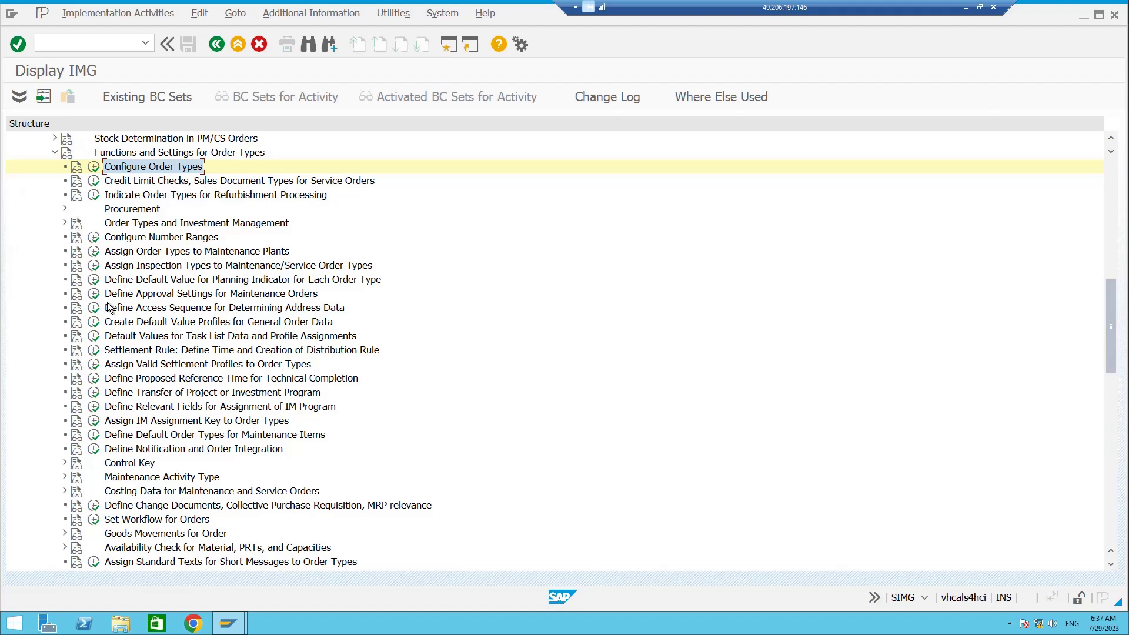
Step: Expand Basic Settings and its General Order Settlement branch under Maintenance and Service Processing
scroll(122, 318, down, 3)
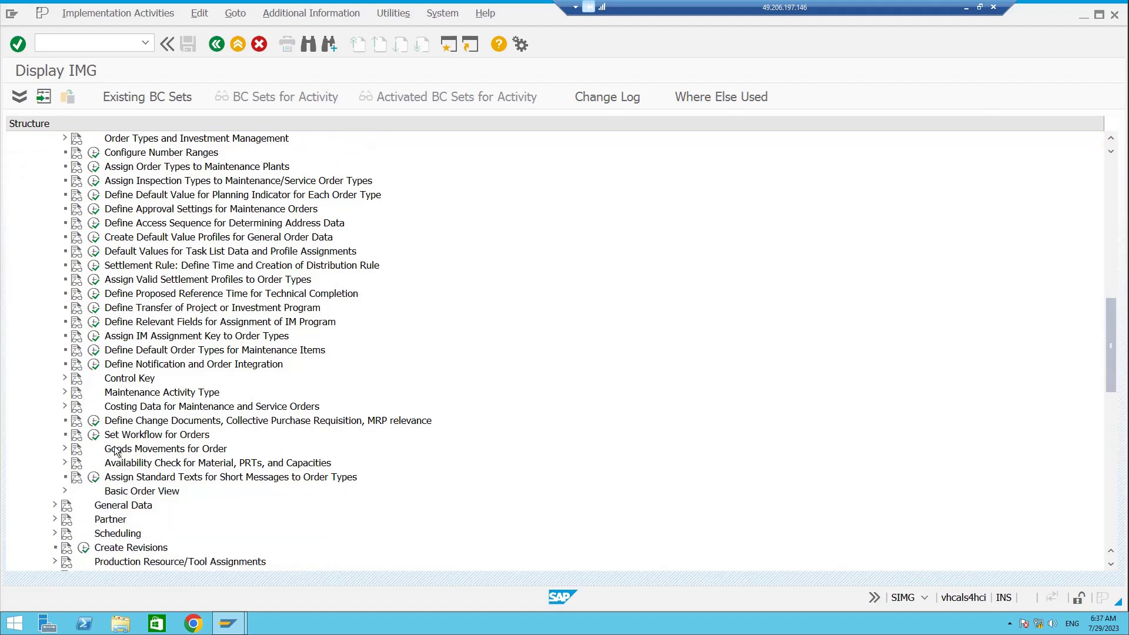
scroll(144, 391, down, 5)
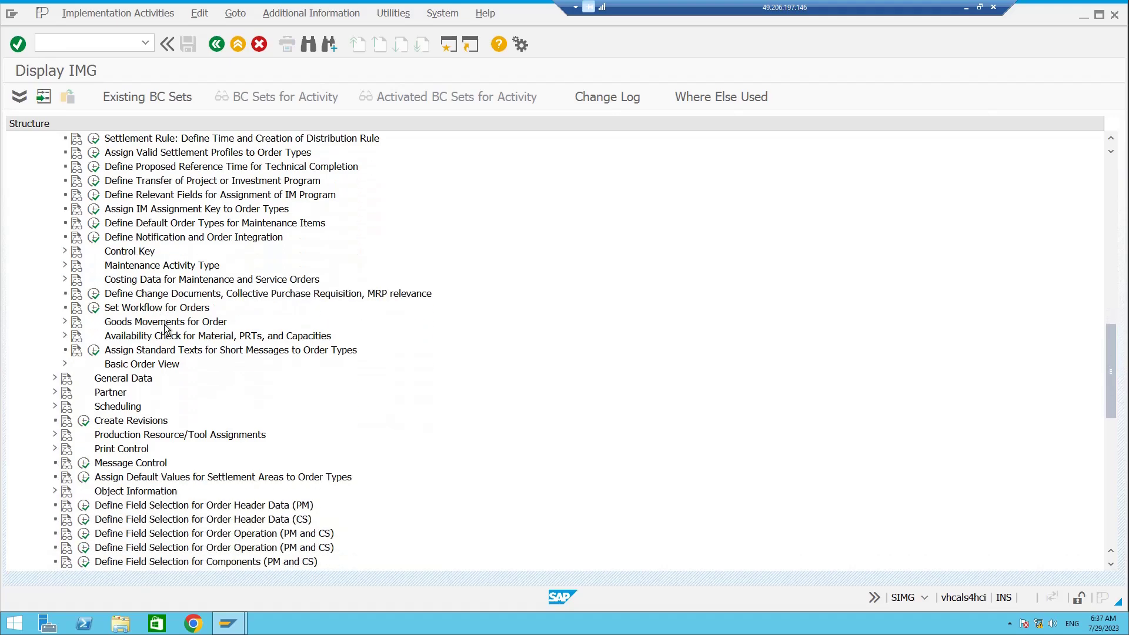
scroll(165, 330, down, 4)
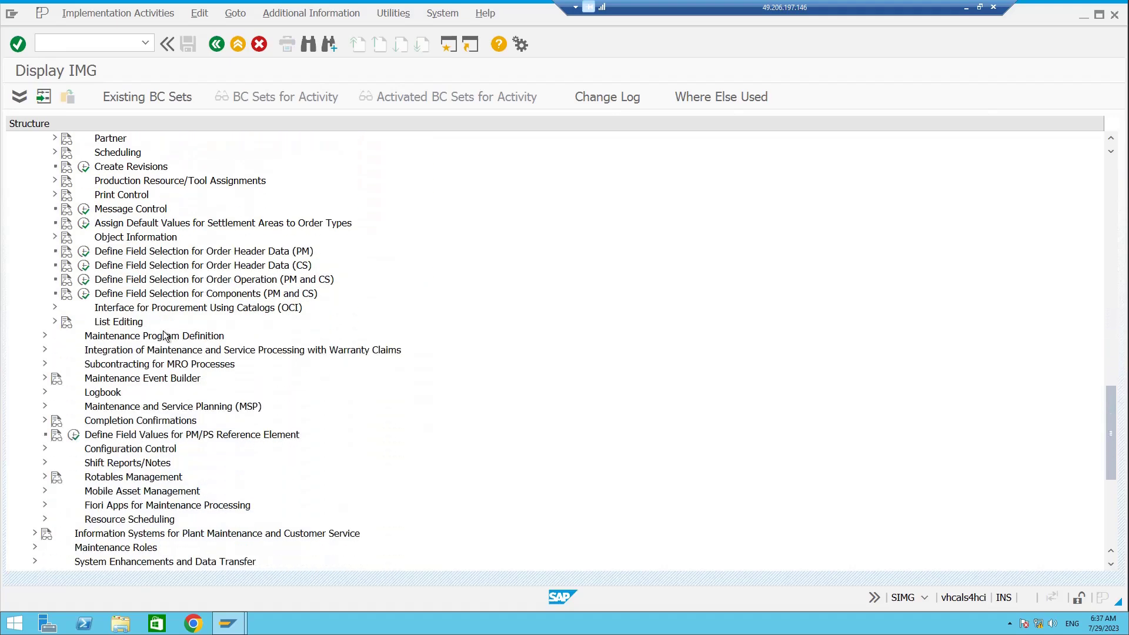
scroll(165, 335, down, 2)
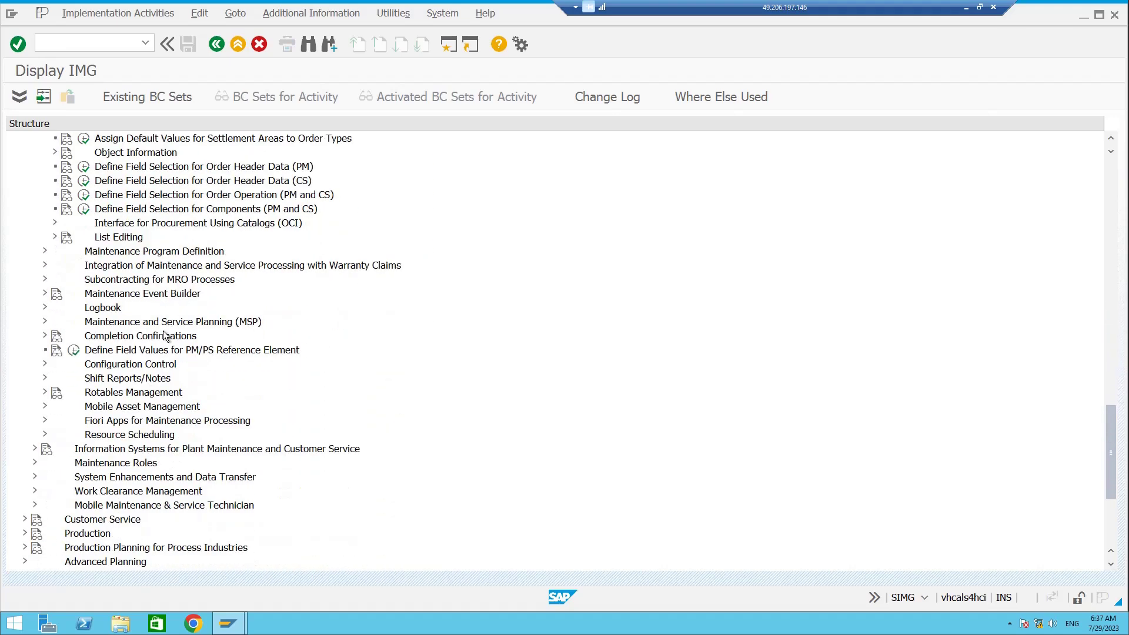
scroll(164, 336, up, 10)
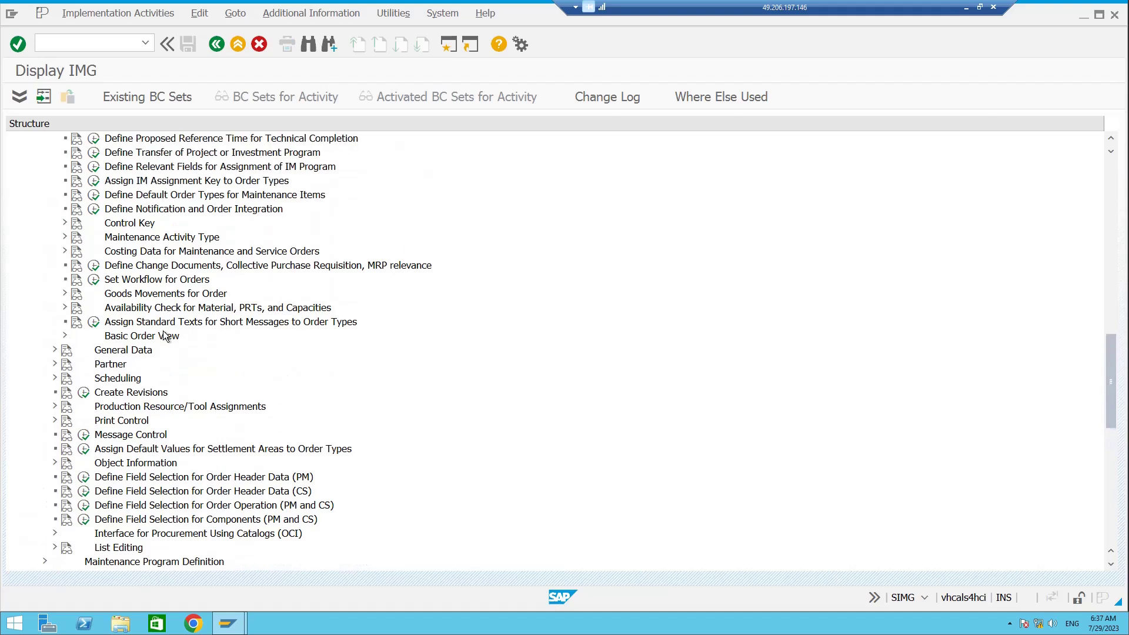
scroll(144, 301, up, 8)
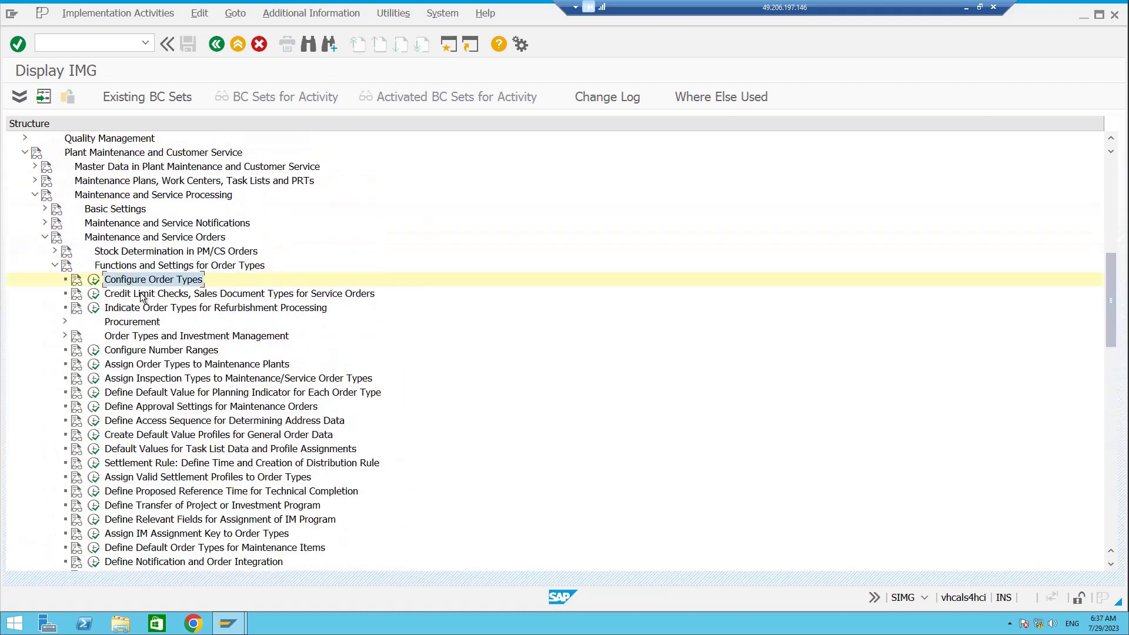
click(45, 265)
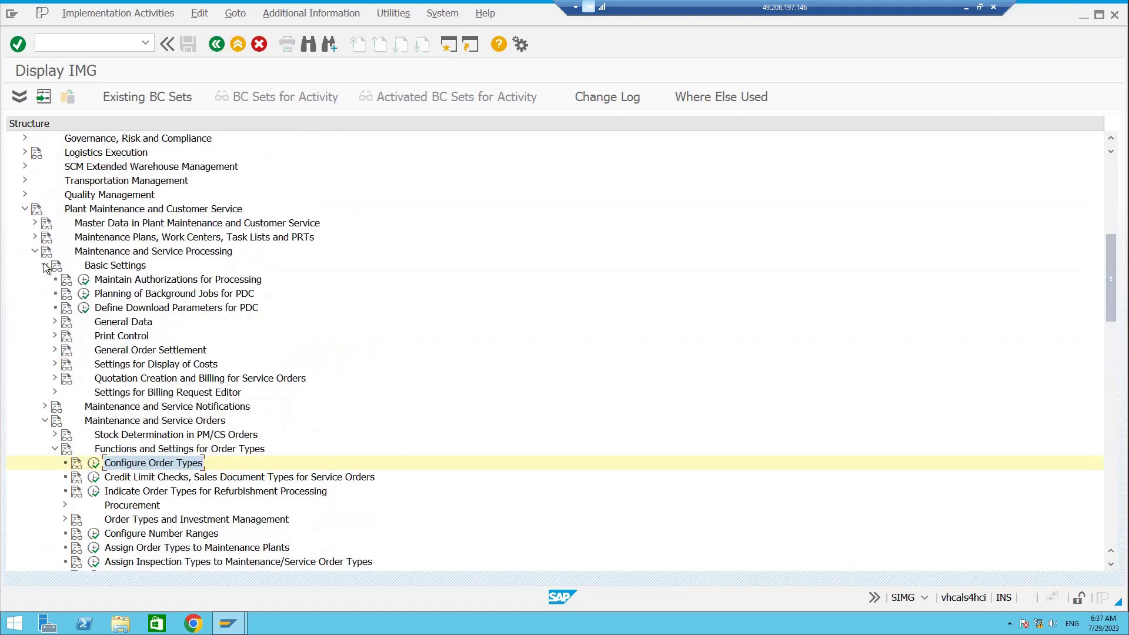
click(55, 350)
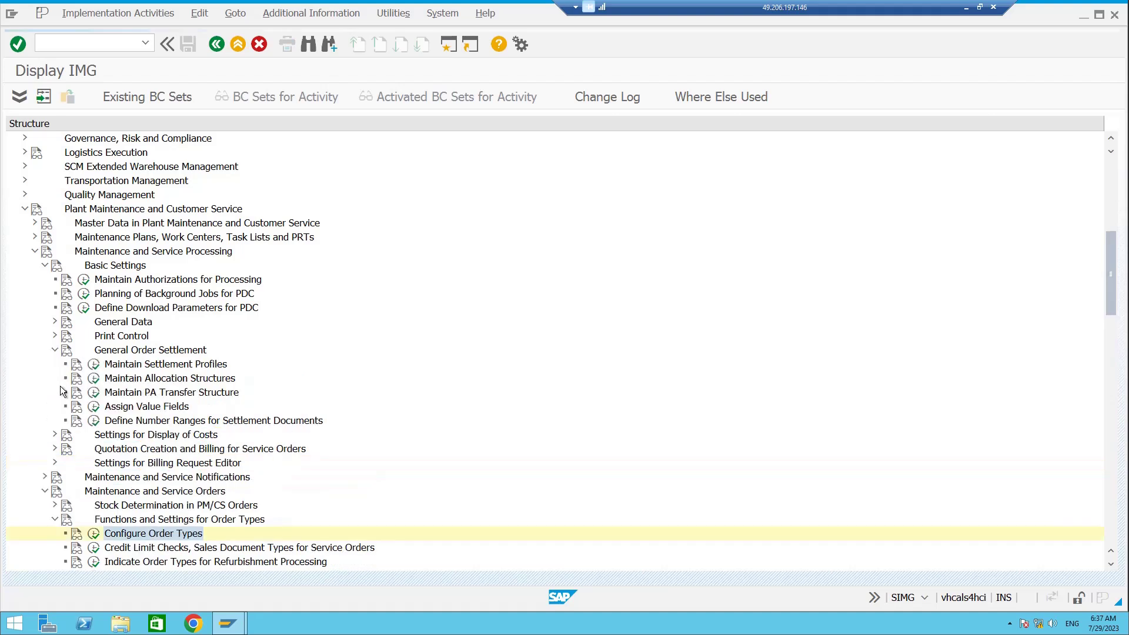
Step: Open Maintain Settlement Profiles and review EAM profiles YEAM02, YEAM03 and YEAM04
click(95, 365)
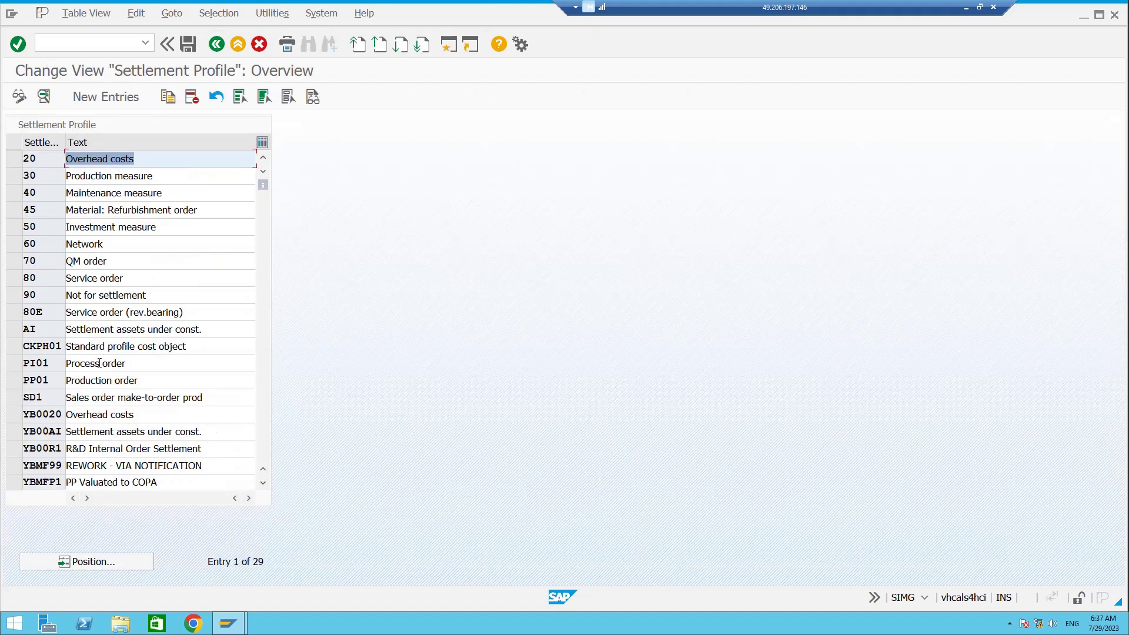
scroll(148, 414, down, 3)
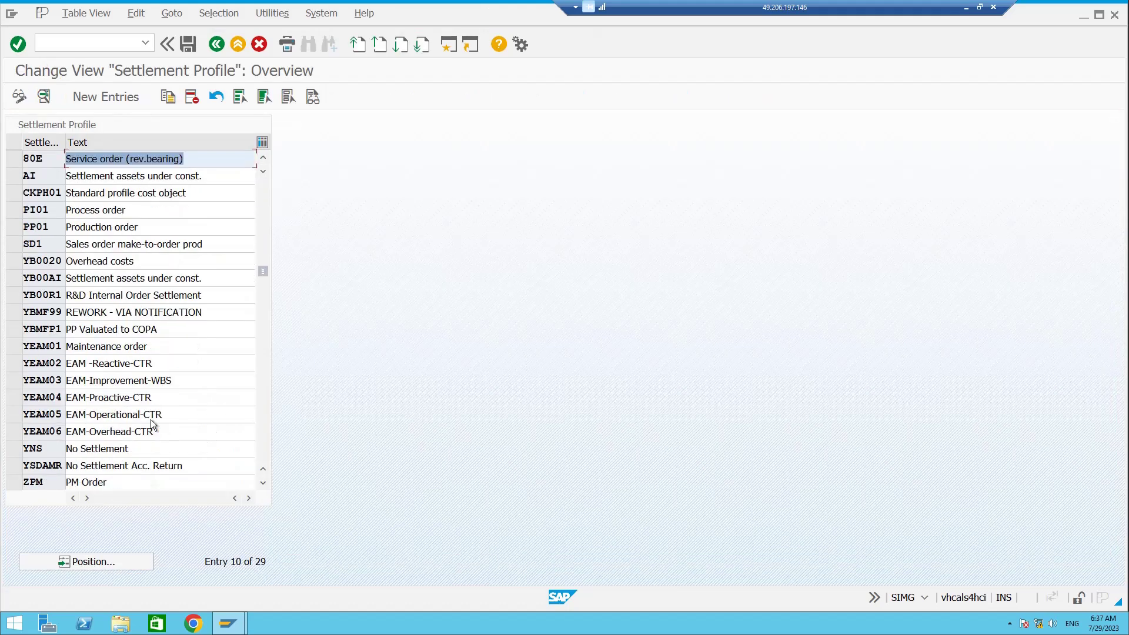
click(125, 363)
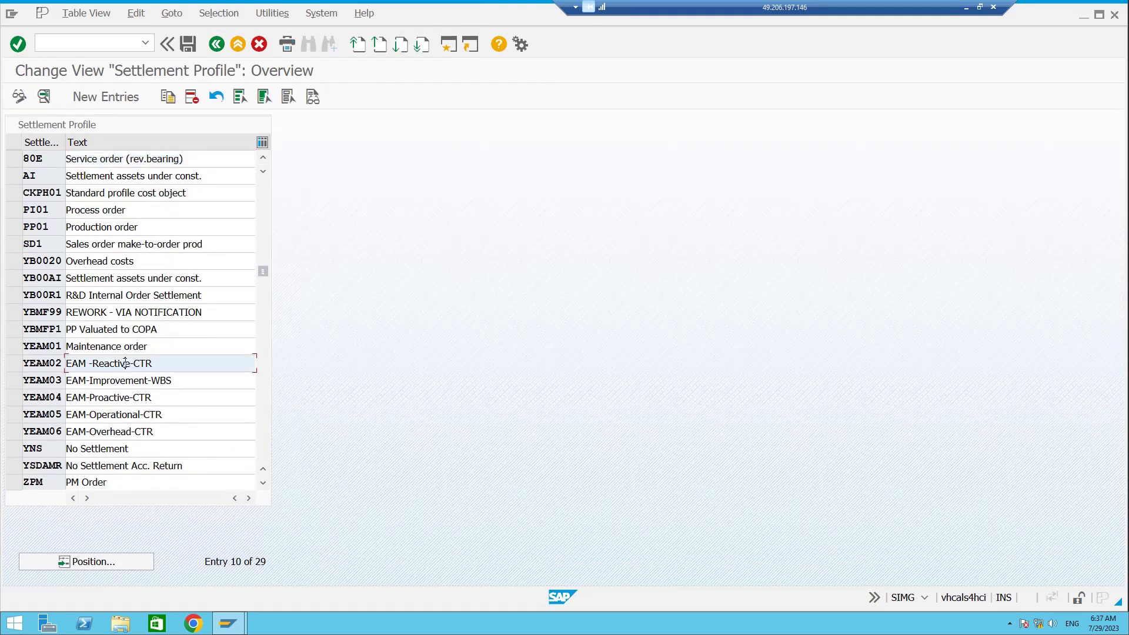
click(121, 396)
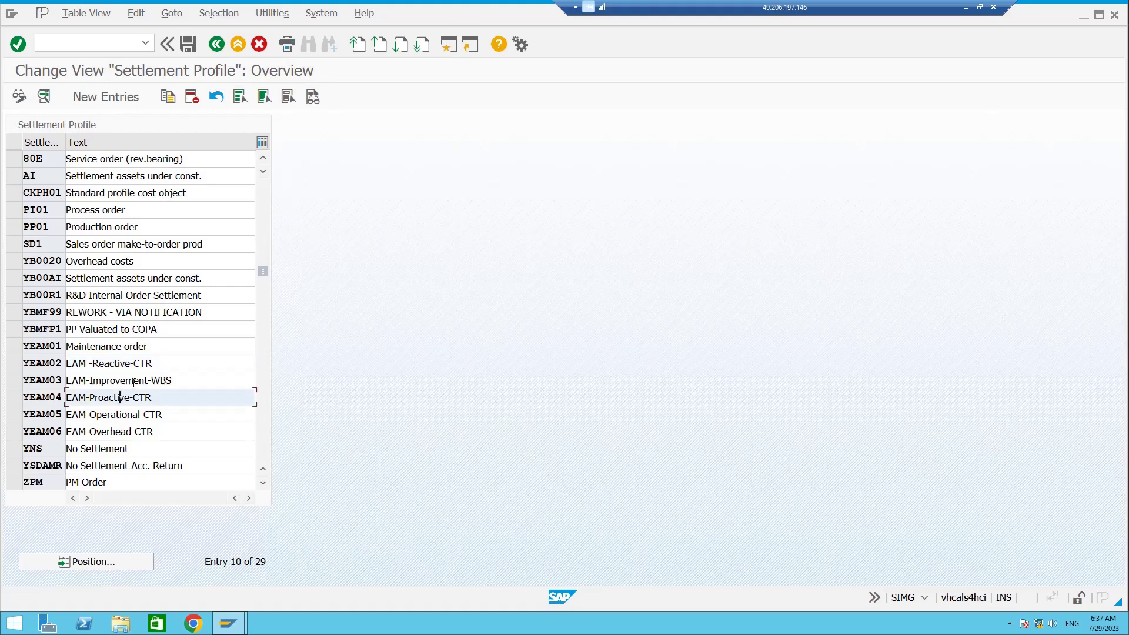
click(152, 380)
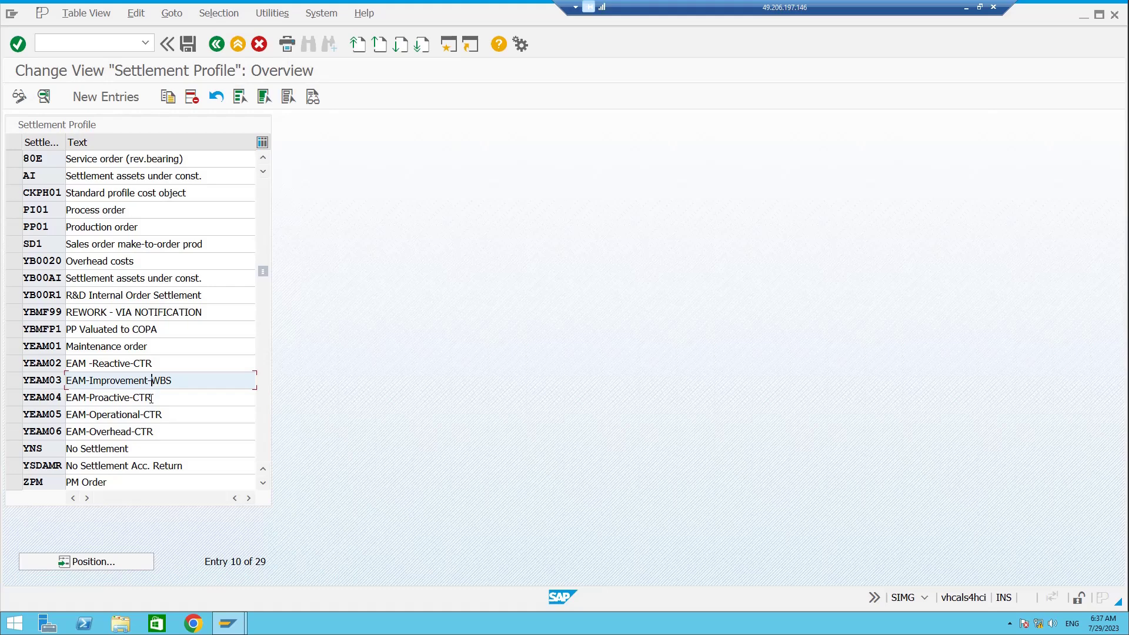
click(151, 399)
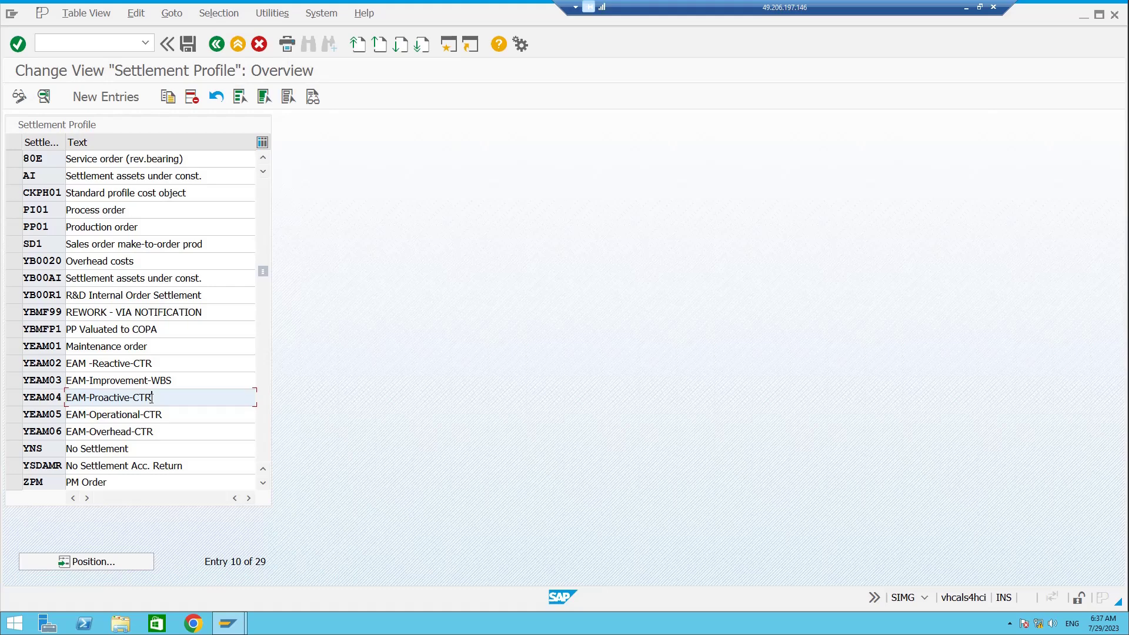
double_click(109, 362)
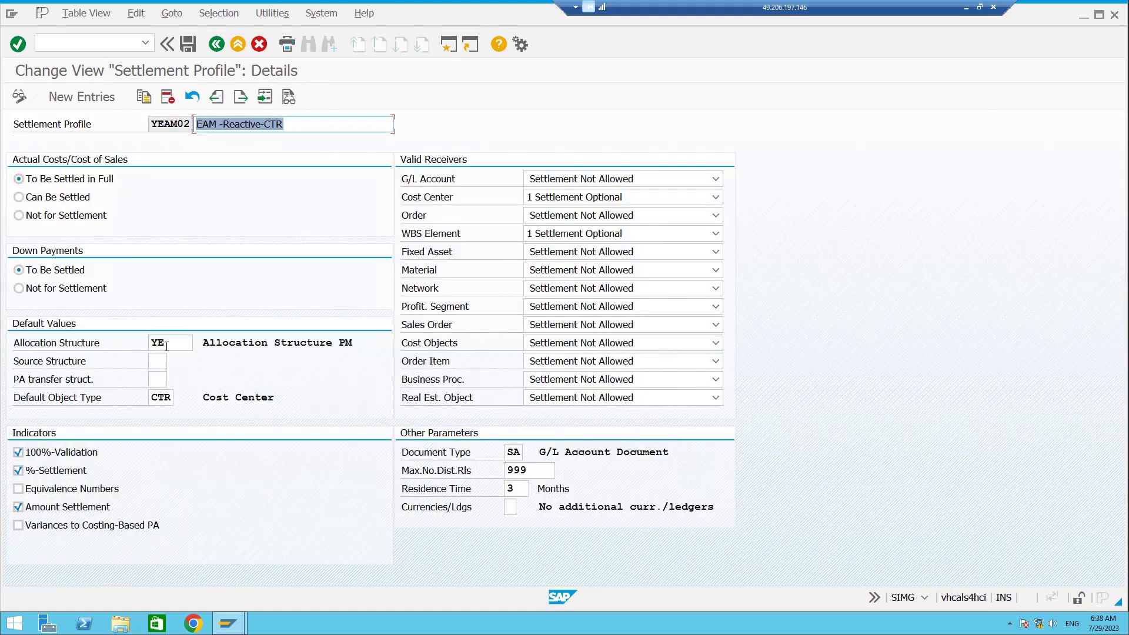
drag(167, 346, 154, 343)
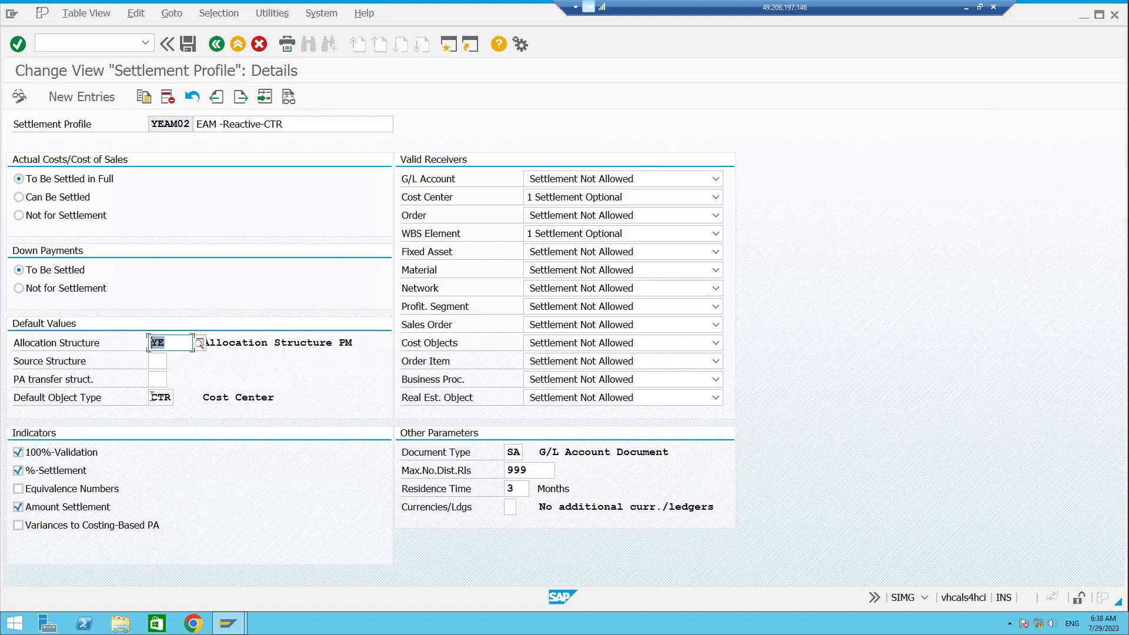
drag(151, 402, 171, 399)
click(167, 343)
click(217, 44)
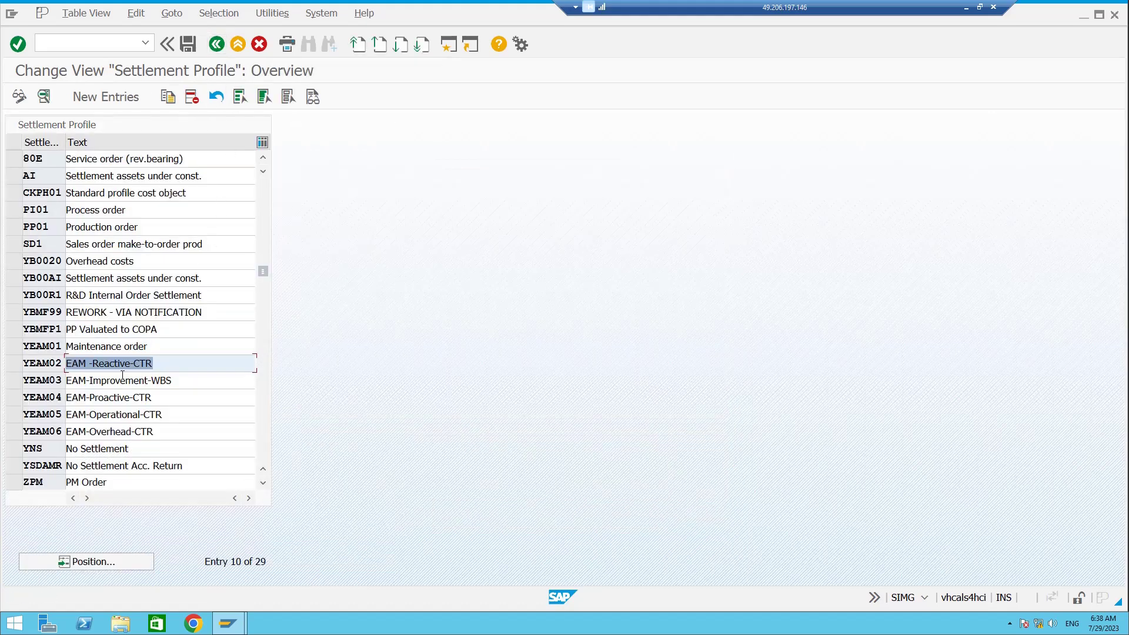
double_click(123, 380)
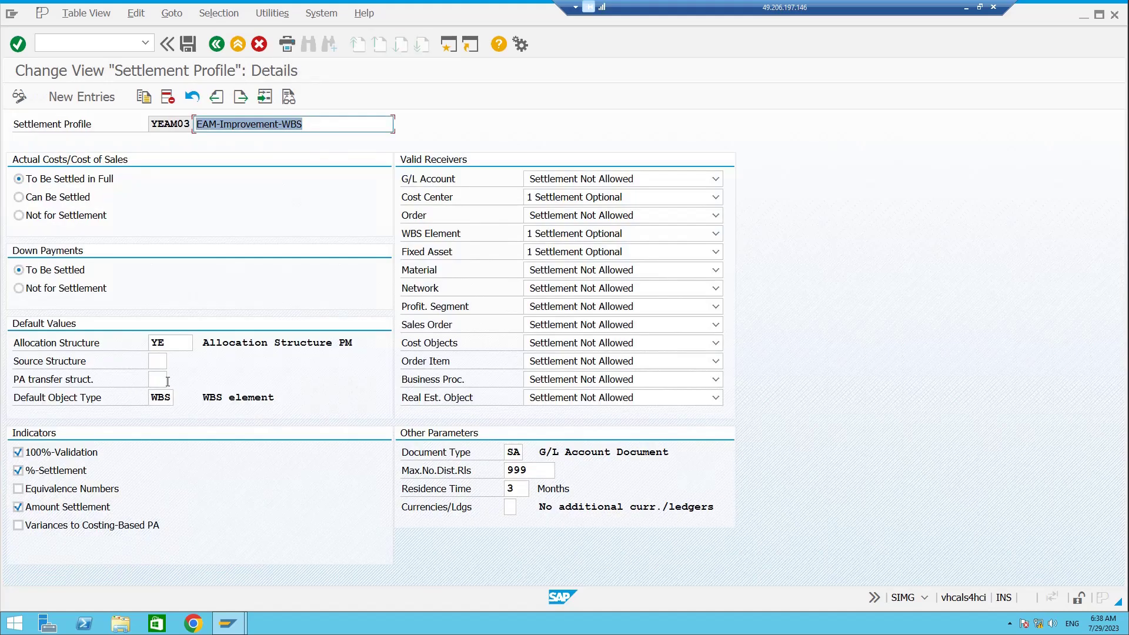
double_click(162, 343)
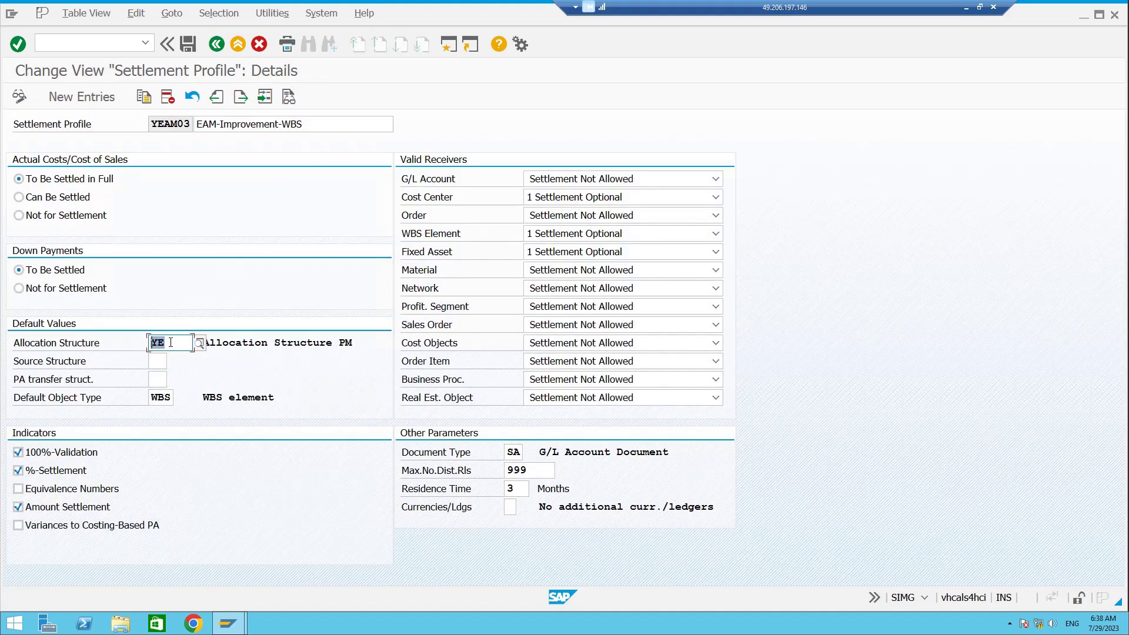
double_click(159, 398)
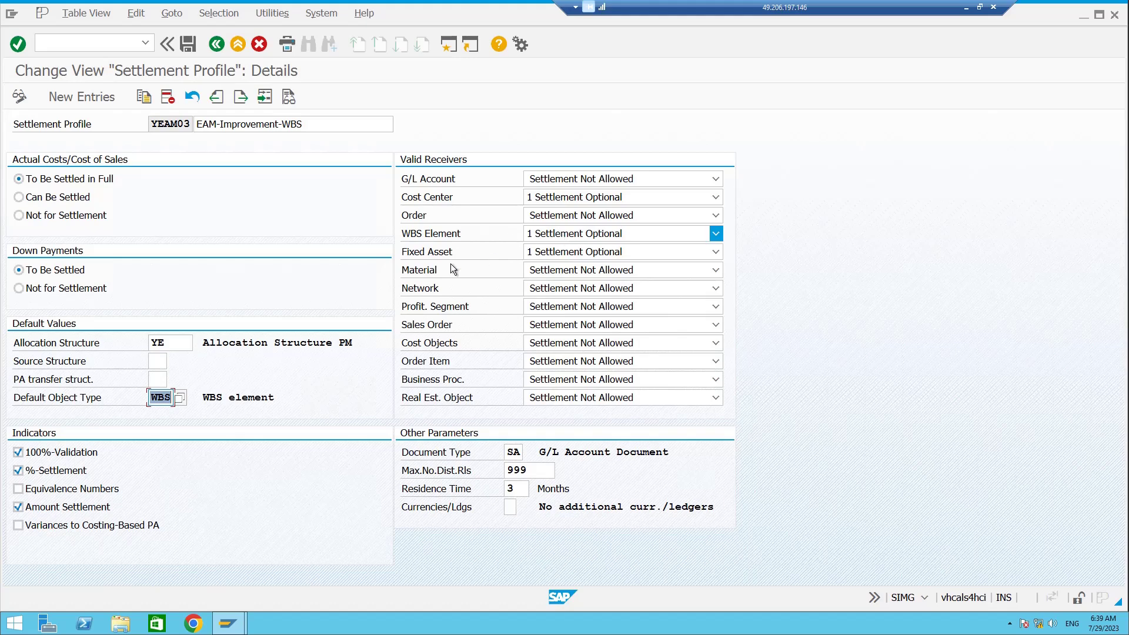
drag(151, 400, 167, 399)
double_click(172, 343)
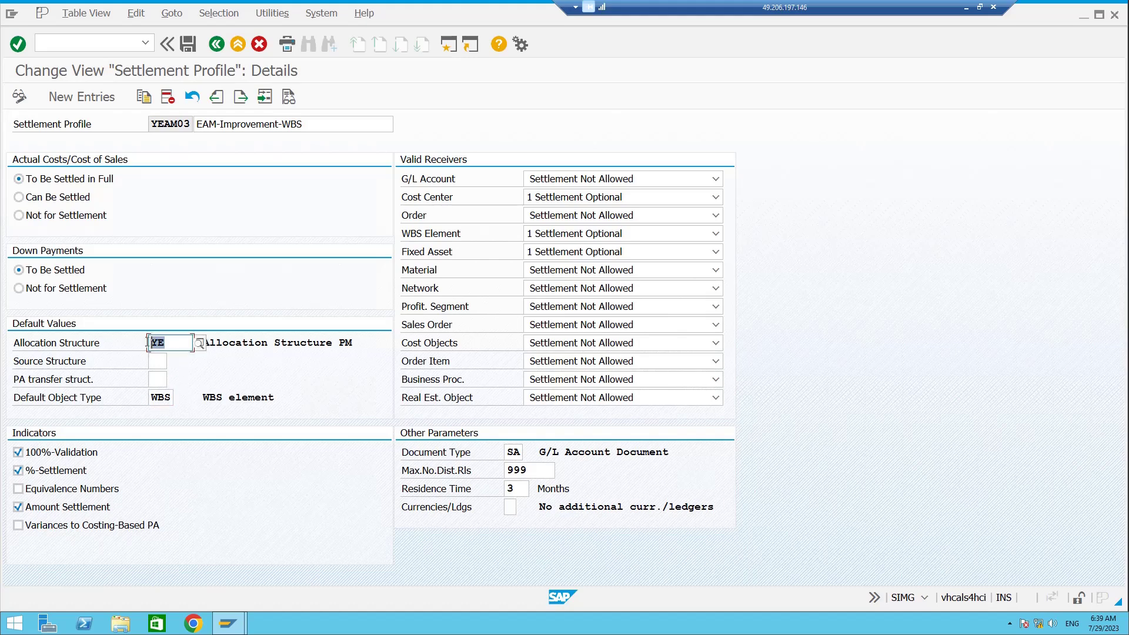
click(209, 45)
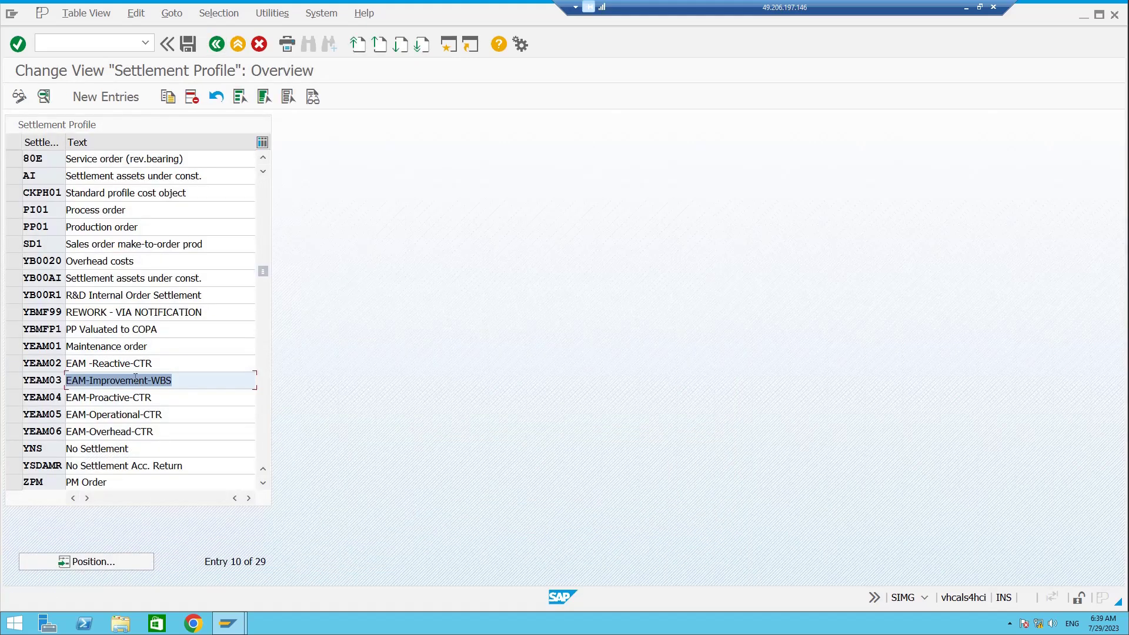
Step: Open Maintain Allocation Structures, select structure YE and display its Assignments
click(209, 45)
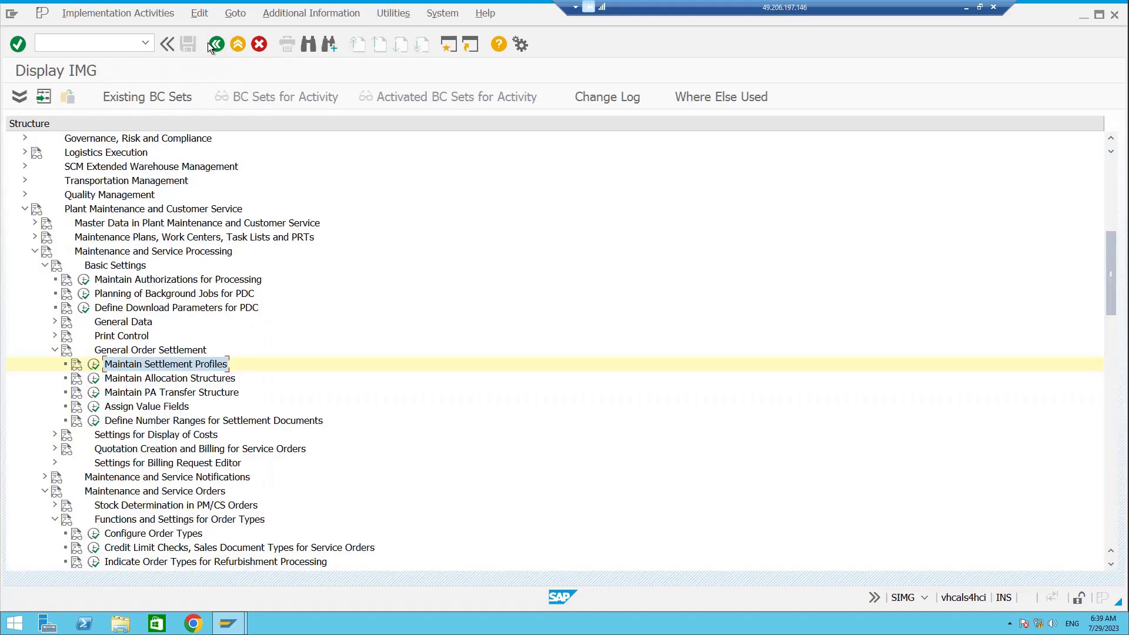
scroll(286, 319, down, 1)
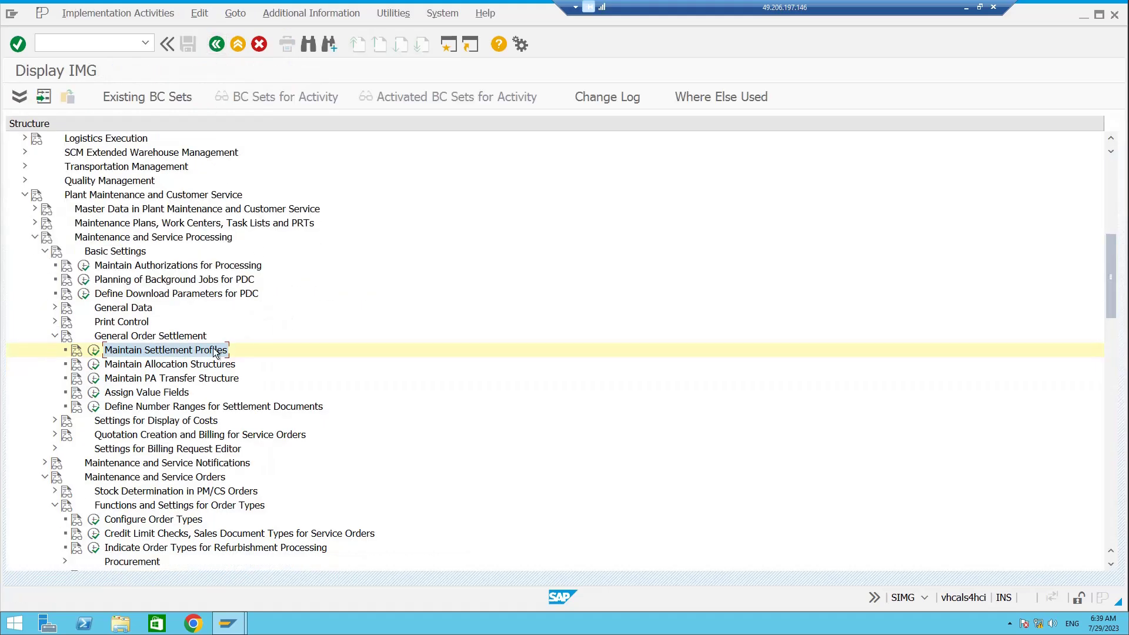
click(94, 364)
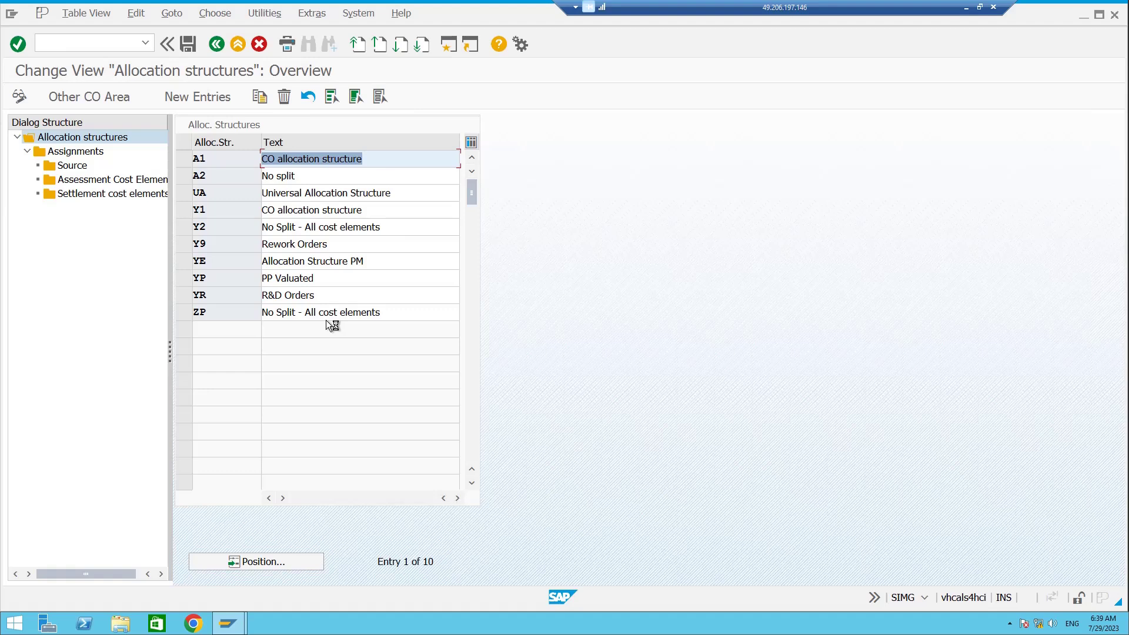
click(184, 261)
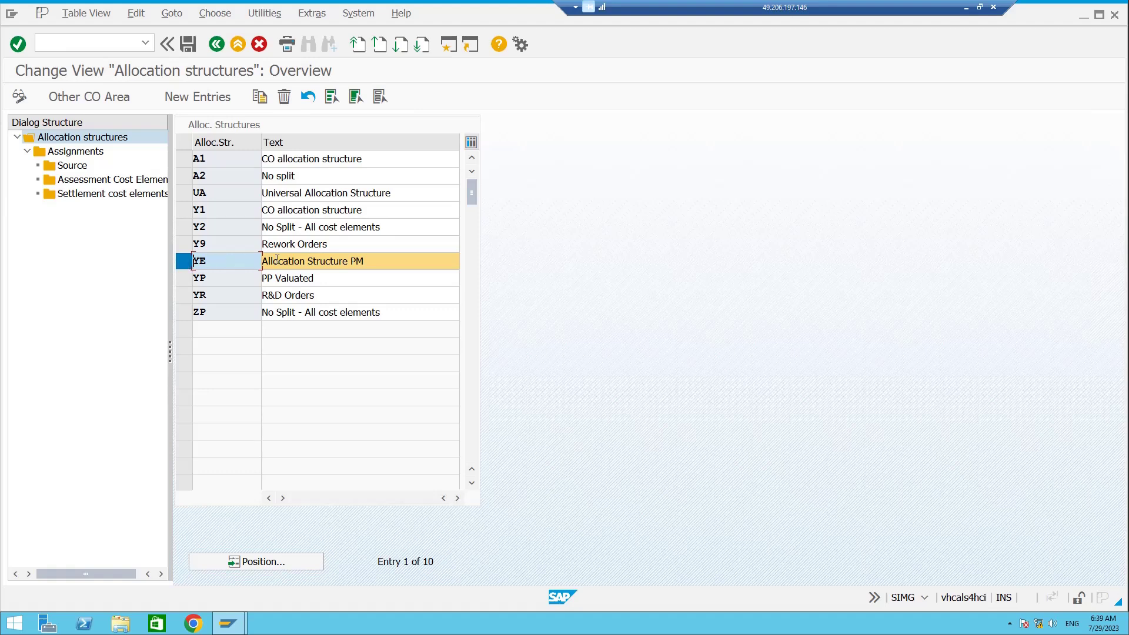
double_click(89, 152)
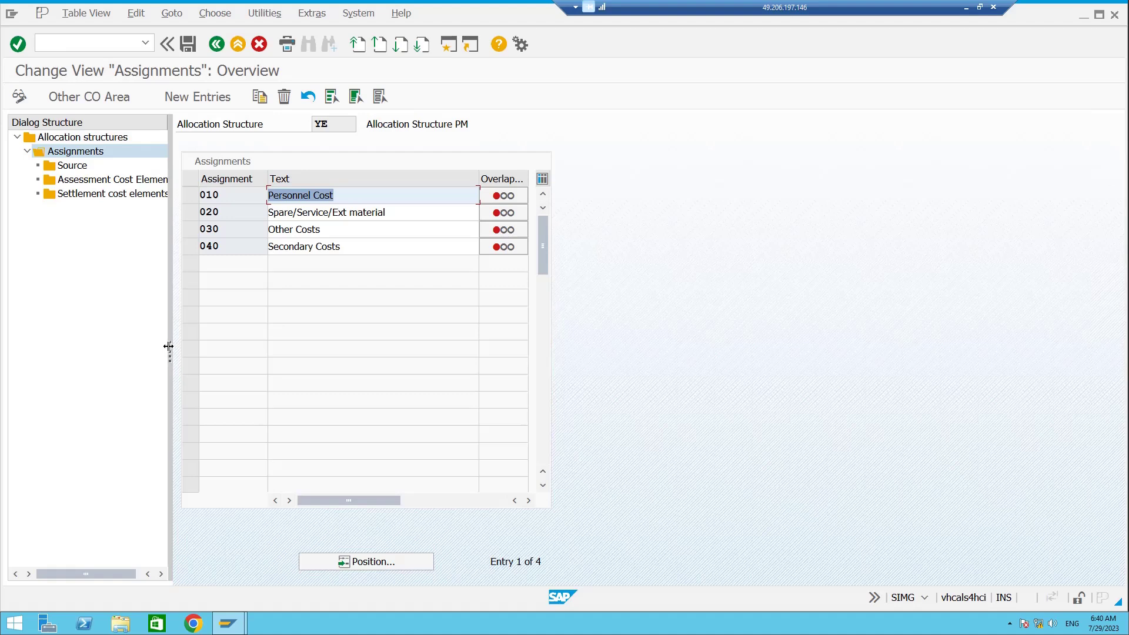
Step: Widen the dialog structure pane and select assignment 010 Personnel Cost
drag(169, 347, 209, 349)
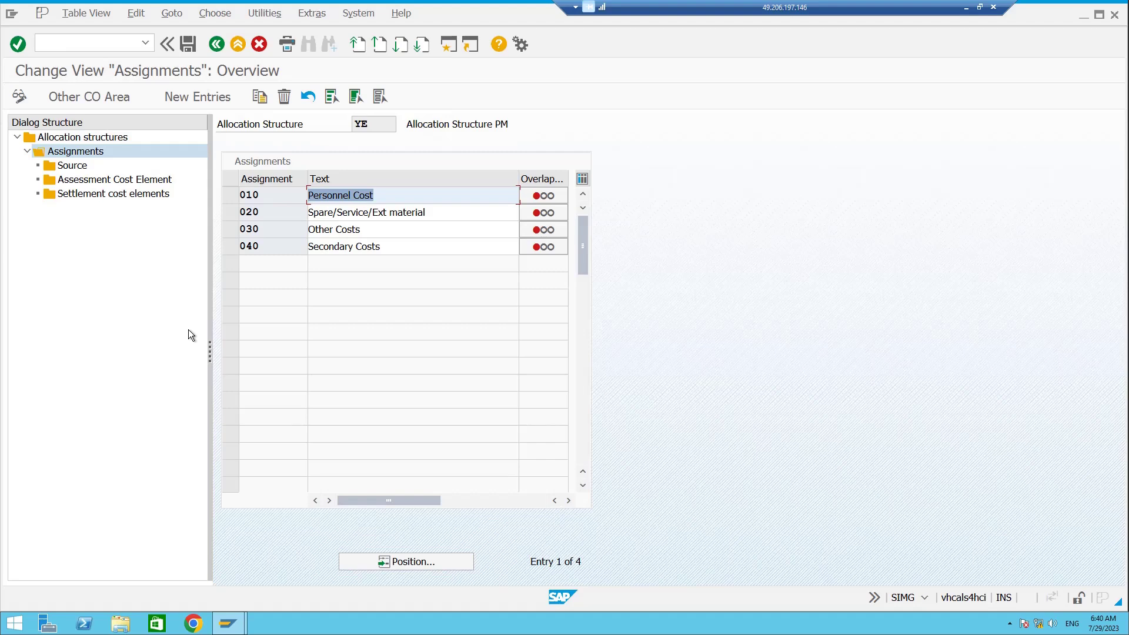
click(338, 241)
click(359, 196)
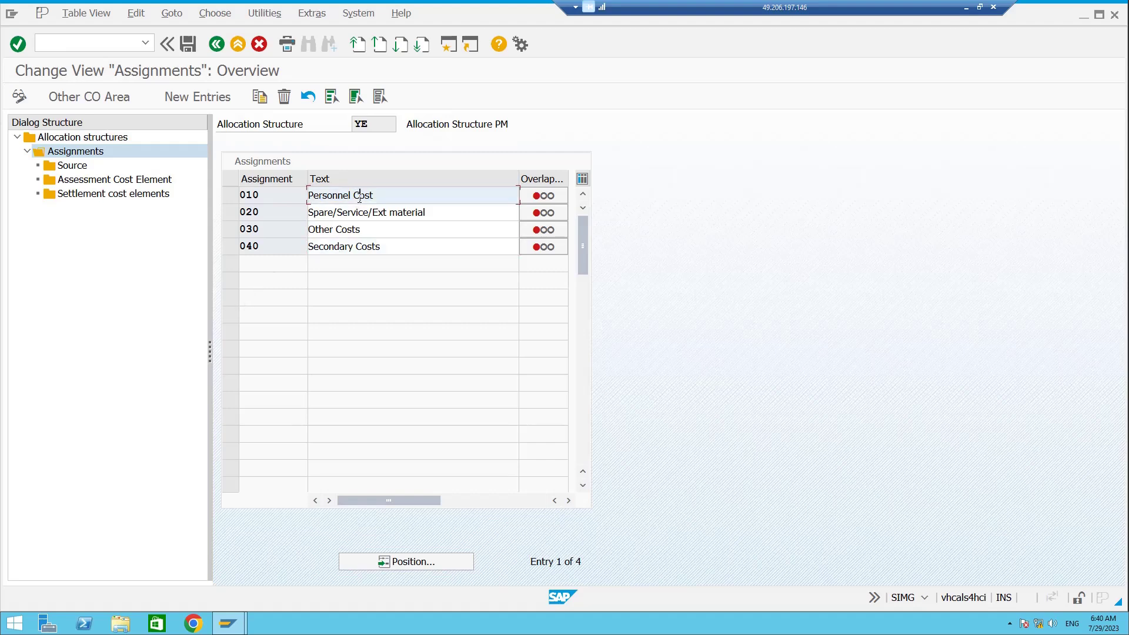
click(228, 196)
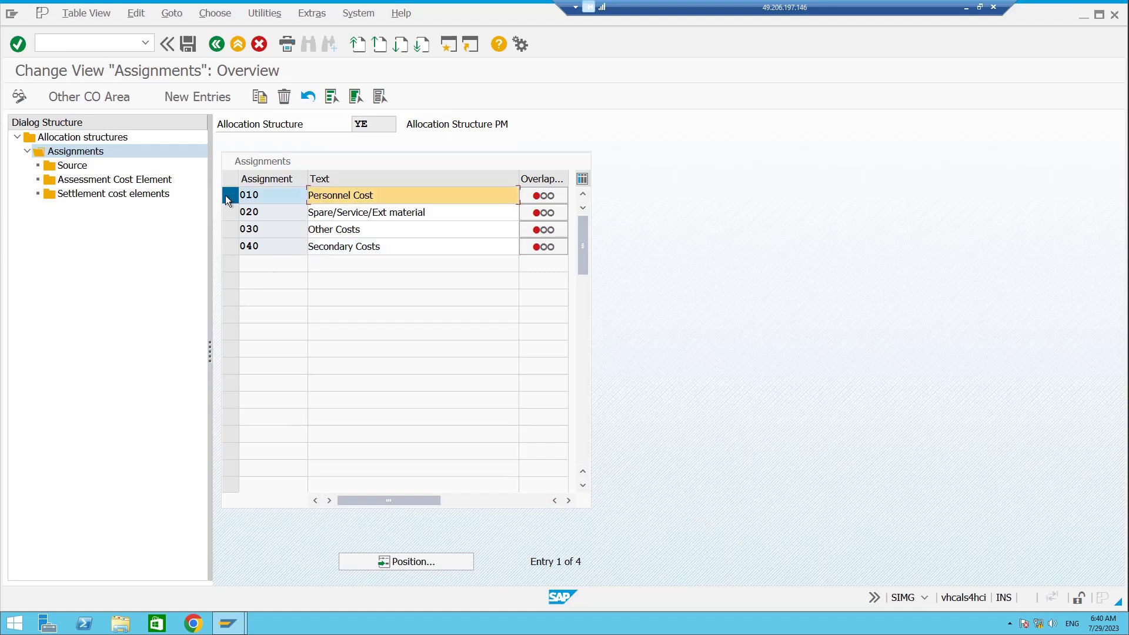
Step: Open the Source of assignment 010 and highlight its cost element group YBMF_001
double_click(68, 165)
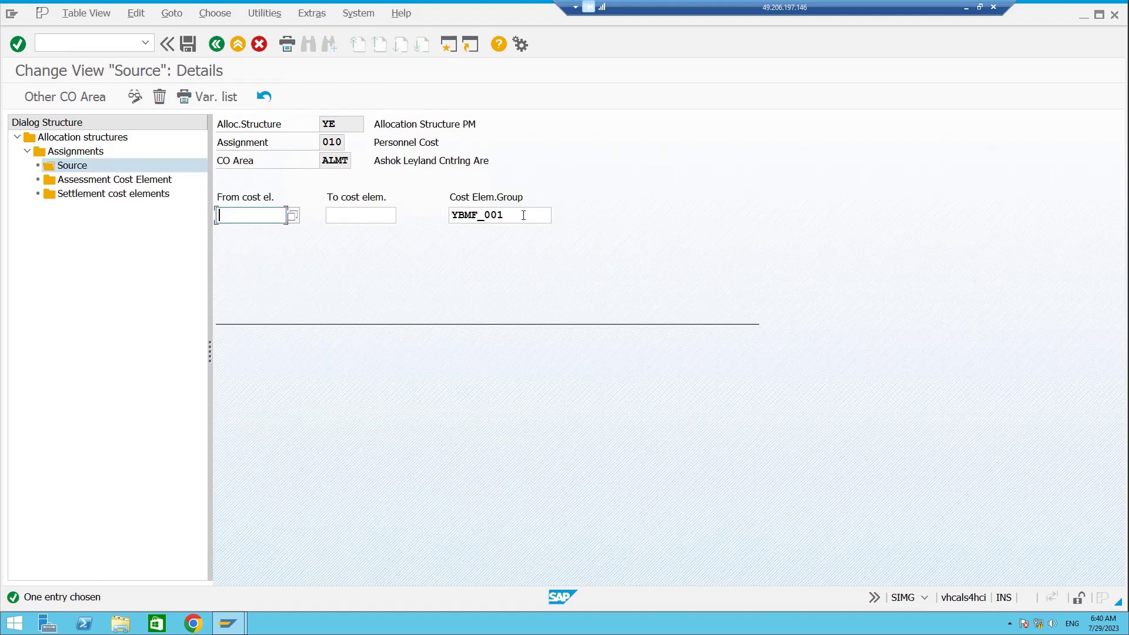
drag(523, 214, 454, 214)
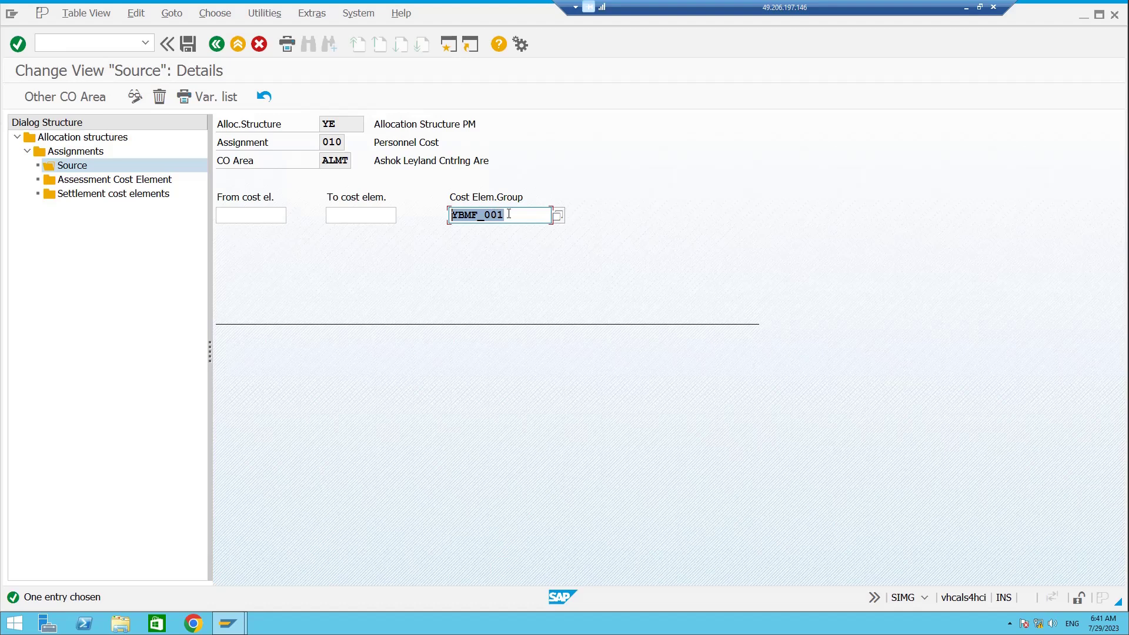
drag(506, 214, 297, 217)
drag(505, 216, 455, 214)
click(128, 181)
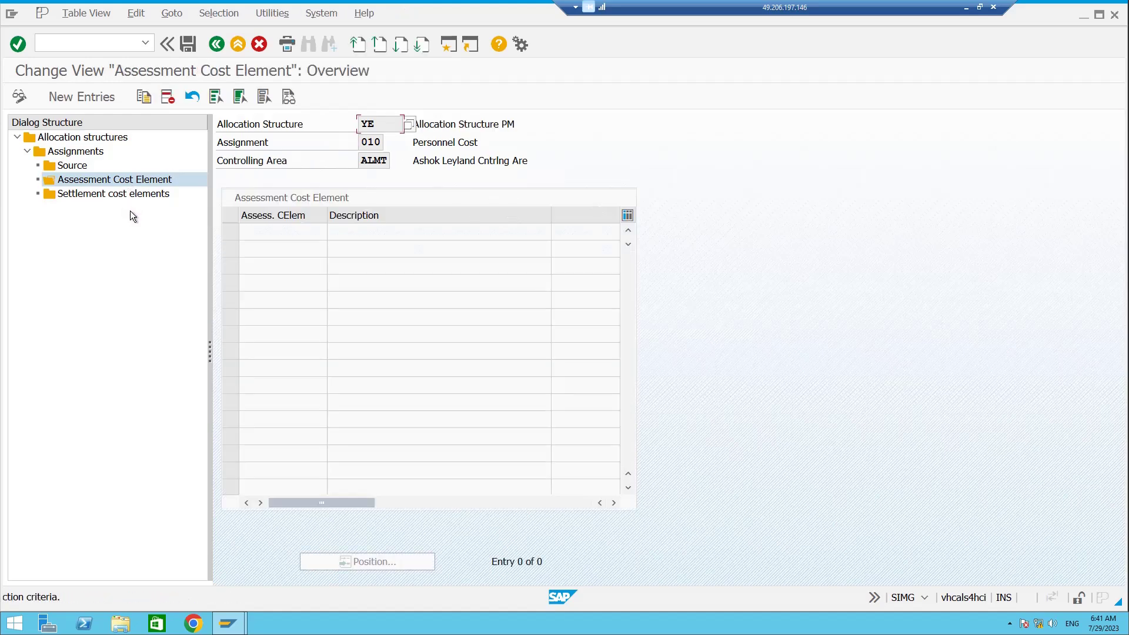
click(129, 195)
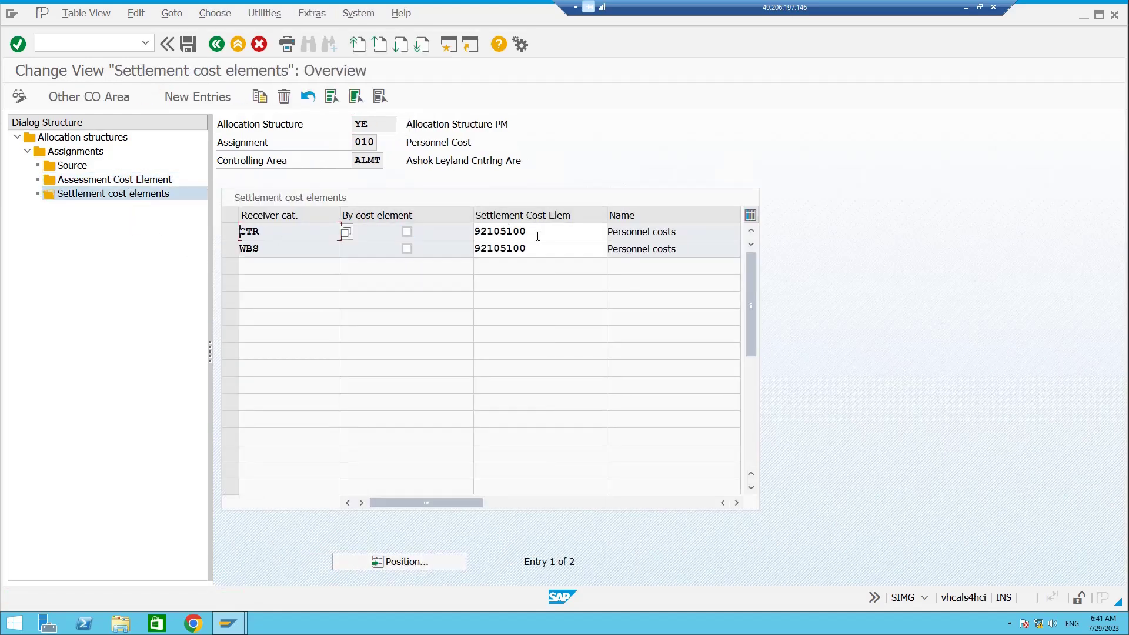
drag(537, 236, 472, 226)
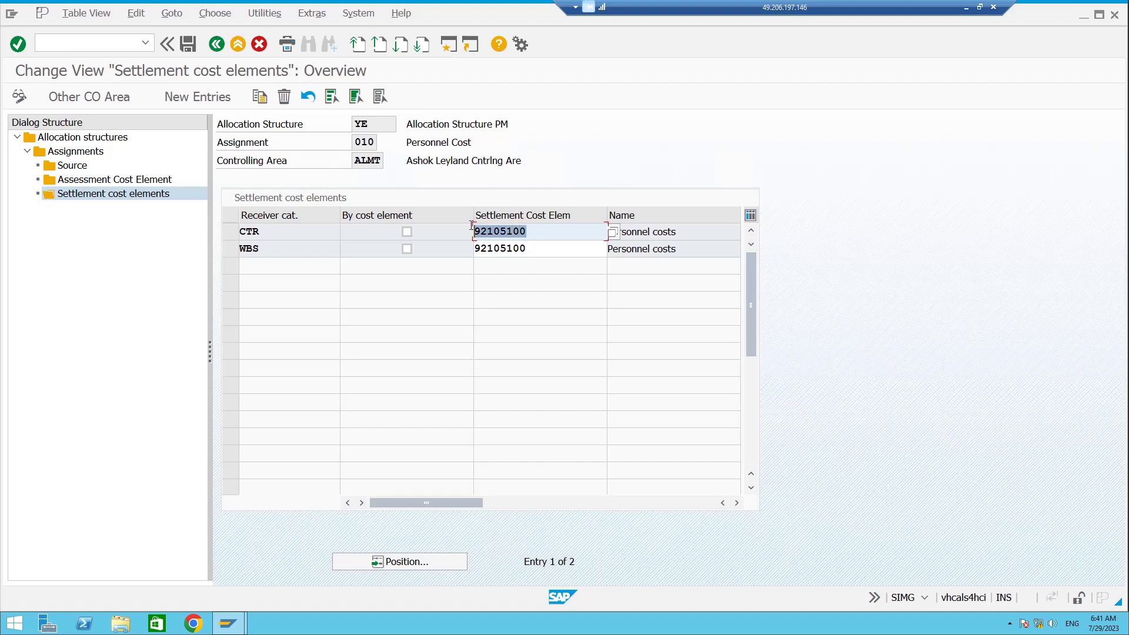
click(282, 231)
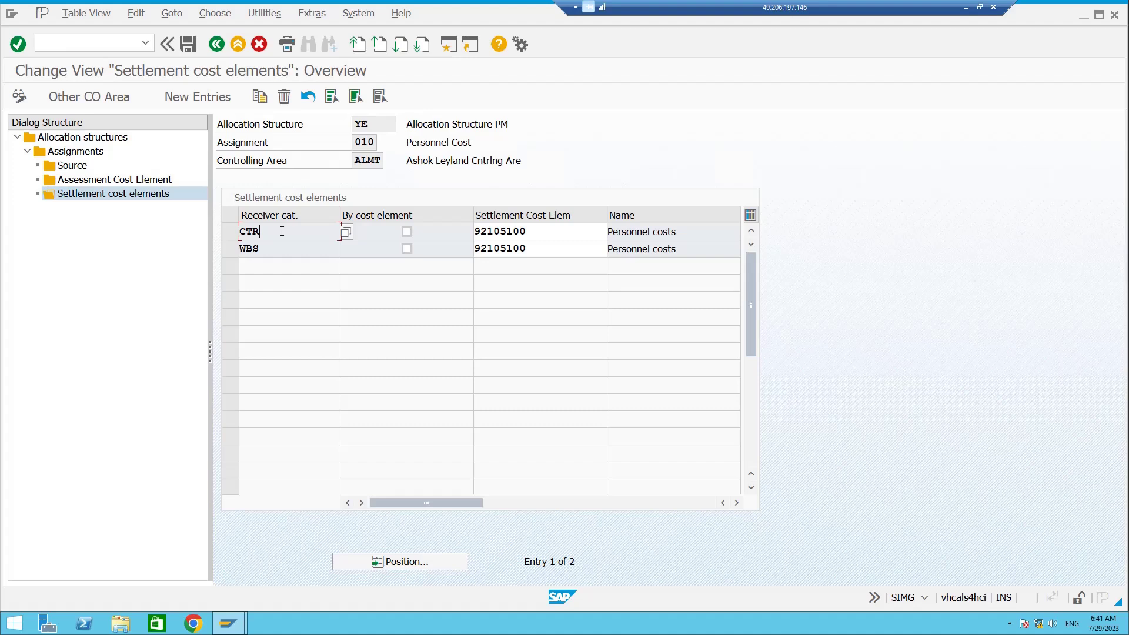
drag(266, 232, 238, 234)
drag(528, 231, 476, 232)
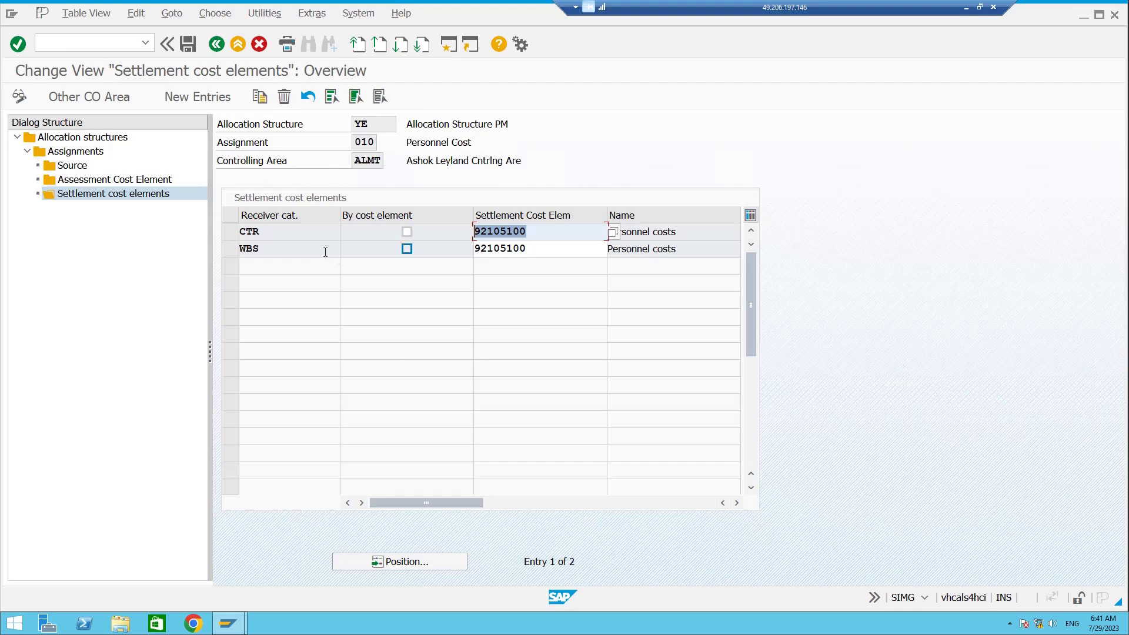
drag(276, 248, 241, 249)
drag(531, 248, 500, 248)
click(534, 249)
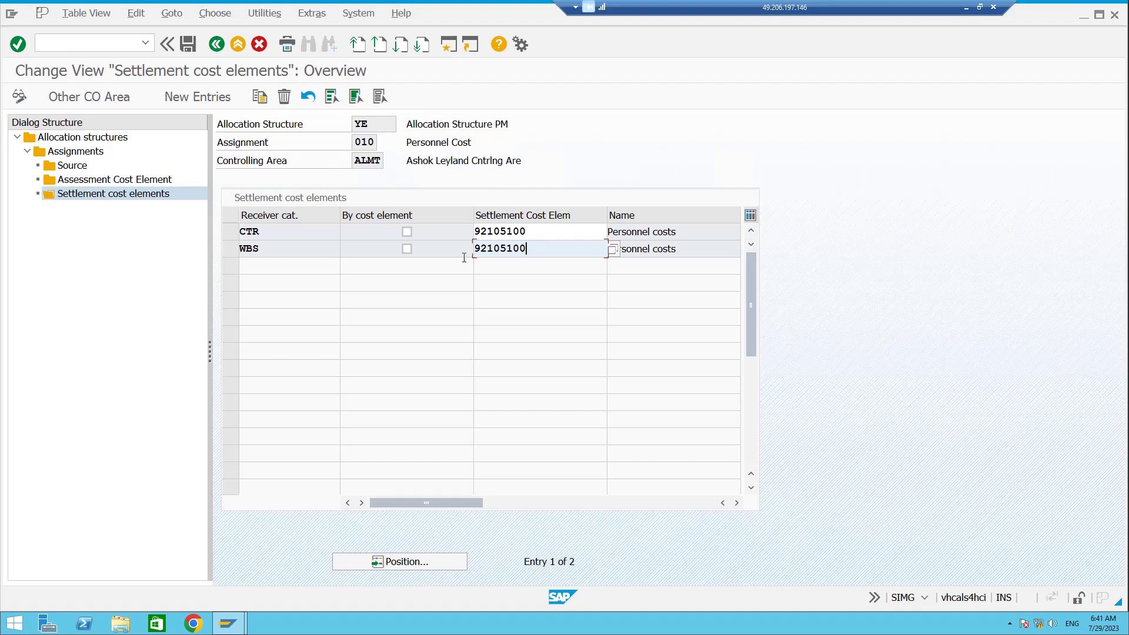
drag(260, 249, 252, 255)
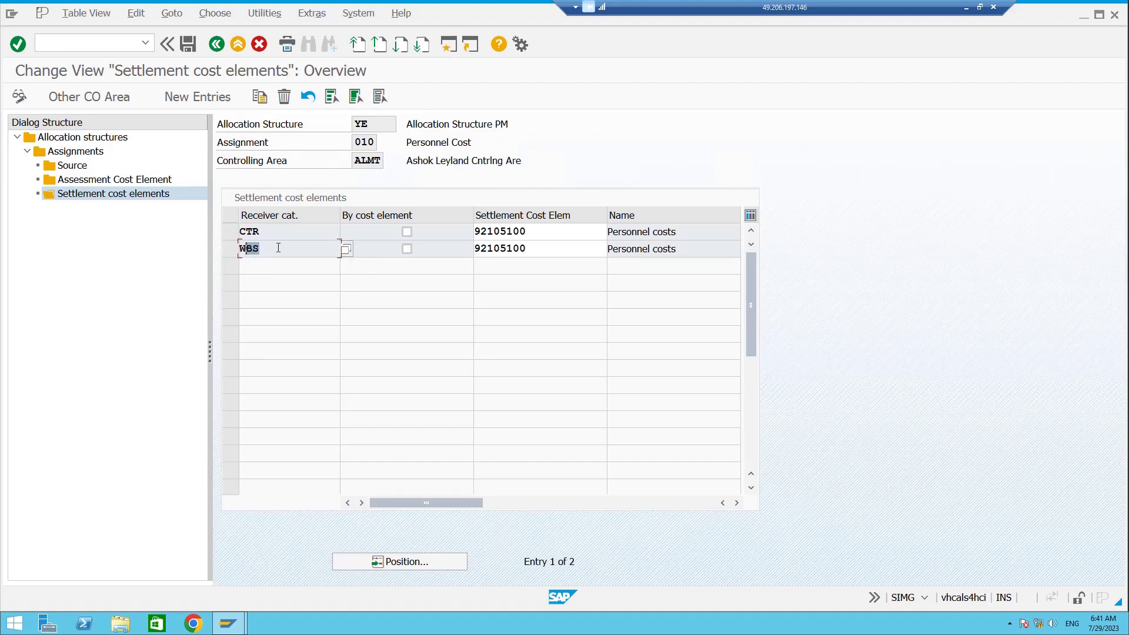
drag(532, 248, 479, 246)
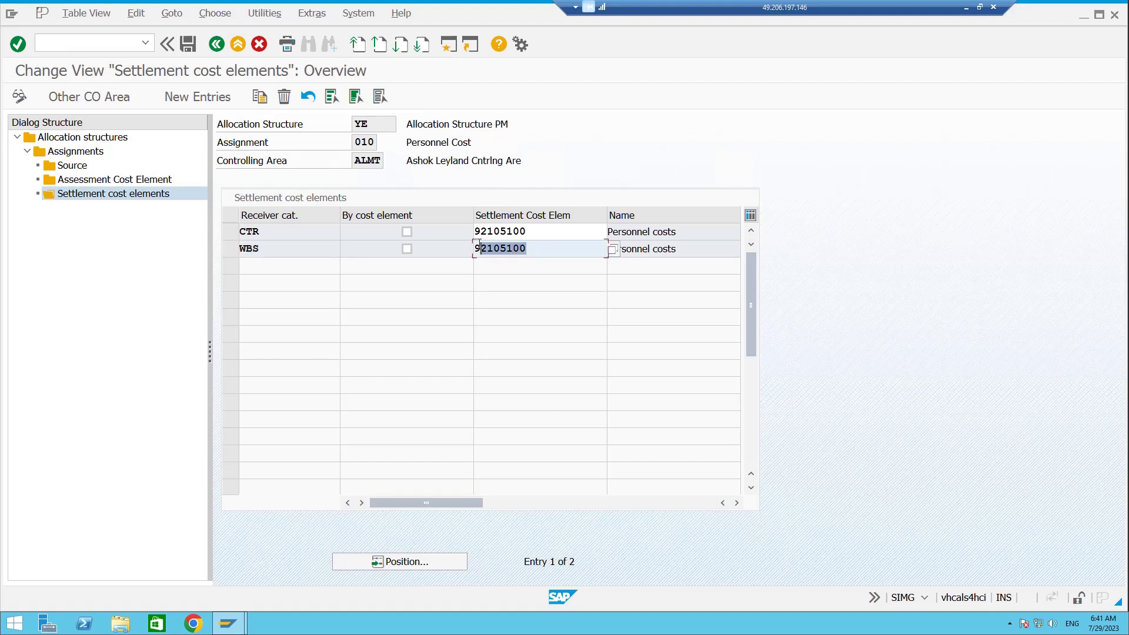
drag(479, 246, 474, 247)
drag(406, 142, 482, 146)
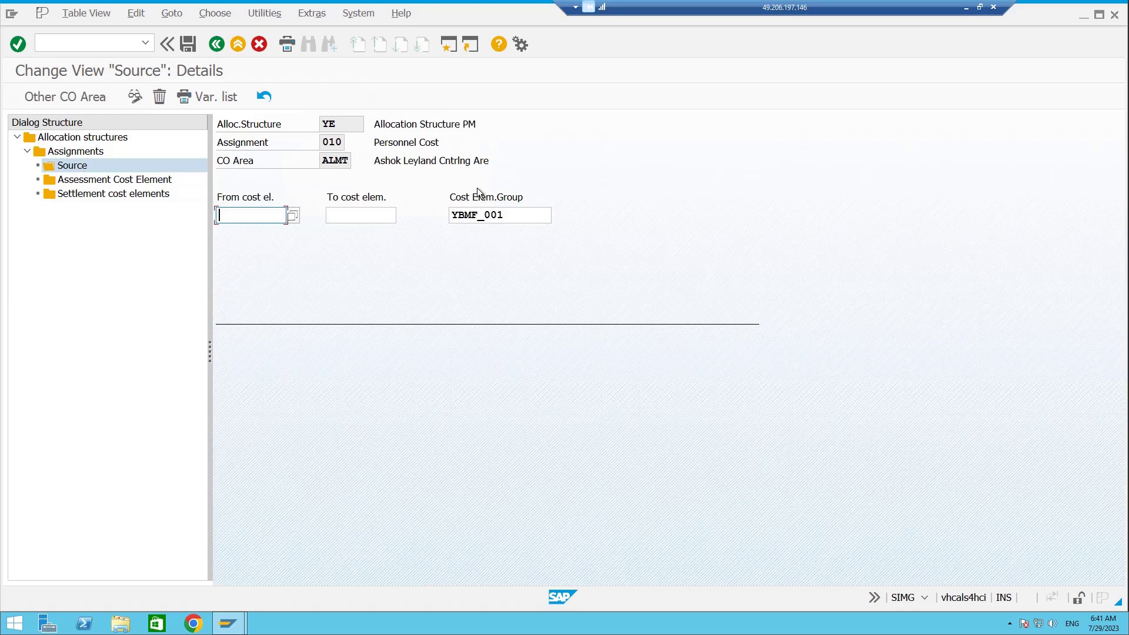
Step: Recheck assignment 010: source group YBMF_001, CTR and WBS settling to 92105100
click(147, 195)
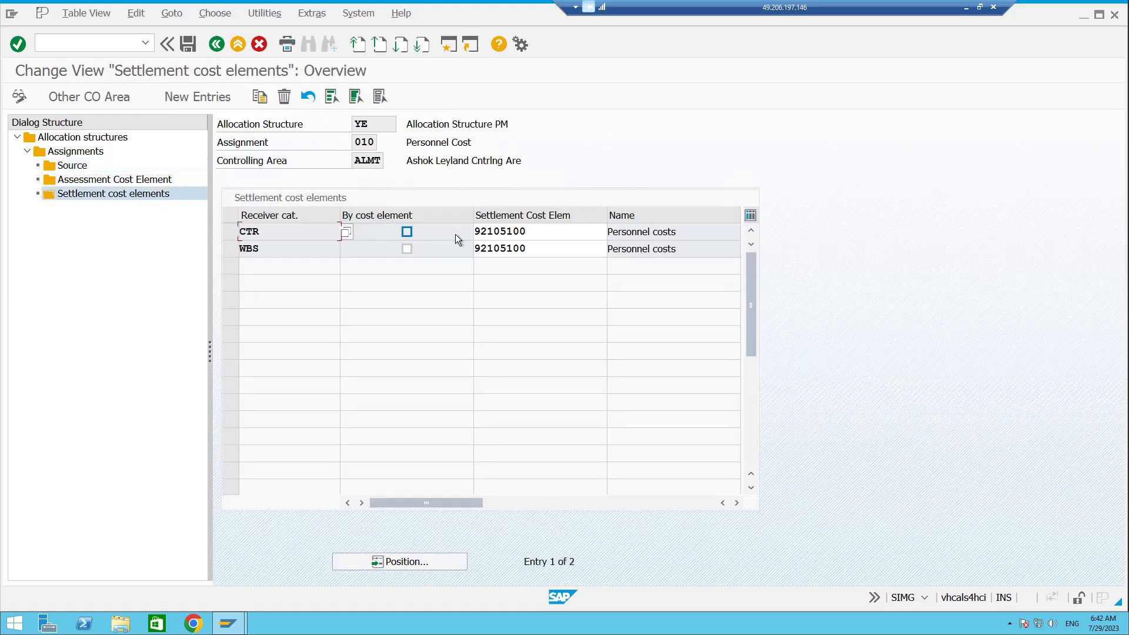
click(504, 230)
double_click(72, 165)
drag(510, 216, 454, 211)
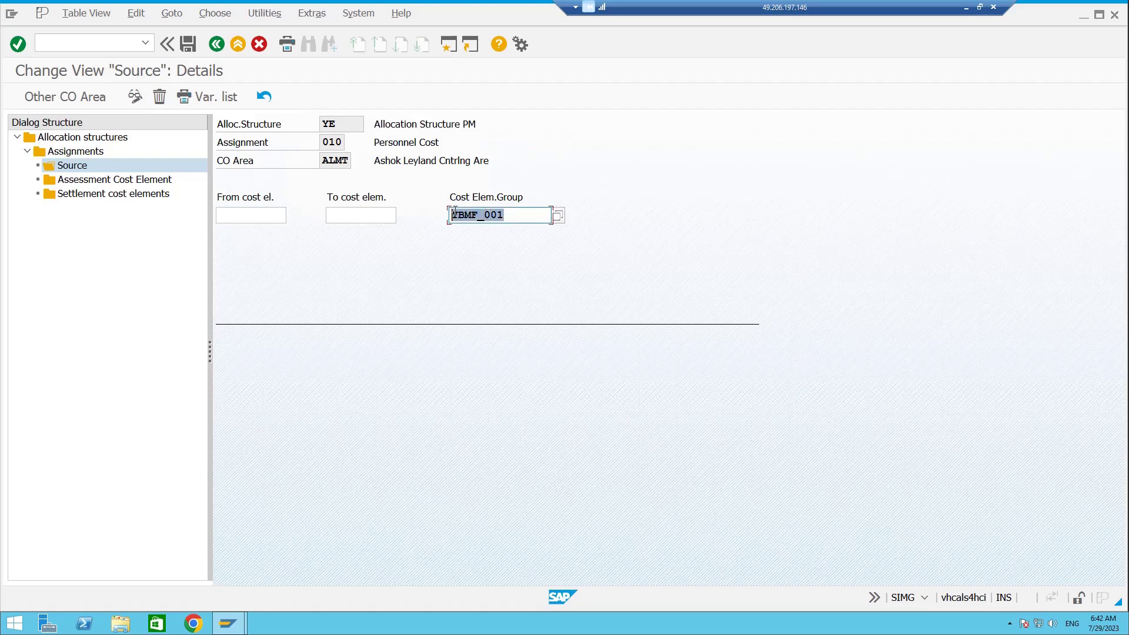
double_click(135, 195)
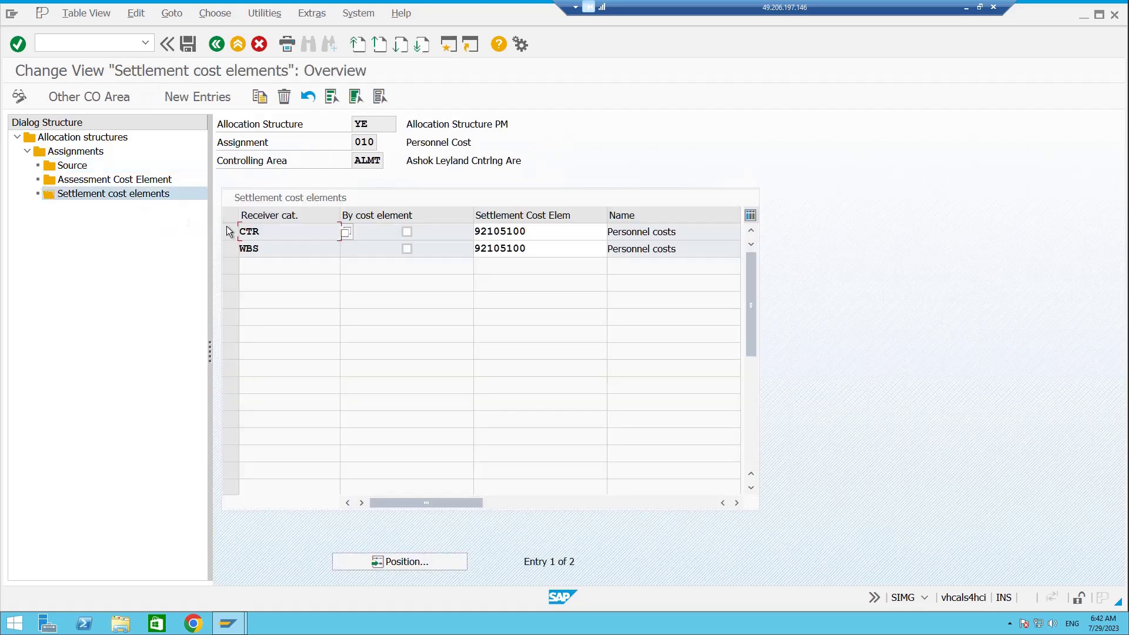
drag(542, 231, 475, 232)
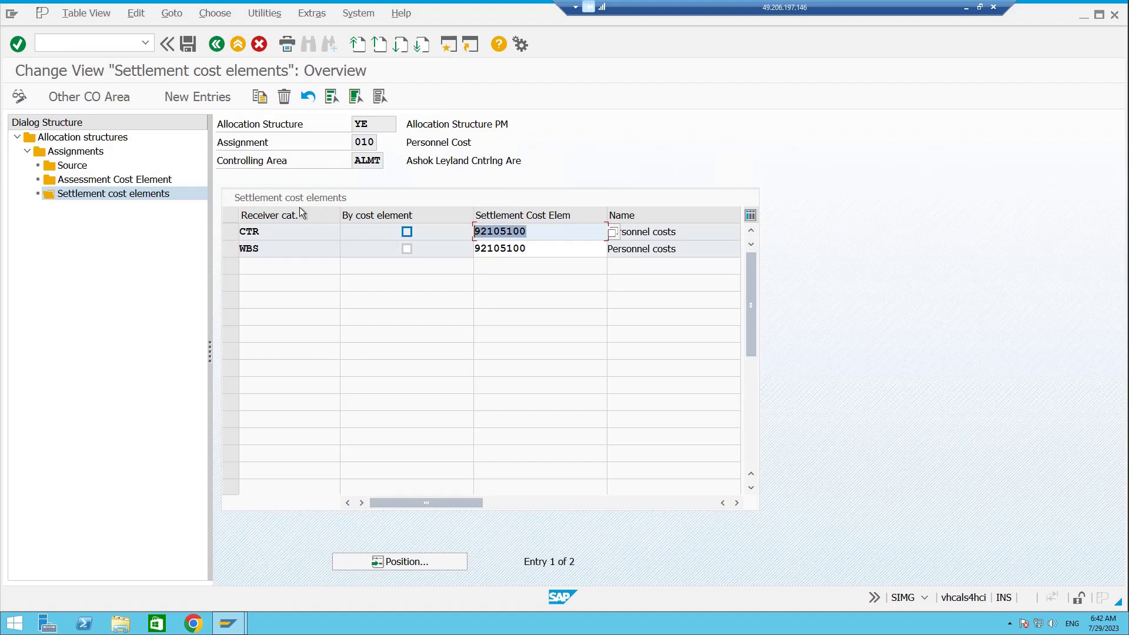
click(94, 165)
double_click(64, 170)
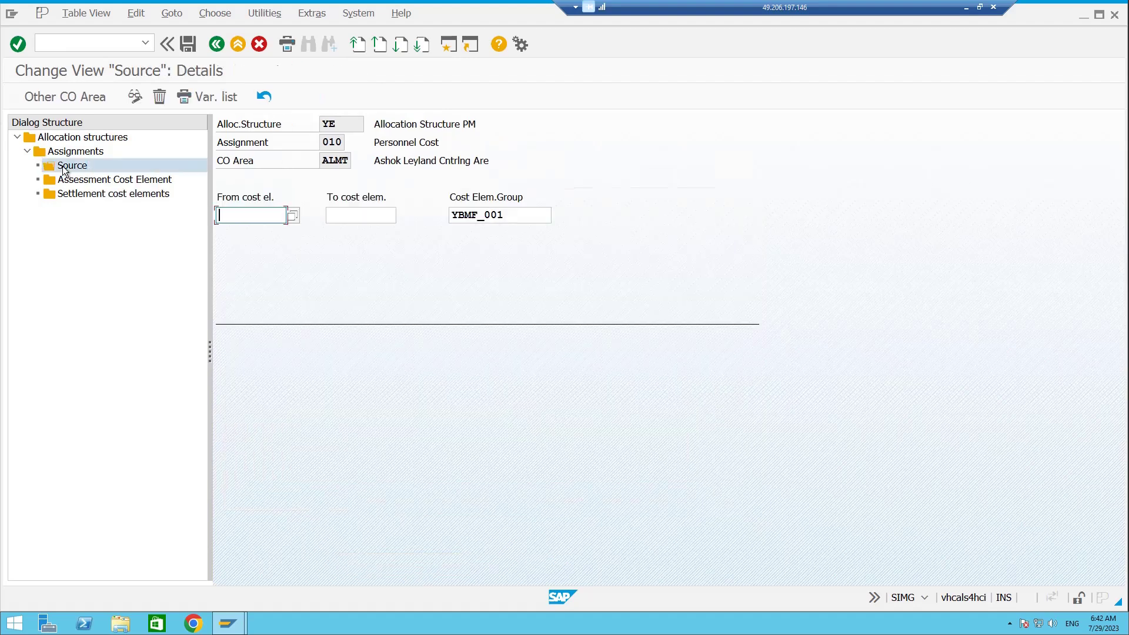
click(493, 215)
drag(494, 215, 446, 212)
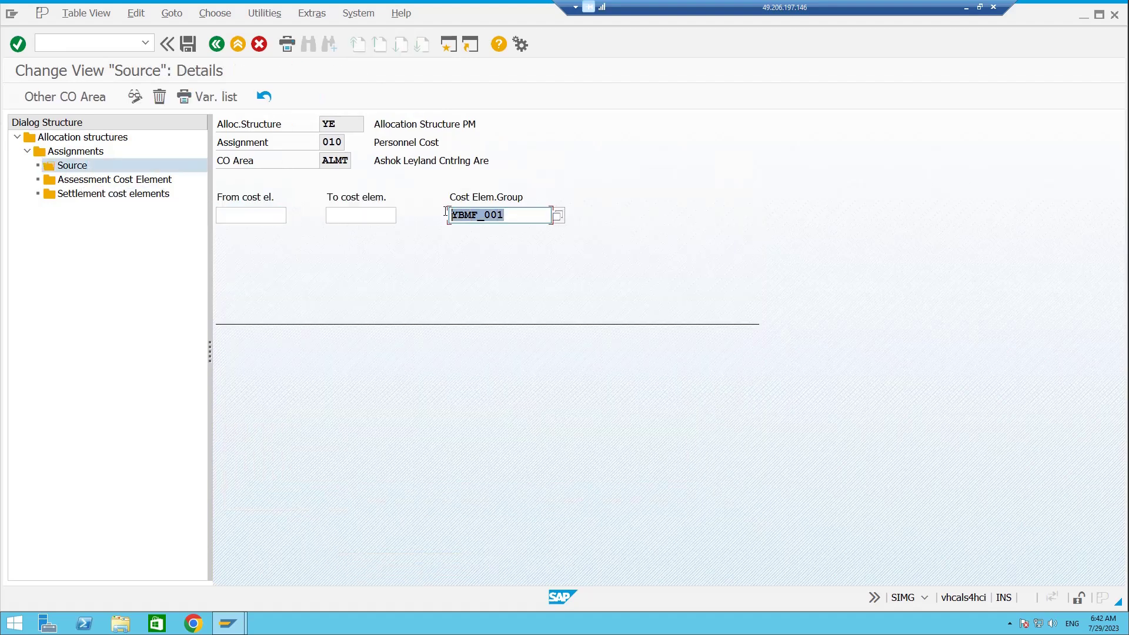
double_click(114, 194)
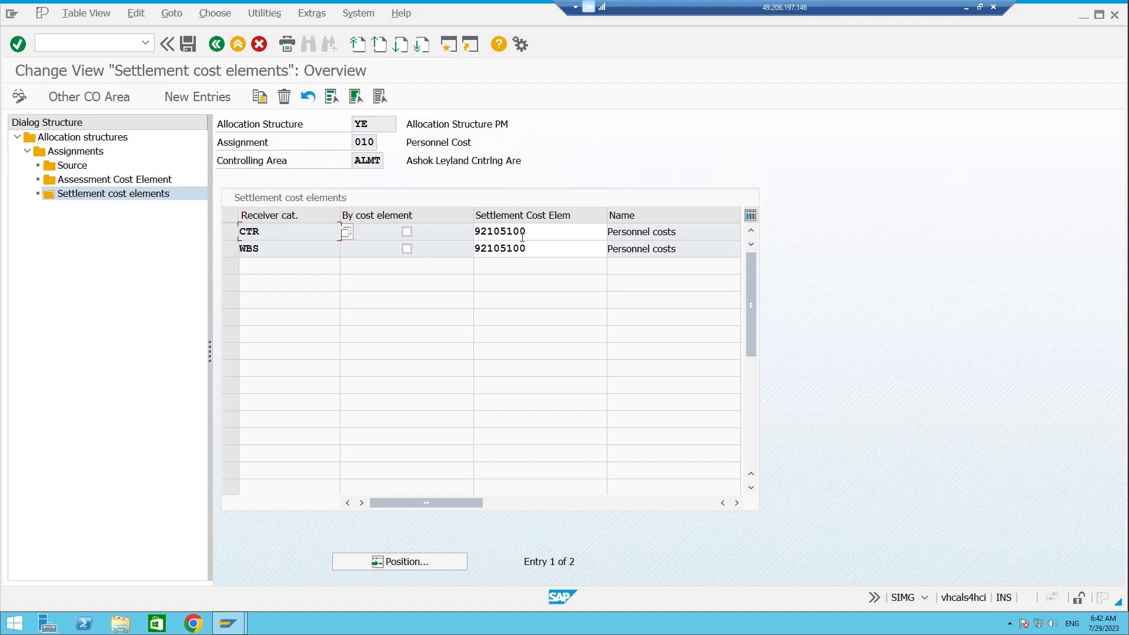
drag(552, 231, 469, 231)
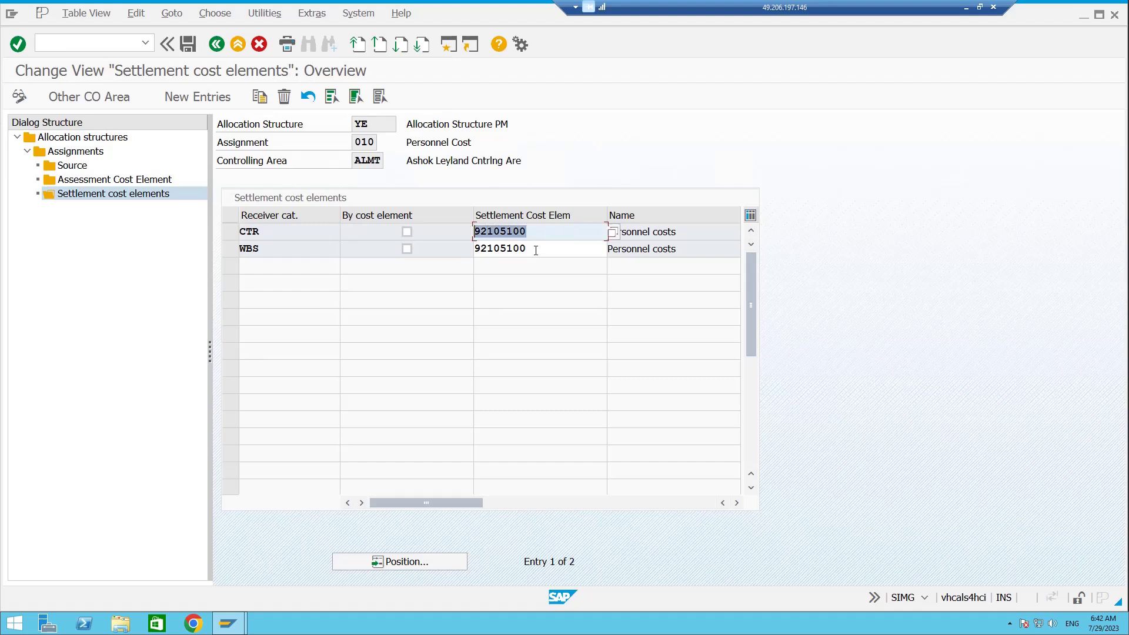
drag(535, 250, 453, 249)
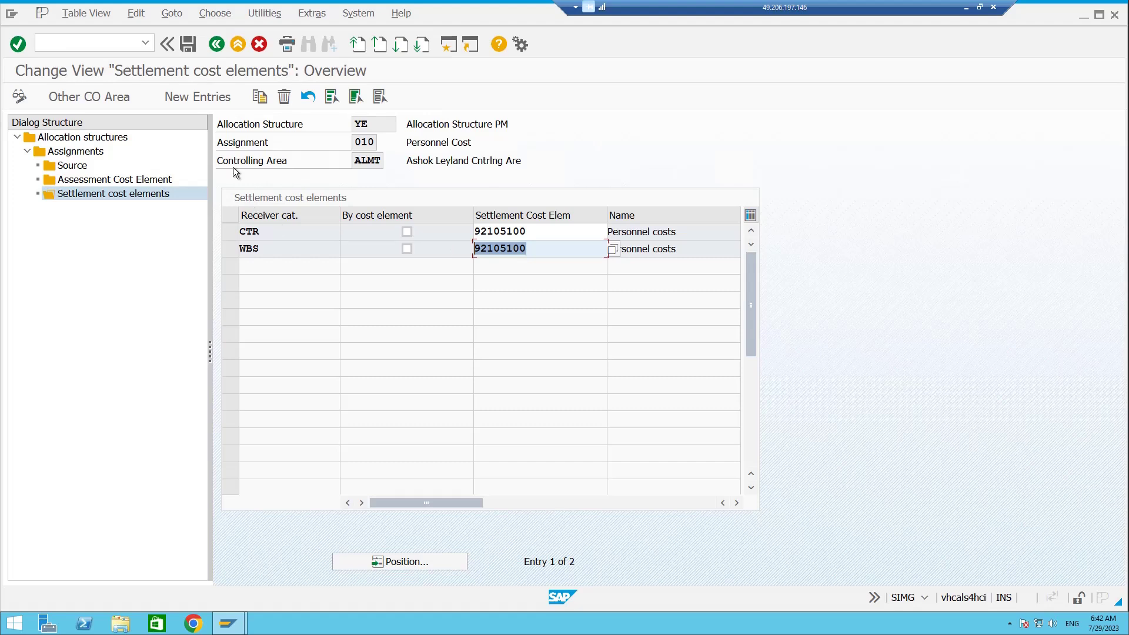
Step: Check assignment 020: source group YBMF_002 and CTR settlement cost element 92105200
click(215, 43)
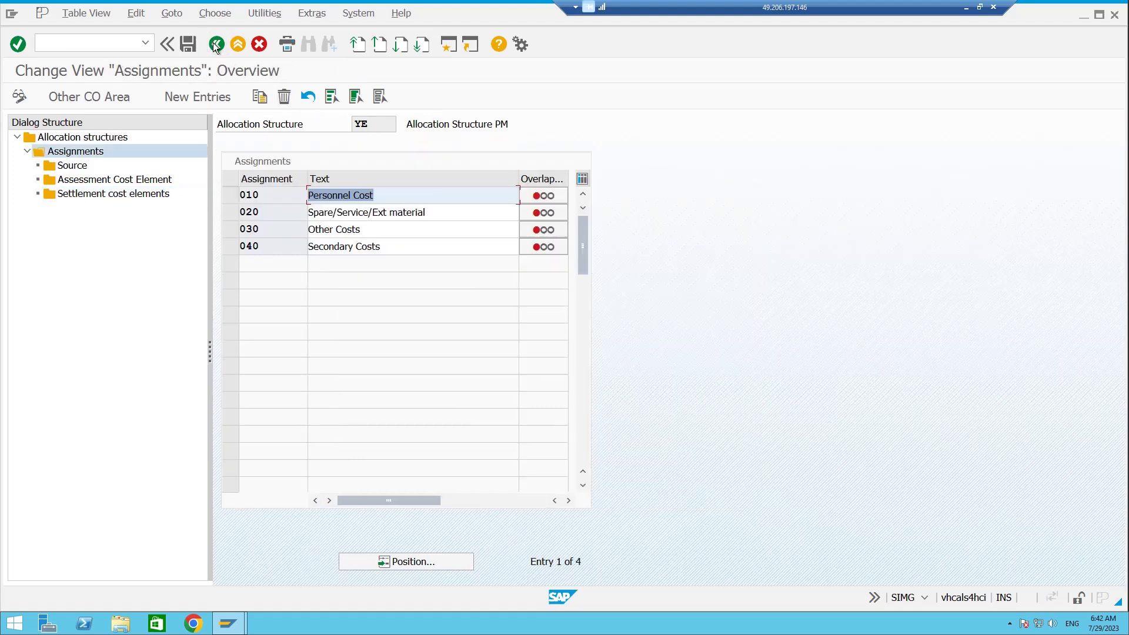
click(231, 212)
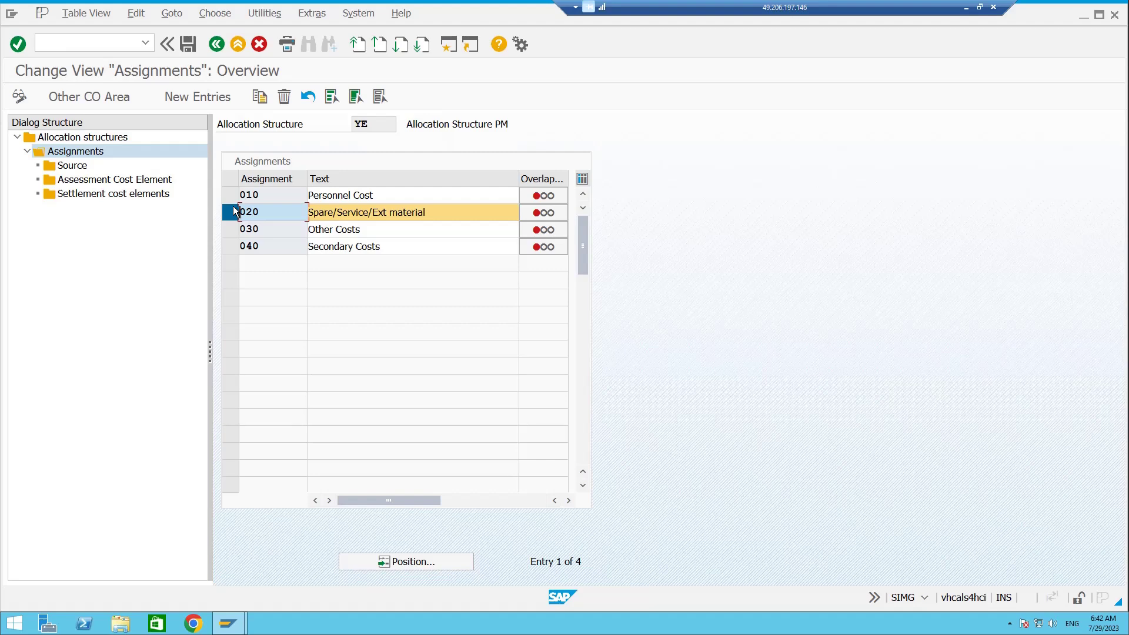
double_click(74, 165)
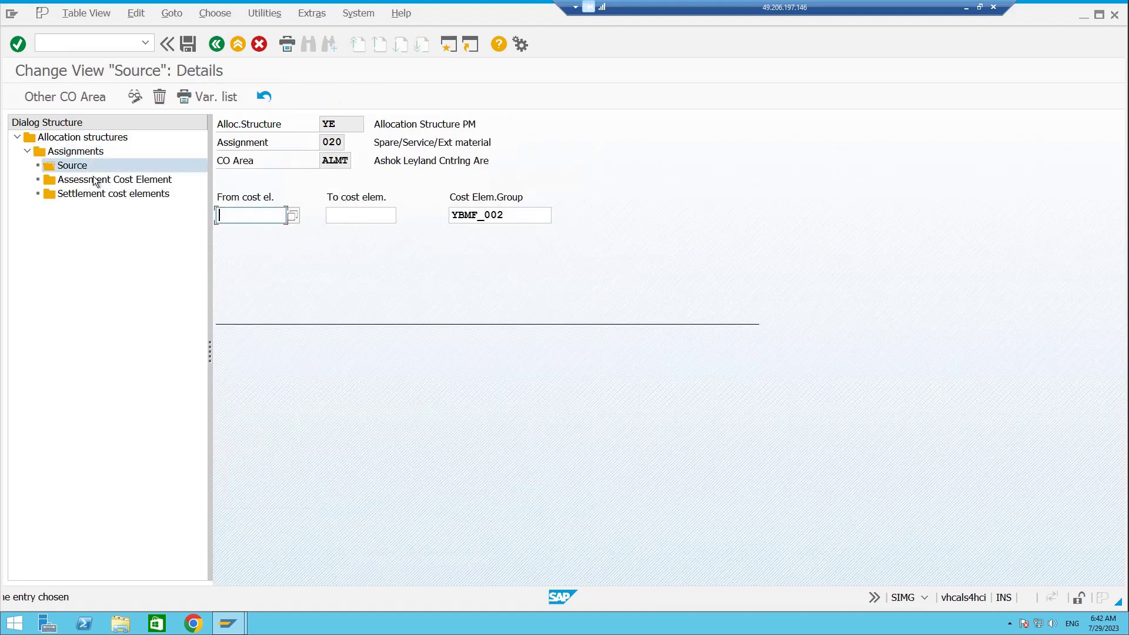
drag(504, 216, 452, 210)
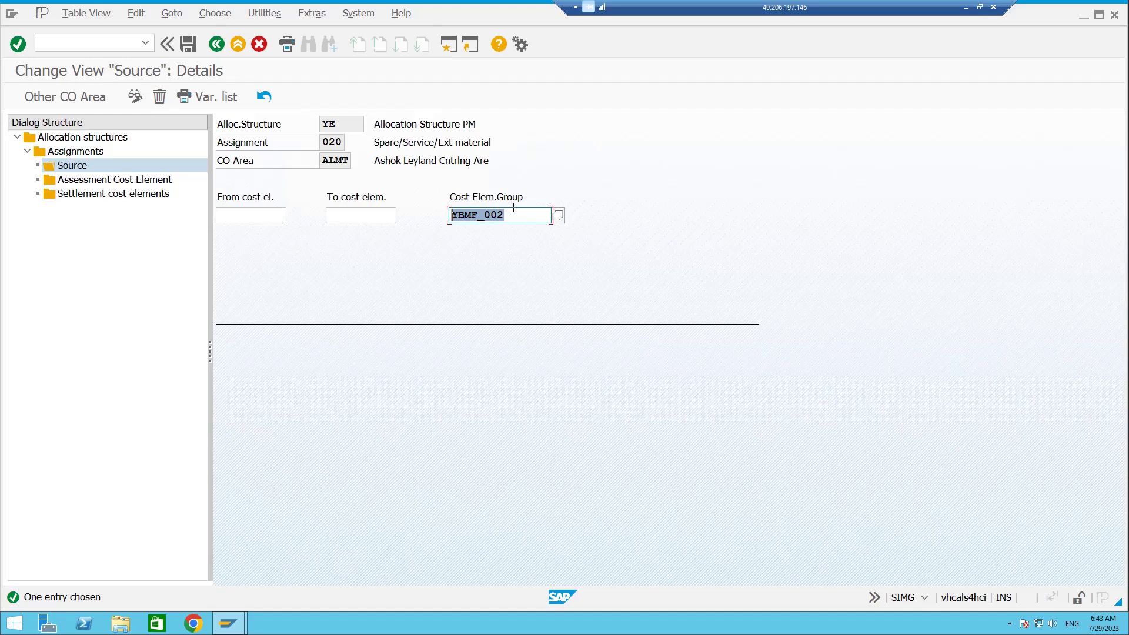
drag(500, 216, 448, 213)
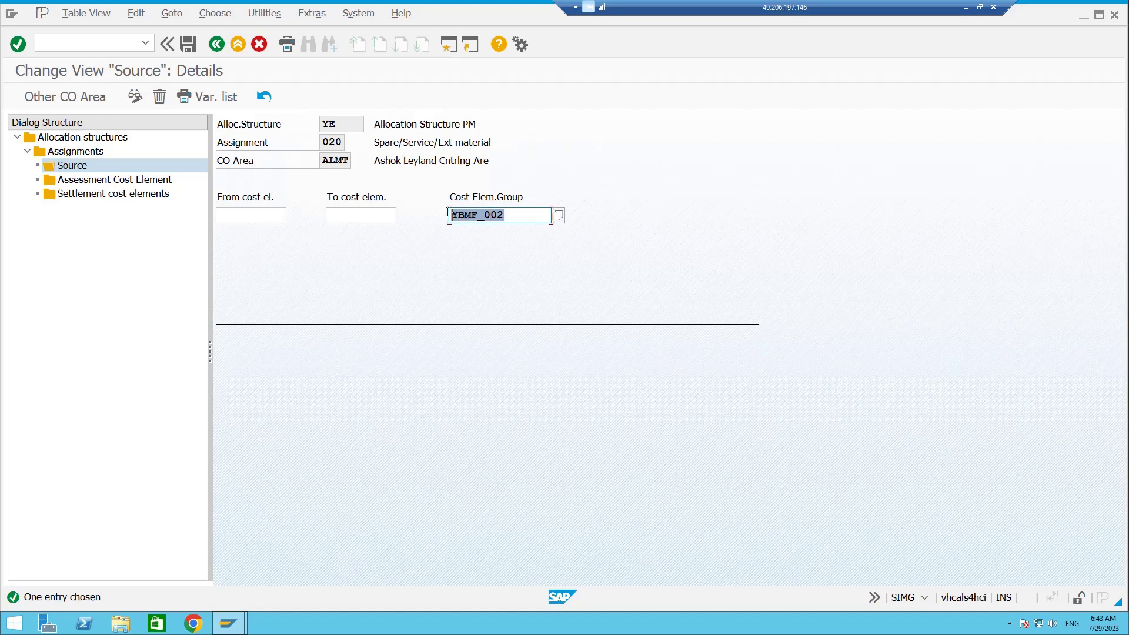
double_click(110, 193)
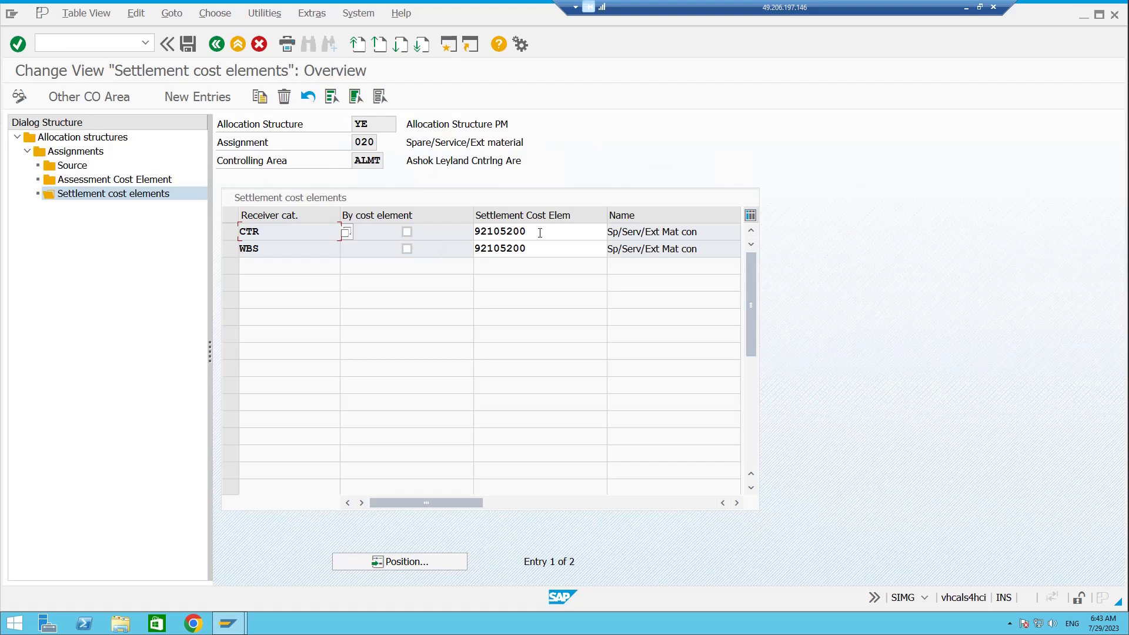
drag(540, 233, 486, 249)
click(210, 46)
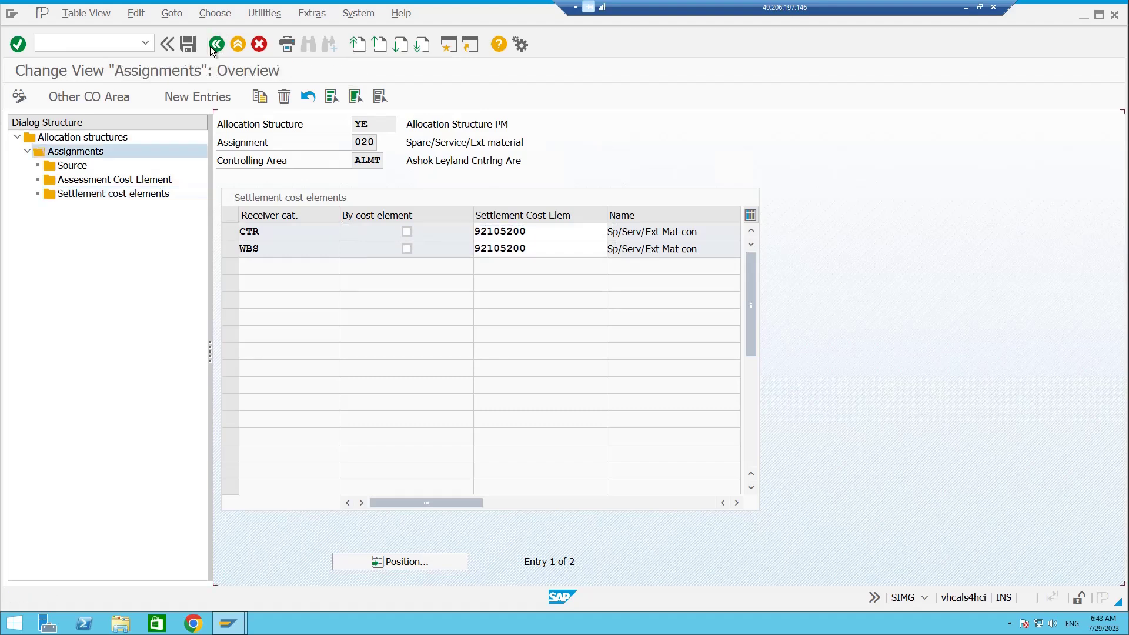
click(231, 231)
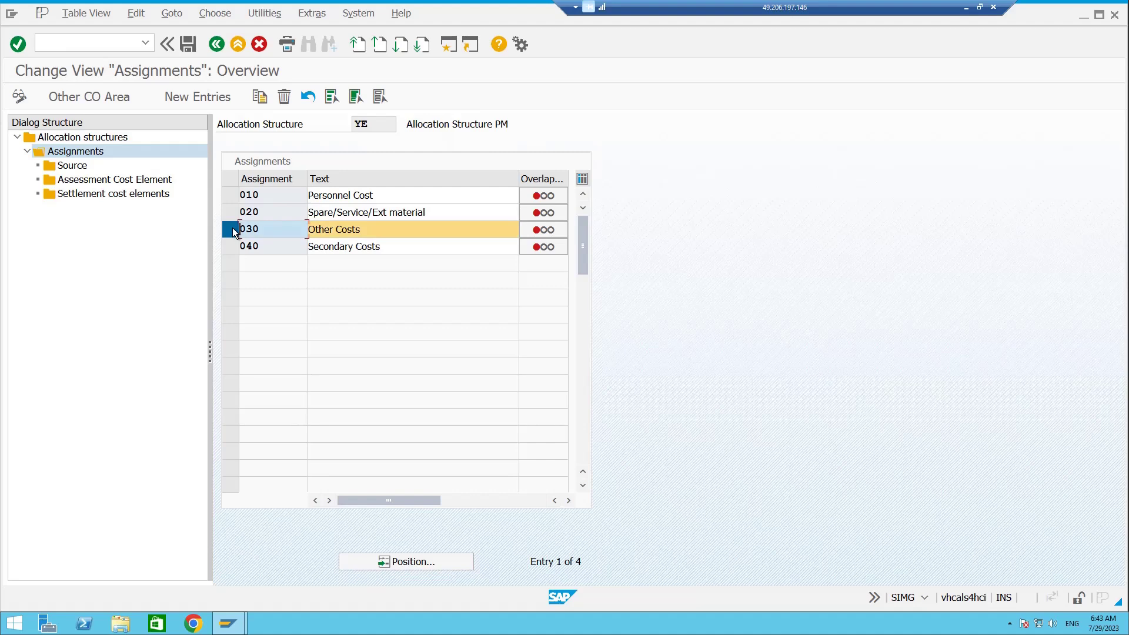
double_click(69, 166)
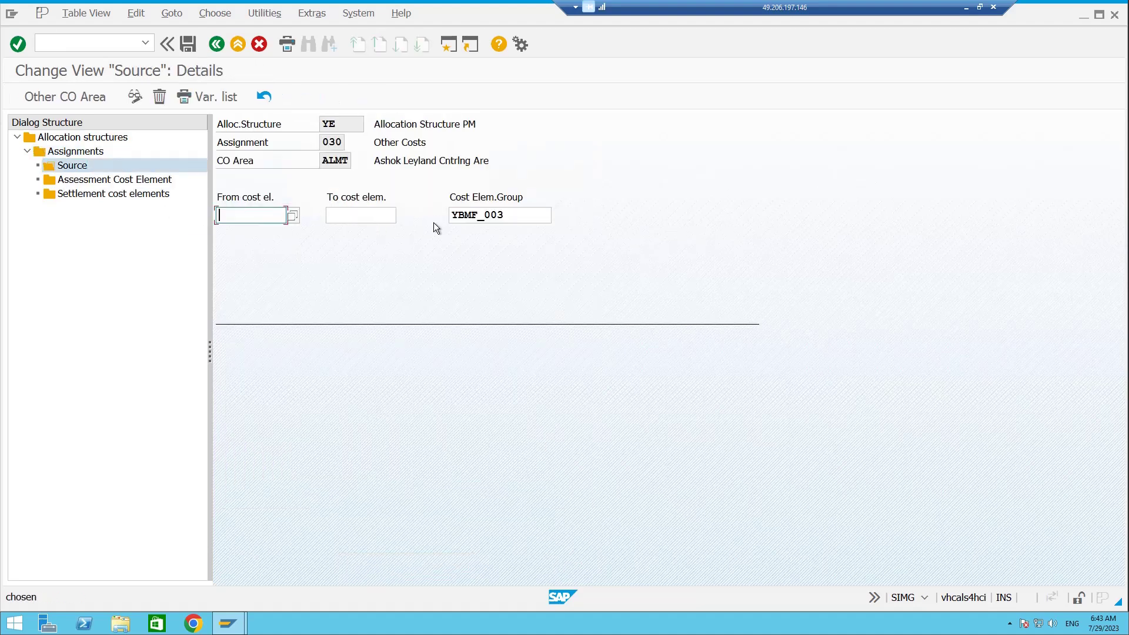
key(Tab)
key(Tab)
double_click(150, 195)
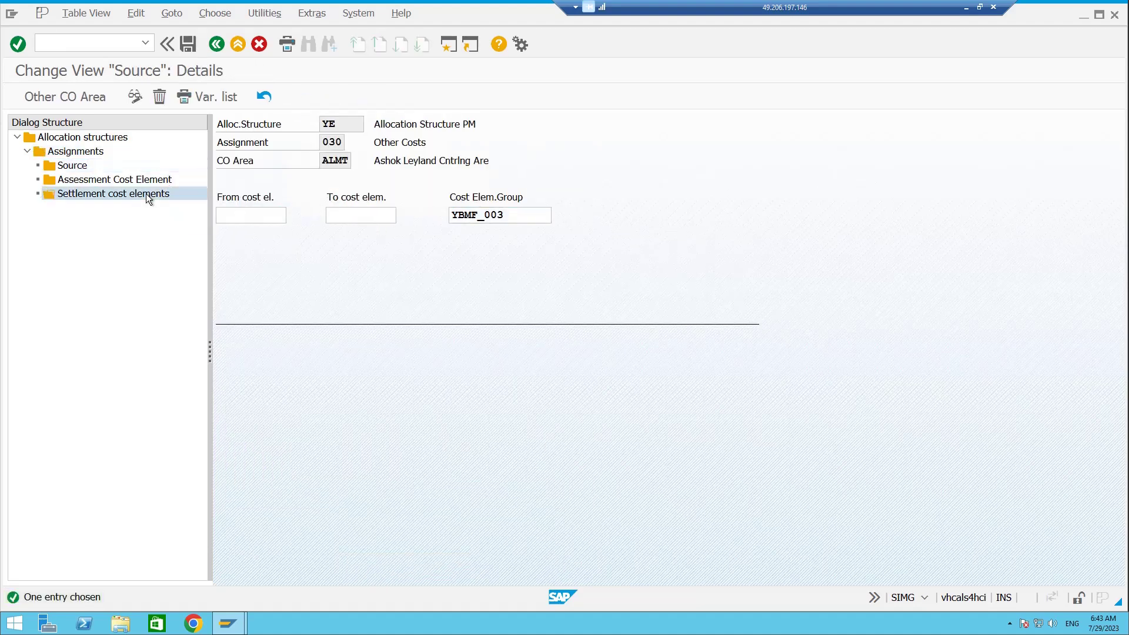
drag(527, 231, 481, 231)
double_click(75, 151)
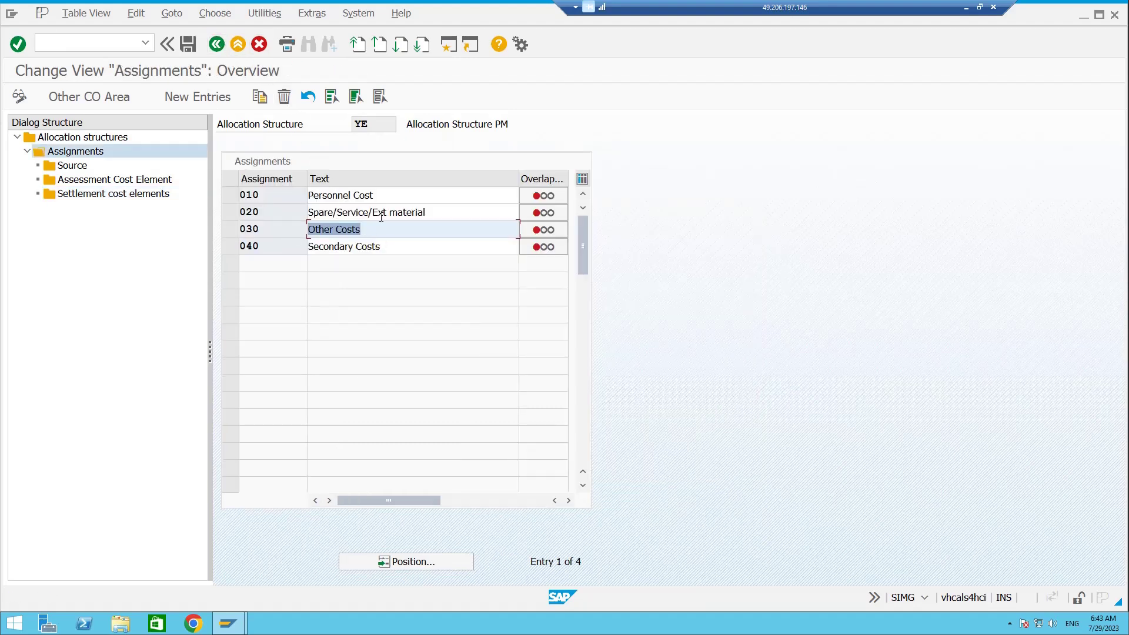
click(389, 197)
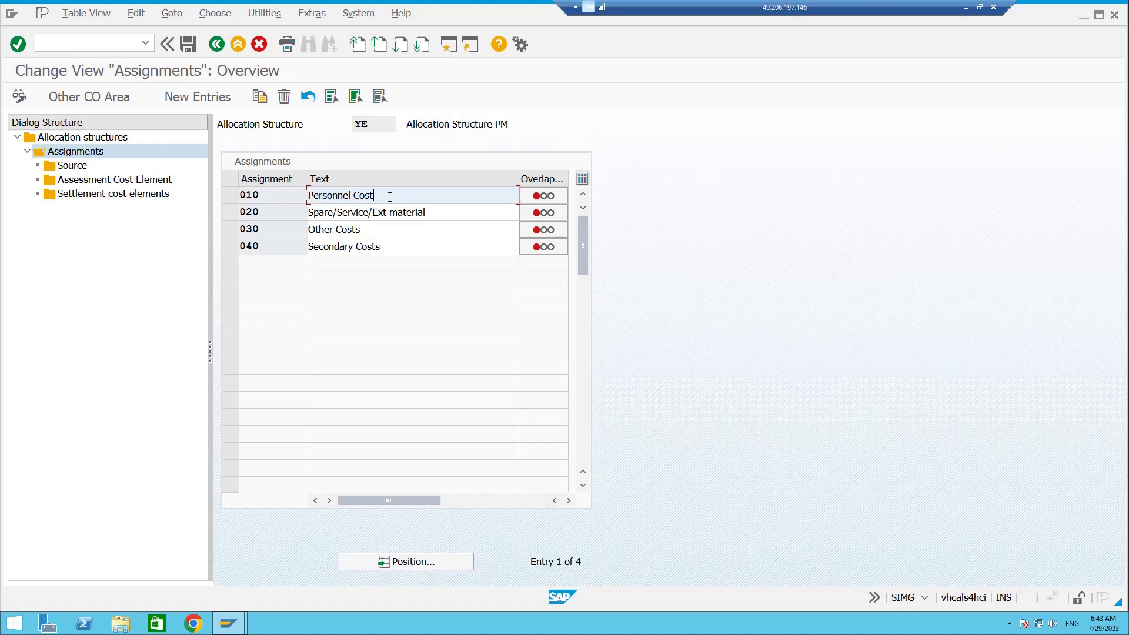
drag(390, 197, 317, 196)
click(315, 213)
click(356, 213)
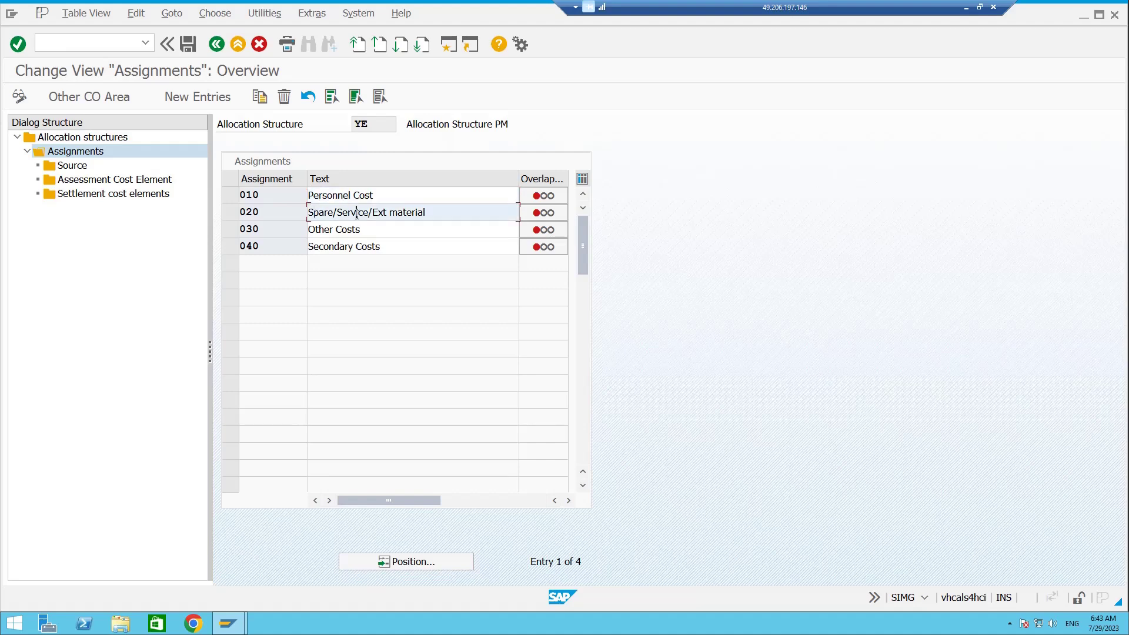
click(425, 213)
click(234, 248)
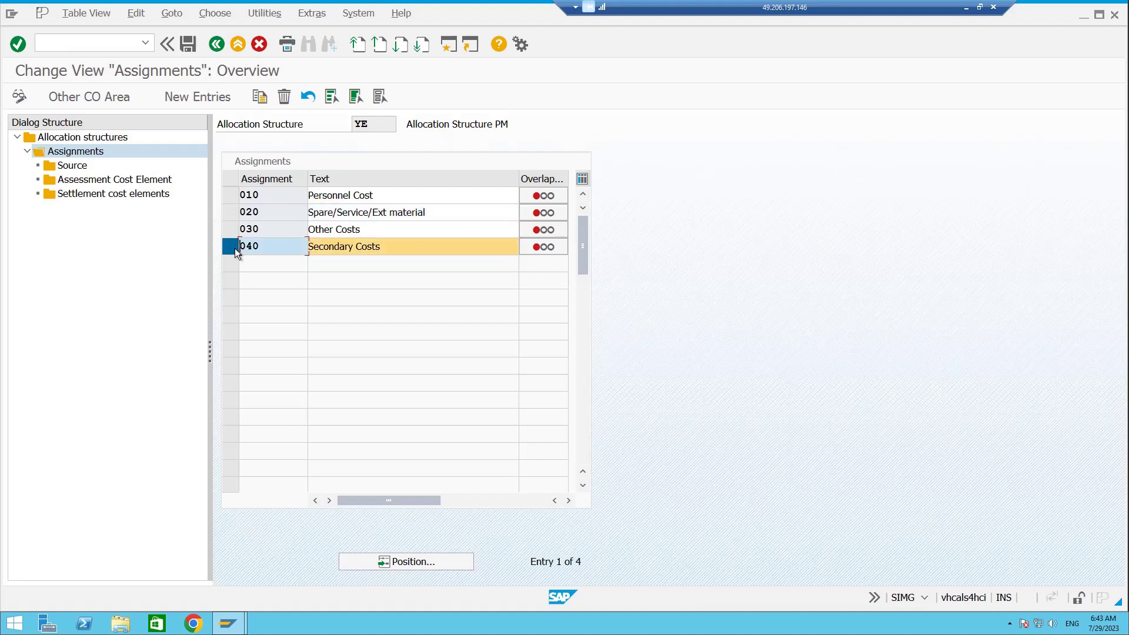
click(79, 167)
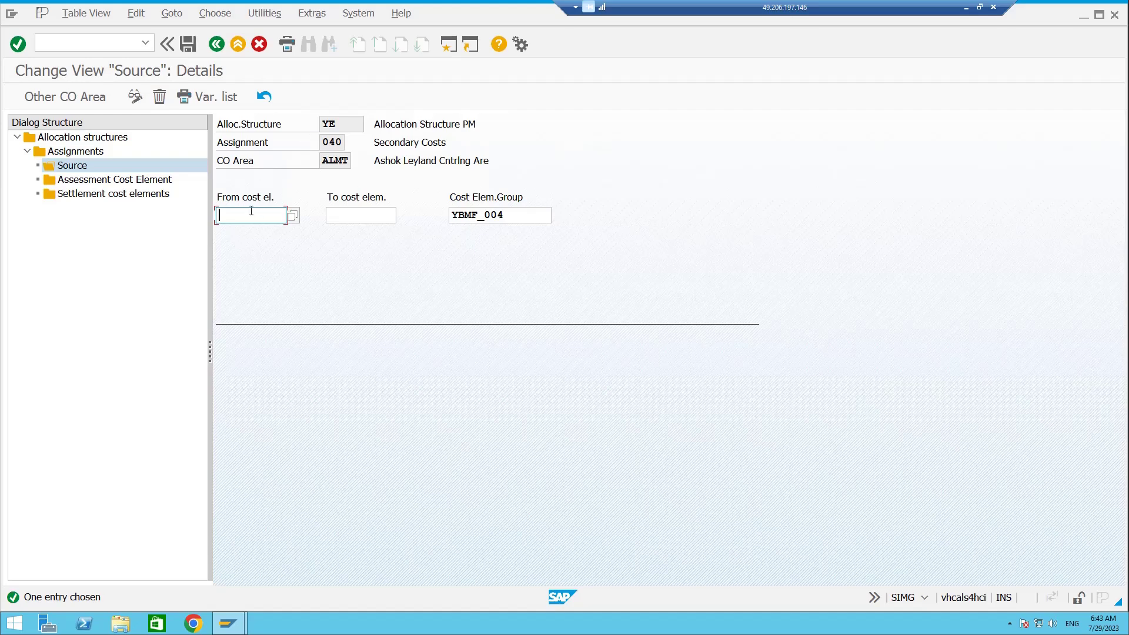
click(101, 196)
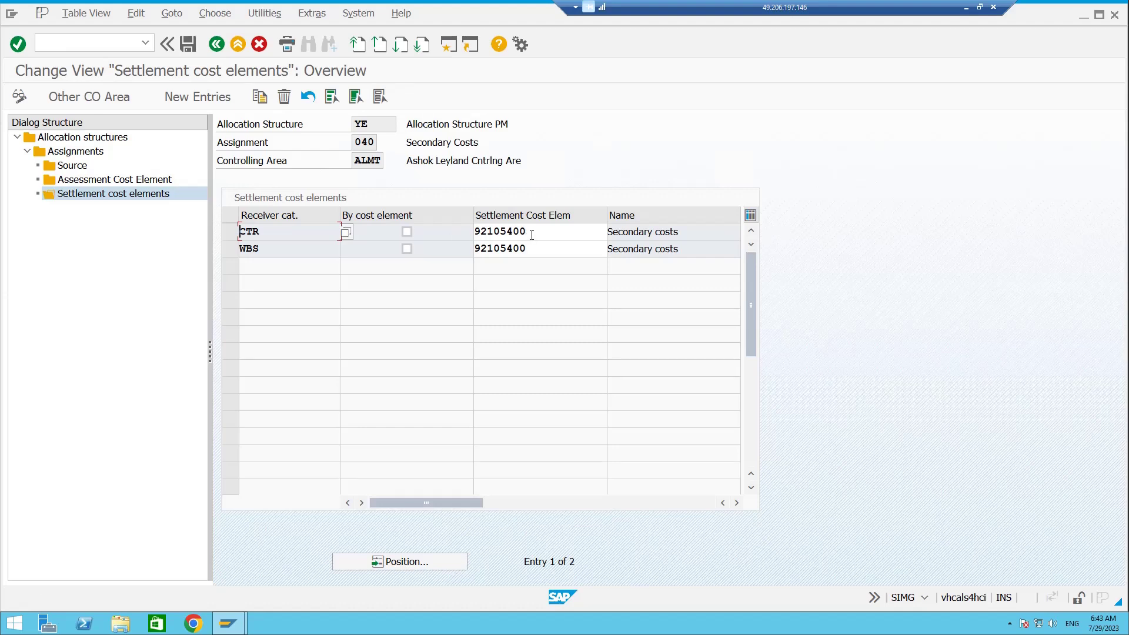
drag(532, 234, 470, 224)
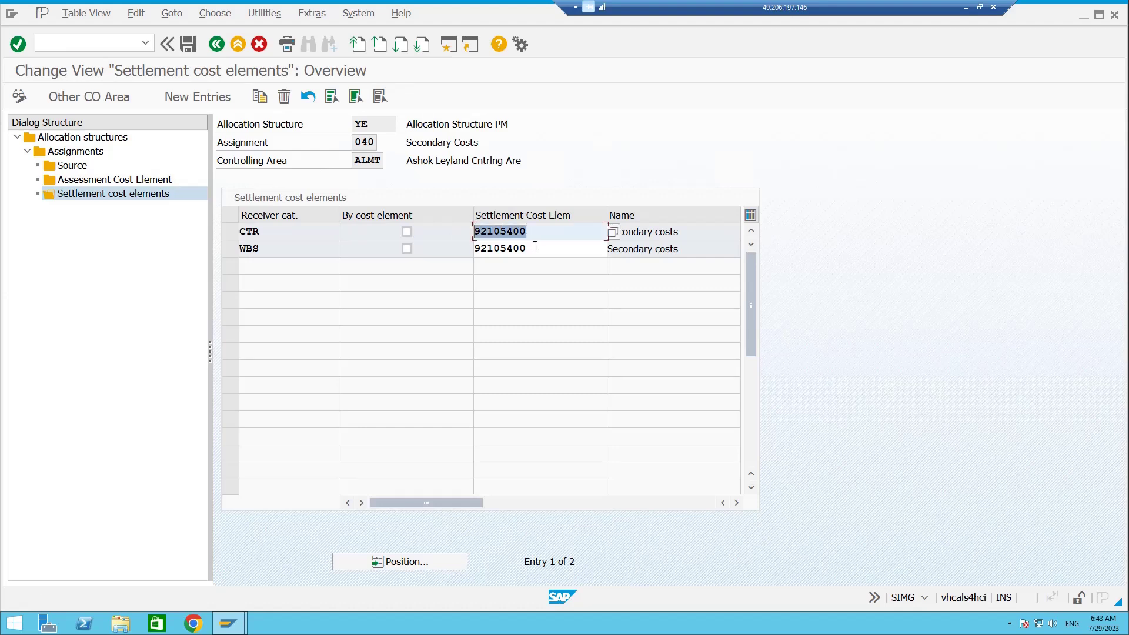
drag(531, 246, 476, 247)
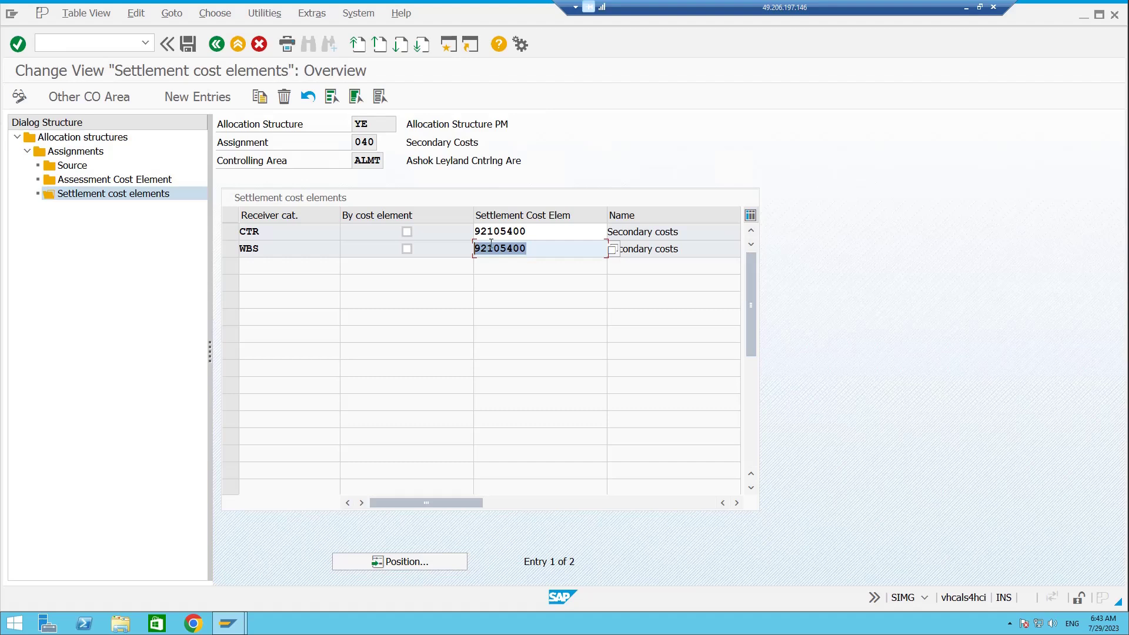
drag(527, 232, 471, 248)
click(216, 44)
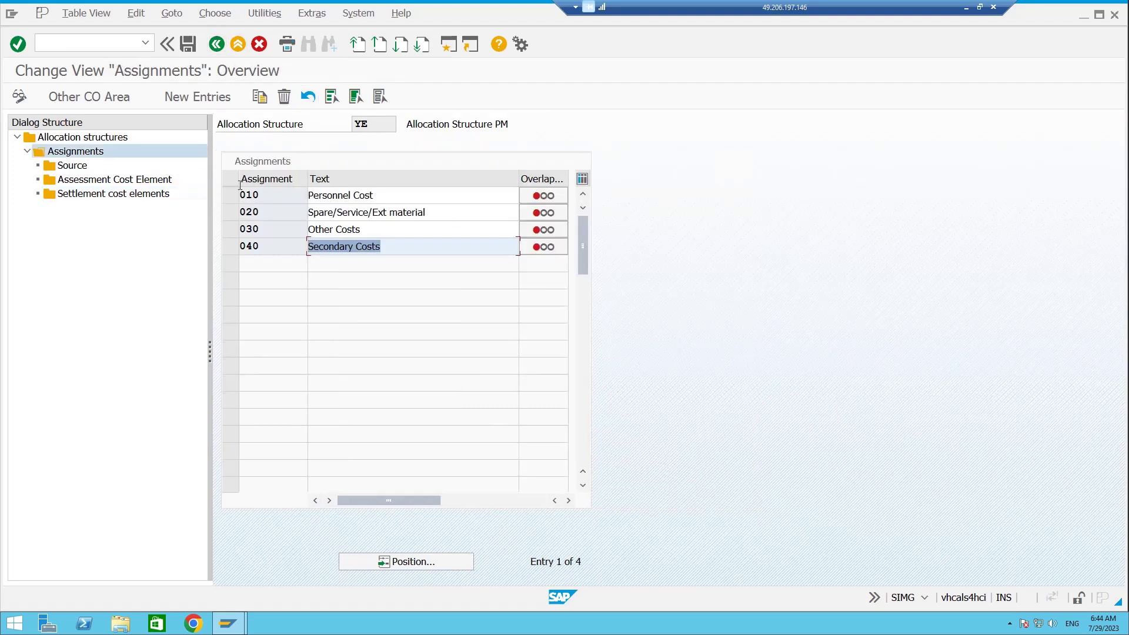
click(229, 235)
double_click(84, 193)
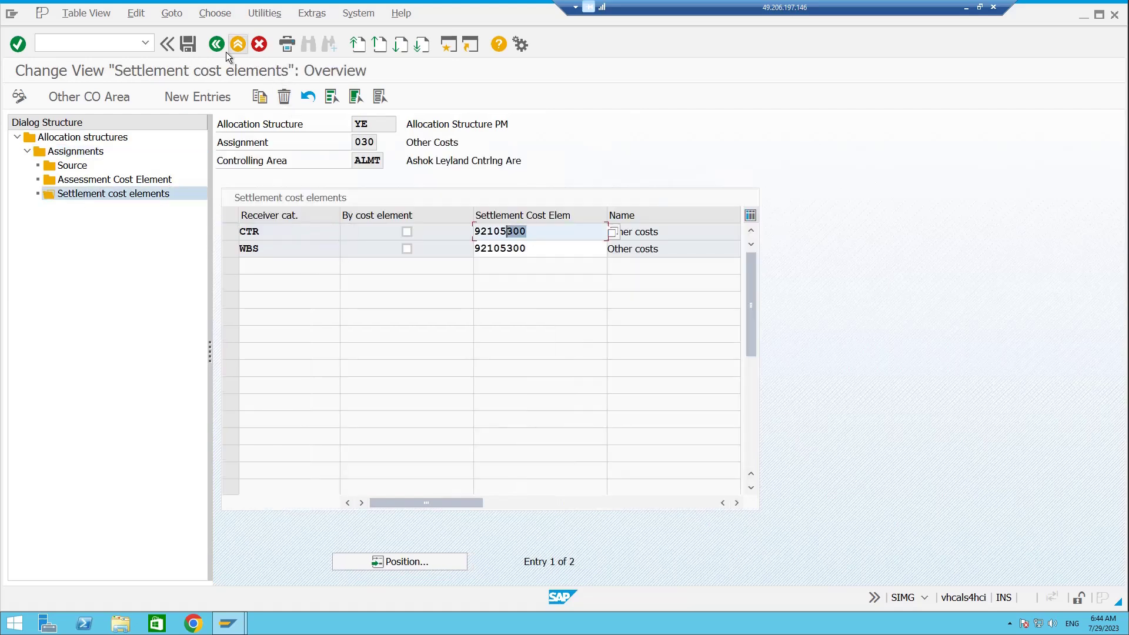
click(216, 44)
click(229, 212)
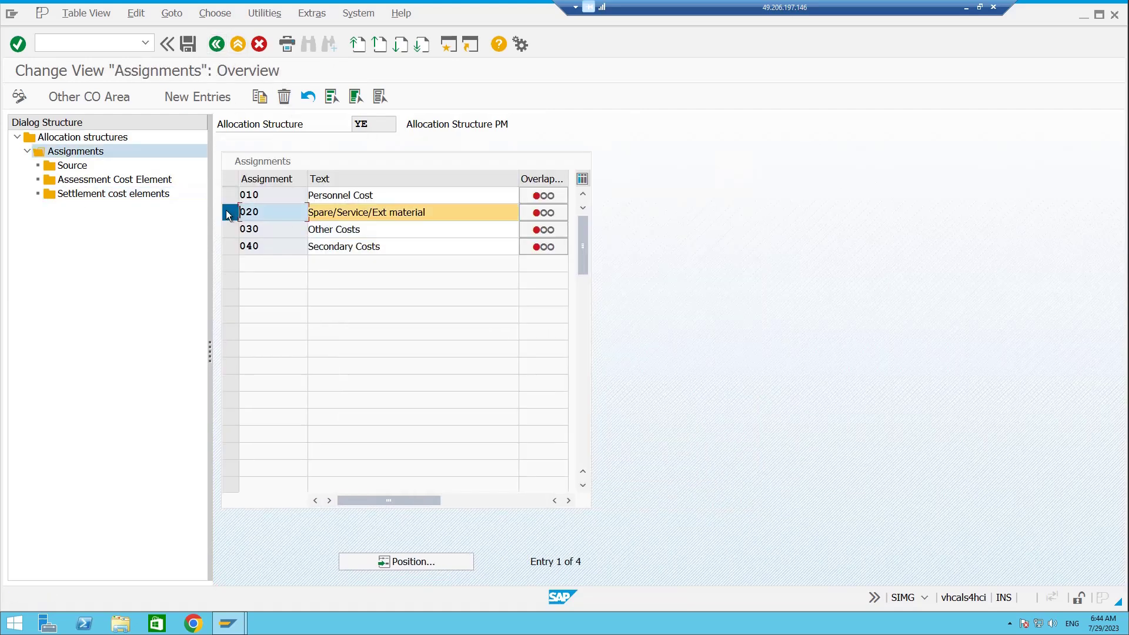
double_click(118, 194)
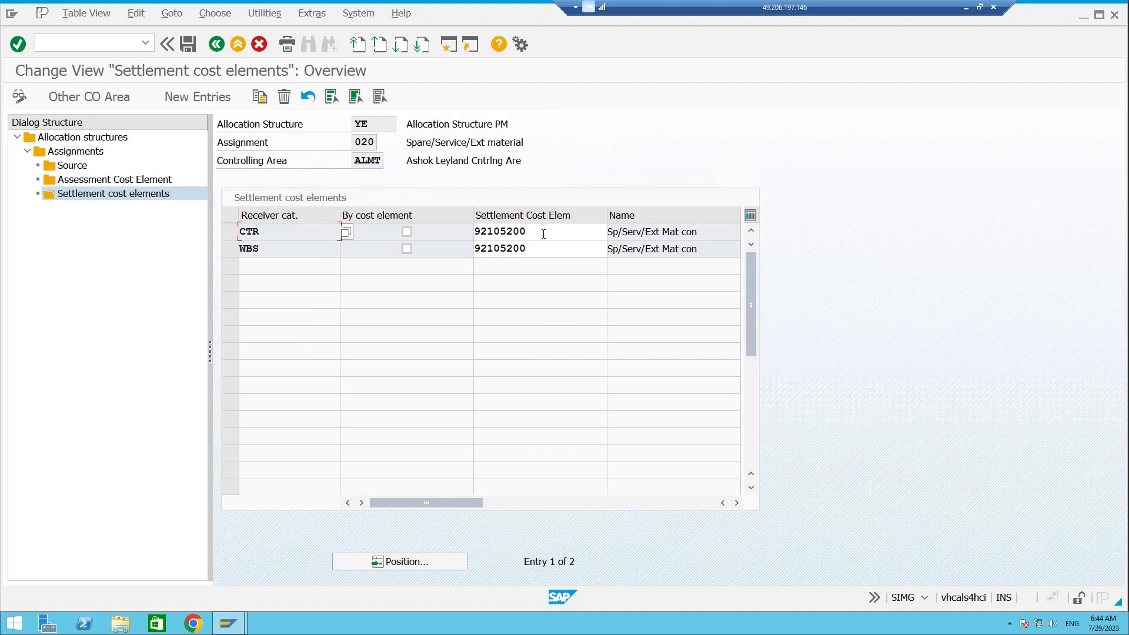
double_click(541, 233)
click(217, 45)
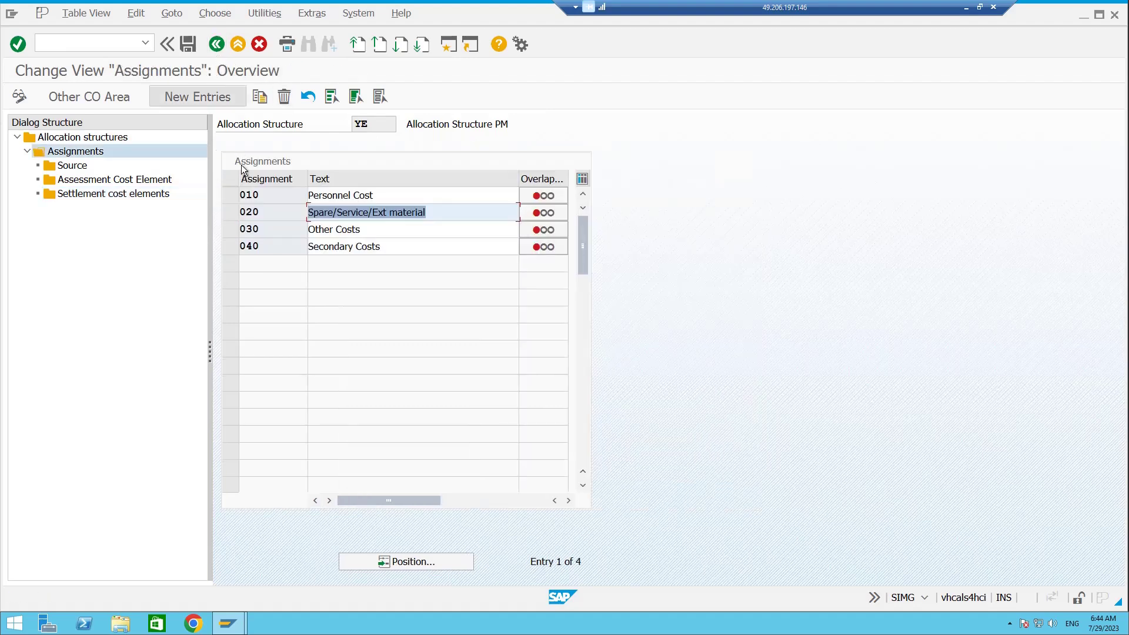
click(229, 194)
double_click(141, 193)
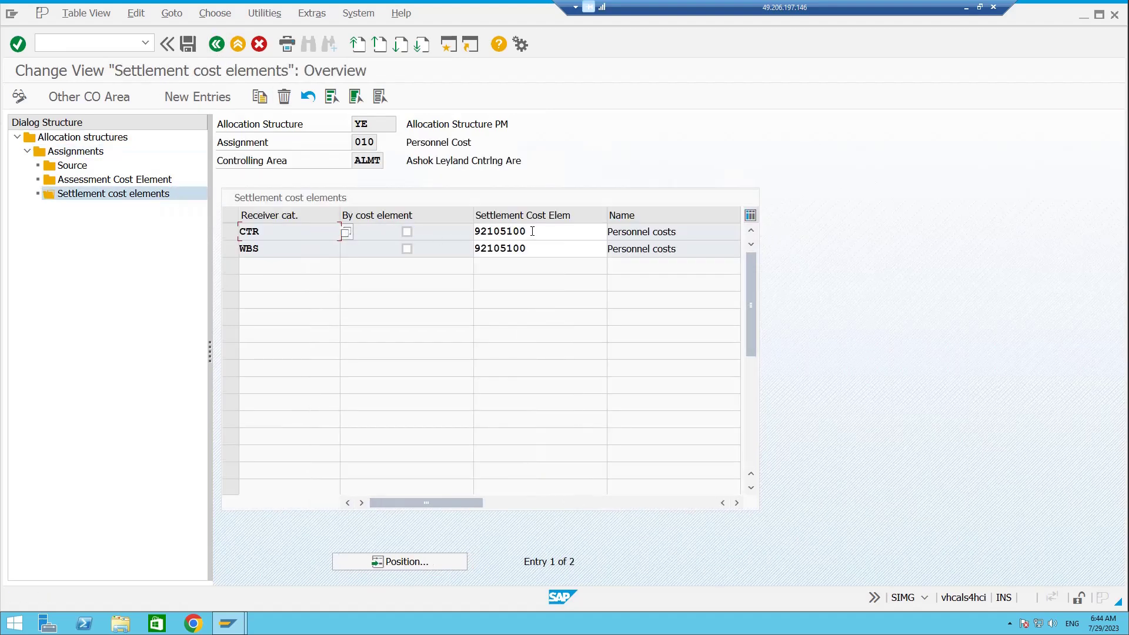
drag(532, 231, 508, 230)
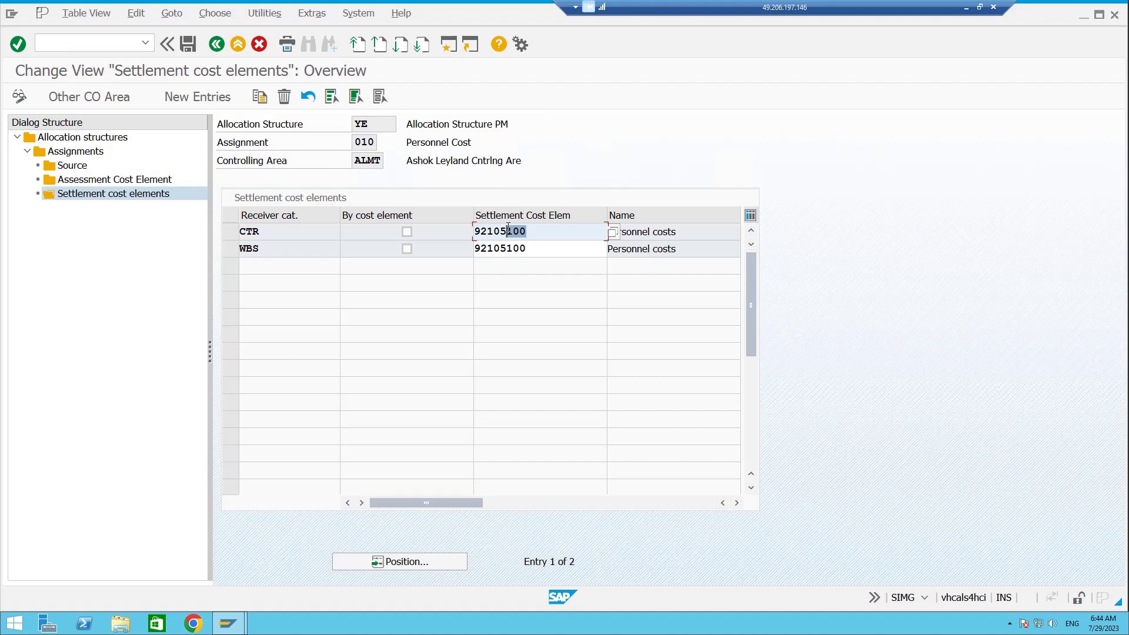
click(557, 254)
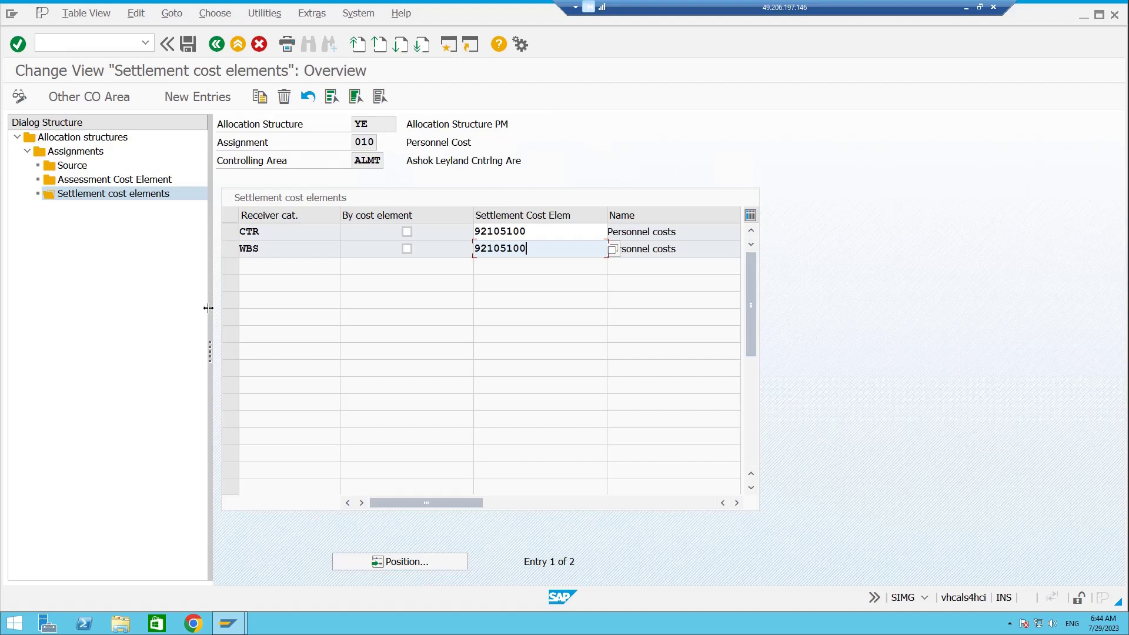
click(215, 44)
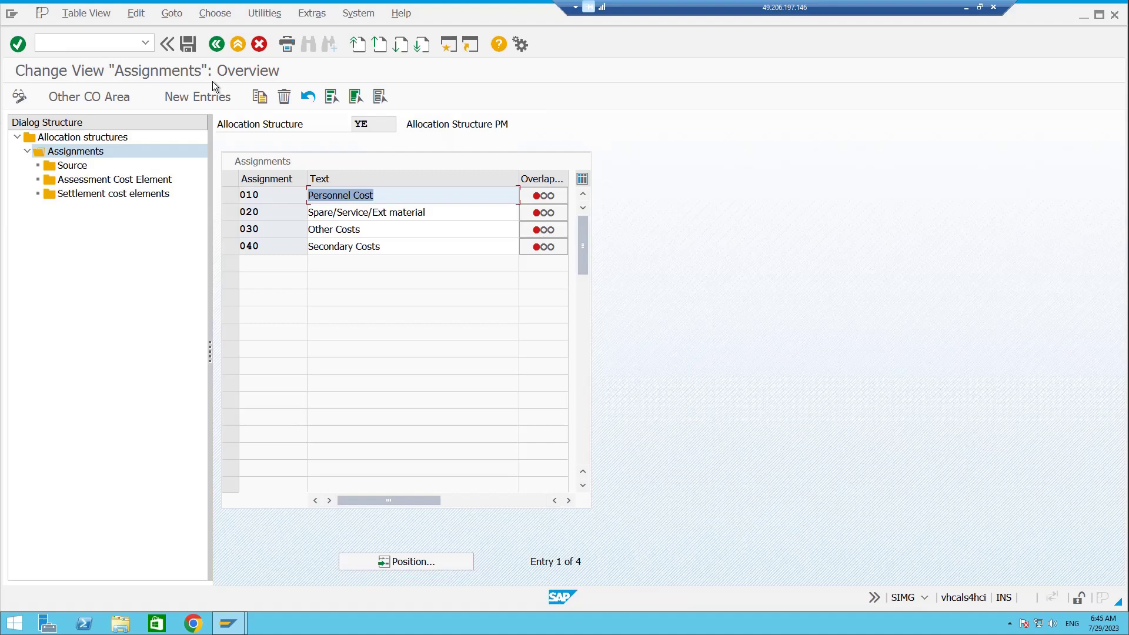
Step: Return to the allocation structures list and review structures A1, PM and YE
click(216, 44)
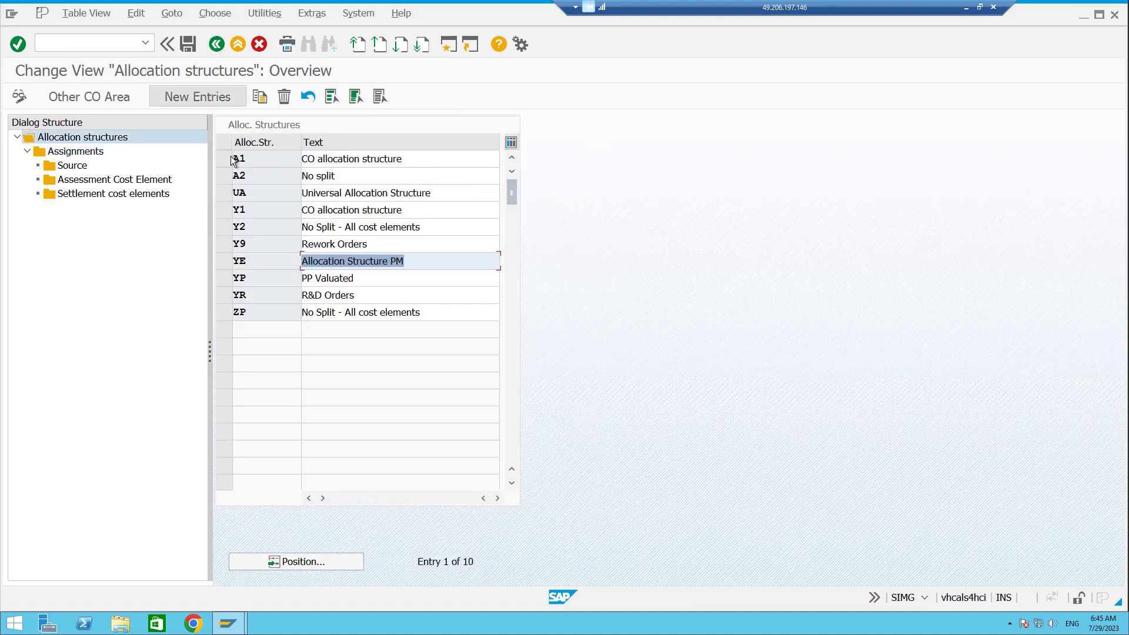
drag(405, 255, 299, 248)
drag(403, 157, 239, 154)
mouse_move(233, 153)
mouse_down()
mouse_move(259, 159)
mouse_move(239, 156)
mouse_up()
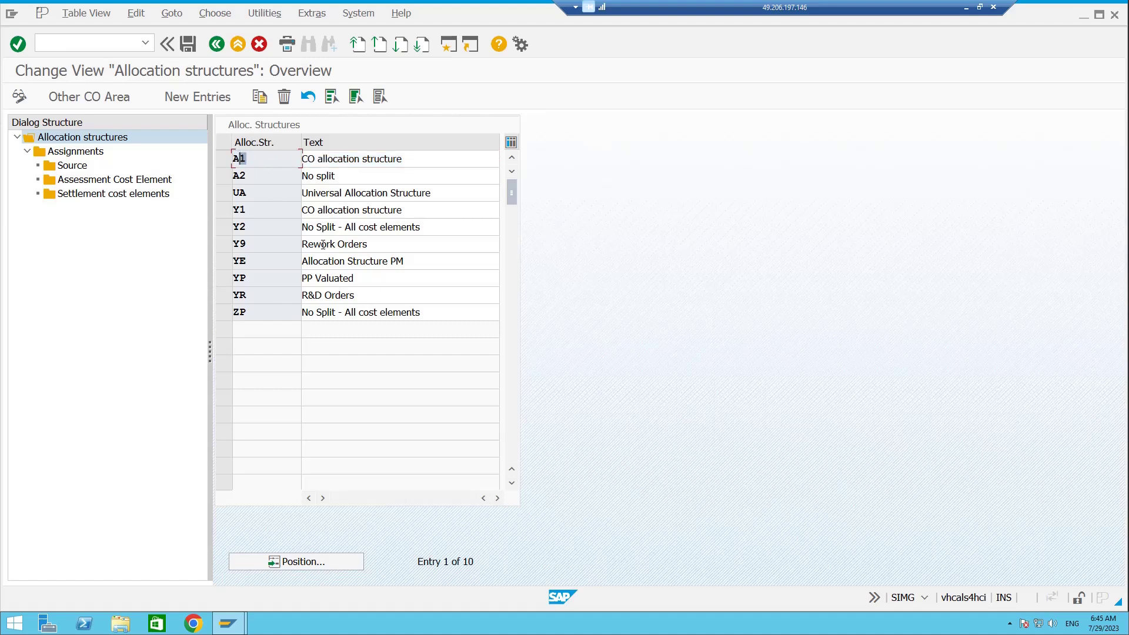
click(417, 262)
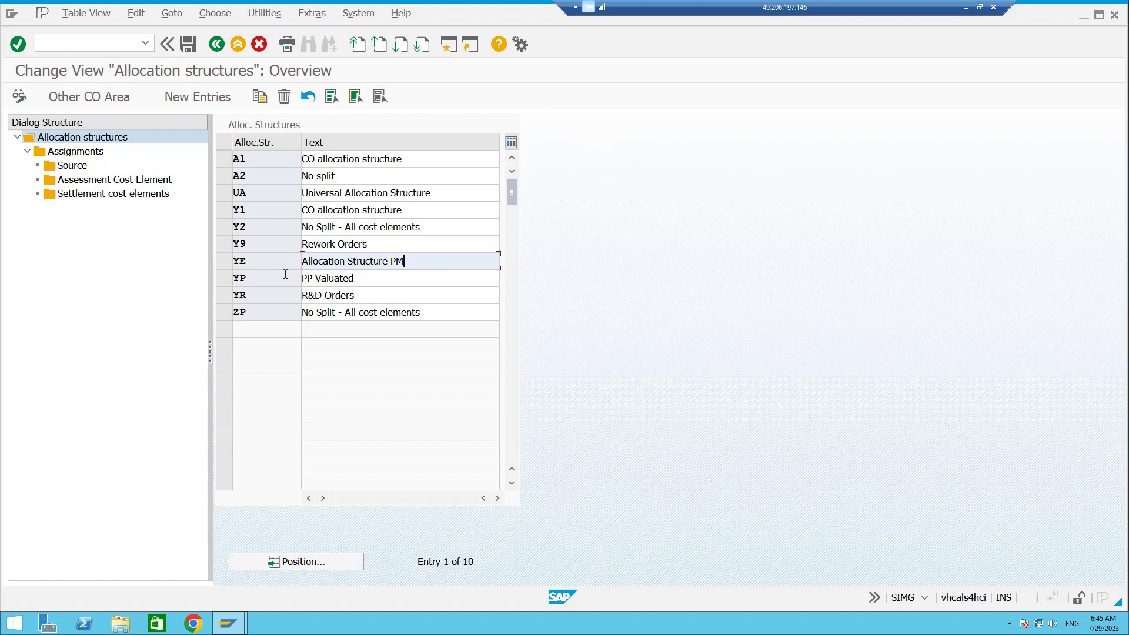
click(223, 261)
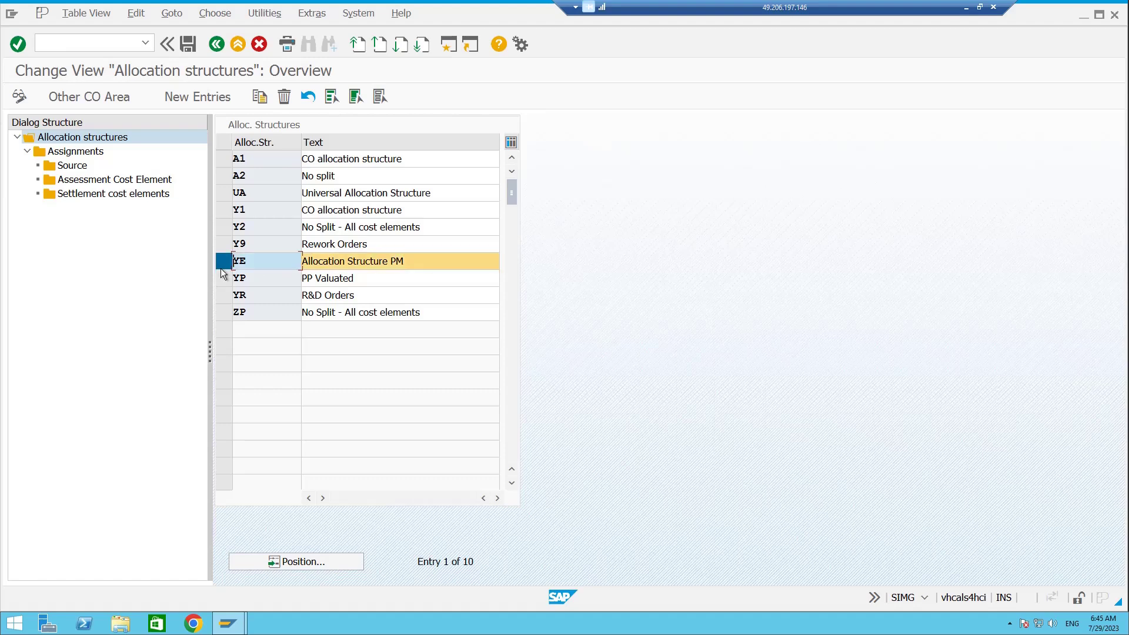
click(223, 262)
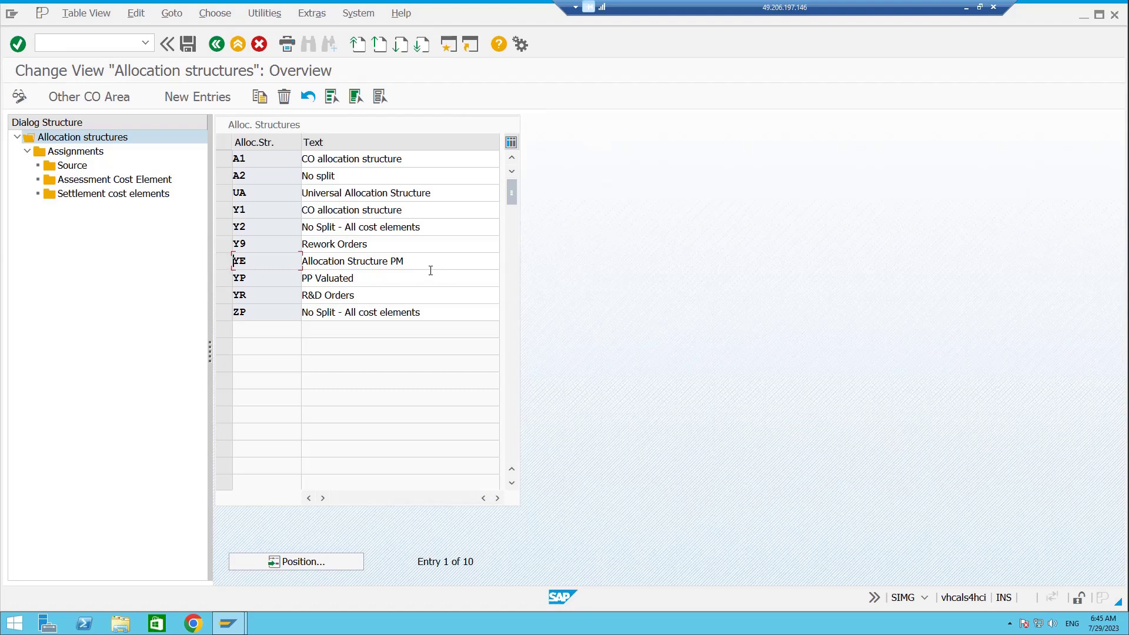
Step: Go back to the IMG tree and minimize the SAP session
click(216, 45)
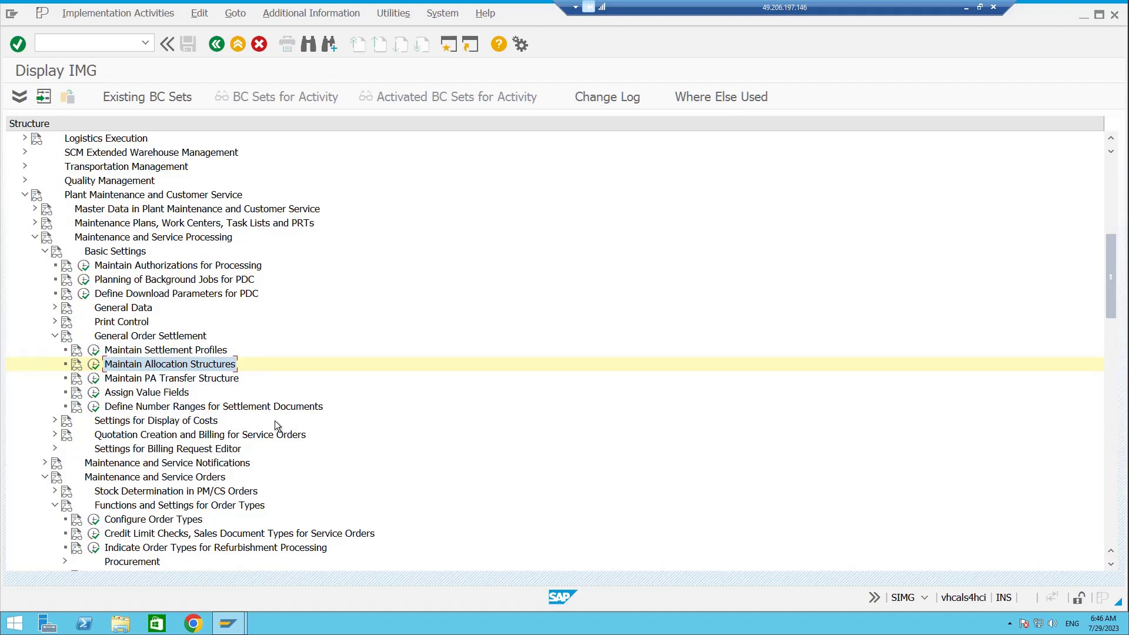
scroll(276, 421, down, 2)
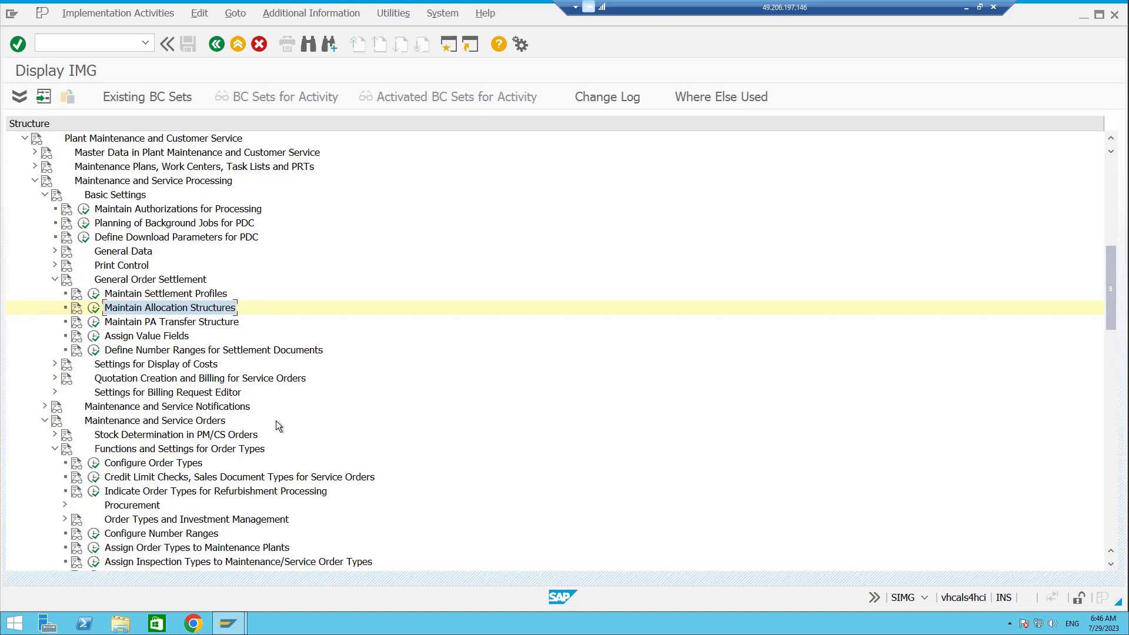
scroll(276, 421, down, 1)
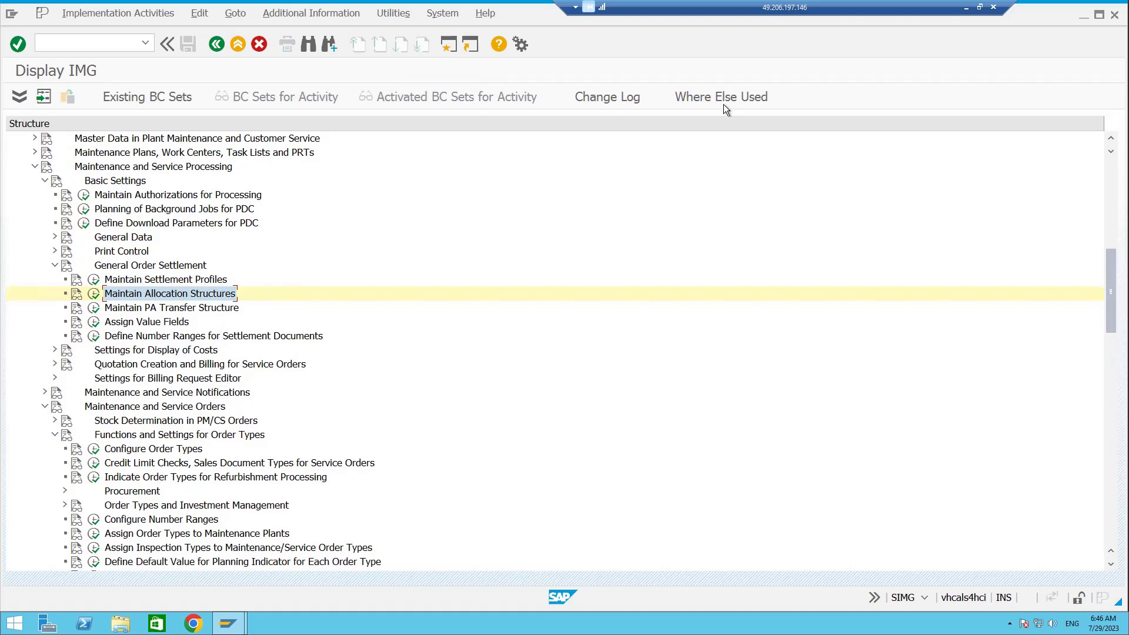
click(967, 7)
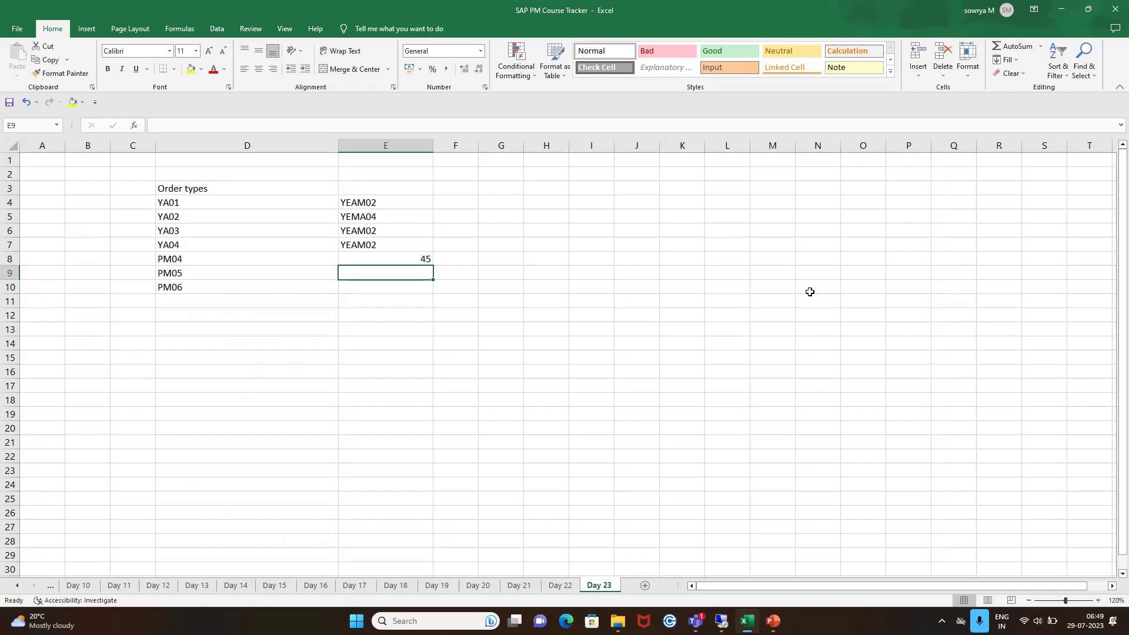
Step: Switch from Excel to the PowerPoint 'work order cost flow' presentation
click(773, 620)
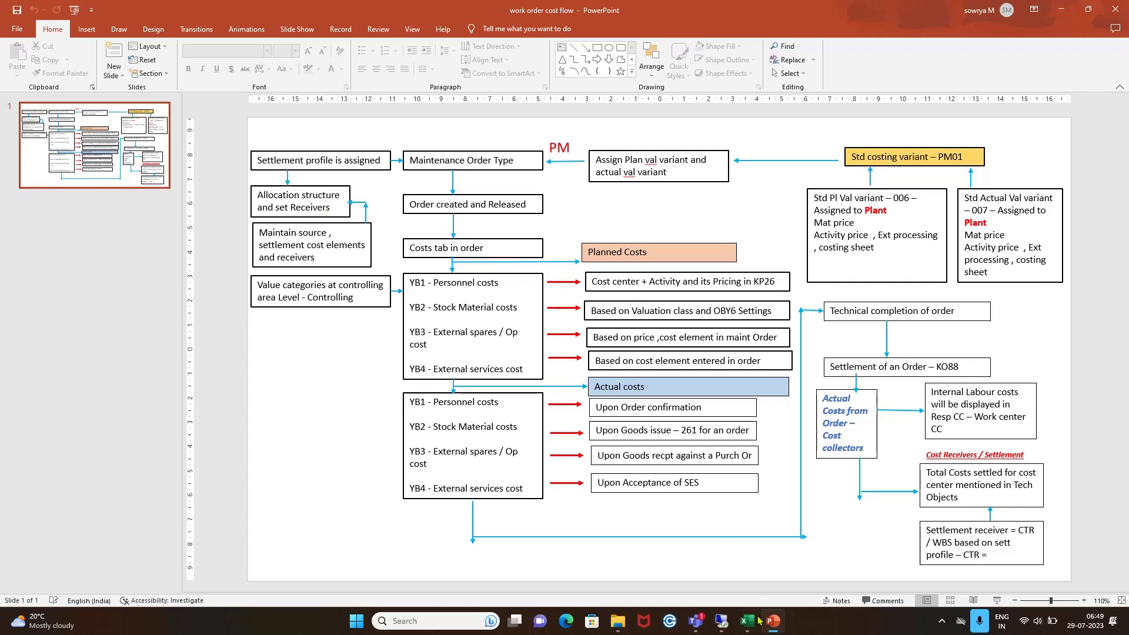
Step: Back in SAP, expand Settings for Display of Costs and run Maintain Value Categories
click(727, 624)
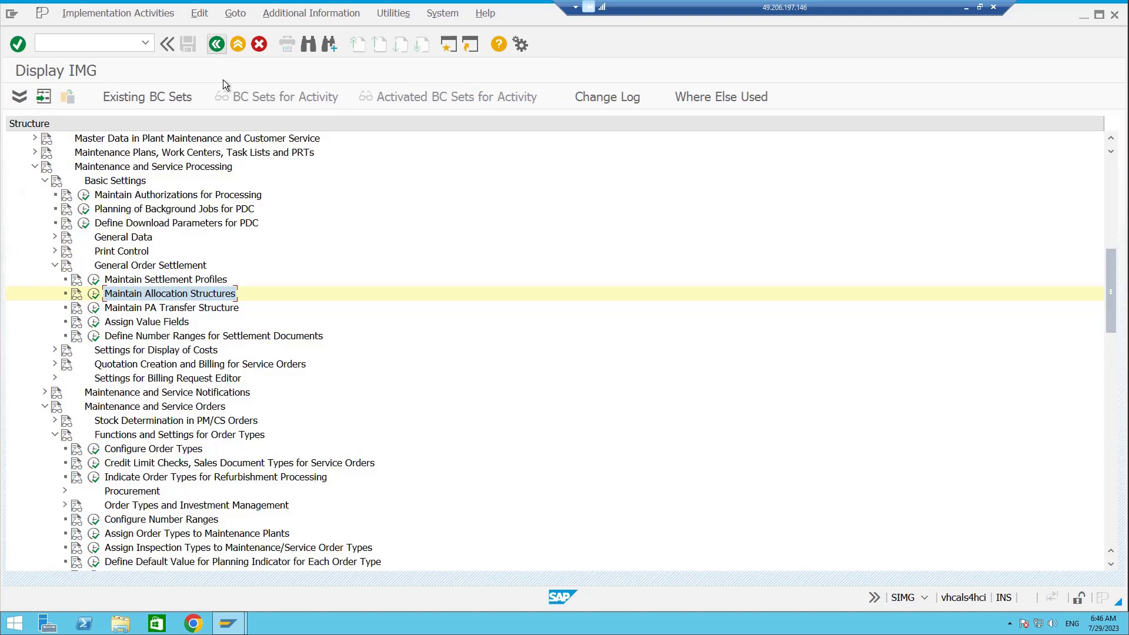
scroll(268, 235, down, 3)
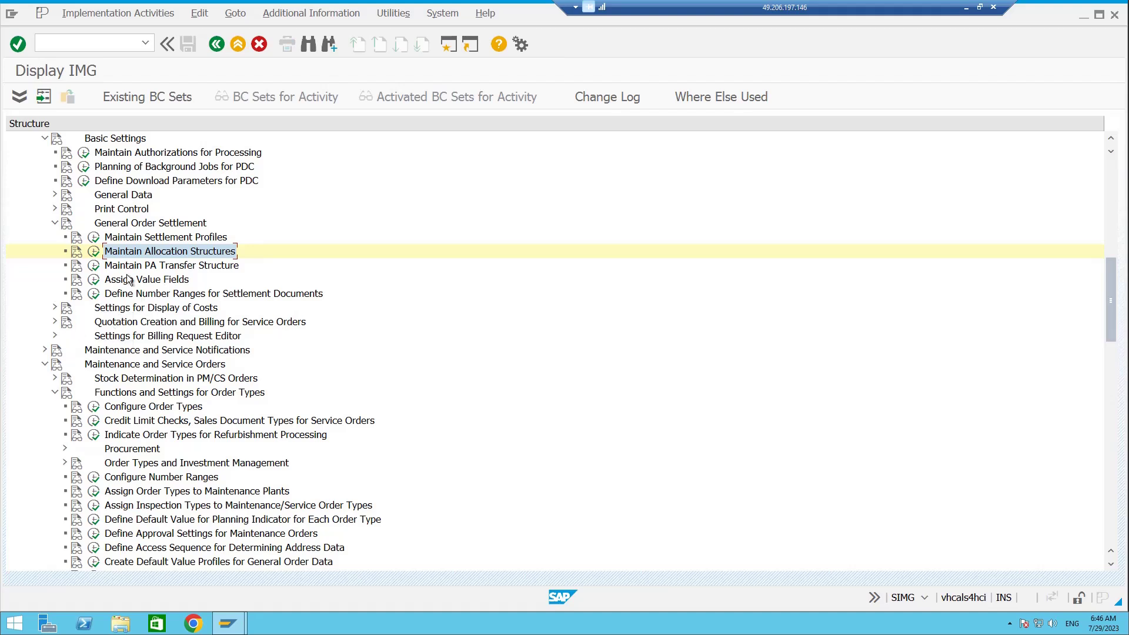
scroll(128, 278, up, 1)
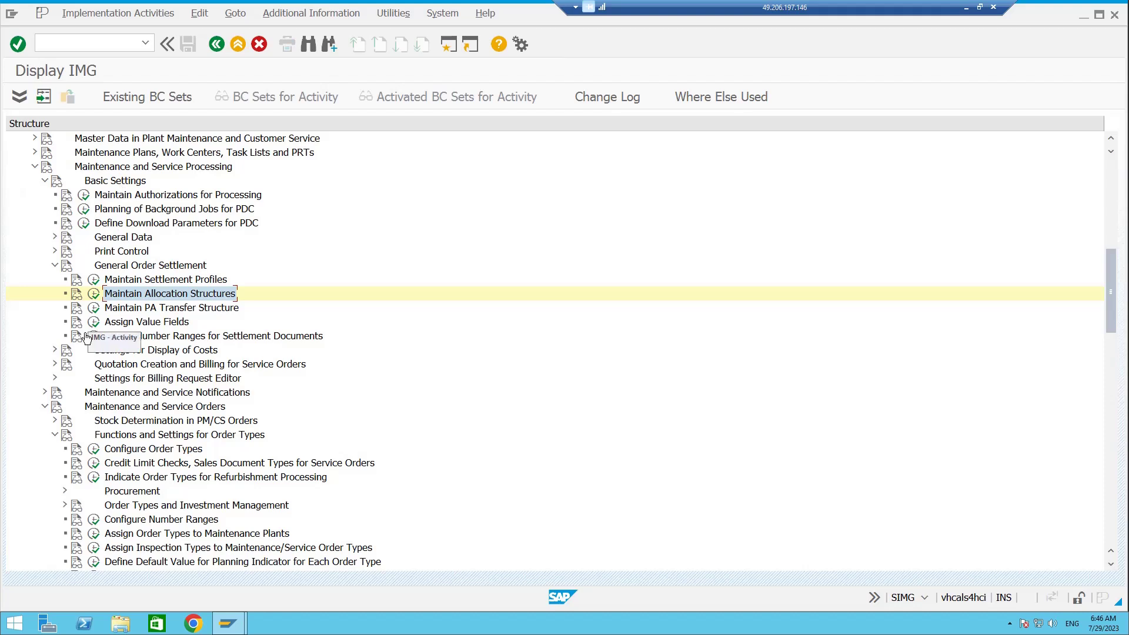
click(55, 350)
scroll(188, 364, down, 1)
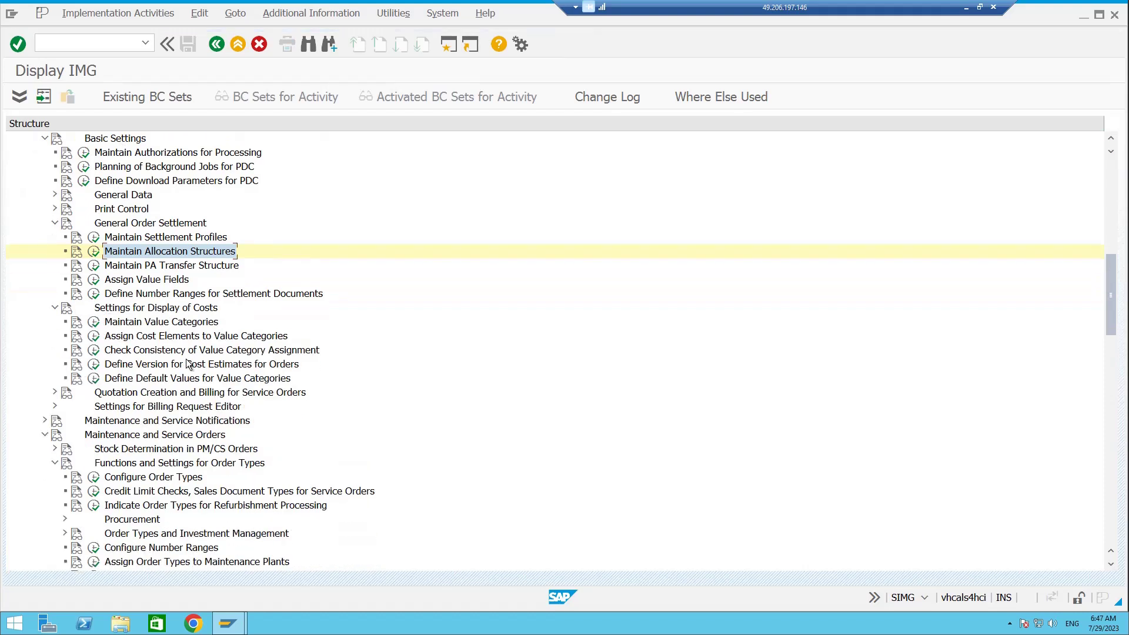
click(94, 322)
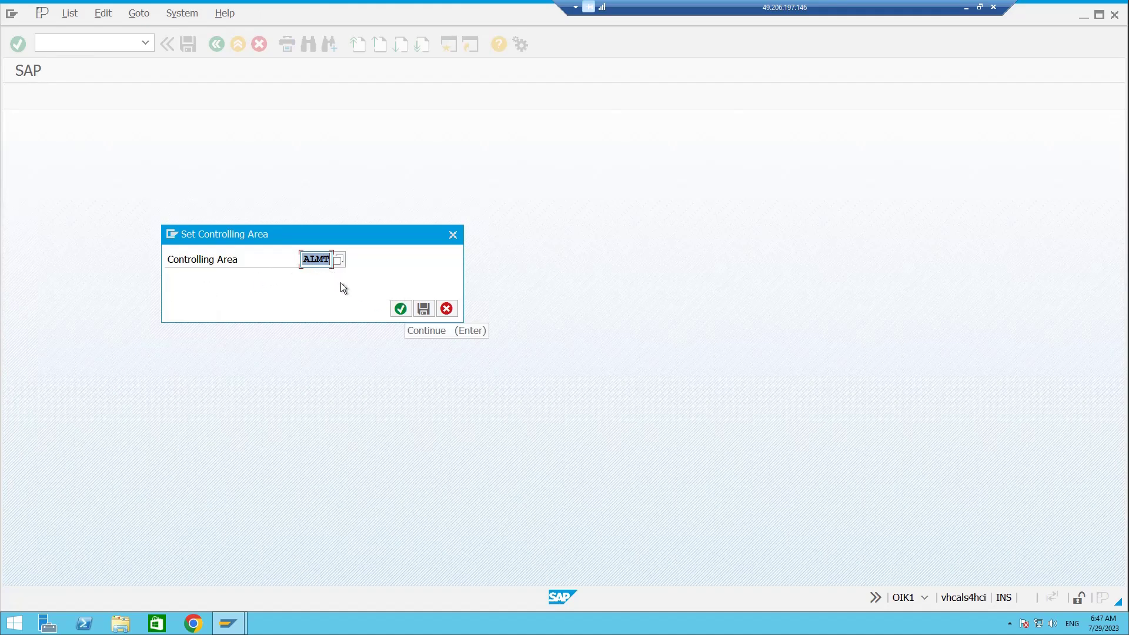
Step: Confirm controlling area ALMT and go through value categories YB1, YB2, YB3 and YB4
click(407, 314)
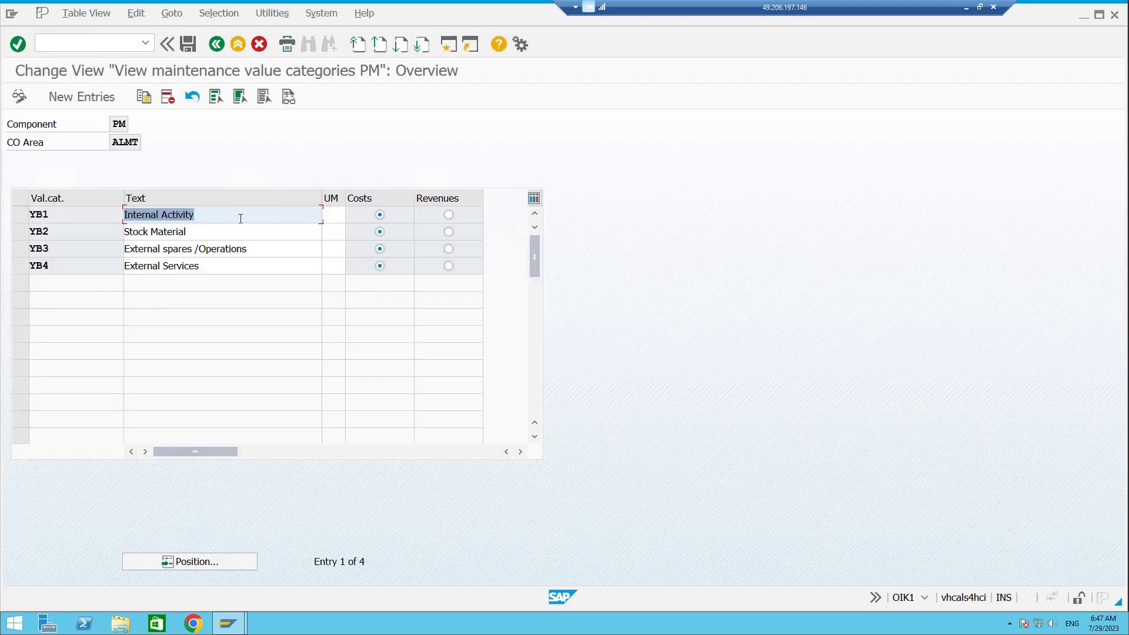
drag(241, 219, 127, 215)
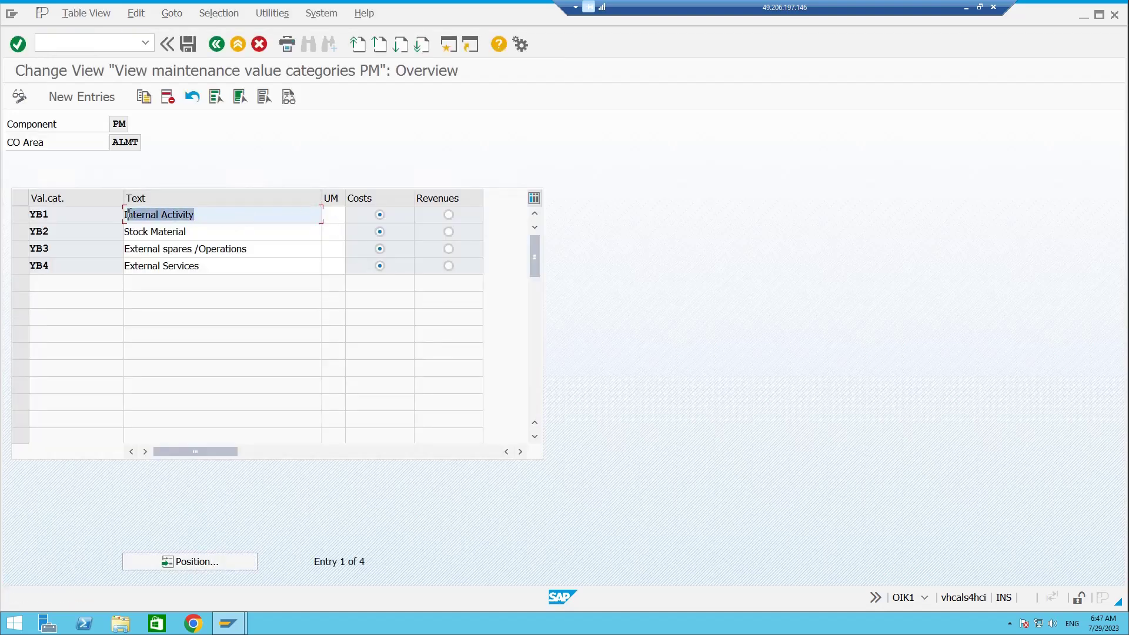
click(55, 215)
click(53, 232)
click(52, 250)
click(53, 267)
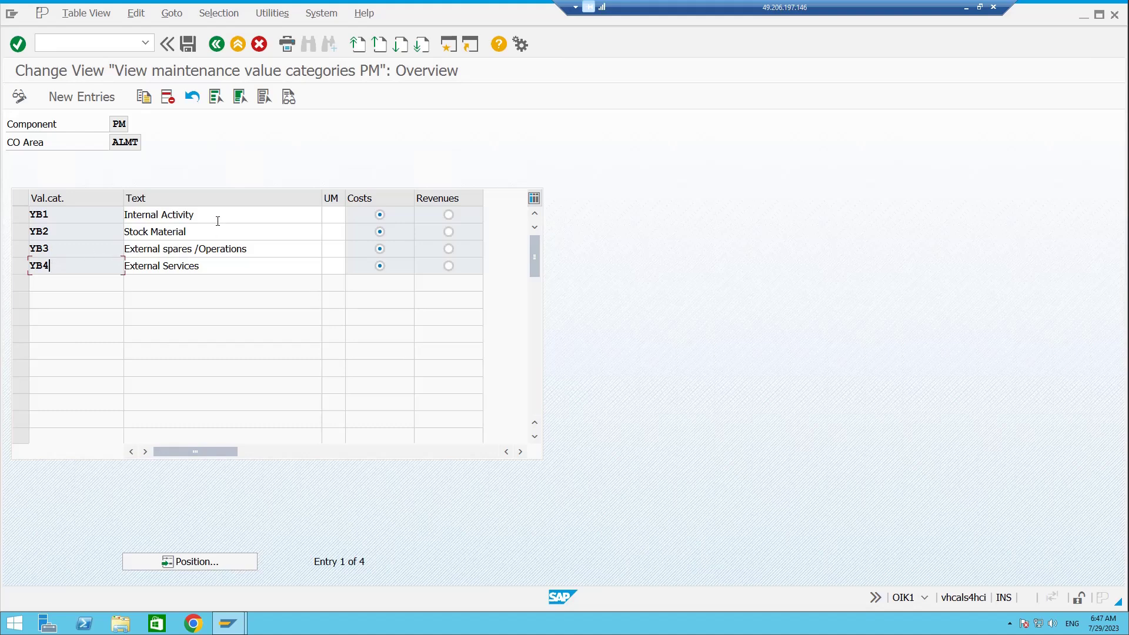
Step: Highlight the Internal Activity, Stock Material and External spares /Operations descriptions, then return to the IMG
drag(218, 218, 143, 215)
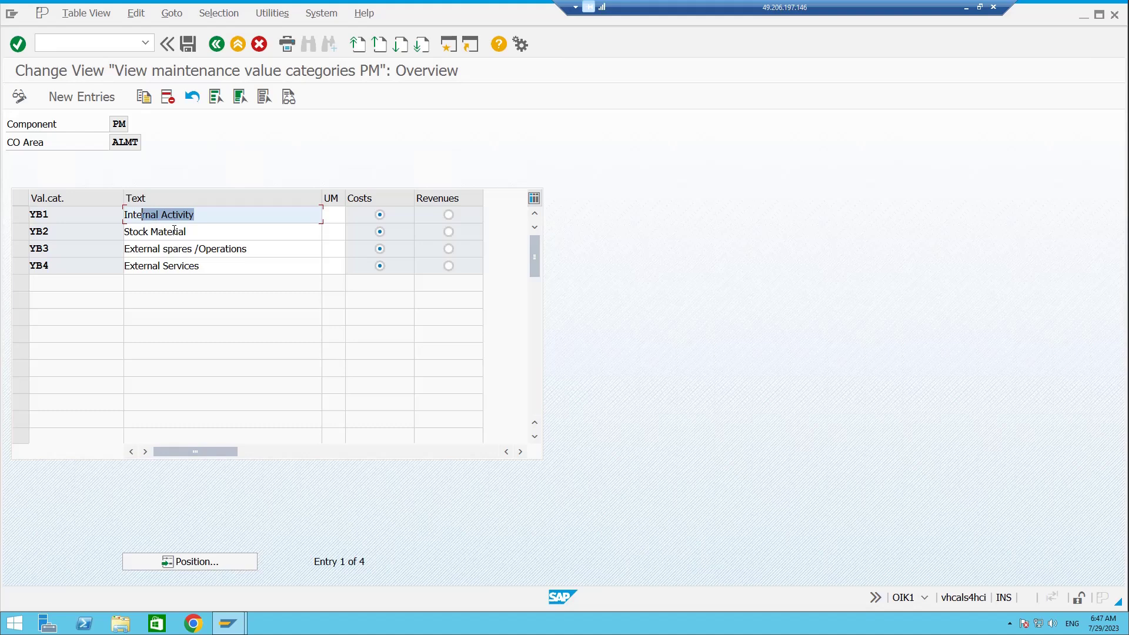
drag(190, 232, 151, 233)
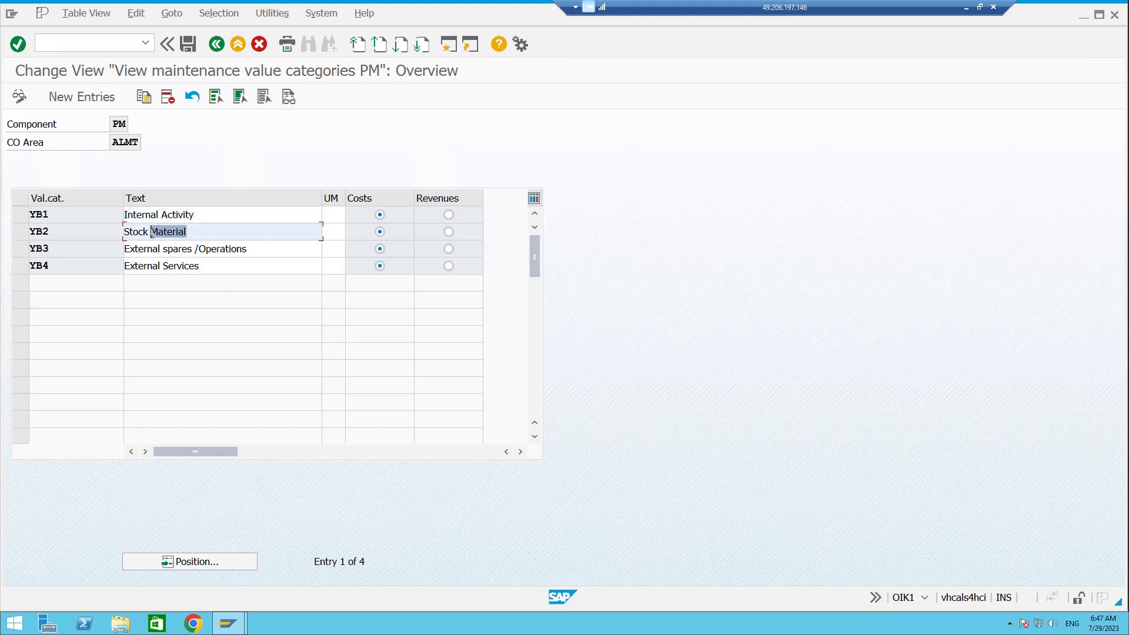
drag(260, 252, 157, 267)
drag(282, 247, 98, 272)
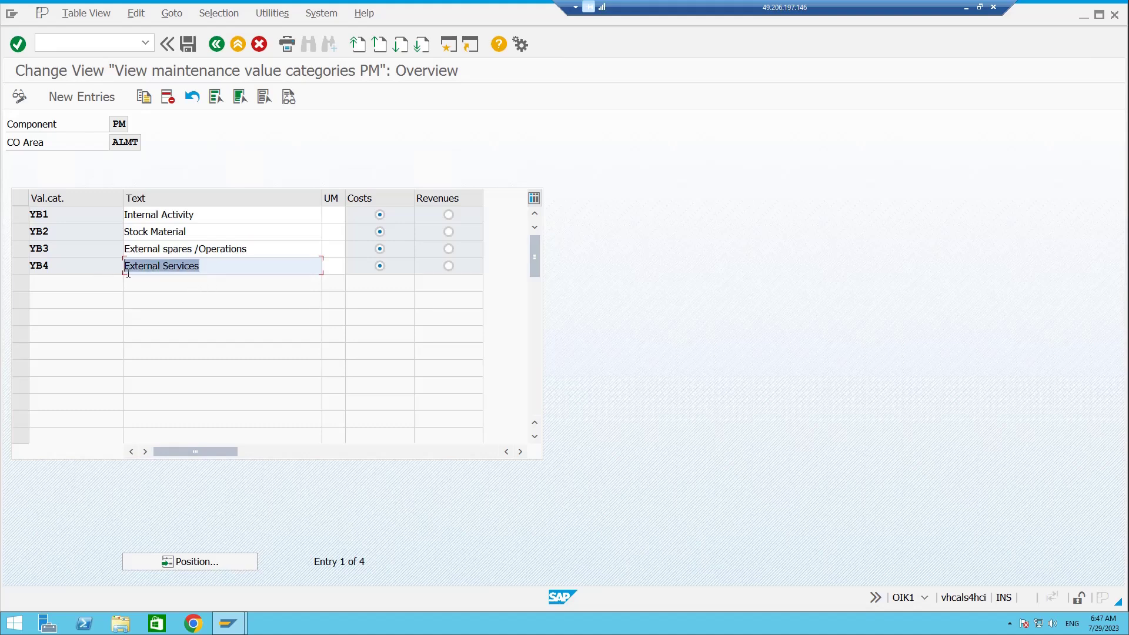
click(217, 44)
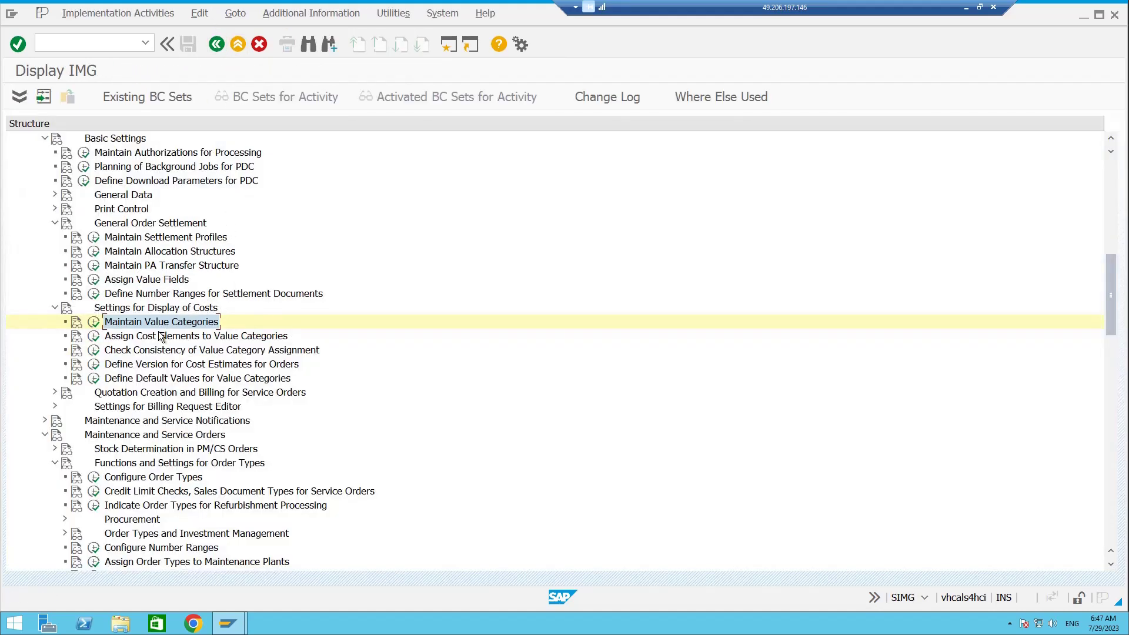
Step: Open the cost element to value category assignment table for ALMT, reopening it once, and highlight ALMT
click(94, 337)
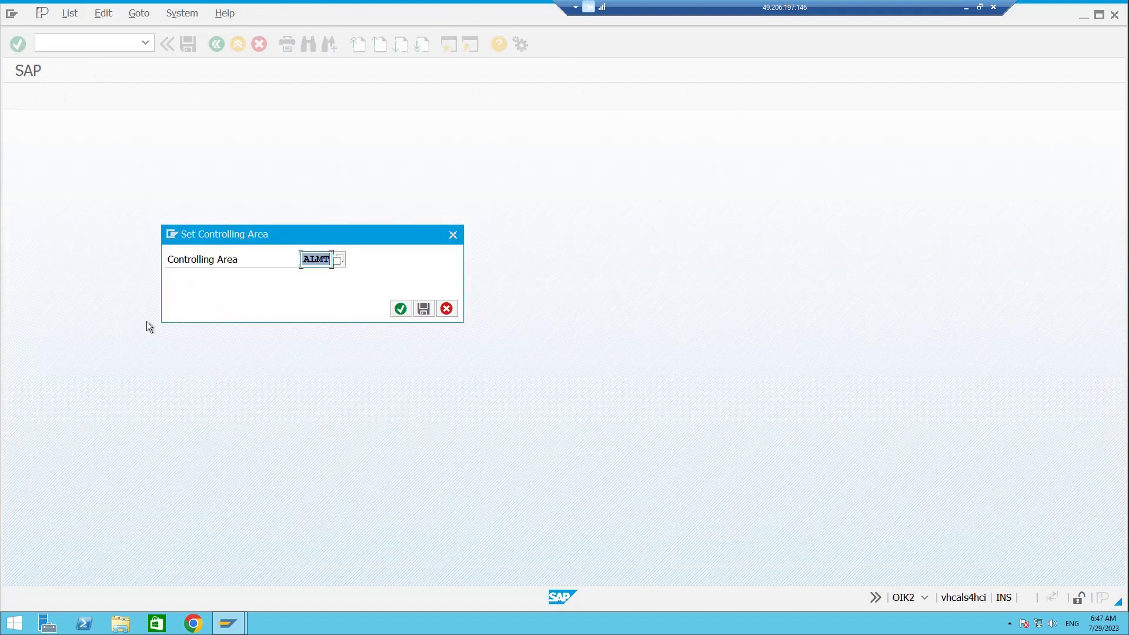
click(400, 308)
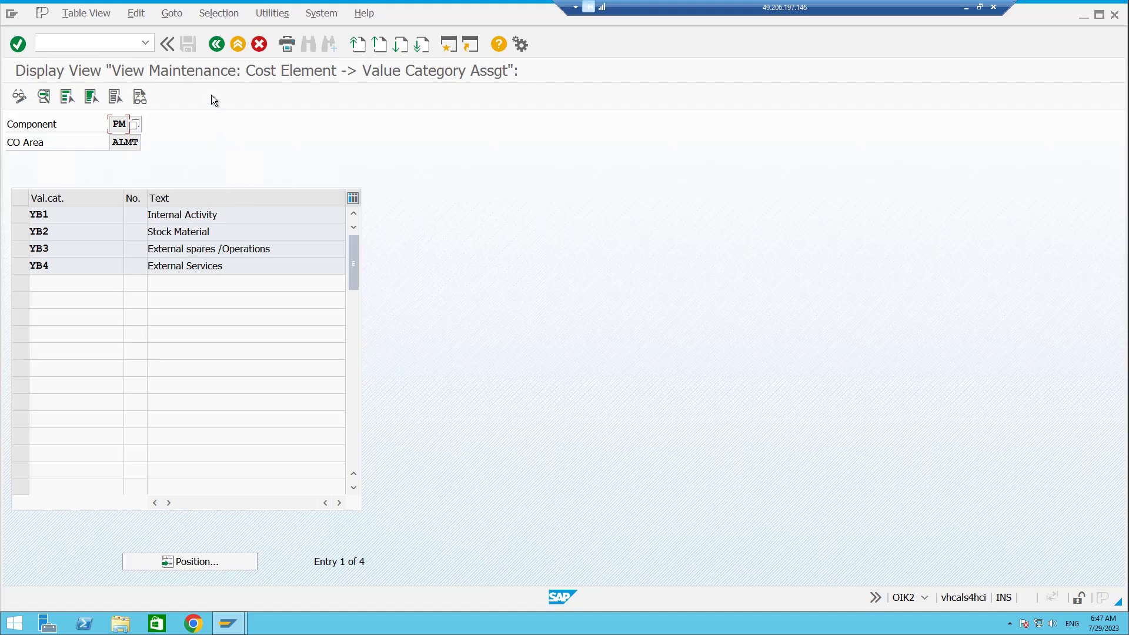
click(211, 44)
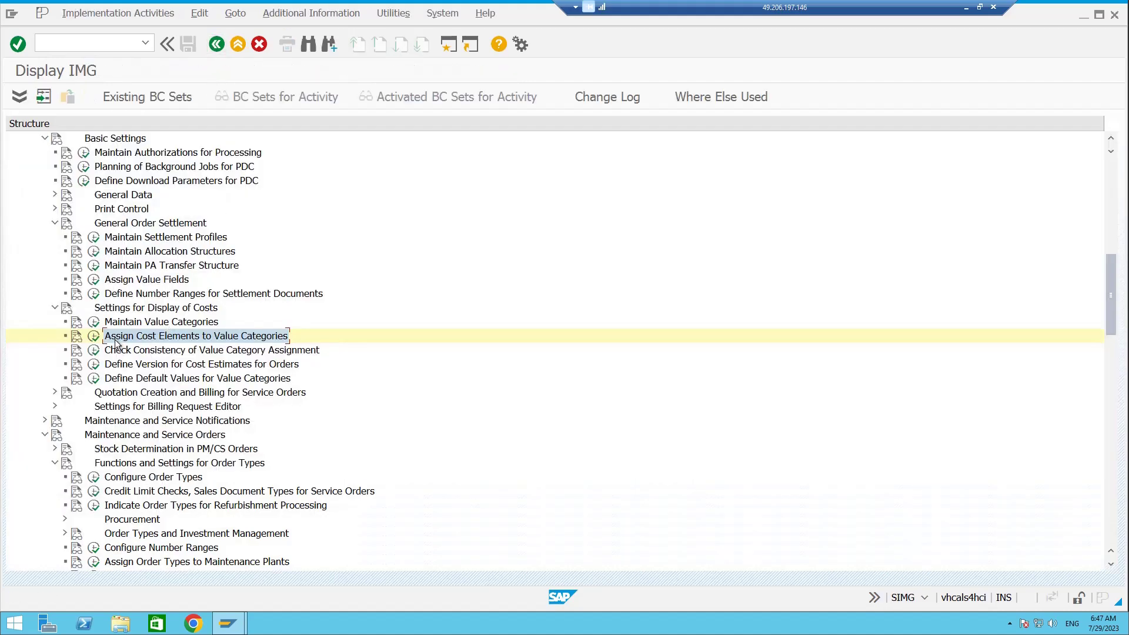
click(93, 336)
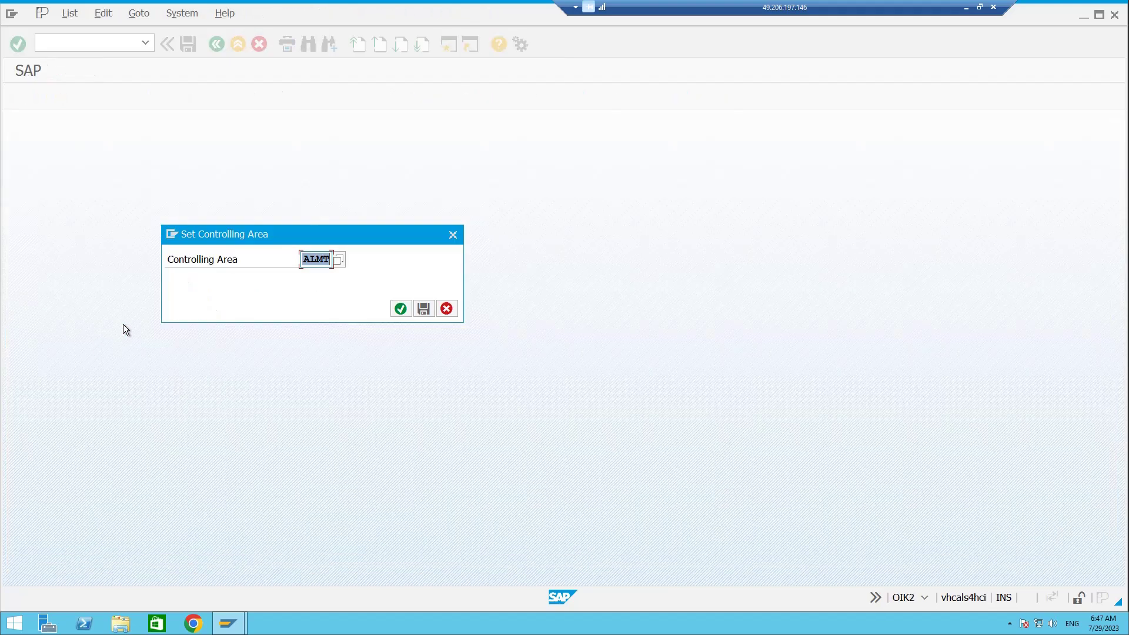
click(400, 310)
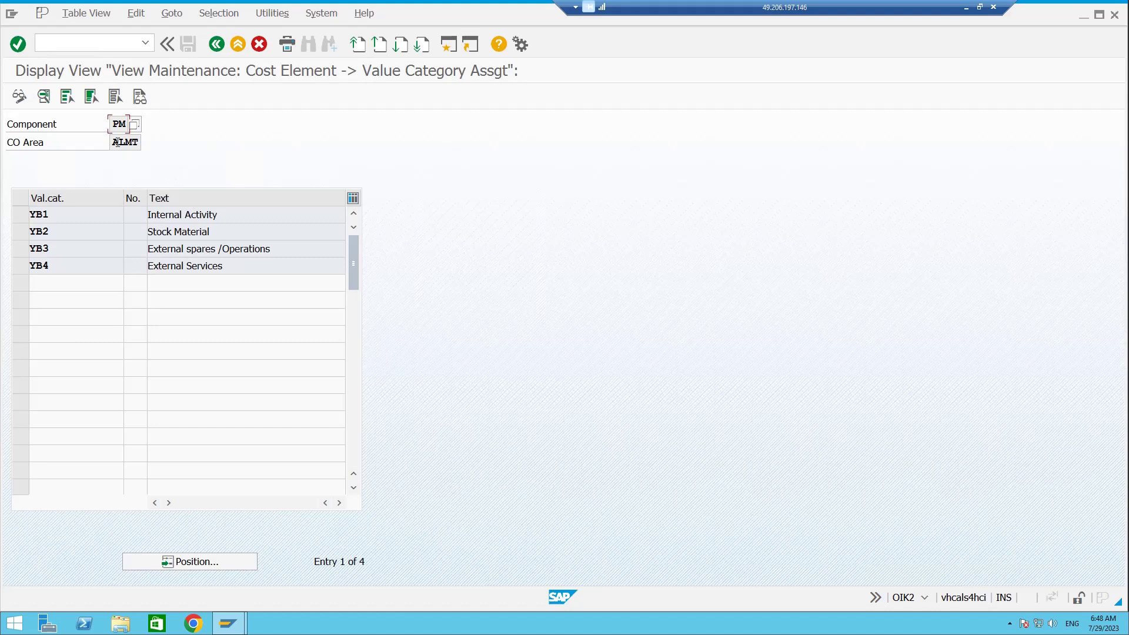
drag(113, 142, 129, 143)
Step: Open YB1's assignment, return to the list, and highlight YB1 and controlling area ALMT
click(174, 218)
double_click(174, 218)
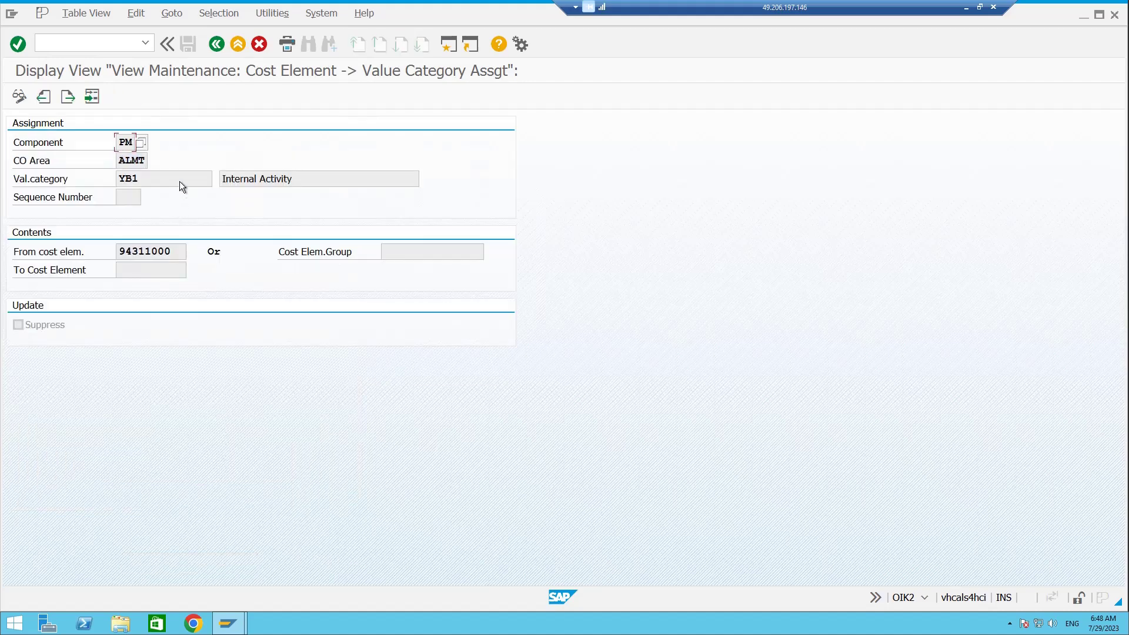
click(216, 44)
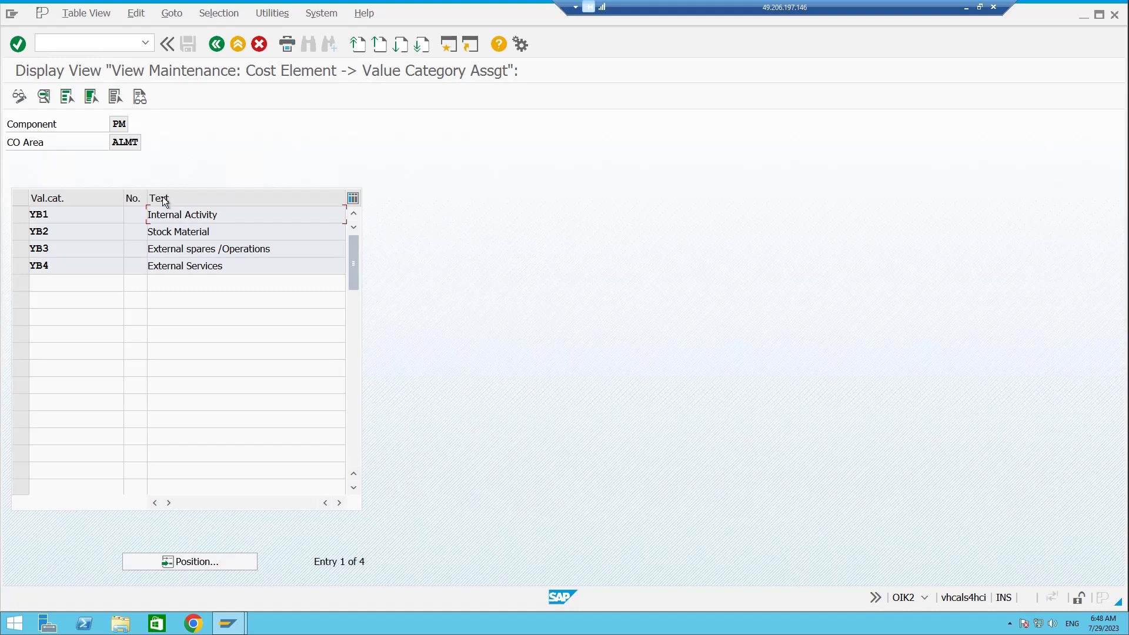
drag(49, 215, 35, 266)
drag(114, 143, 140, 144)
Step: Reopen YB1 Internal Activity's details and highlight its cost element 94311000
double_click(181, 210)
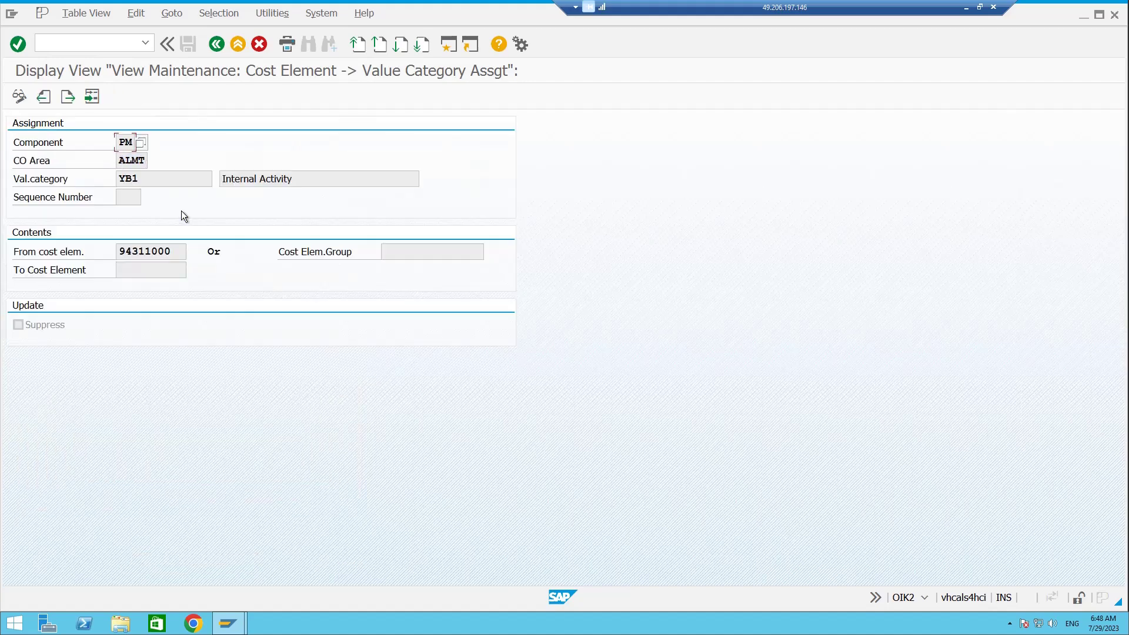
drag(170, 249, 117, 250)
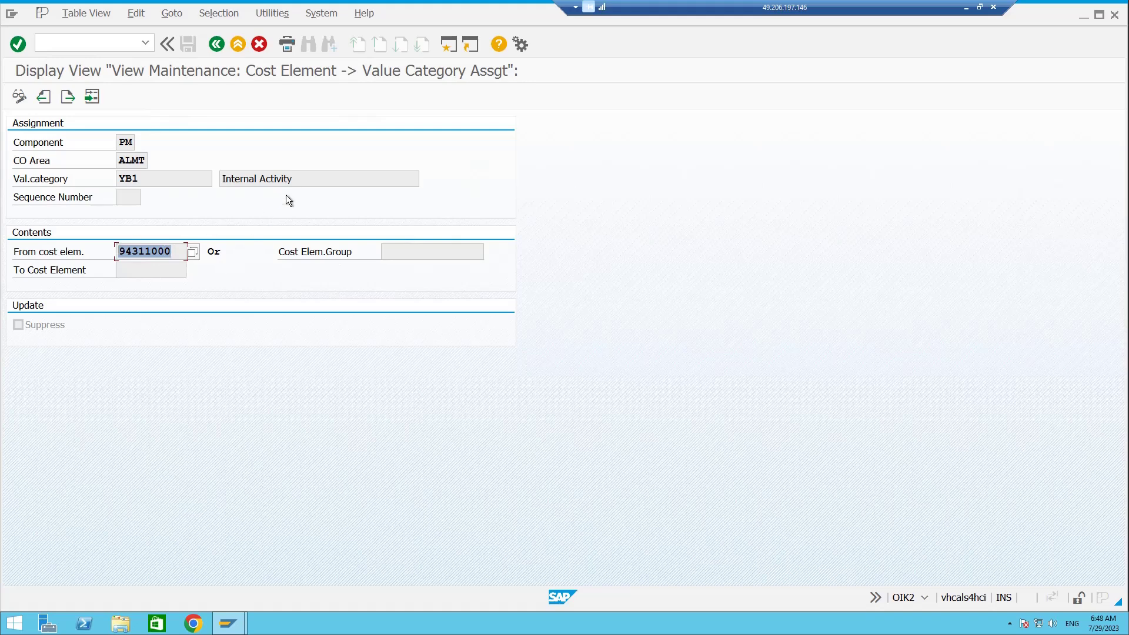
drag(307, 182, 250, 180)
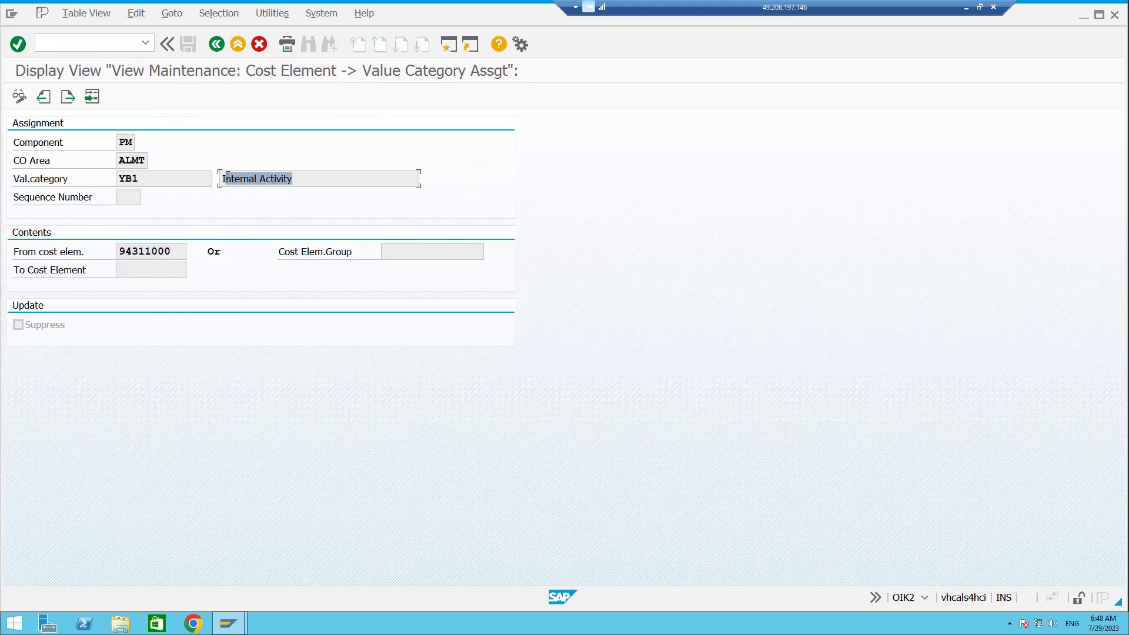
click(299, 181)
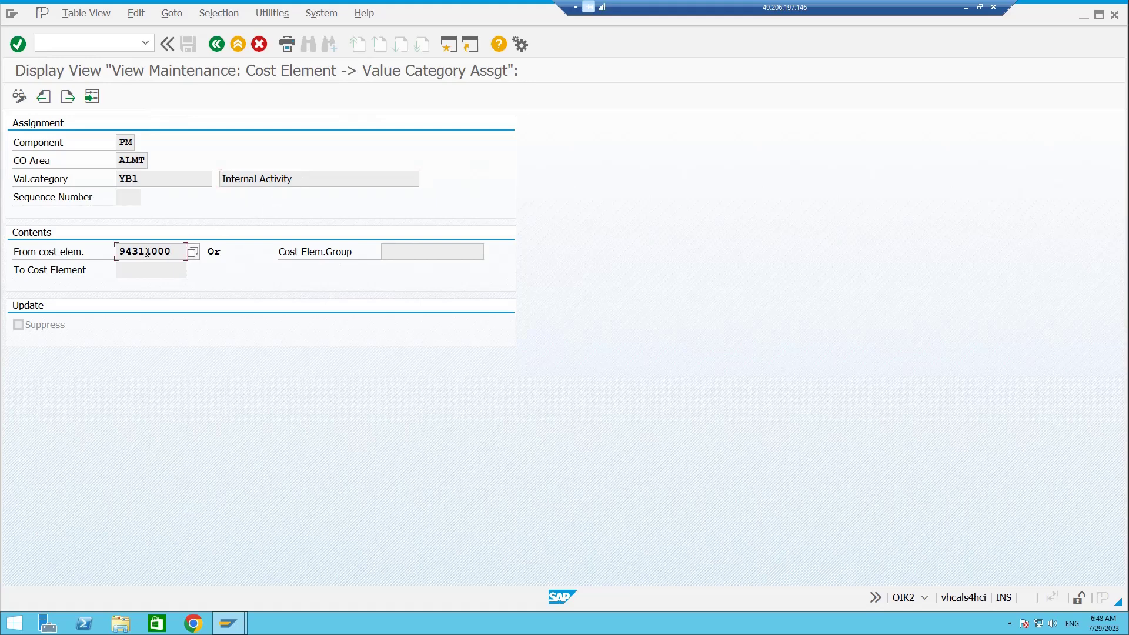
drag(183, 252, 105, 243)
drag(176, 252, 116, 252)
Step: Display activity type PMINT with /nKL03 and highlight its allocation cost element 94311000
click(104, 44)
text(/KL-)
key(BackSpace)
key(BackSpace)
key(BackSpace)
key(BackSpace)
text(/NKL03)
key(Return)
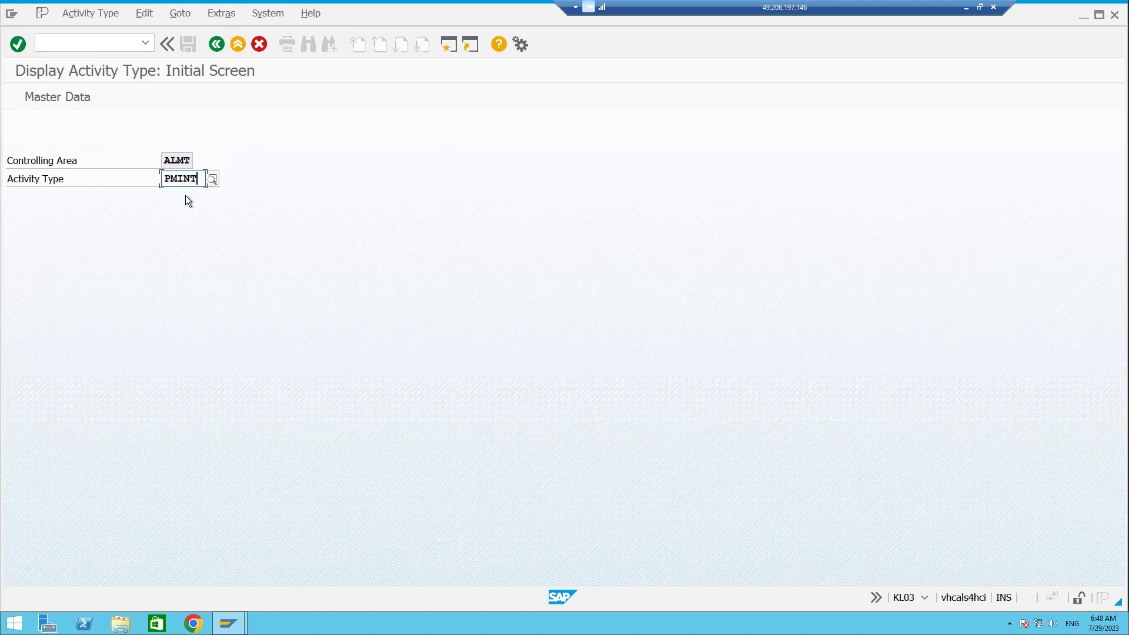
key(Return)
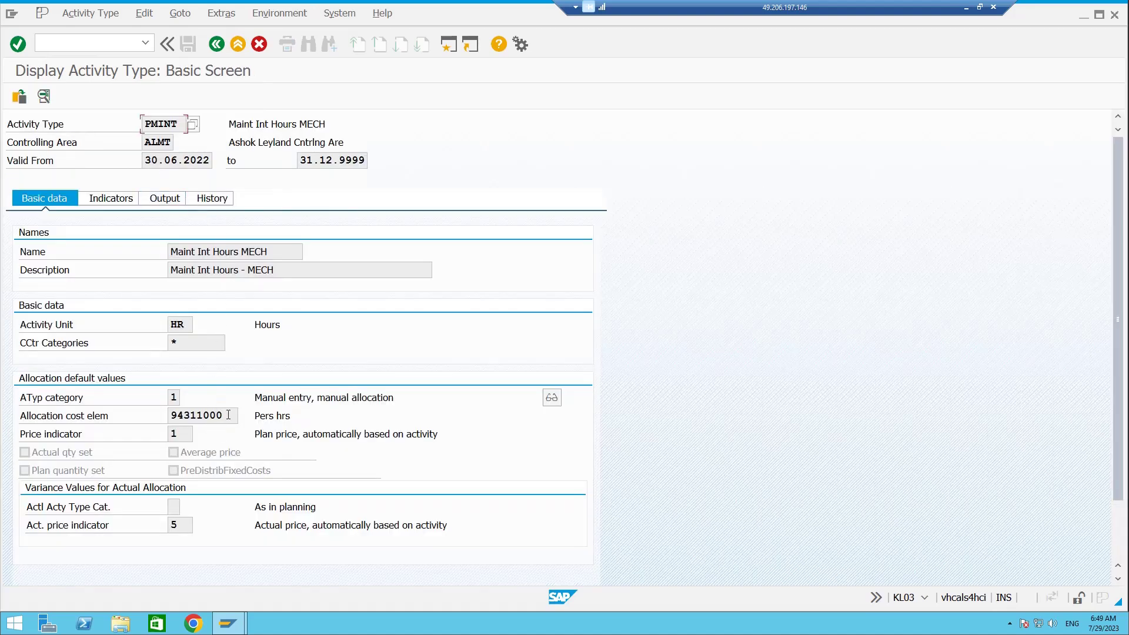
double_click(182, 412)
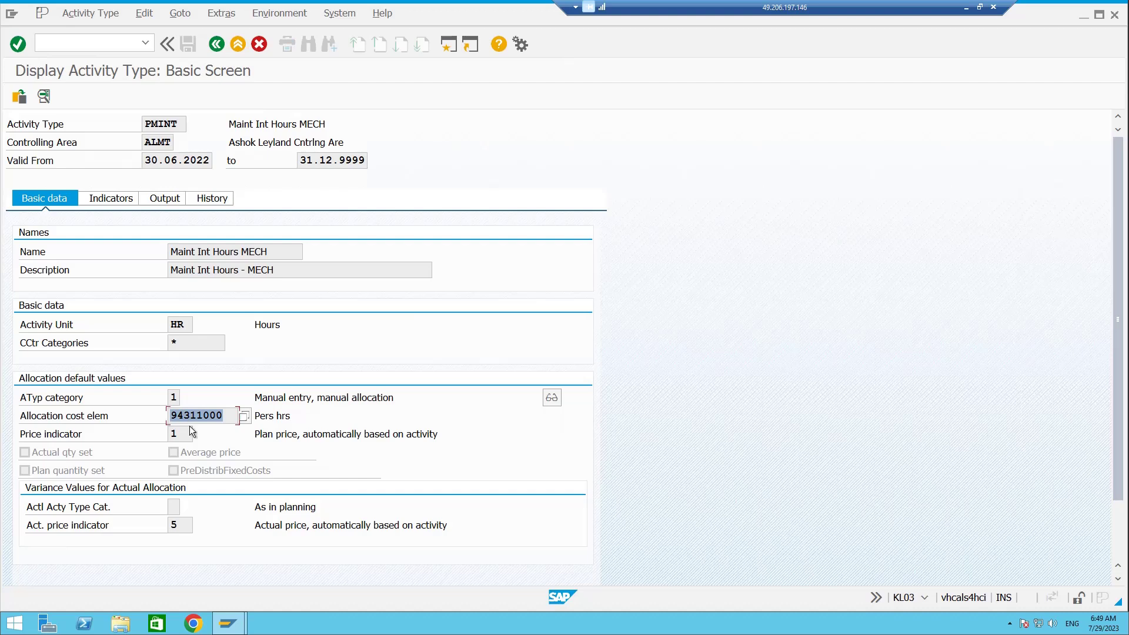
drag(228, 416, 182, 415)
Step: Bring the activity type window back and enter transaction /nKB21N
click(240, 617)
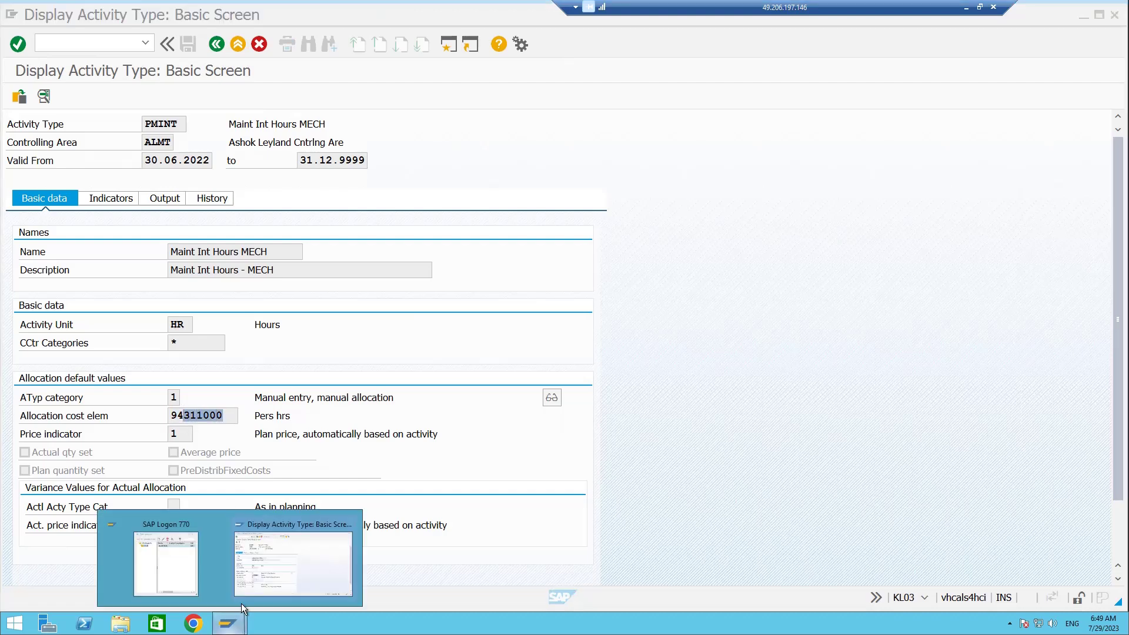
click(244, 509)
click(107, 41)
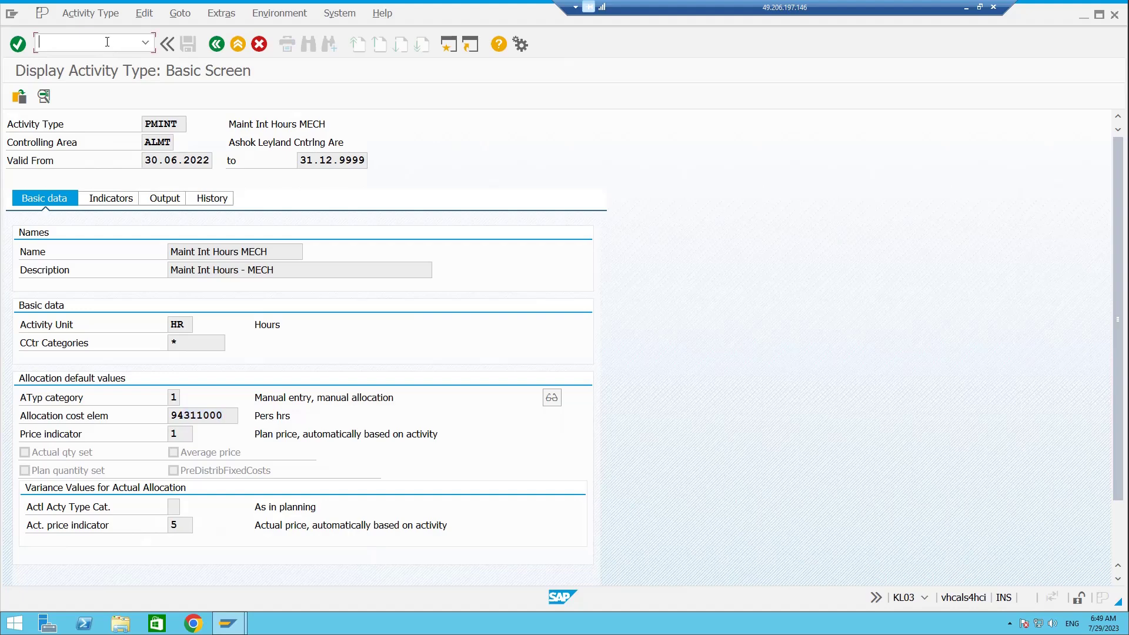
text(/nKB21N)
key(Return)
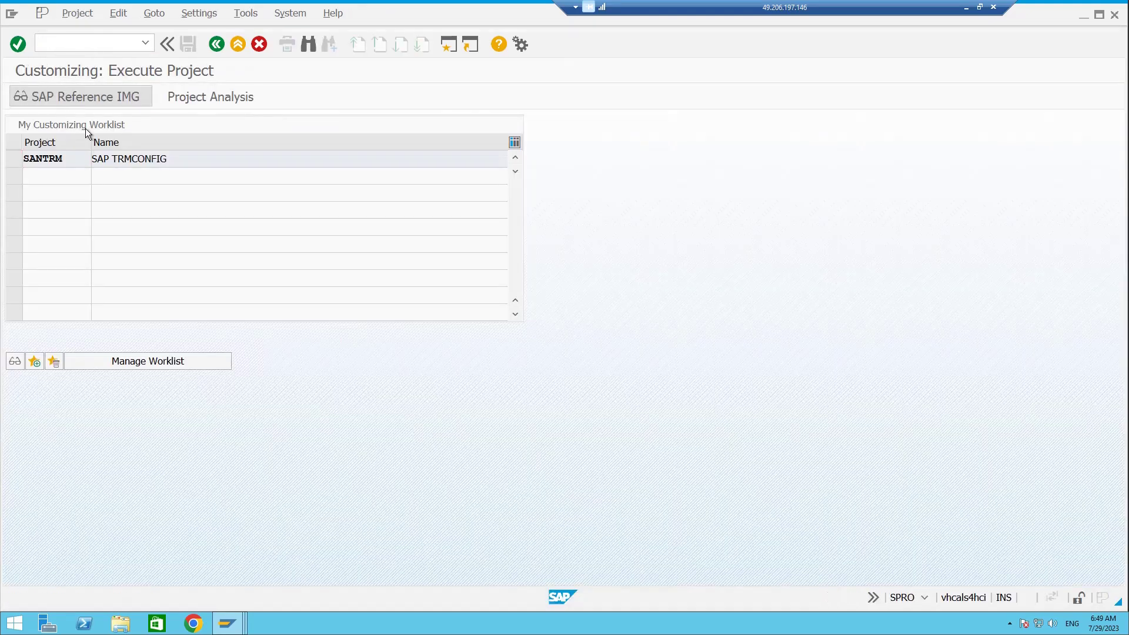
Step: Navigate the IMG to Settings for Display of Costs and run Assign Cost Elements to Value Categories
key(F5)
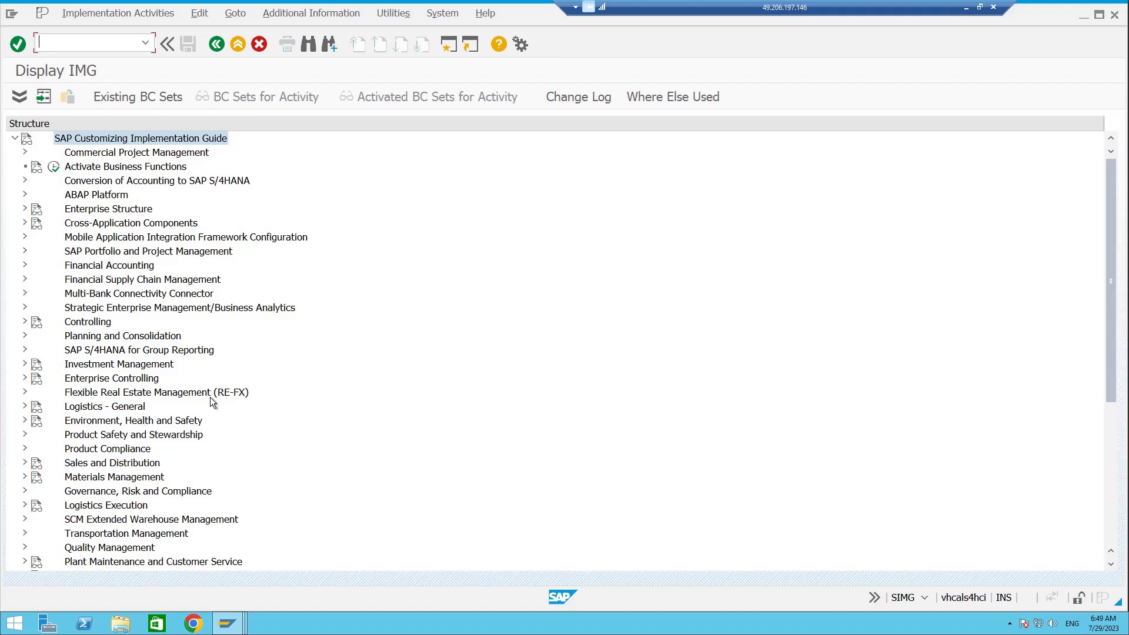
scroll(366, 387, down, 6)
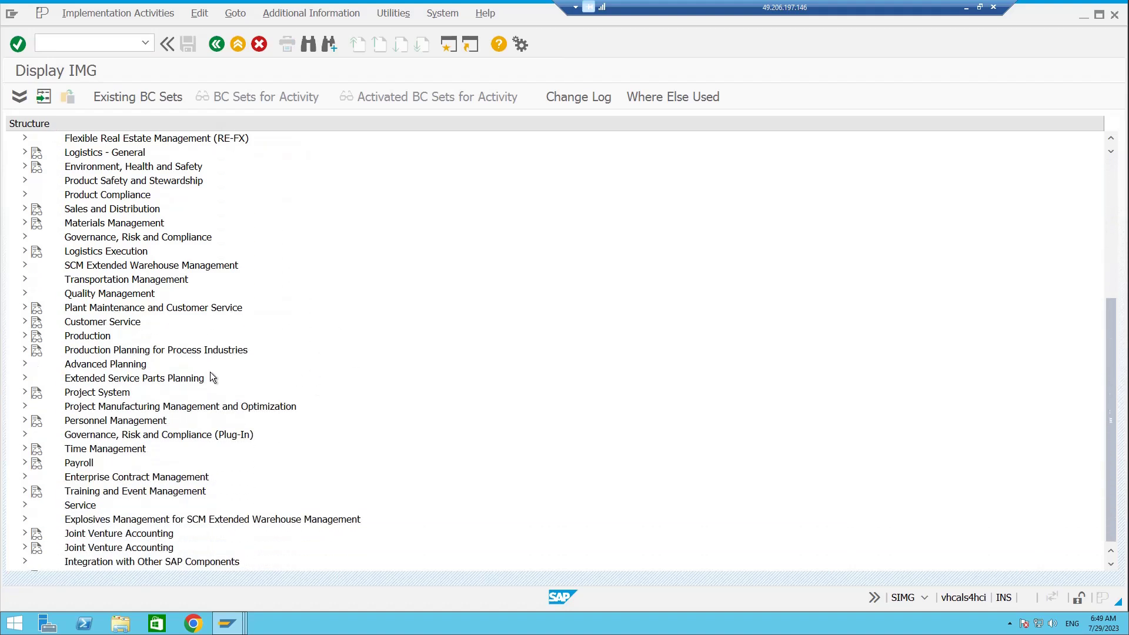
click(24, 308)
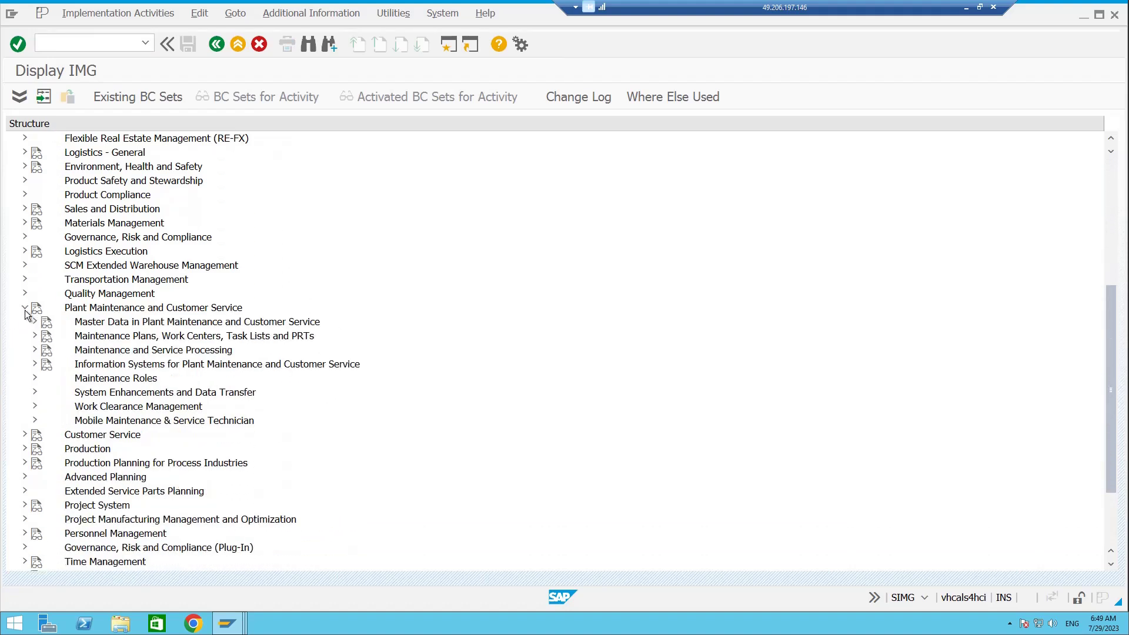
click(34, 350)
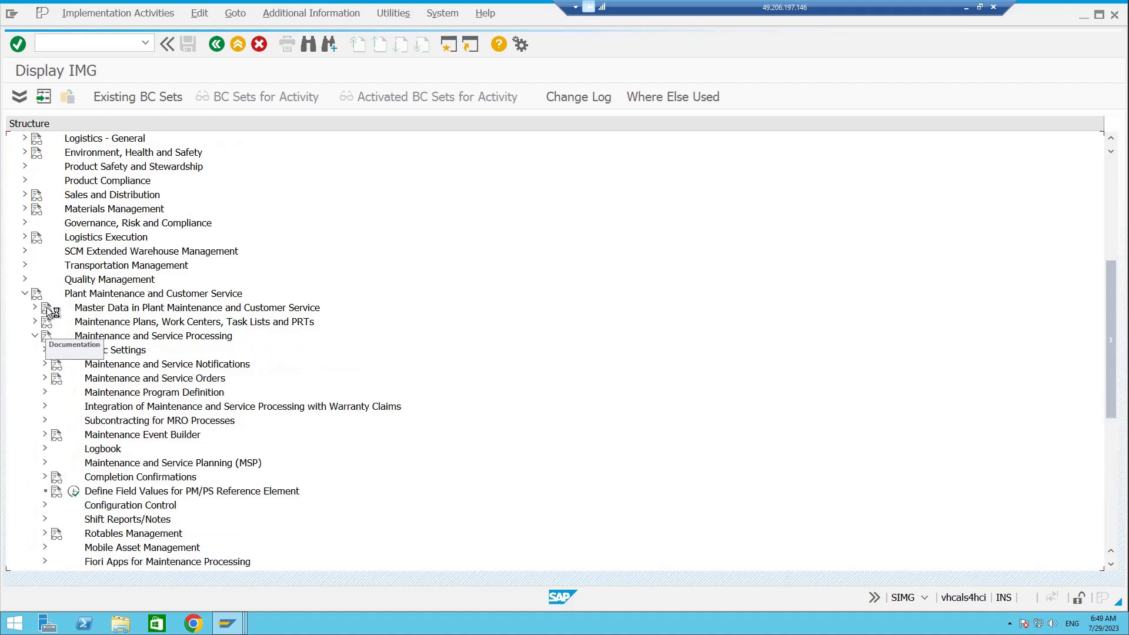
click(45, 350)
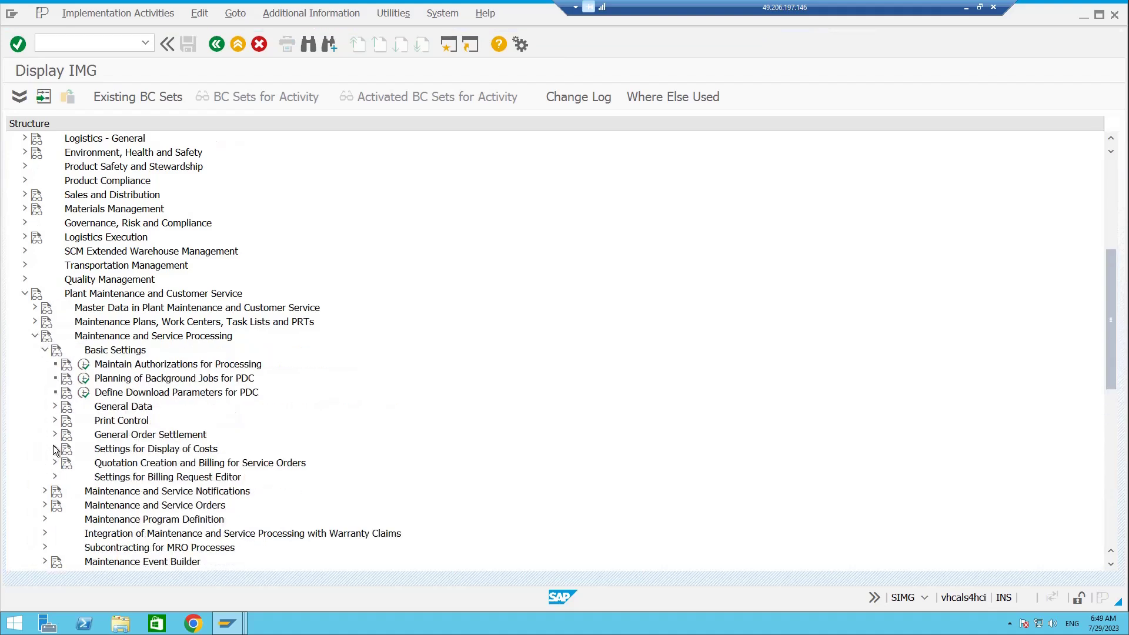
click(55, 435)
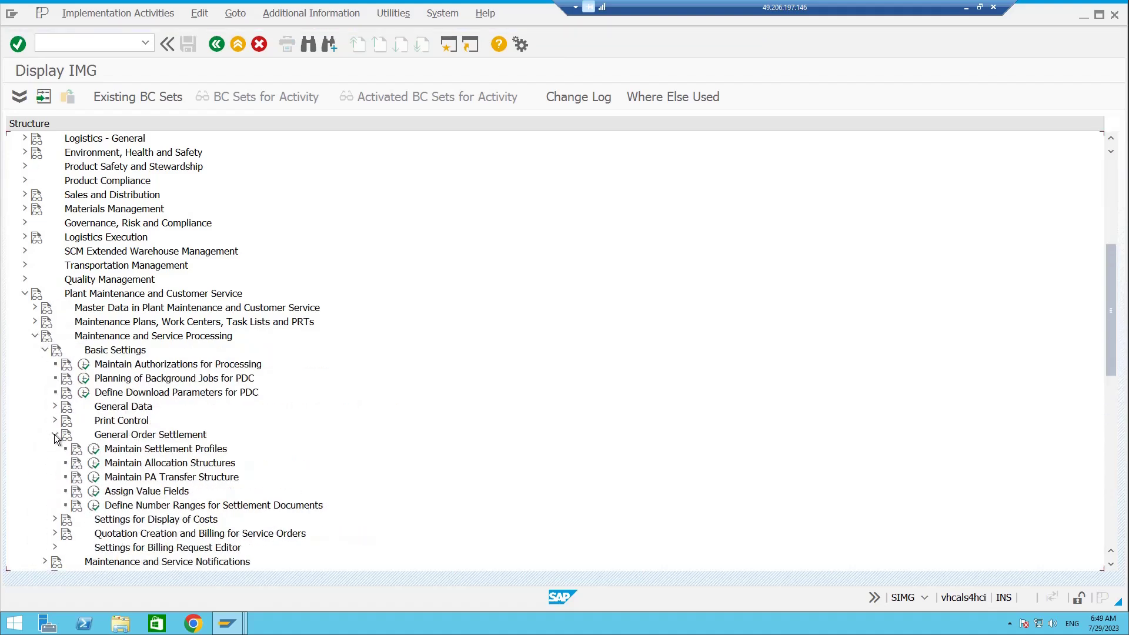
click(54, 435)
click(55, 450)
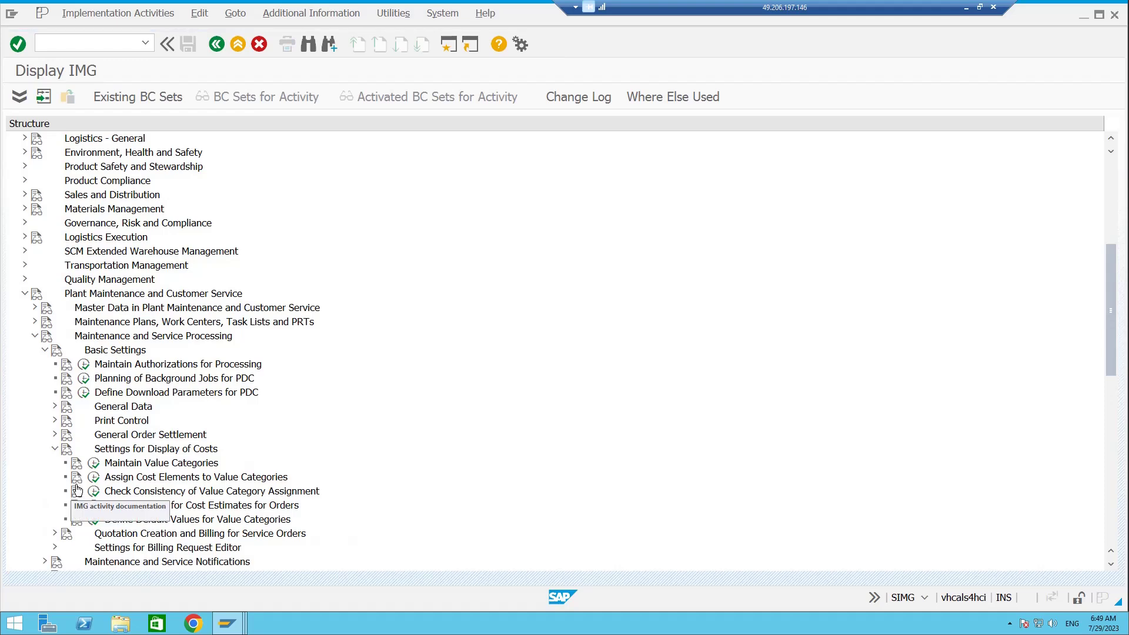
click(94, 478)
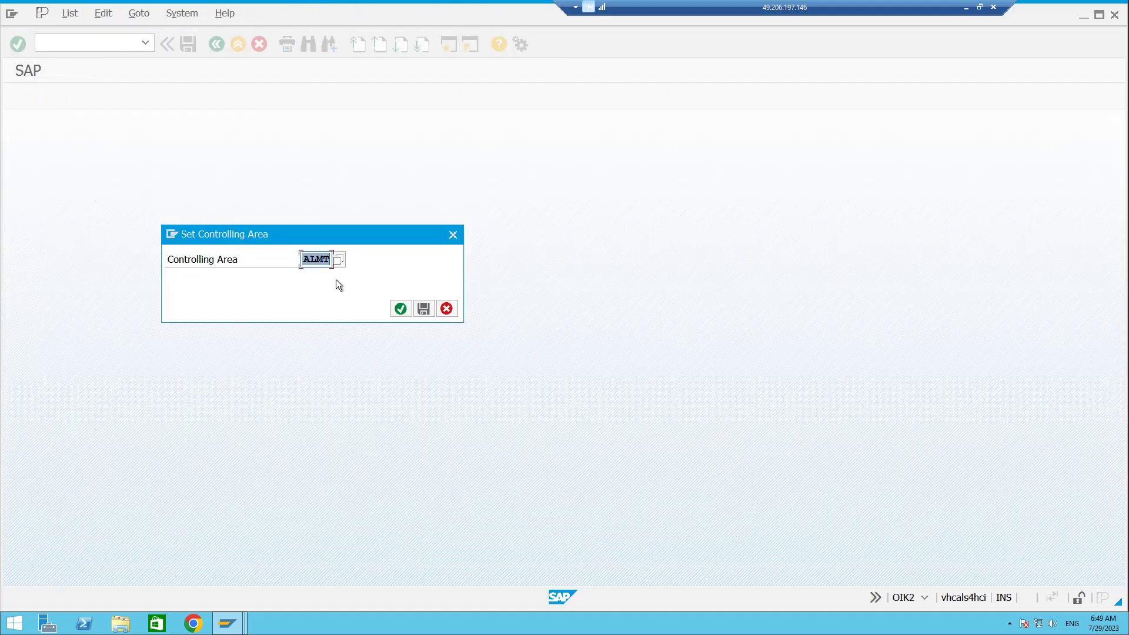
Step: Open YB1's details for ALMT and compare its 94311000 with PMINT's allocation cost element
key(Return)
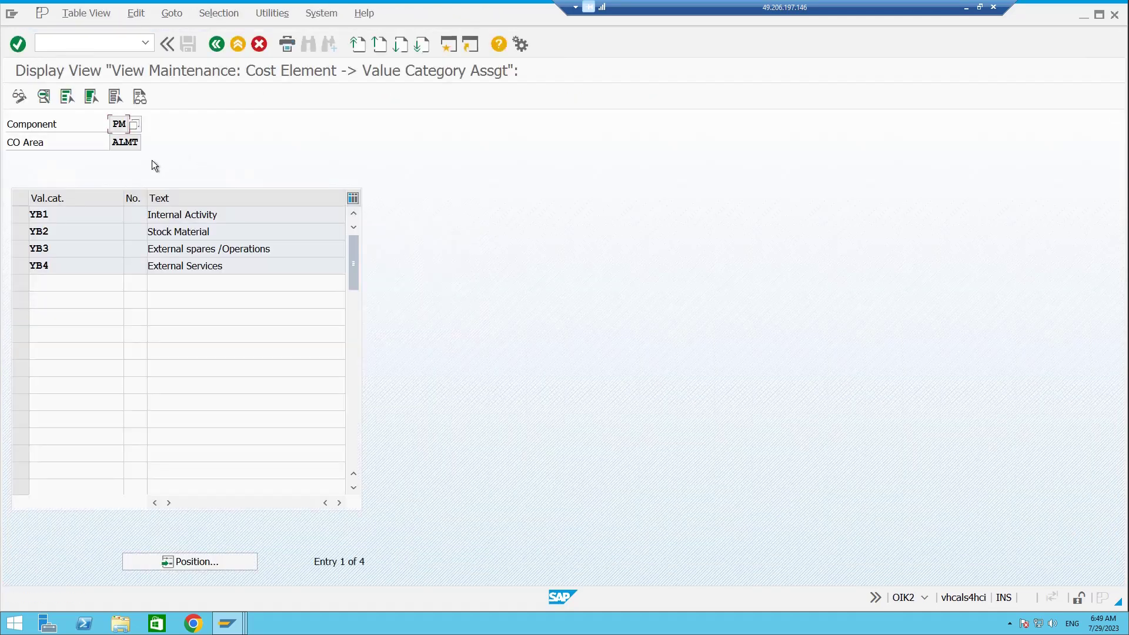
double_click(183, 214)
double_click(181, 255)
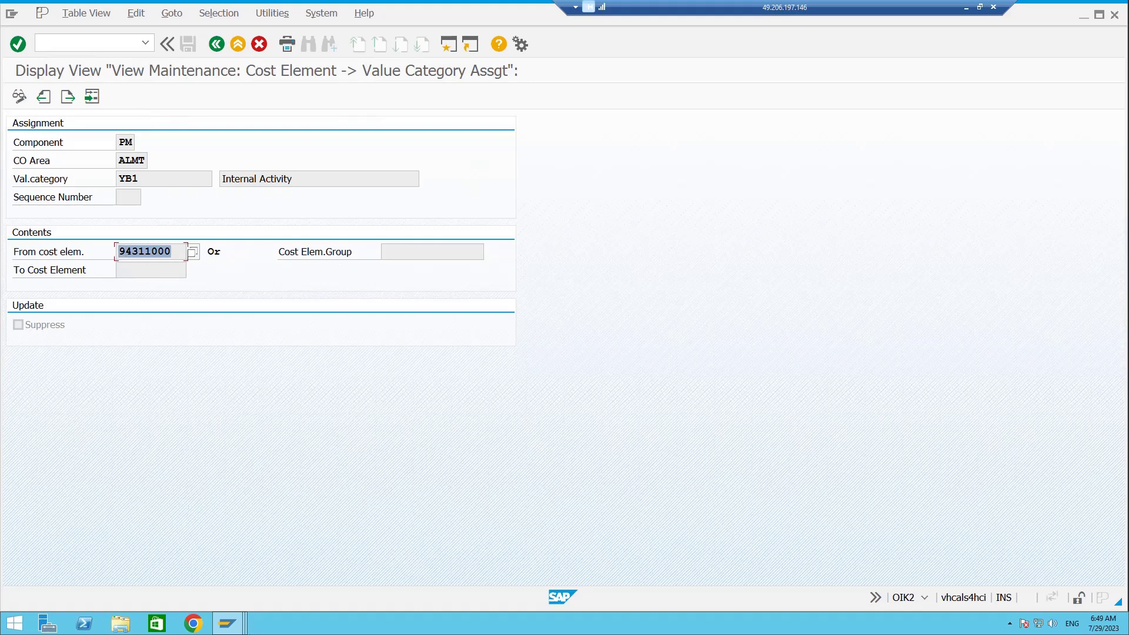
click(227, 624)
click(249, 580)
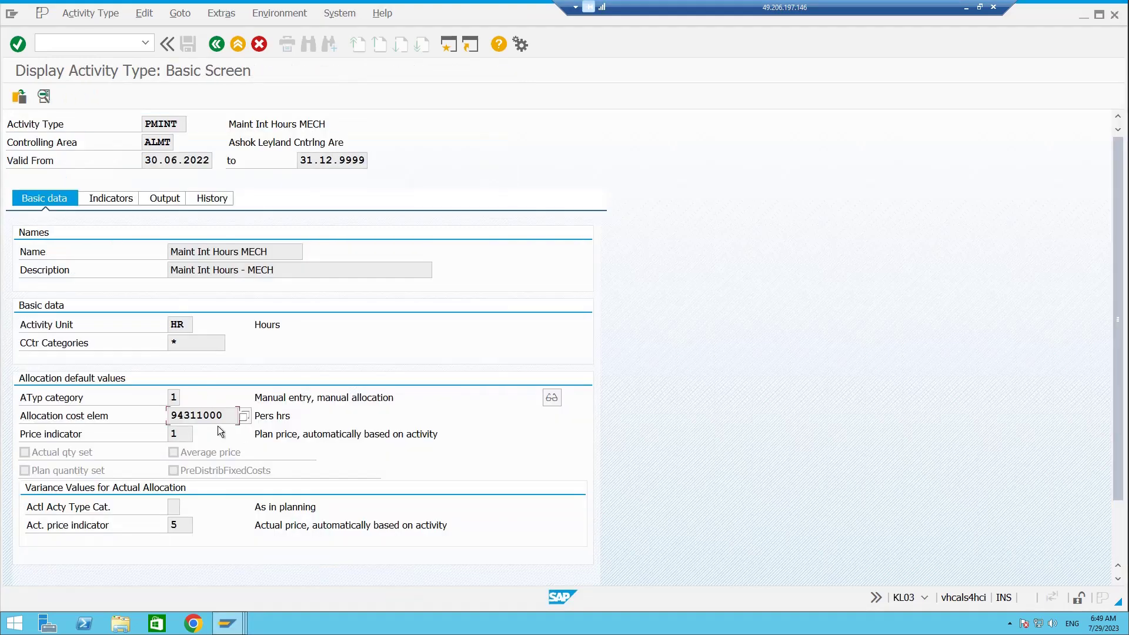
drag(223, 415, 159, 416)
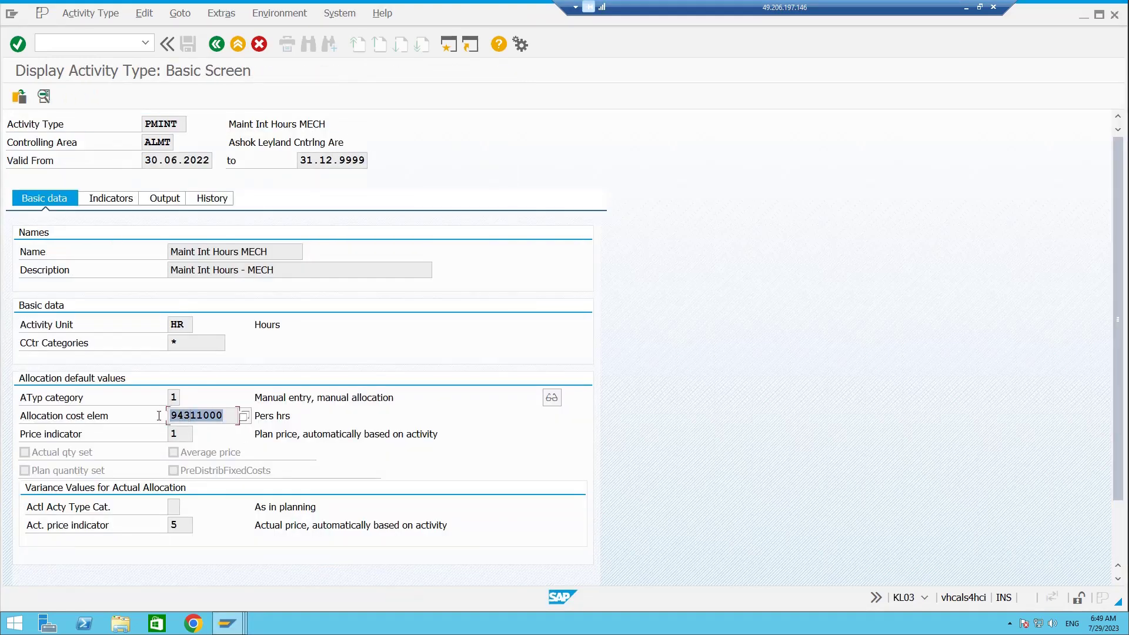
click(230, 624)
click(308, 578)
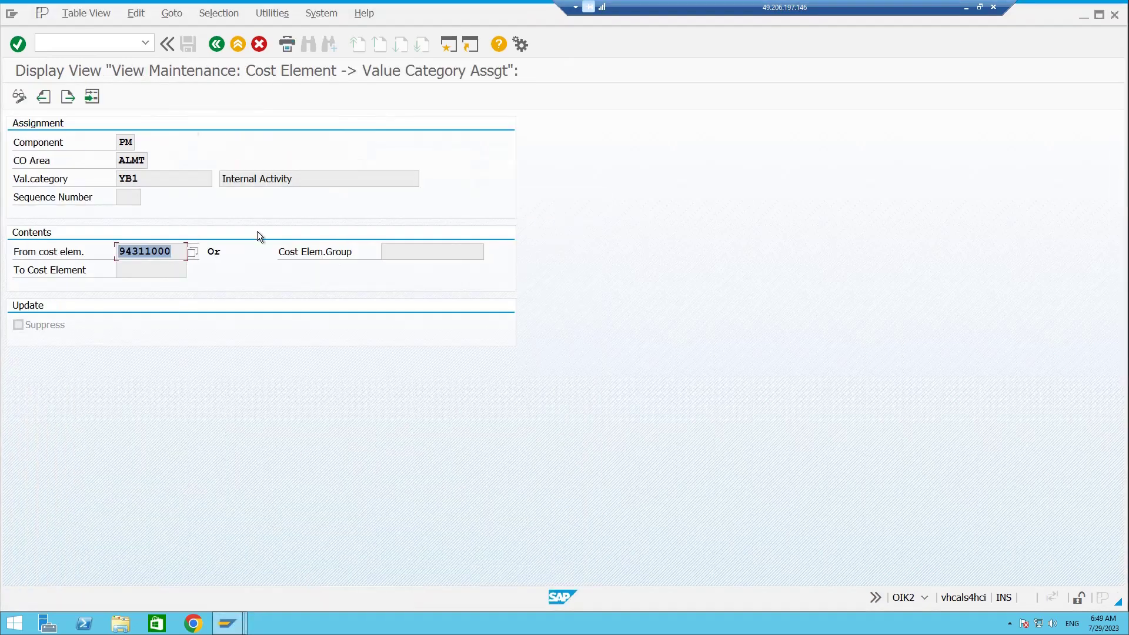
click(210, 43)
Step: Check YB2 Stock Material's cost element range 13100000 to 51700000, then return to the list
double_click(203, 231)
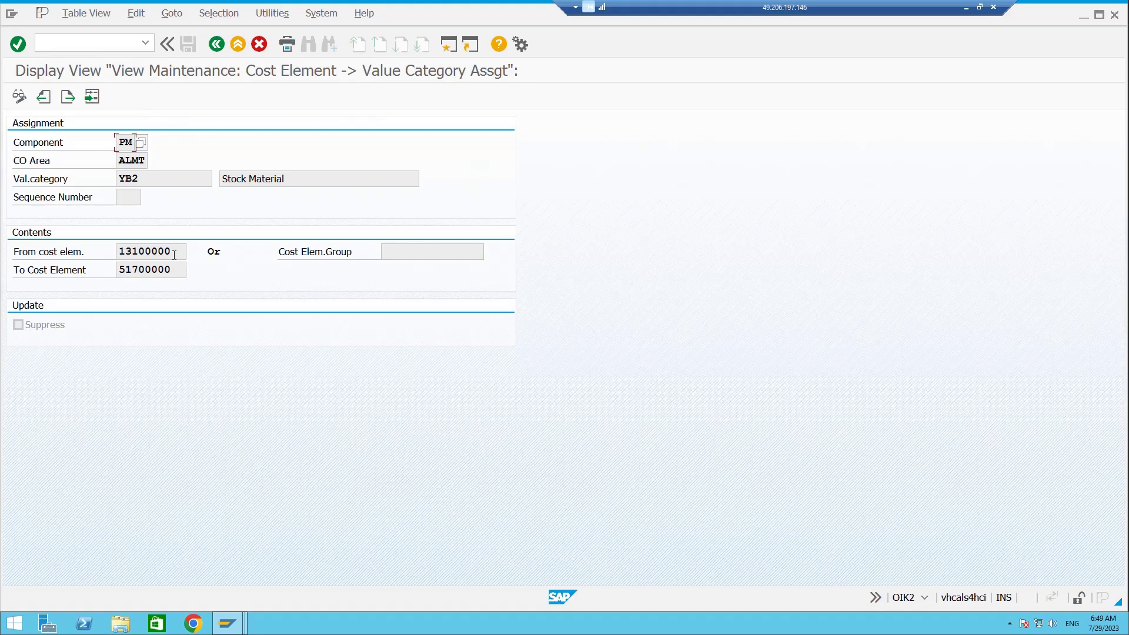
drag(174, 254, 119, 257)
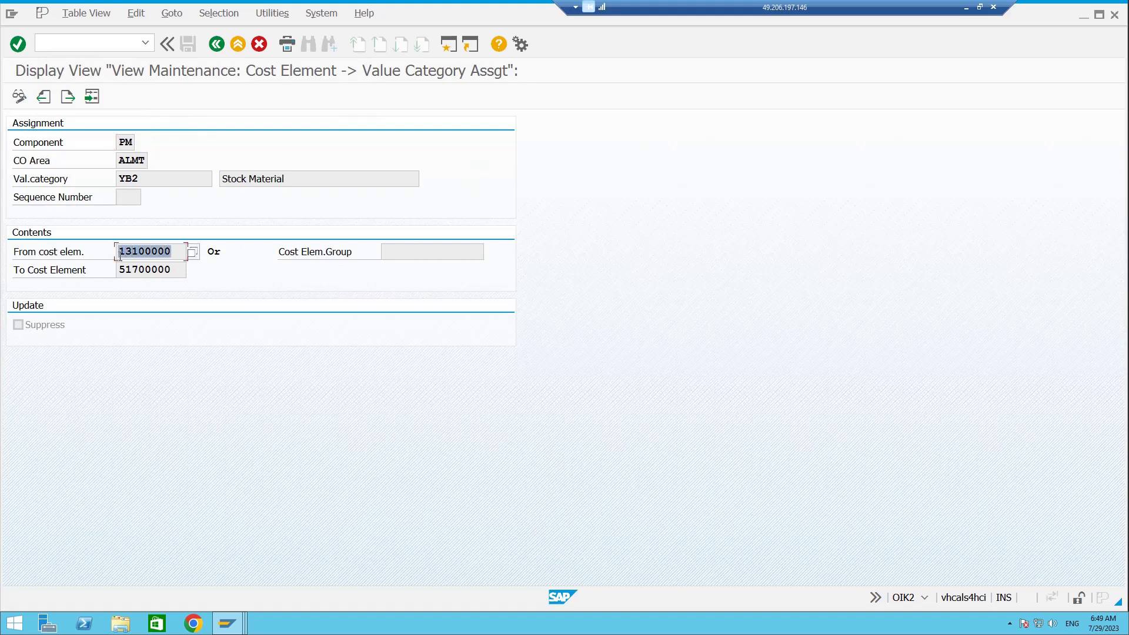
click(397, 247)
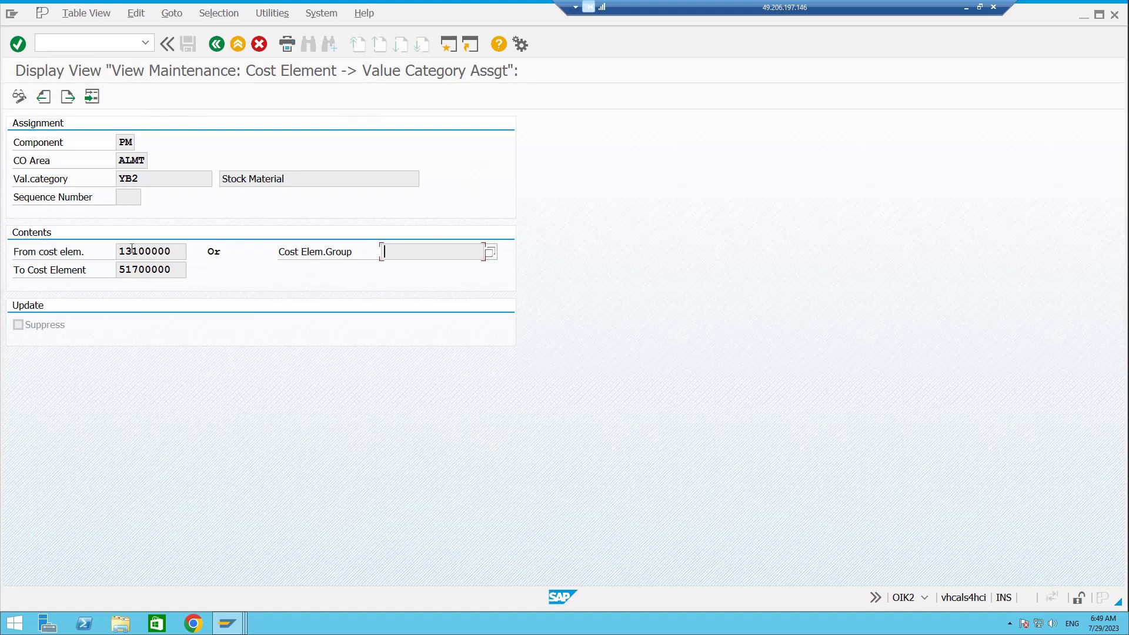
drag(171, 250, 116, 250)
drag(173, 271, 121, 270)
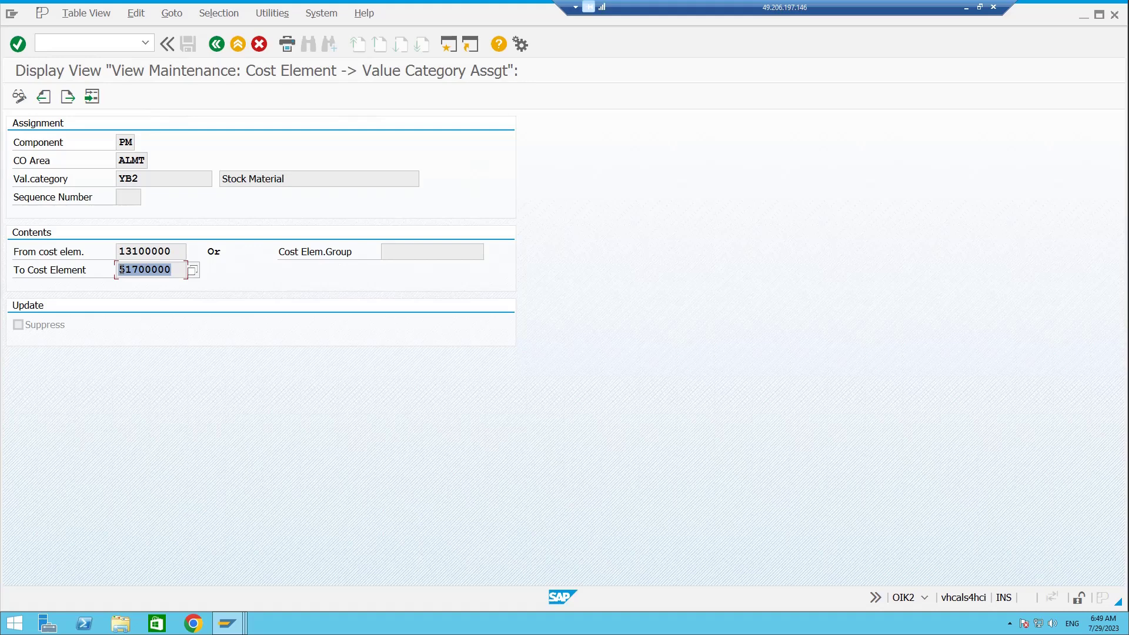
drag(176, 249, 120, 251)
drag(179, 270, 119, 272)
drag(174, 252, 108, 246)
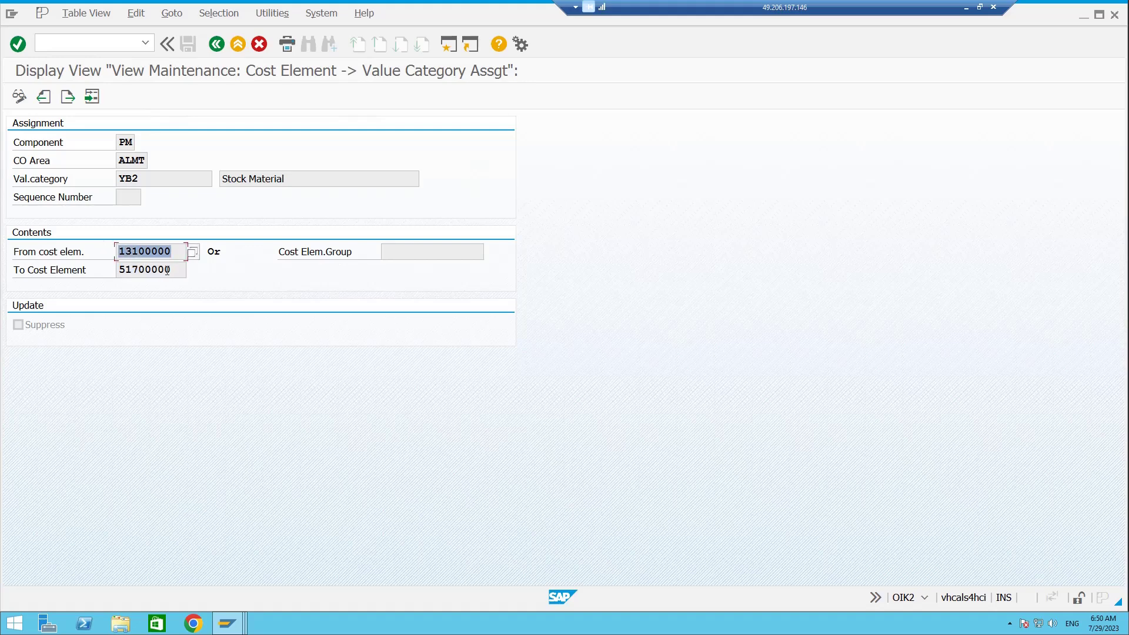
drag(174, 270, 120, 264)
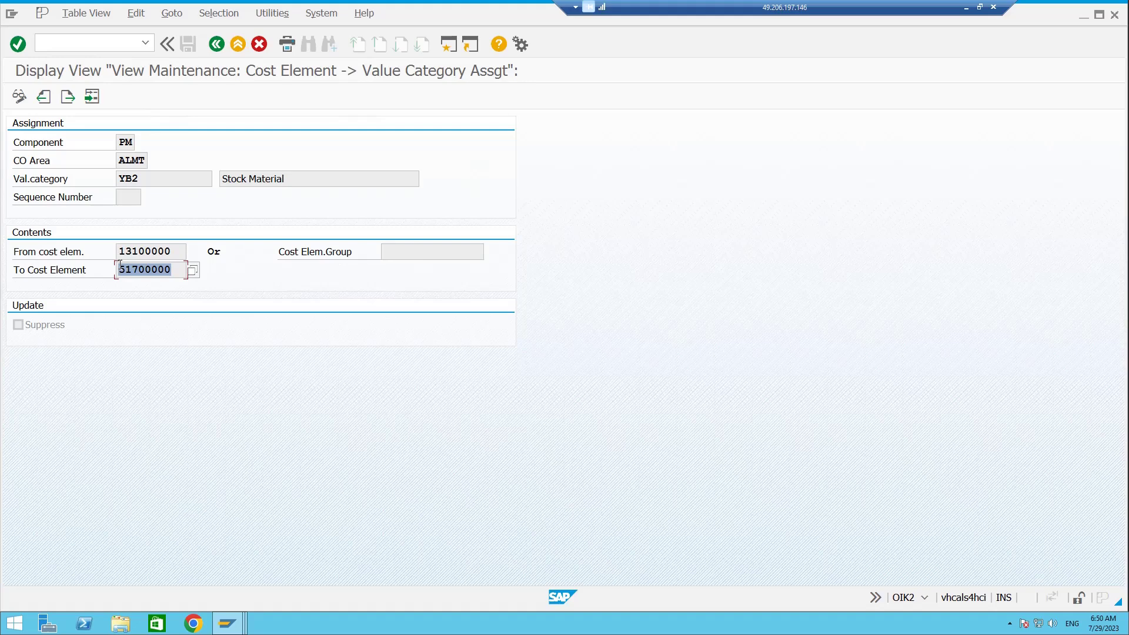
drag(287, 179, 215, 171)
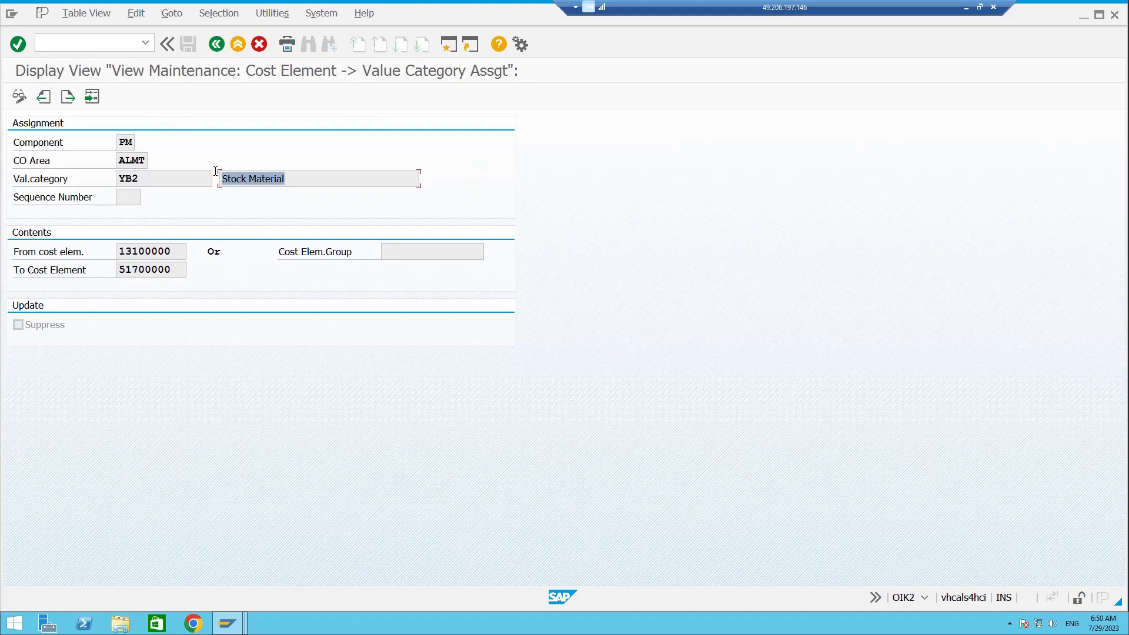
click(221, 41)
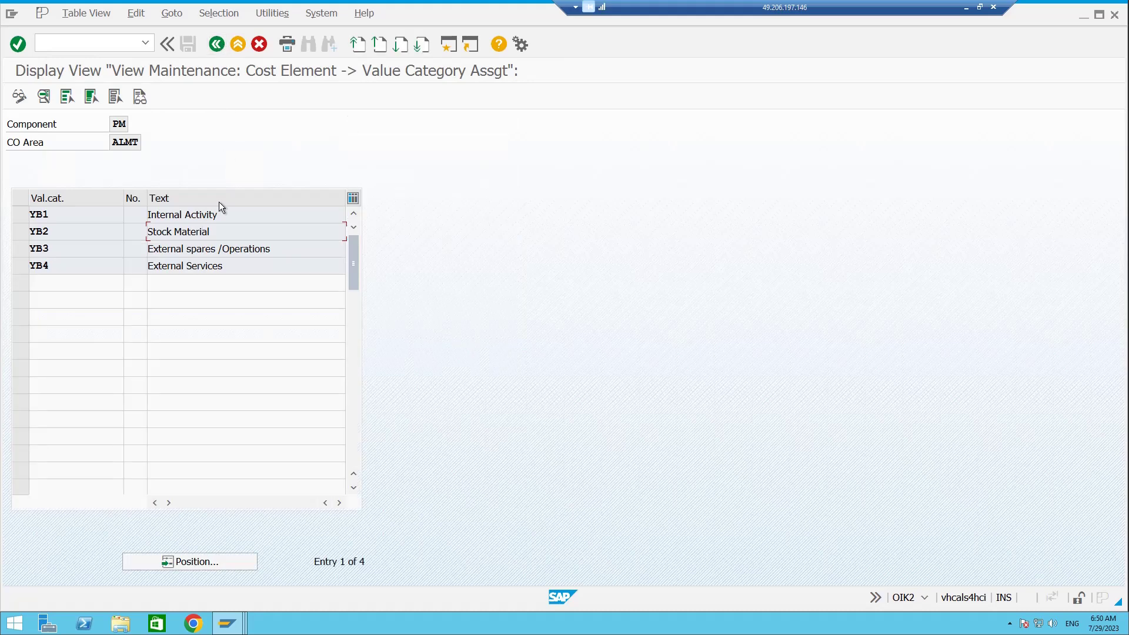
Step: Check YB3's cost element 61002000 and YB4's cost element 65008000
double_click(194, 255)
drag(142, 244, 116, 243)
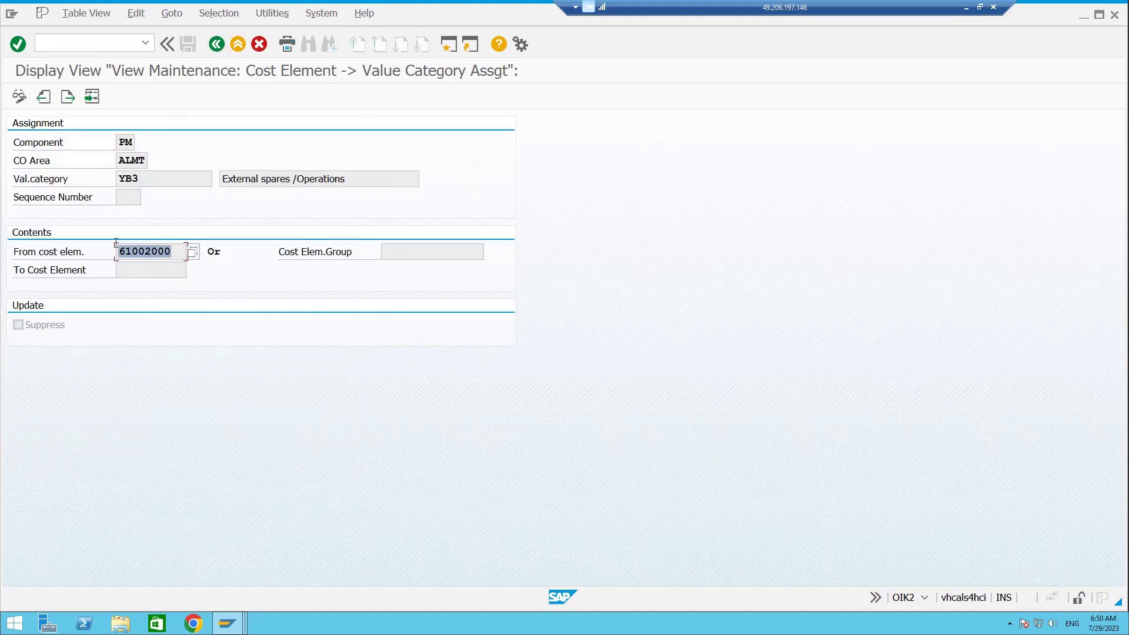
click(214, 43)
double_click(187, 269)
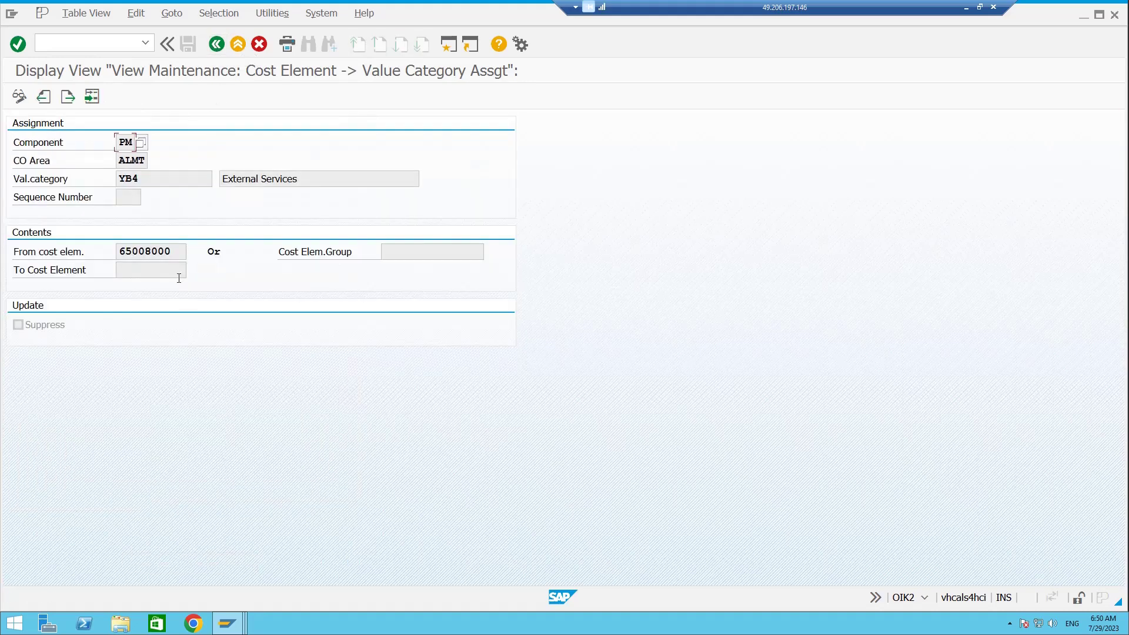
drag(172, 252, 117, 242)
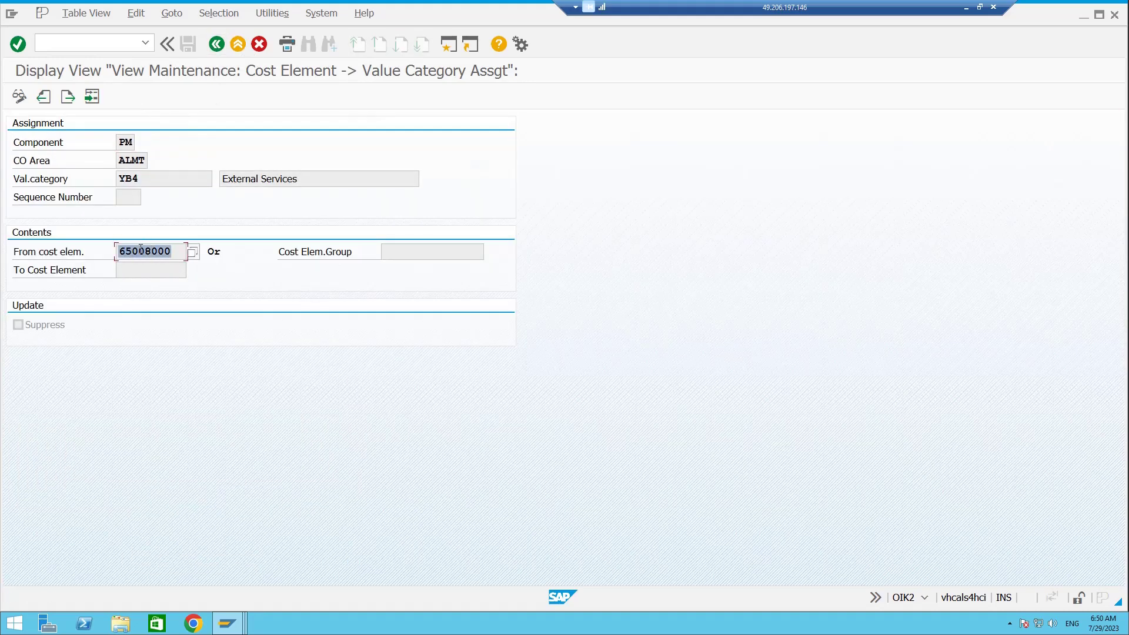
click(214, 44)
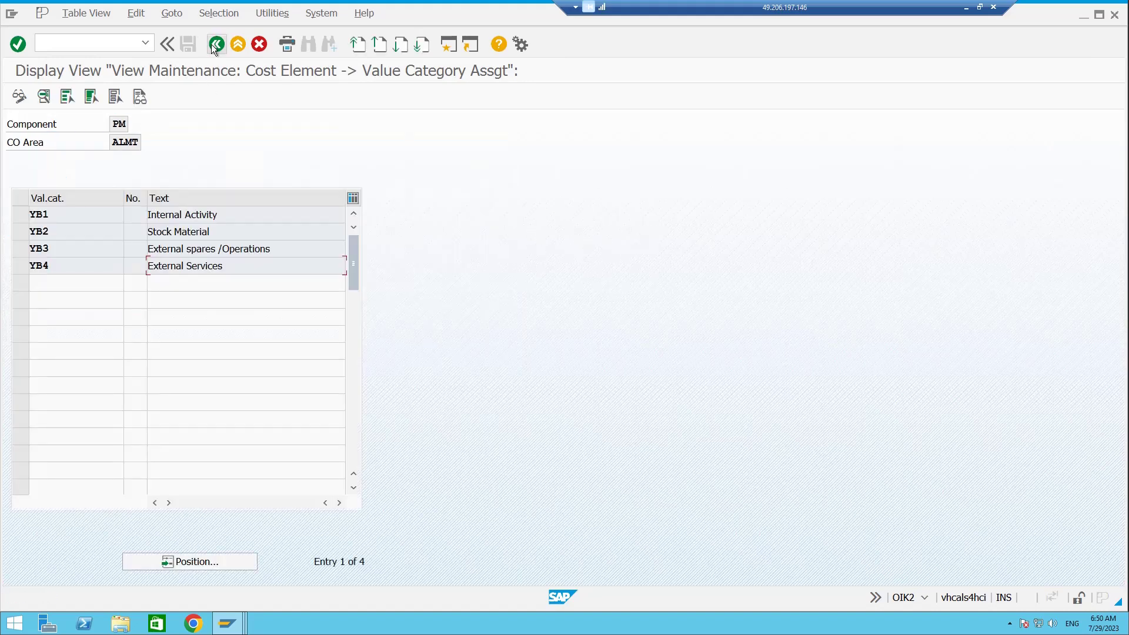
Step: Leave the assignment table for the IMG and minimise SAP to show the PowerPoint slide
click(214, 44)
scroll(330, 327, down, 5)
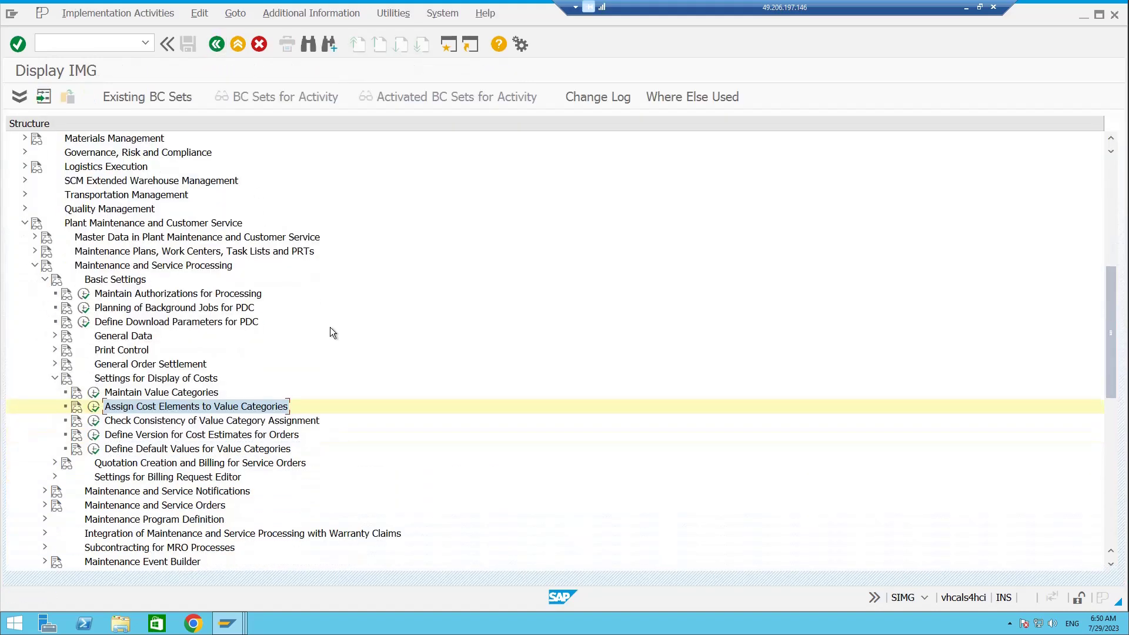
scroll(330, 327, down, 1)
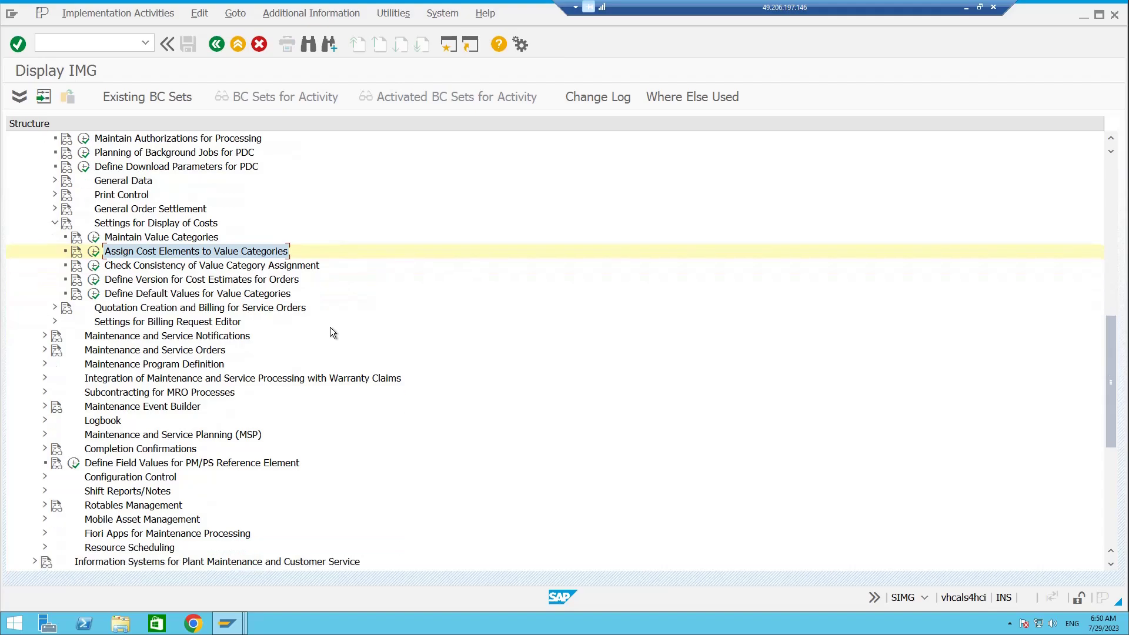
click(966, 7)
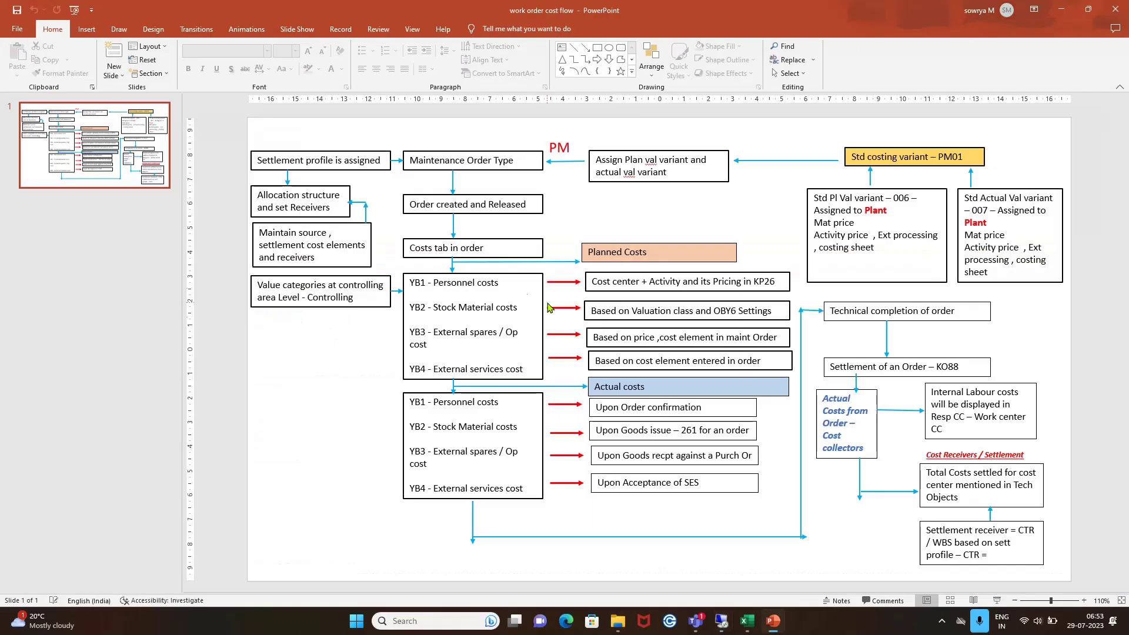
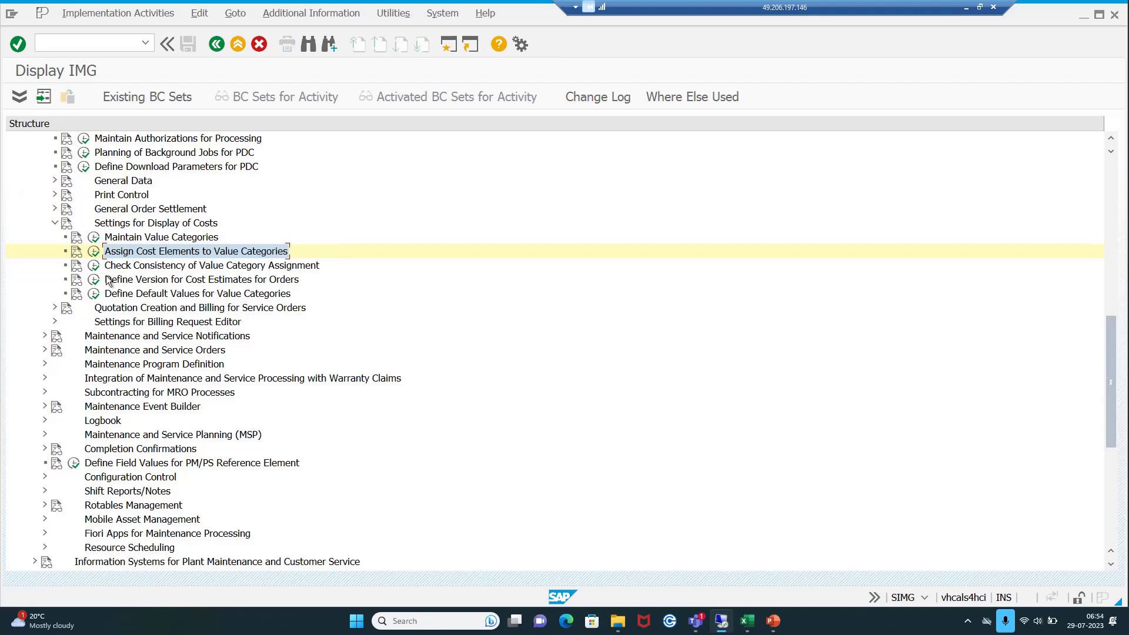
Step: Run Assign Cost Elements to Value Categories, confirm the controlling area, and open YB1's details
click(95, 252)
click(401, 309)
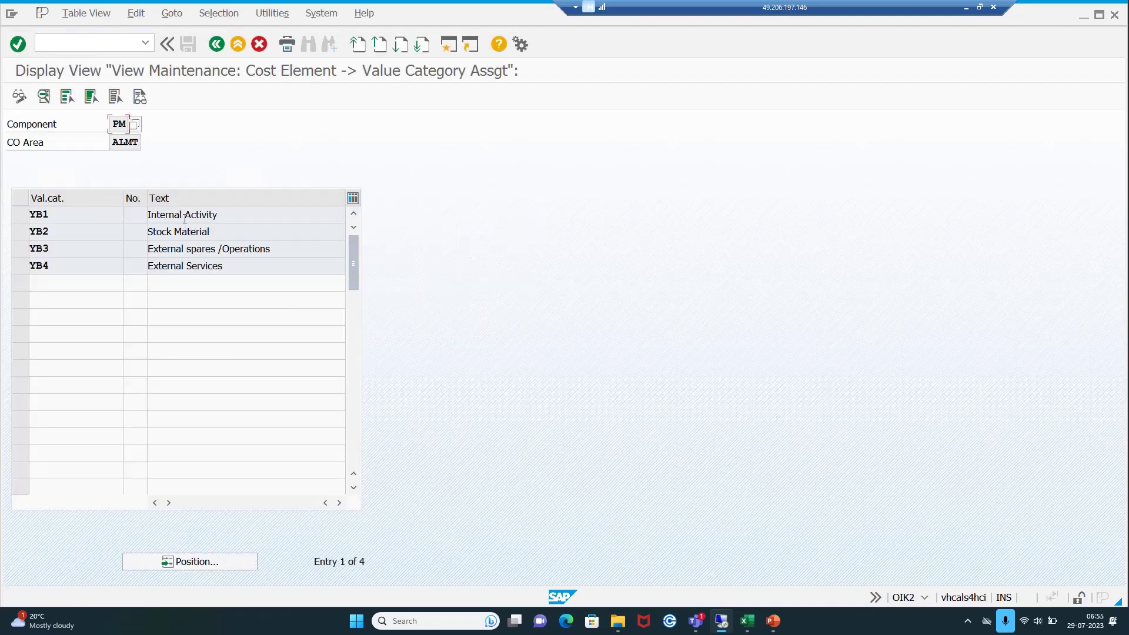
double_click(184, 217)
Step: Point out cost element 94311000 and Internal Activity, then search cost element groups for YCOA
drag(177, 252, 117, 251)
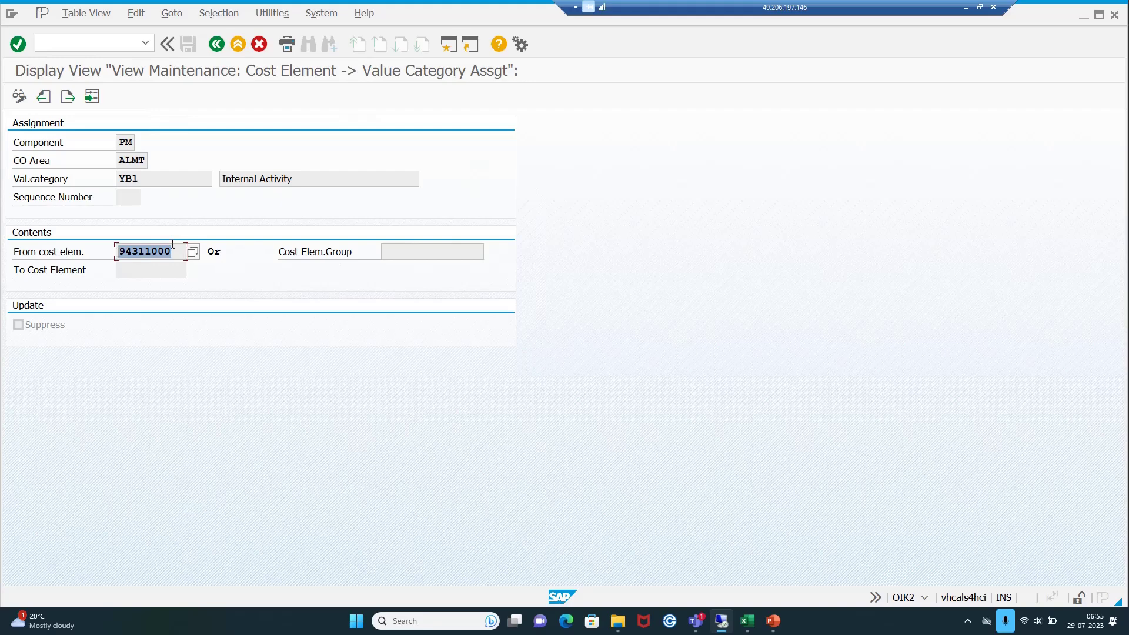
drag(173, 246, 117, 236)
drag(293, 182, 220, 180)
drag(176, 247, 116, 249)
drag(293, 179, 215, 181)
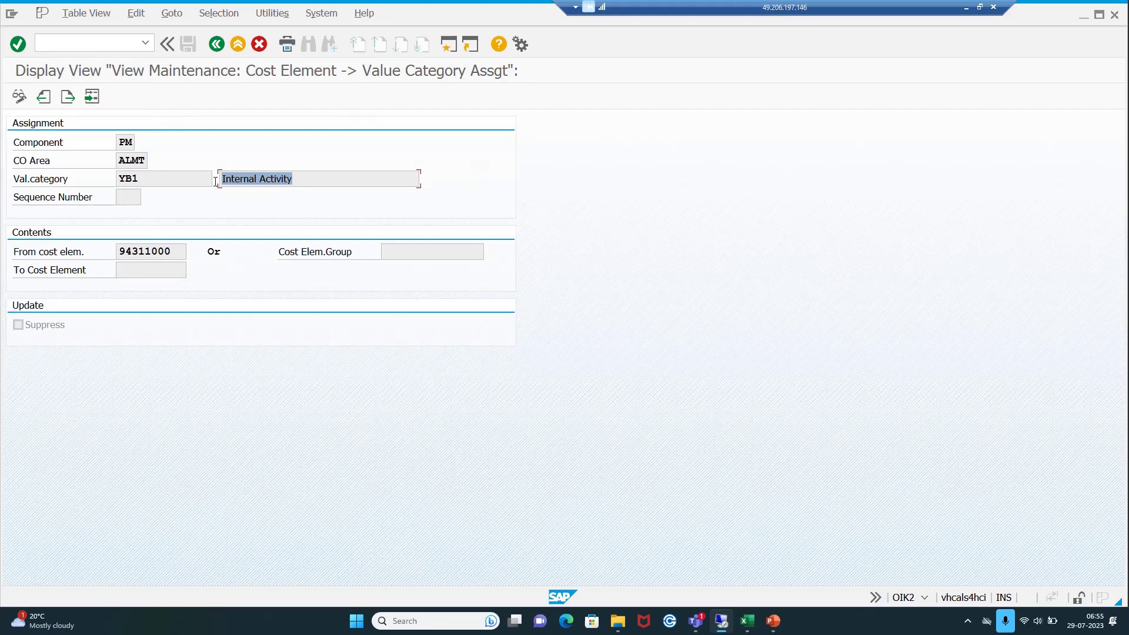
click(470, 253)
click(489, 252)
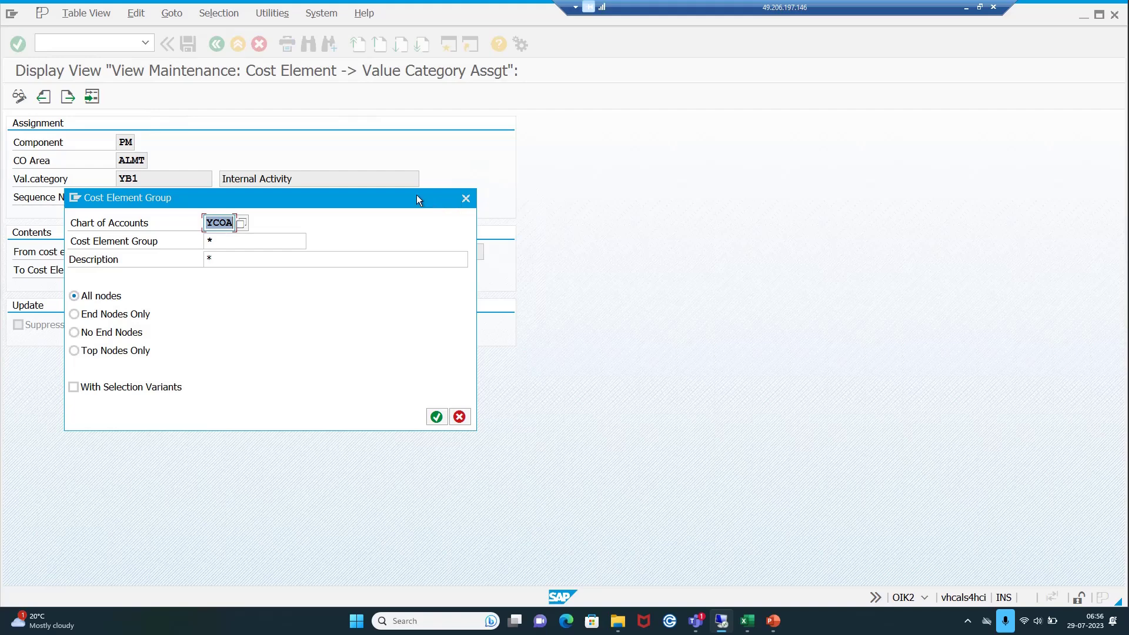
drag(416, 196, 641, 112)
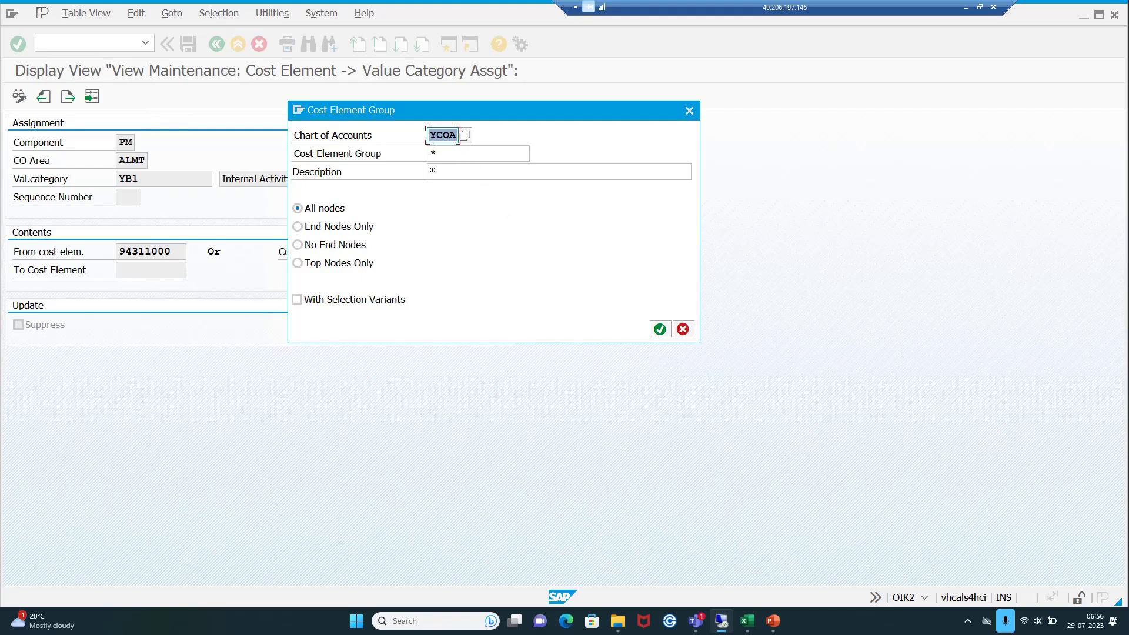
click(659, 330)
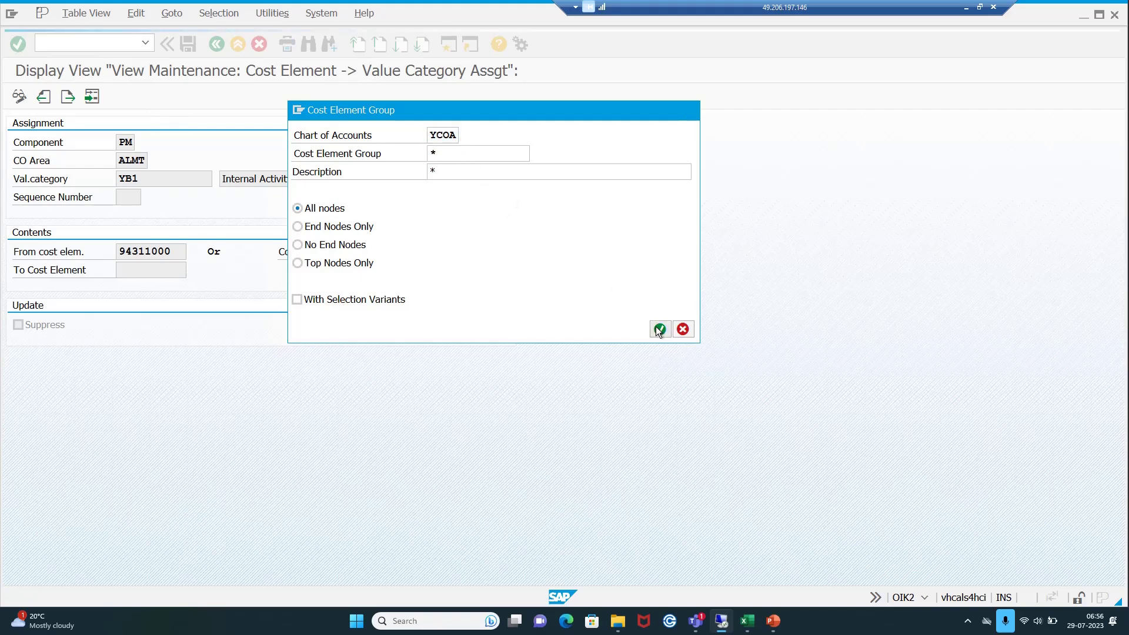
scroll(491, 235, down, 1)
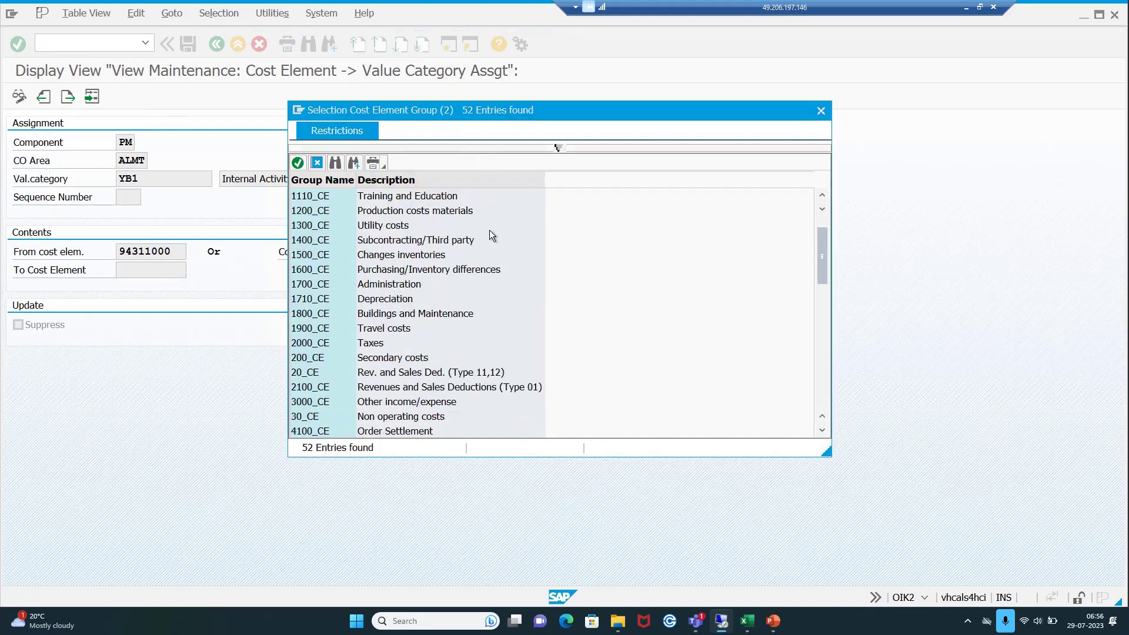
scroll(492, 235, down, 11)
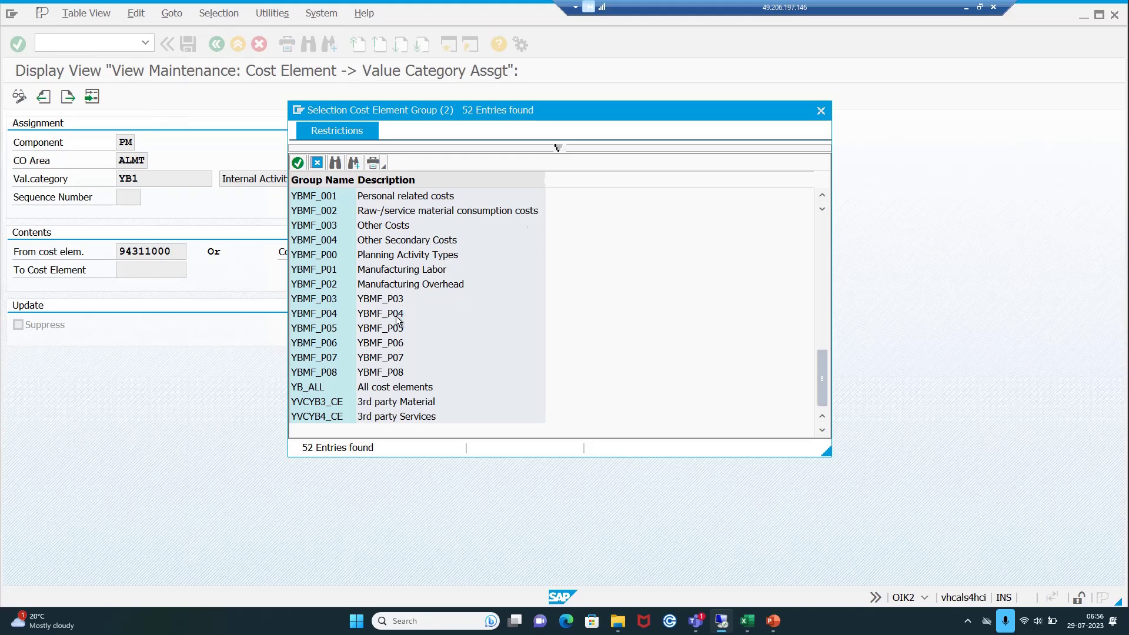
scroll(397, 320, up, 1)
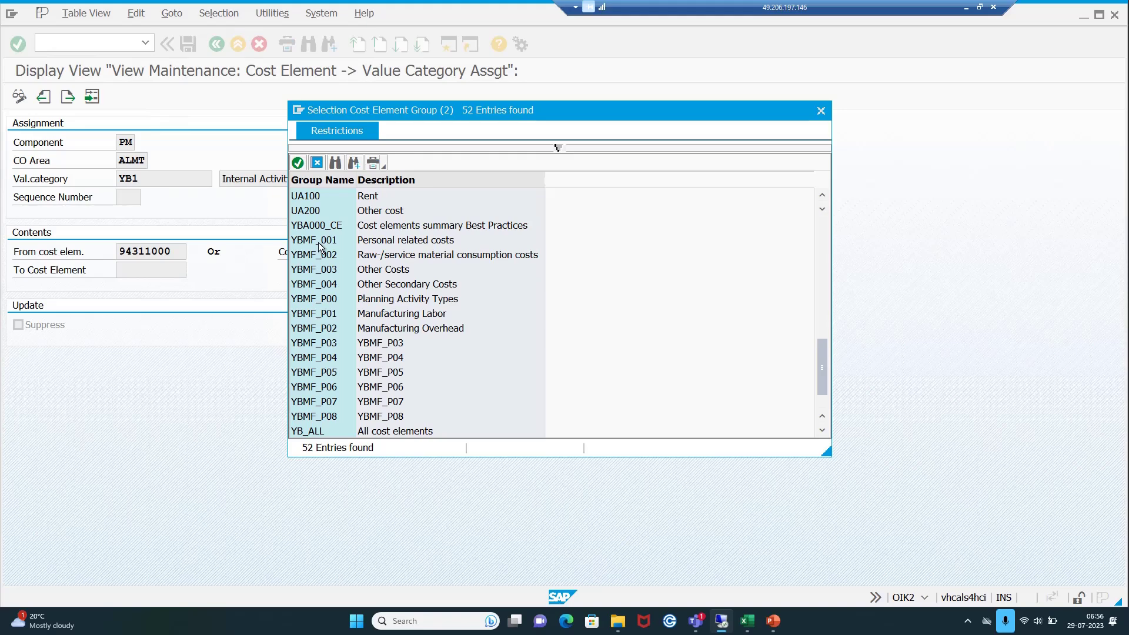
click(319, 257)
click(319, 271)
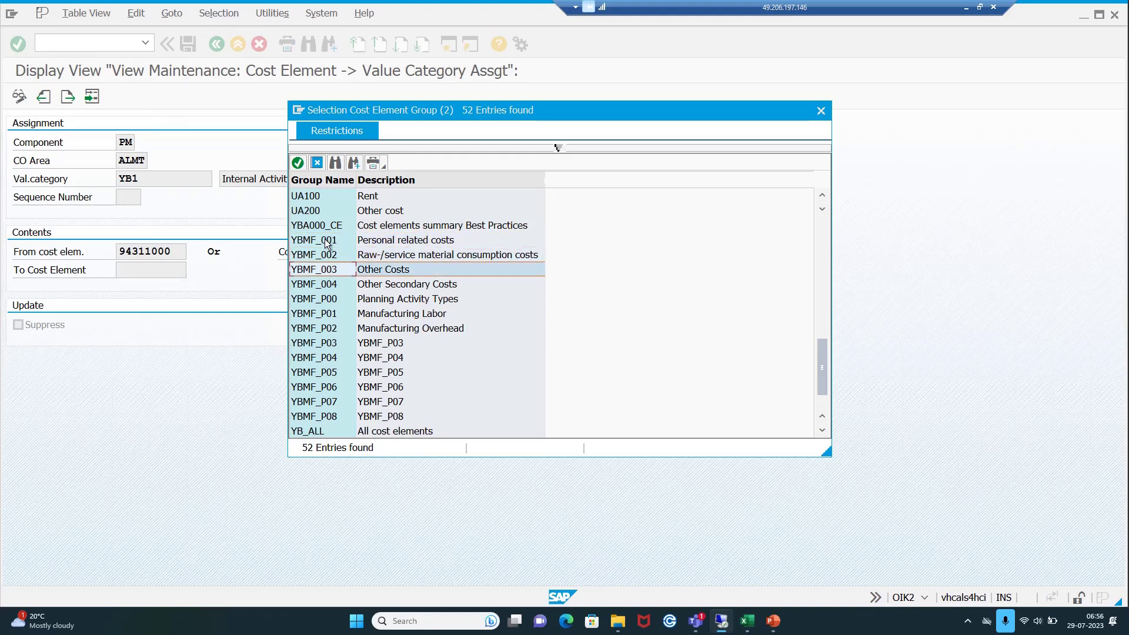
click(328, 245)
click(327, 260)
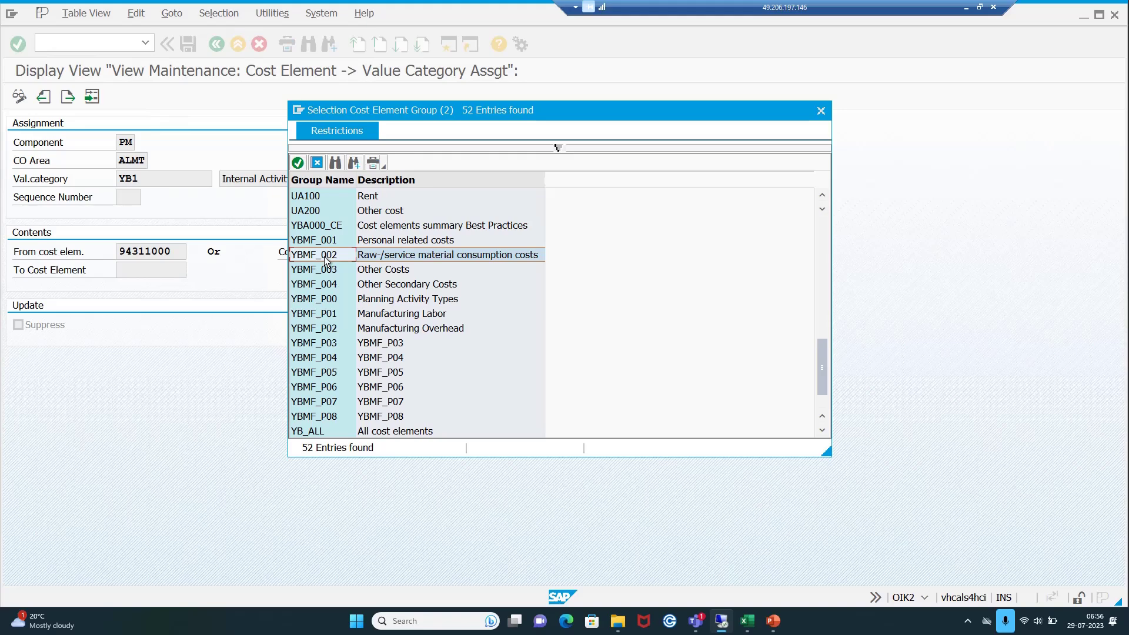
drag(465, 112, 647, 107)
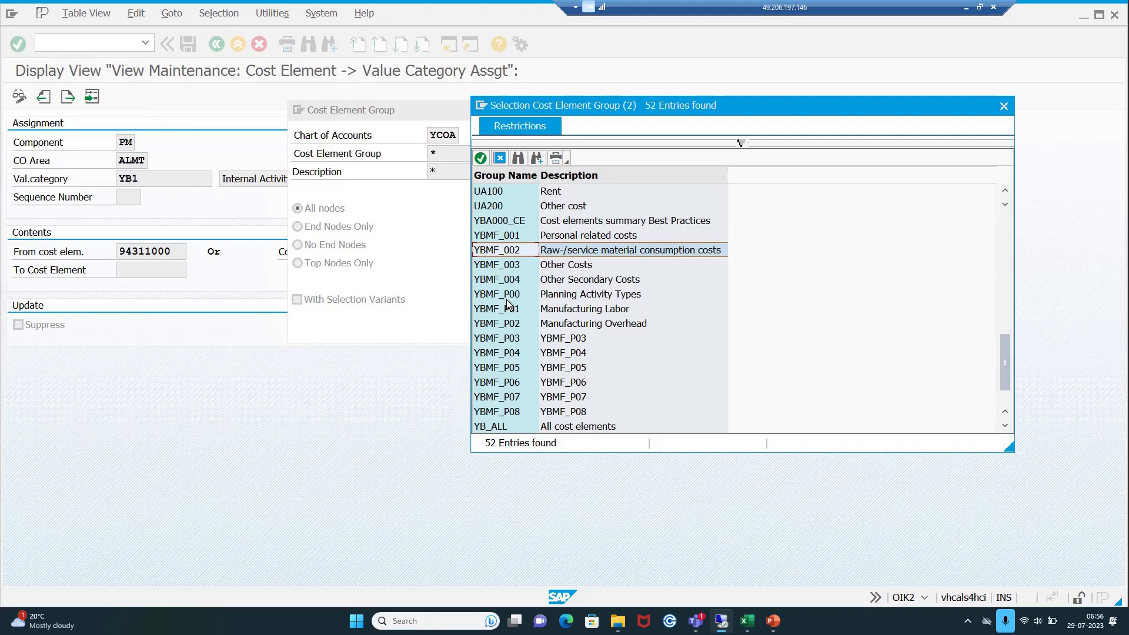
click(504, 240)
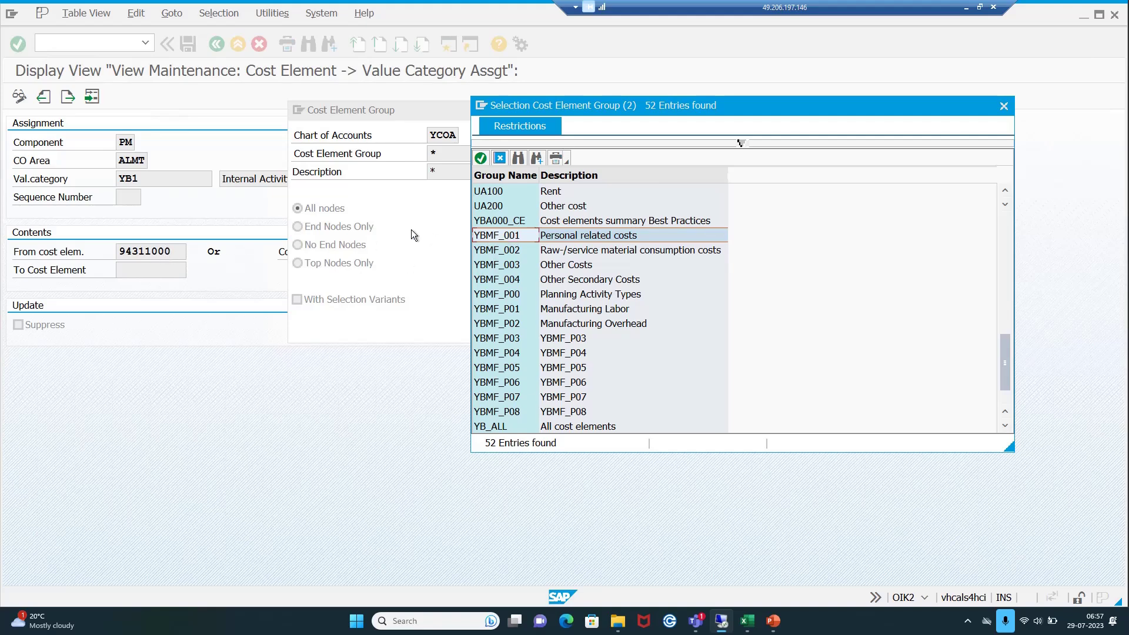
click(1004, 105)
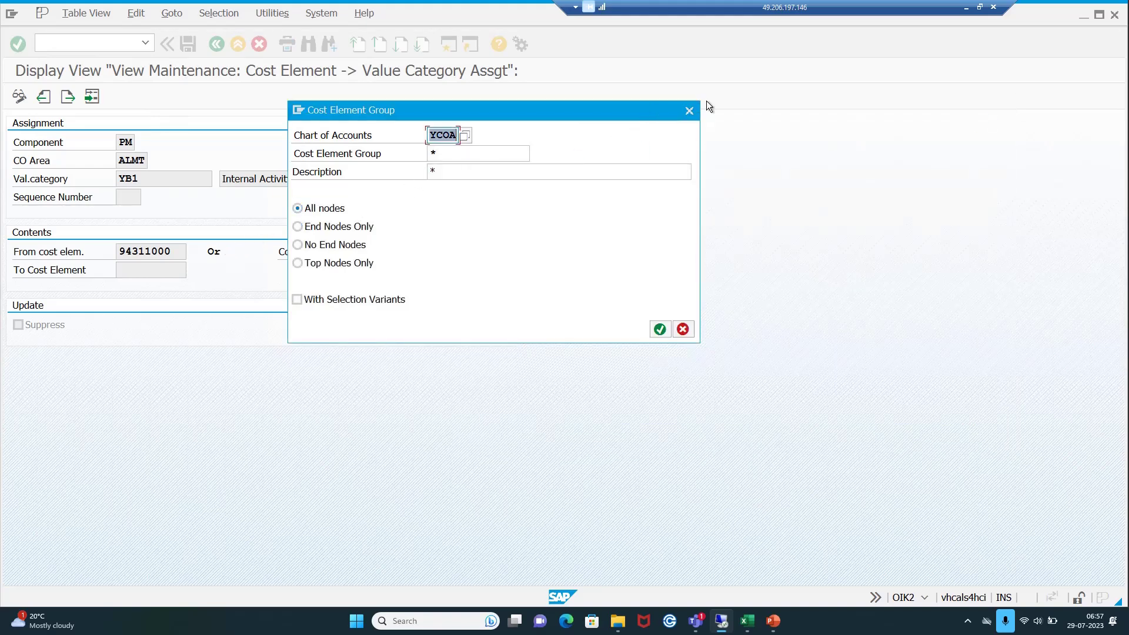
Step: Close the group search, highlight cost element 94311000 again, and return to the YB1–YB4 list
click(687, 111)
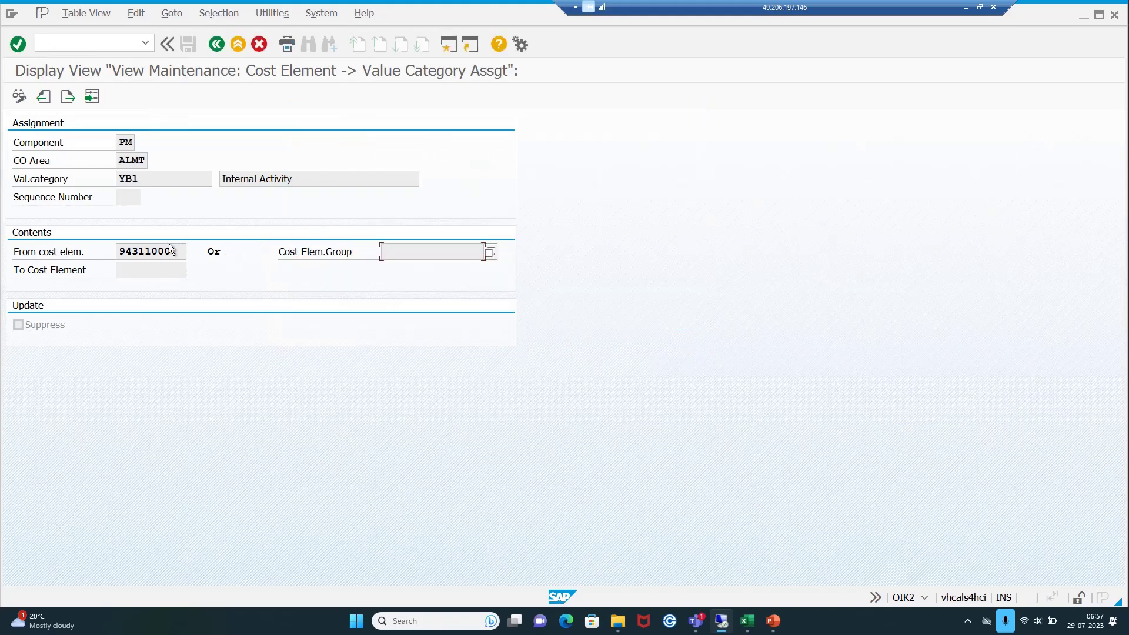
drag(171, 251, 118, 251)
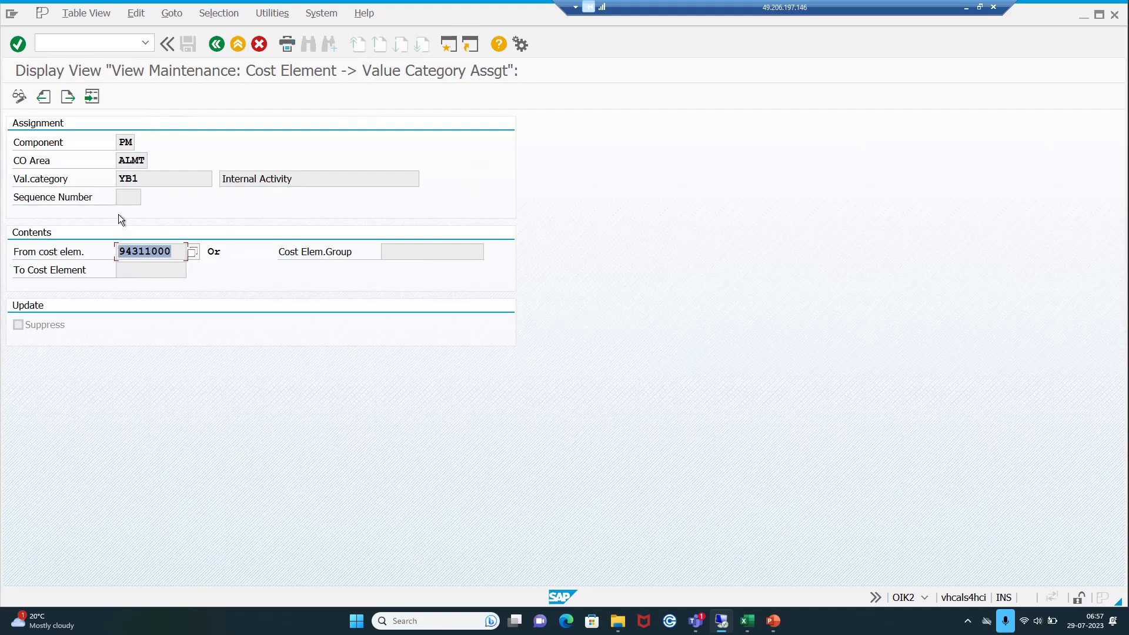
drag(171, 251, 120, 251)
click(215, 44)
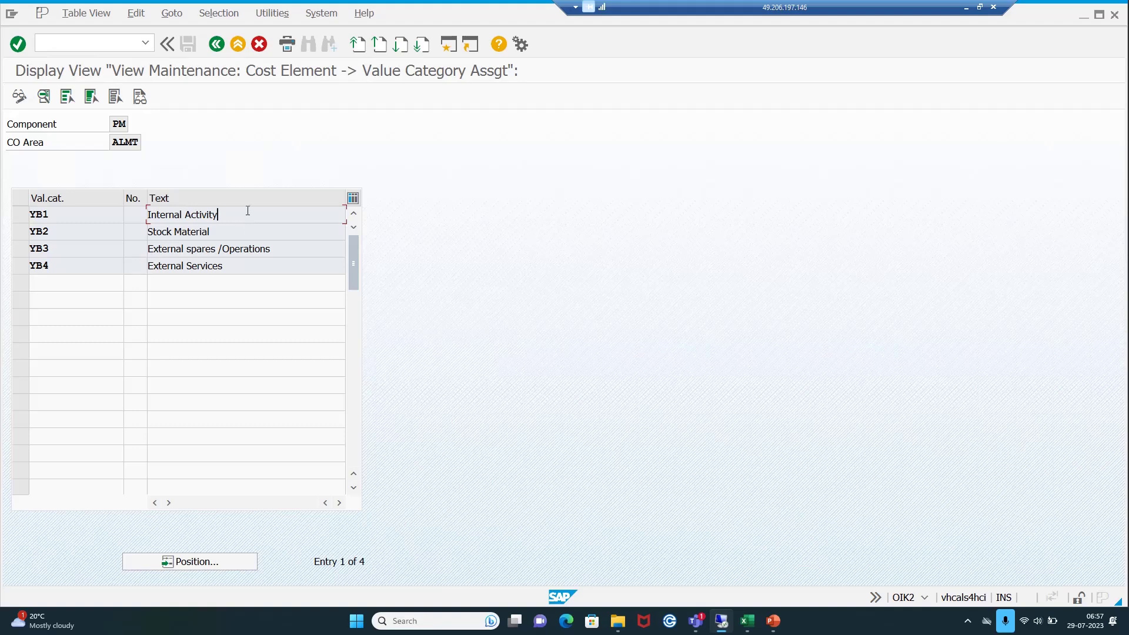
drag(247, 210, 148, 207)
drag(221, 235, 149, 229)
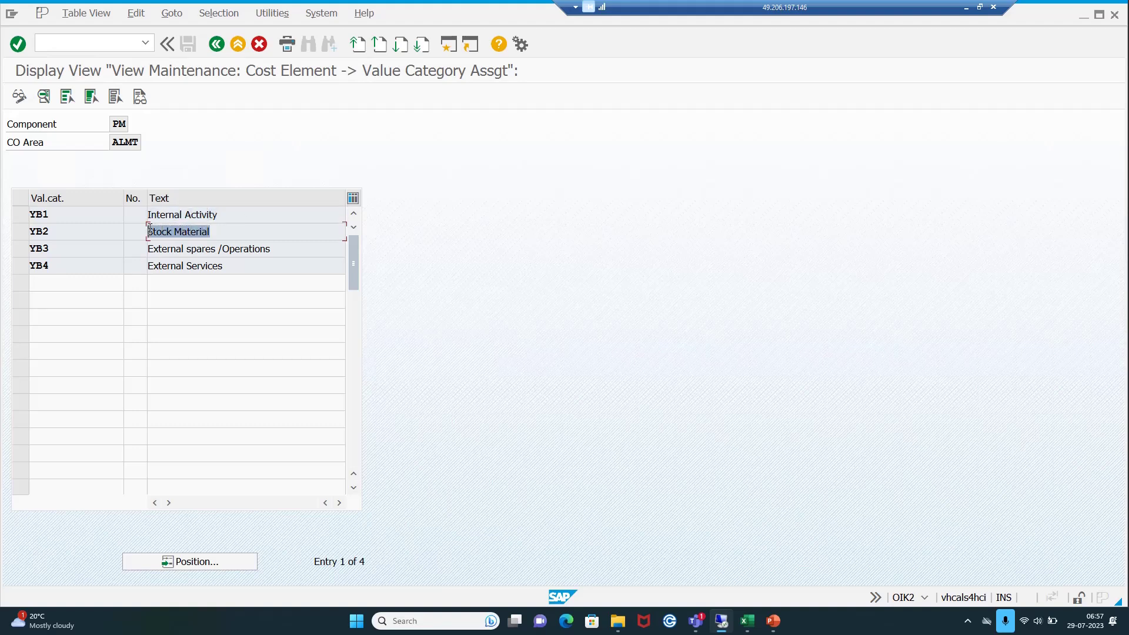
drag(272, 248, 219, 248)
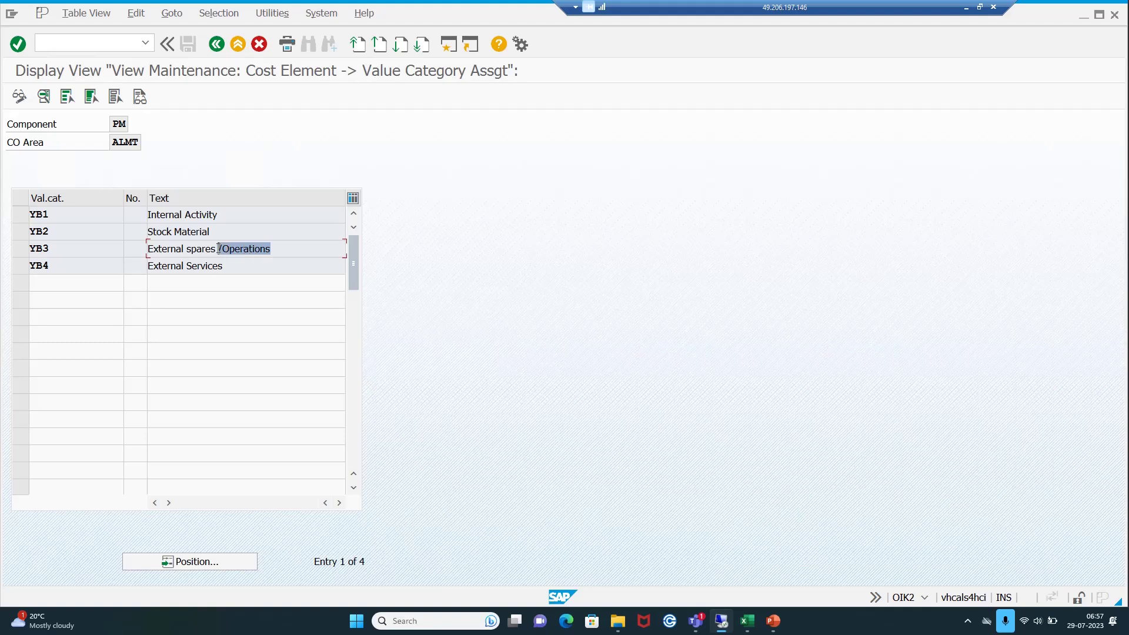
drag(218, 215, 142, 215)
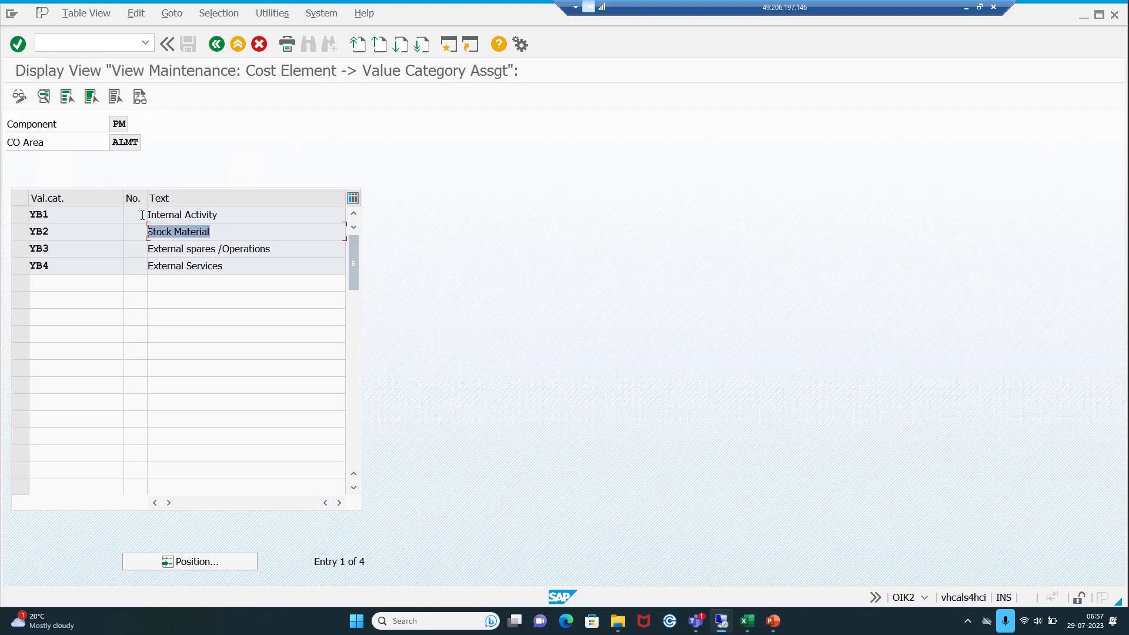
drag(270, 248, 147, 247)
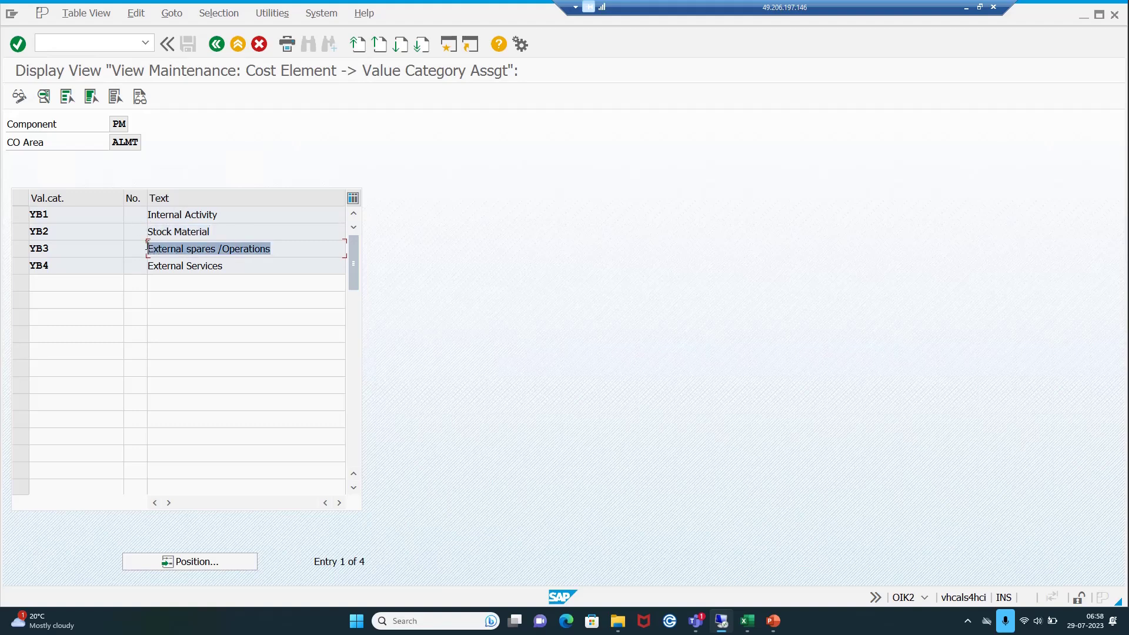
click(238, 267)
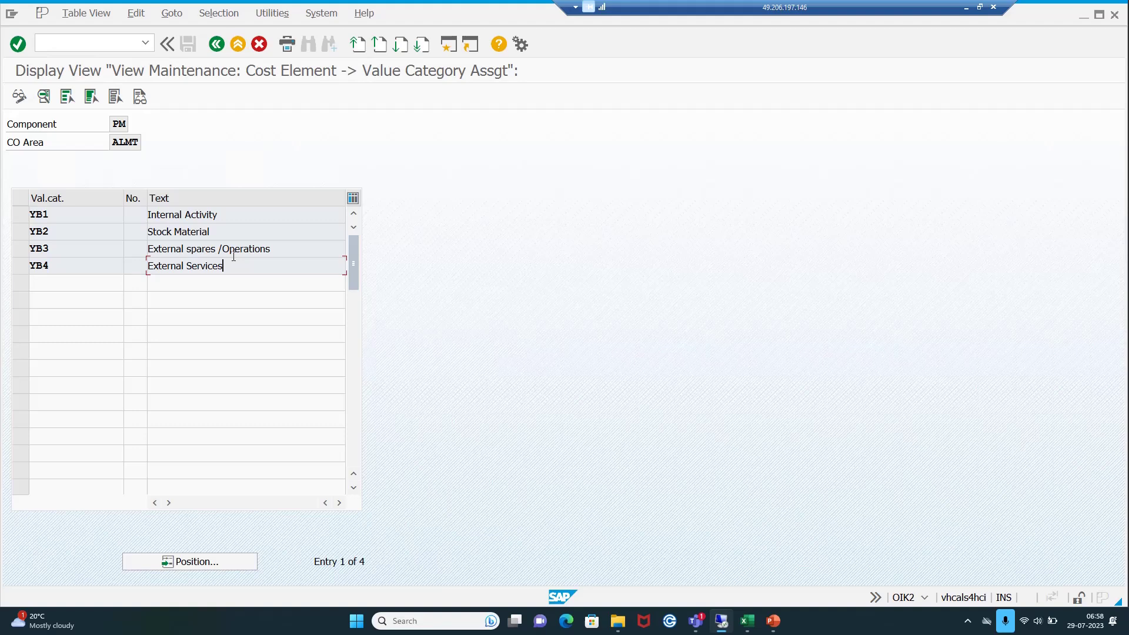
drag(224, 209, 138, 210)
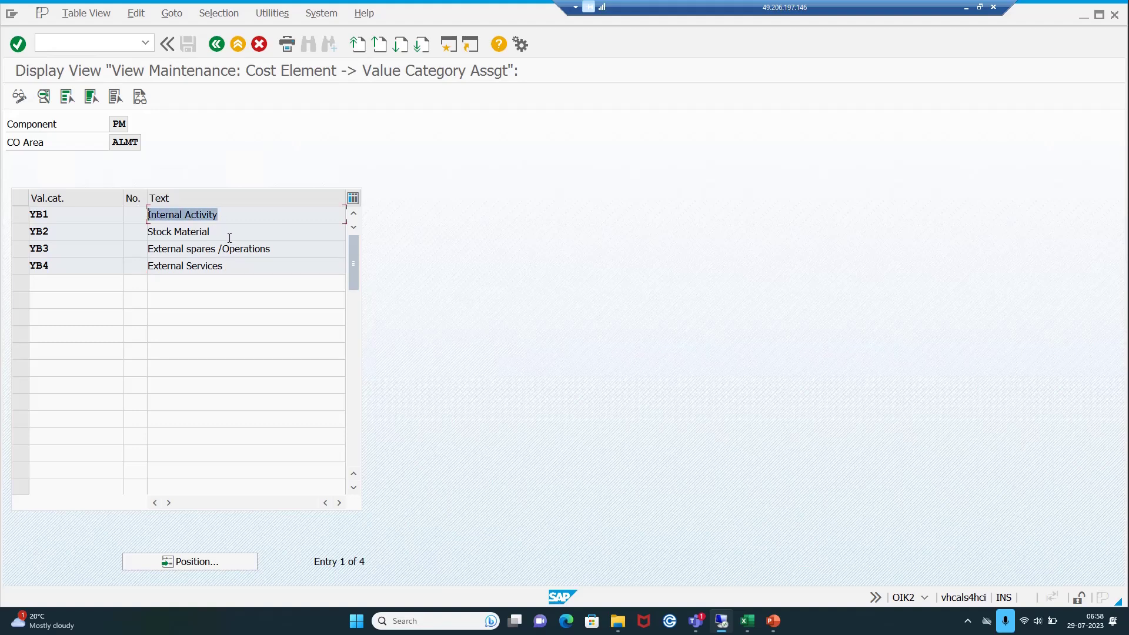
drag(211, 232, 143, 227)
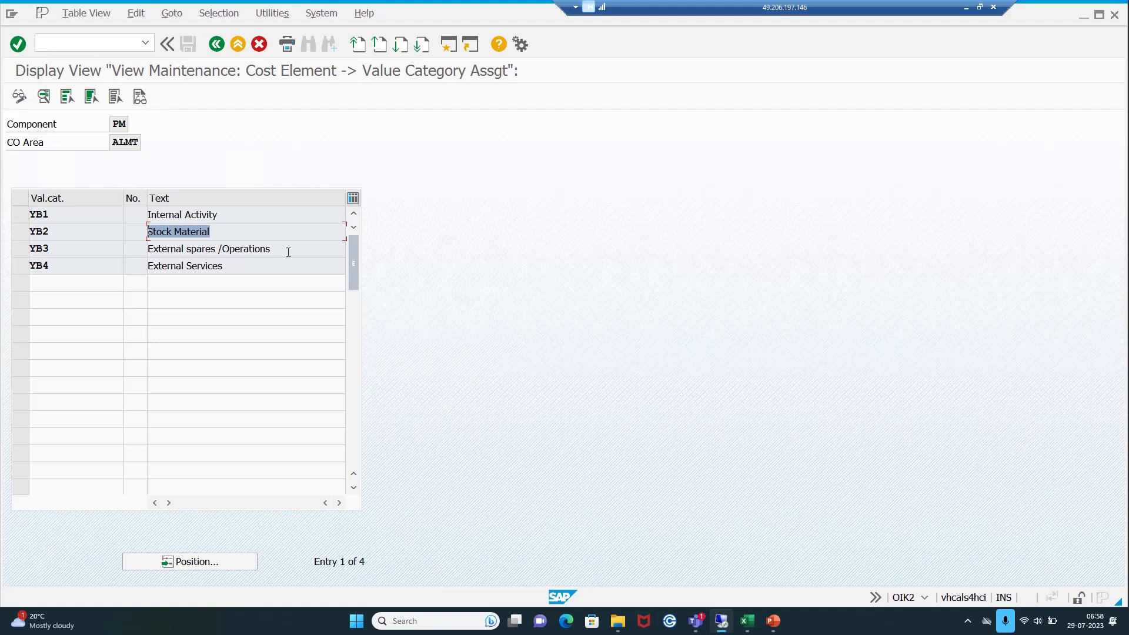
drag(288, 252, 137, 251)
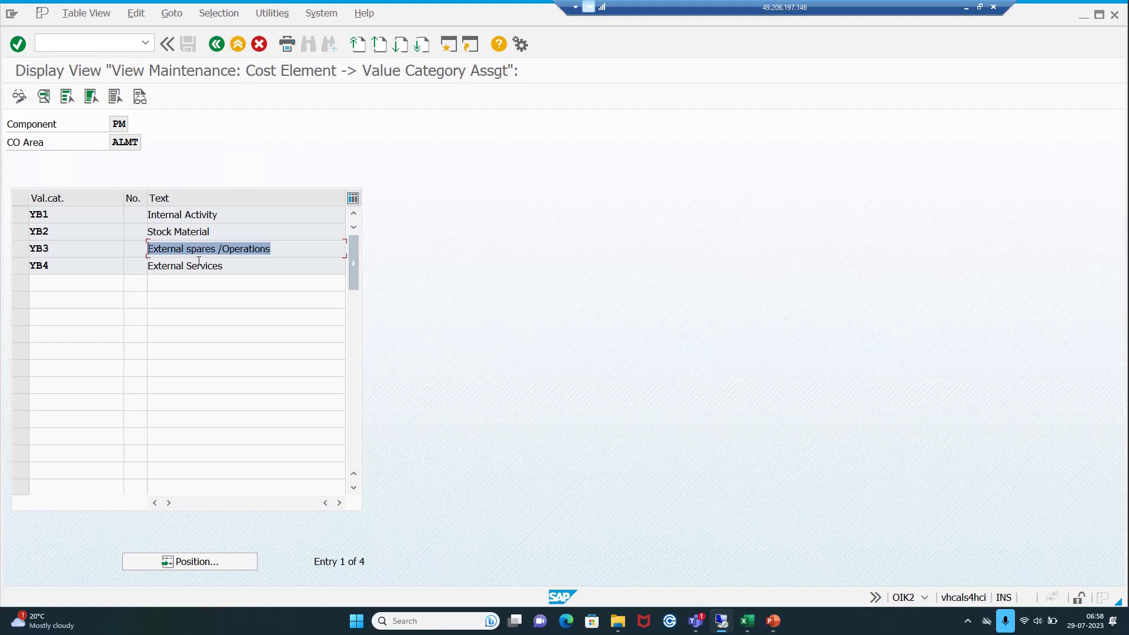
drag(223, 266, 148, 266)
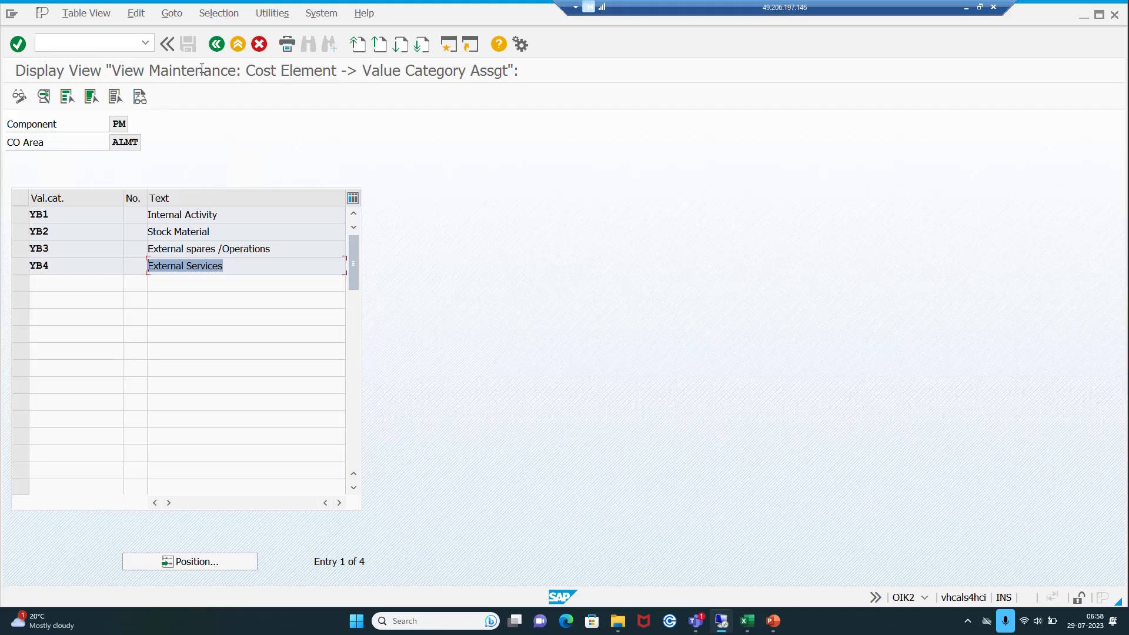
Step: Expand Maintenance and Service Orders > Order Types > Costing Data and run Define Valuation Variants
click(217, 44)
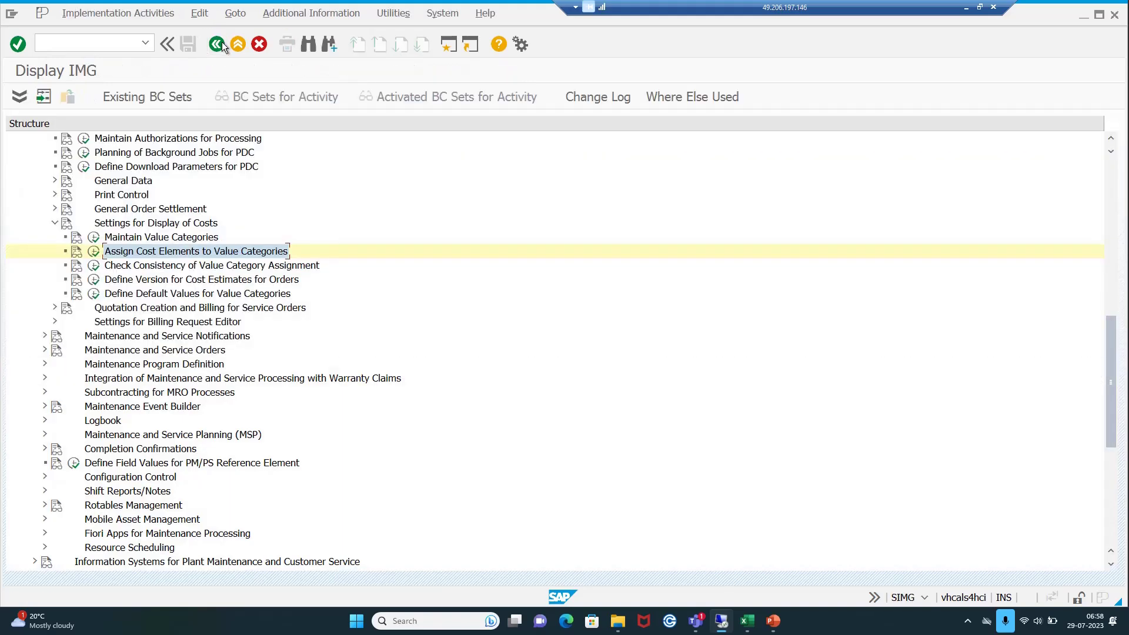
scroll(402, 292, down, 4)
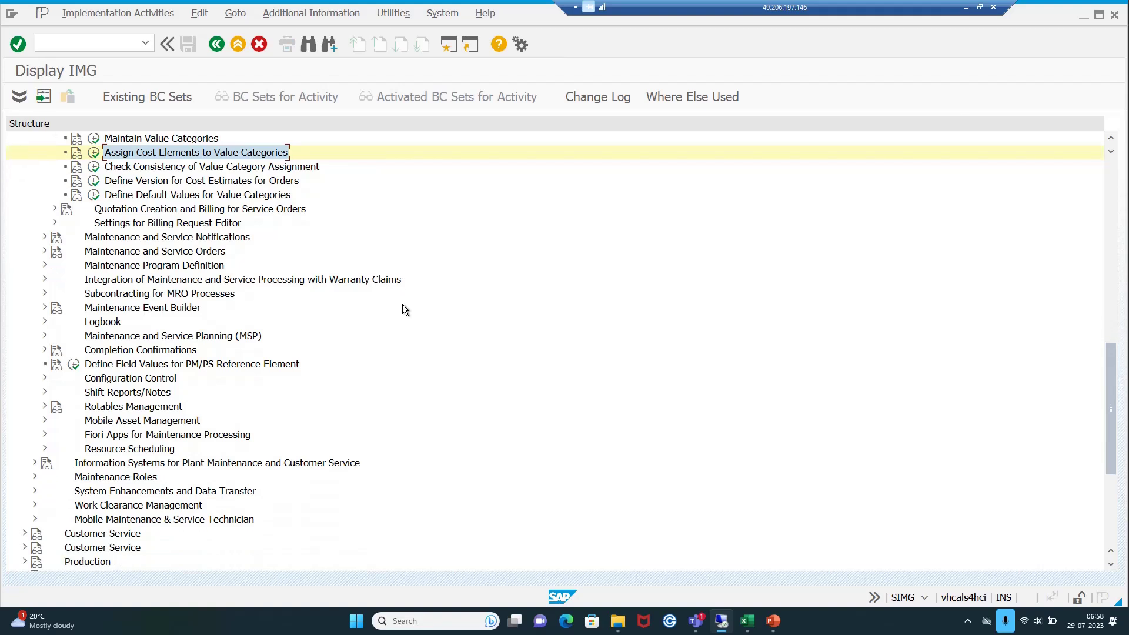
scroll(240, 321, down, 4)
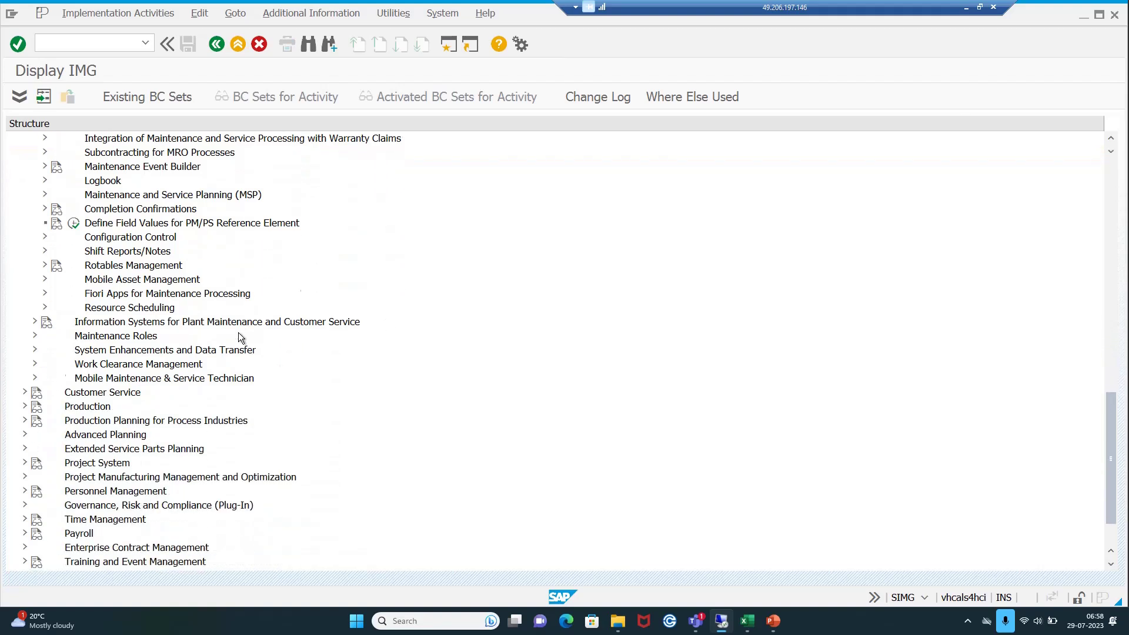
scroll(207, 342, up, 7)
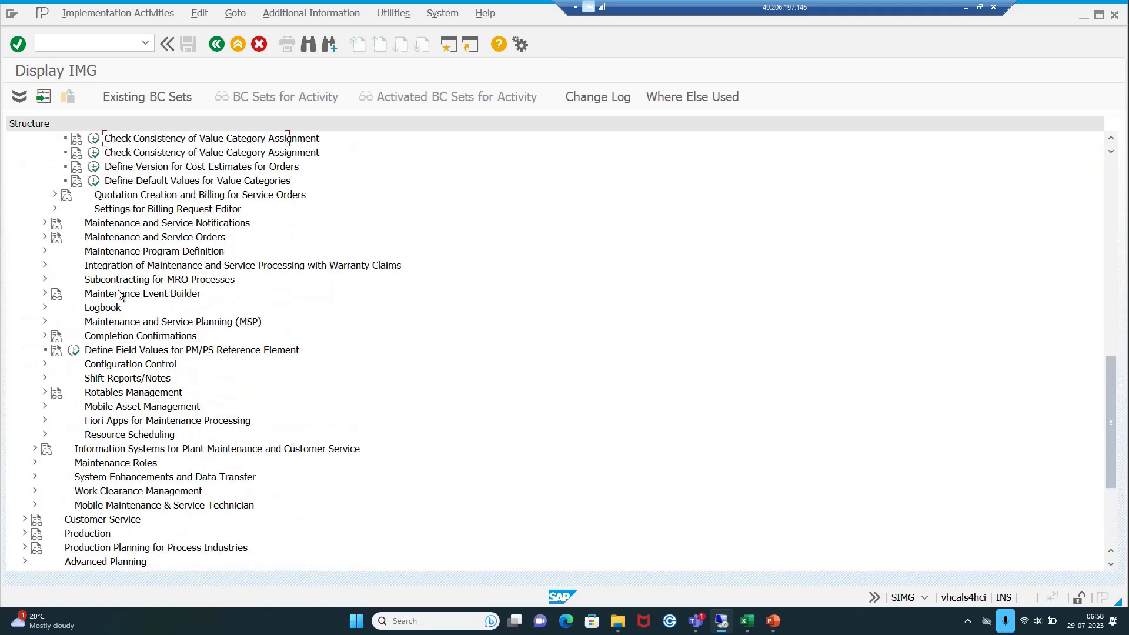
scroll(118, 294, up, 3)
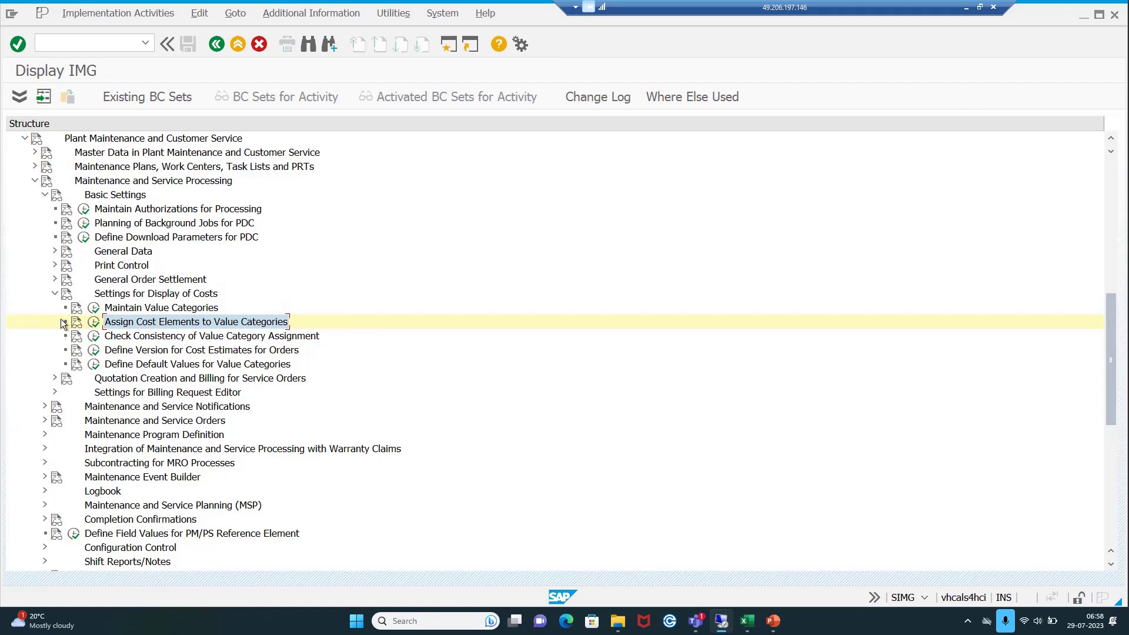
click(45, 420)
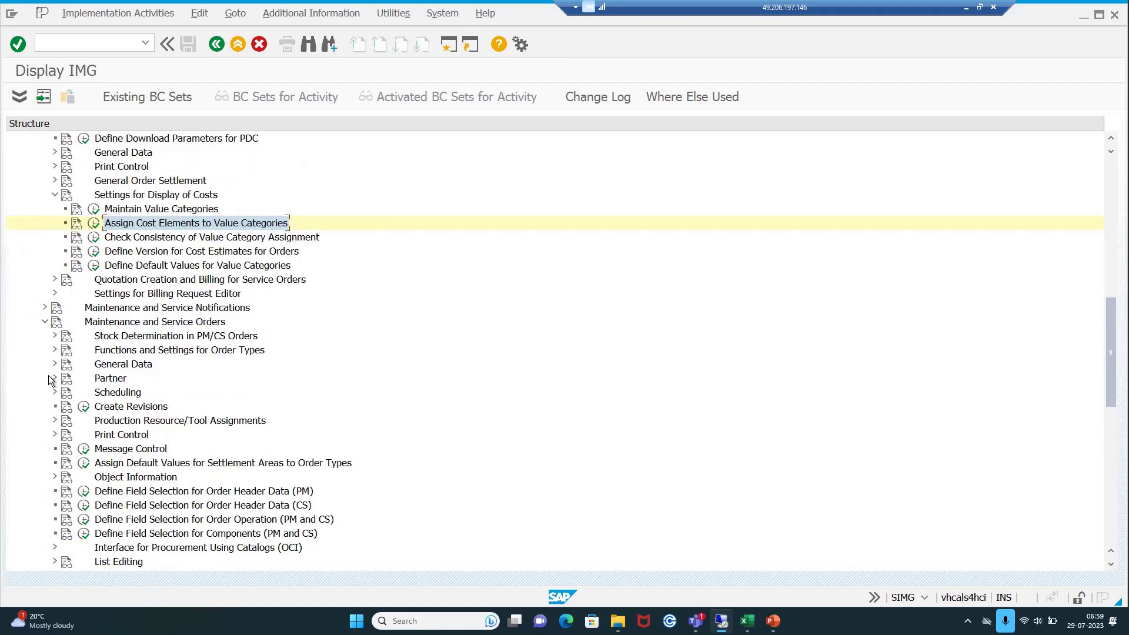
click(55, 350)
scroll(124, 347, down, 4)
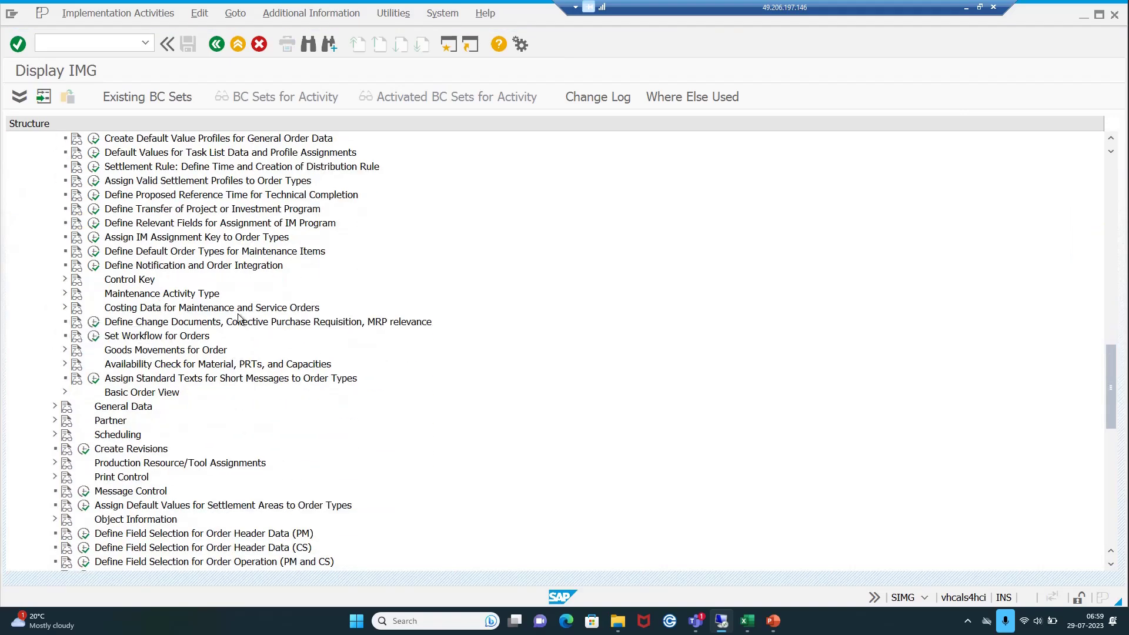
click(64, 308)
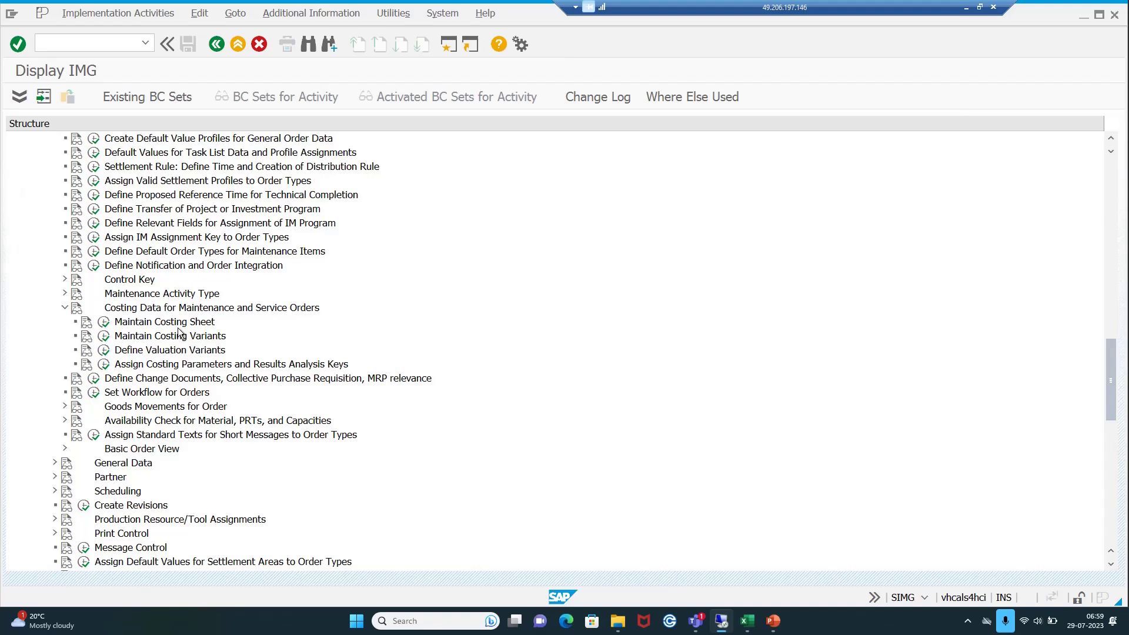
click(104, 352)
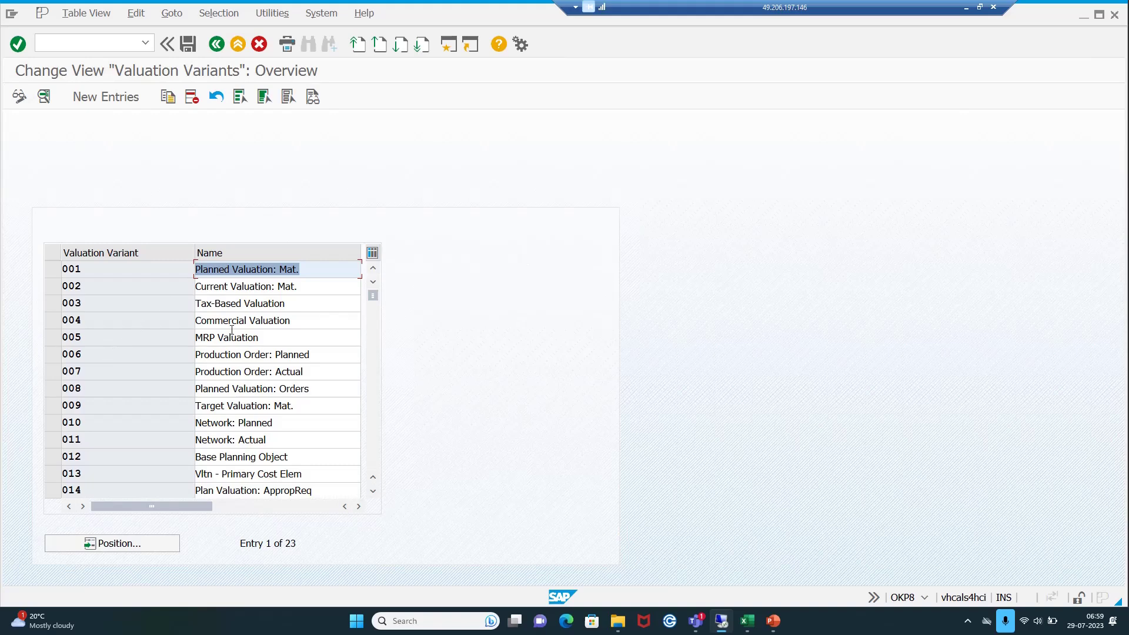
Step: Compare variants 0Y6/0Y7 with 006/007, then open 006 Production Order: Planned details
click(273, 372)
scroll(272, 373, down, 3)
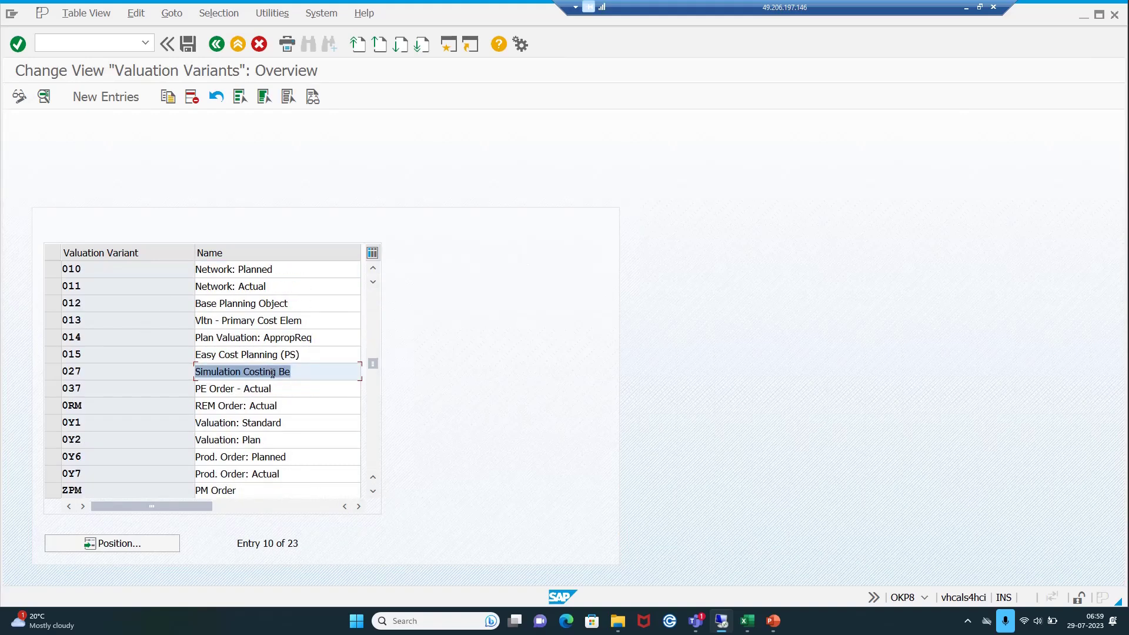
scroll(272, 373, down, 1)
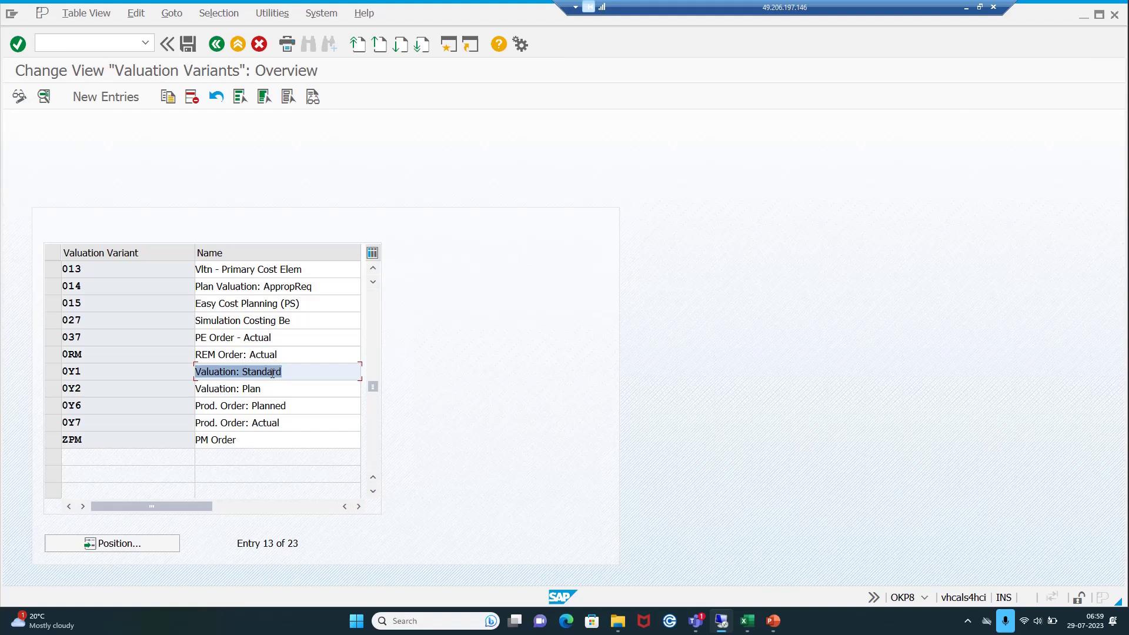
click(270, 405)
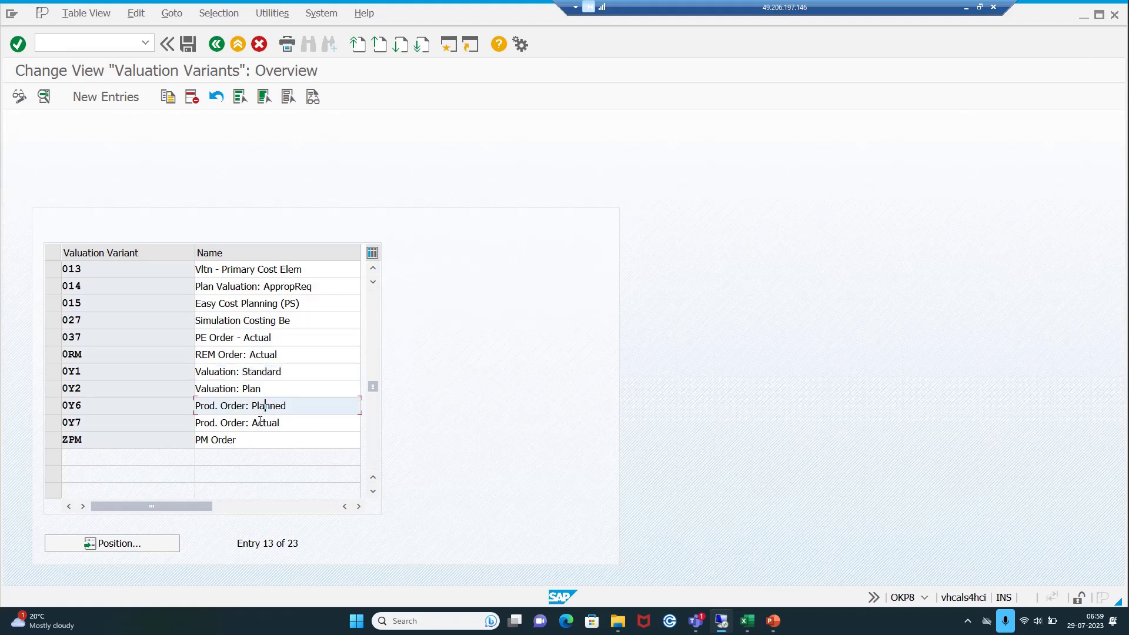
click(259, 421)
scroll(268, 418, up, 3)
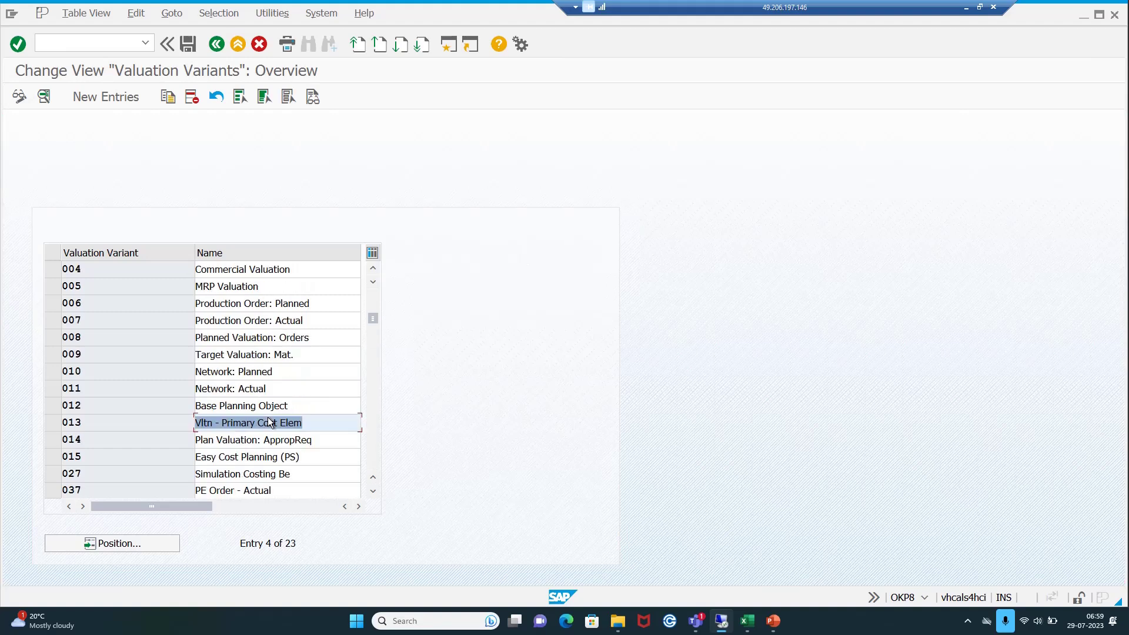
click(279, 304)
click(255, 321)
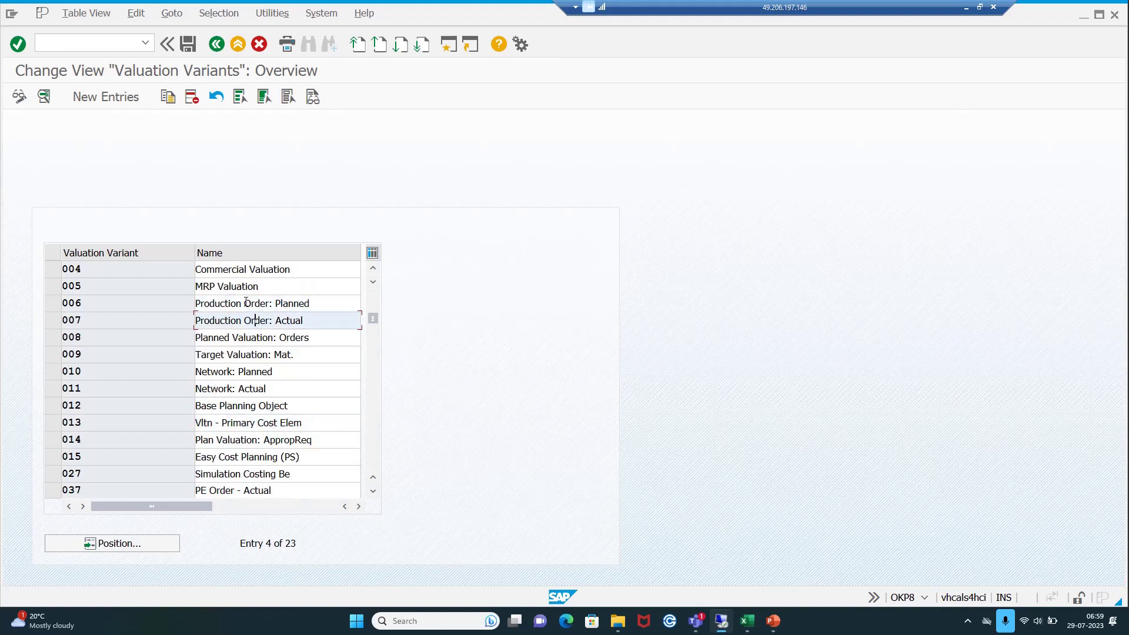
double_click(251, 303)
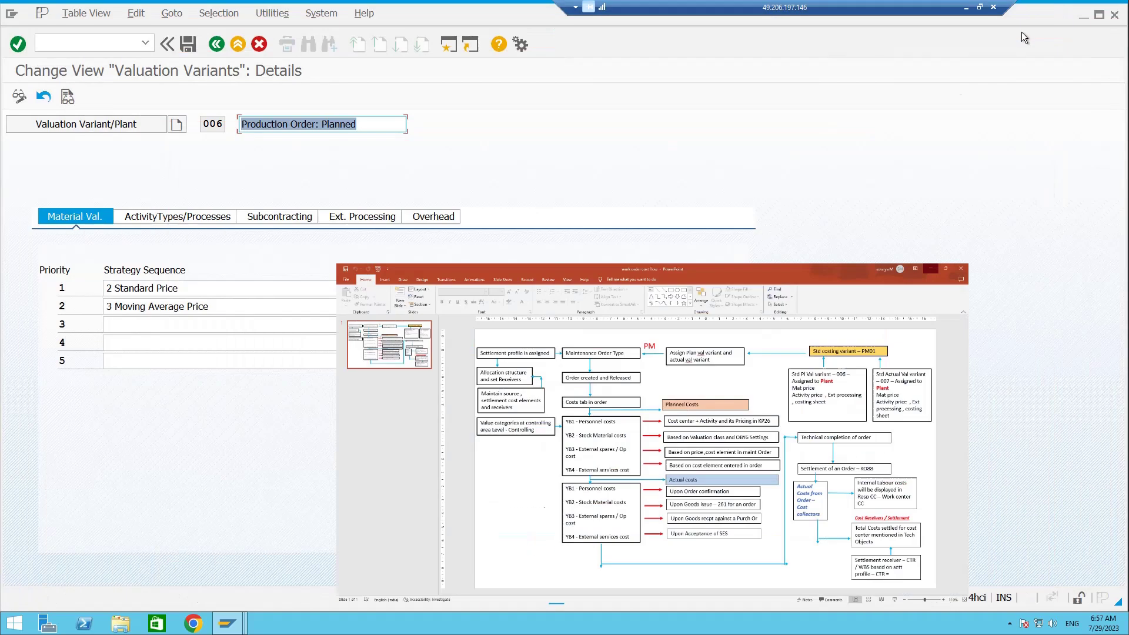
Step: Minimize the work order cost flow slide to reveal variant 006's SAP details
click(1061, 9)
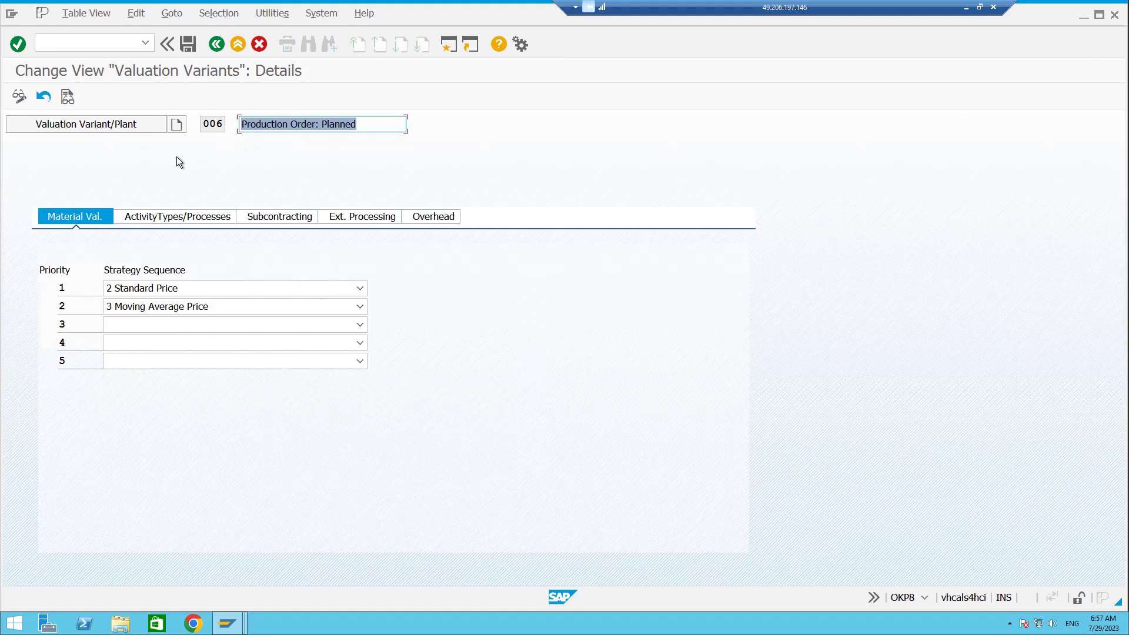
drag(366, 127, 256, 124)
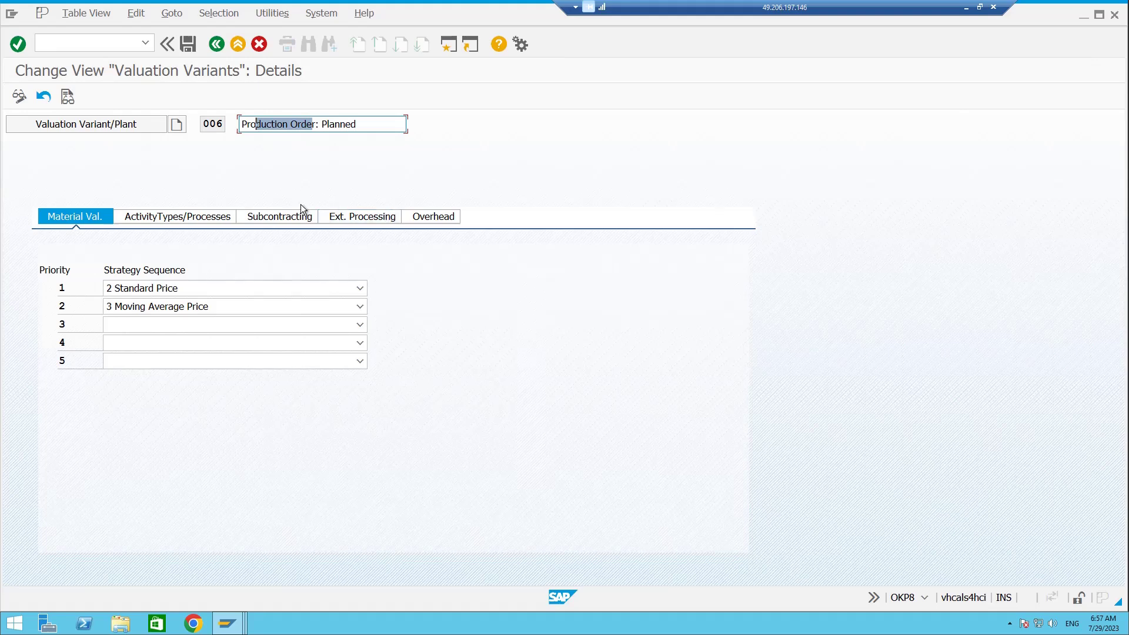
click(175, 217)
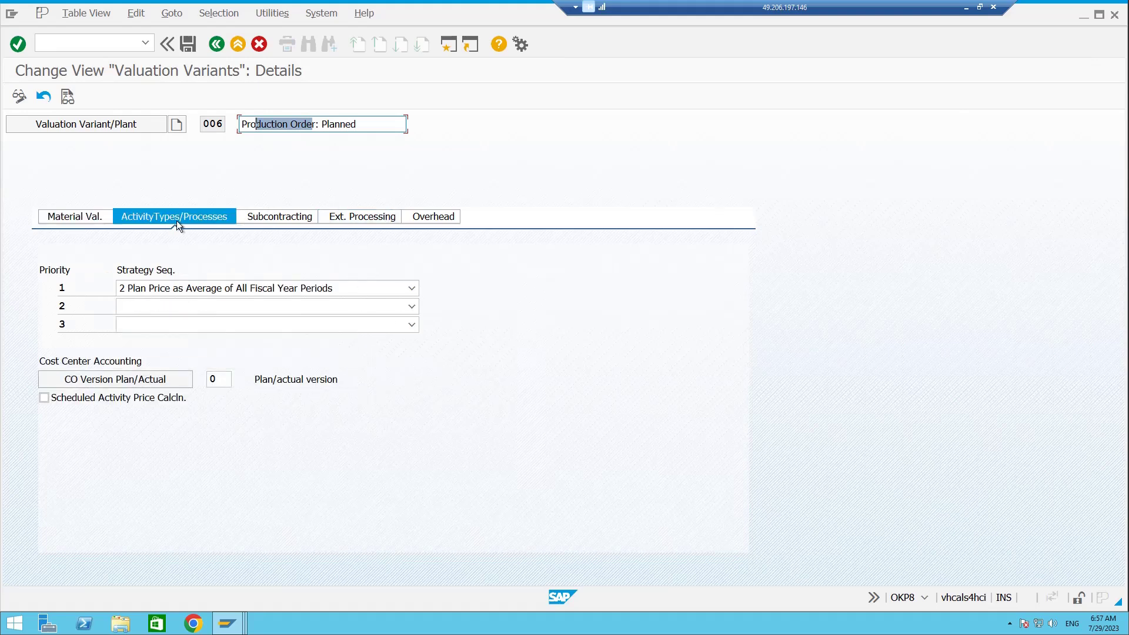
click(90, 220)
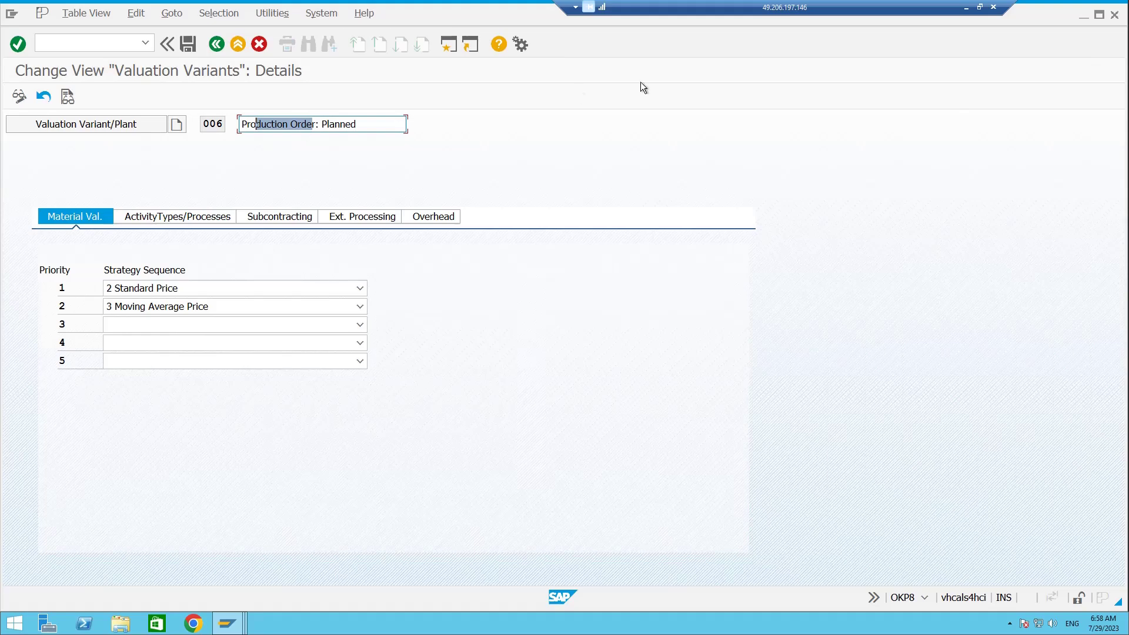
click(969, 10)
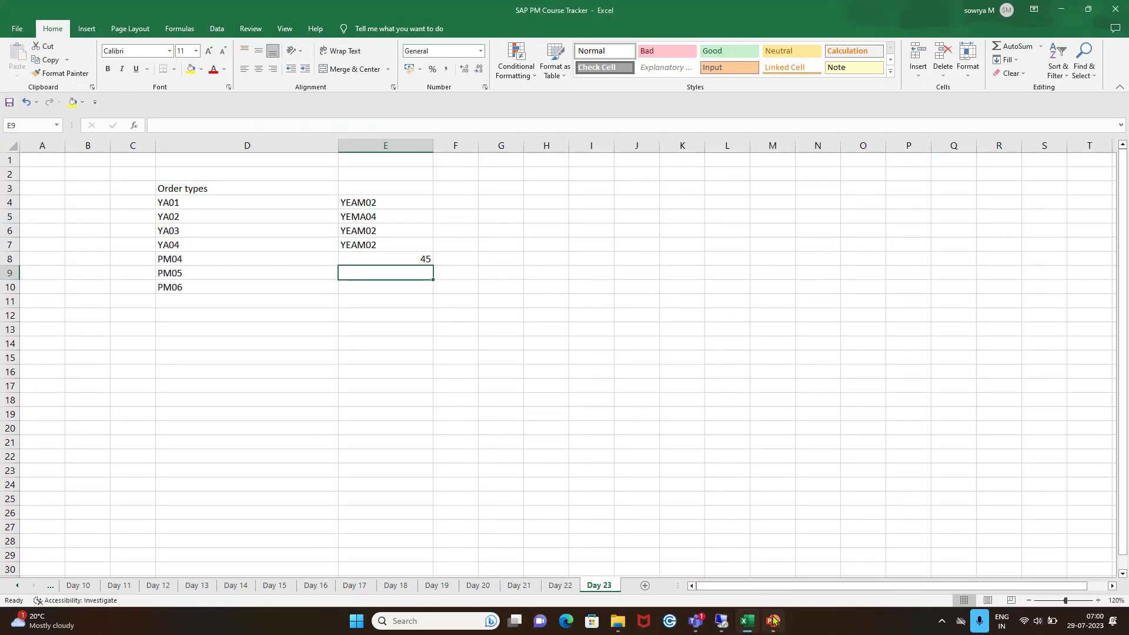
click(773, 621)
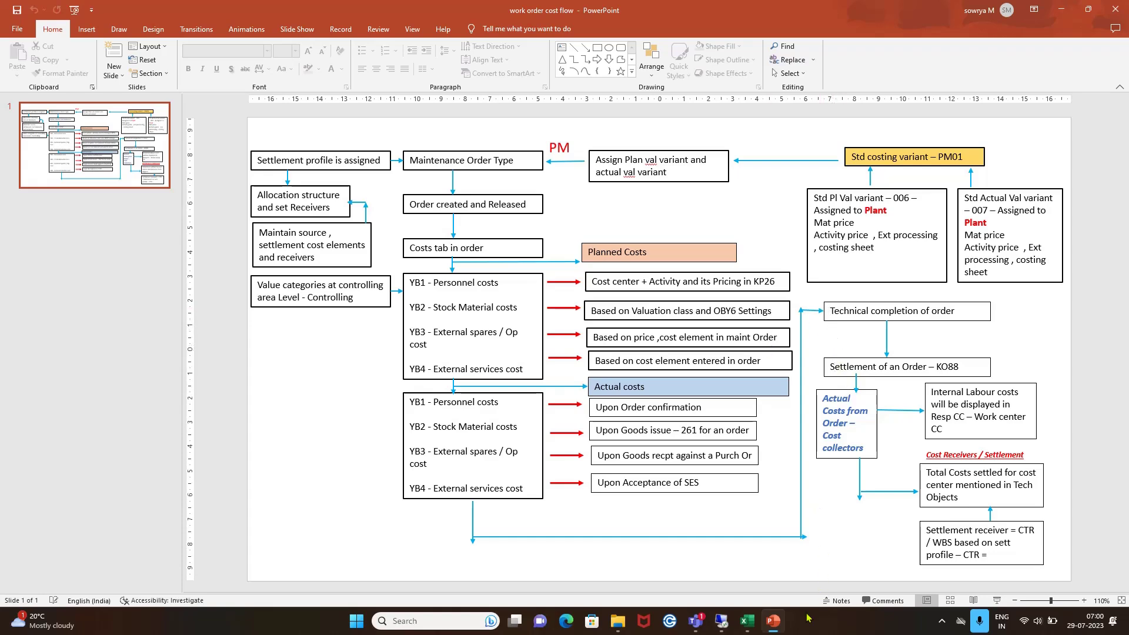
click(748, 622)
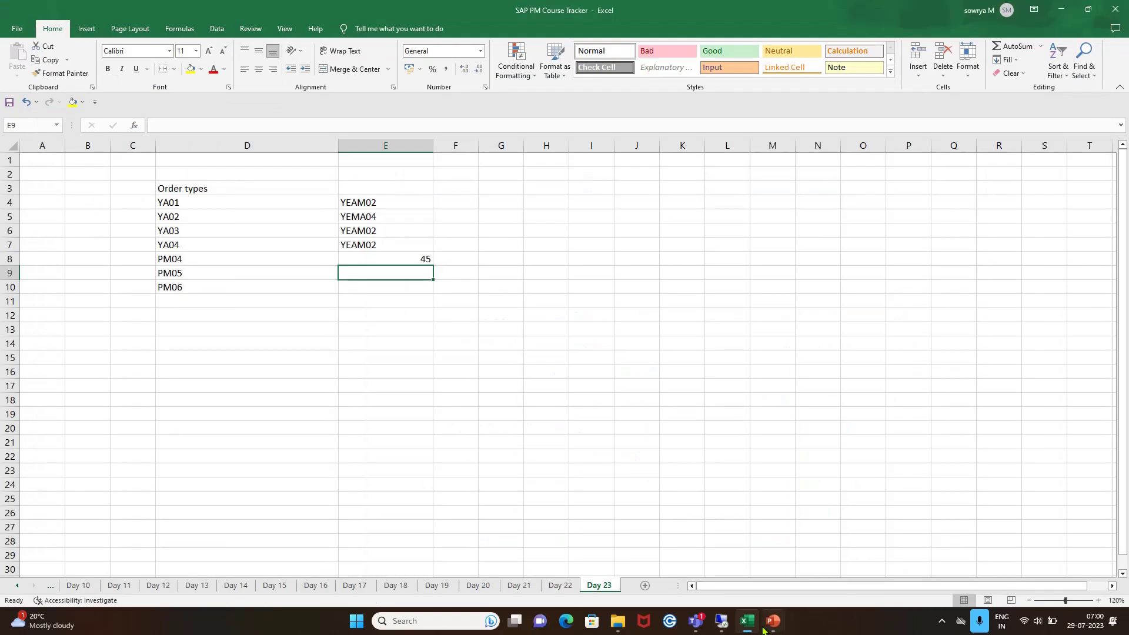
click(722, 622)
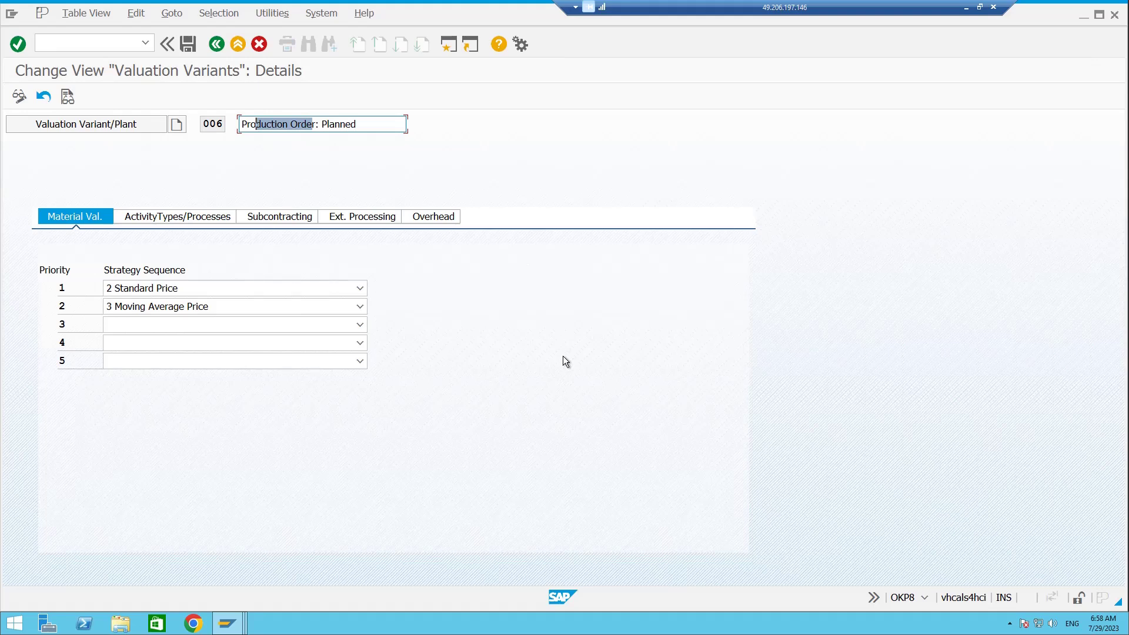
Step: Reopen variant 006 and view its plant ALM1 assignment, highlighting 006 and 'Planned'
click(219, 45)
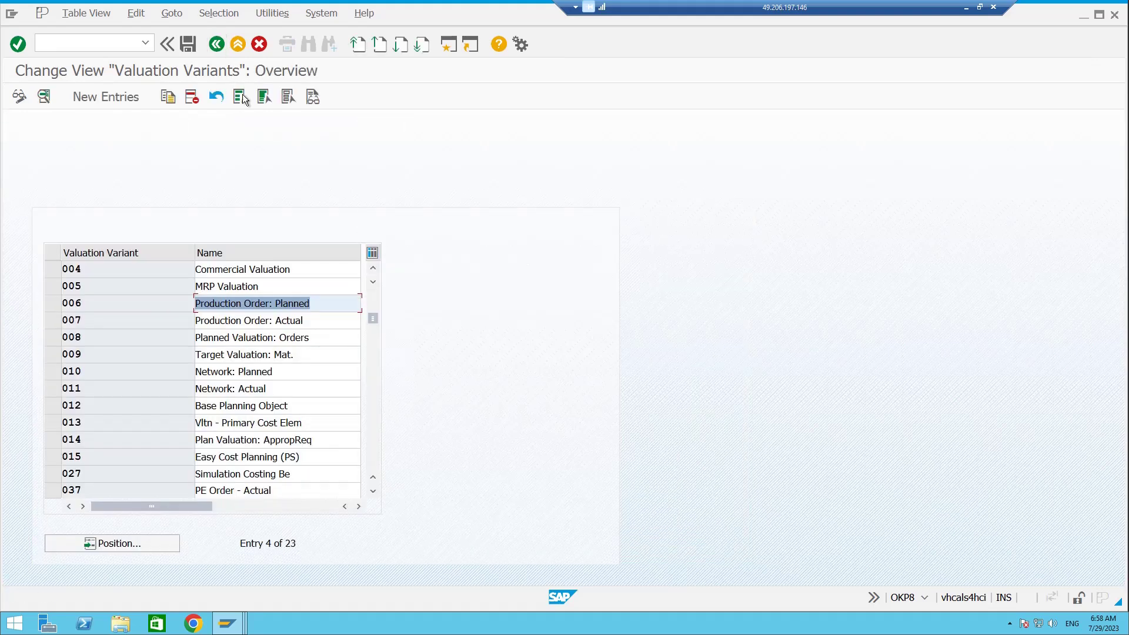
double_click(287, 305)
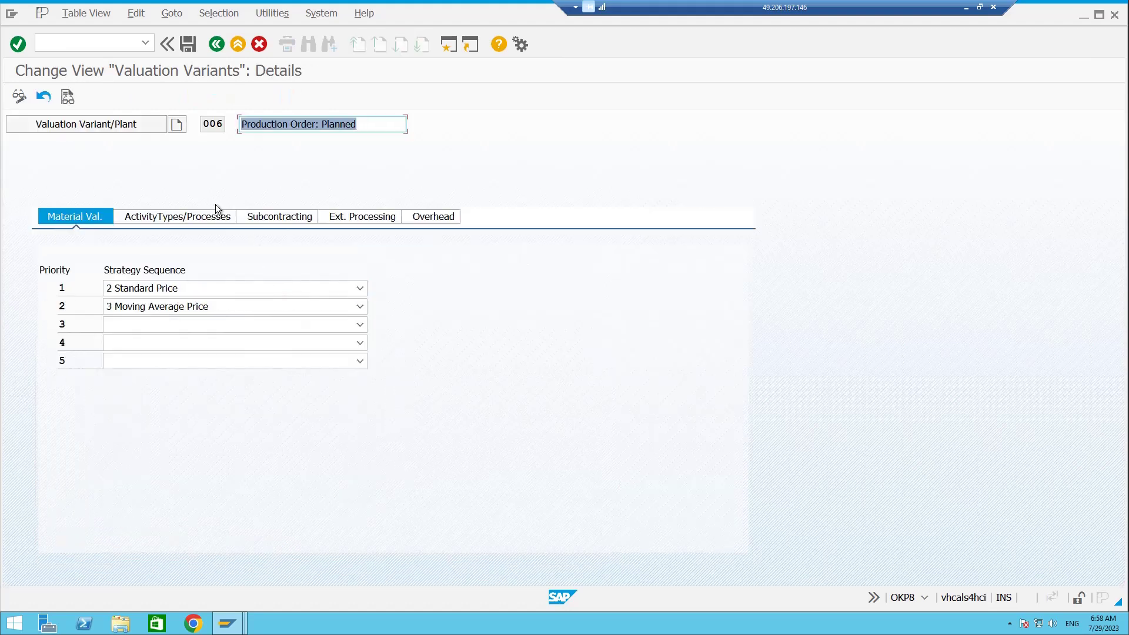
click(101, 124)
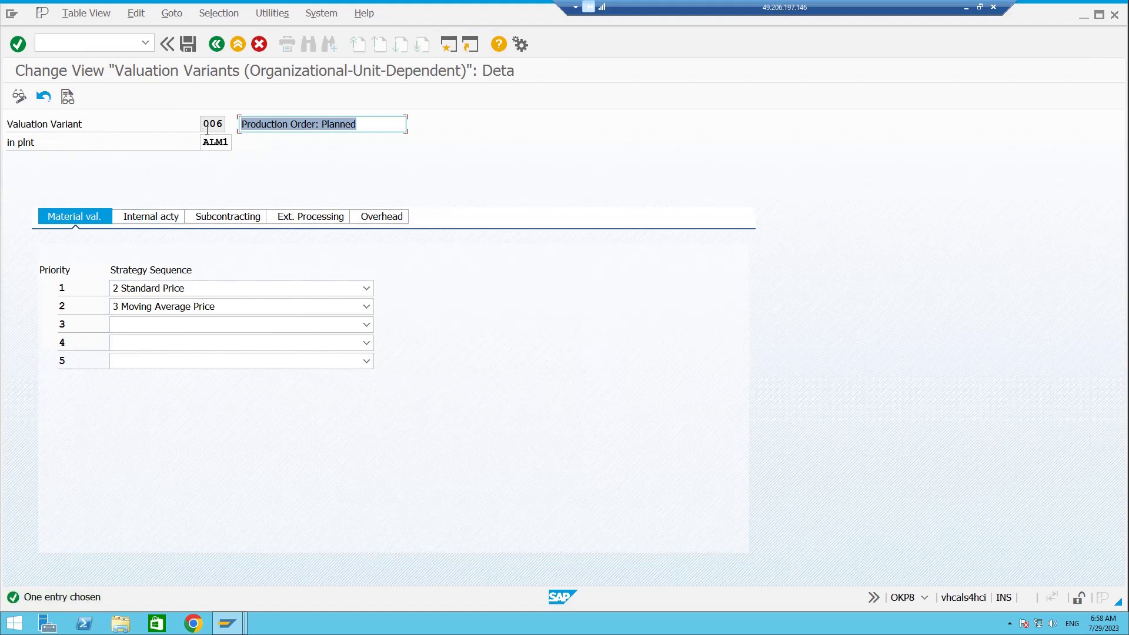
drag(204, 126, 229, 143)
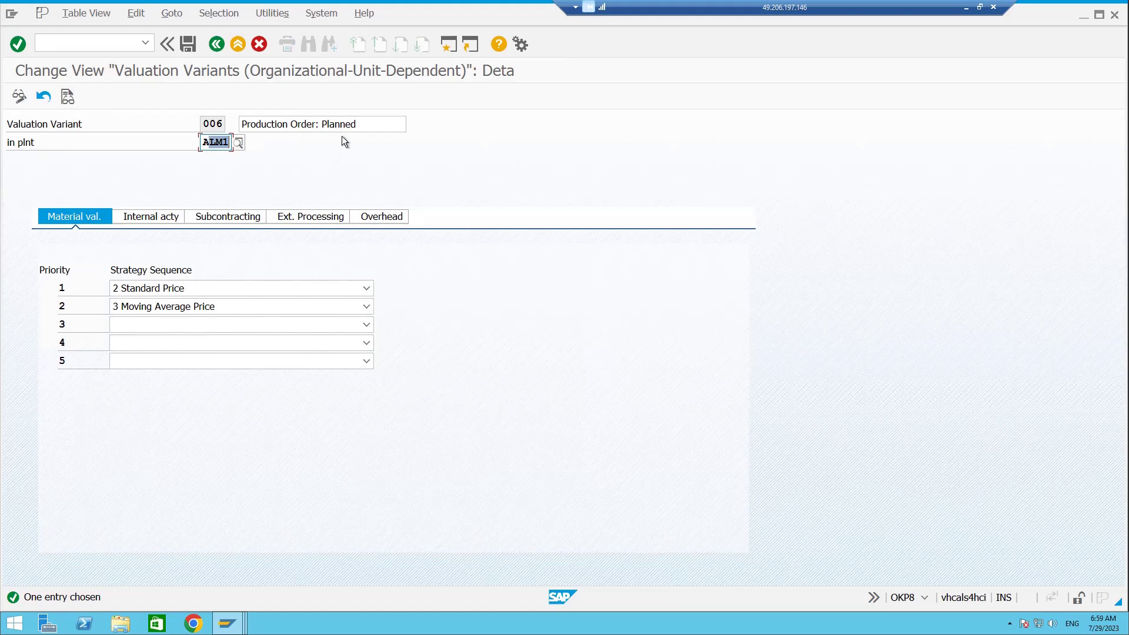
drag(361, 126, 317, 128)
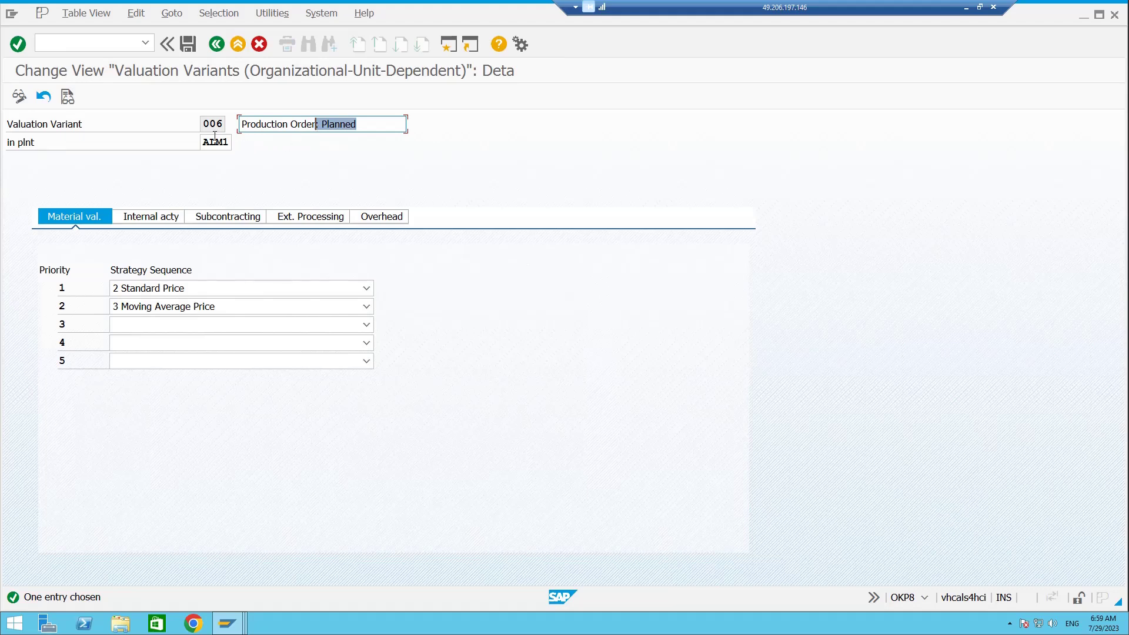
Step: Open variant 007 Production Order: Actual and view its plant ALM1 assignment
click(217, 44)
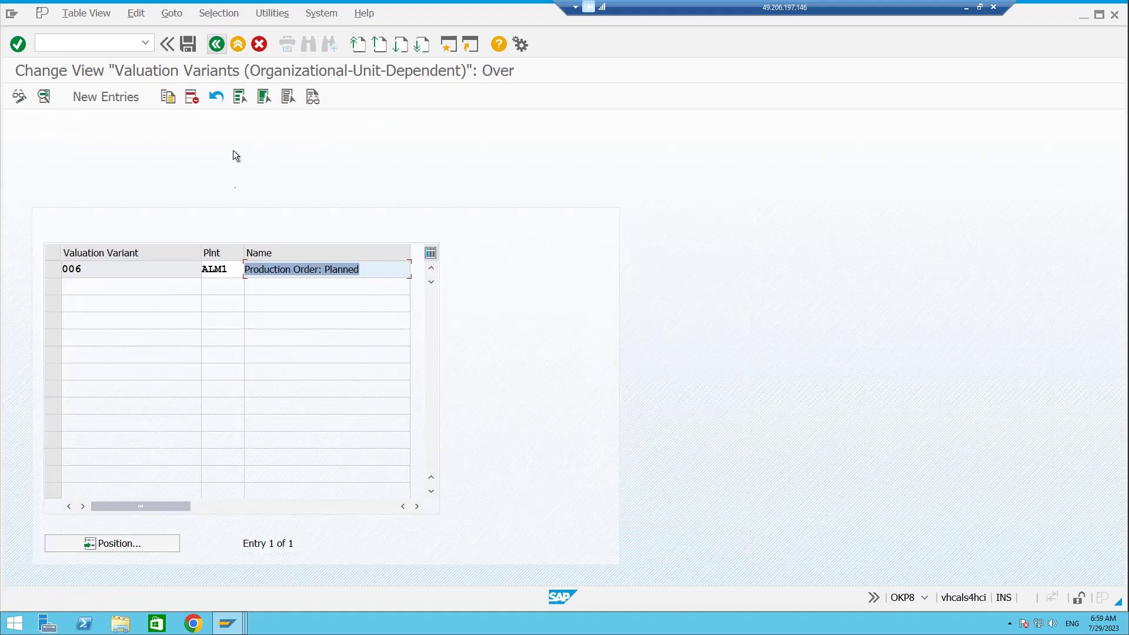
click(217, 45)
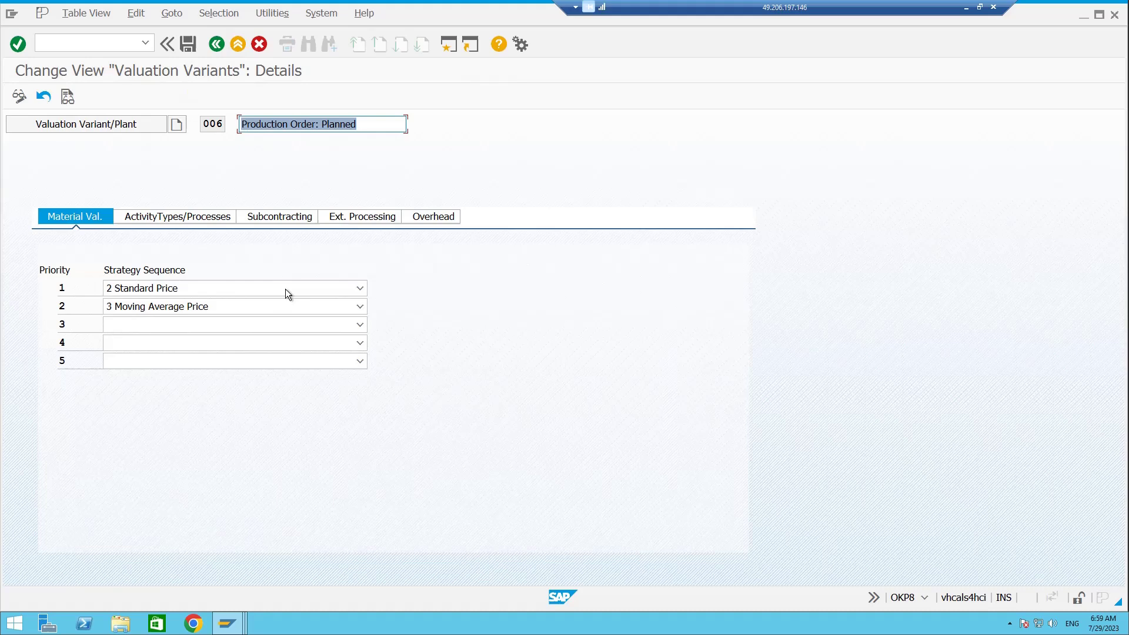
click(216, 44)
double_click(240, 319)
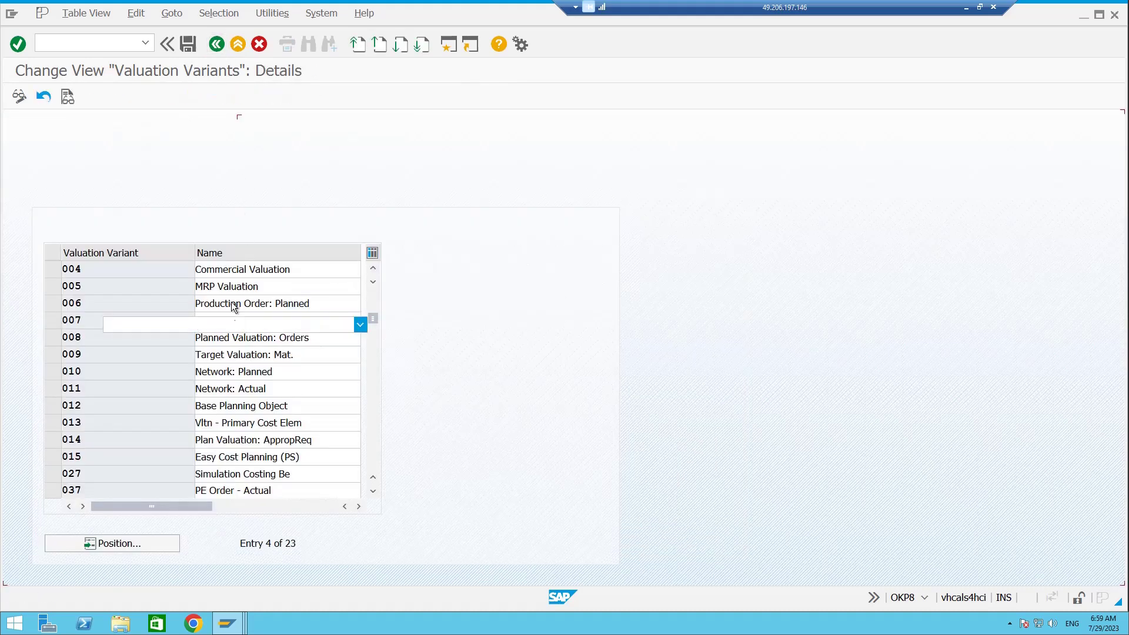
drag(351, 124, 312, 122)
click(127, 125)
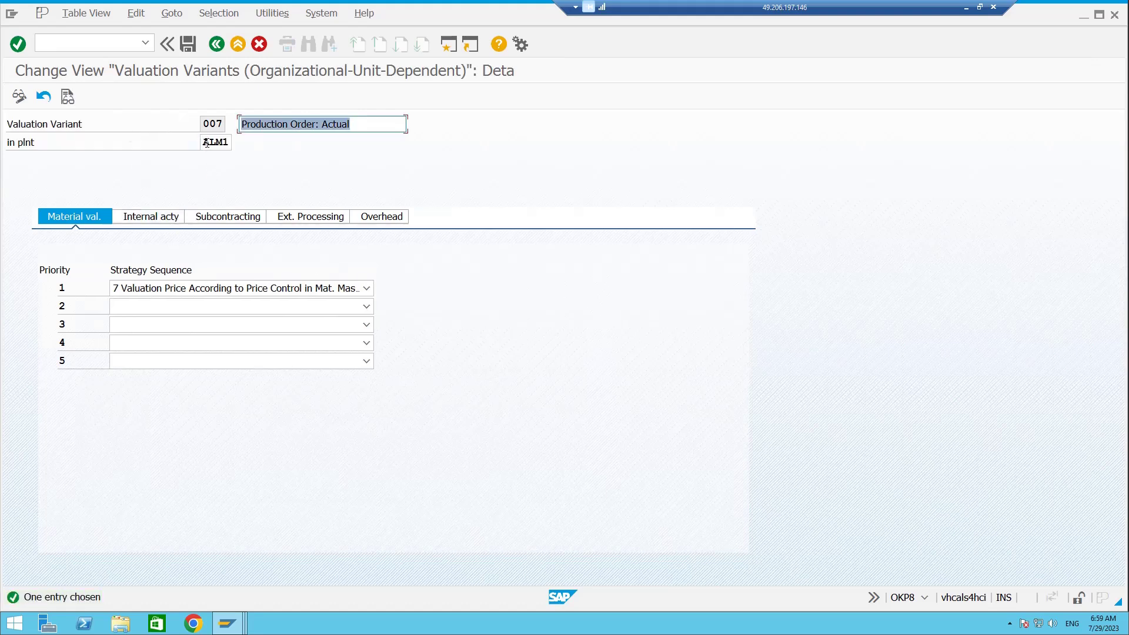
drag(209, 142, 230, 147)
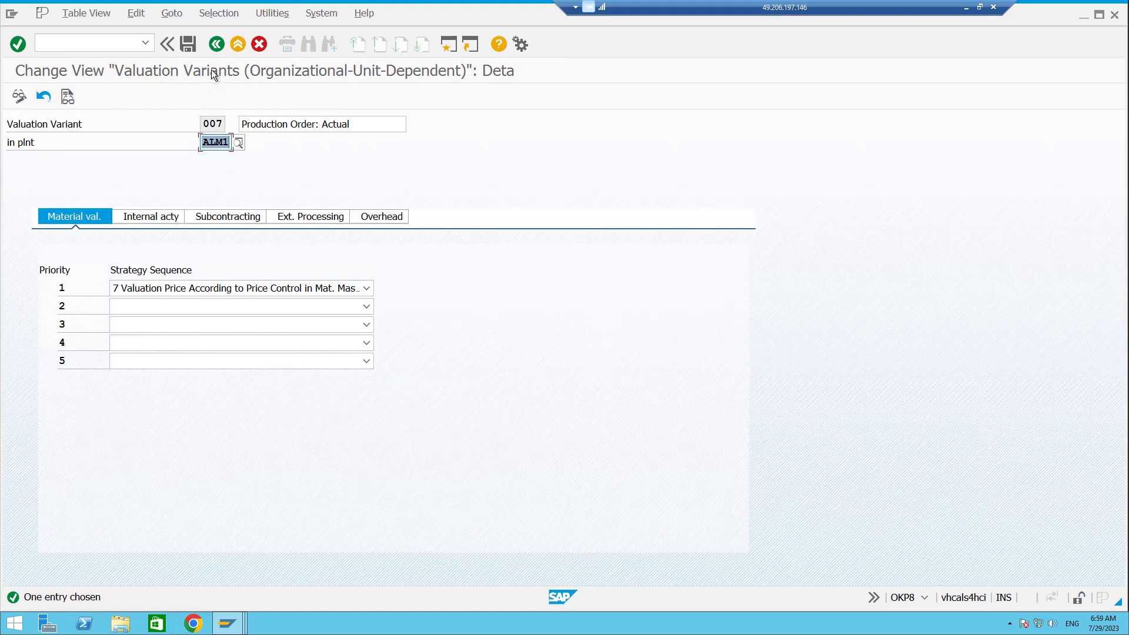
Step: Back out of variant 007 and the valuation variants list to the Costing Data IMG tree
click(218, 43)
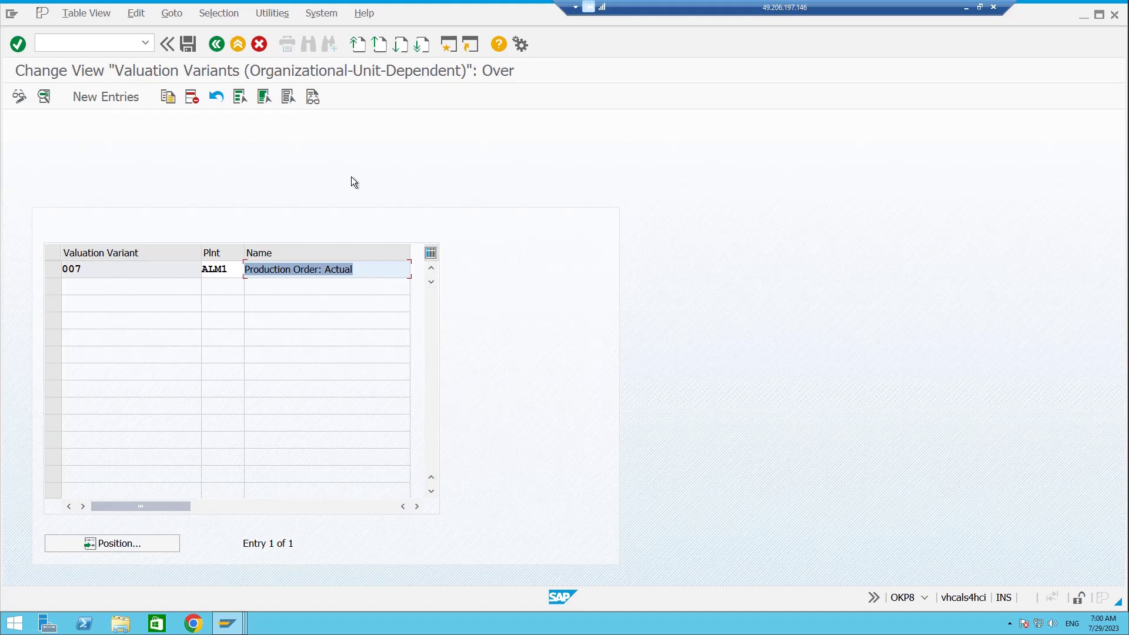
click(216, 51)
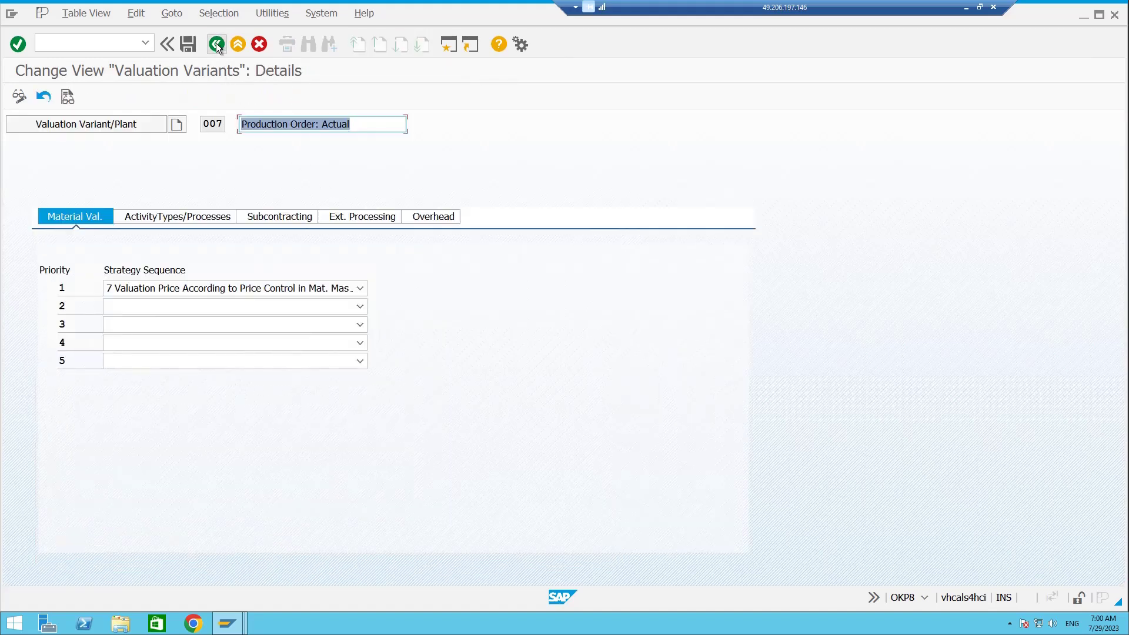
click(216, 44)
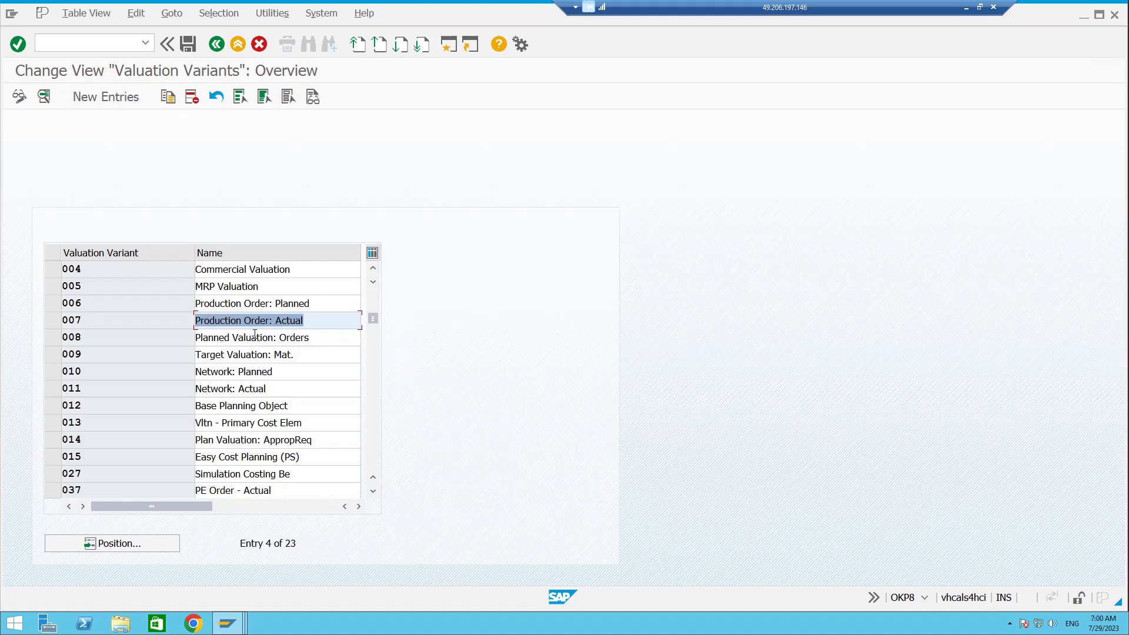
click(216, 44)
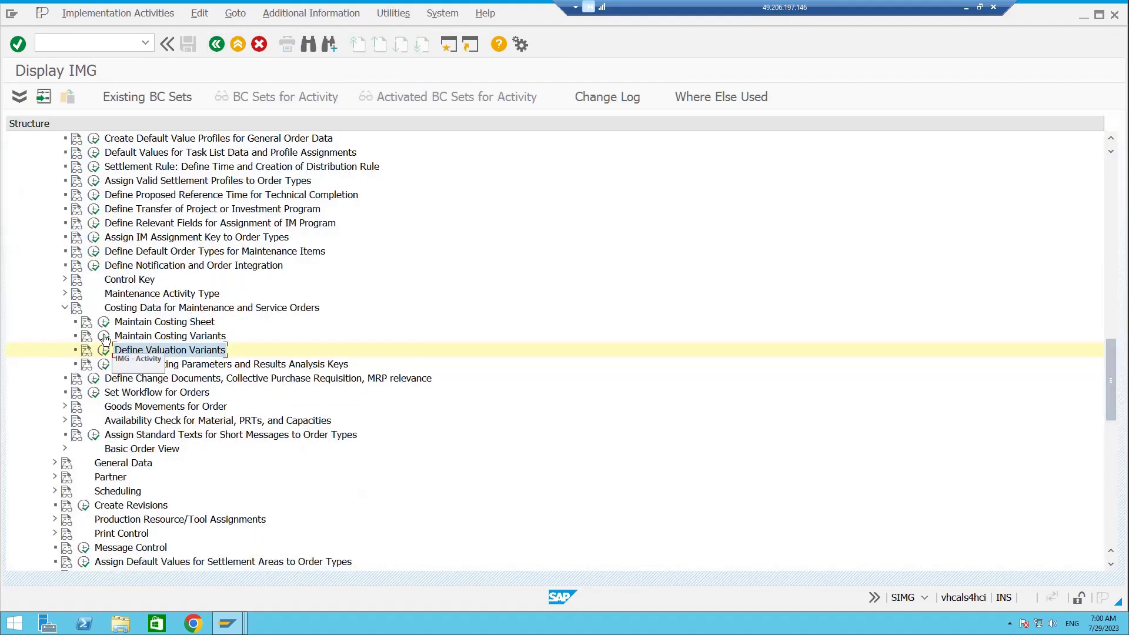
click(103, 336)
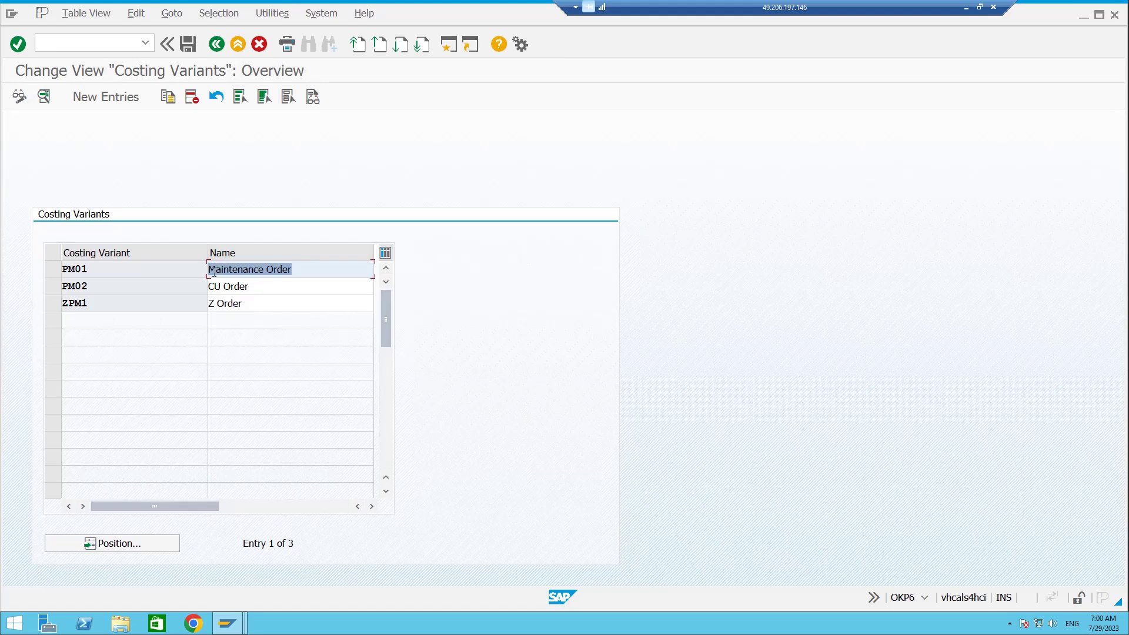
double_click(243, 269)
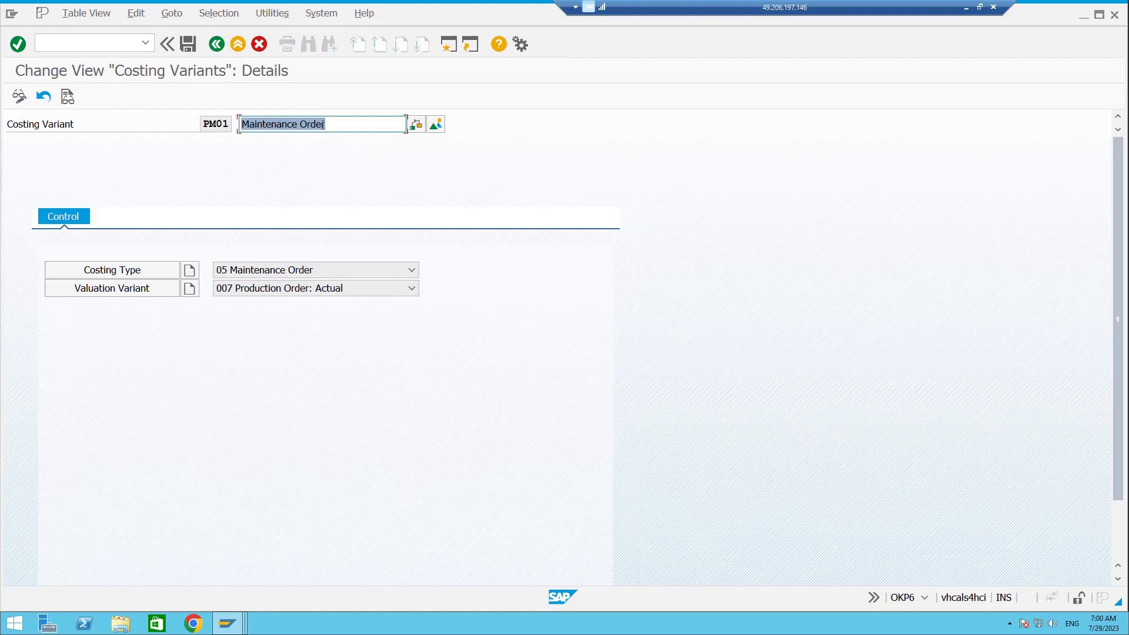
drag(324, 124, 240, 123)
drag(324, 123, 240, 120)
drag(203, 124, 229, 126)
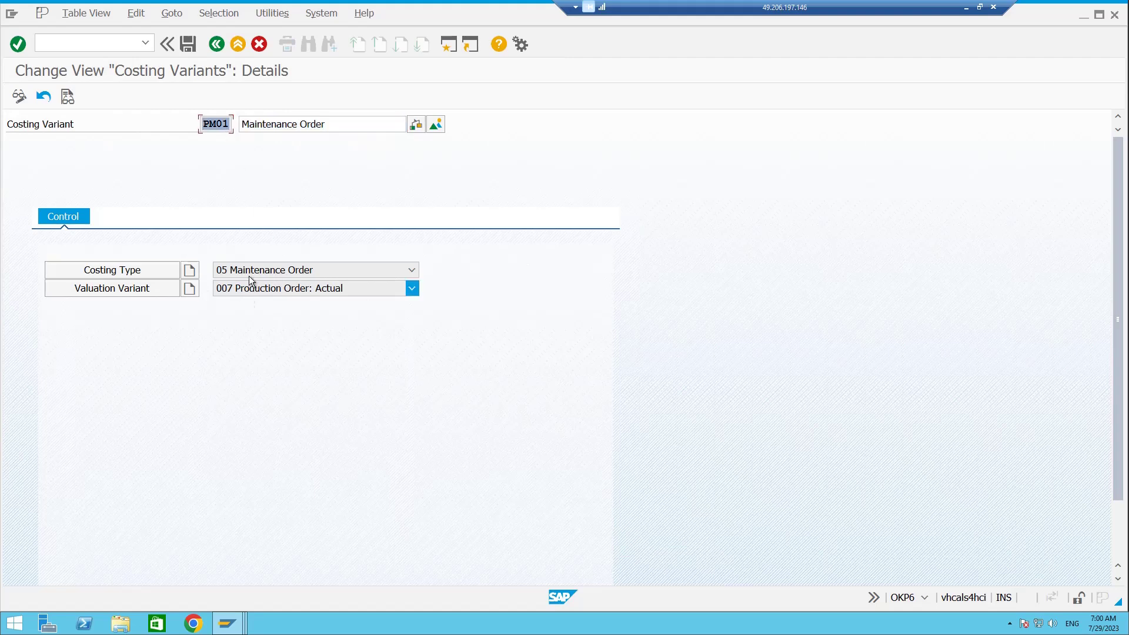
click(208, 127)
click(221, 44)
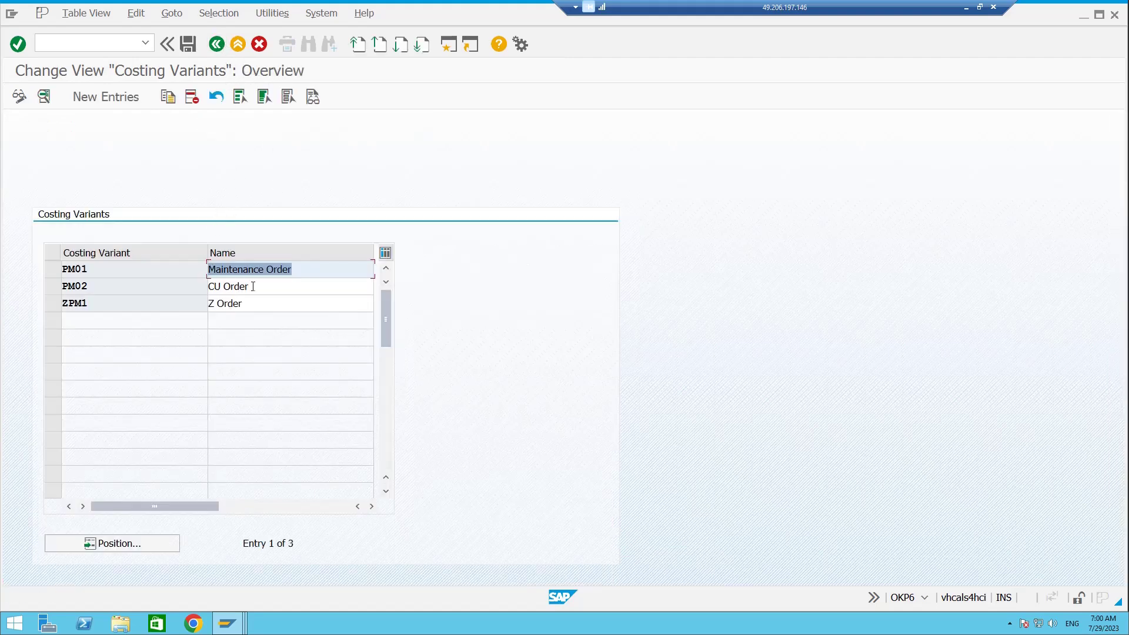
double_click(114, 303)
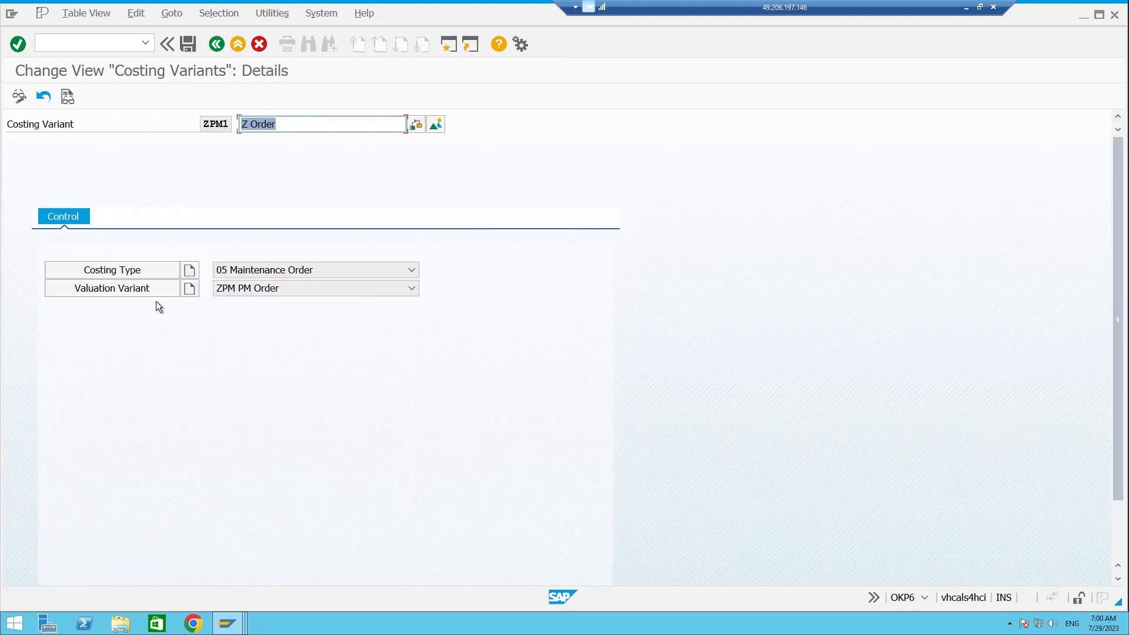
click(217, 45)
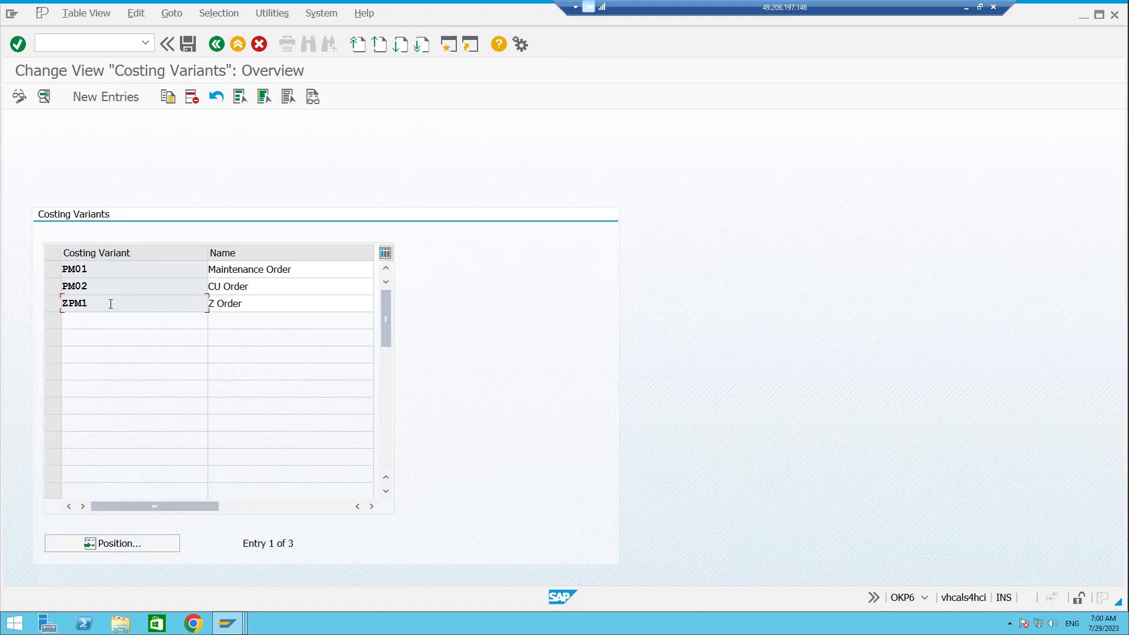
double_click(109, 304)
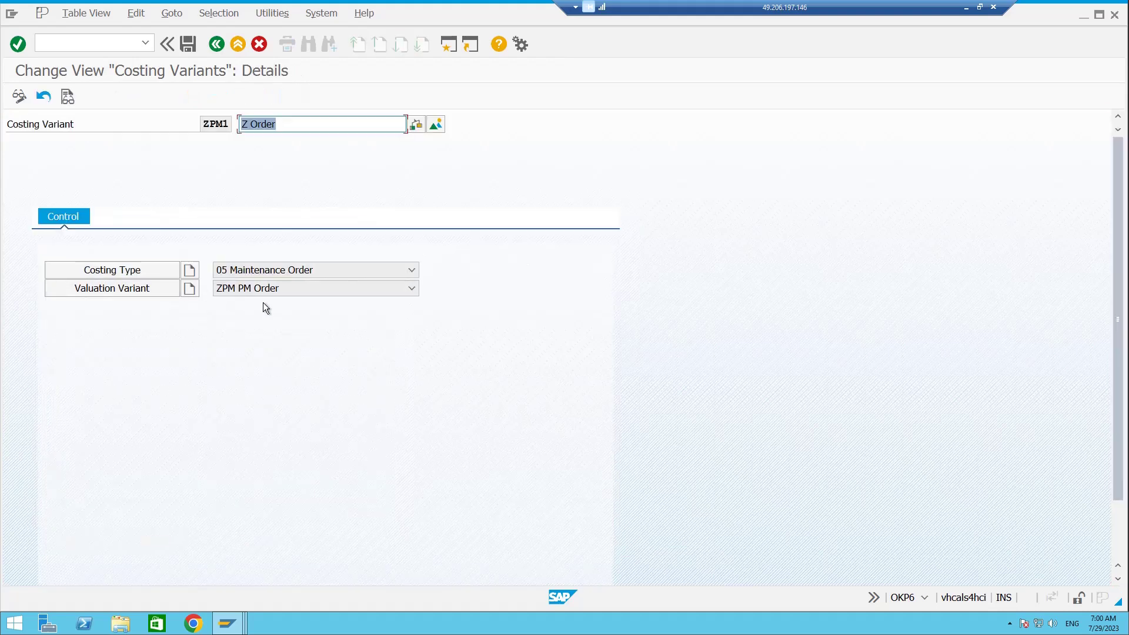
click(210, 45)
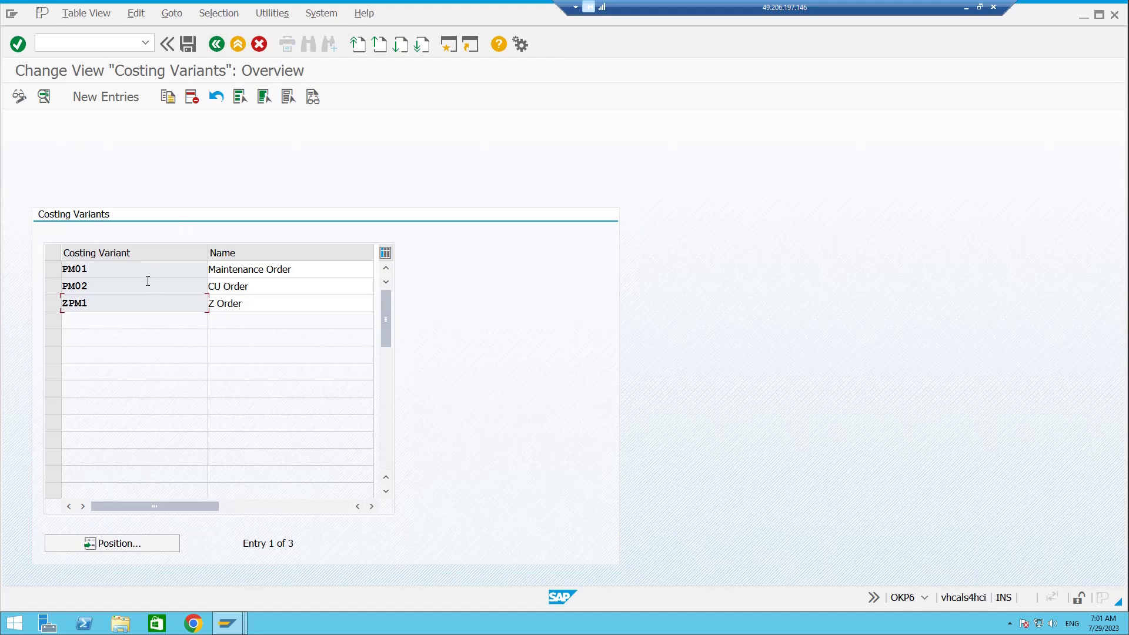
double_click(181, 271)
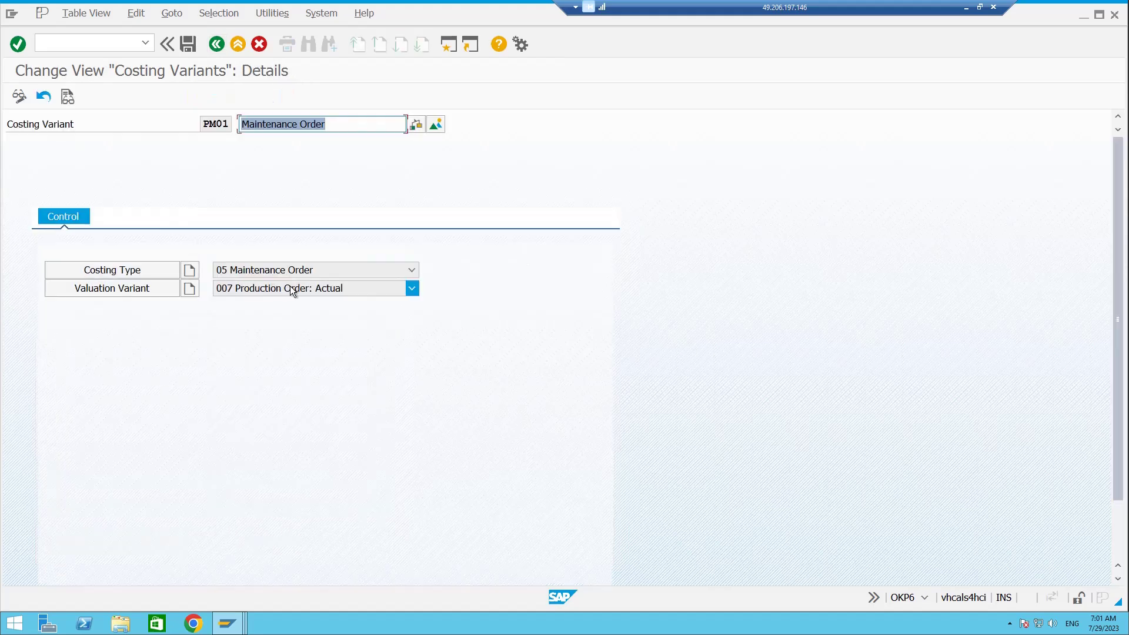
click(376, 290)
click(324, 161)
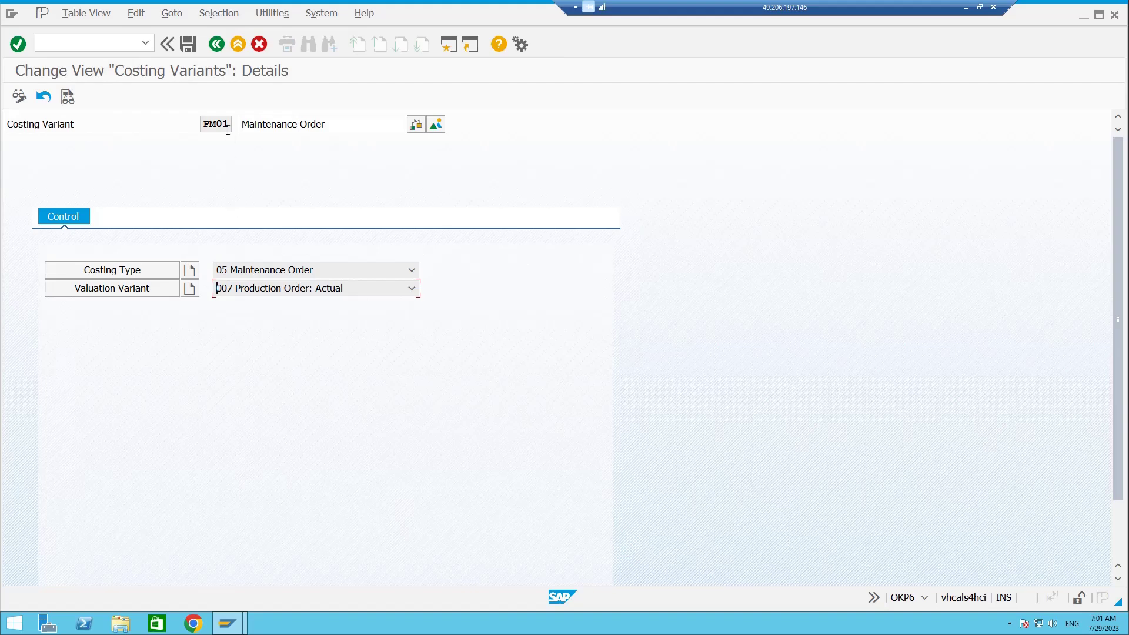
drag(227, 130, 203, 126)
click(213, 44)
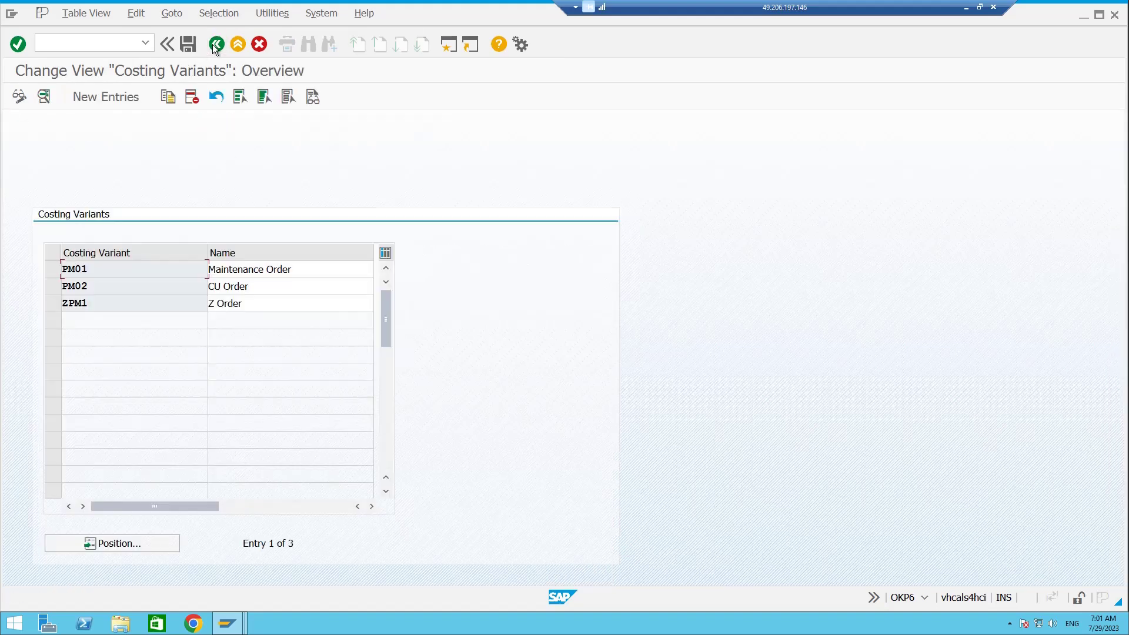
click(216, 44)
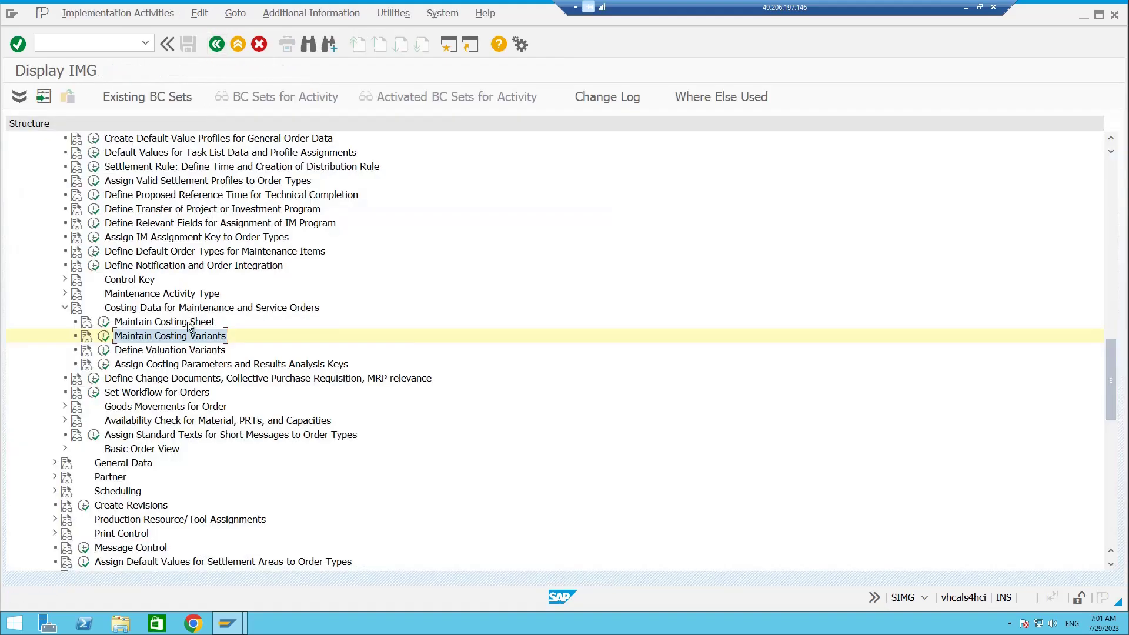
Step: Open Assign Costing Parameters and Results Analysis Keys and position the table at plant ALM1
click(106, 365)
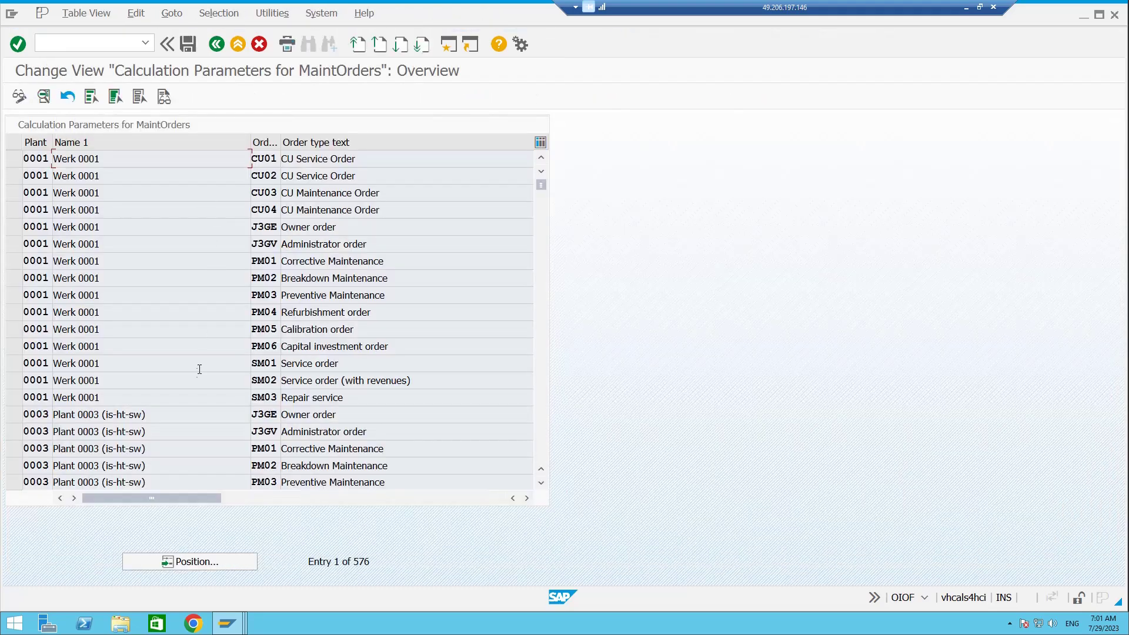
click(200, 562)
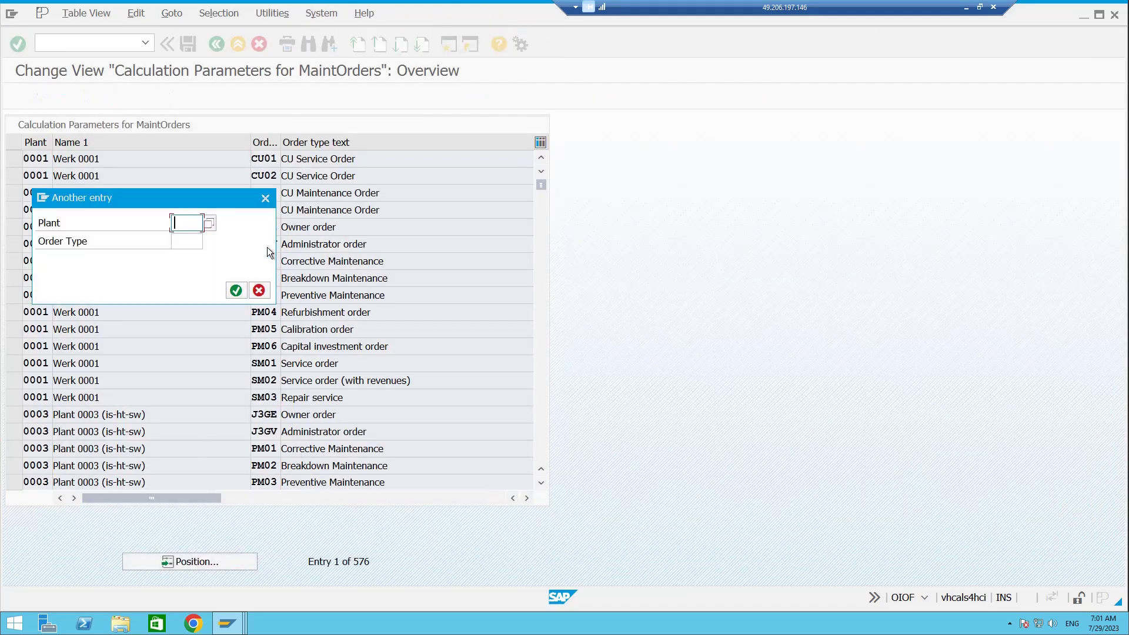
click(265, 196)
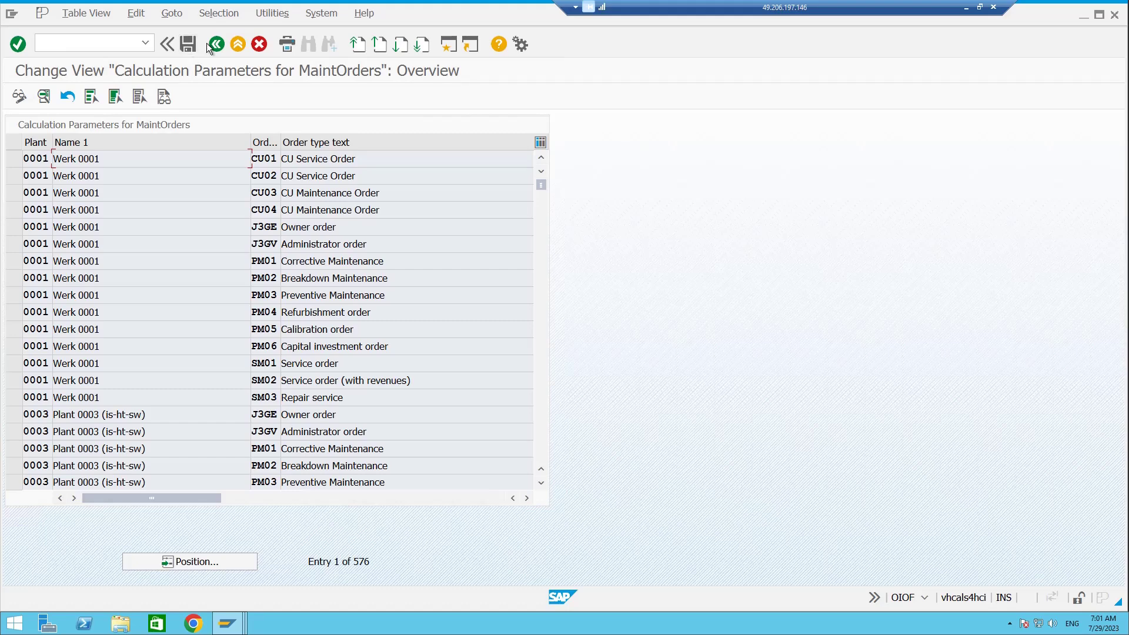
click(216, 44)
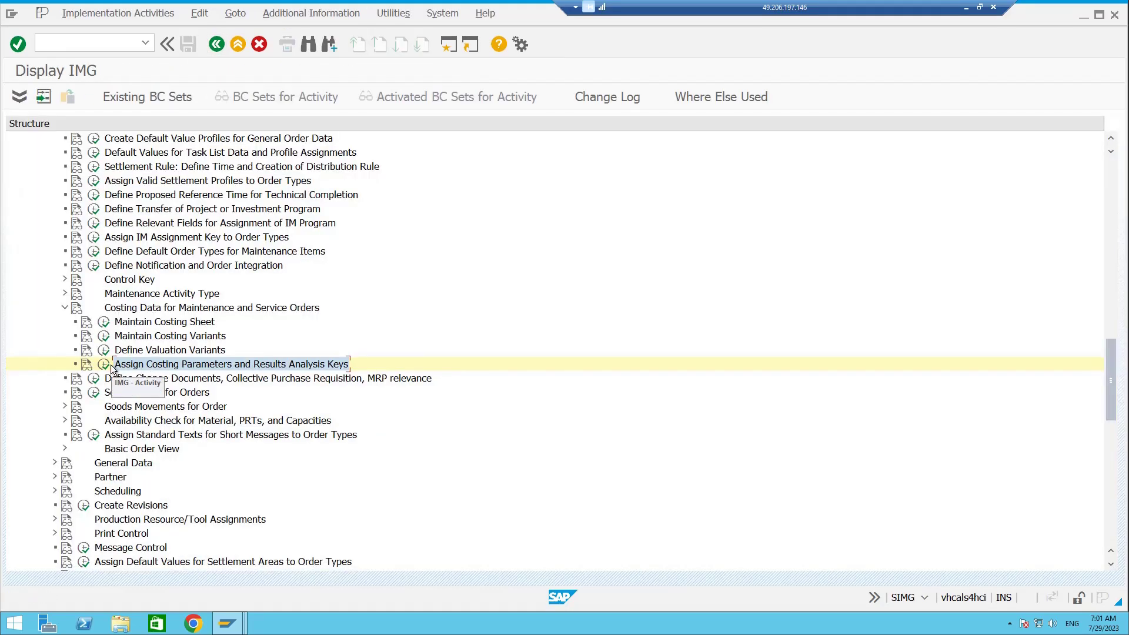
click(110, 366)
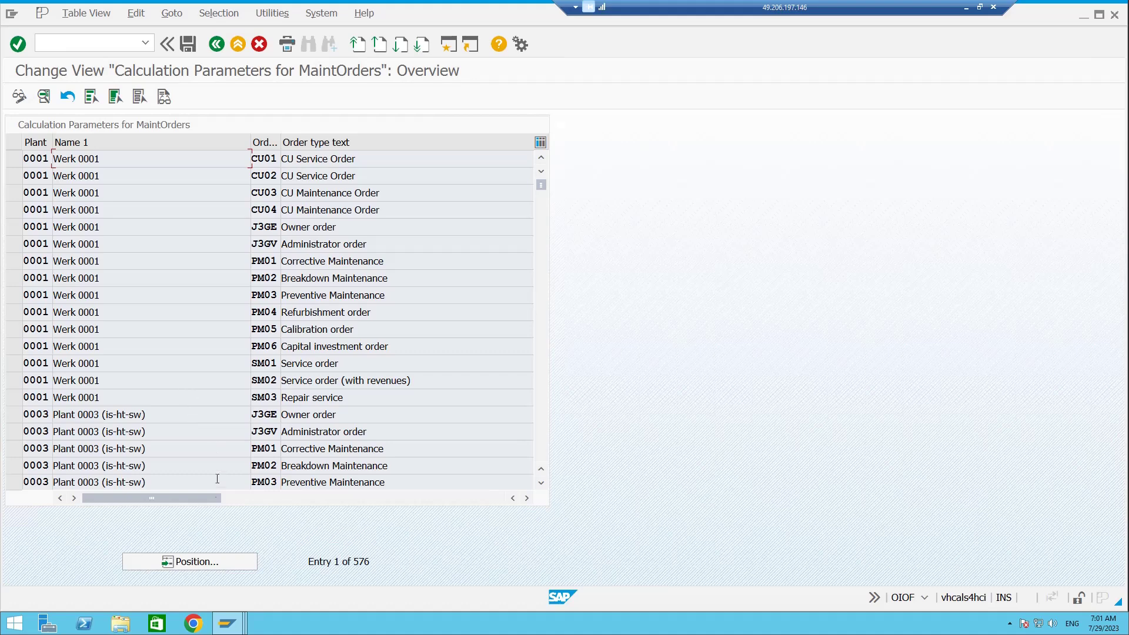
click(209, 564)
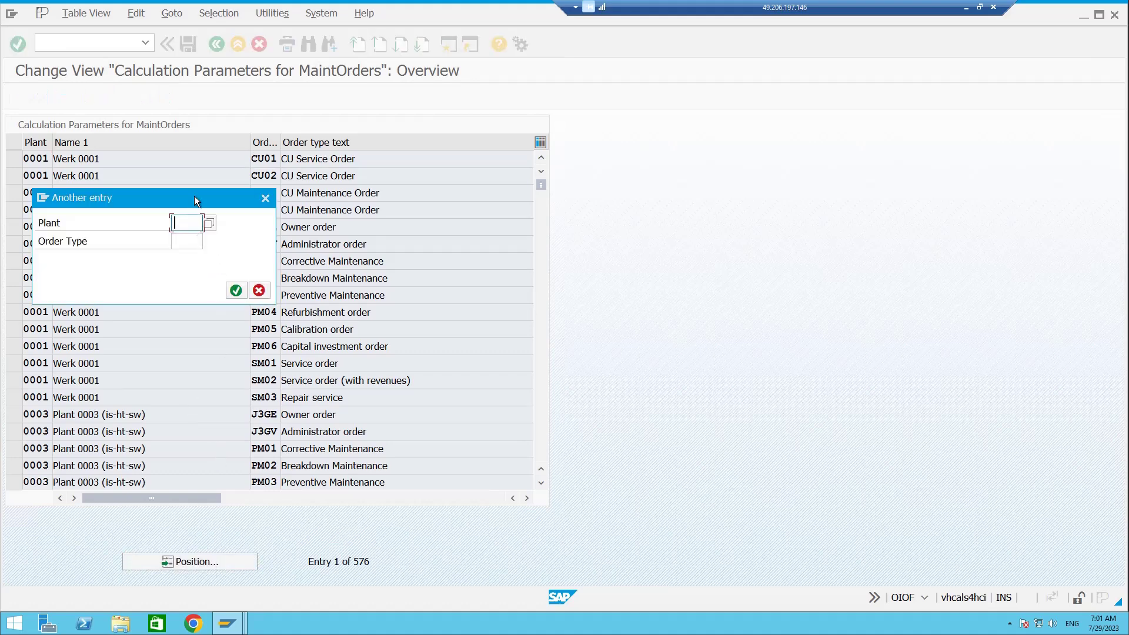
drag(196, 200, 357, 174)
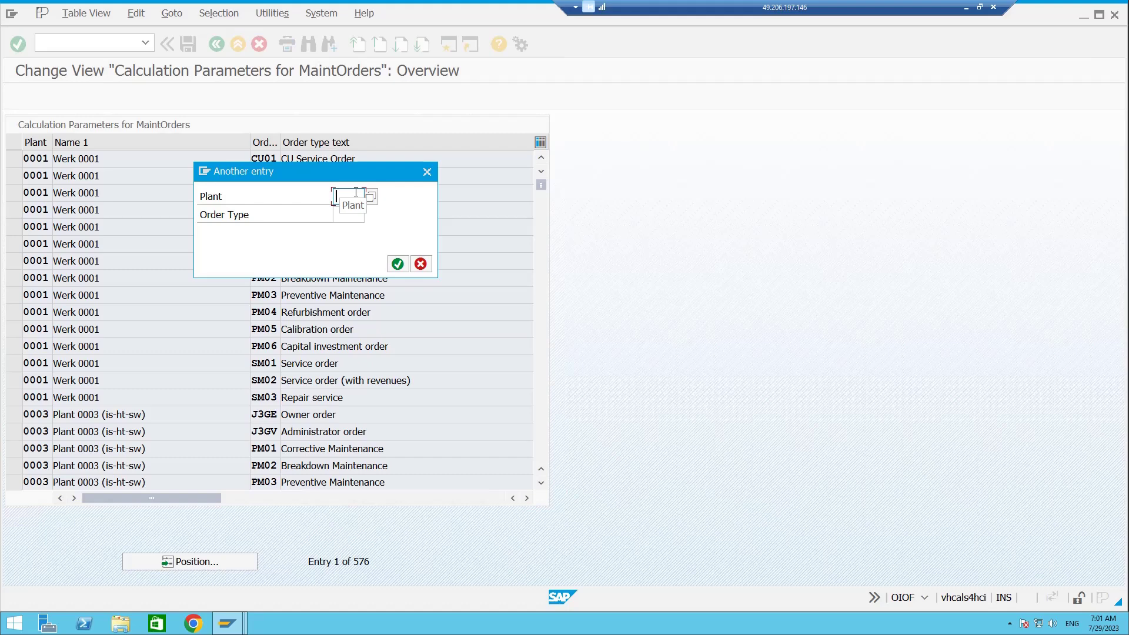
text(ALM1)
click(394, 265)
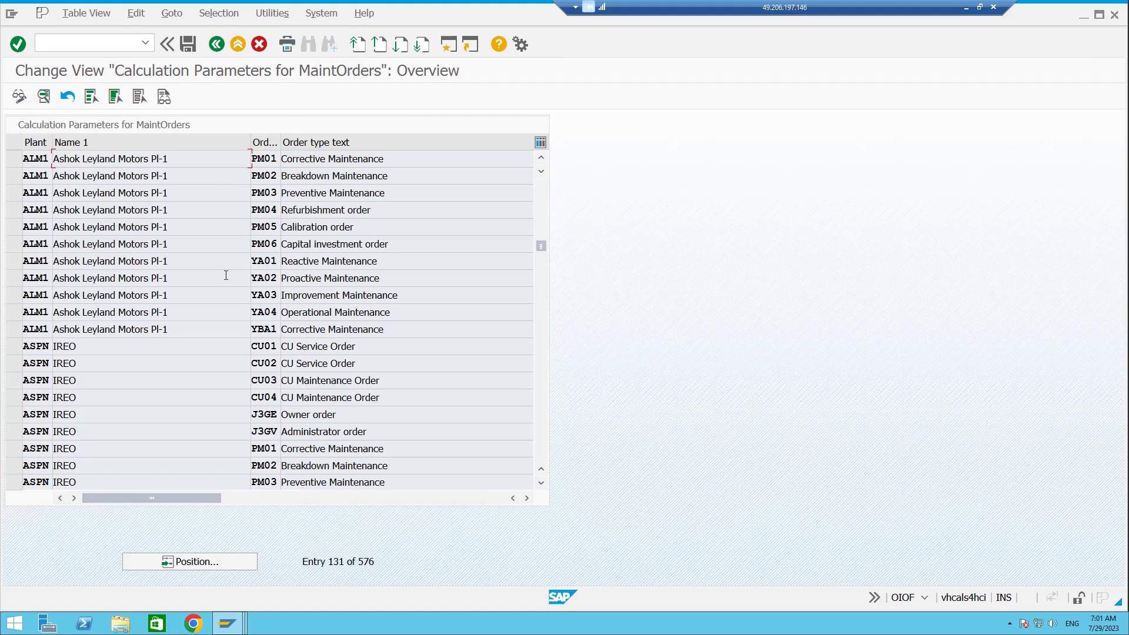
Step: Enter PM01 for planned and actual variance calculation on ALM1 order type YA01, then save
double_click(267, 260)
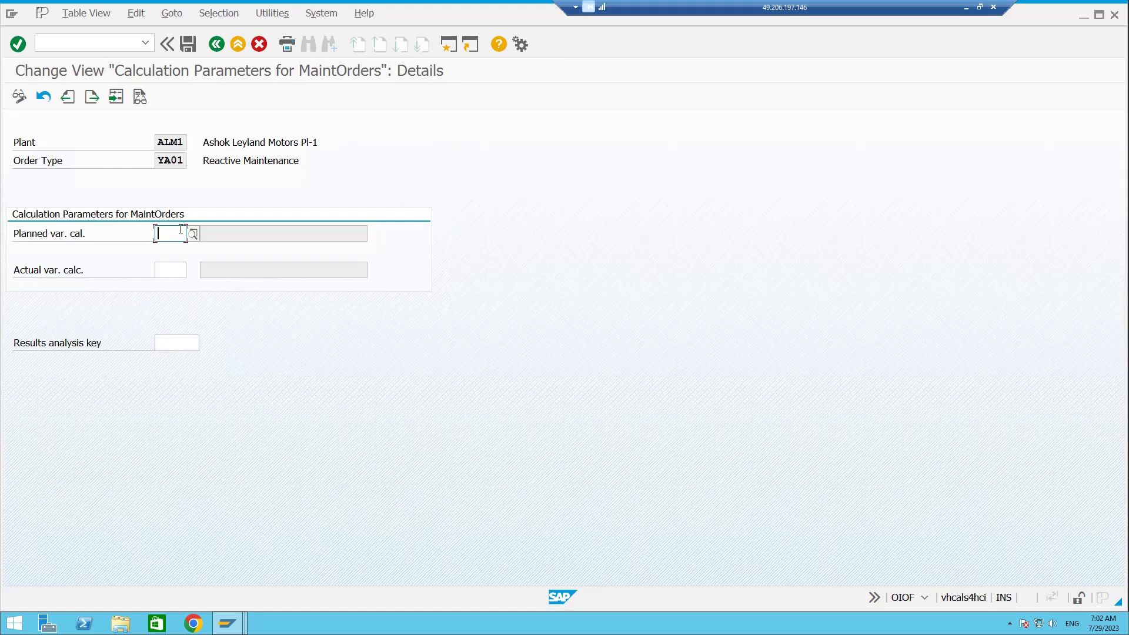
text(PM01)
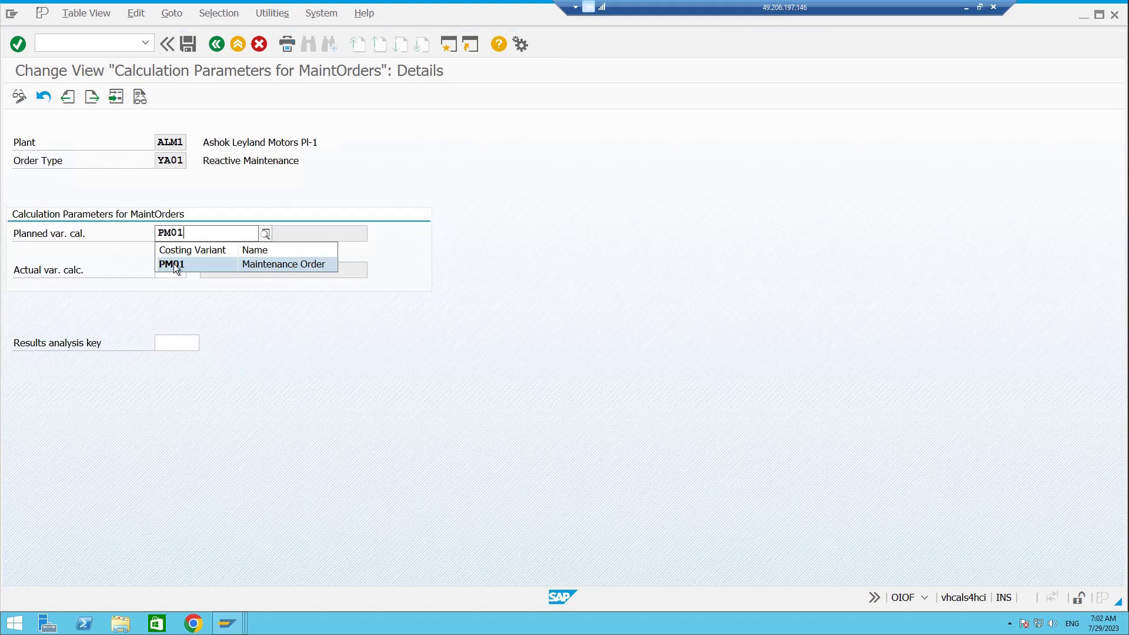
click(175, 264)
text(PM01)
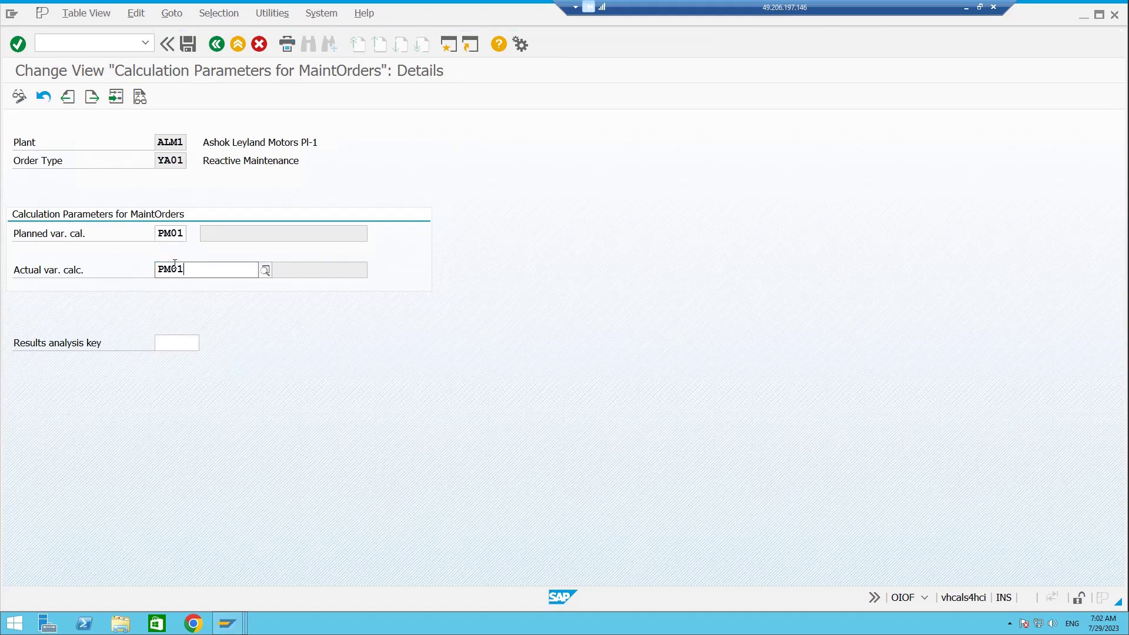
key(Return)
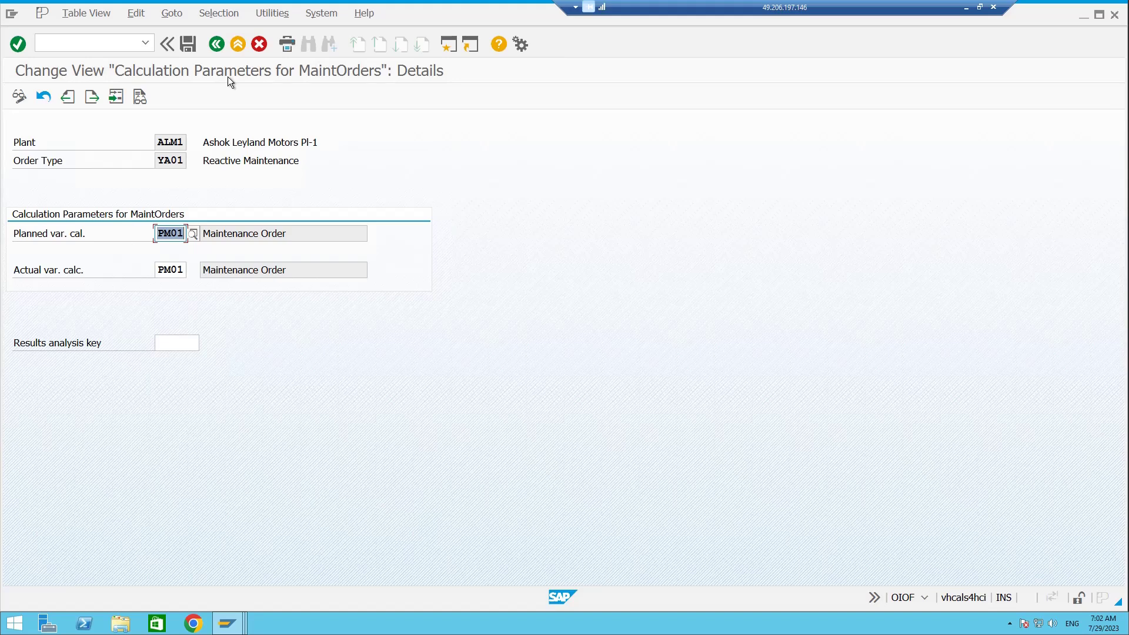
click(189, 43)
Step: Show own requests and record the change under S4HK902345 SAP PM June Project
click(383, 272)
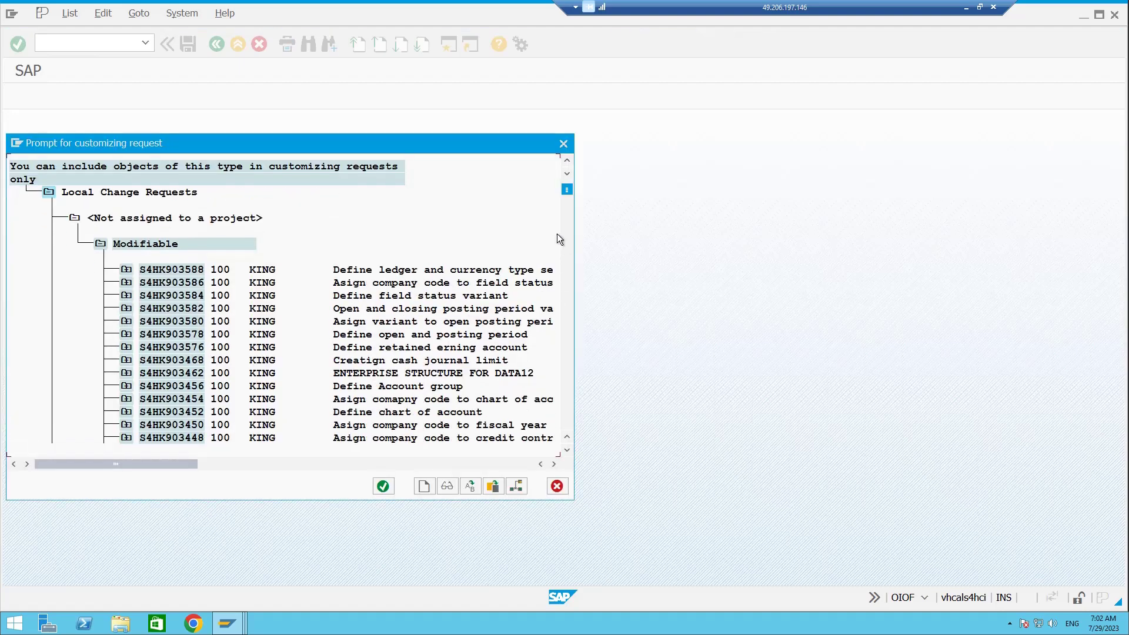
scroll(571, 234, down, 5)
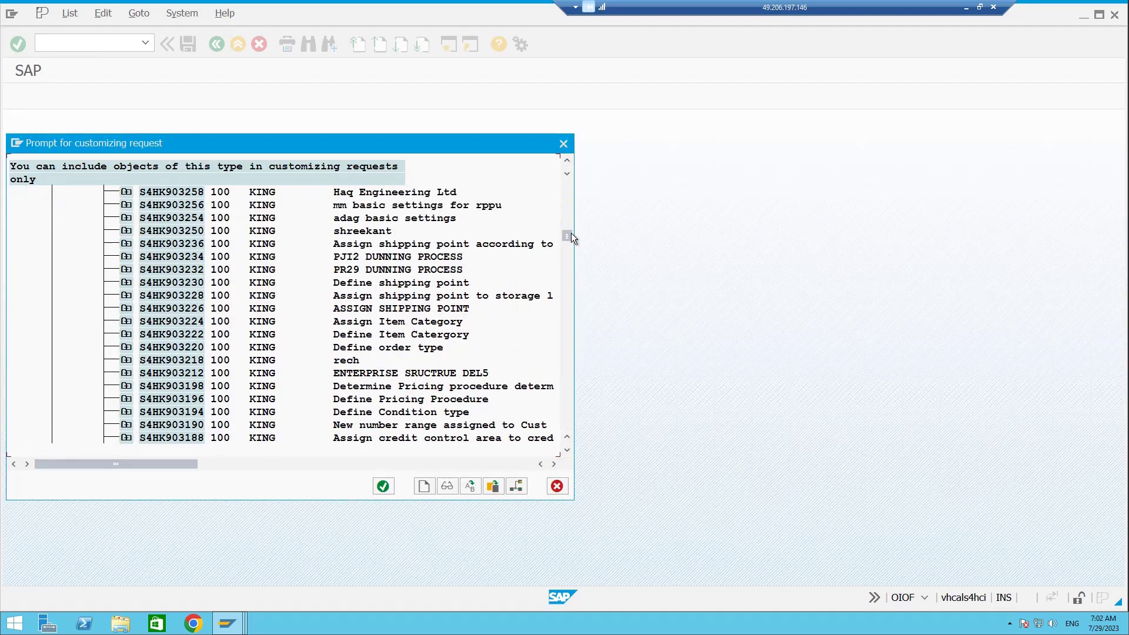
drag(569, 235, 539, 353)
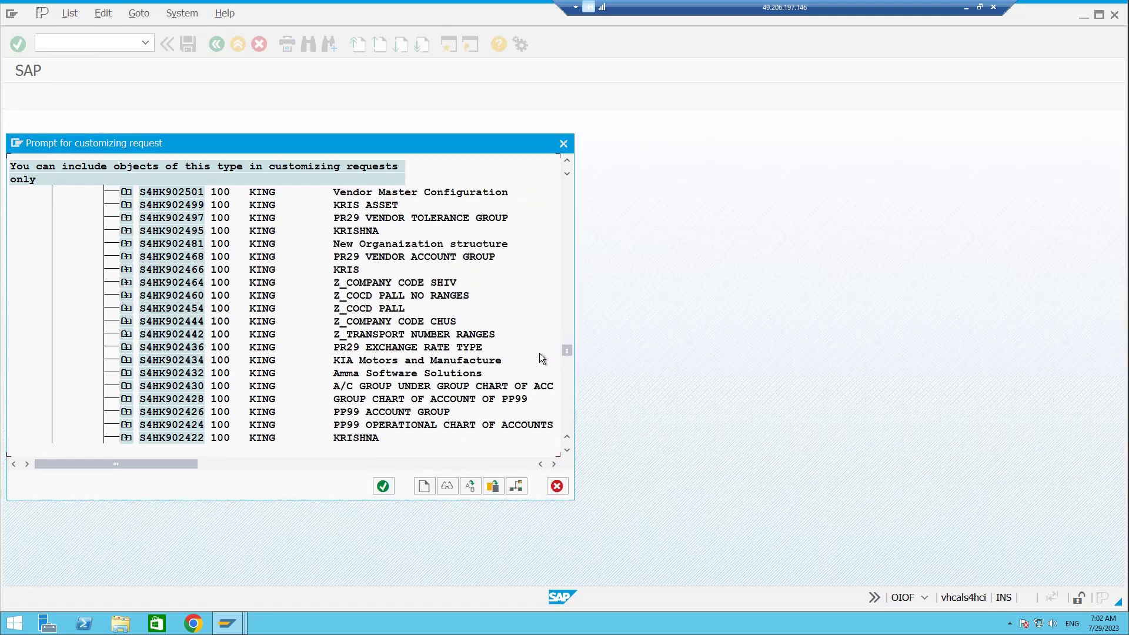
scroll(540, 353, down, 4)
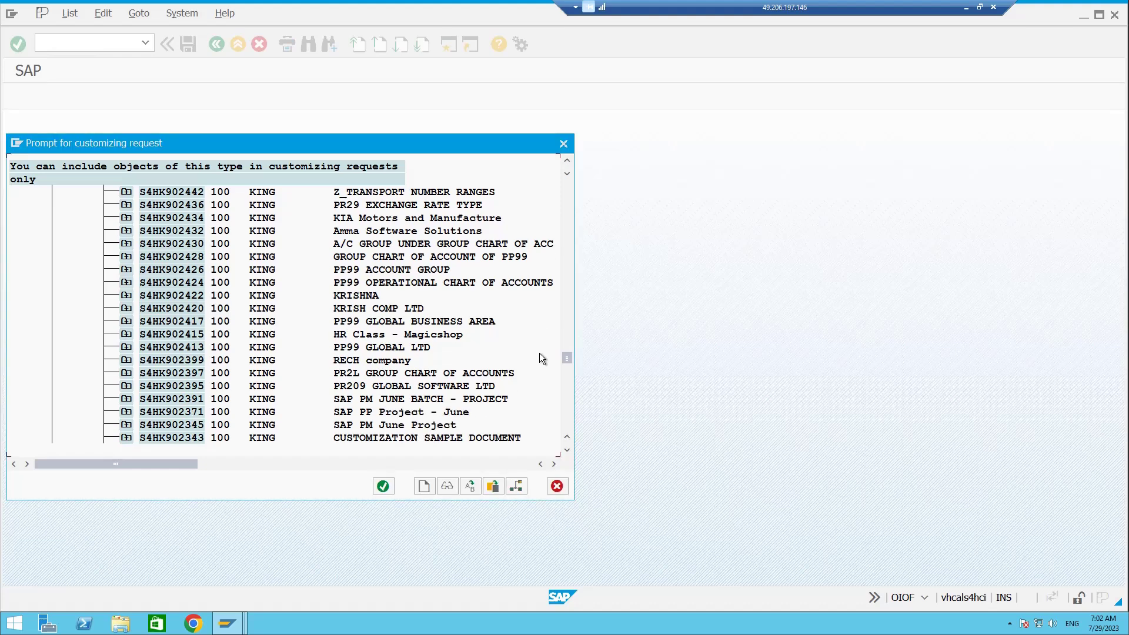
scroll(542, 358, down, 2)
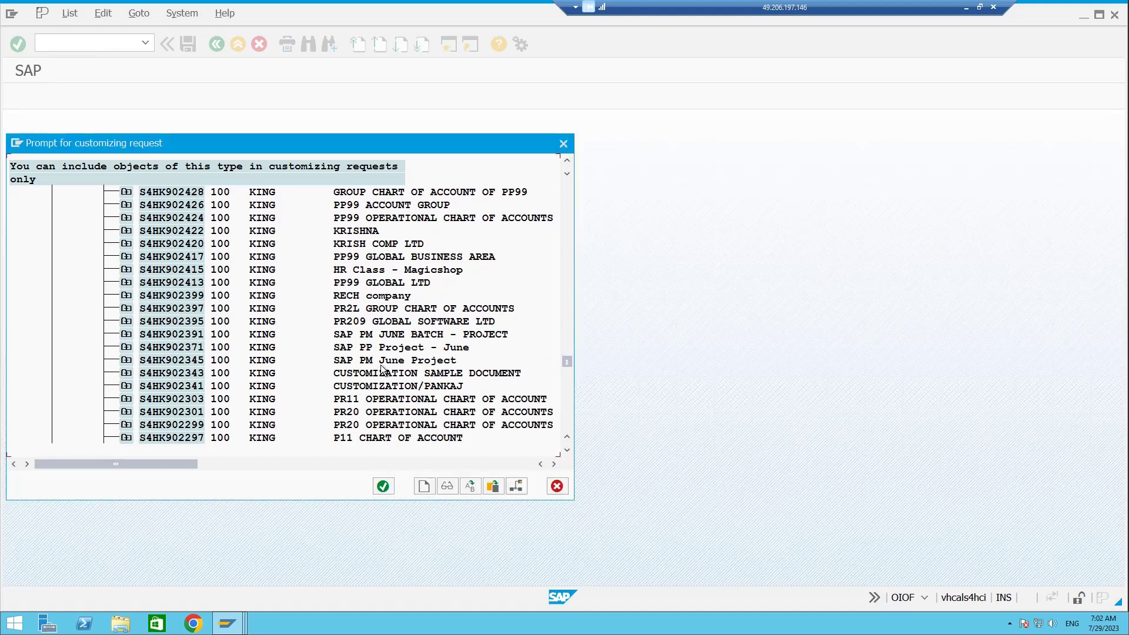
double_click(380, 363)
Step: Confirm the request to save the YA01 calculation parameters, then go back to the overview table
click(251, 272)
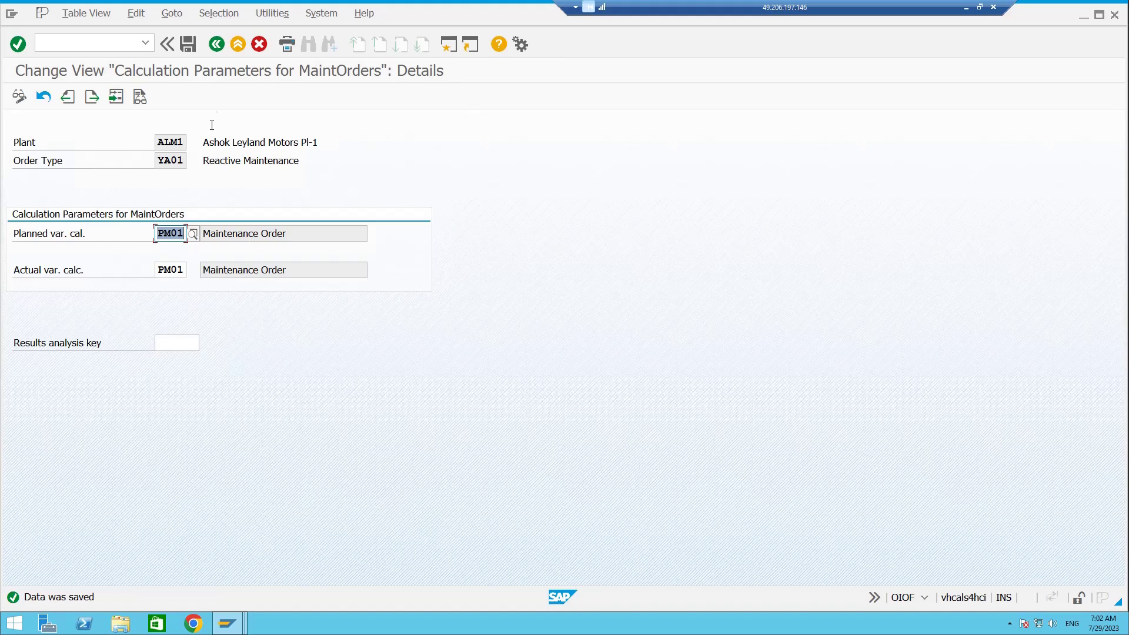
click(217, 46)
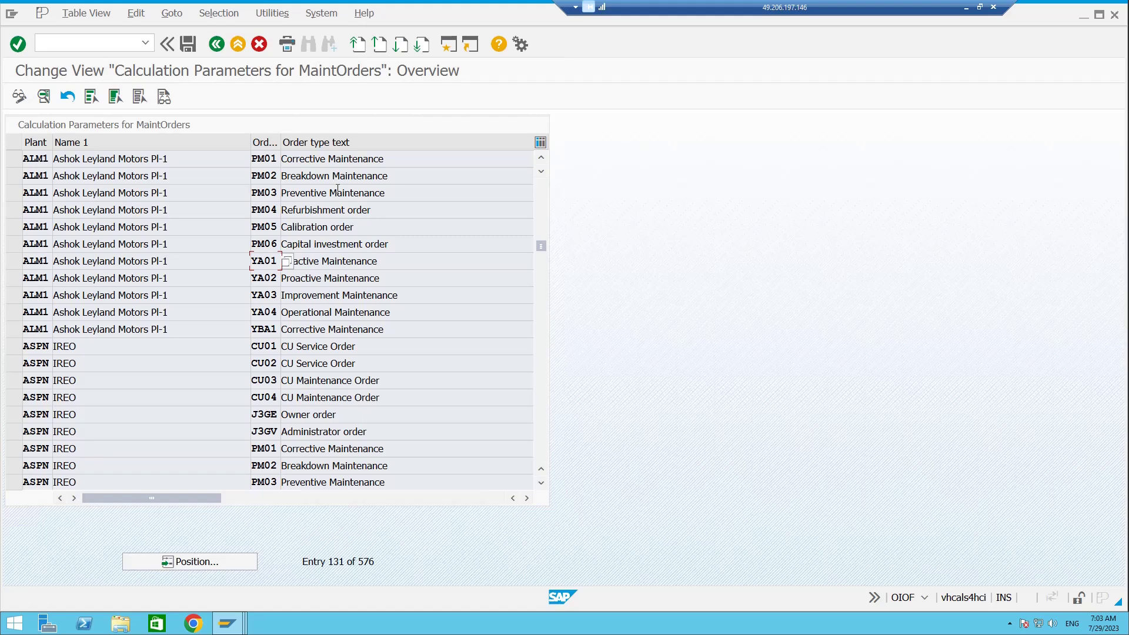
Step: Give order type YA02 PM01 for planned and actual variance calculation and save it
double_click(260, 278)
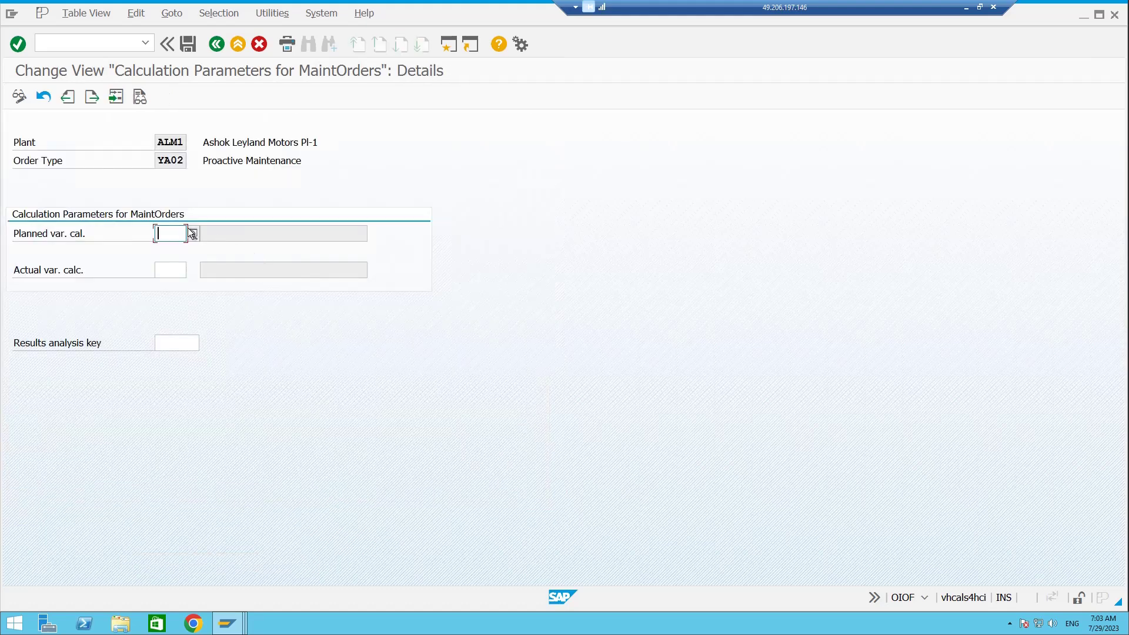
click(172, 250)
click(170, 267)
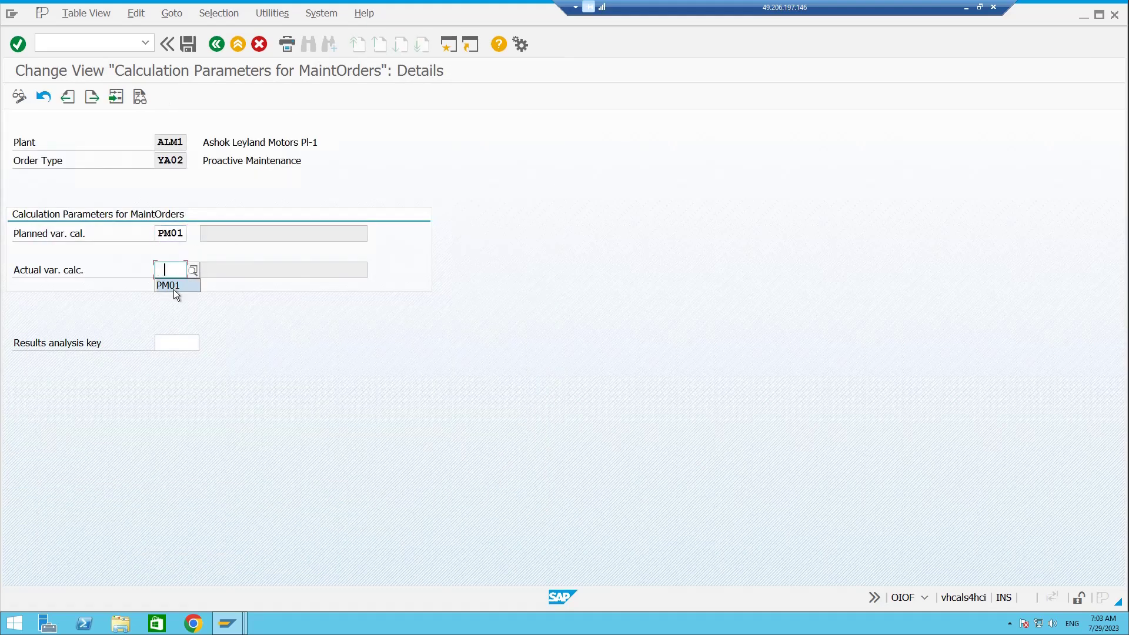
text(PM01)
key(Return)
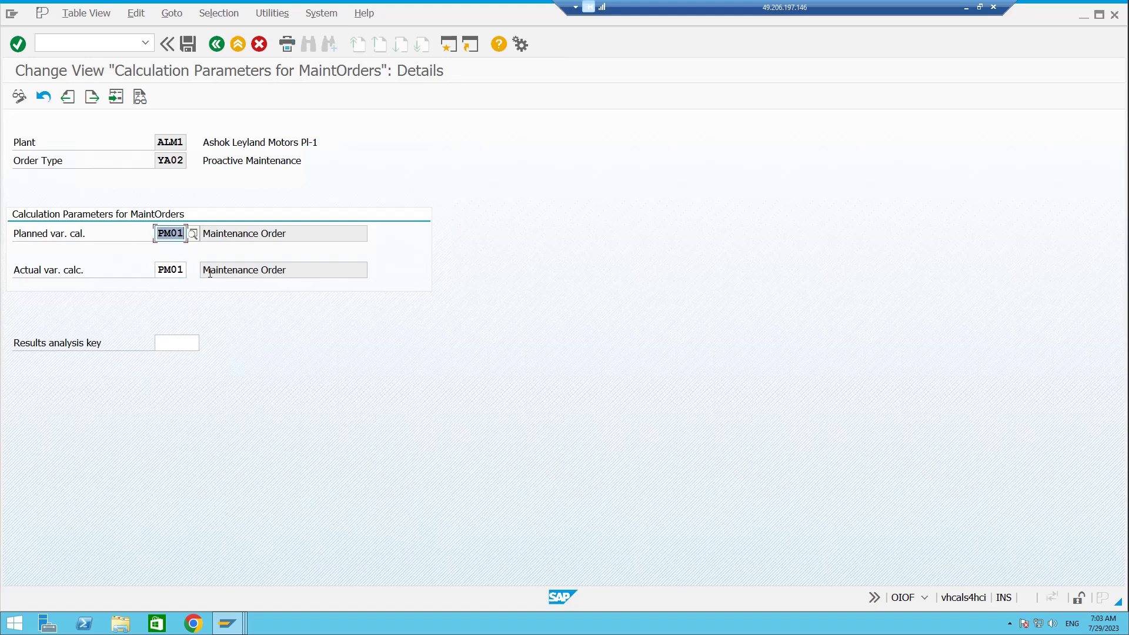
click(188, 43)
click(217, 45)
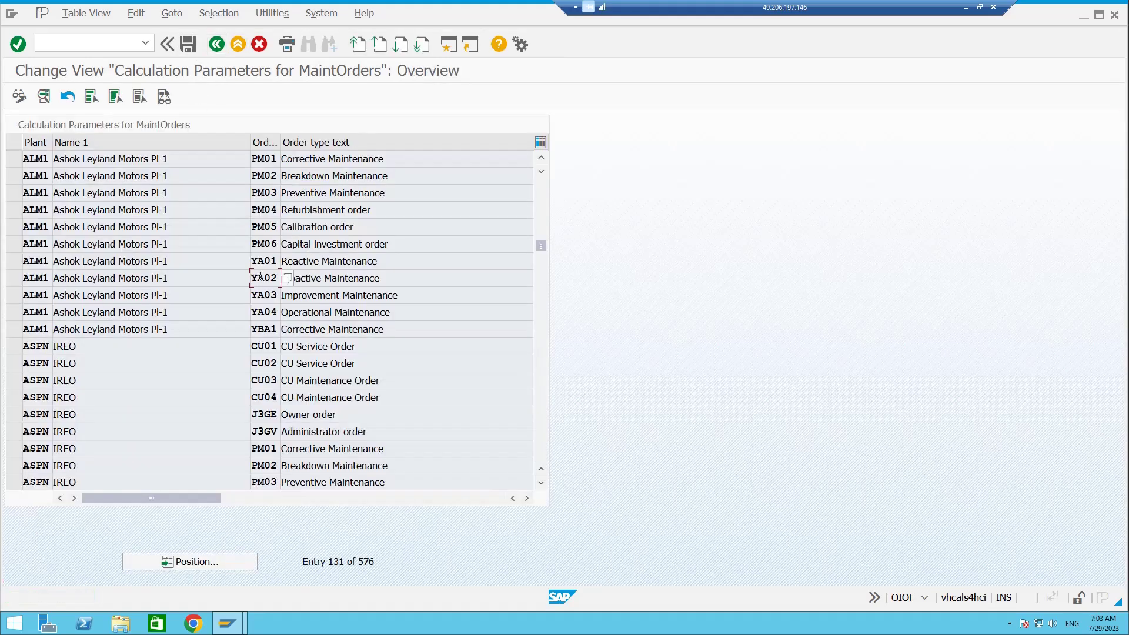
Step: Give order type YA03 PM01 for planned and actual variance calculation and save it
double_click(264, 295)
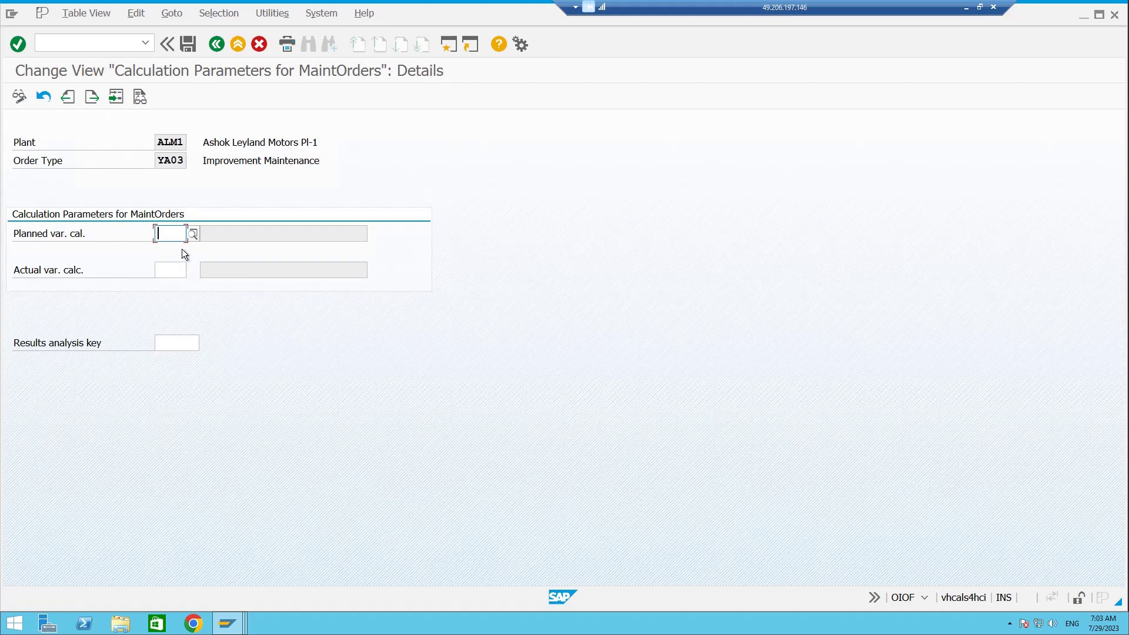
click(170, 238)
click(167, 264)
click(168, 282)
key(Return)
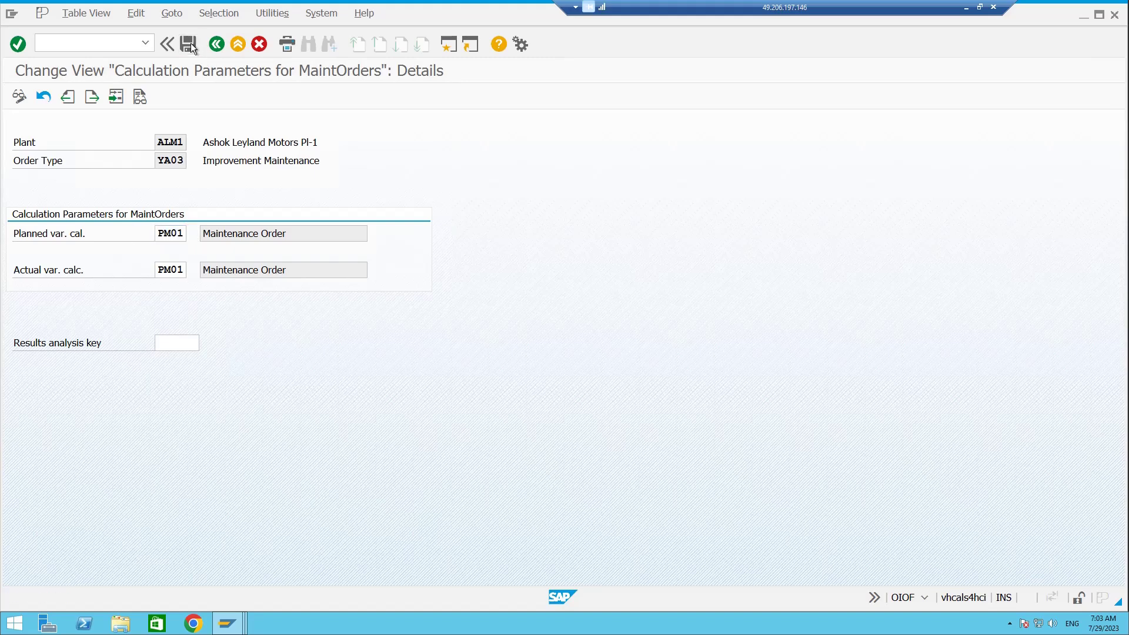
key(ctrl+s)
click(212, 45)
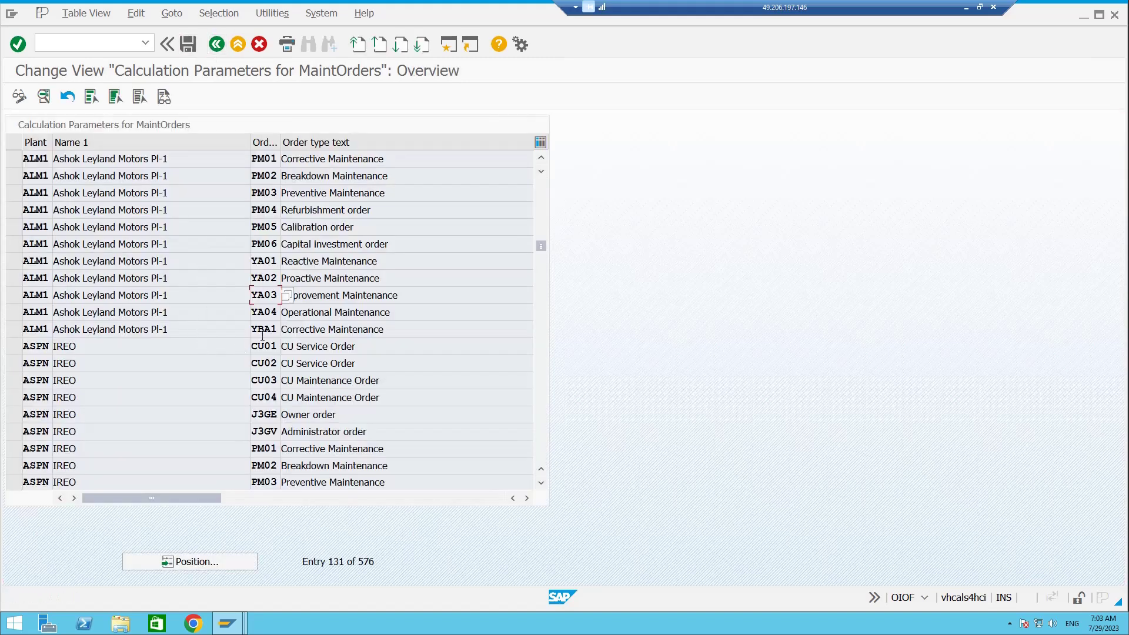
Step: Give order type YA04 PM01 for planned and actual variance calculation and save it
double_click(265, 314)
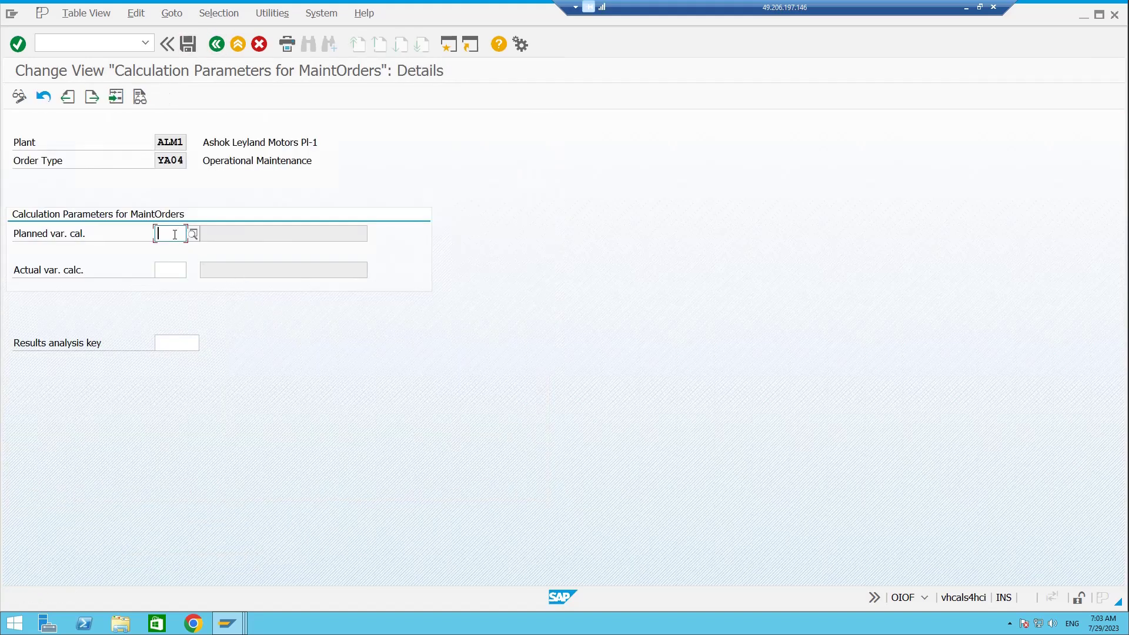
click(174, 235)
click(162, 265)
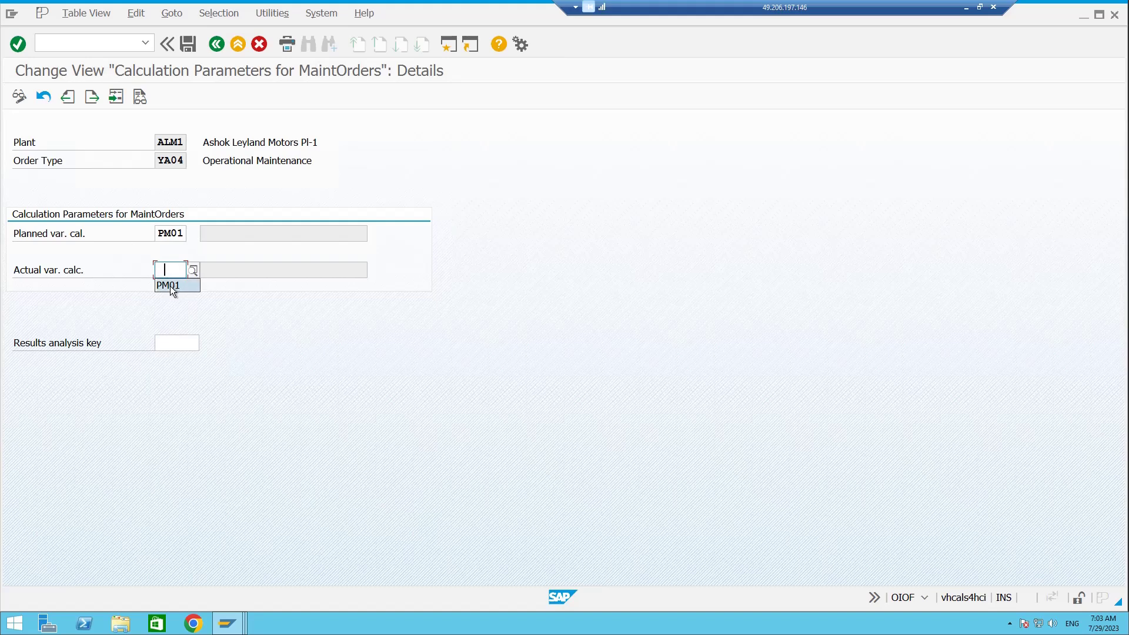
click(170, 285)
key(Return)
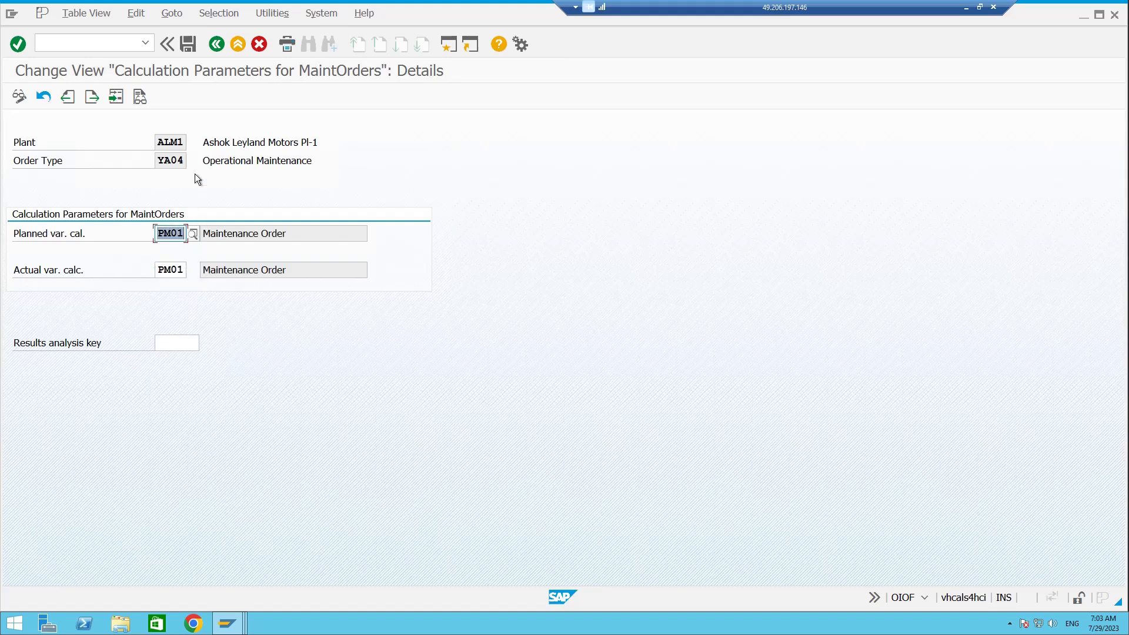
click(187, 51)
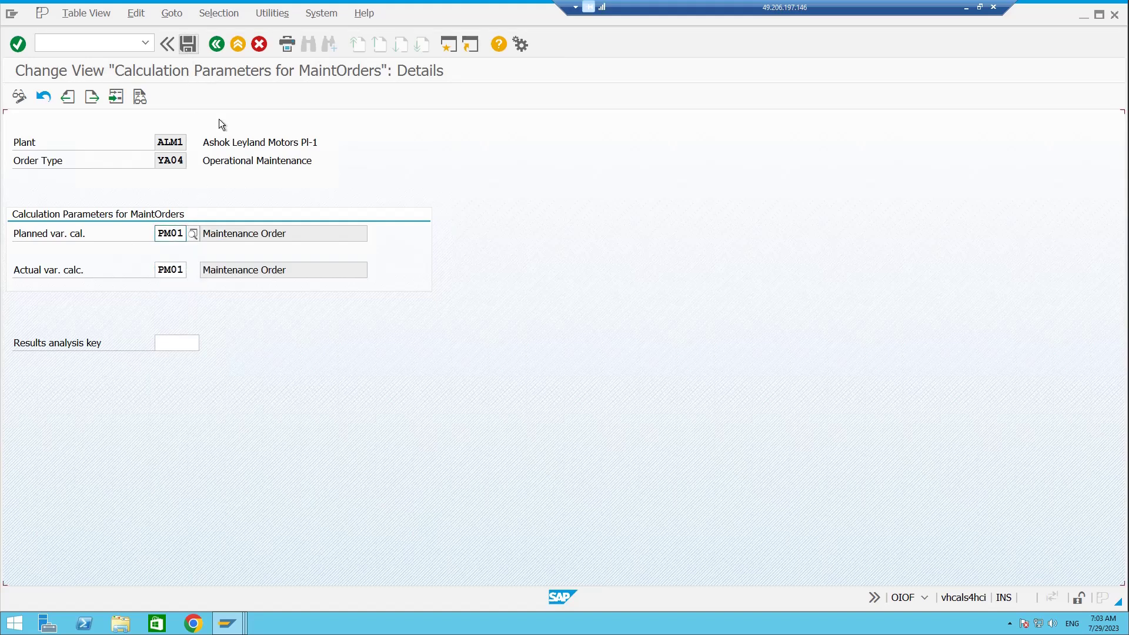
click(215, 45)
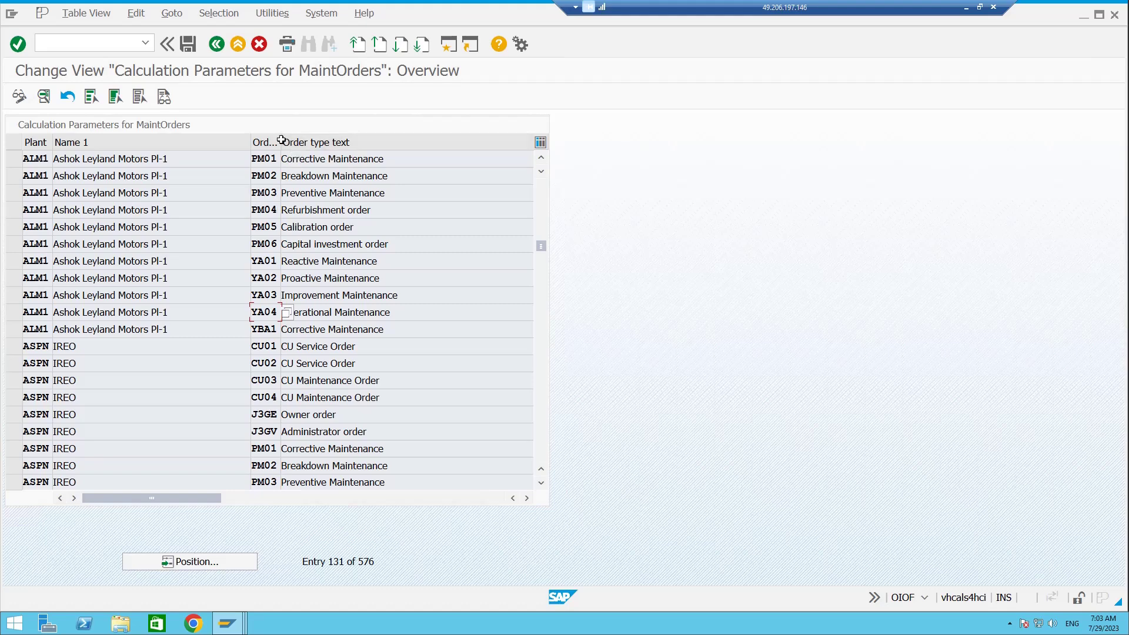
Step: From the Display Activity Type window, run /NSPRO to open Customizing: Execute Project
click(224, 618)
click(221, 563)
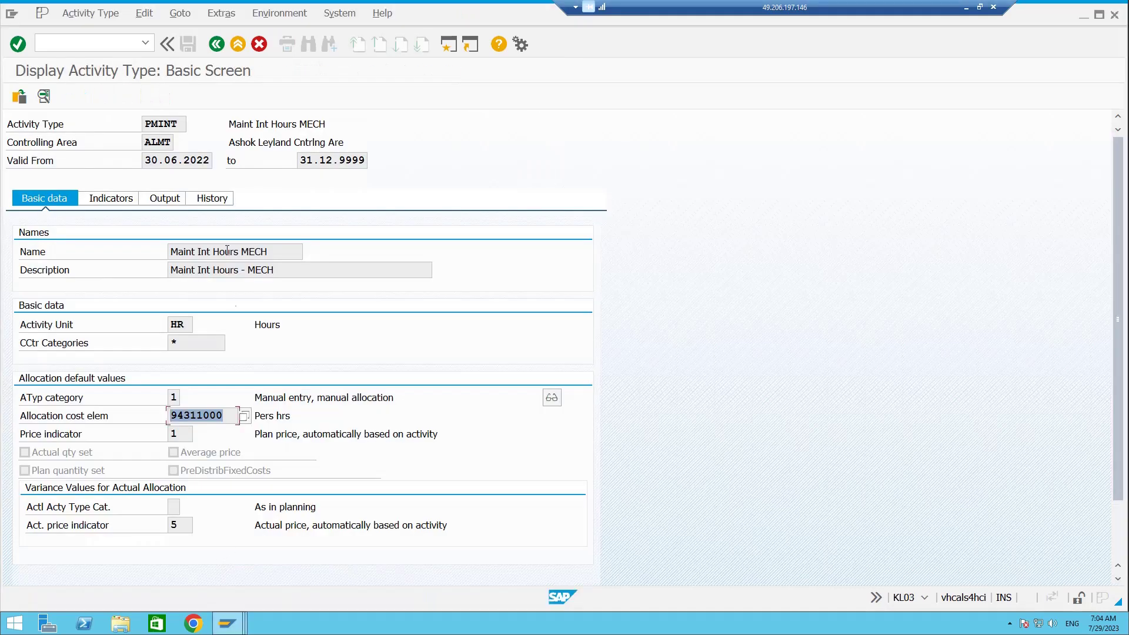
click(123, 38)
text(/NSPRO)
key(Return)
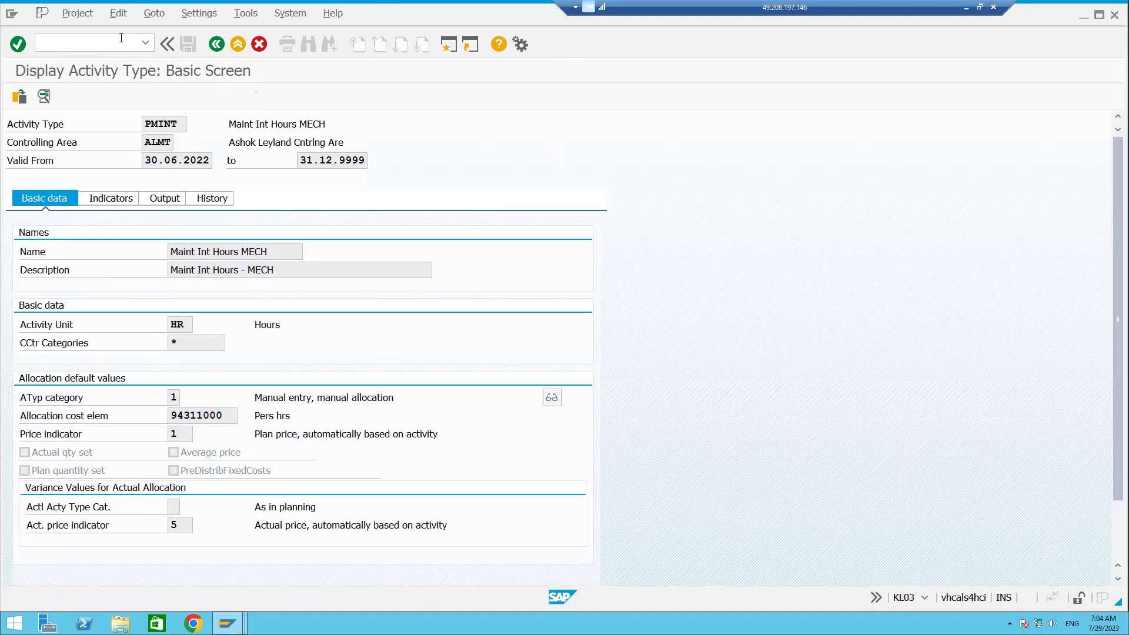
Step: Expand the IMG to Plant Maintenance > Maintenance and Service Orders > Functions and Settings for Order Types
click(101, 101)
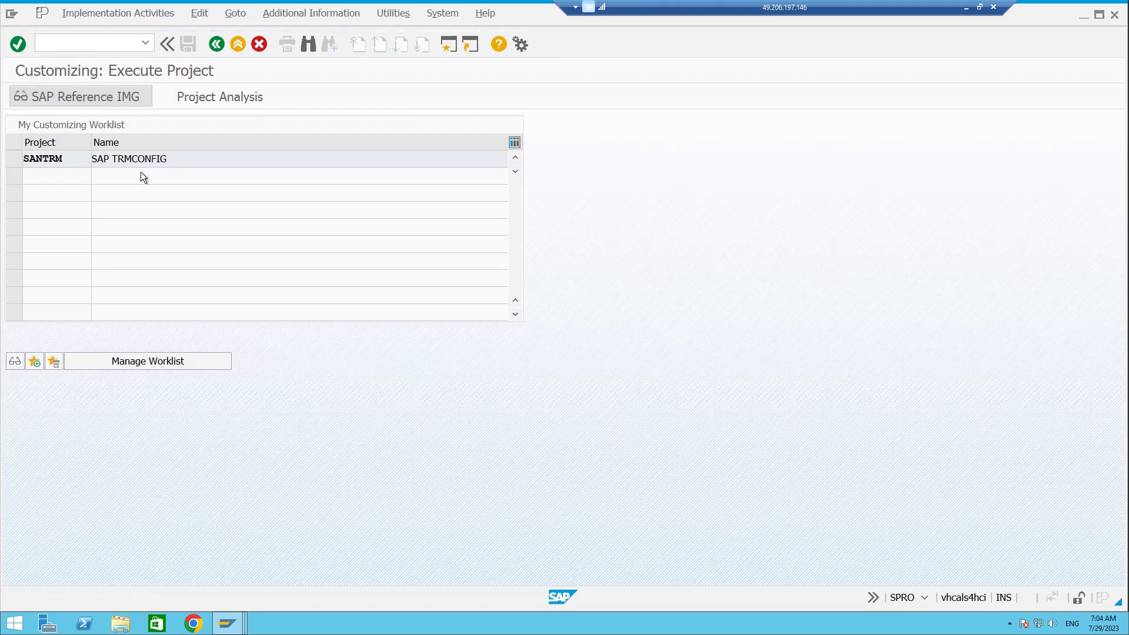
scroll(361, 355, down, 4)
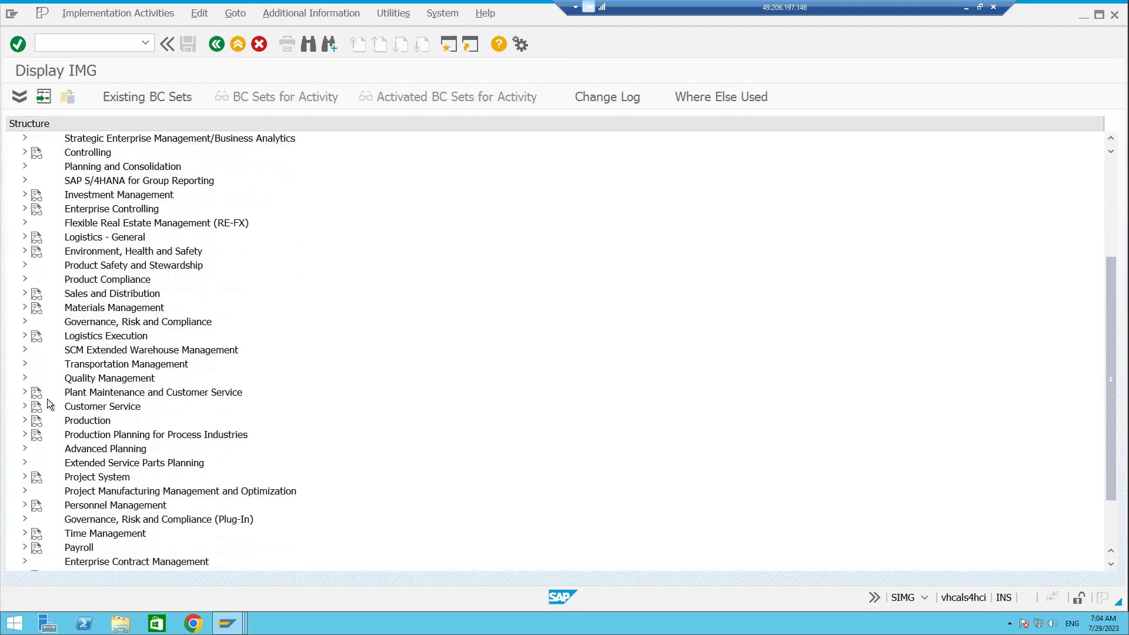
click(25, 392)
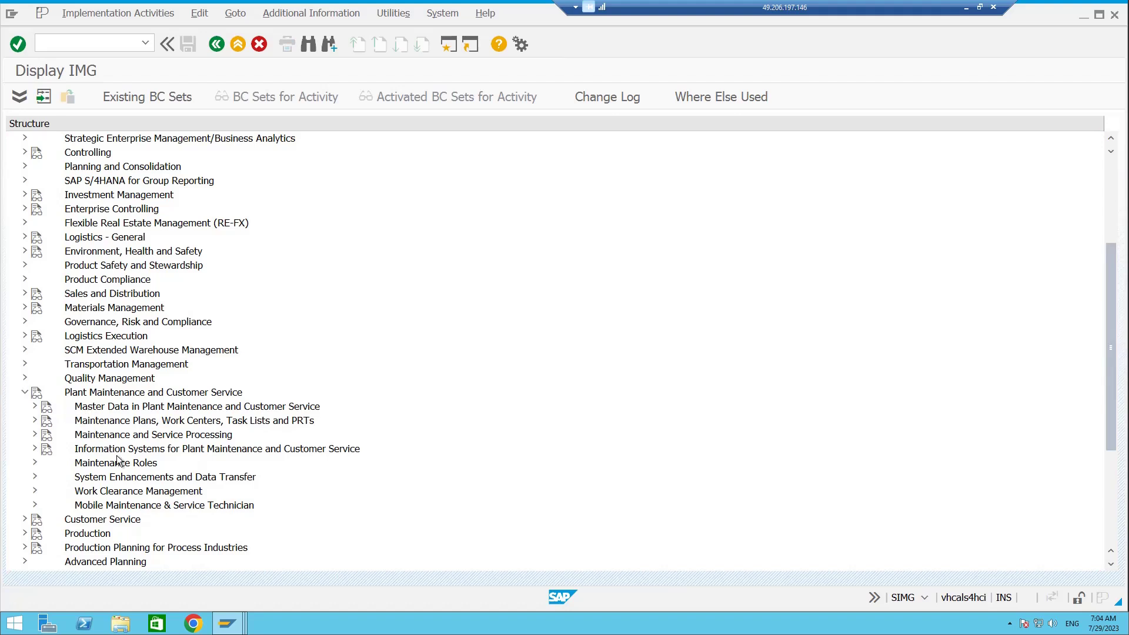
scroll(117, 460, down, 1)
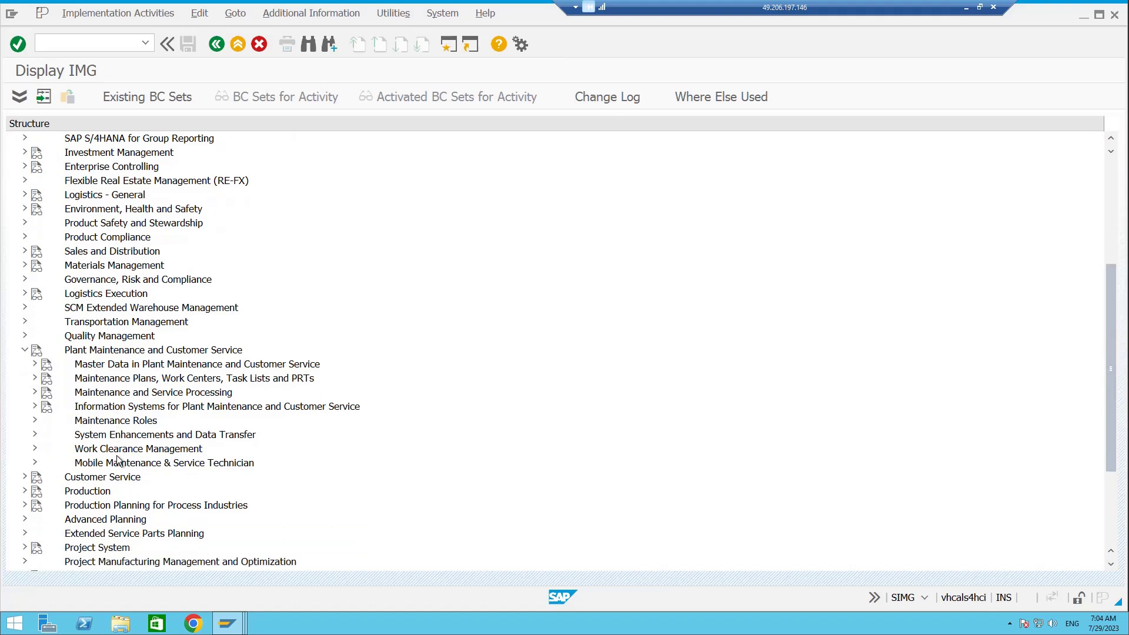
scroll(118, 461, down, 1)
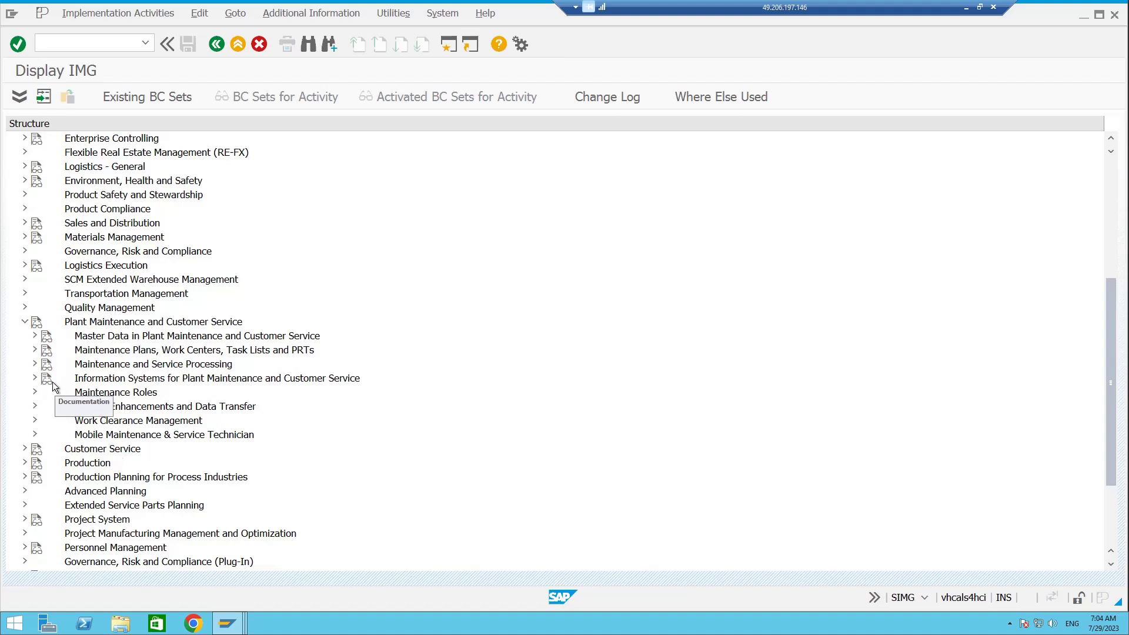
click(35, 364)
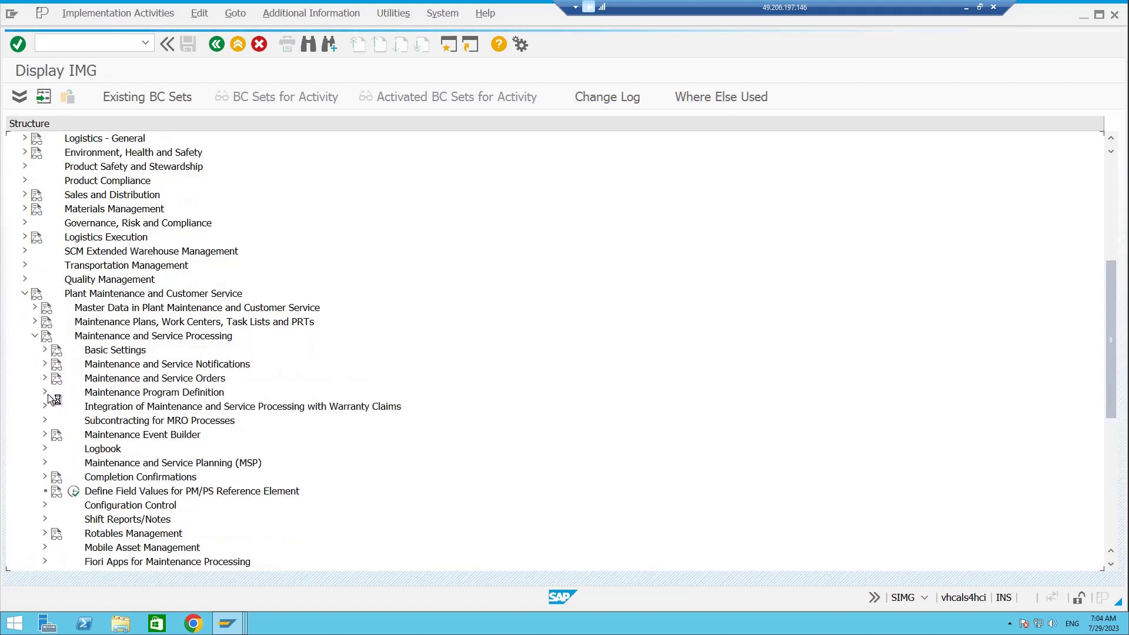
click(45, 379)
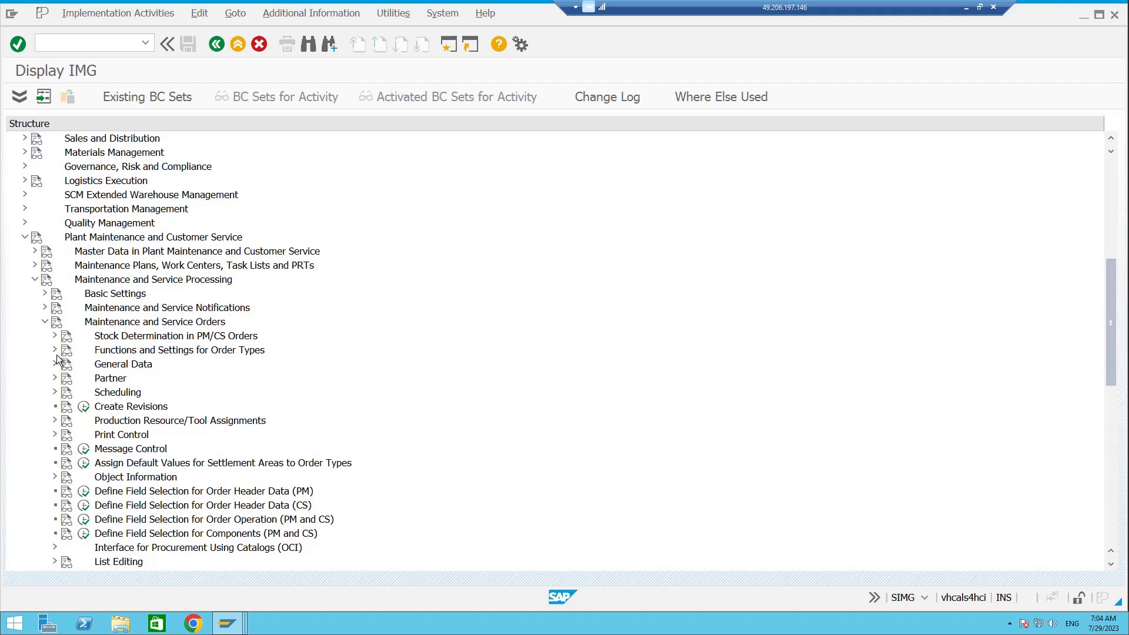
click(55, 351)
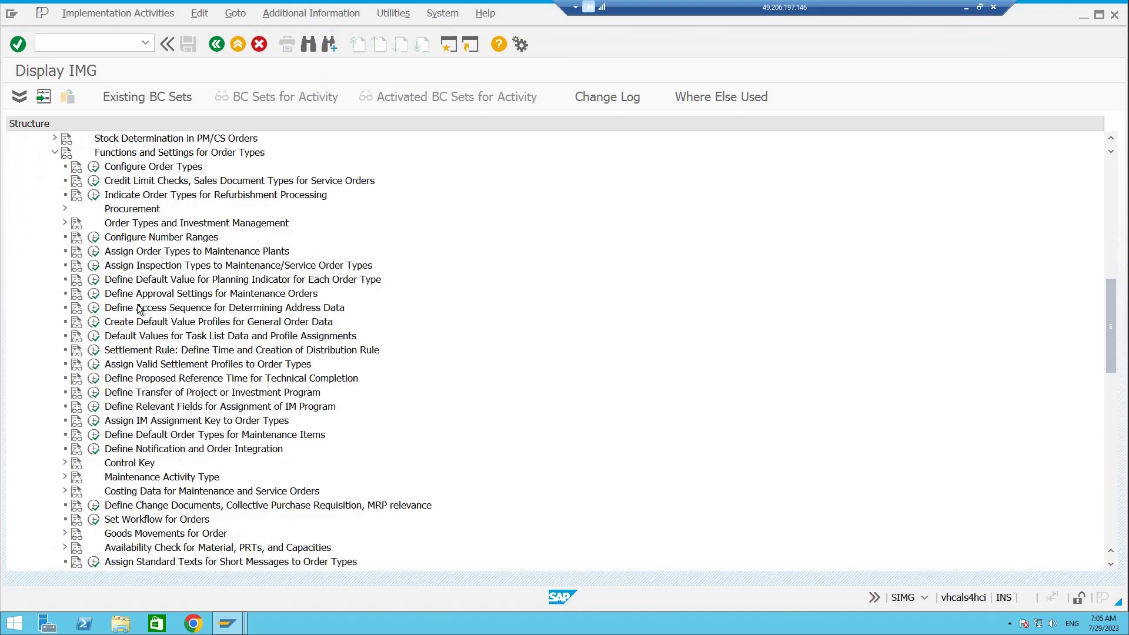
scroll(135, 306, up, 2)
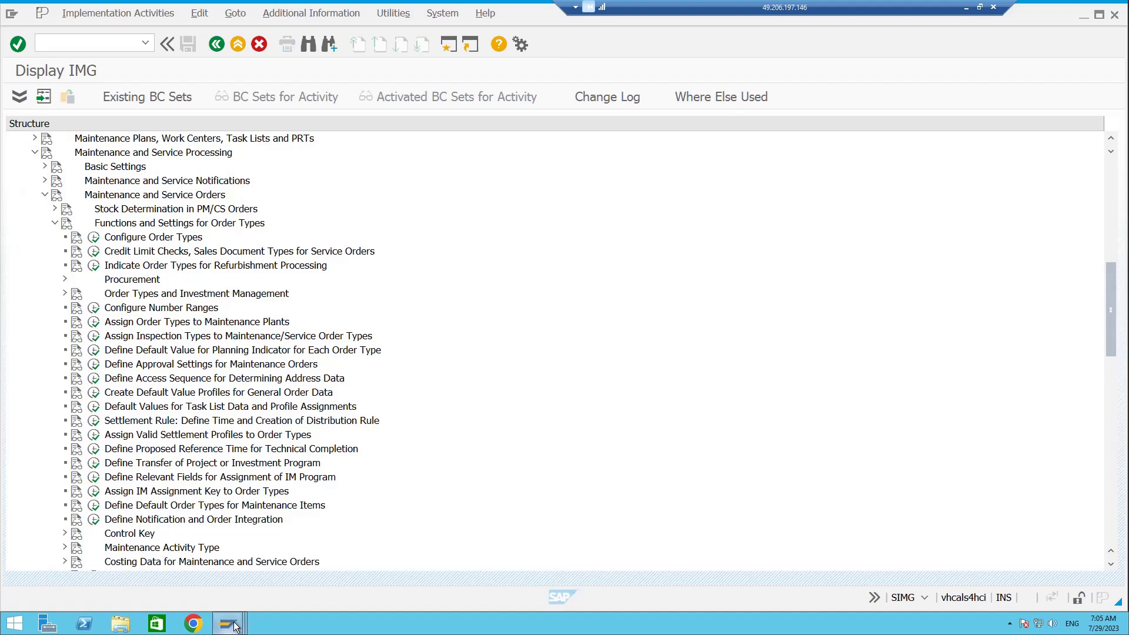
Step: Bring the Calculation Parameters table window forward, then minimize the remote SAP session
mouse_move(234, 622)
click(388, 574)
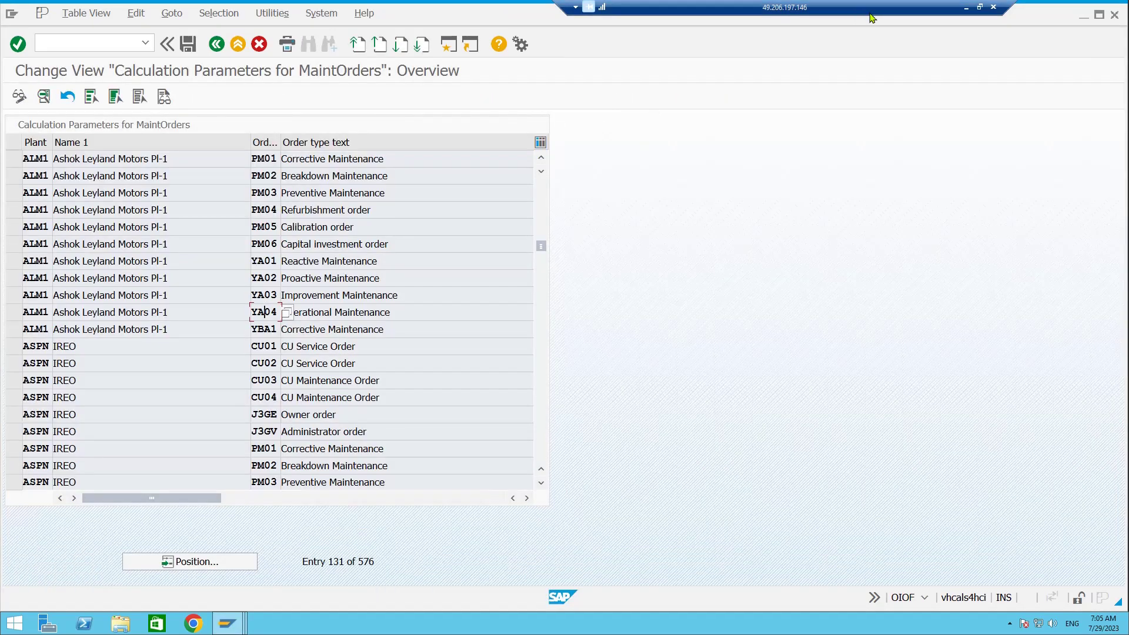
click(966, 7)
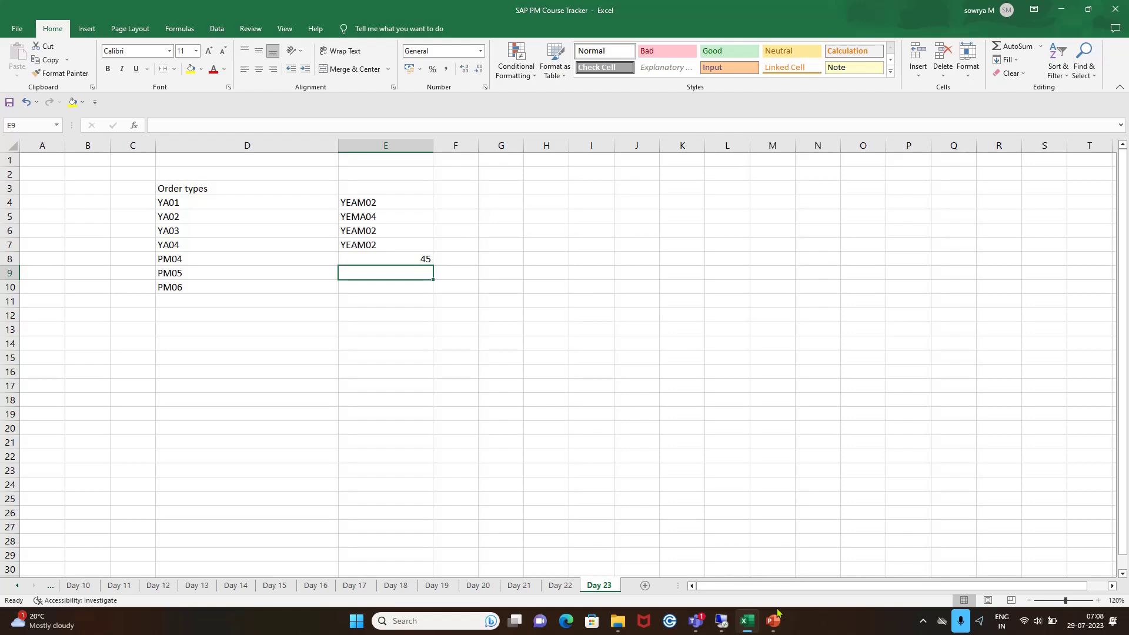
Step: Review the Assign Plan val variant and PM labels on the cost flow slide, then return to SAP
key(alt+Tab)
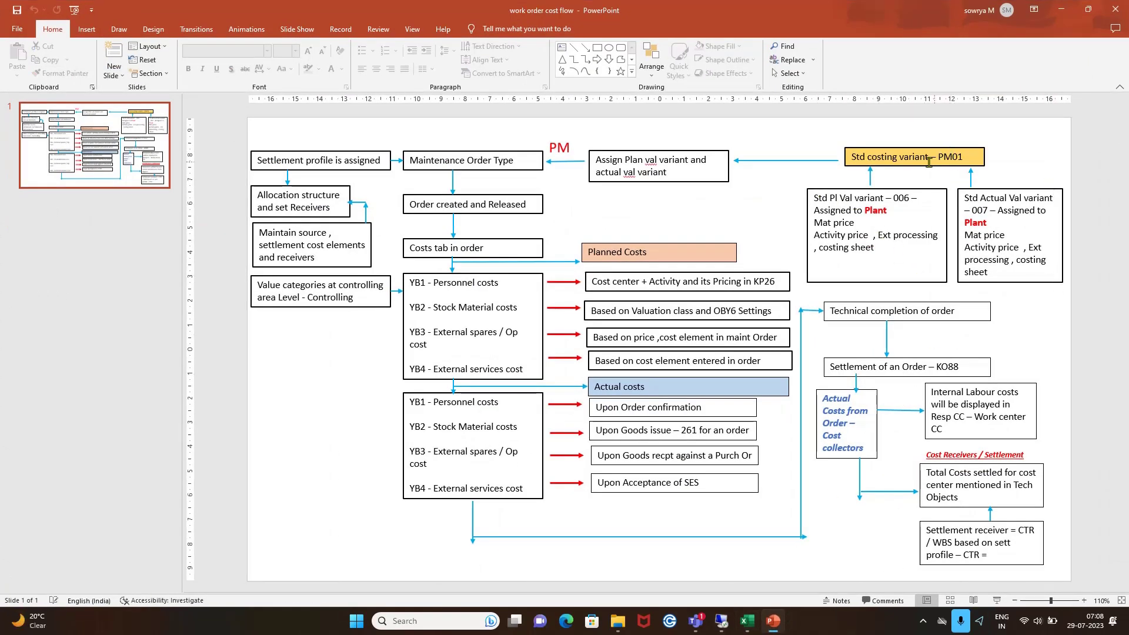
click(729, 163)
click(686, 164)
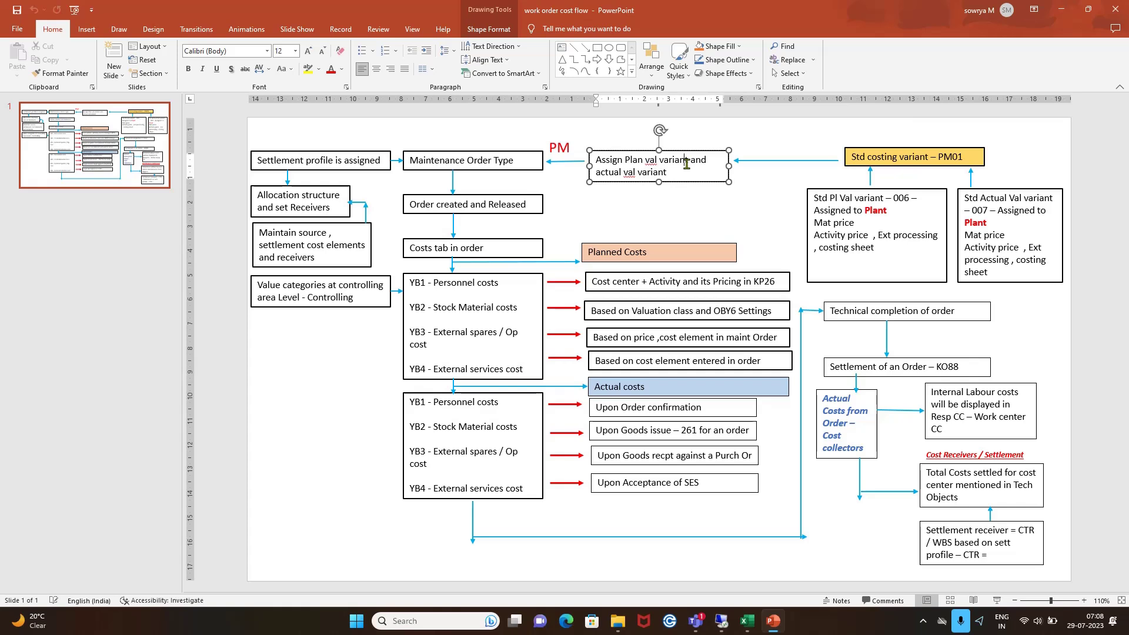
click(666, 172)
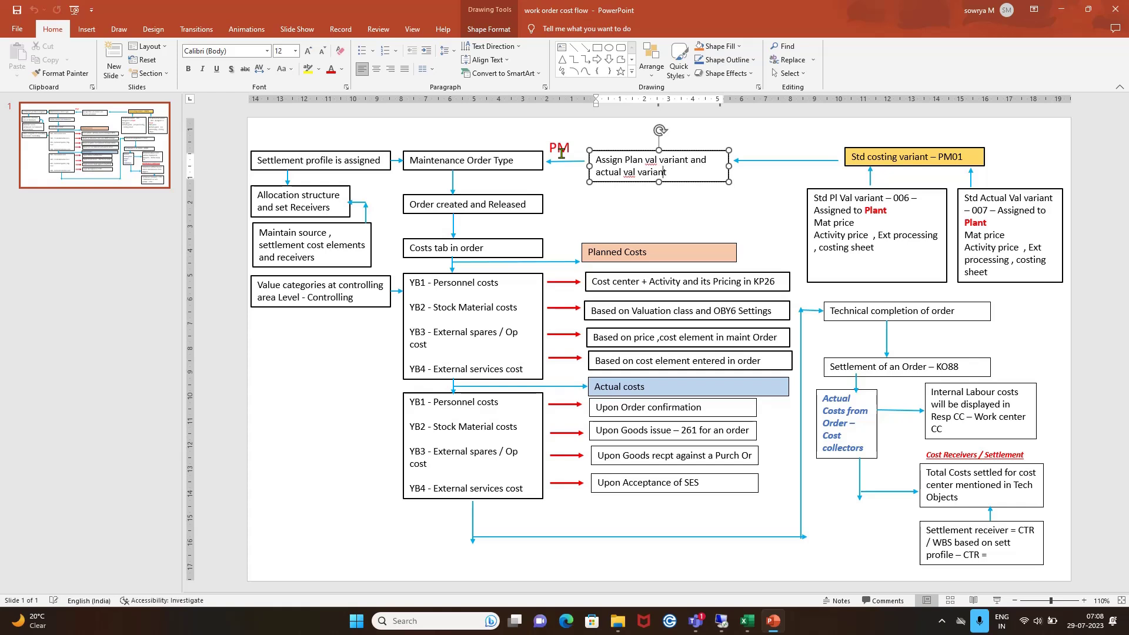
click(561, 153)
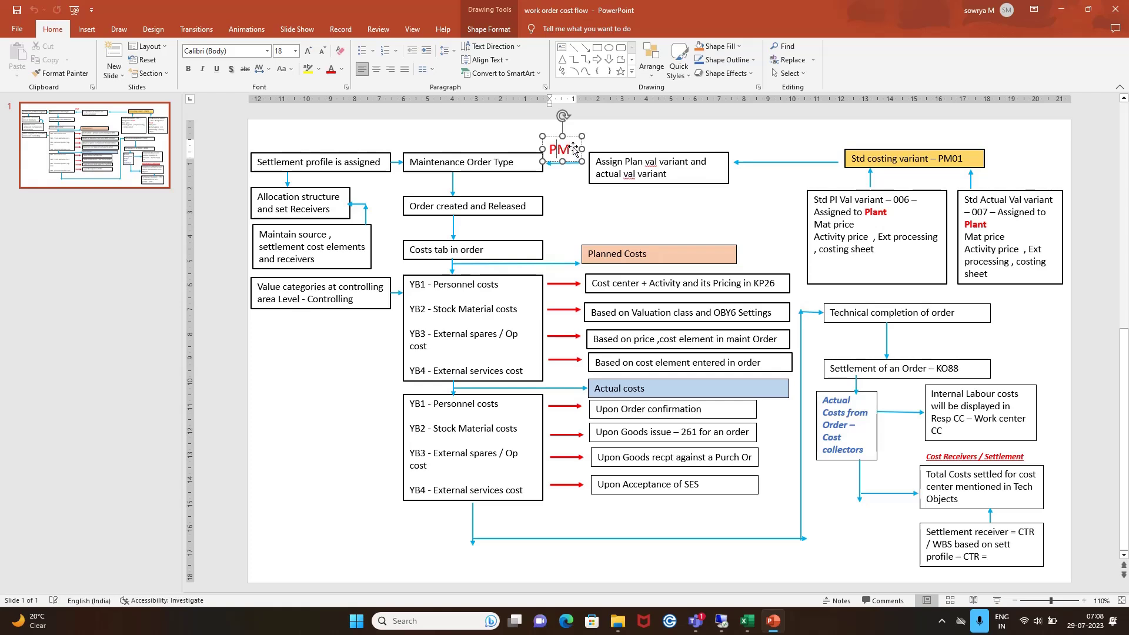
click(573, 147)
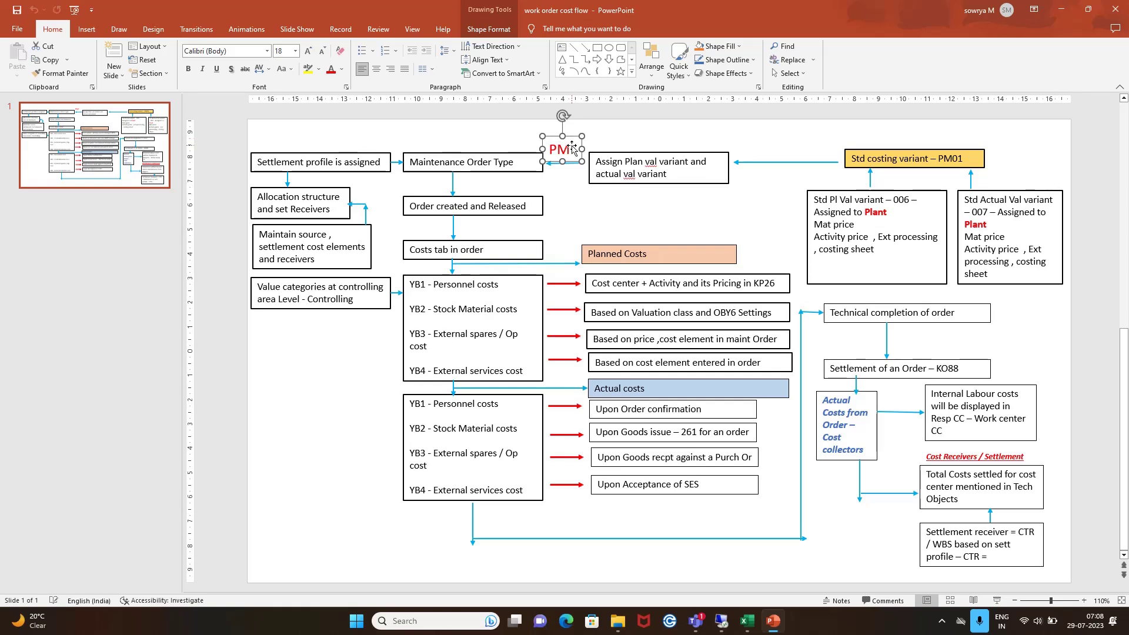
click(583, 183)
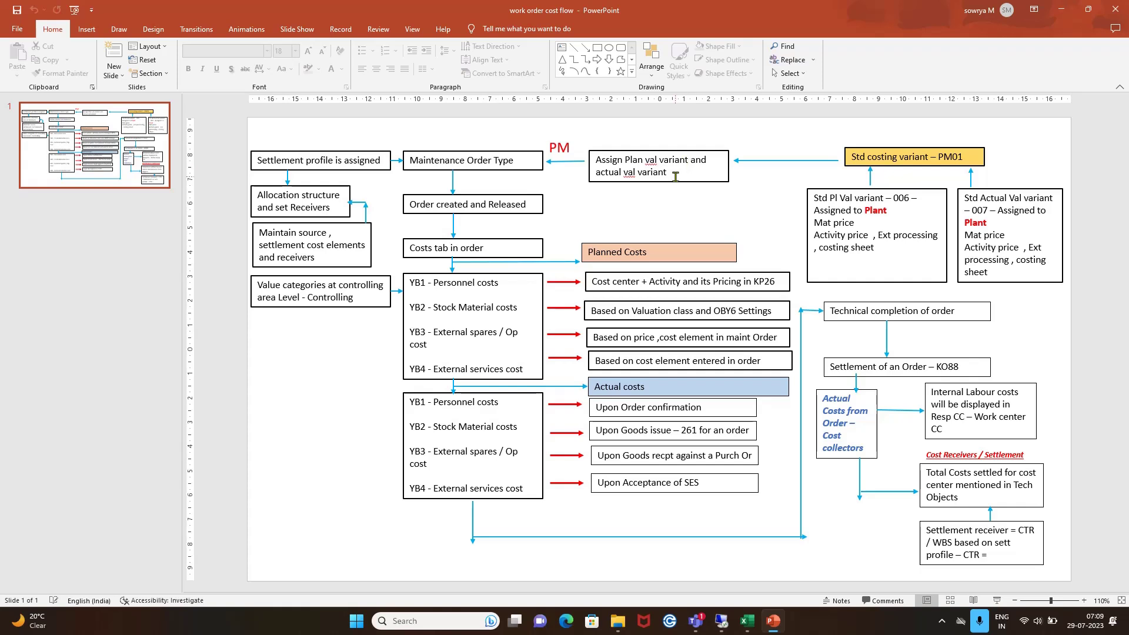
click(720, 622)
click(117, 44)
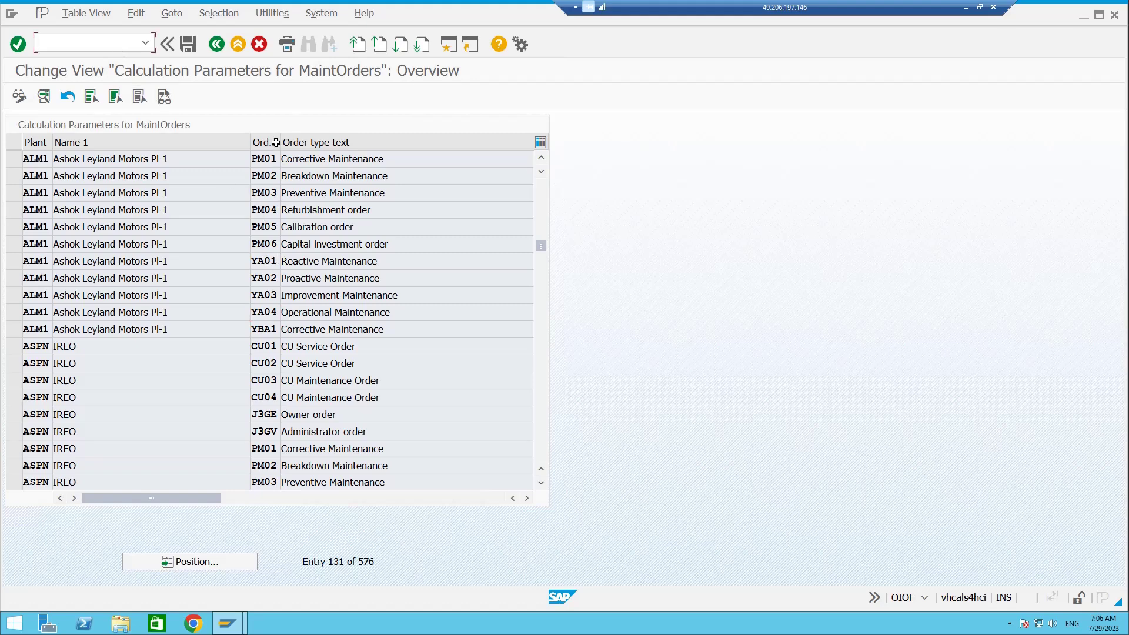
Step: Widen the OrdCat column, select YA01's code and Reactive Maintenance text, then switch to Excel
drag(279, 138, 325, 142)
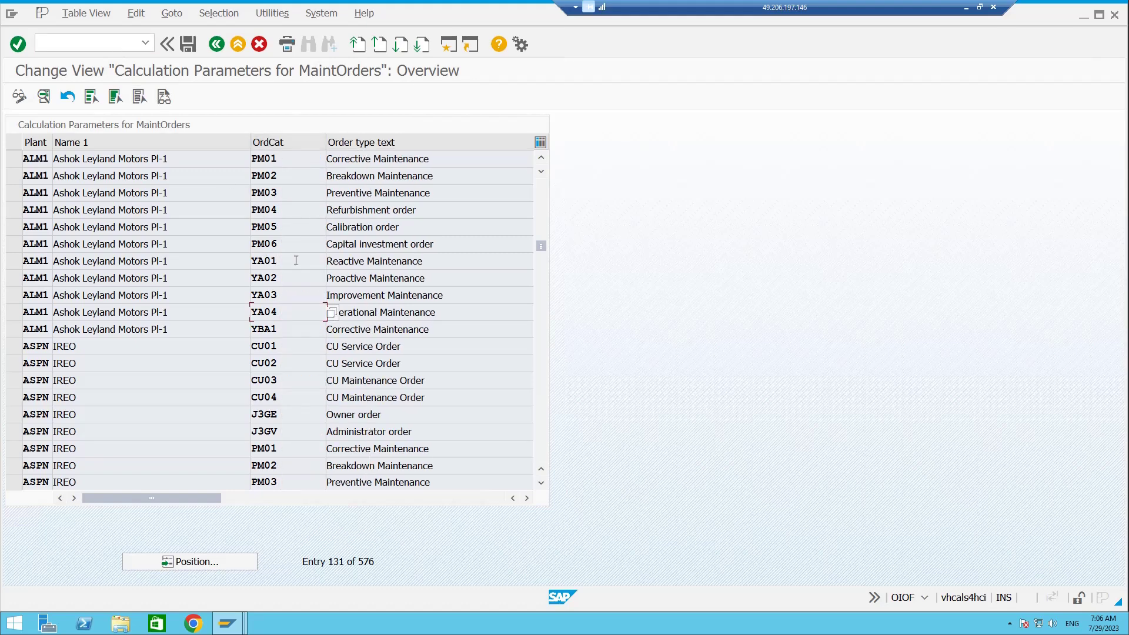
drag(325, 260, 240, 258)
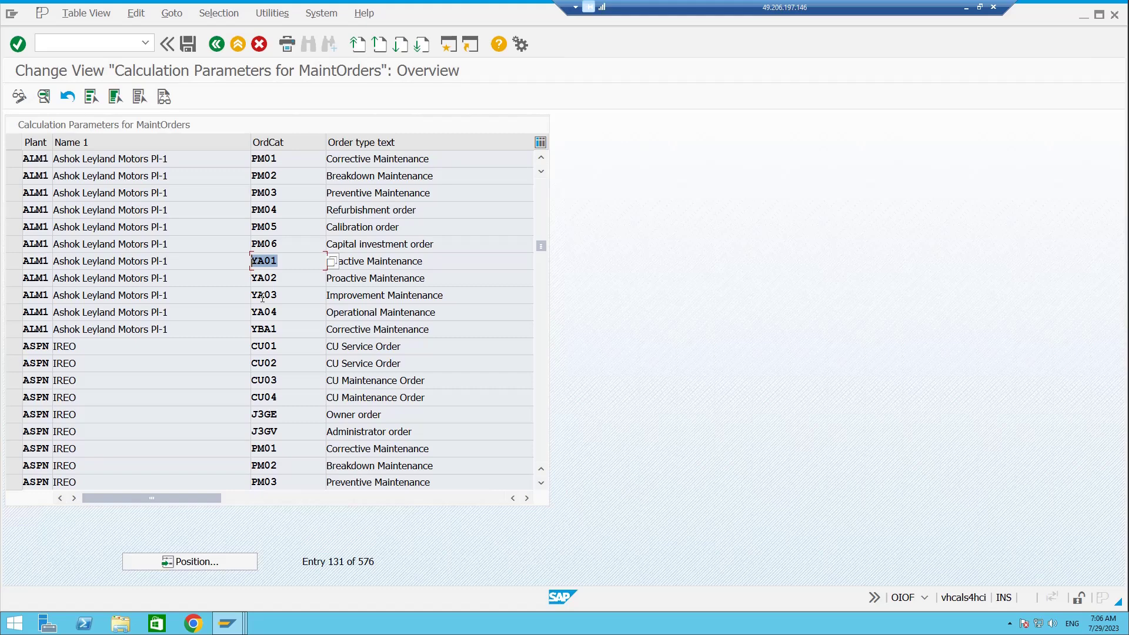
click(409, 261)
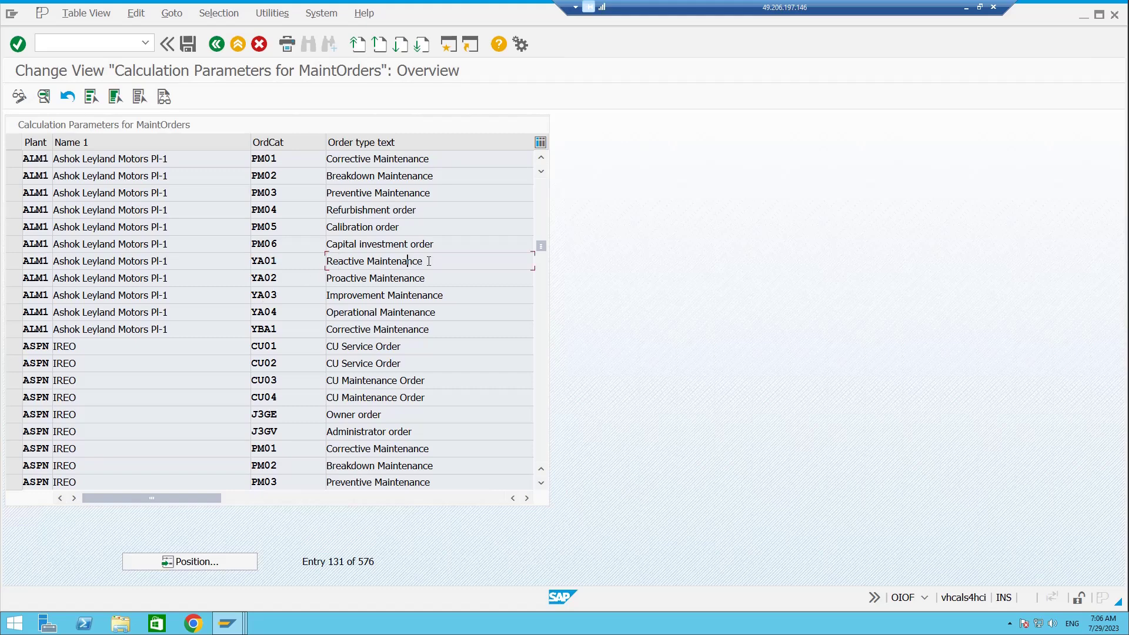
drag(429, 261, 327, 261)
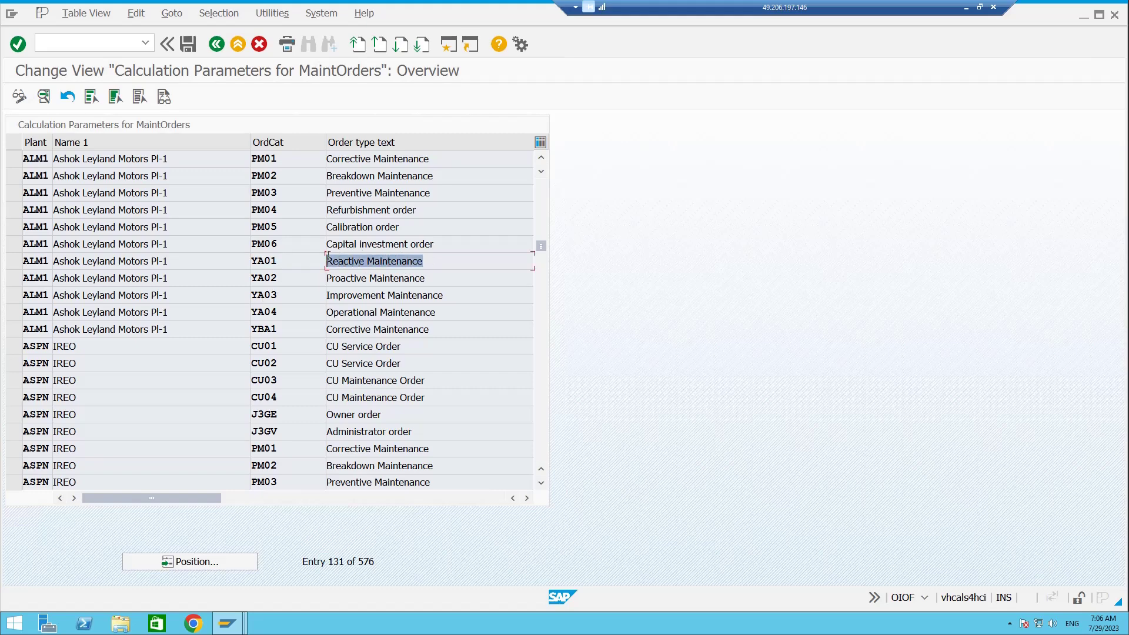
drag(280, 260, 258, 261)
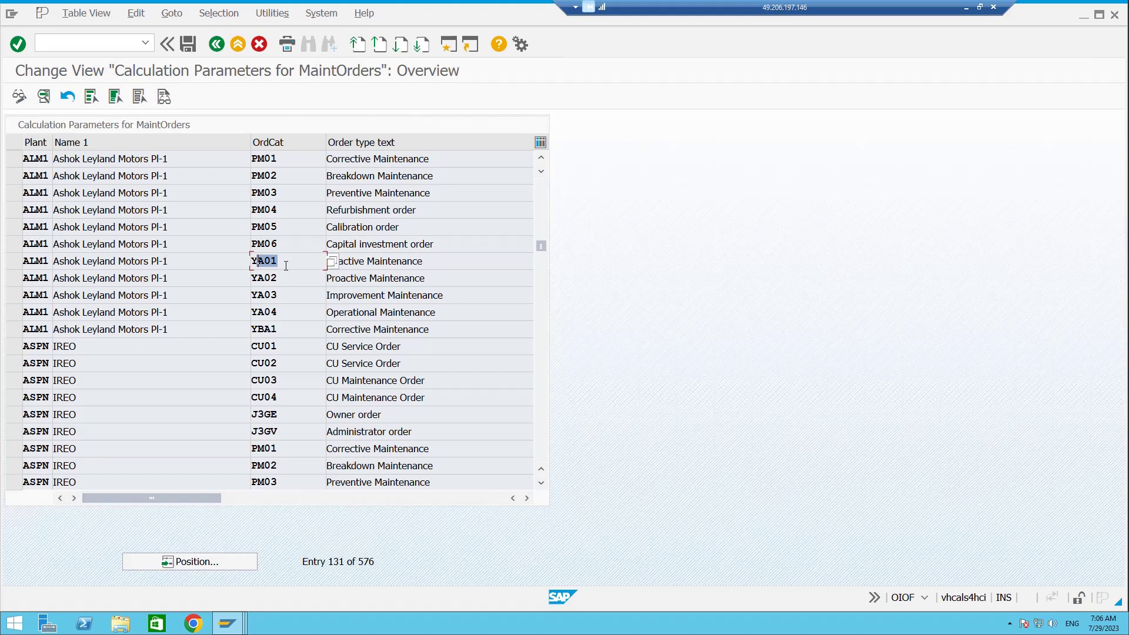
drag(439, 265, 257, 260)
click(966, 7)
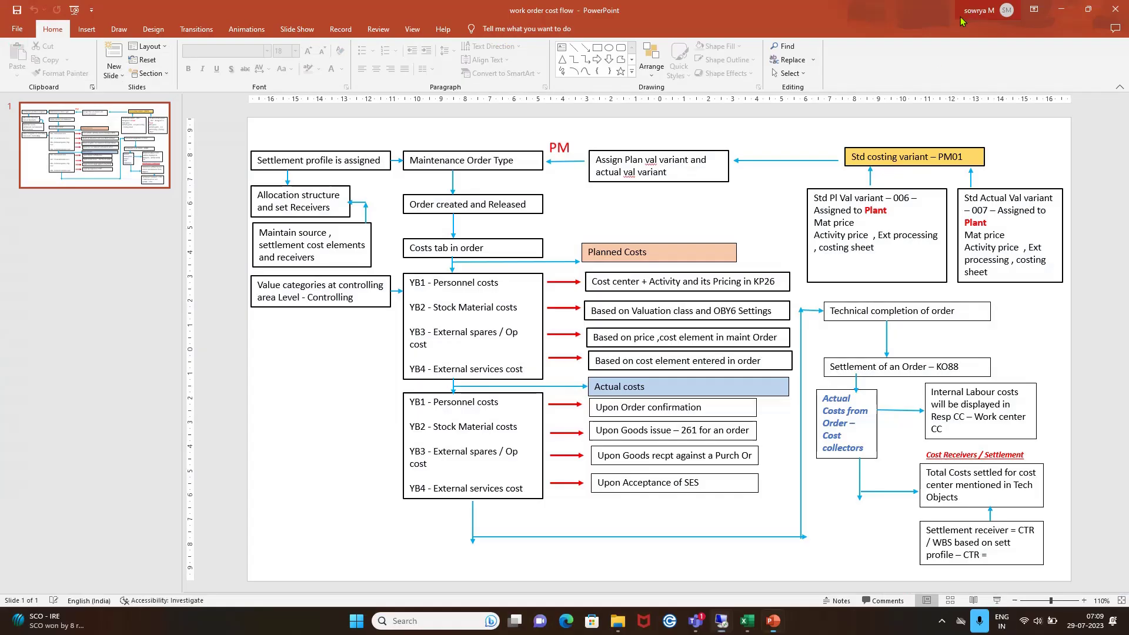
click(743, 625)
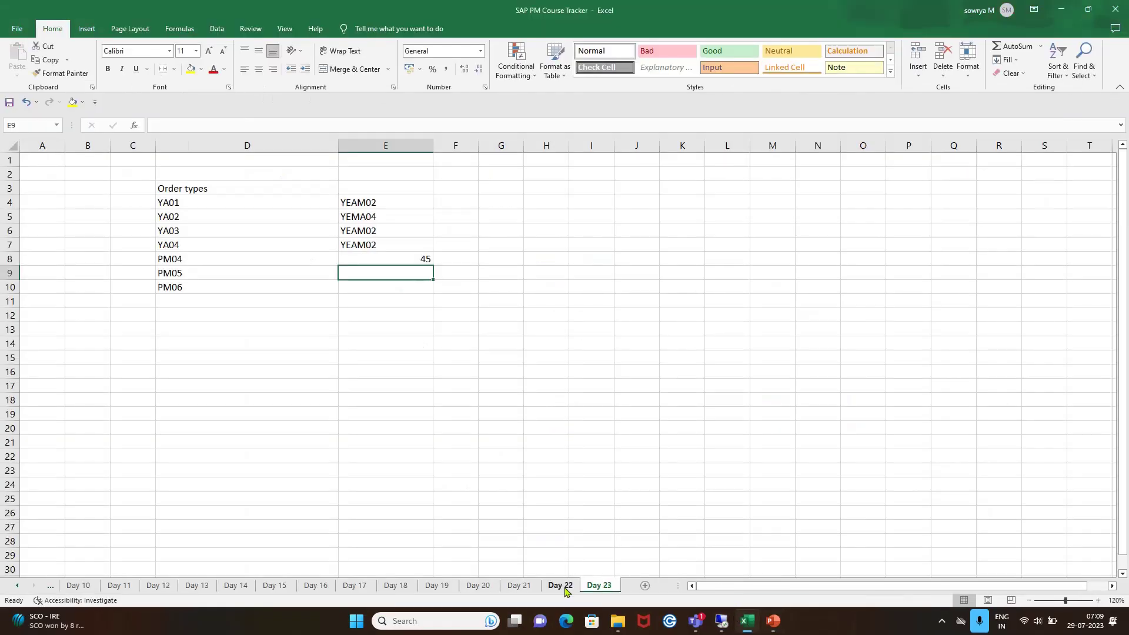
Step: Browse the Day 22, Day 21 and Day 20 sheets in Excel, then go back to SAP
click(560, 586)
click(520, 585)
click(488, 586)
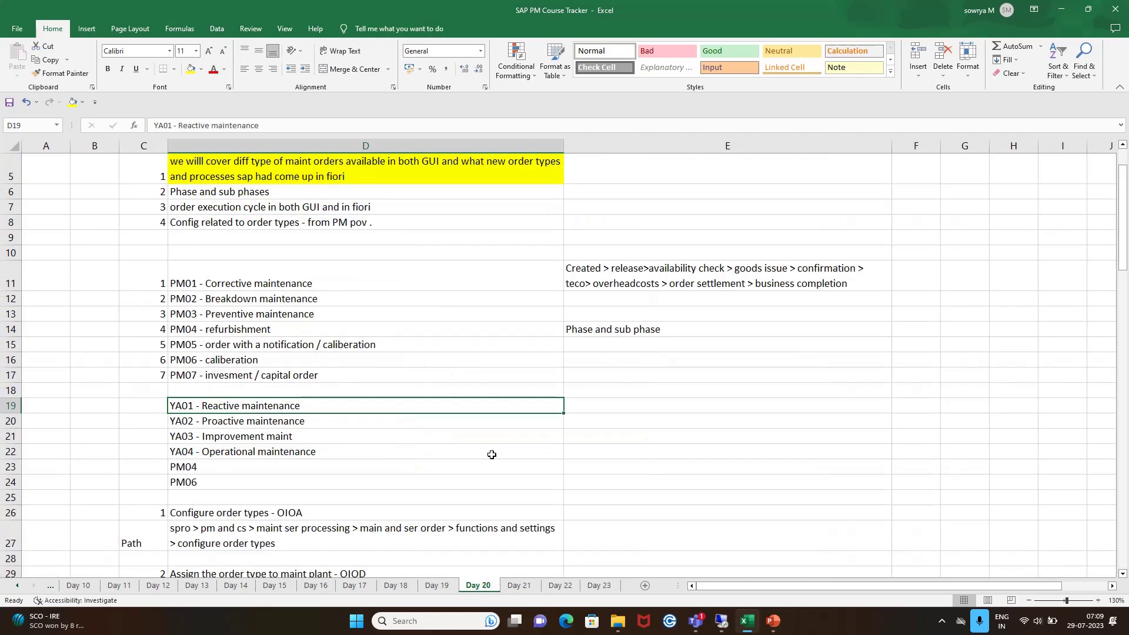
scroll(502, 413, down, 7)
scroll(503, 410, up, 7)
scroll(503, 411, up, 2)
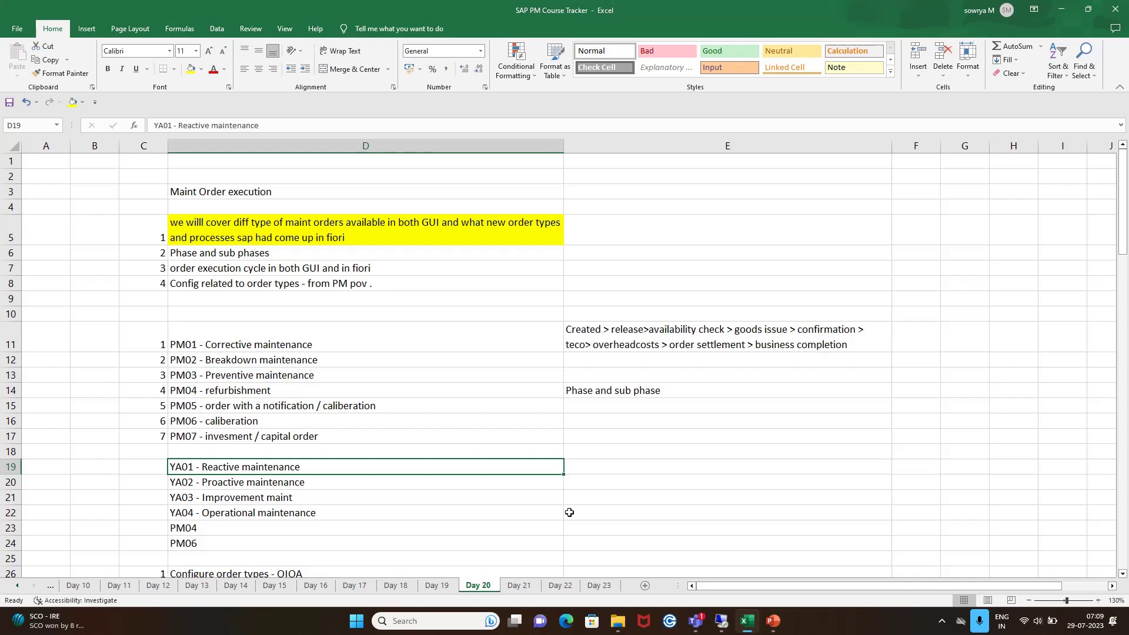
scroll(312, 434, down, 1)
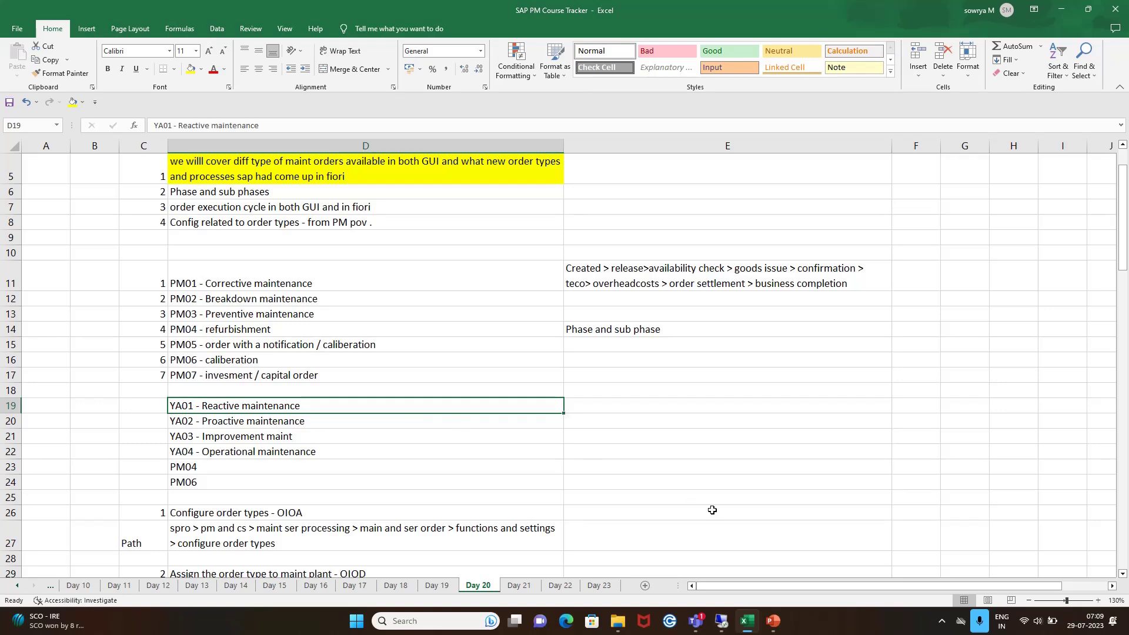
click(770, 623)
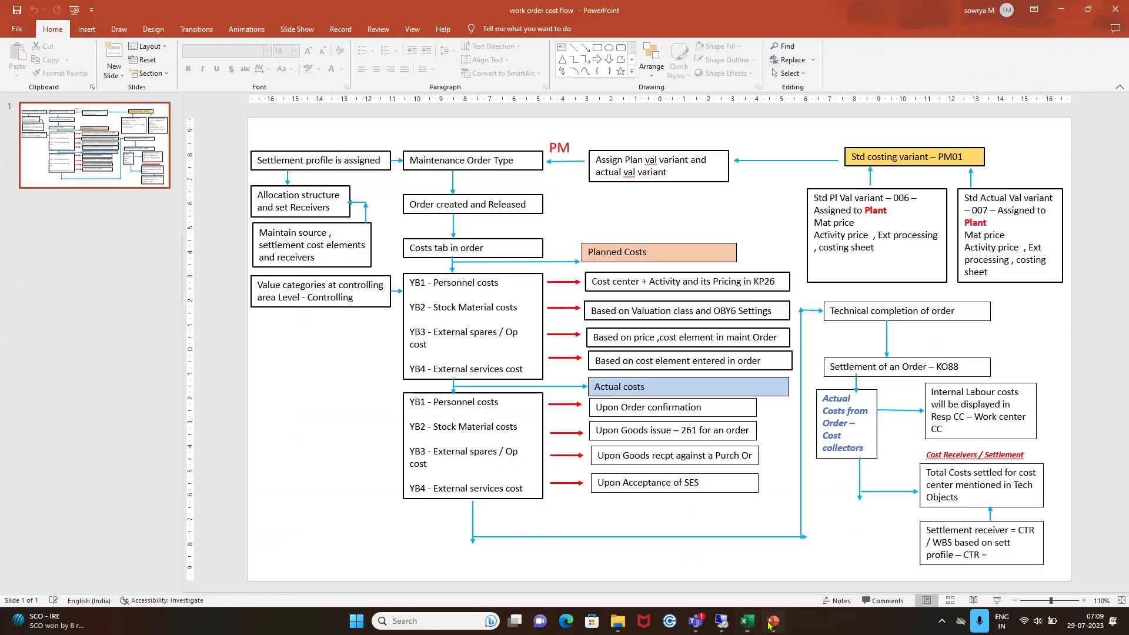
click(721, 623)
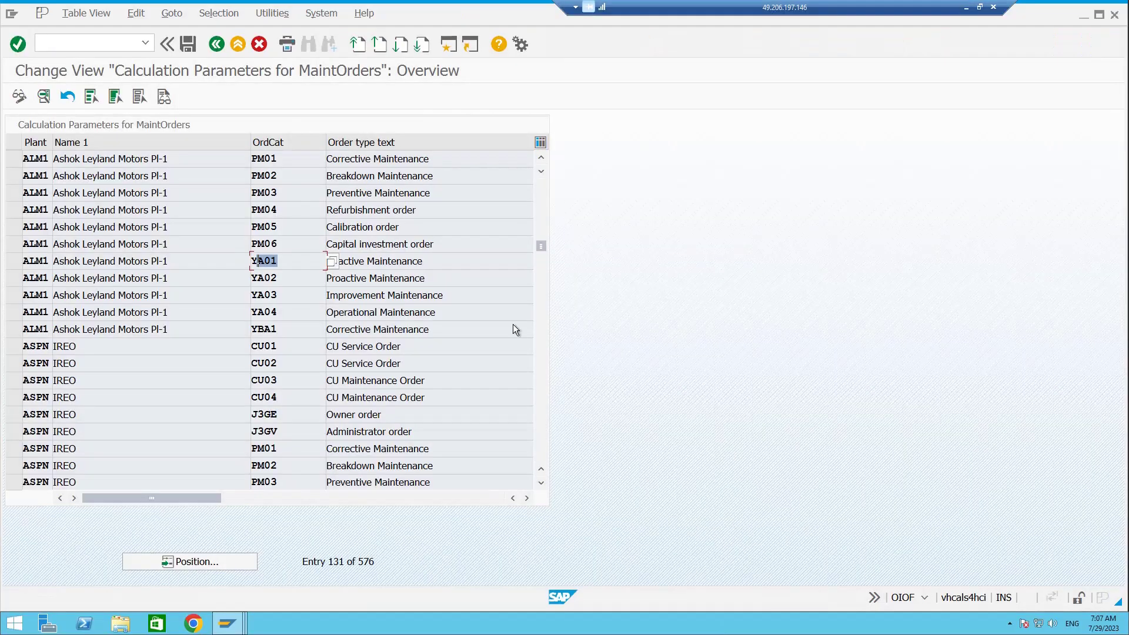
Step: Start a new order in /niw32 with order type YA01 and priority 2 High
click(132, 46)
text(/niw32)
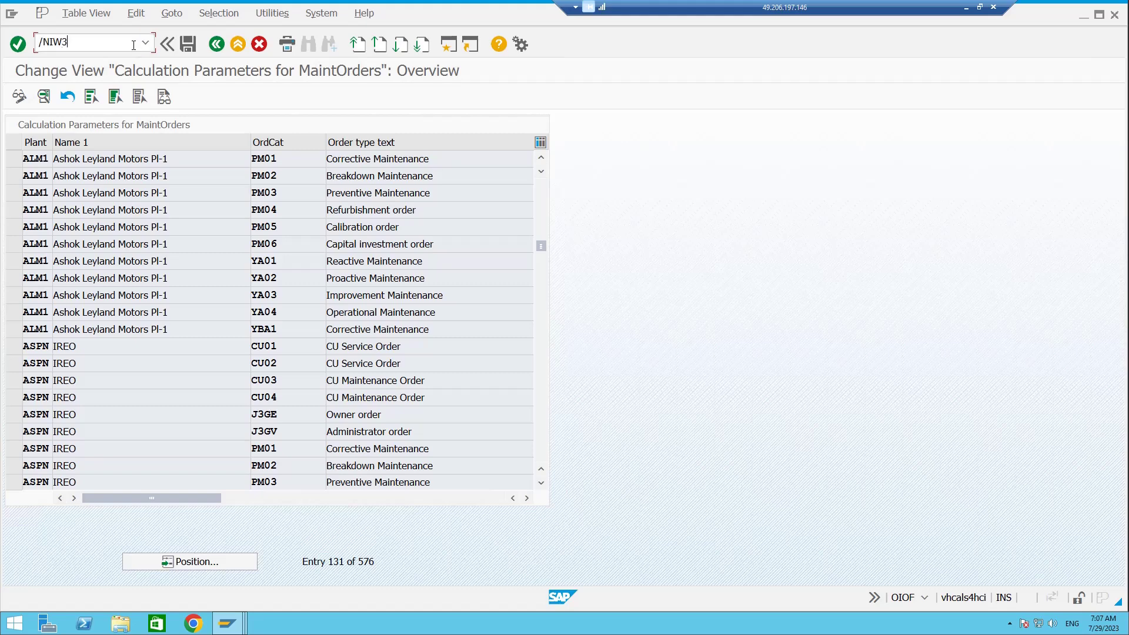
key(Return)
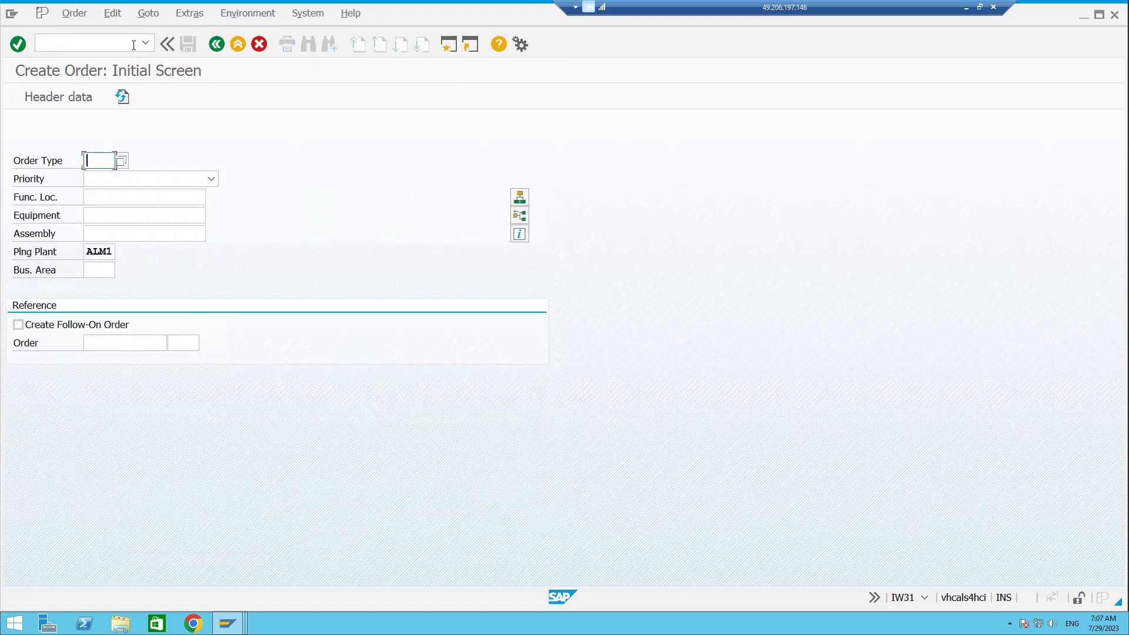
text(YA01)
click(155, 177)
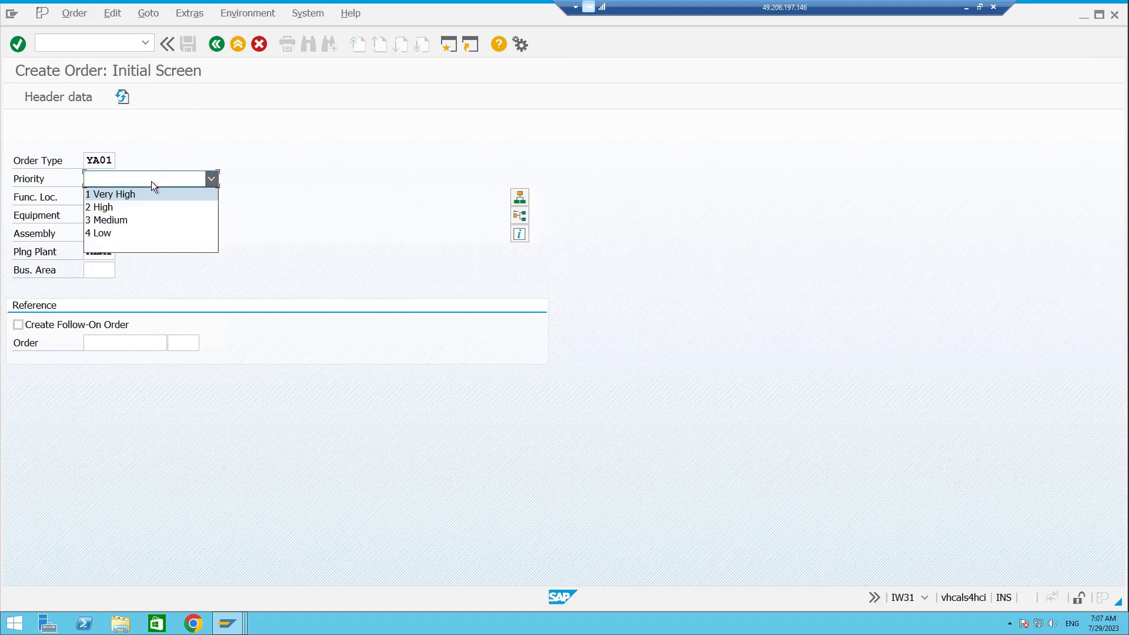
click(110, 206)
click(124, 196)
click(115, 212)
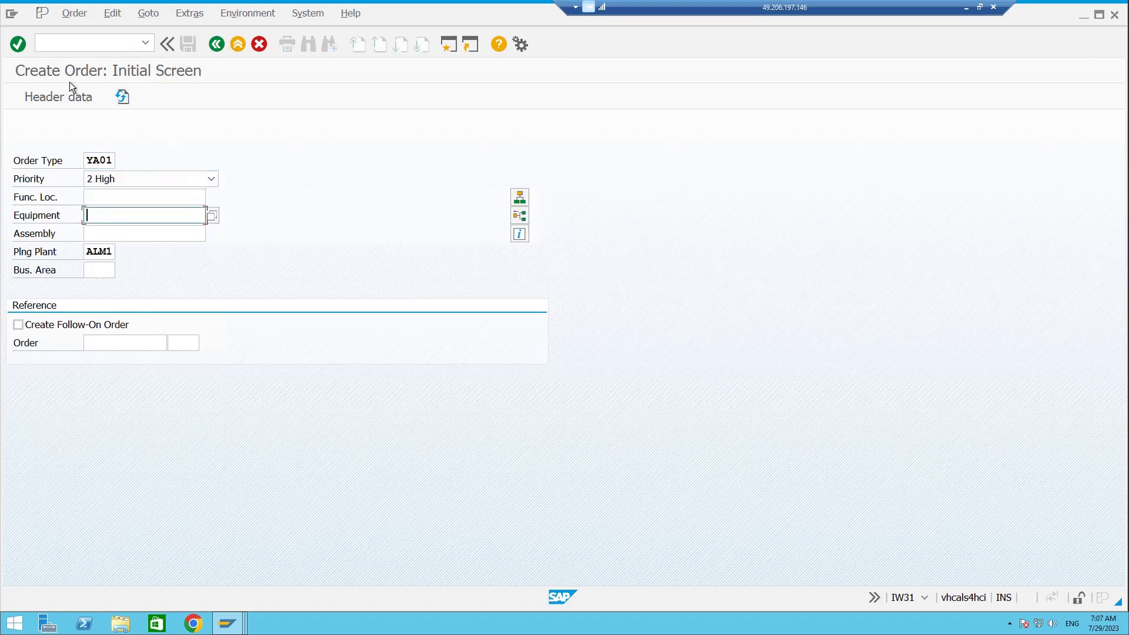
Step: Run /OIH08 to open the functional location structure selection
click(81, 48)
text(/OIH08)
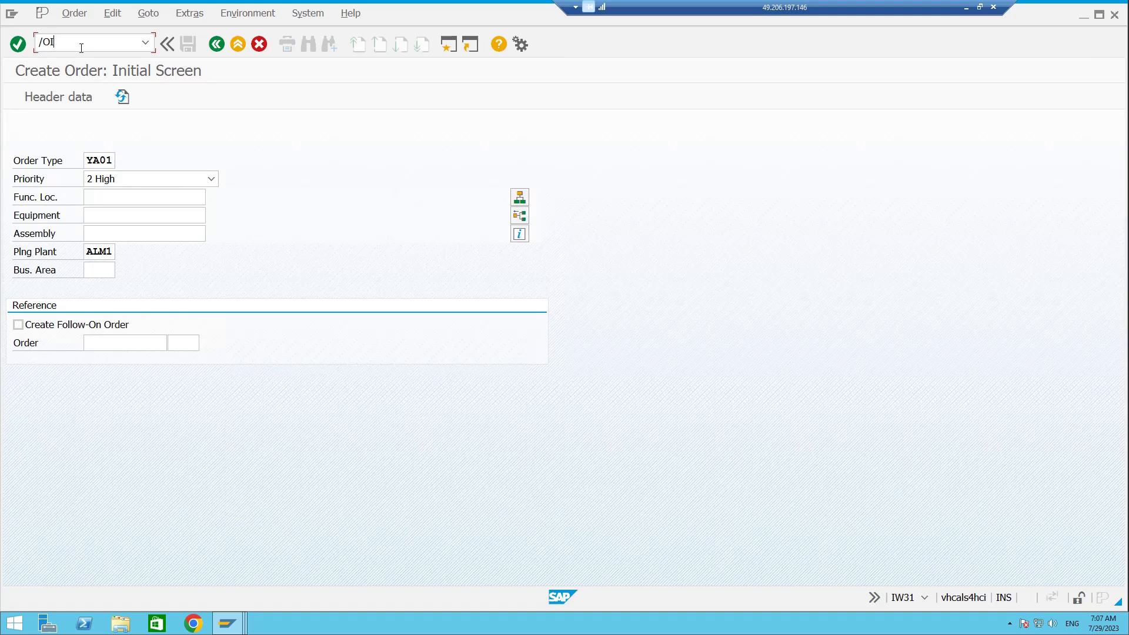
key(Return)
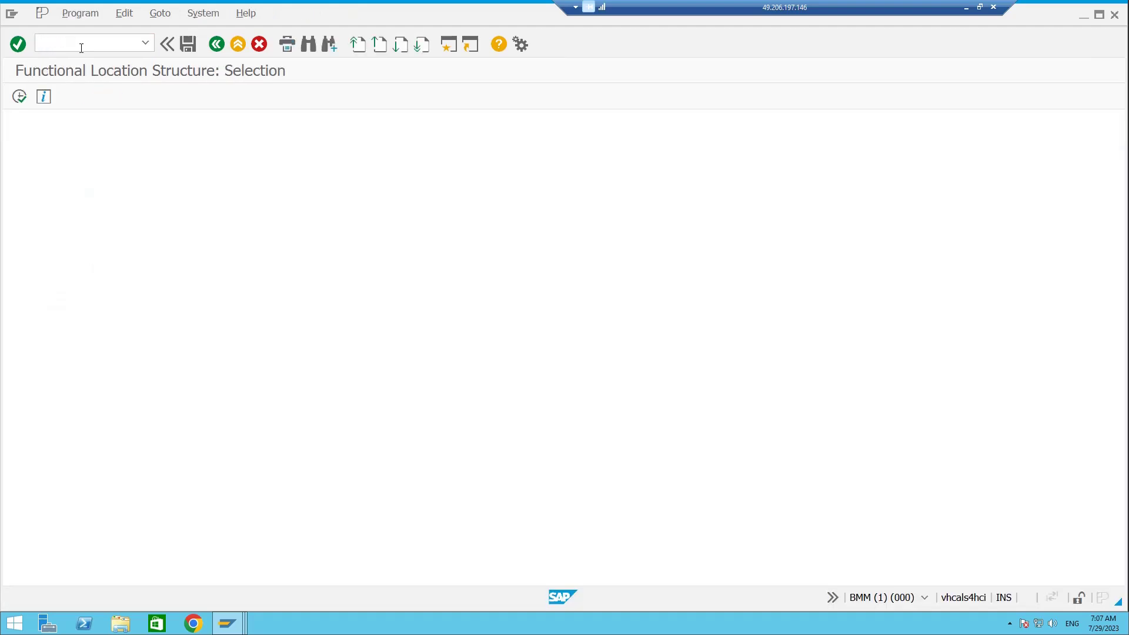
Step: Display the ALM1 structure with installed equipment, equipment hierarchy and BOM explosion
click(246, 139)
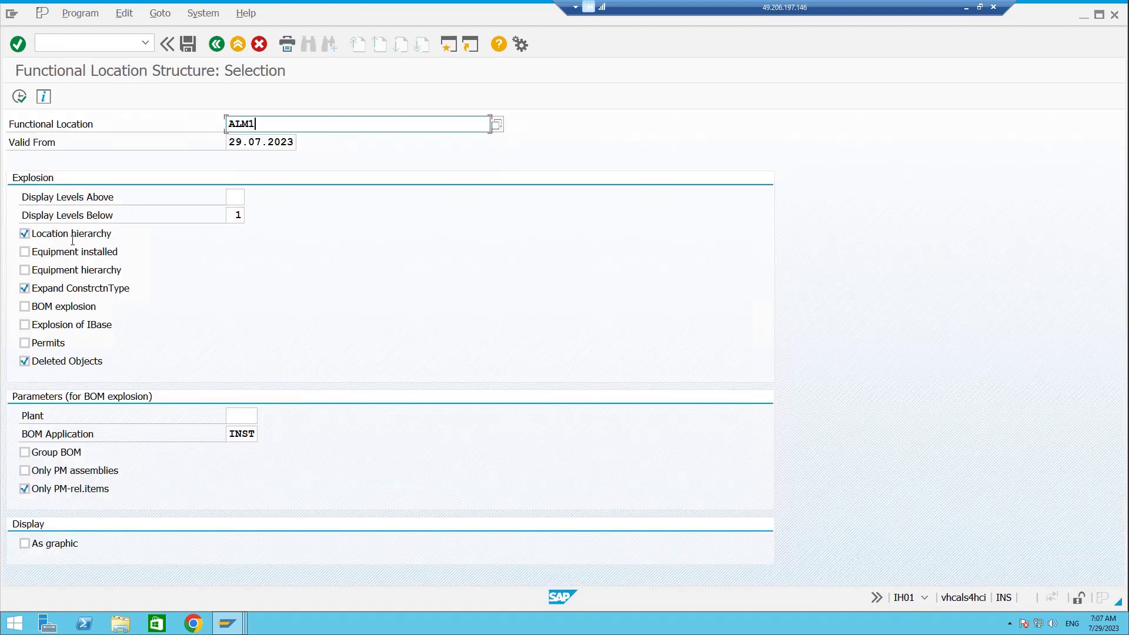
click(24, 252)
click(24, 269)
click(24, 306)
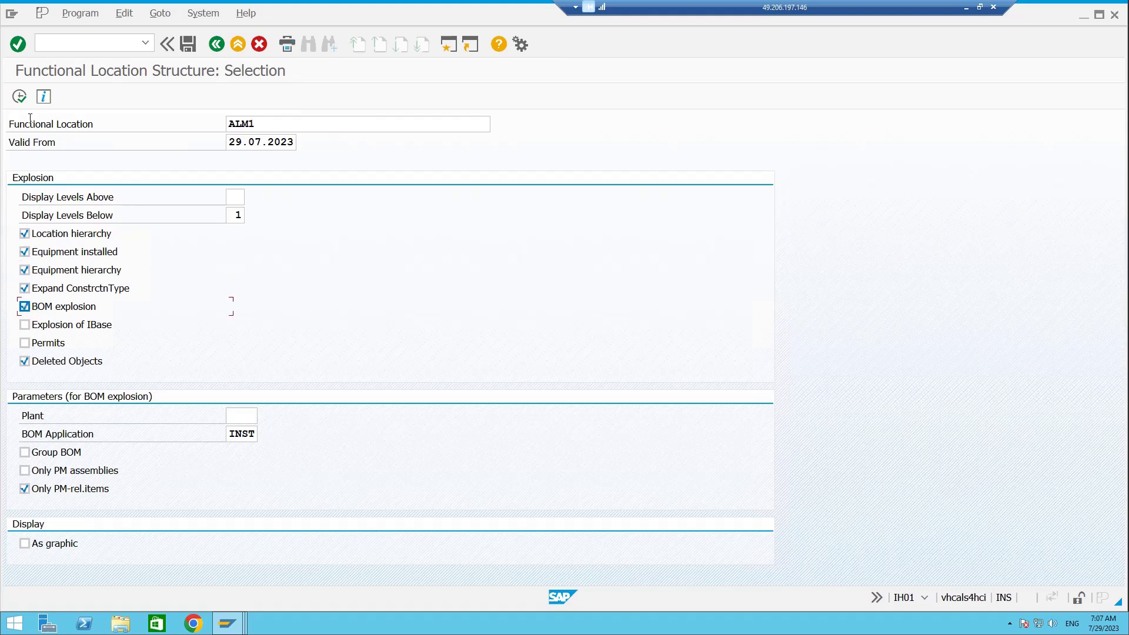
click(19, 96)
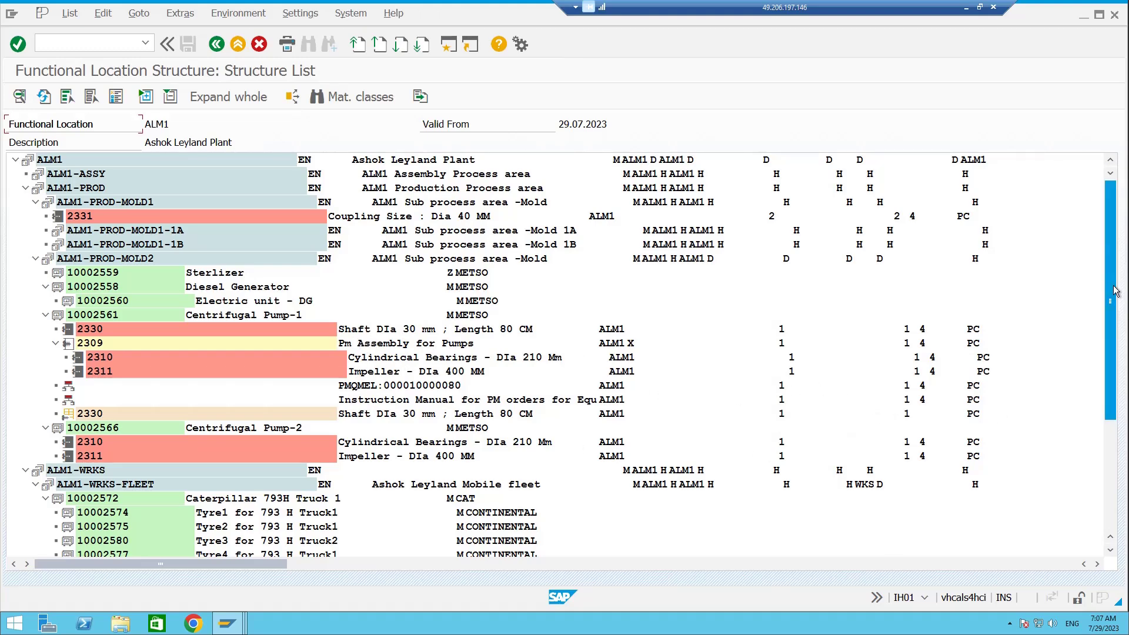
Step: Locate Diesel Generator equipment 10002558 in the structure list
drag(1111, 368, 1114, 464)
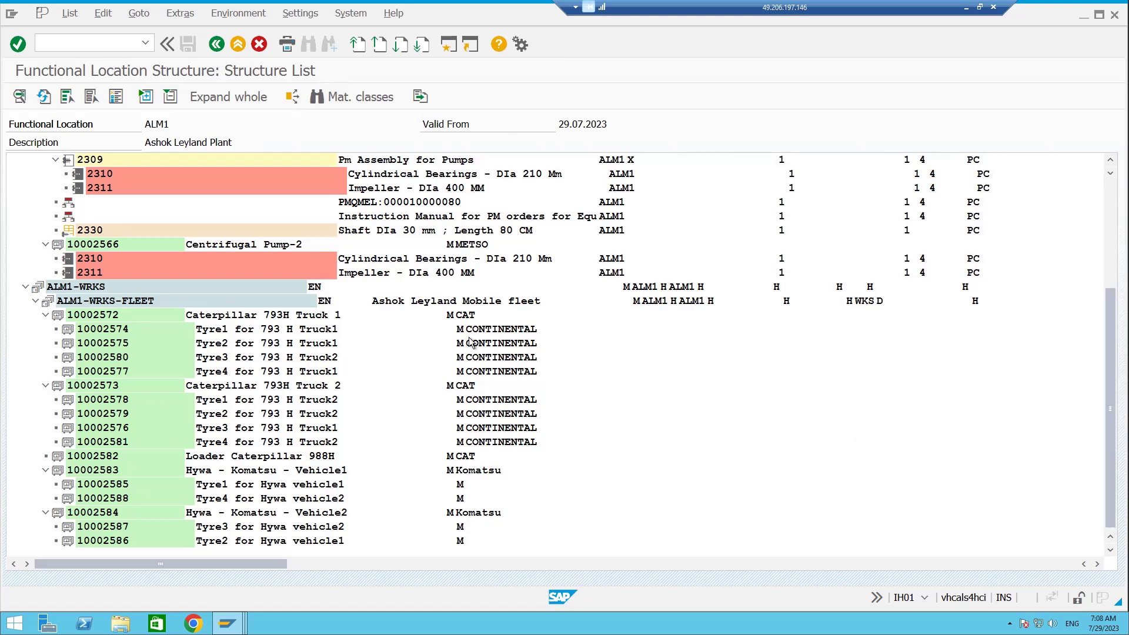
scroll(1095, 204, up, 5)
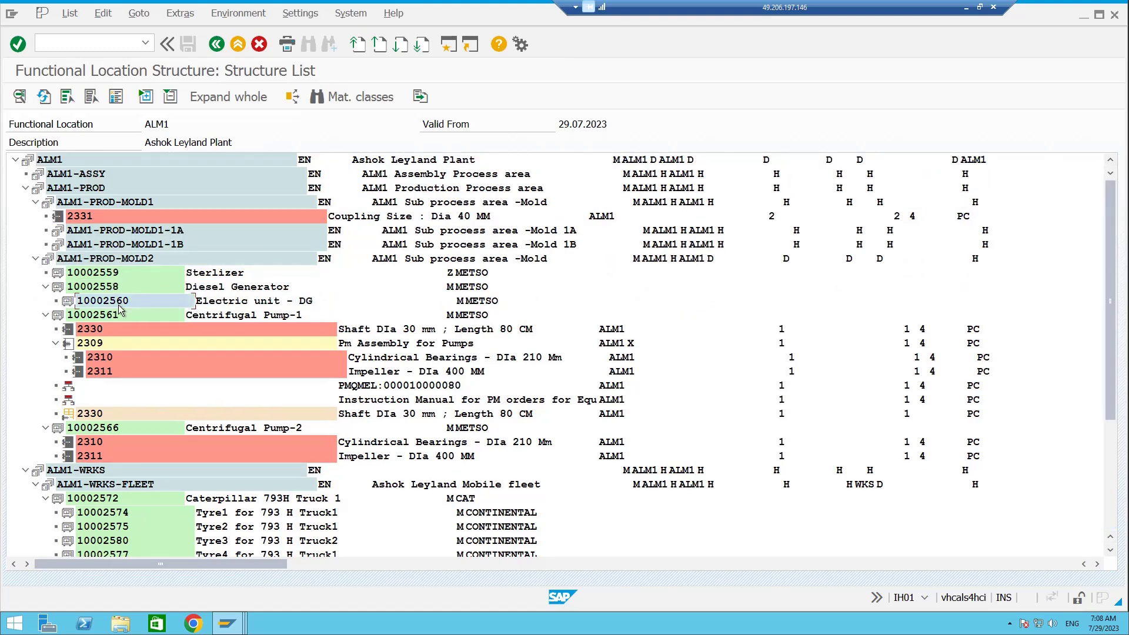
click(115, 274)
click(110, 287)
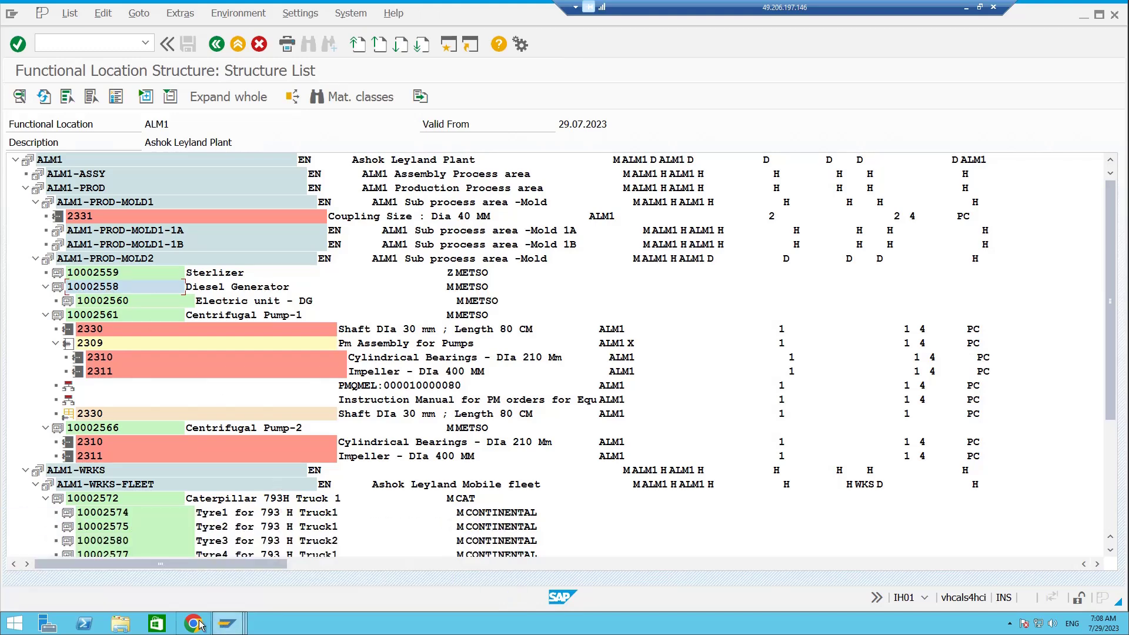
mouse_move(199, 625)
click(325, 558)
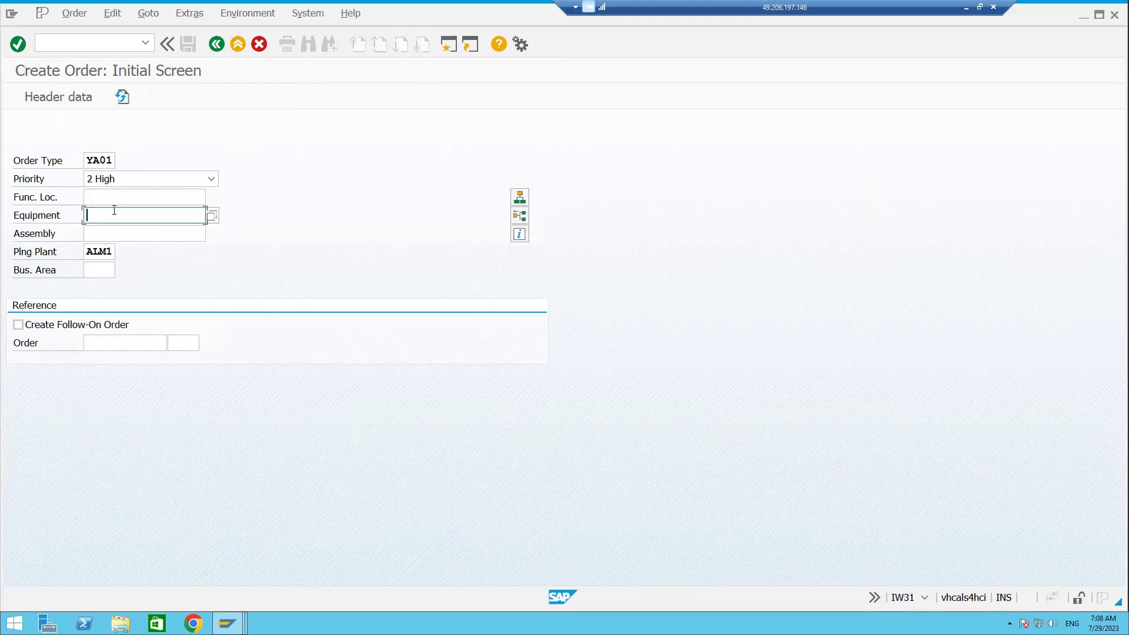
key(ctrl+v)
key(Return)
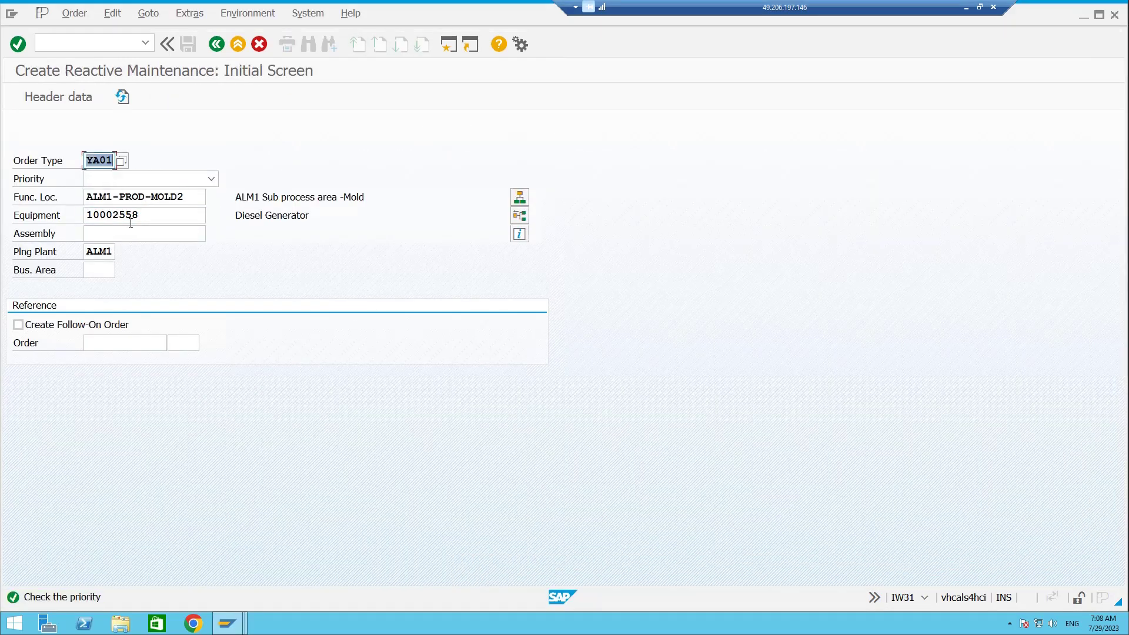
click(174, 178)
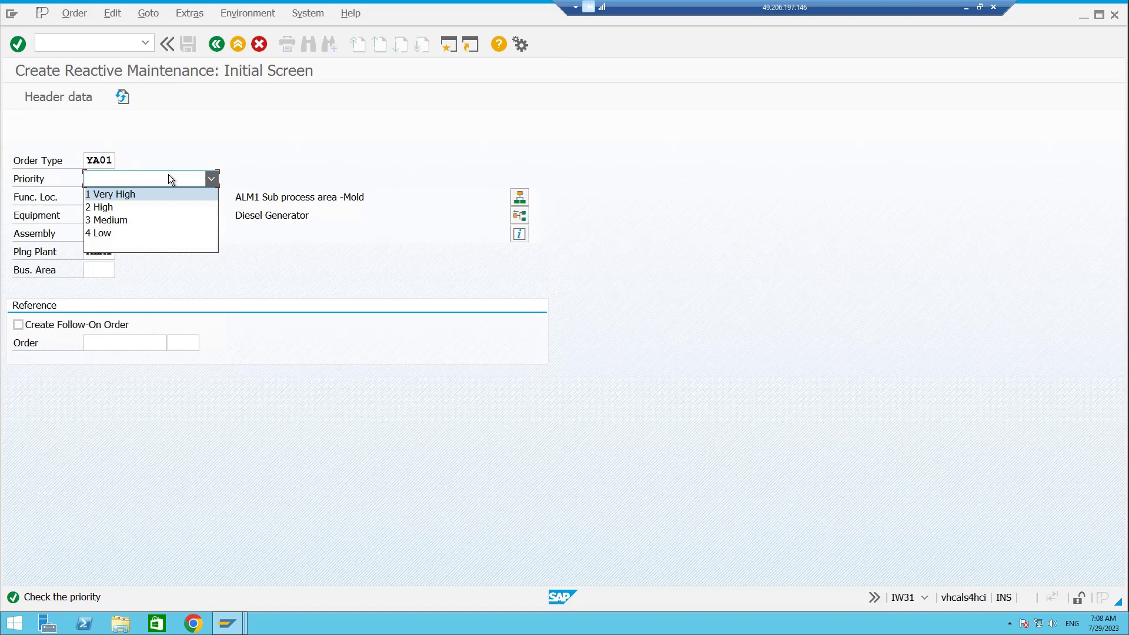
click(130, 205)
key(Return)
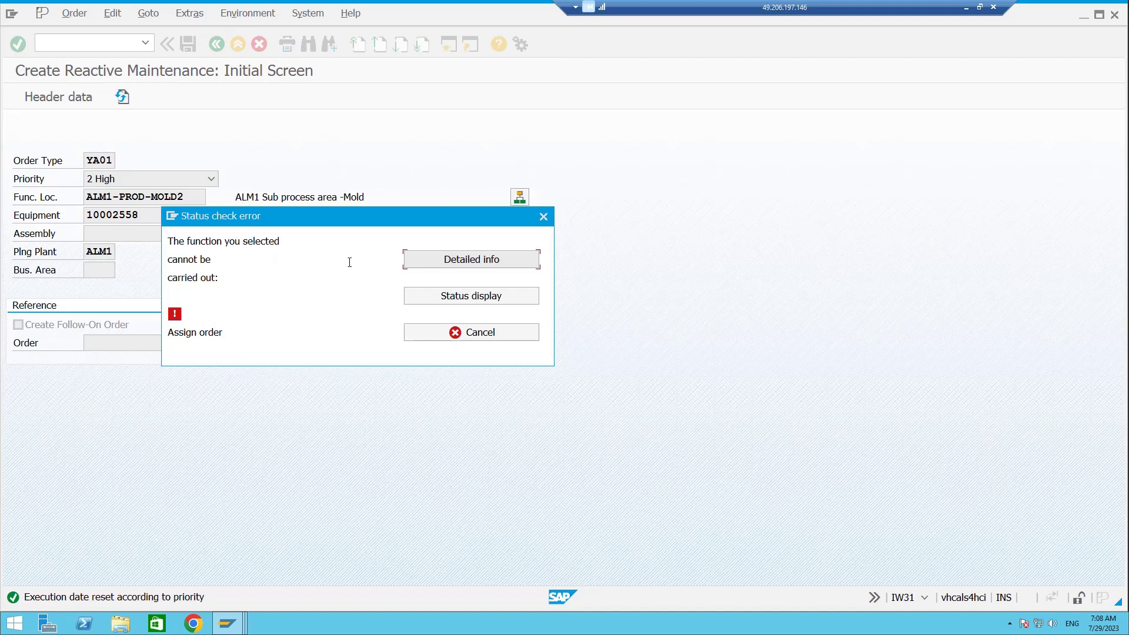
click(483, 263)
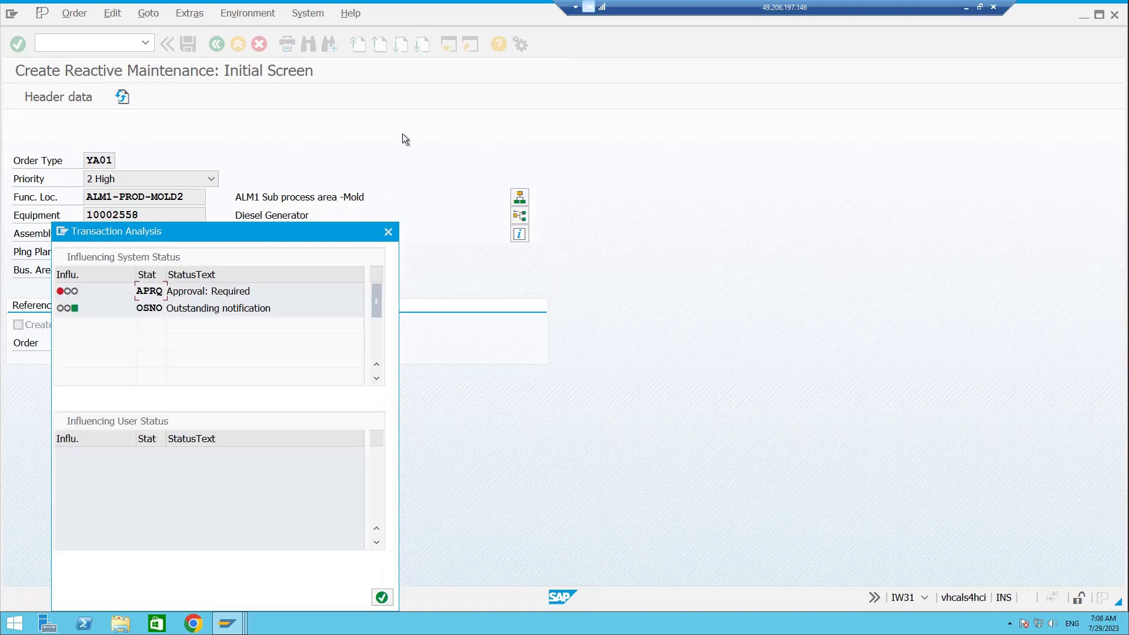
click(385, 232)
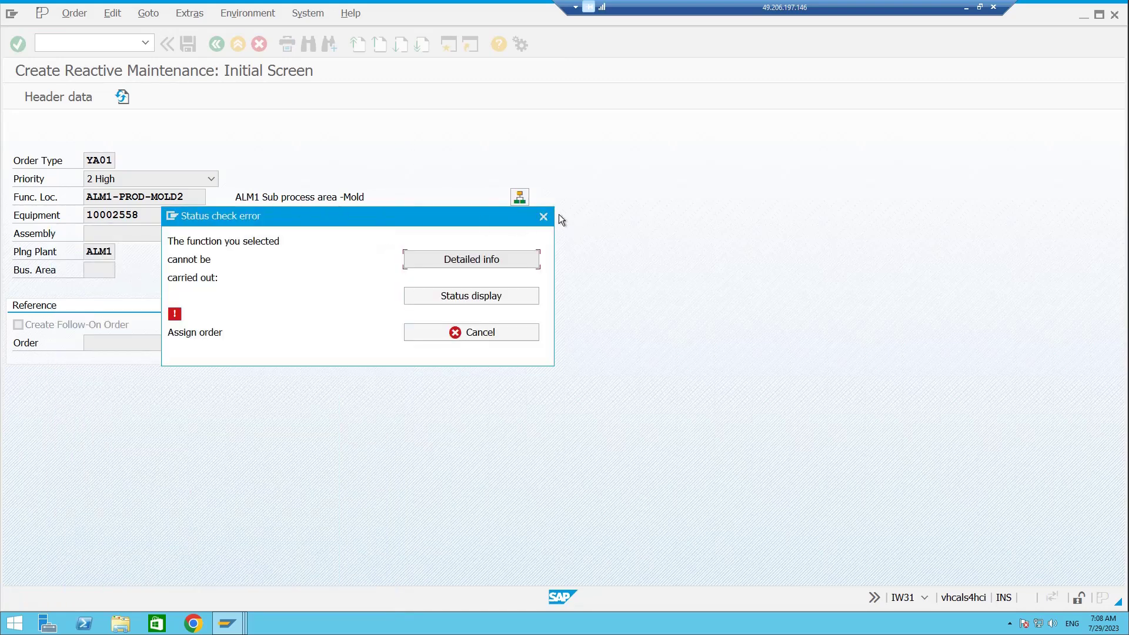
click(544, 216)
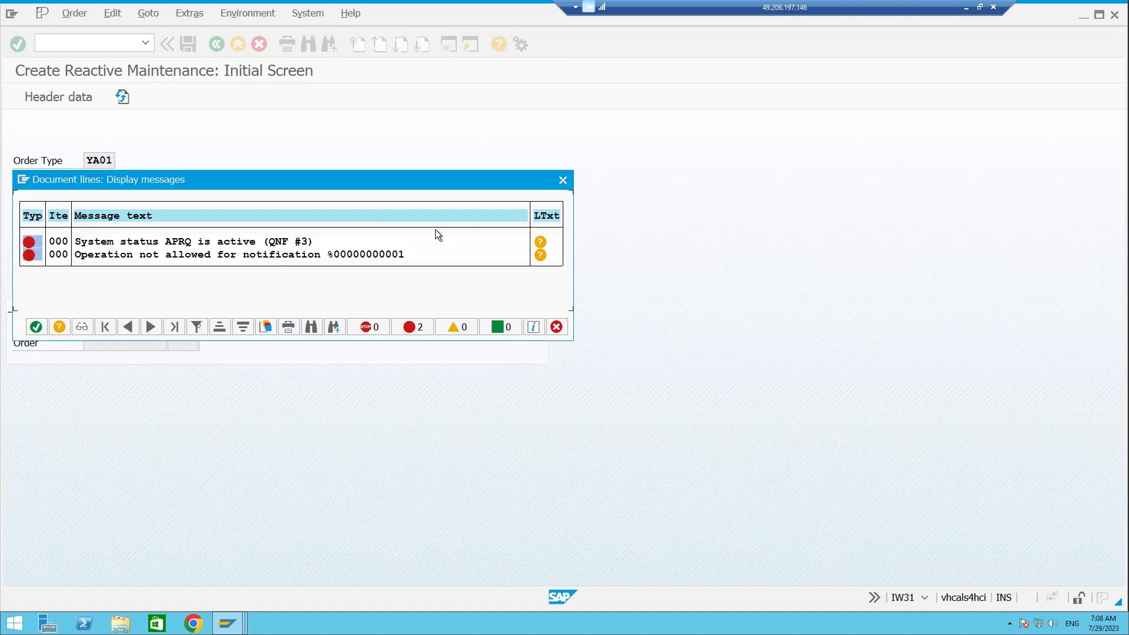
click(563, 181)
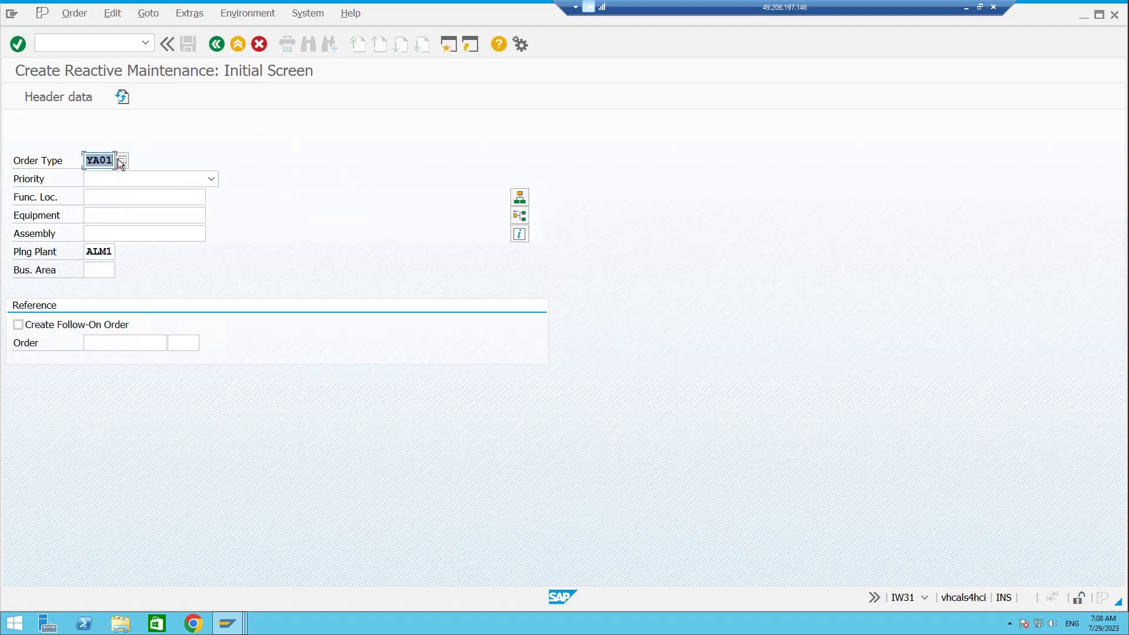
Step: Change the order type to YA02, set equipment 10002558 and submit the initial screen
key(BackSpace)
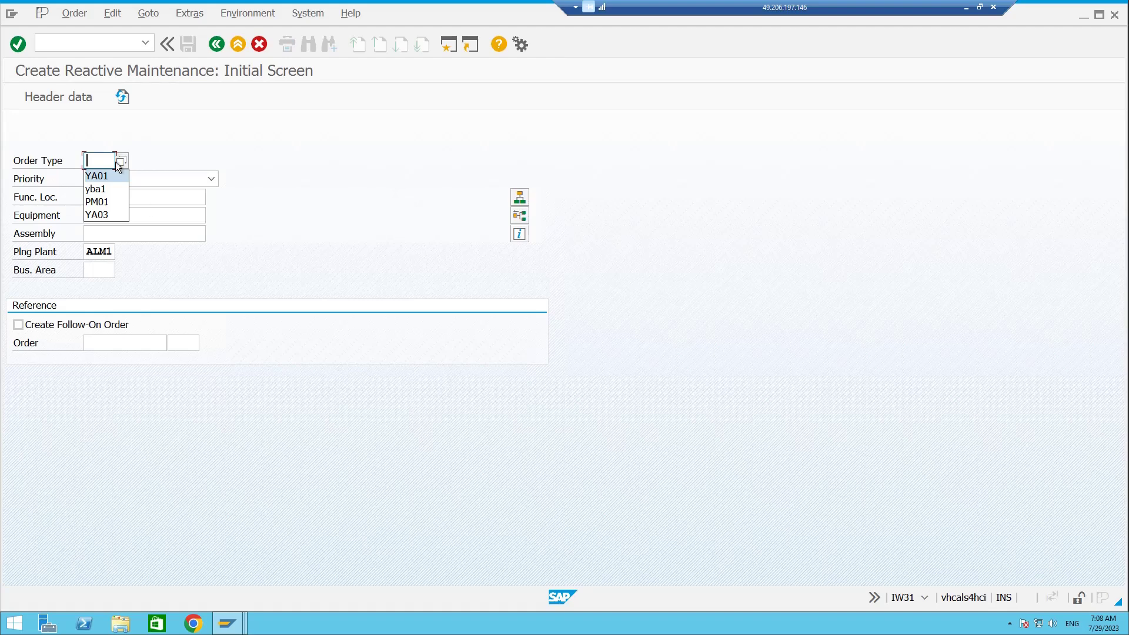
click(102, 160)
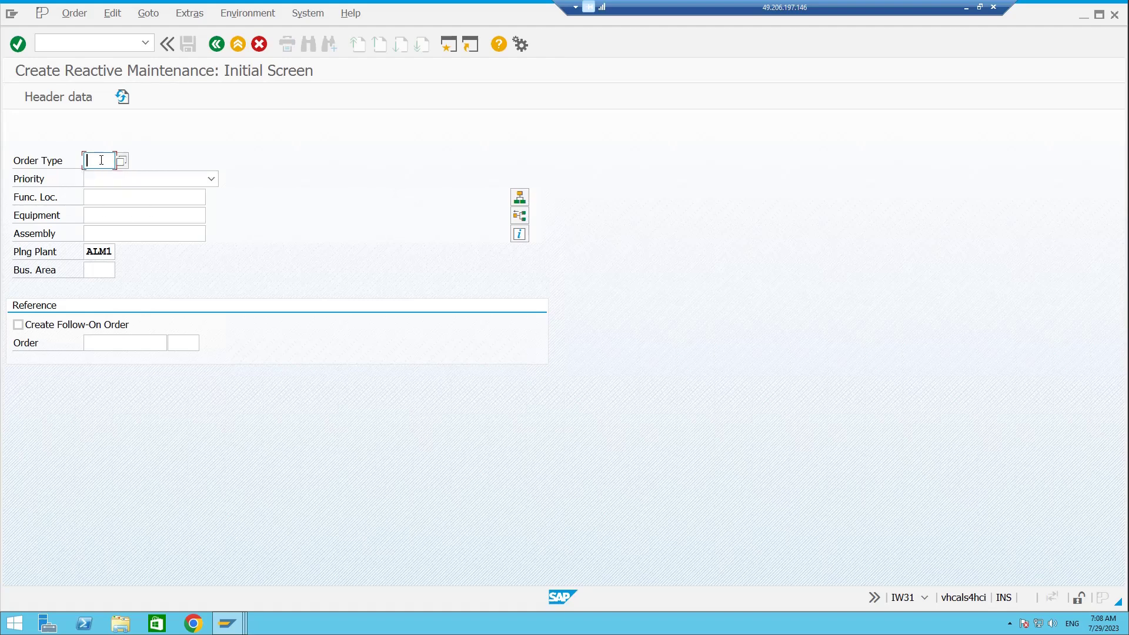
text(YA02)
click(107, 195)
click(110, 219)
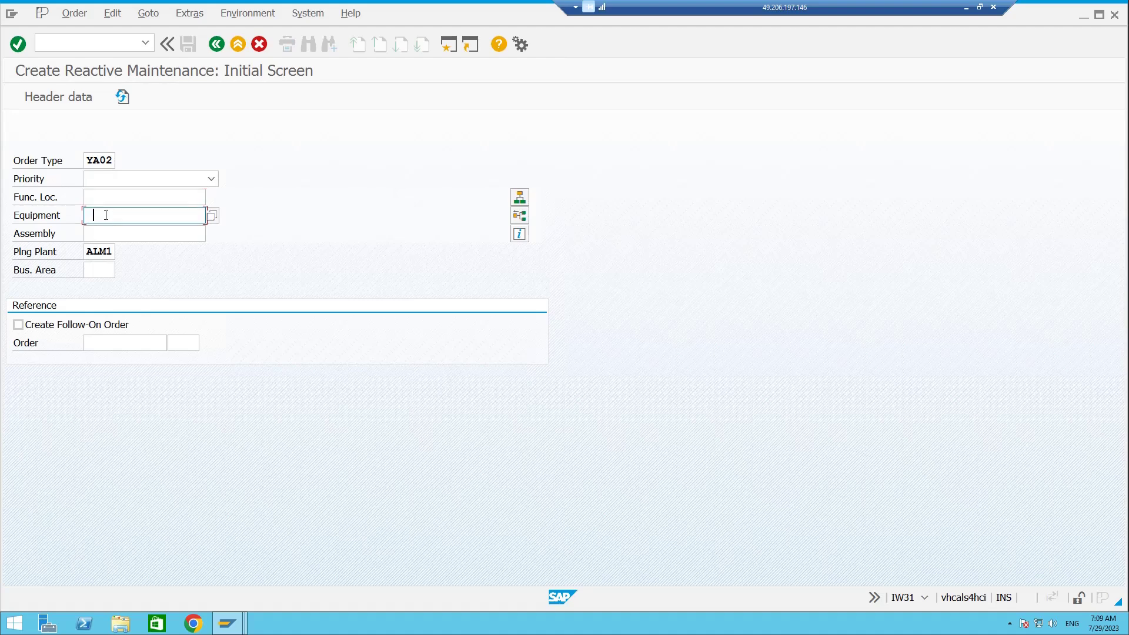
click(119, 230)
key(Return)
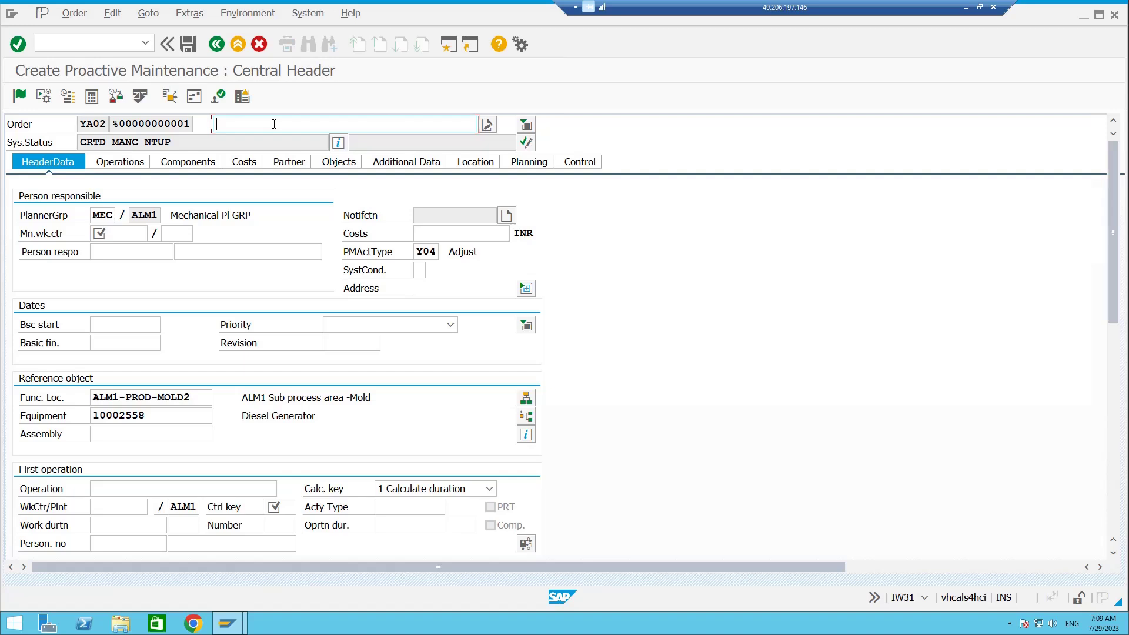
Step: Enter the description 'Proactive Maint for DG' and main work centre AL_PM_ME at plant ALM1
text(Proactive Maint for DG)
click(110, 235)
click(117, 247)
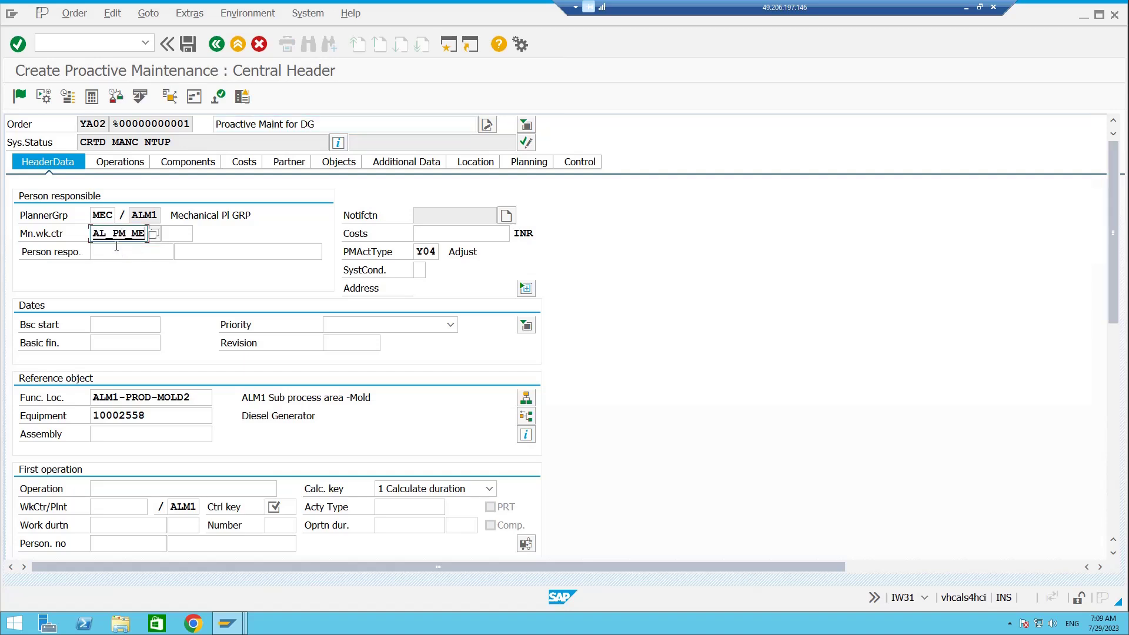
click(172, 236)
click(206, 248)
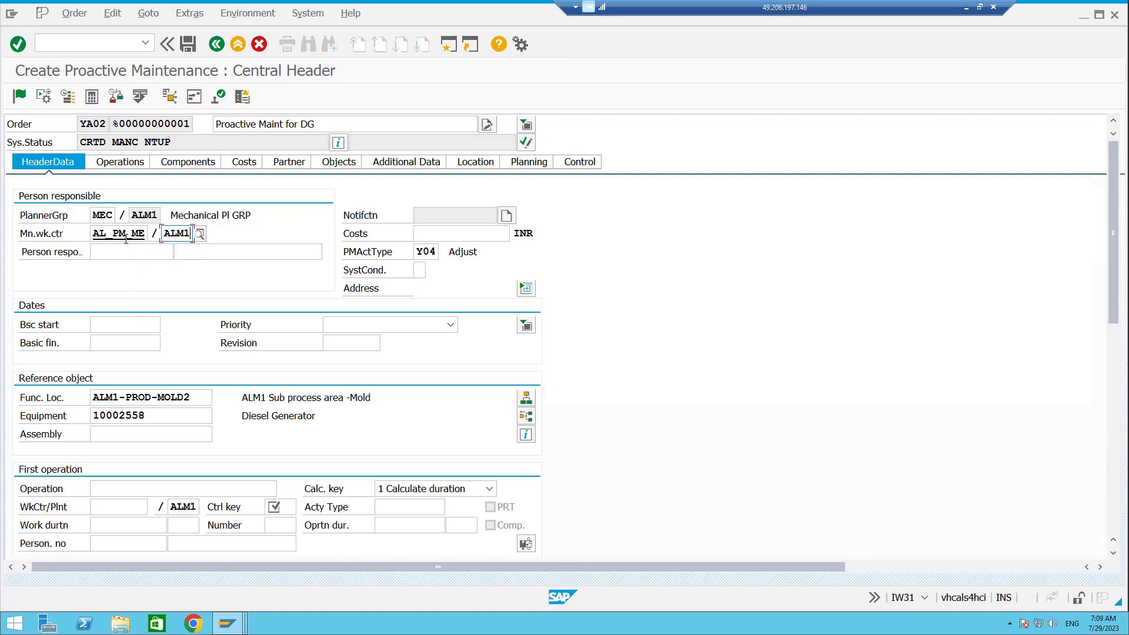
Step: Give the first operation control key PM01, the description as its text, and work centre AL_PM_ME
click(284, 506)
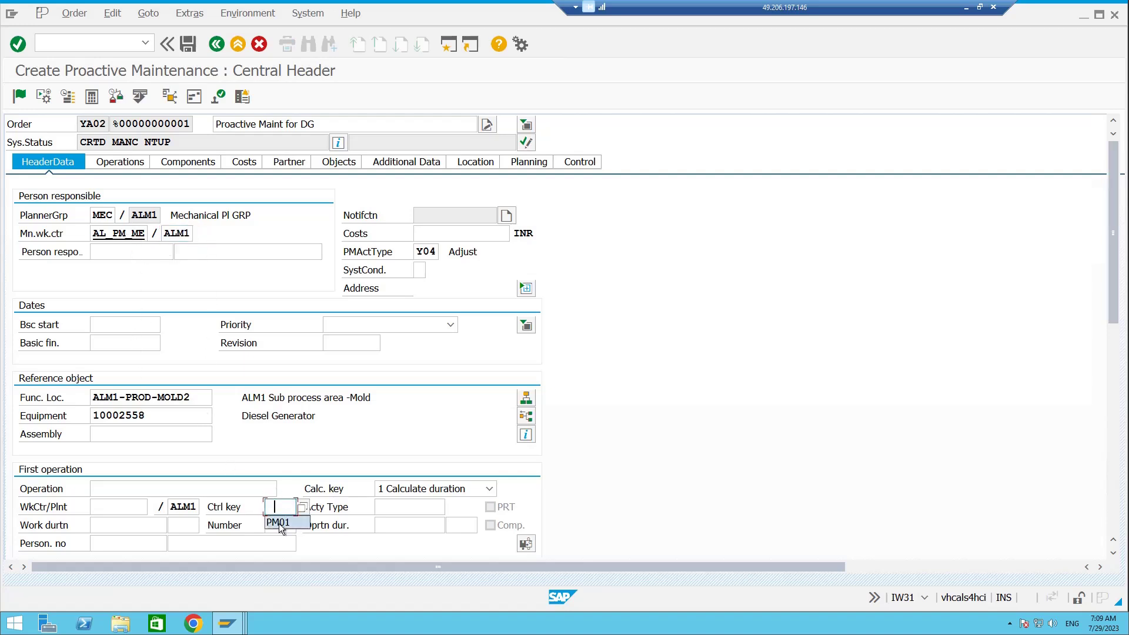
click(280, 523)
click(144, 486)
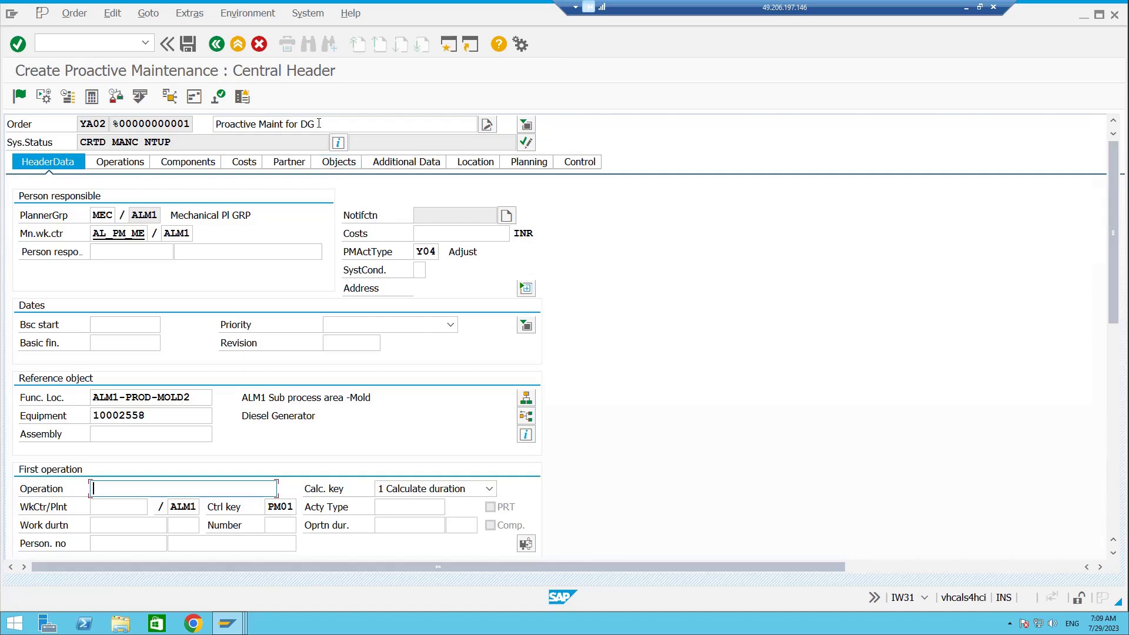
drag(318, 124, 173, 137)
key(ctrl+c)
click(104, 505)
click(102, 487)
key(ctrl+v)
click(107, 507)
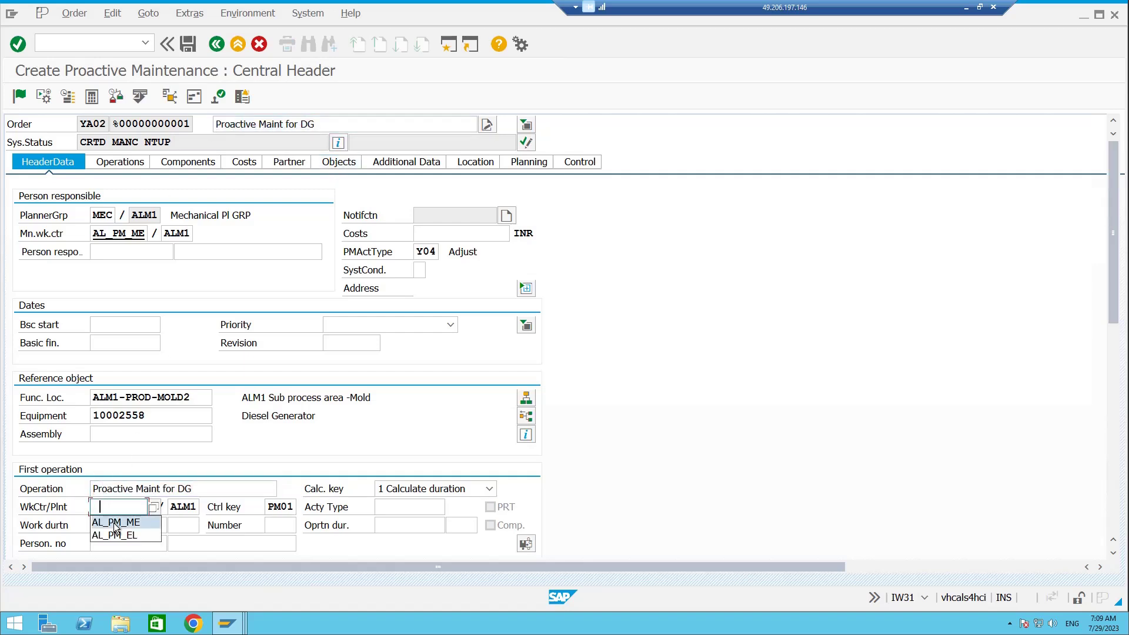
click(116, 523)
key(Return)
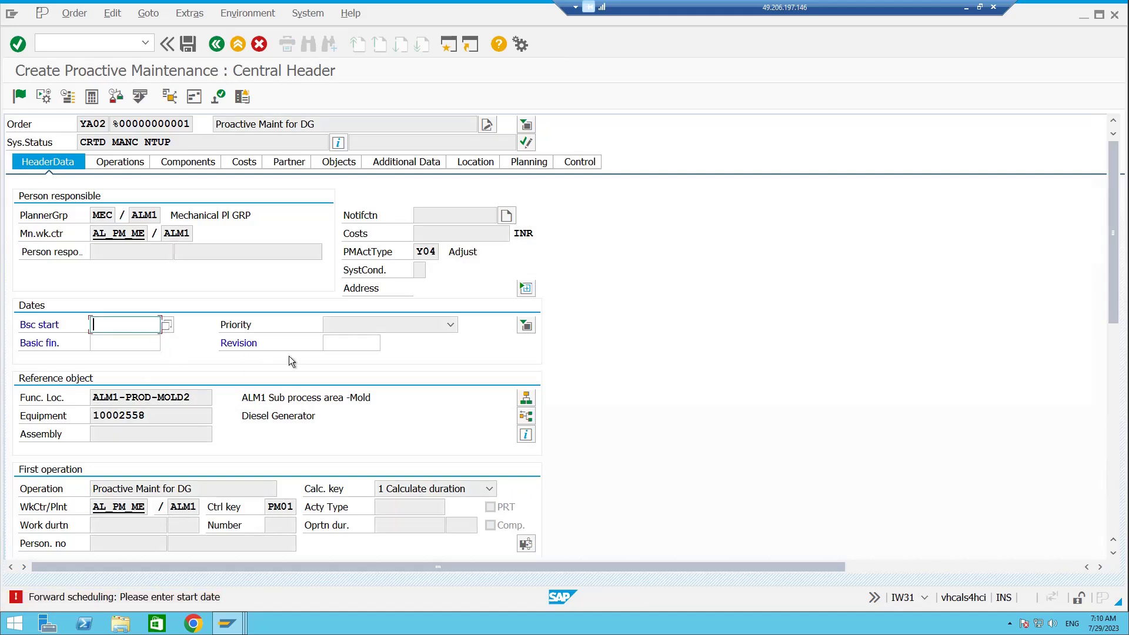
Step: Set basic dates 01.08.2023 to 04.08.2023 and confirm the header entries
click(167, 324)
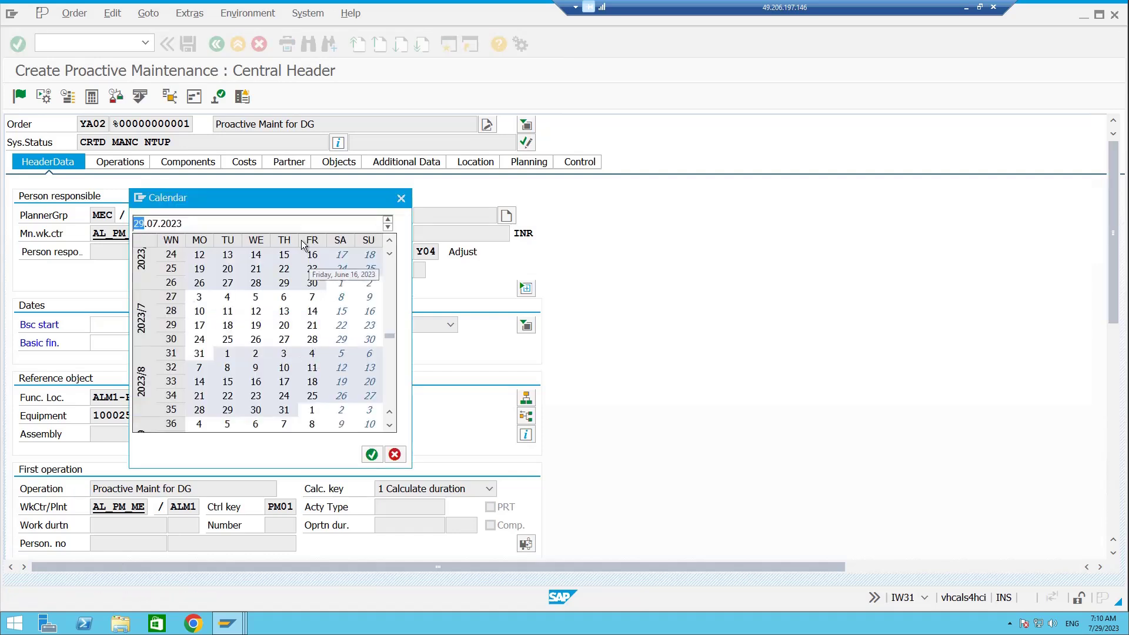
drag(277, 198, 401, 124)
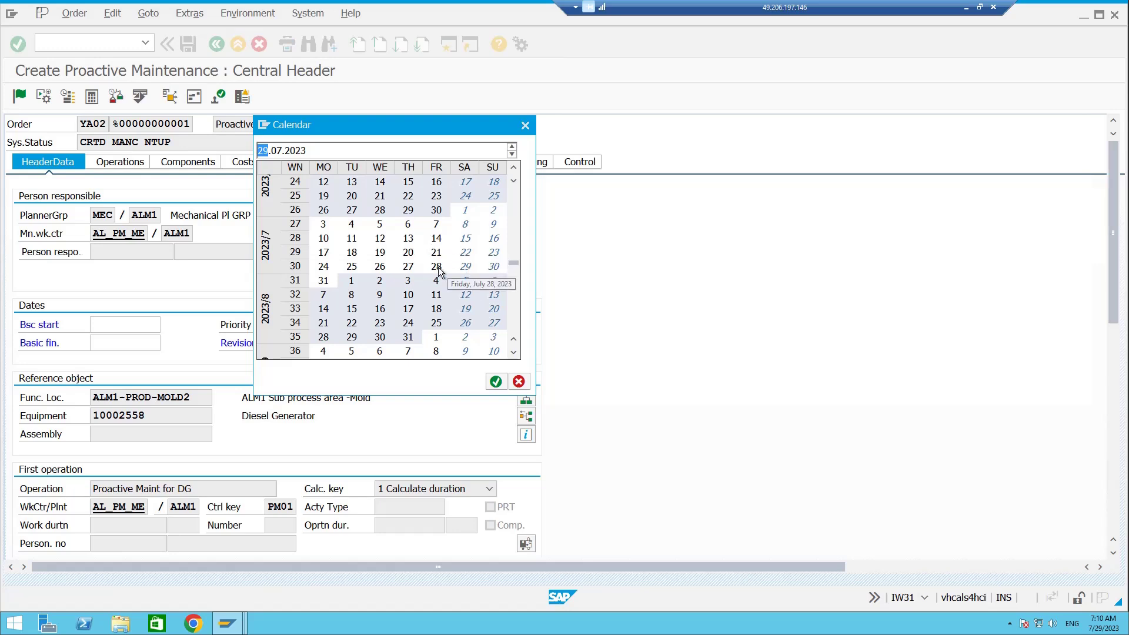
double_click(353, 281)
click(136, 339)
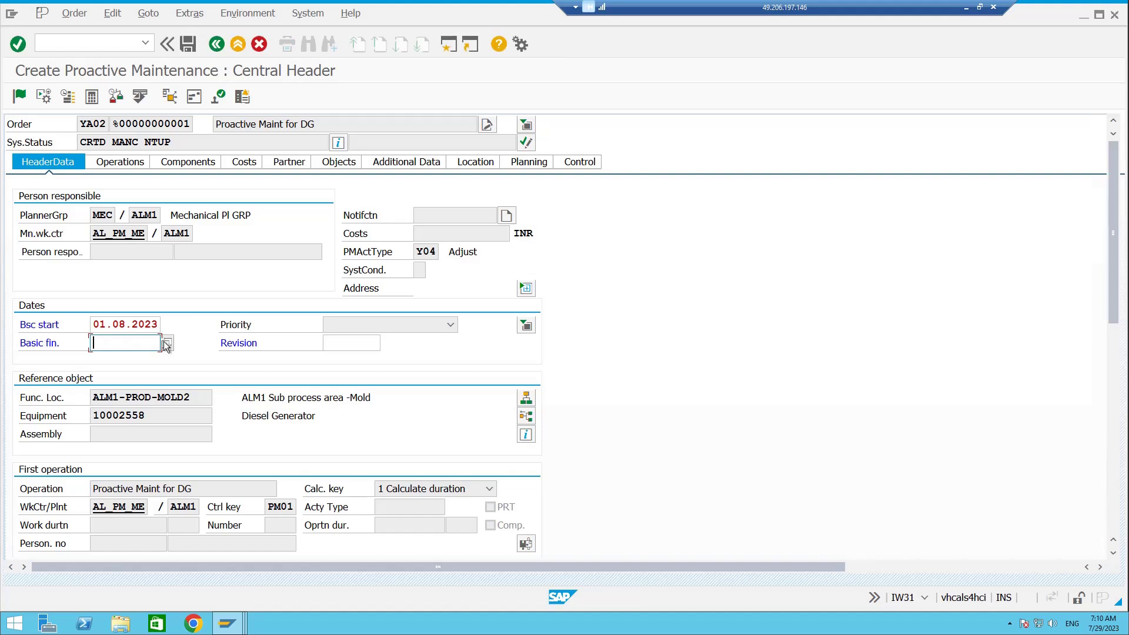
click(166, 344)
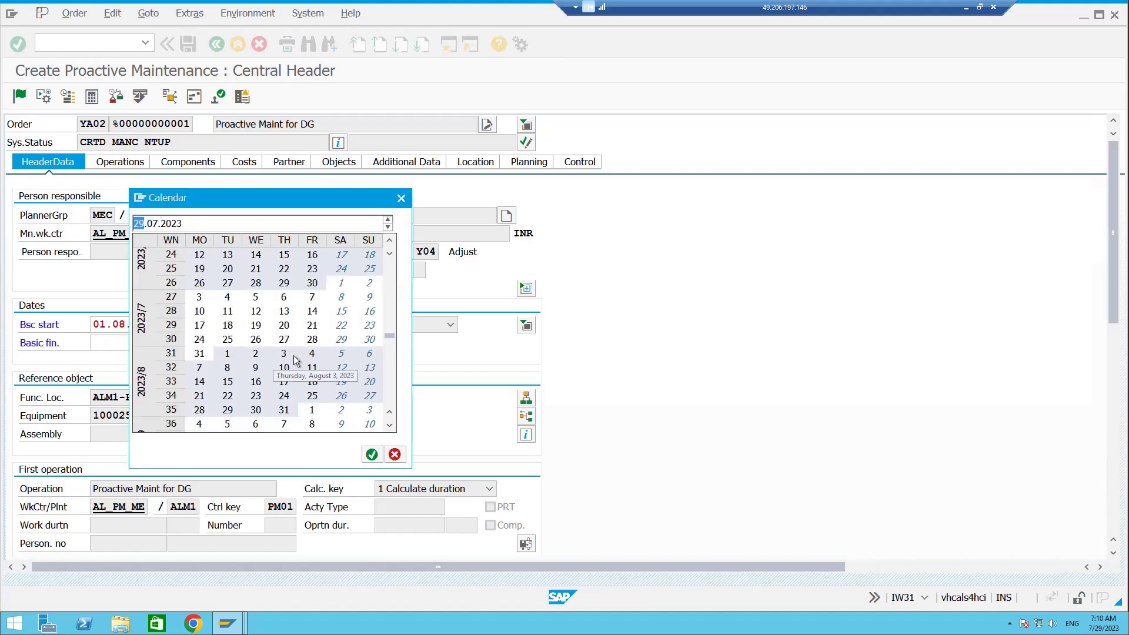
double_click(312, 352)
double_click(158, 340)
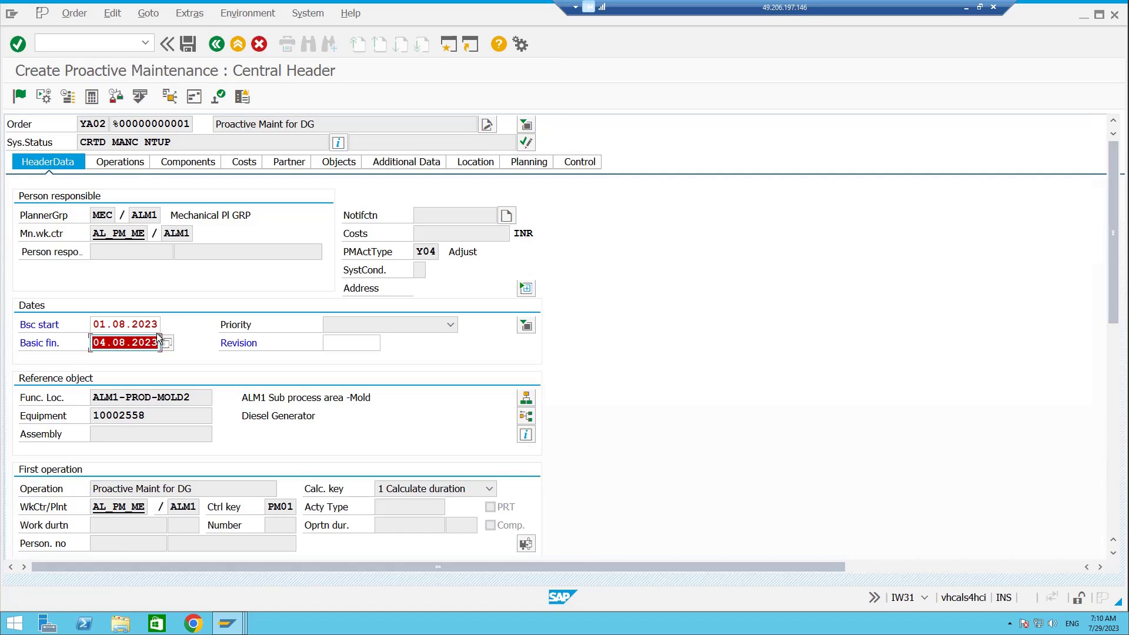
key(Return)
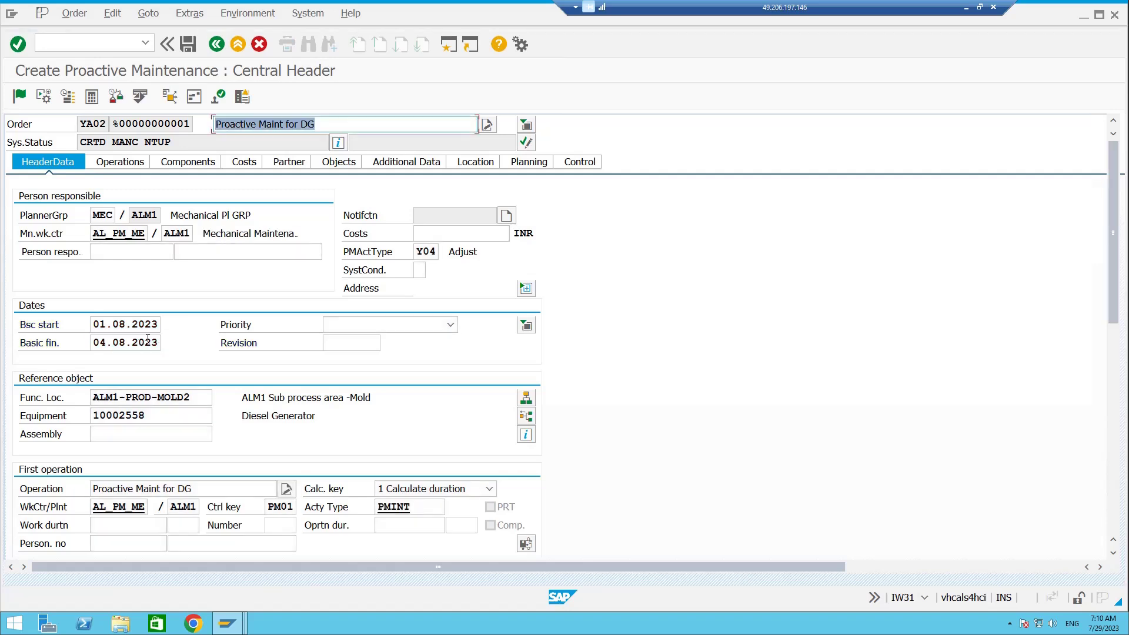
click(526, 325)
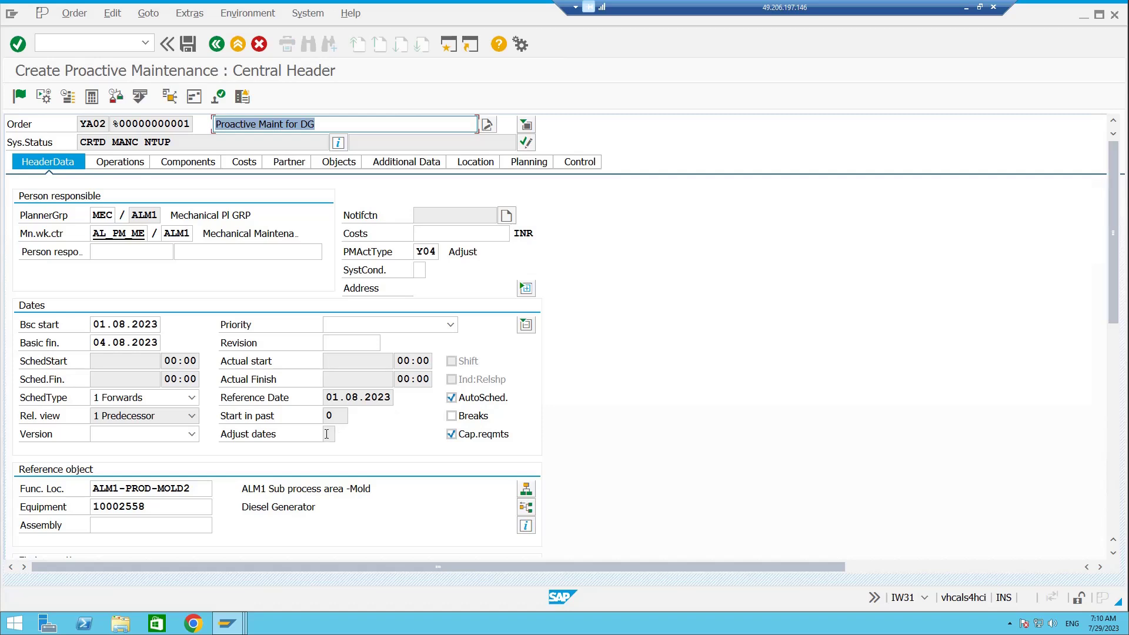
click(325, 436)
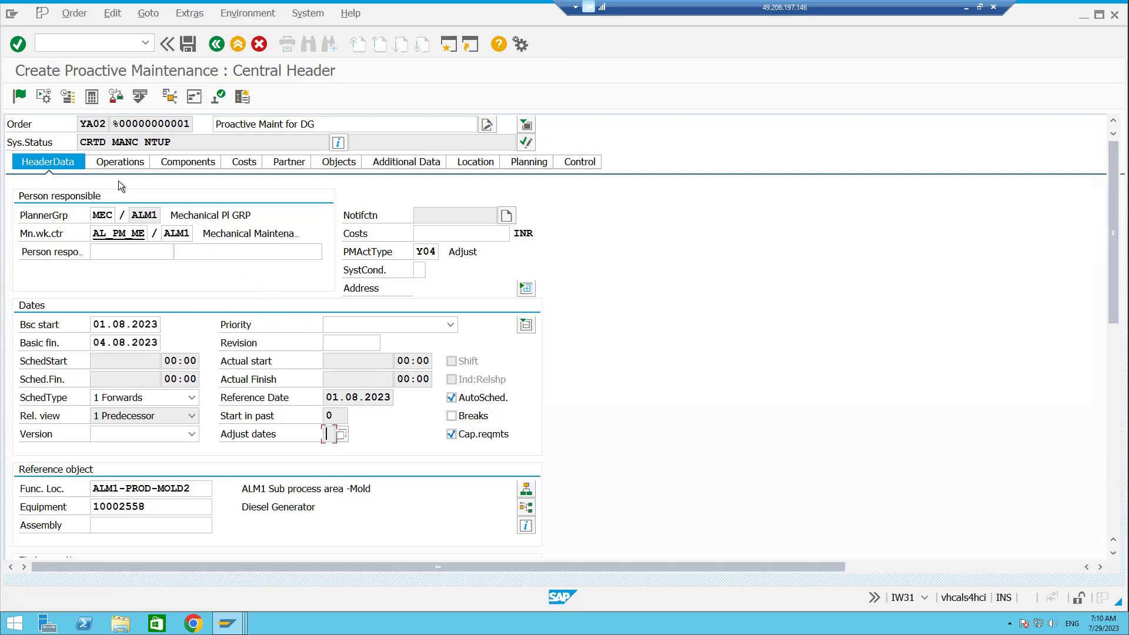
key(Return)
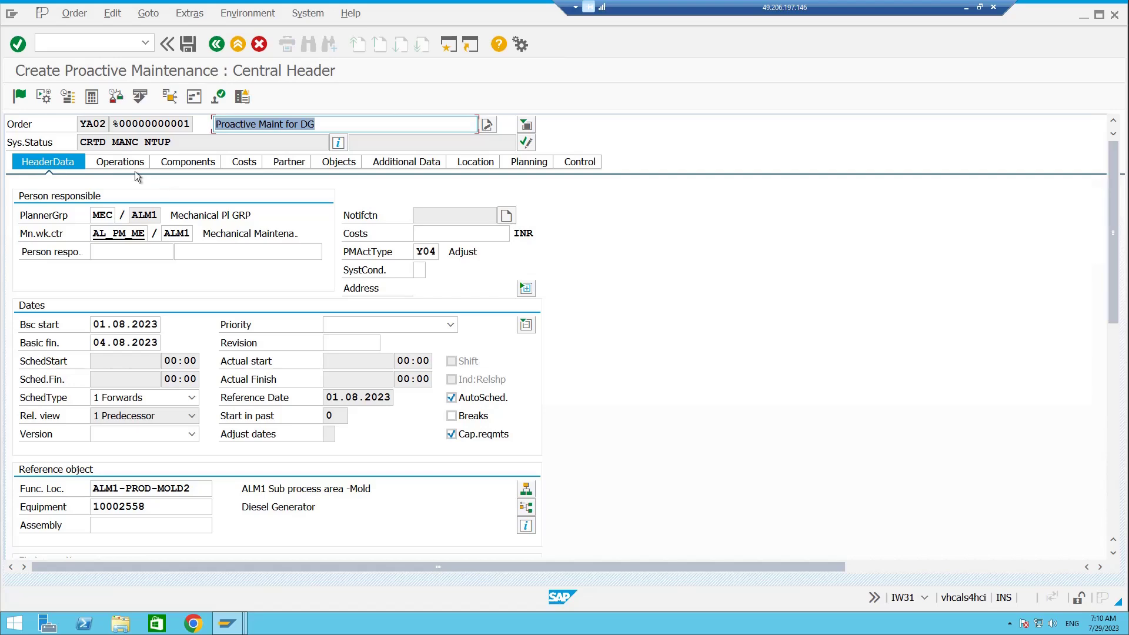
Step: Enter 8 HR of work by 1 person for operation 0010
click(135, 165)
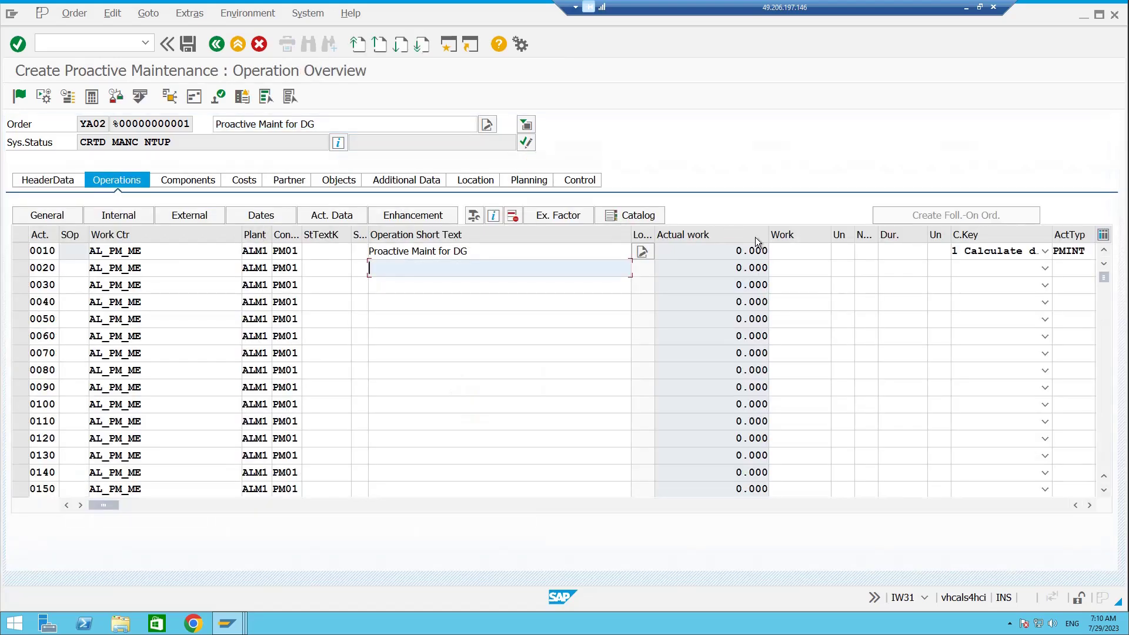
click(794, 246)
text(8)
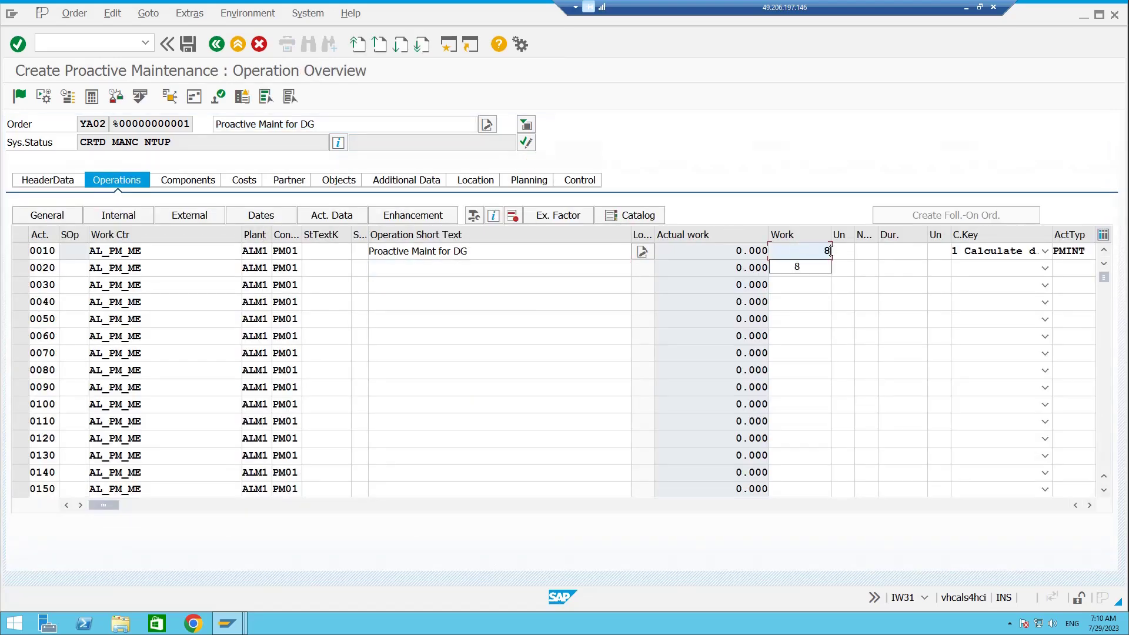
key(Tab)
text(HR)
click(861, 251)
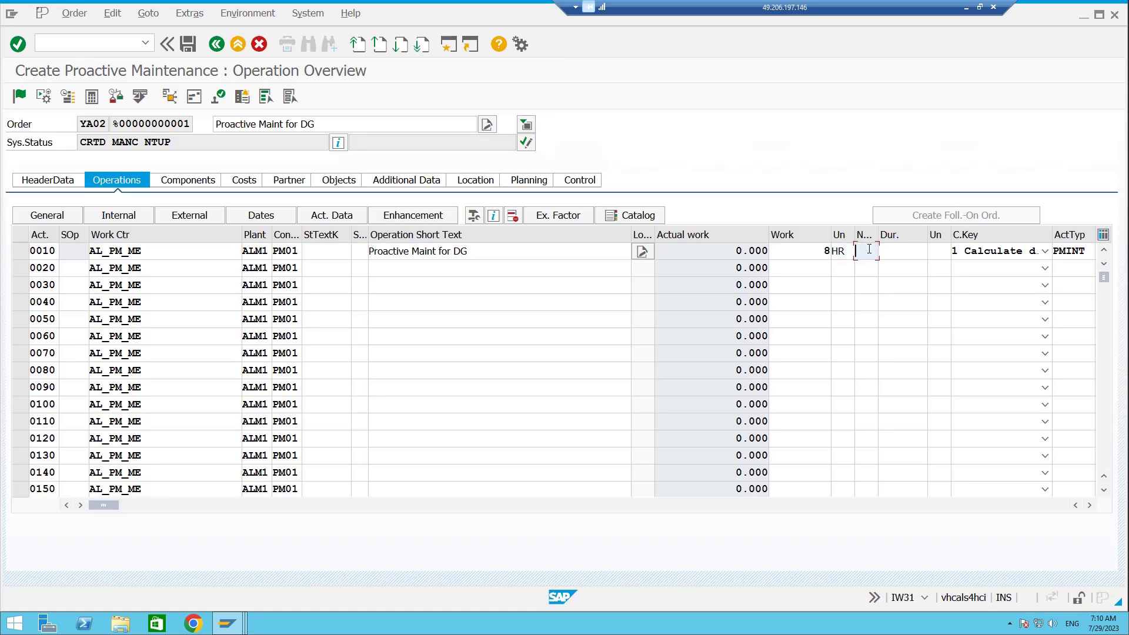
text(1)
key(Tab)
Step: Set duration unit HR and calculation key 1 to calculate the 8-hour duration
click(974, 253)
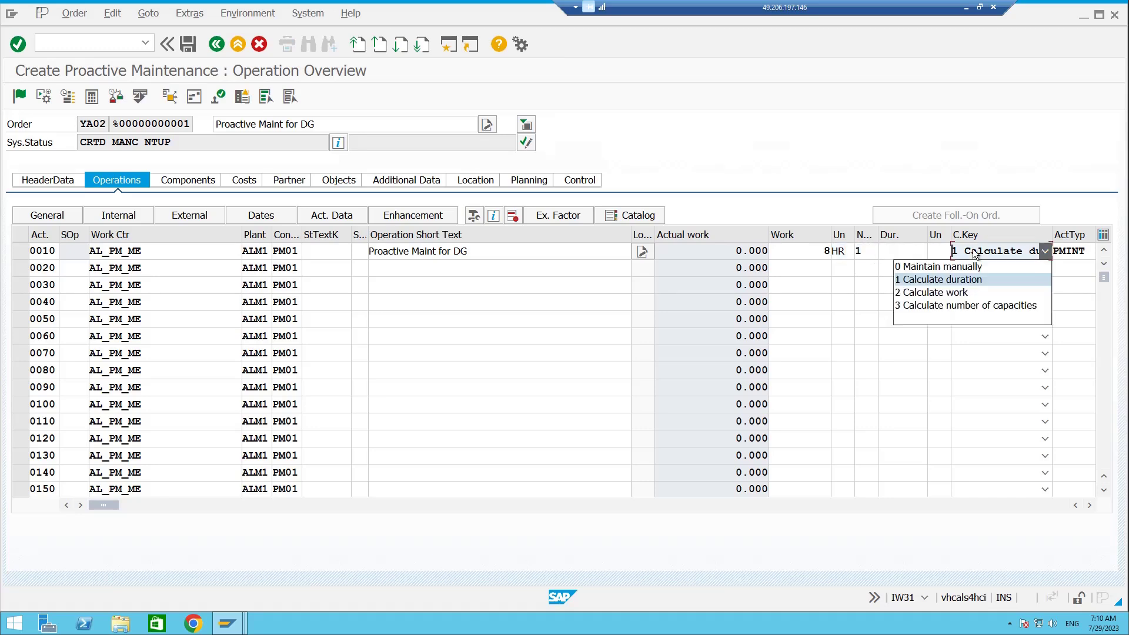
click(936, 246)
key(Delete)
click(938, 249)
text(HR)
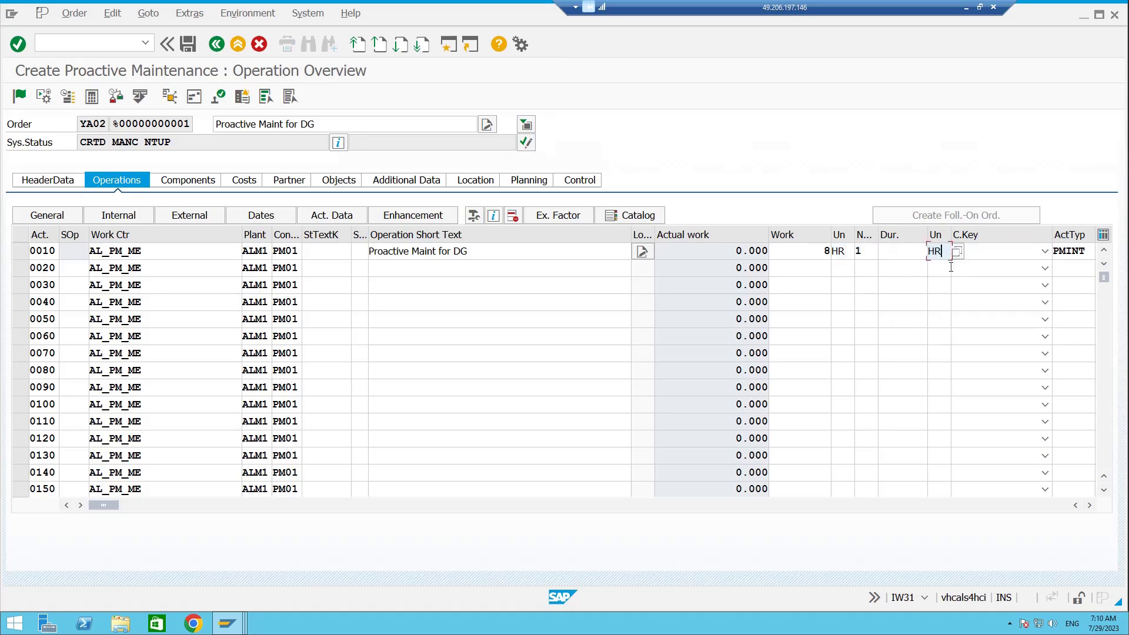
click(978, 253)
click(955, 281)
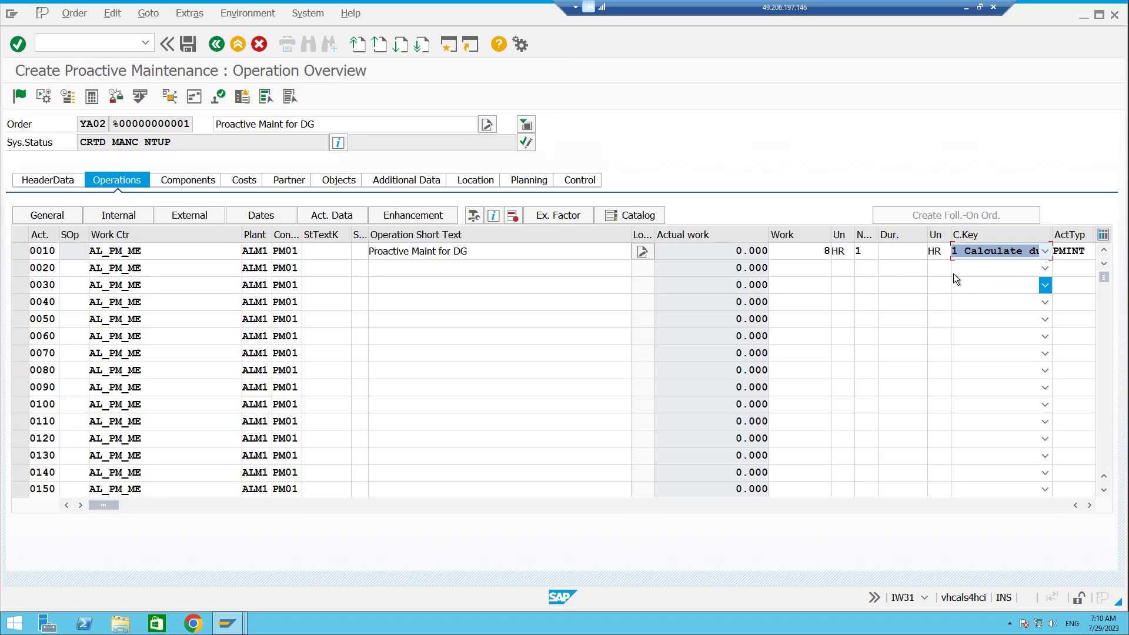
key(Return)
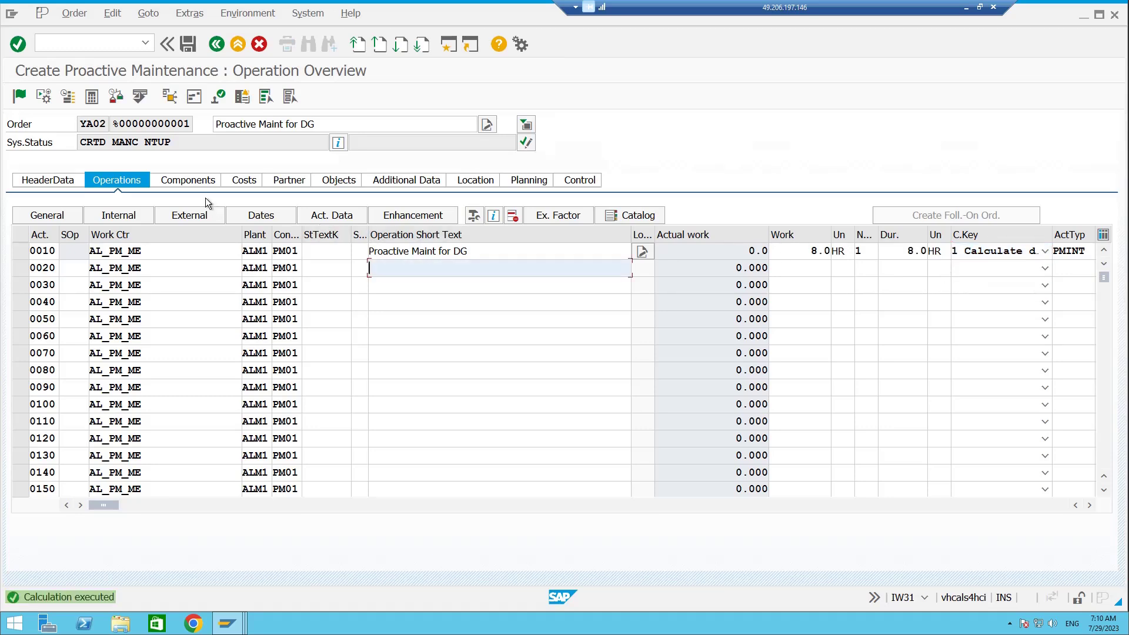
click(198, 182)
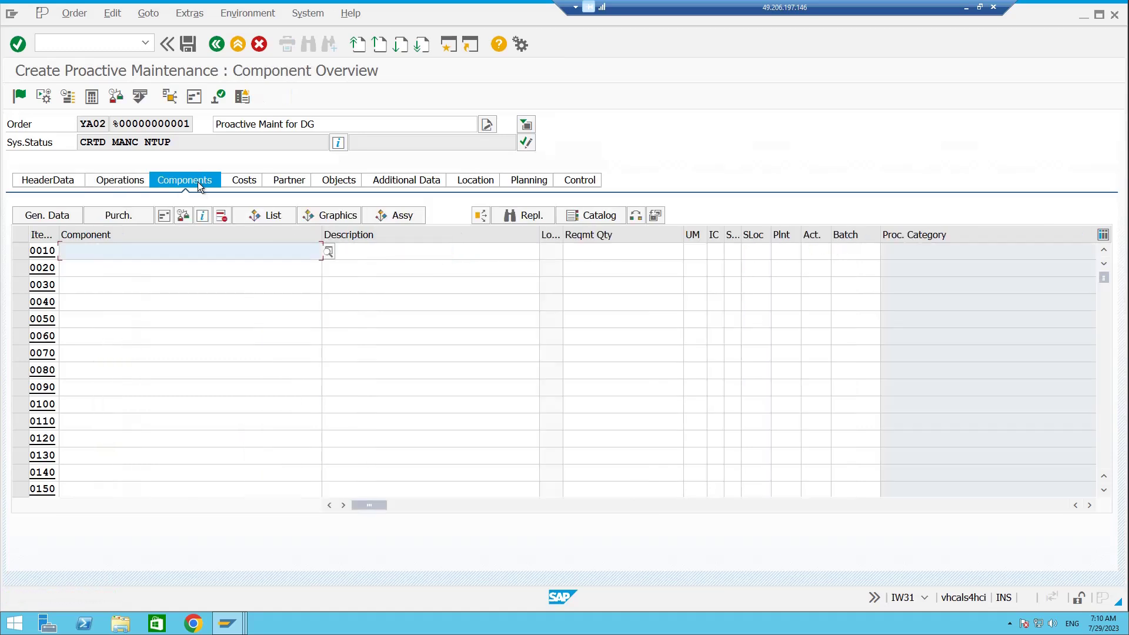
Step: Run /OMM60 to list materials at plant ALM1, then go back to the order window
click(76, 38)
text(/OMM60)
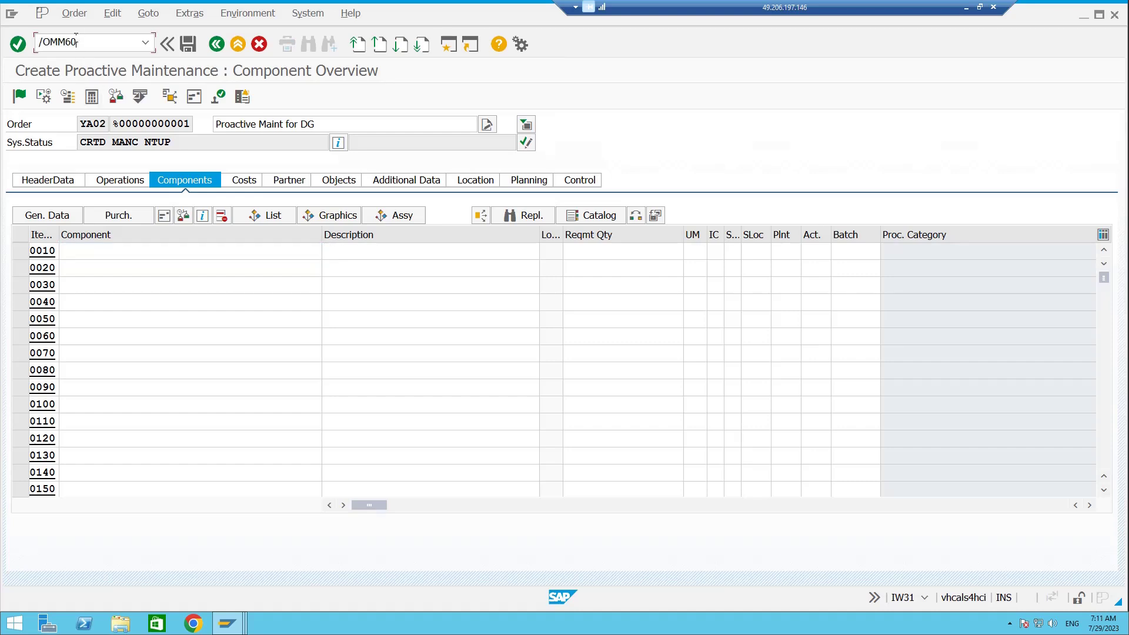
key(Return)
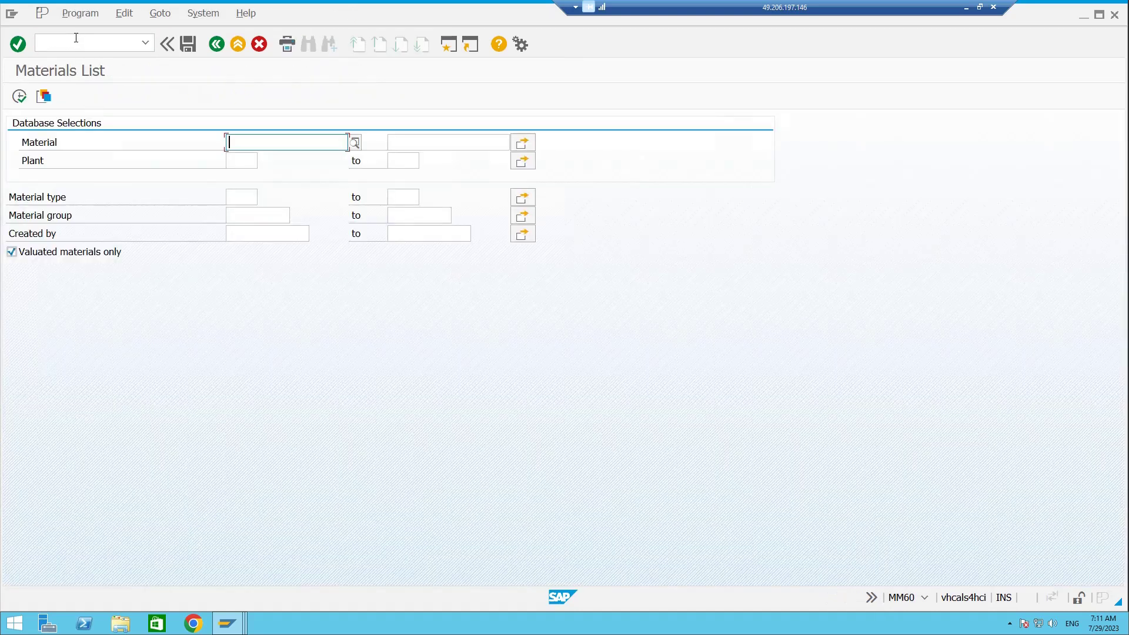
click(241, 160)
click(241, 173)
click(242, 196)
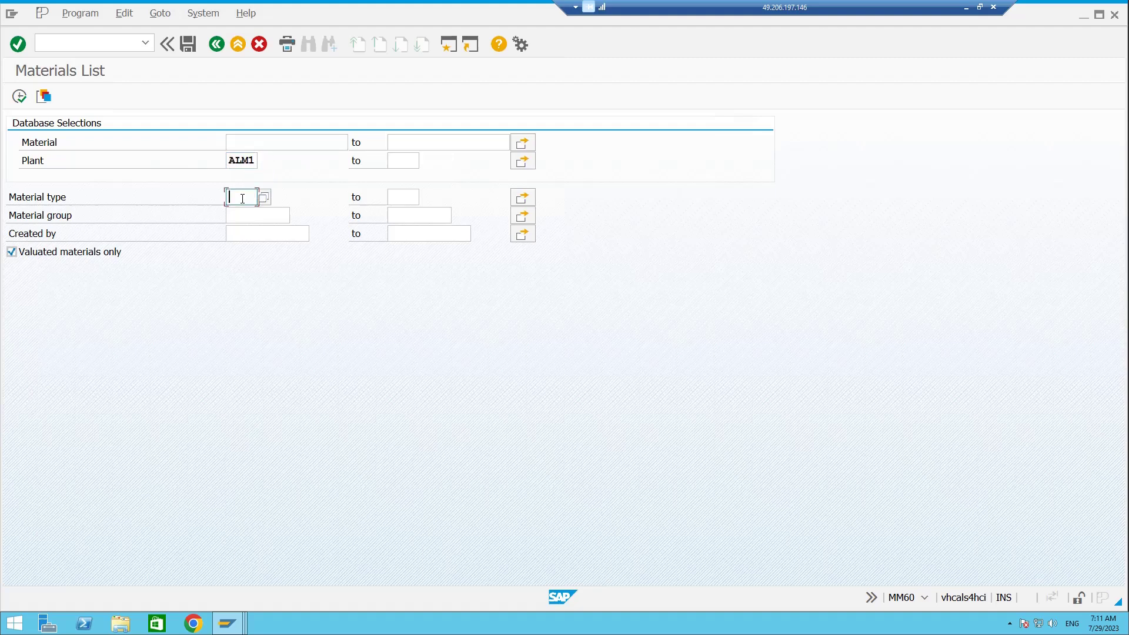
click(247, 212)
click(20, 96)
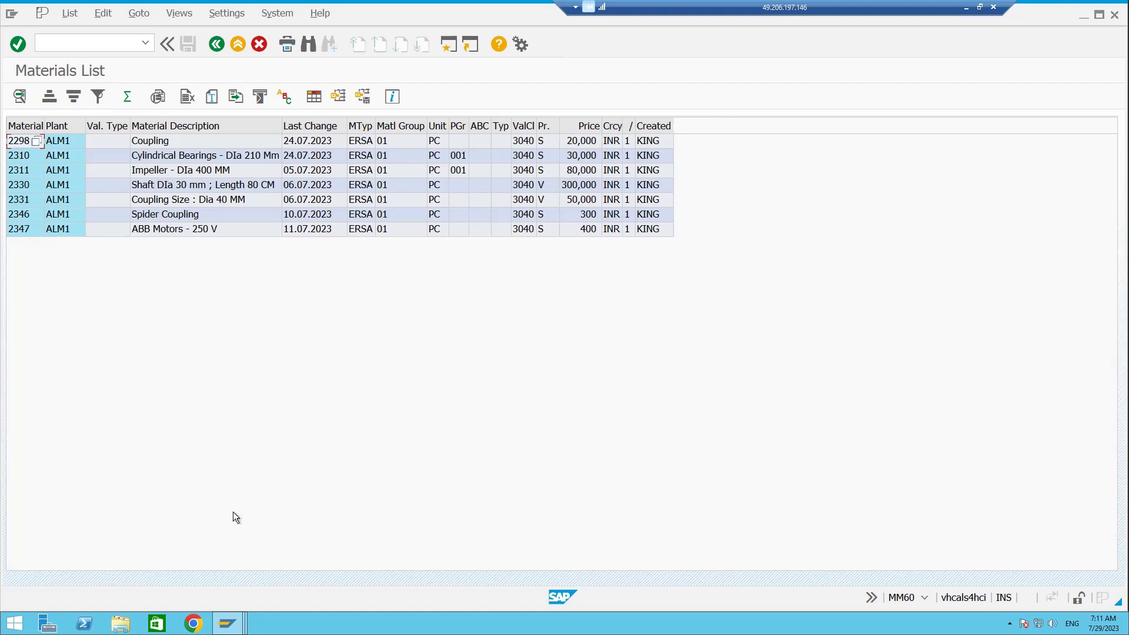
click(229, 622)
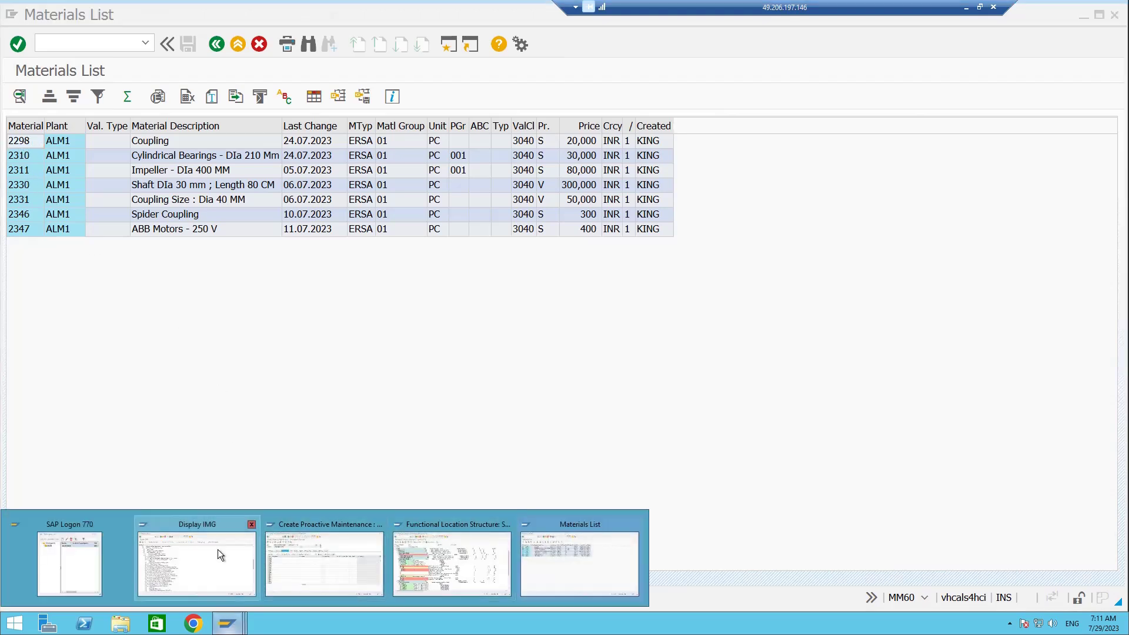
click(287, 550)
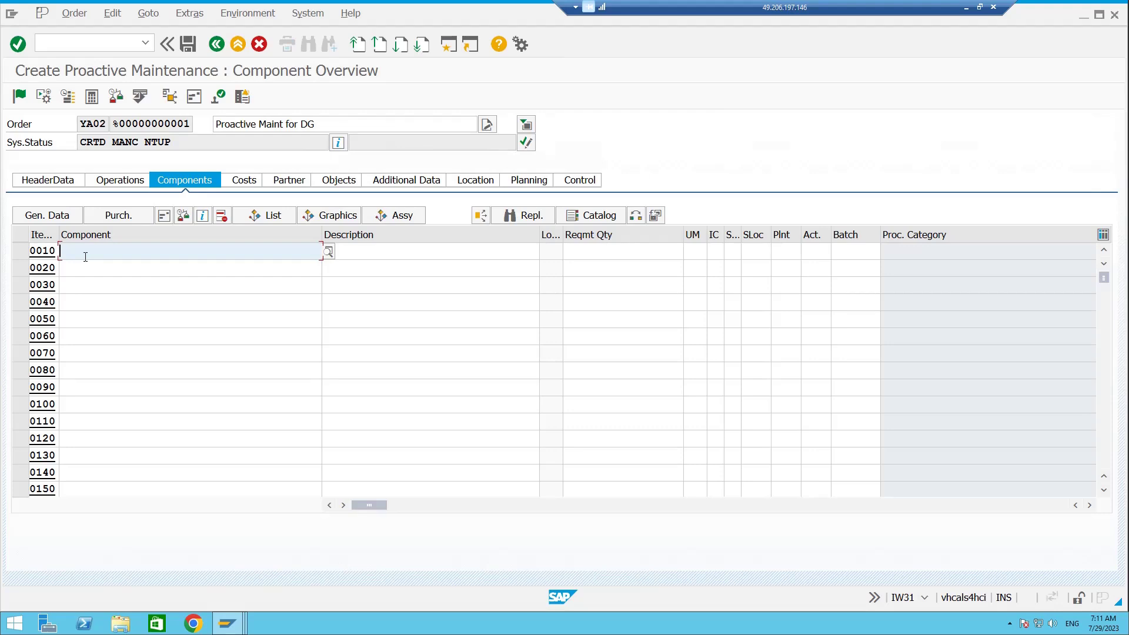
Step: Enter components 2298 and 2310 with a required quantity of 1 each
text(2298)
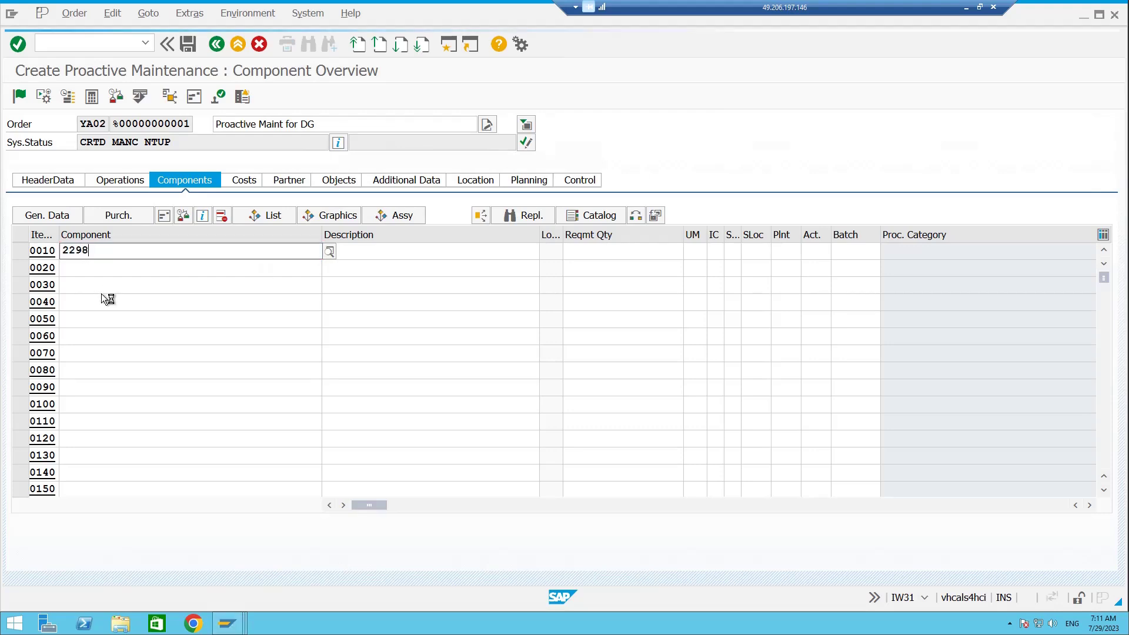
click(97, 280)
click(97, 271)
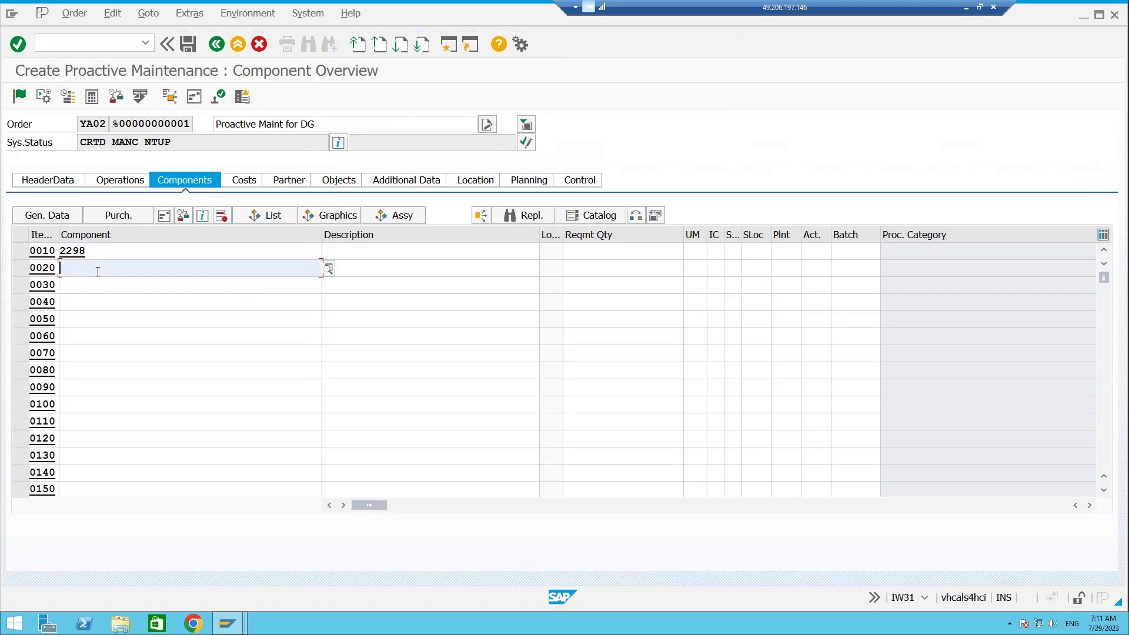
text(2310)
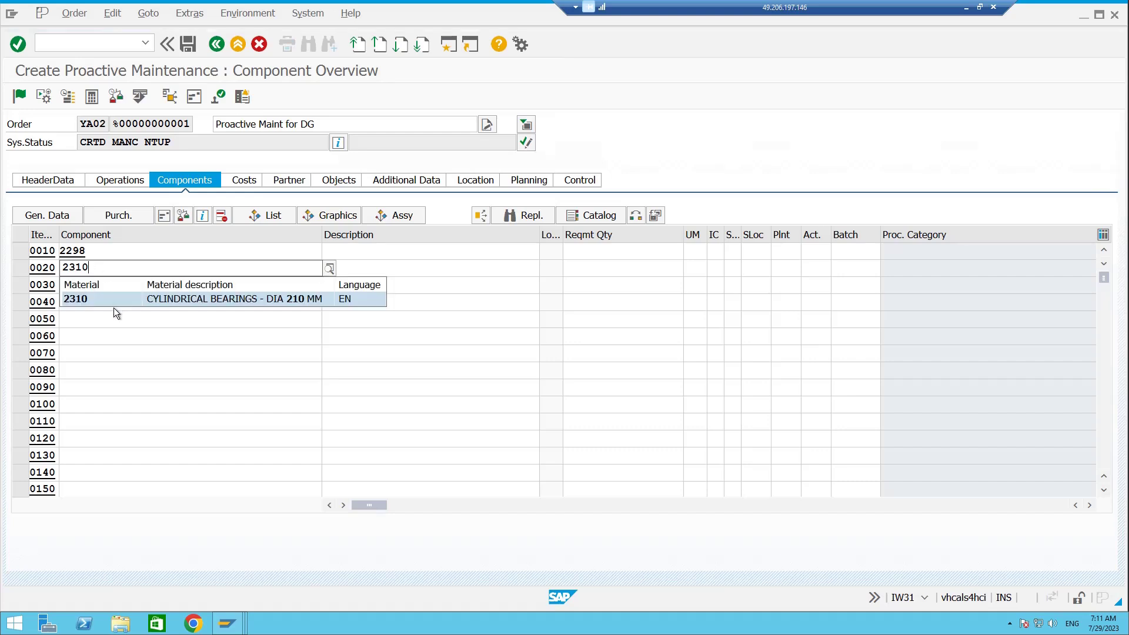
click(83, 299)
click(586, 252)
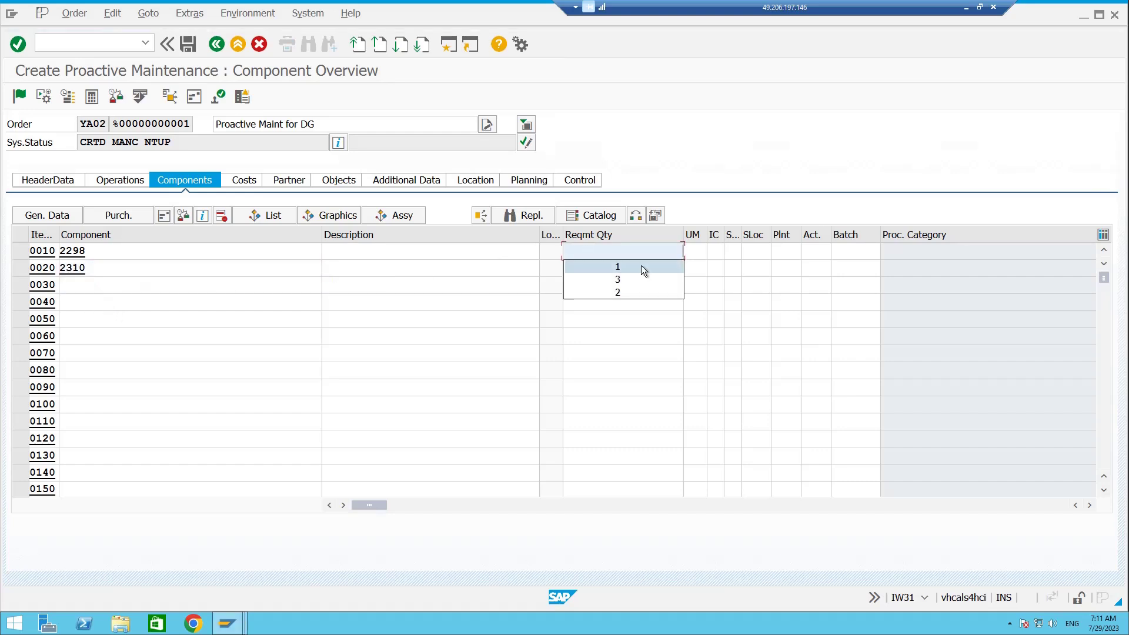
click(643, 266)
click(675, 266)
click(647, 284)
Step: Make both components stock items with item category L
click(697, 251)
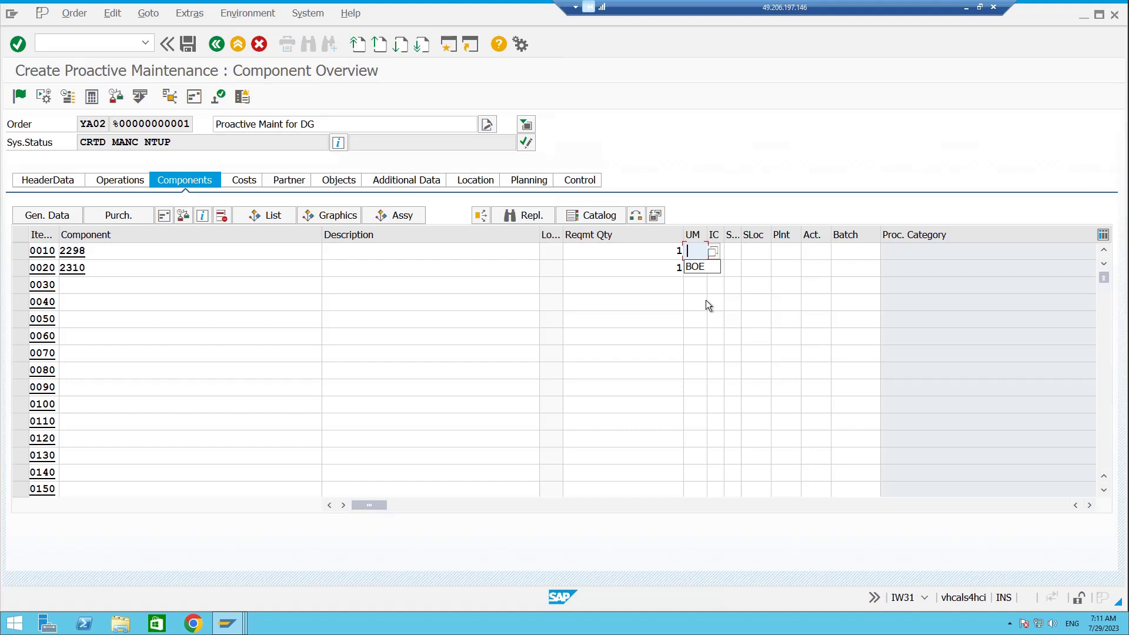
key(BackSpace)
click(735, 251)
click(715, 267)
click(718, 268)
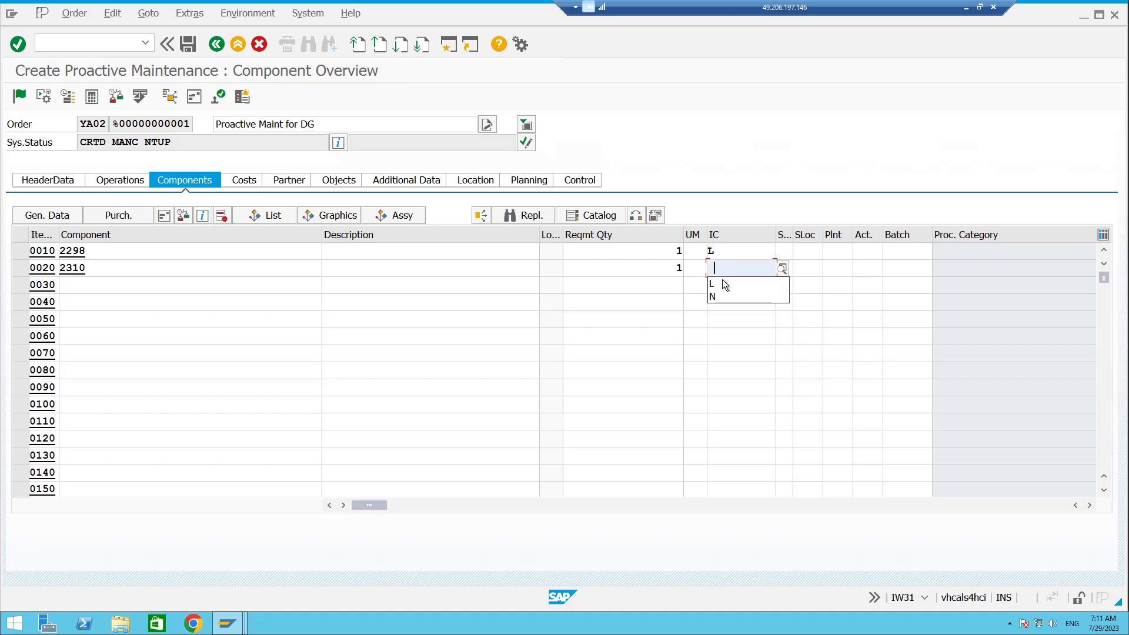
click(725, 284)
click(787, 251)
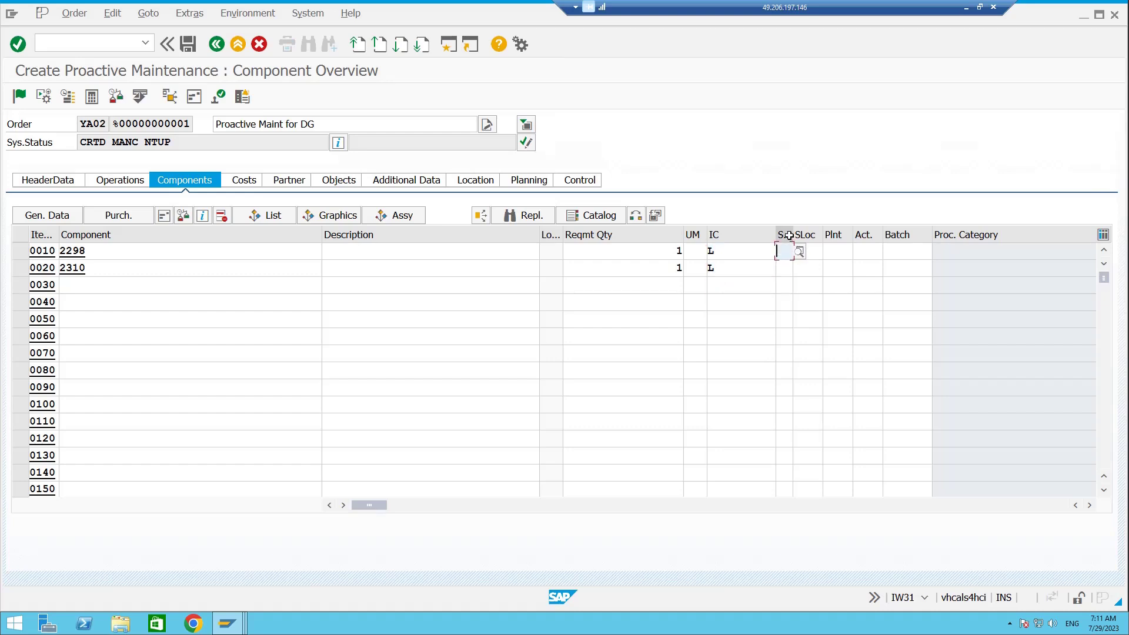
drag(789, 229, 814, 230)
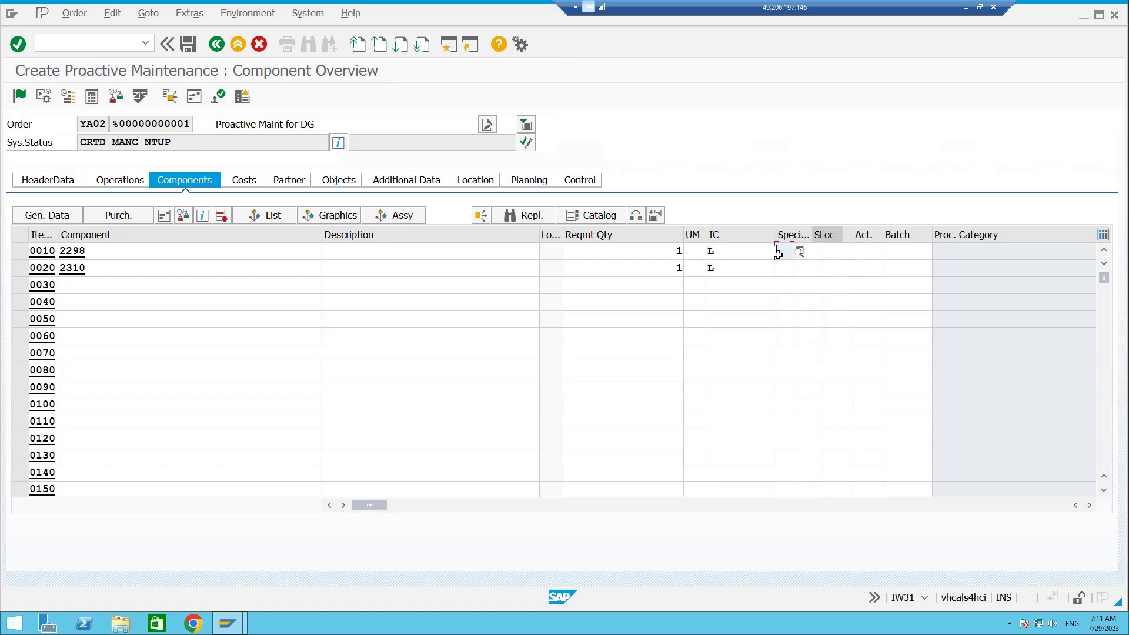
Step: Set storage location 1000 and plant ALM1 for both components and confirm
click(836, 252)
click(826, 268)
click(827, 271)
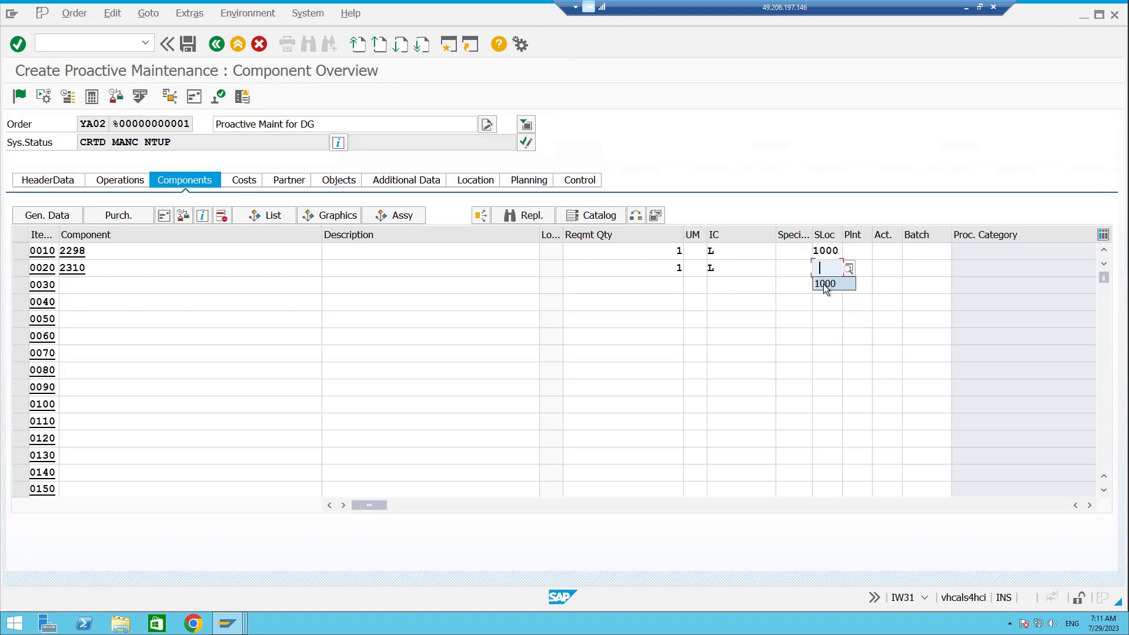
click(860, 253)
click(859, 266)
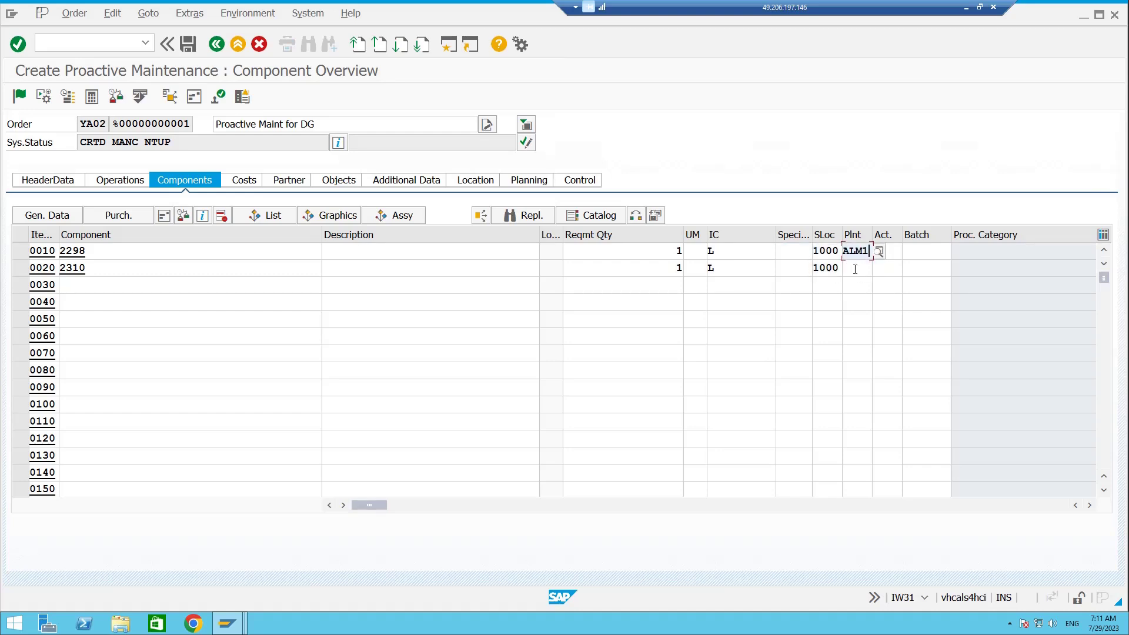
click(858, 269)
click(857, 284)
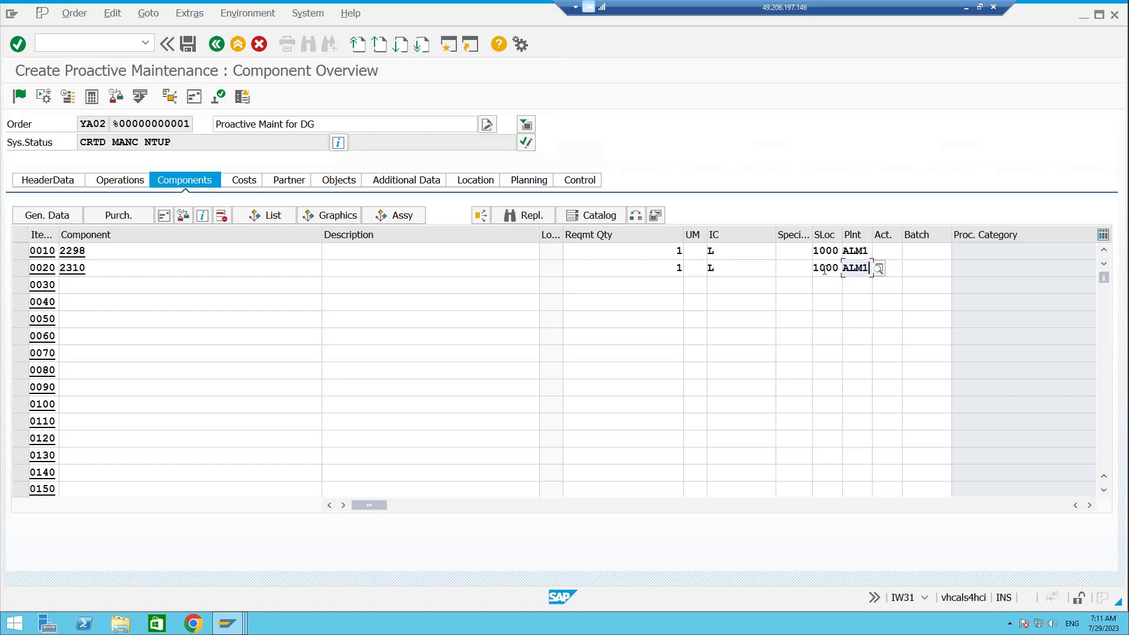
key(Return)
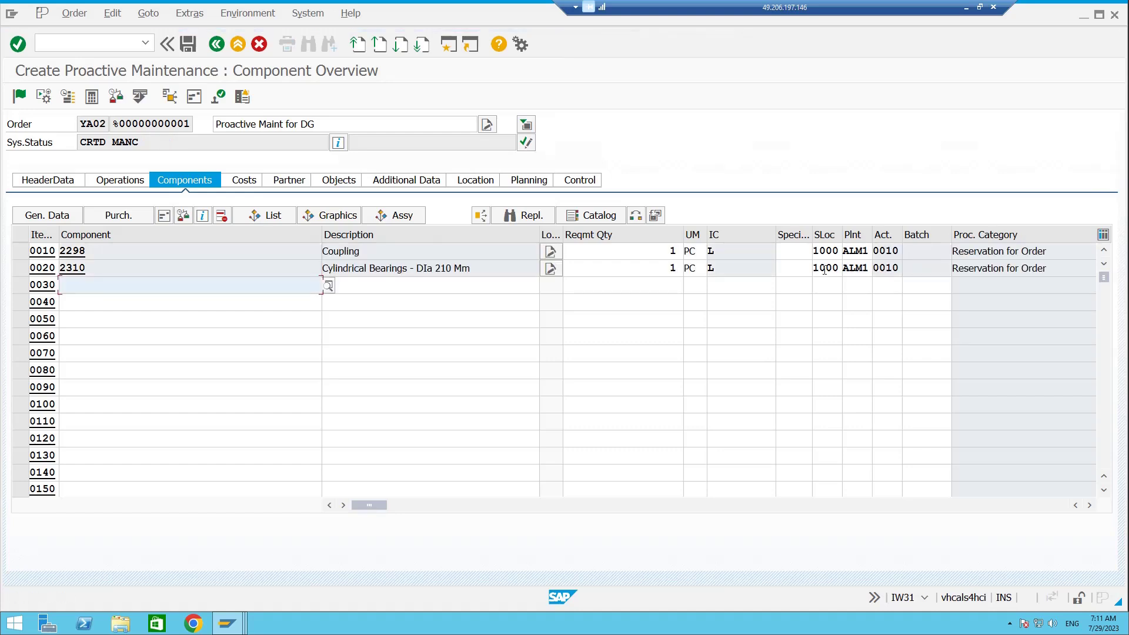
Step: Save the order and reopen order 4000336 in change mode
click(189, 47)
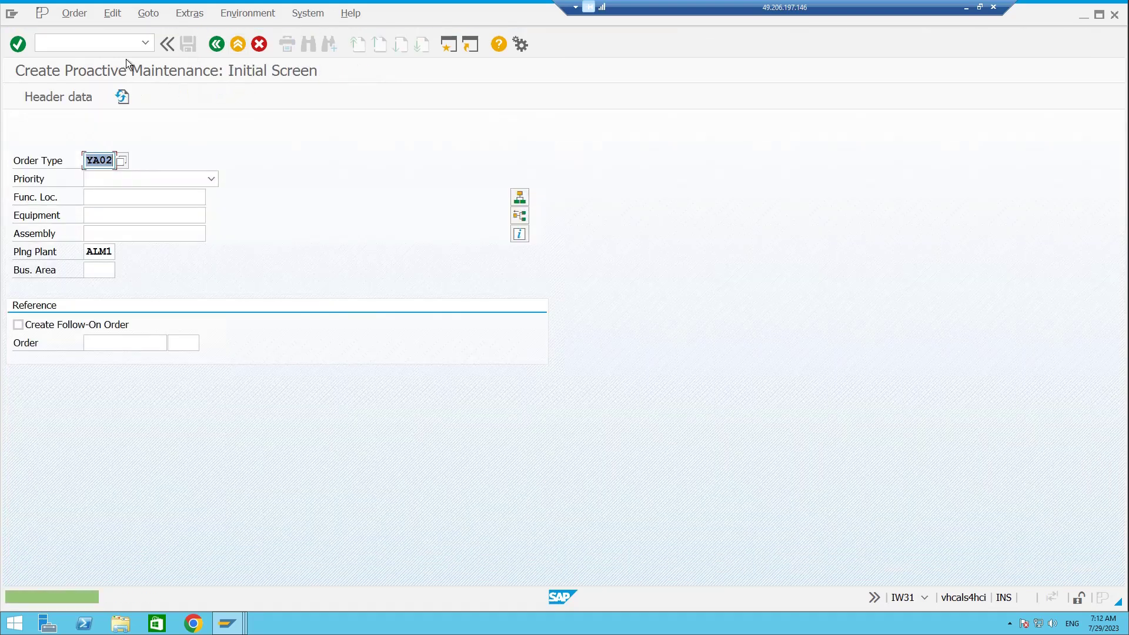
click(74, 13)
click(86, 84)
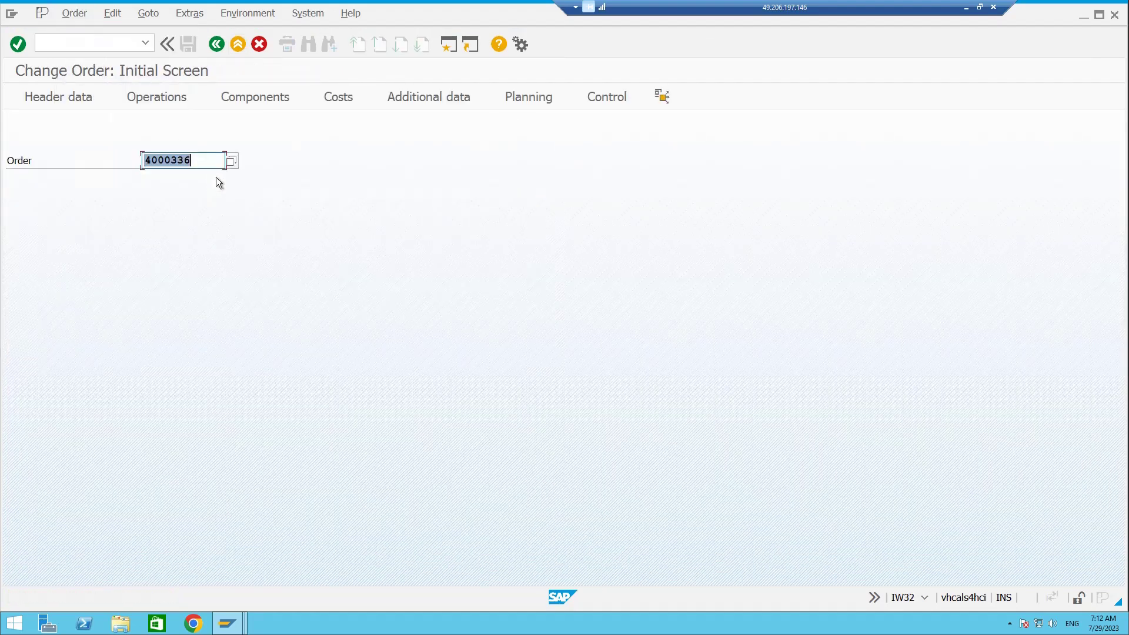
key(Return)
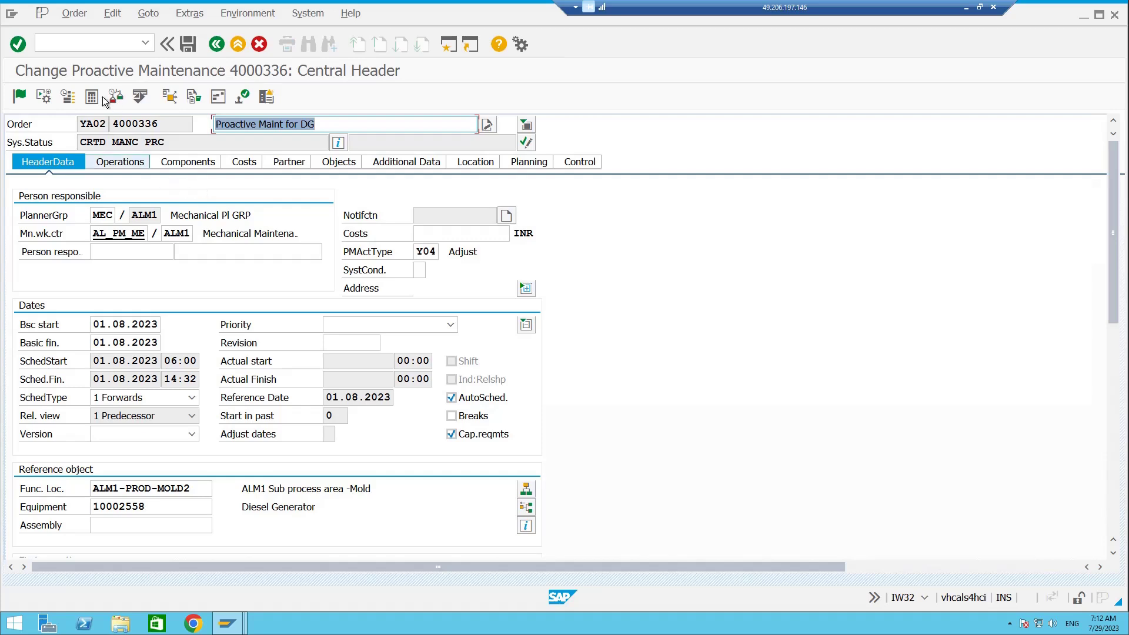
Step: Determine the order's planned costs and check that the cost determination log is empty
click(91, 96)
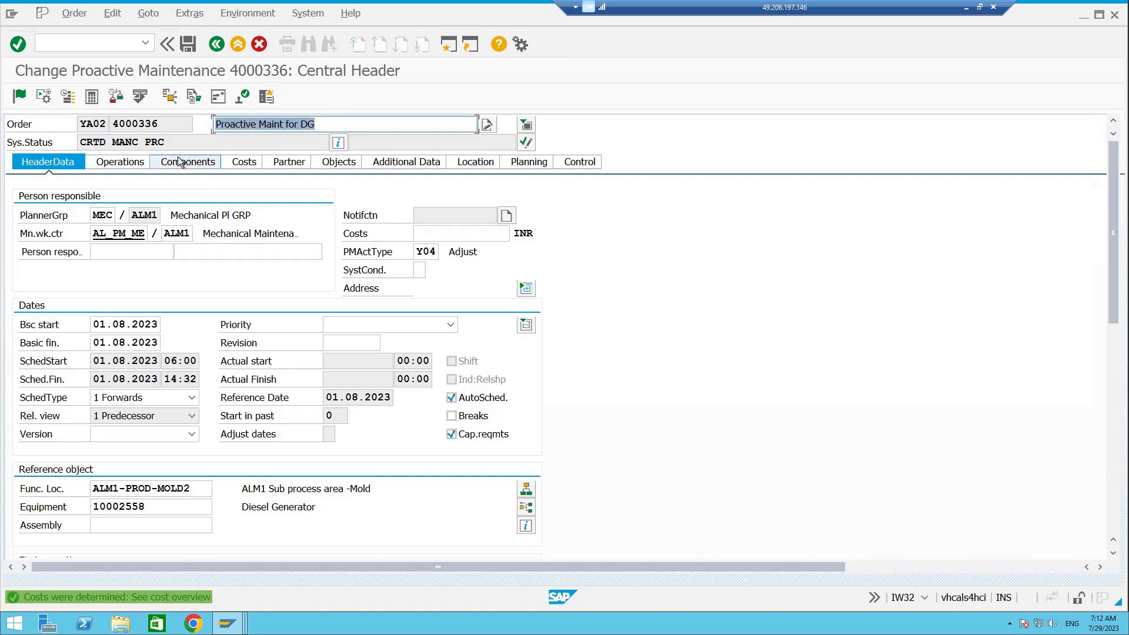
click(148, 13)
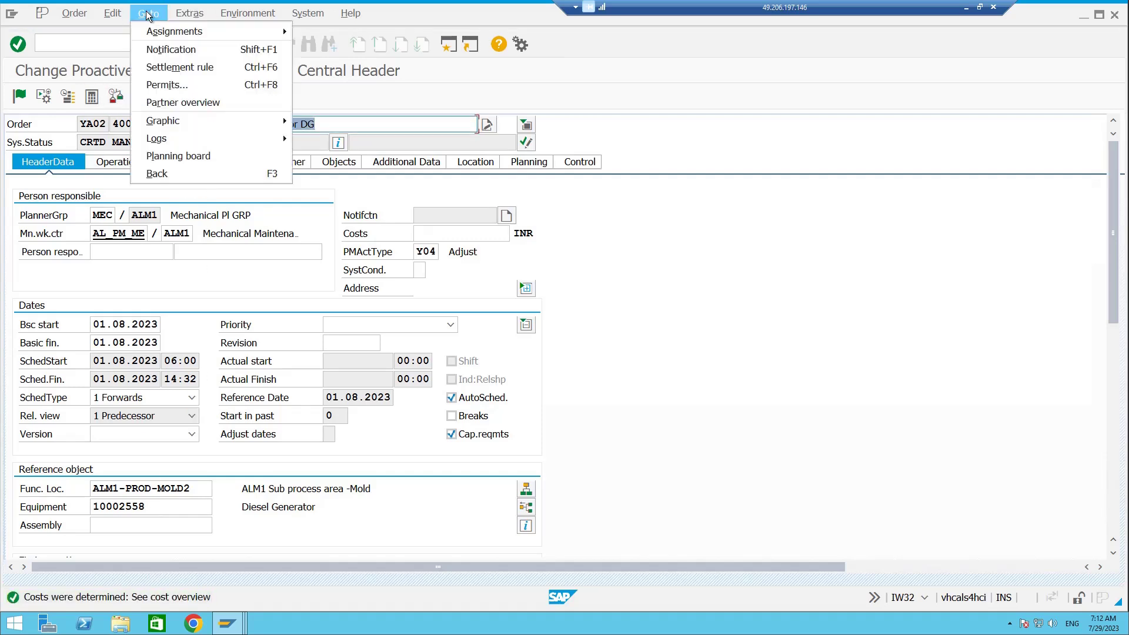
mouse_move(175, 139)
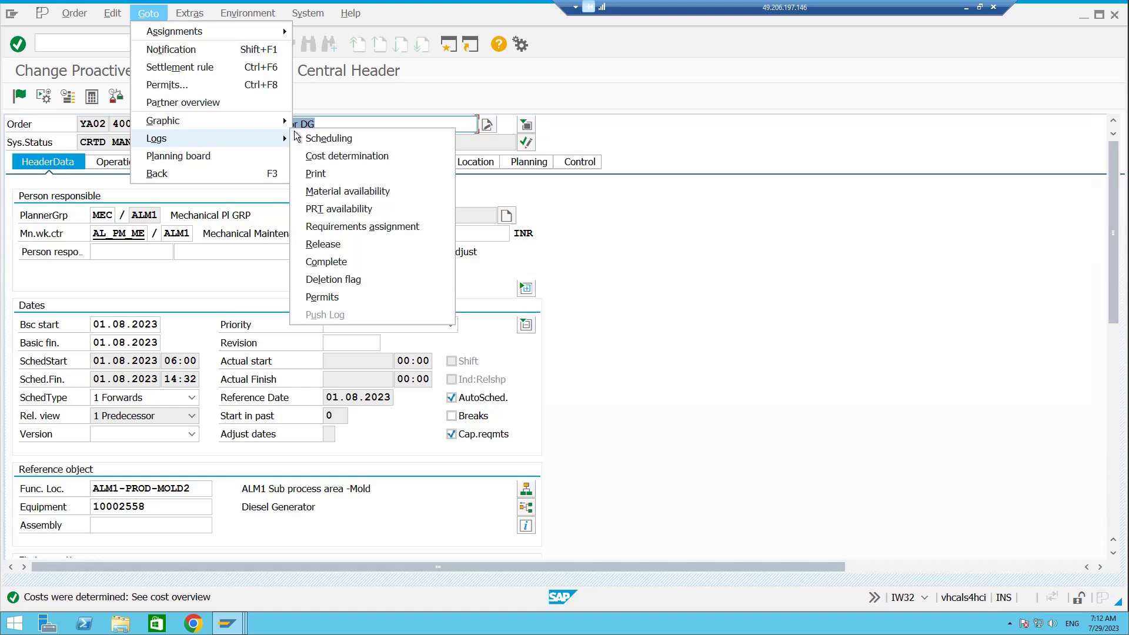
click(348, 154)
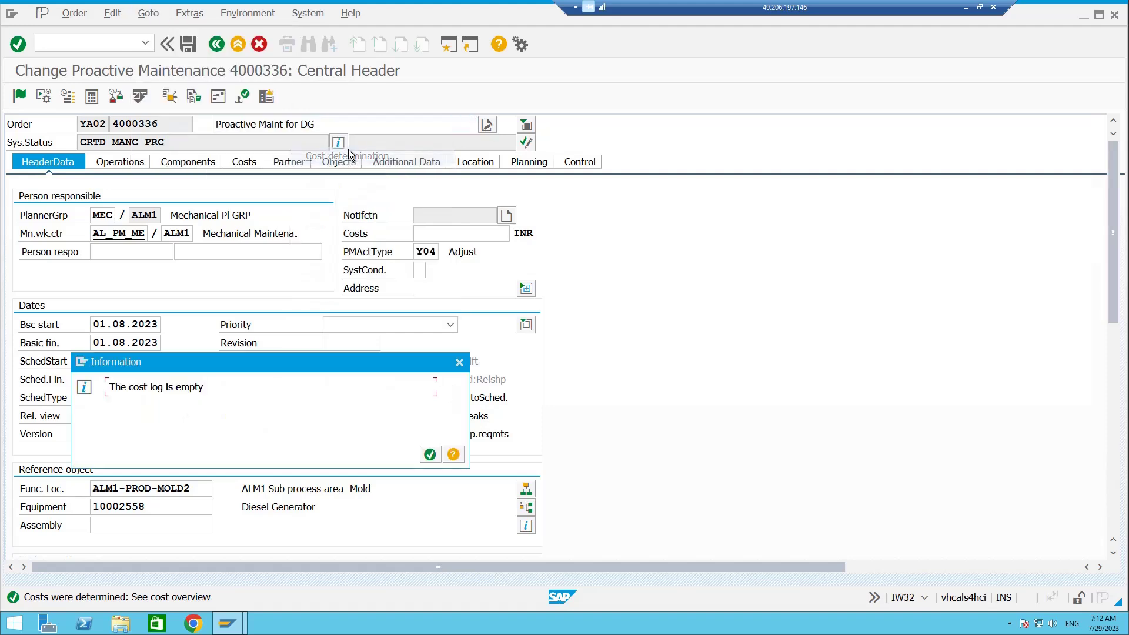
click(428, 455)
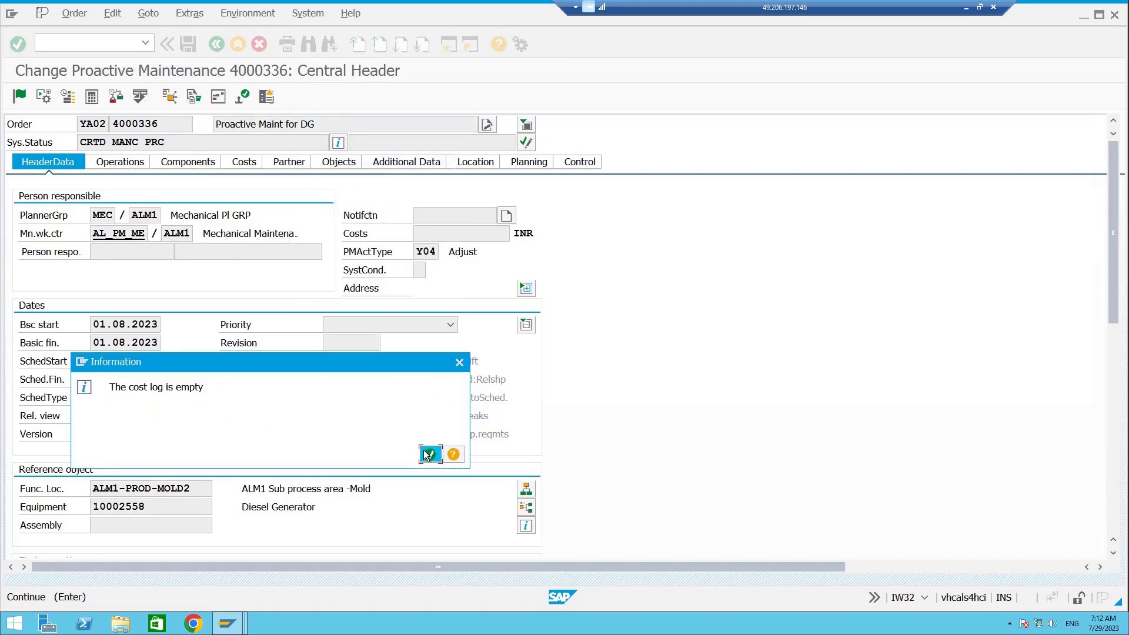
click(249, 164)
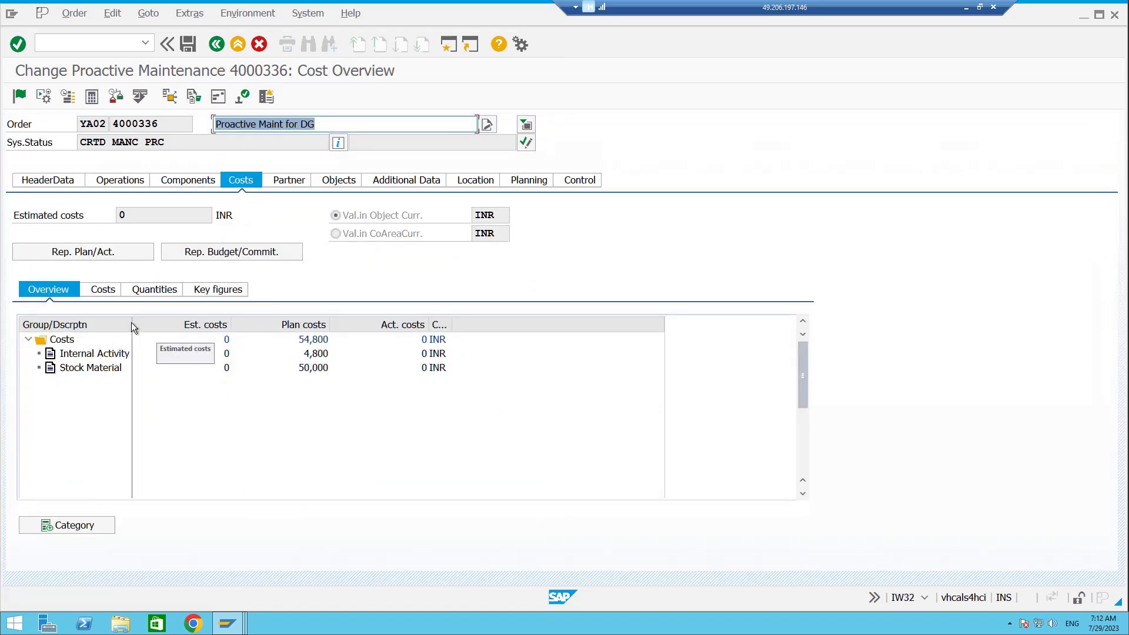
Step: Inspect the plan costs: 4,800 INR internal activity and 50,000 INR stock material
drag(132, 323, 172, 324)
click(117, 356)
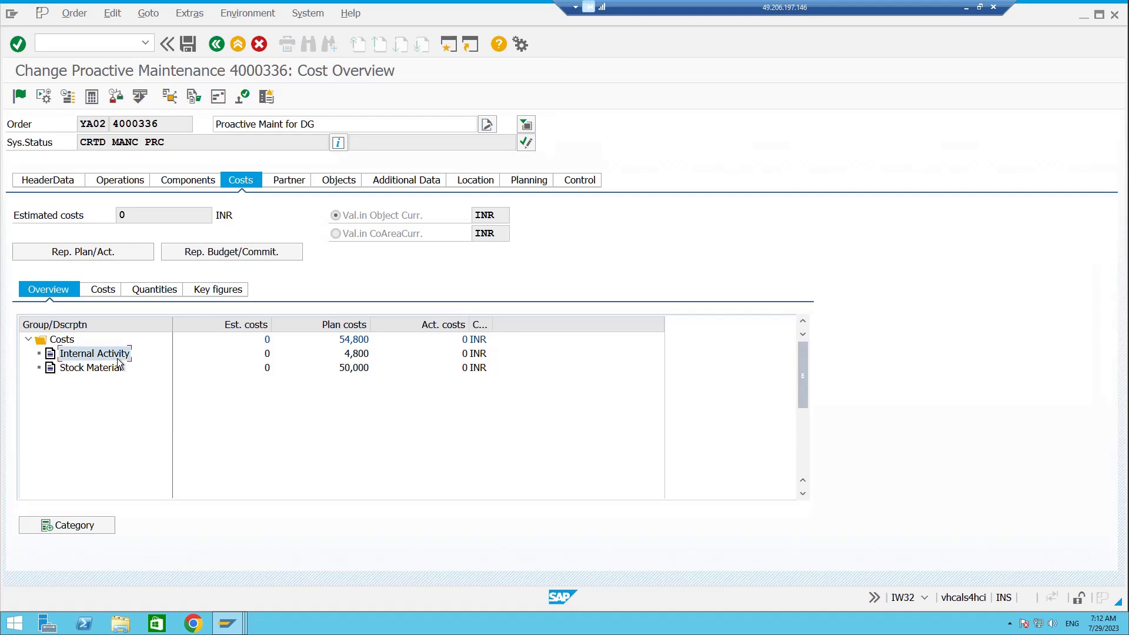
click(356, 359)
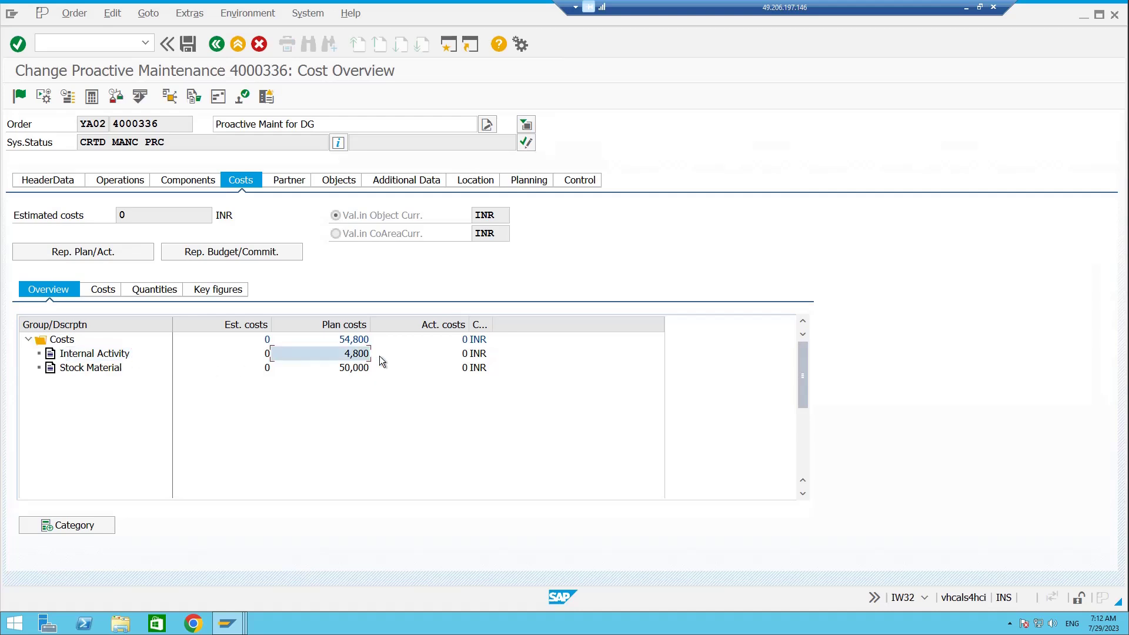
click(91, 370)
click(353, 370)
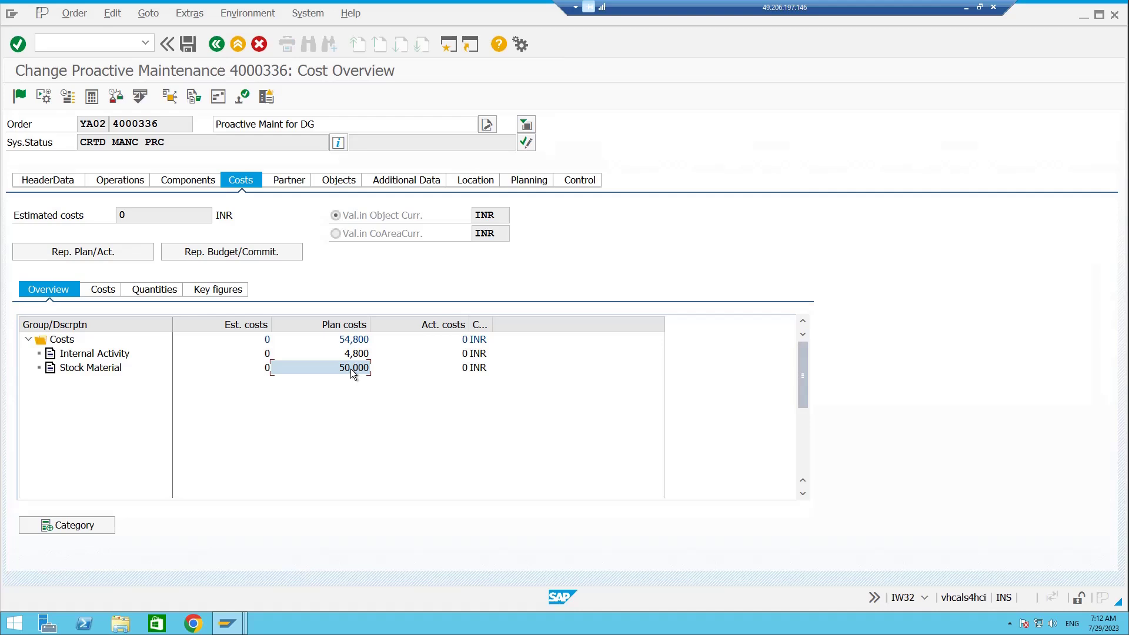
click(111, 355)
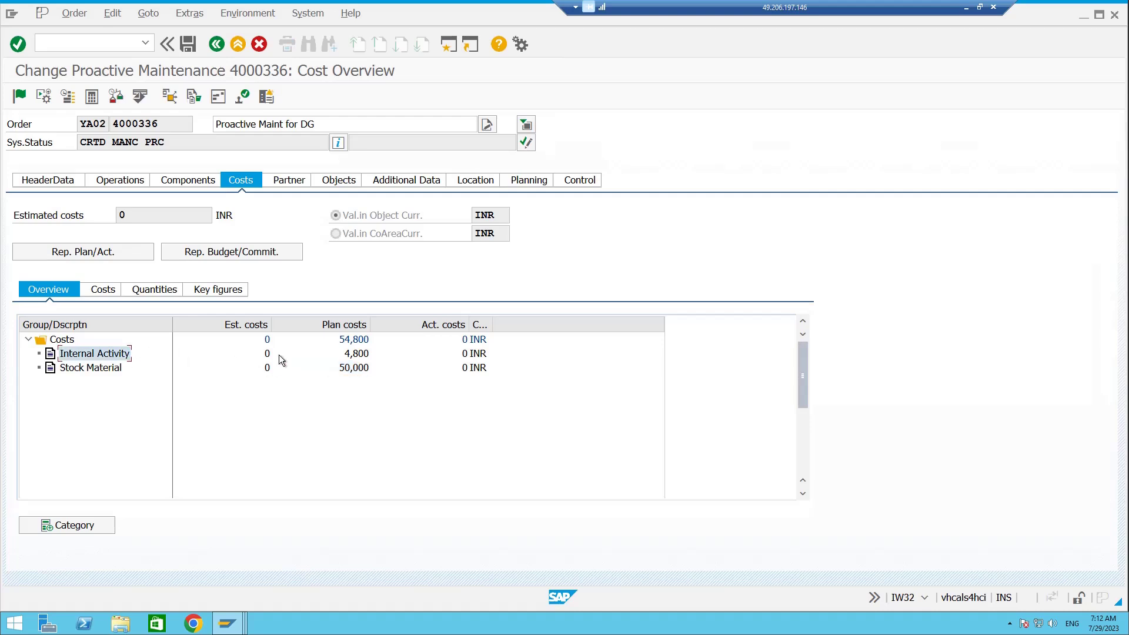
click(351, 358)
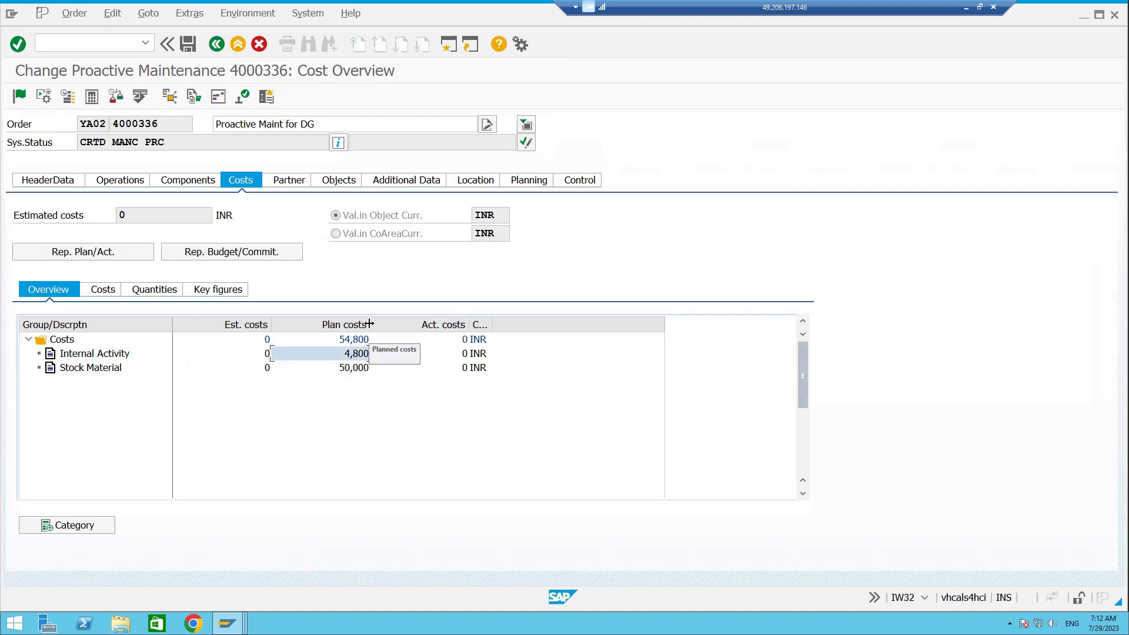
drag(371, 325, 394, 326)
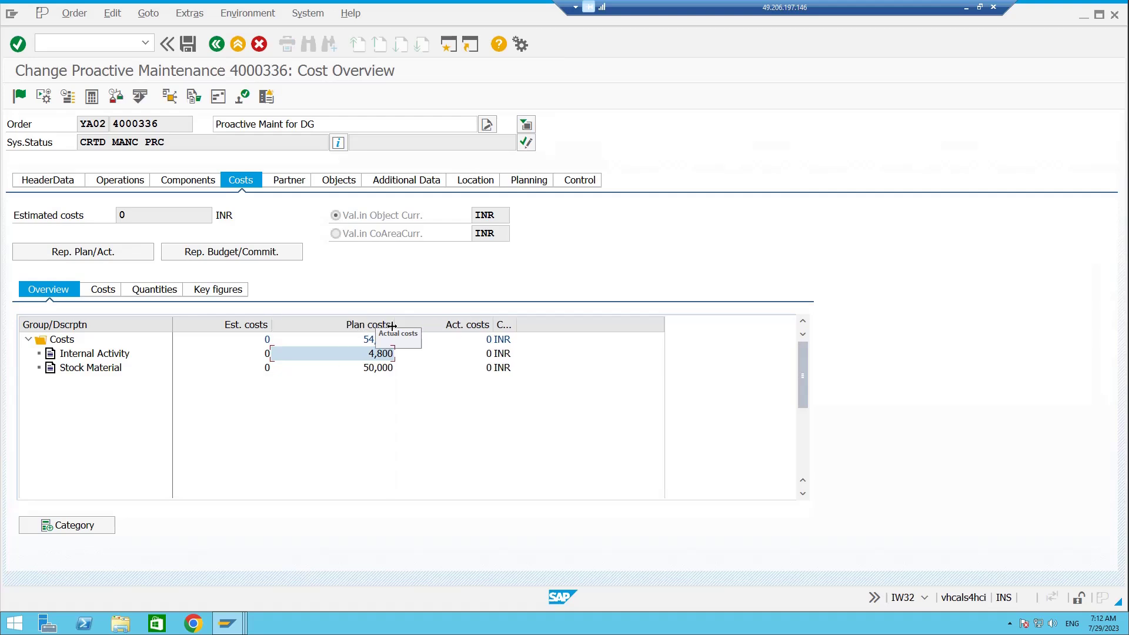
Step: Check that operation 0010 shows 8.0 HR of work
click(126, 183)
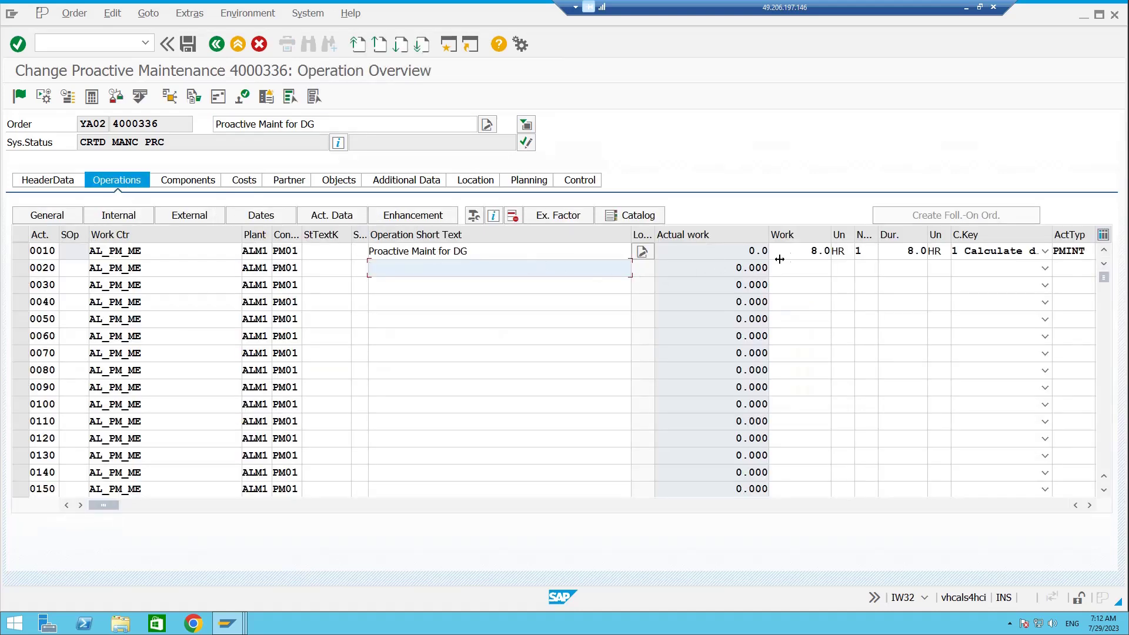
drag(811, 251, 825, 250)
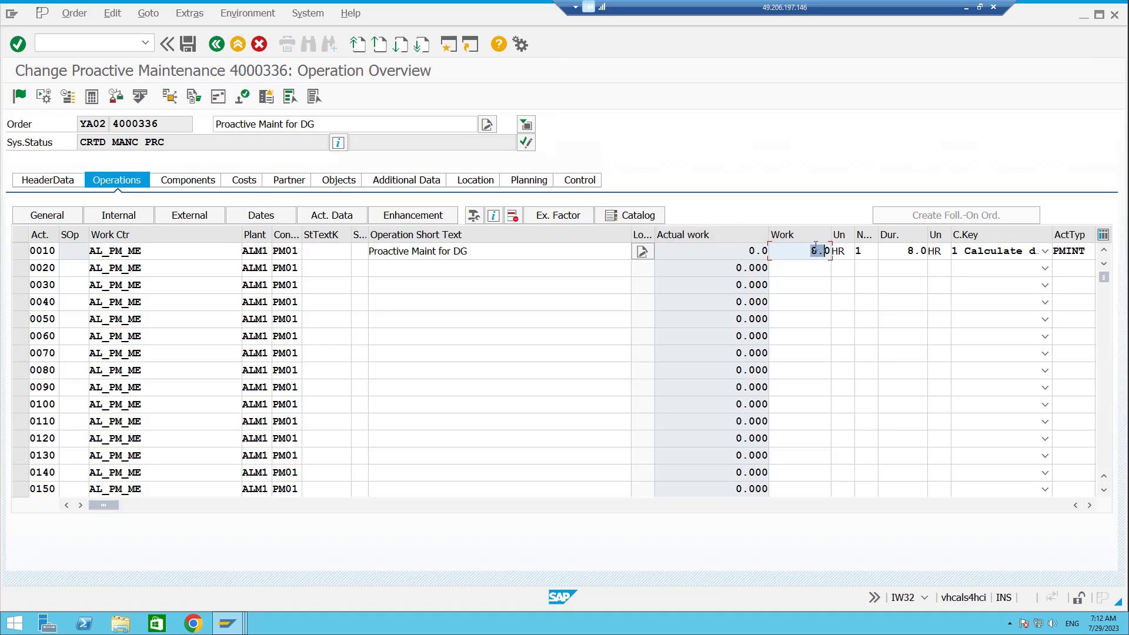
click(813, 250)
Step: Compare the 50,000 INR stock material cost with the prices in the materials list
click(214, 183)
click(236, 179)
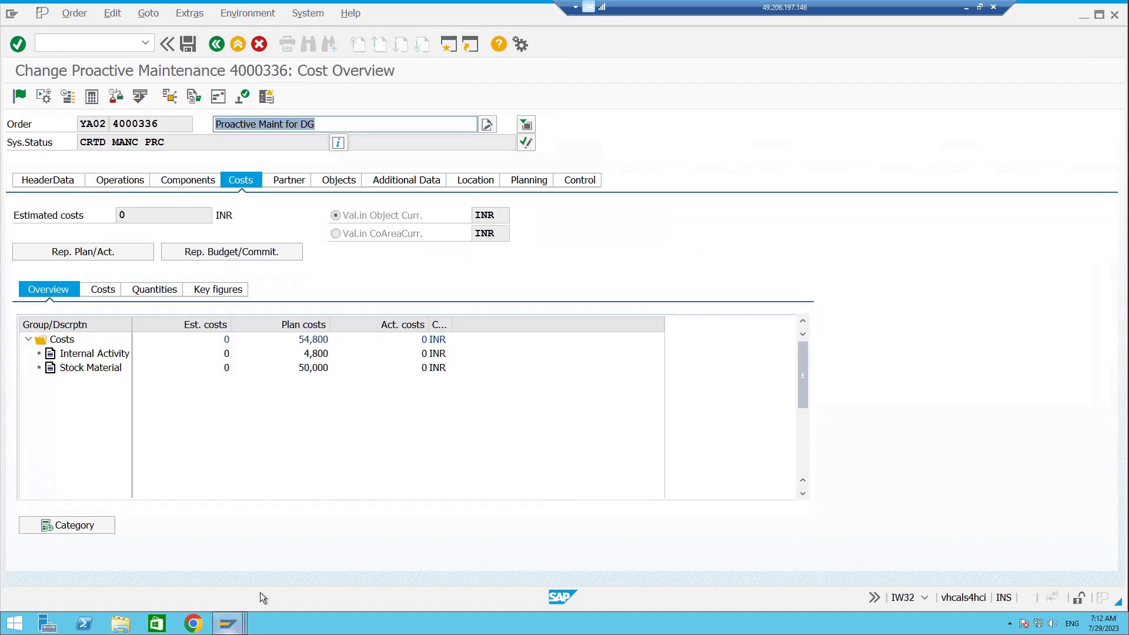
mouse_move(301, 563)
click(548, 547)
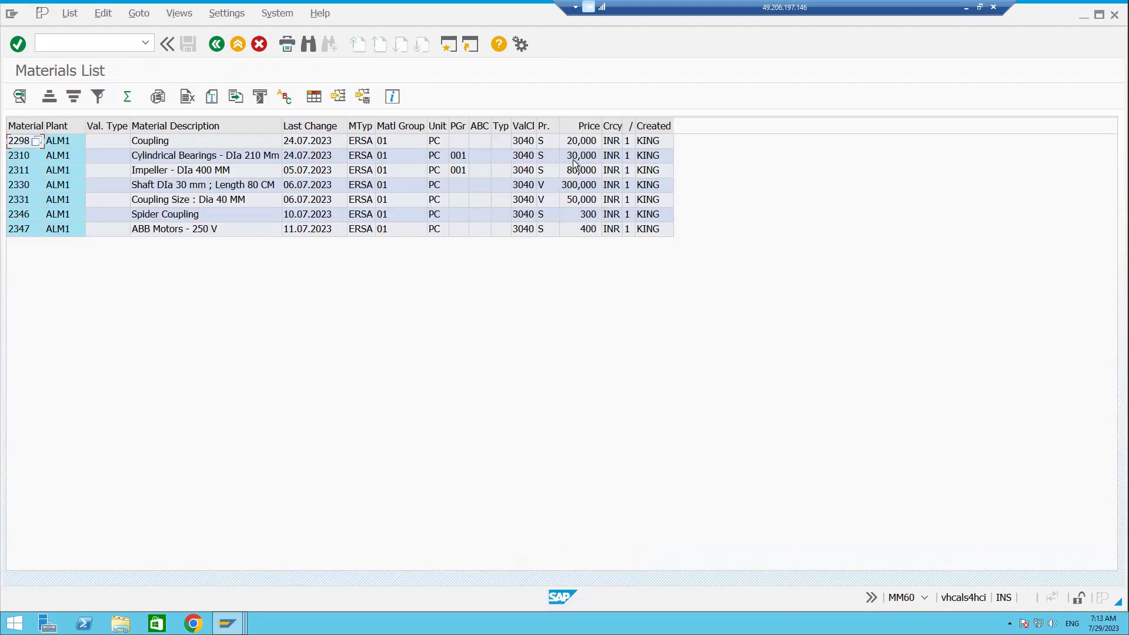
mouse_move(228, 622)
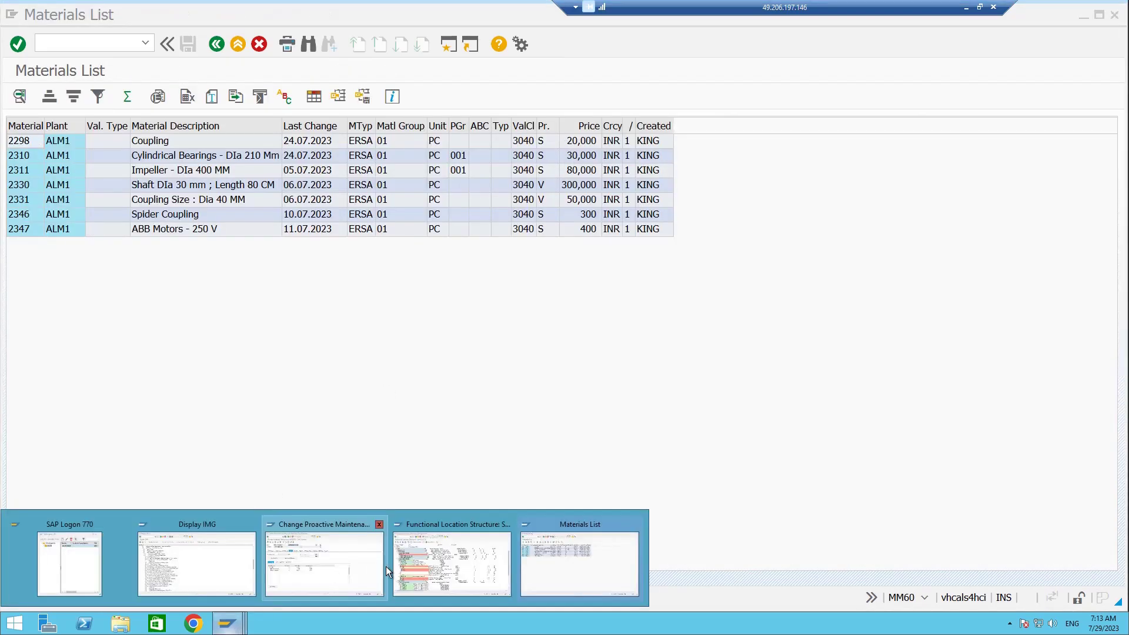
click(334, 559)
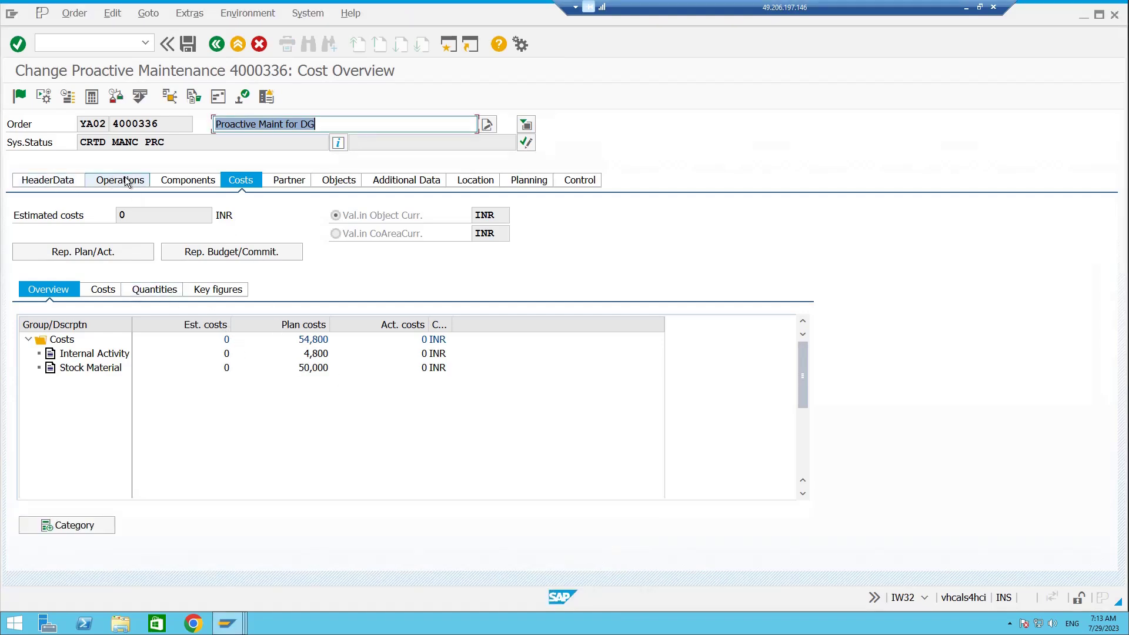
Step: Add item 0030 with description 'Lubricants' and quantity 1
click(187, 181)
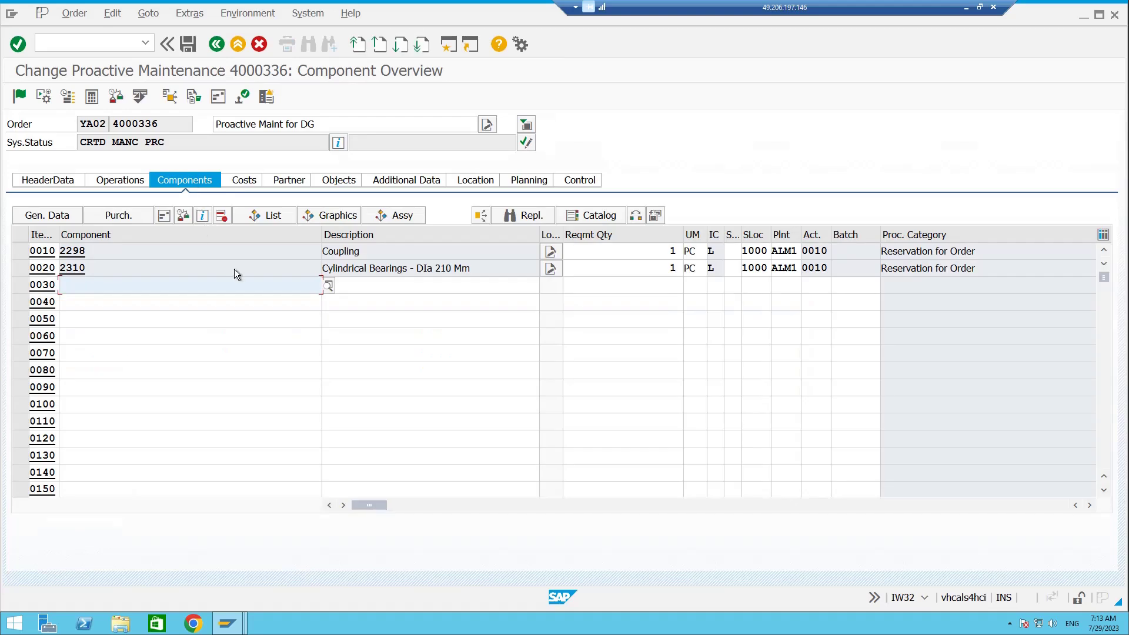
click(365, 288)
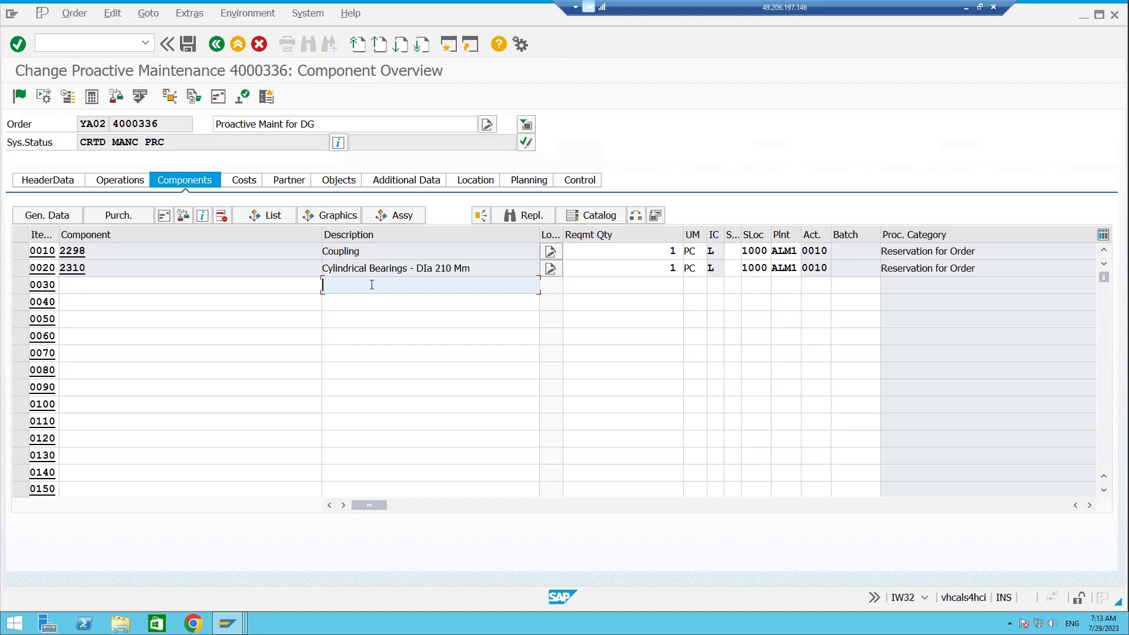
text(LUBRI)
key(BackSpace)
key(BackSpace)
key(BackSpace)
key(BackSpace)
text(ub)
key(BackSpace)
text(bricants)
key(Tab)
text(1)
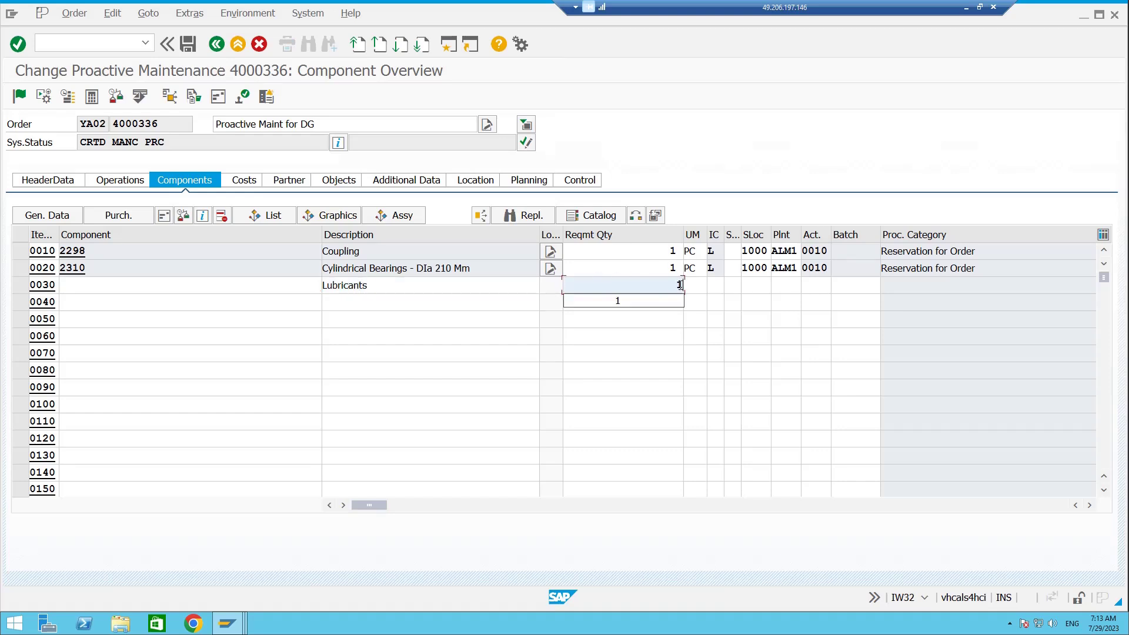
Step: Set item 0030's unit to BOE, item category N and plant ALM1
click(701, 288)
click(700, 300)
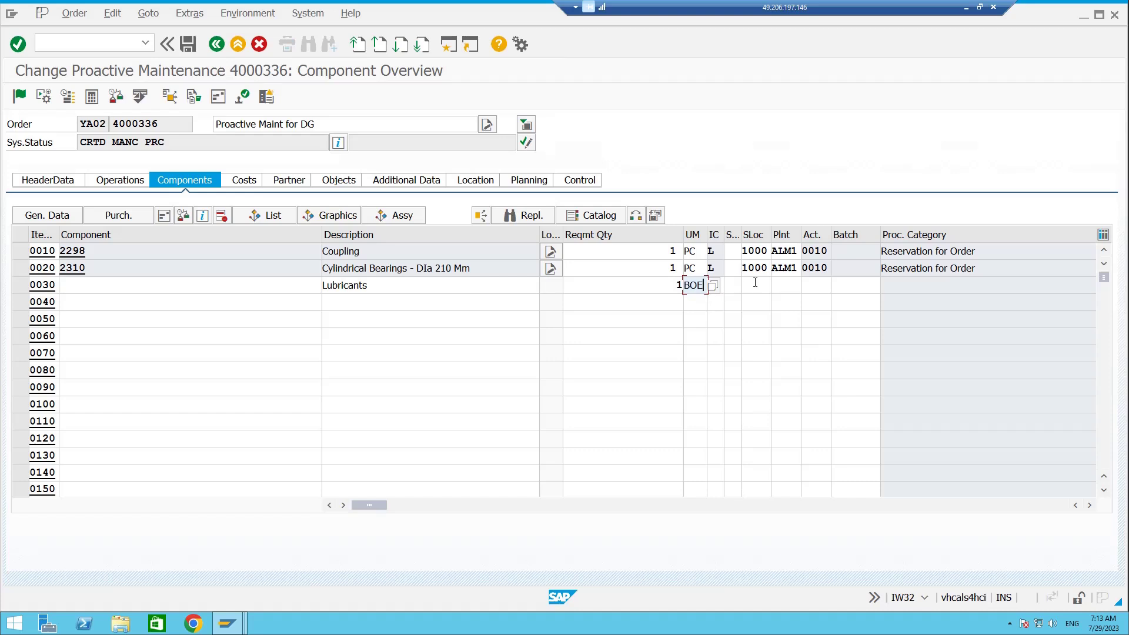
click(717, 287)
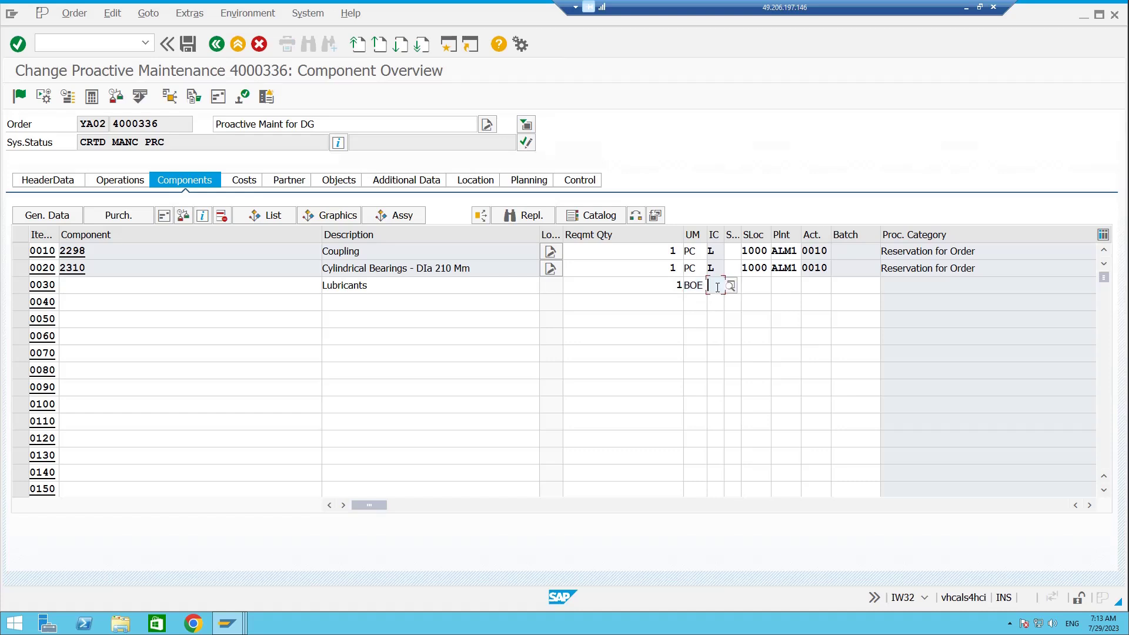
click(720, 302)
click(769, 287)
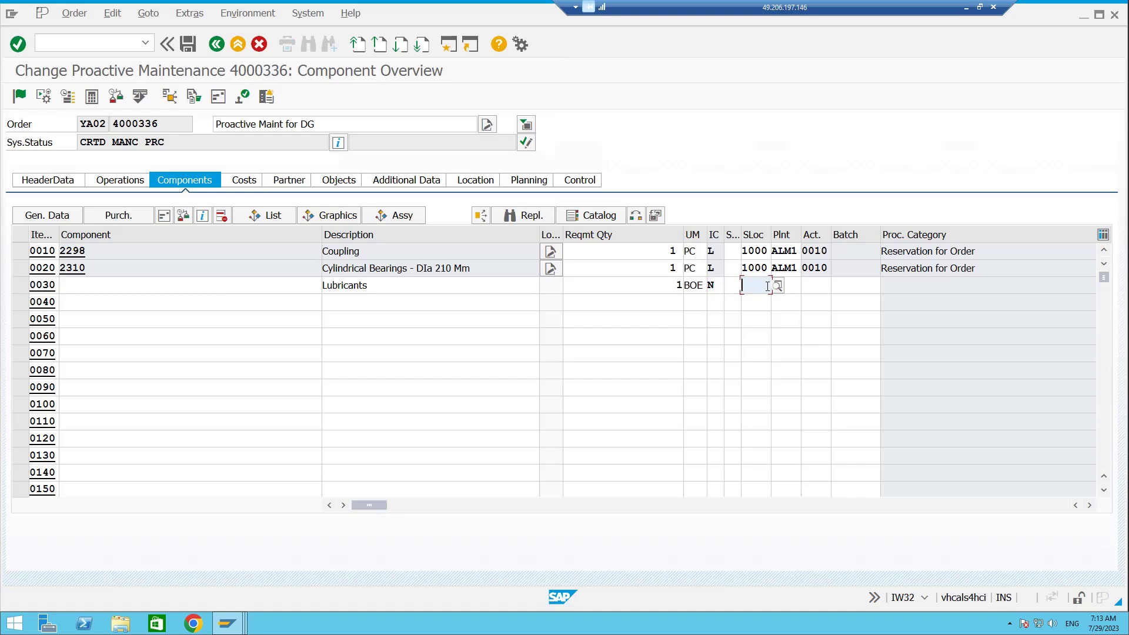
click(786, 288)
click(787, 303)
click(826, 286)
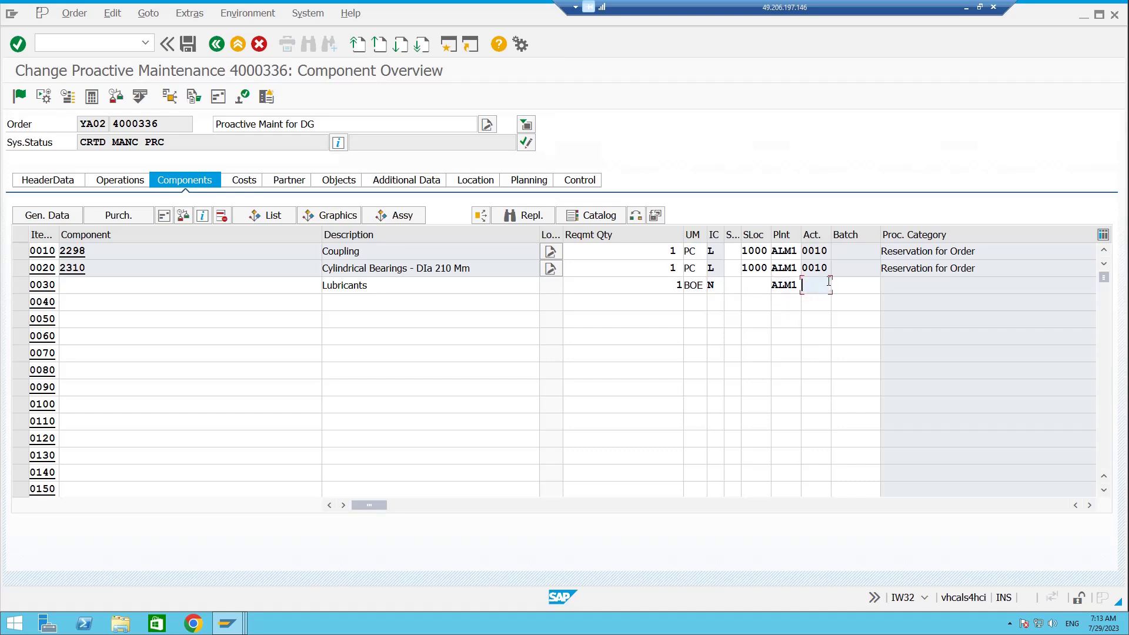
Step: Dismiss the purchasing-organization error and enter a price of 4000 INR for Lubricants
key(Return)
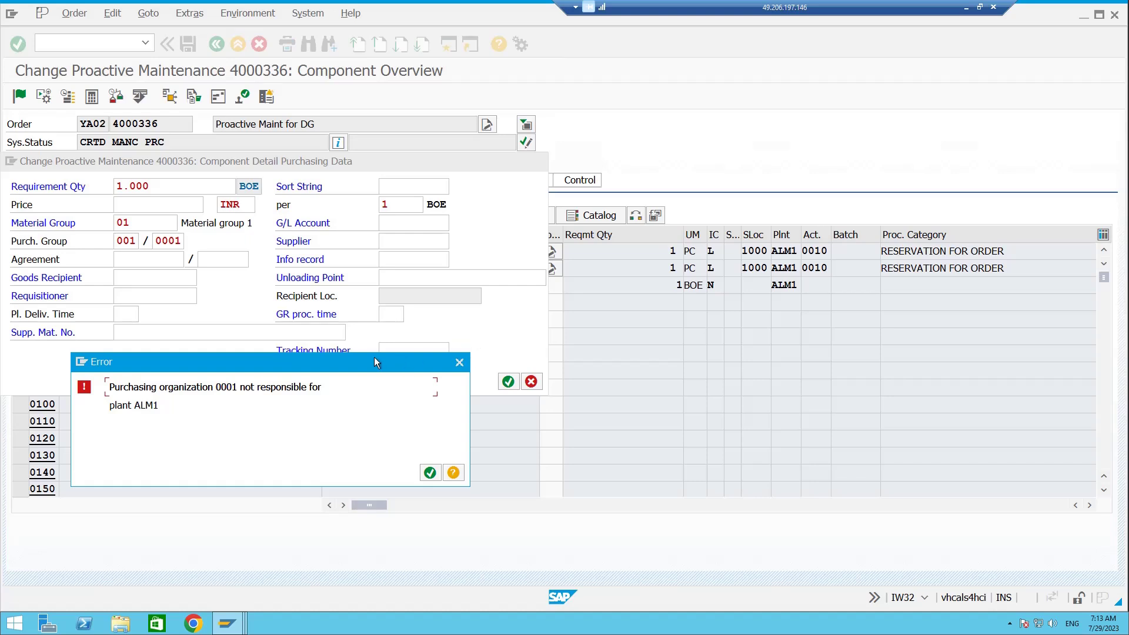
drag(374, 358, 436, 343)
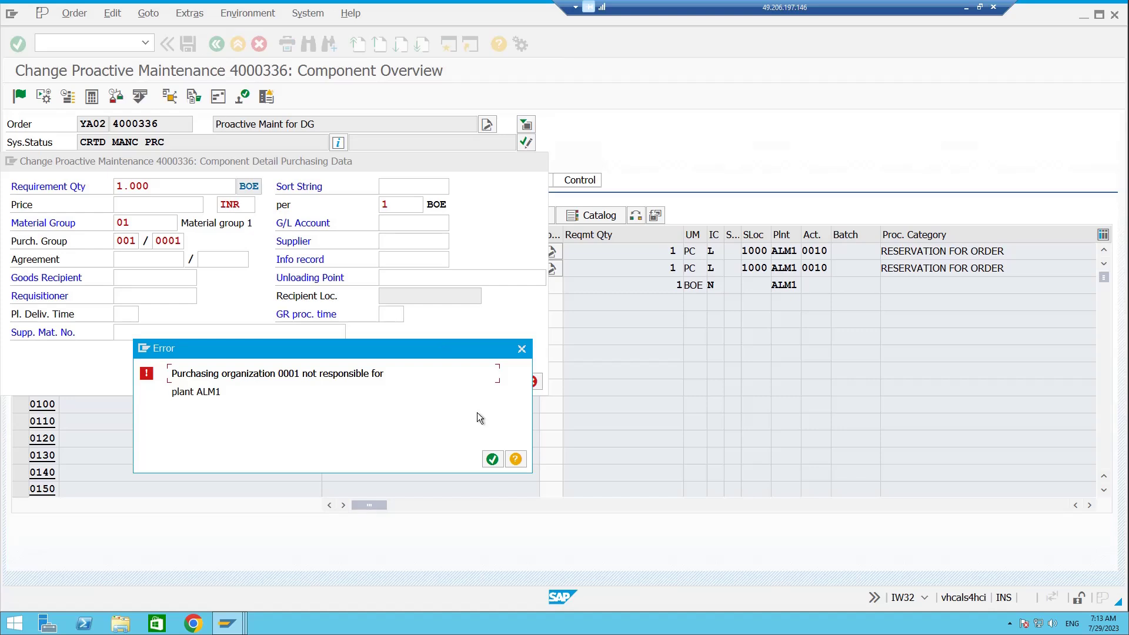
click(492, 459)
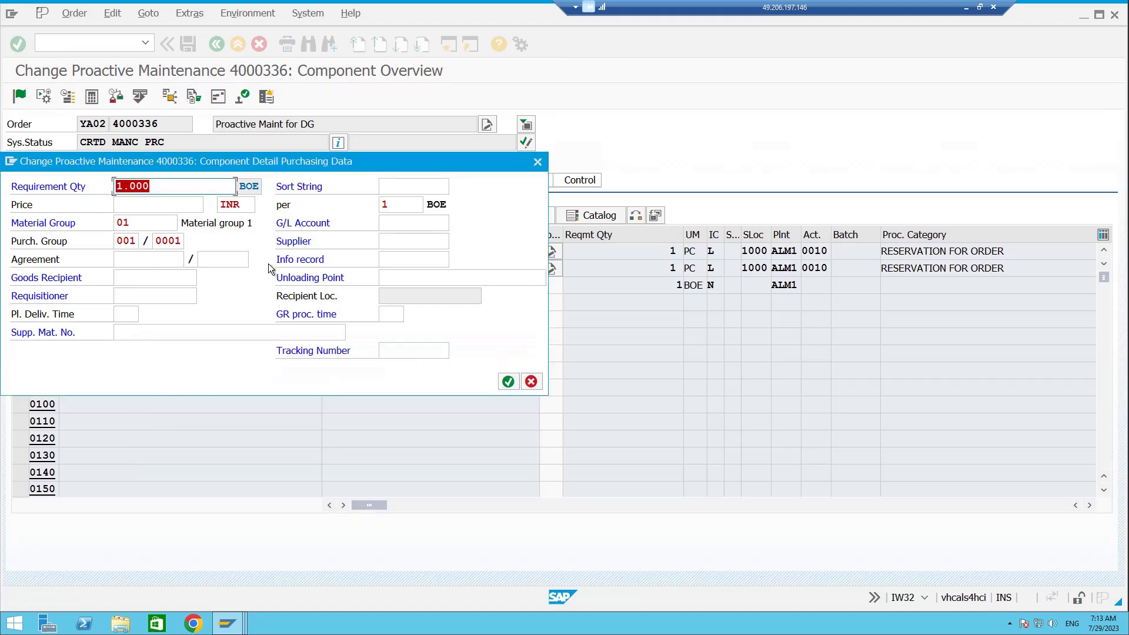
click(177, 209)
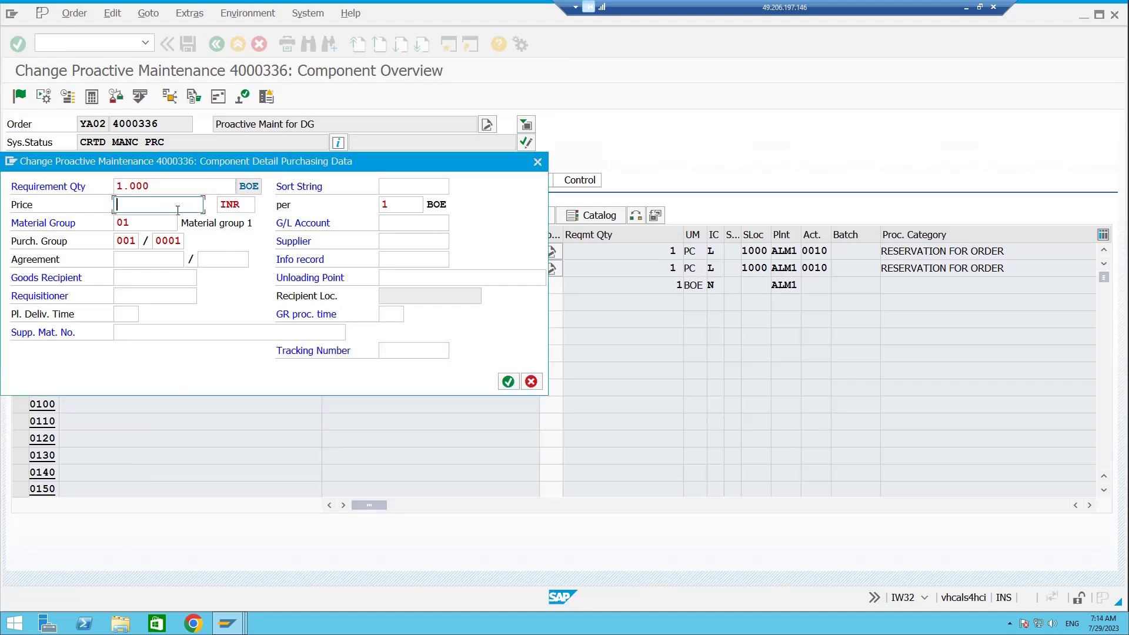
text(4000)
click(154, 224)
drag(155, 208, 116, 204)
Step: Replace purchasing organization 0001 with ALM1 in the purchasing group fields
click(137, 240)
click(177, 240)
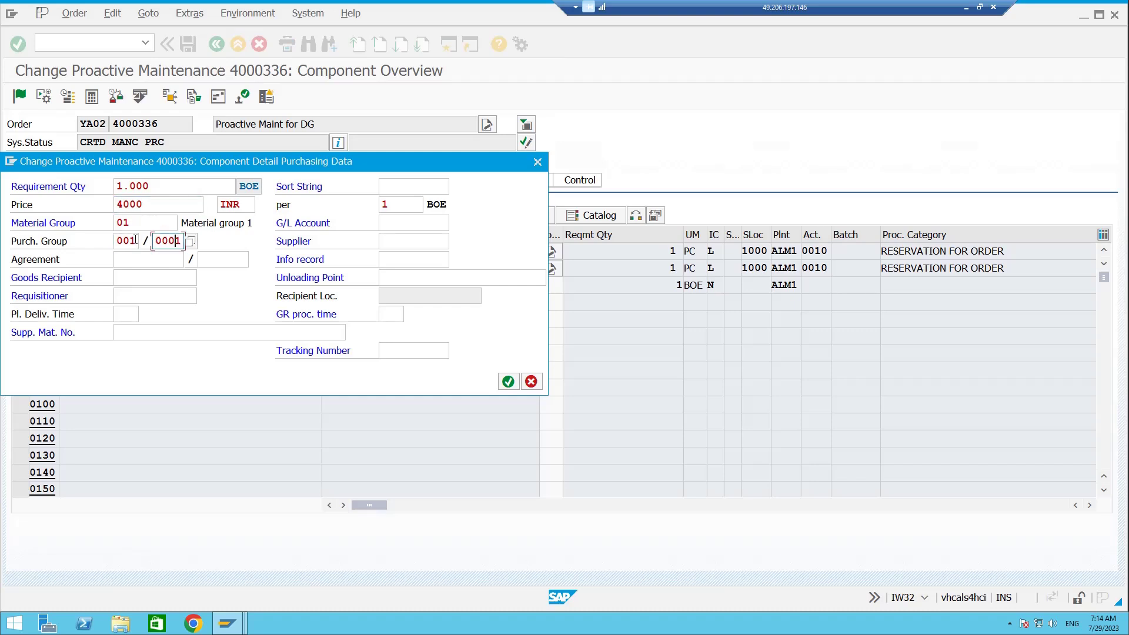
double_click(180, 241)
key(BackSpace)
text(ALM1)
click(393, 241)
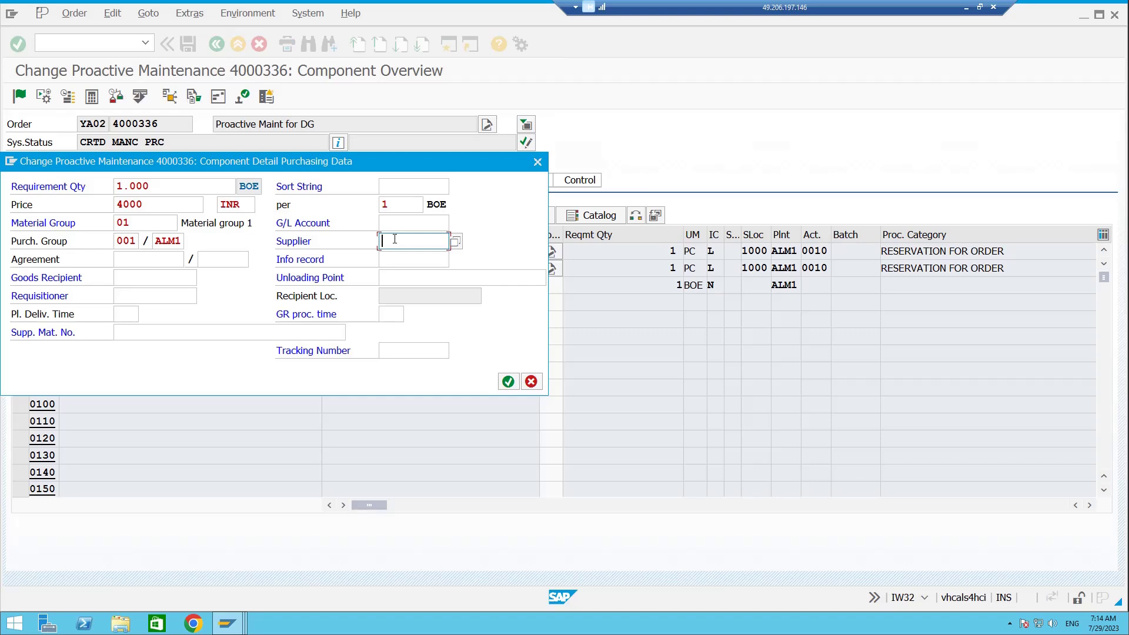
Step: Choose Royal Hardware as the supplier from the company code ALMT supplier search
click(454, 242)
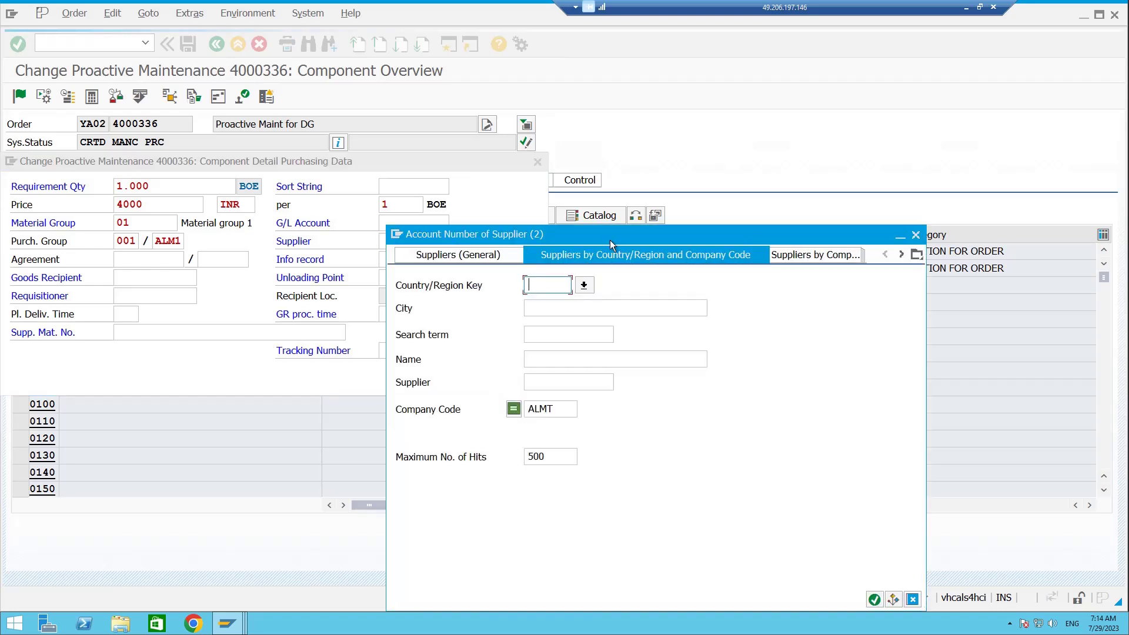
drag(682, 234, 696, 85)
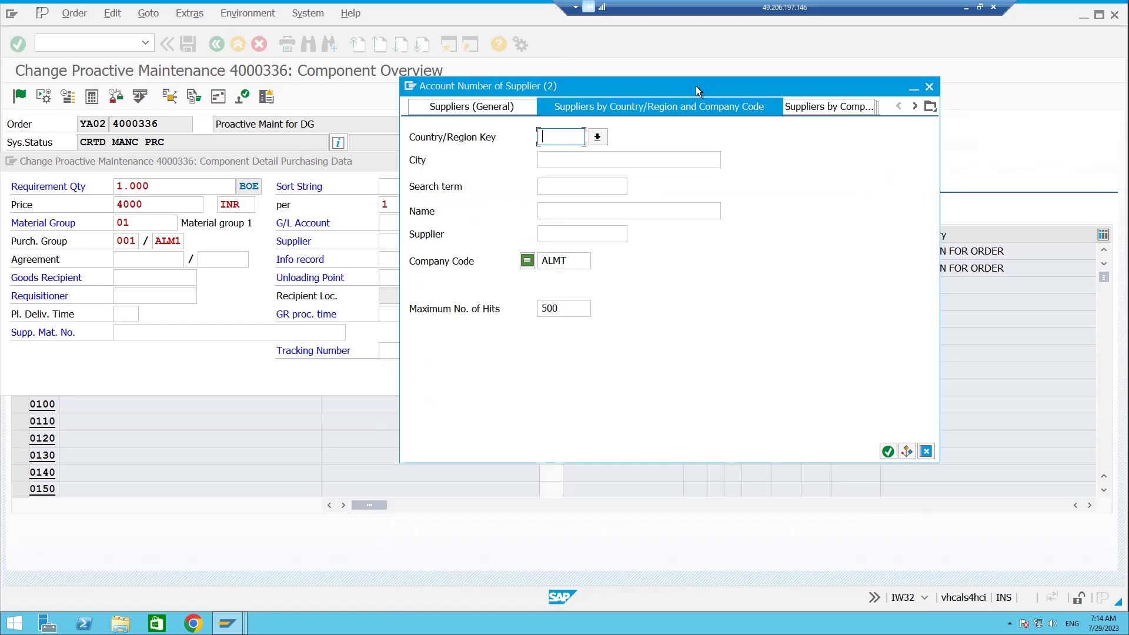
click(888, 451)
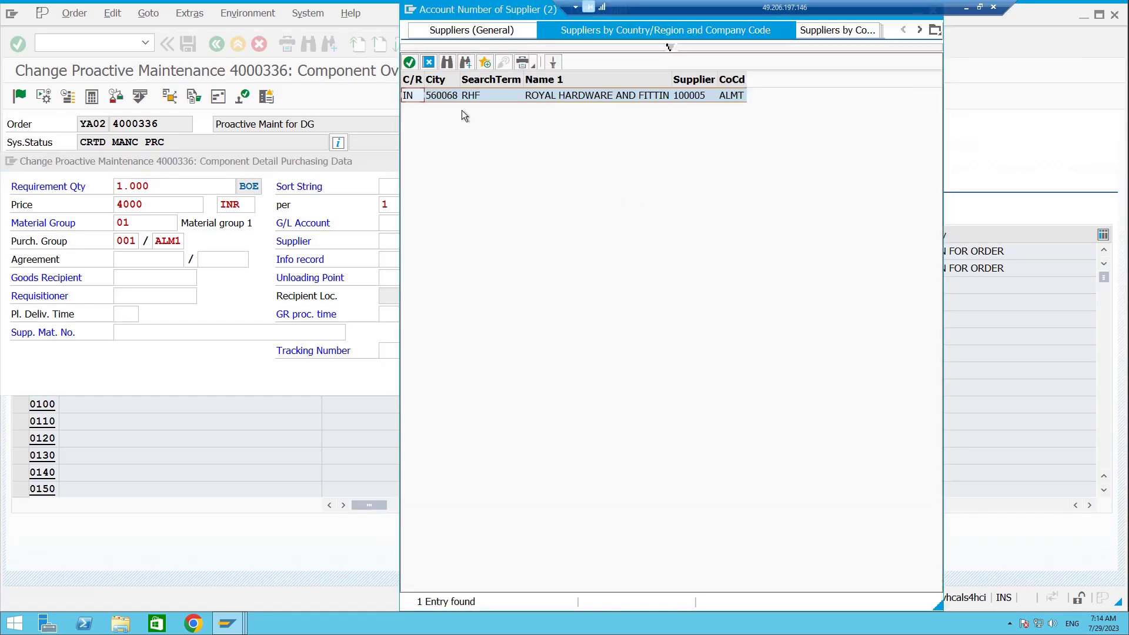
double_click(528, 97)
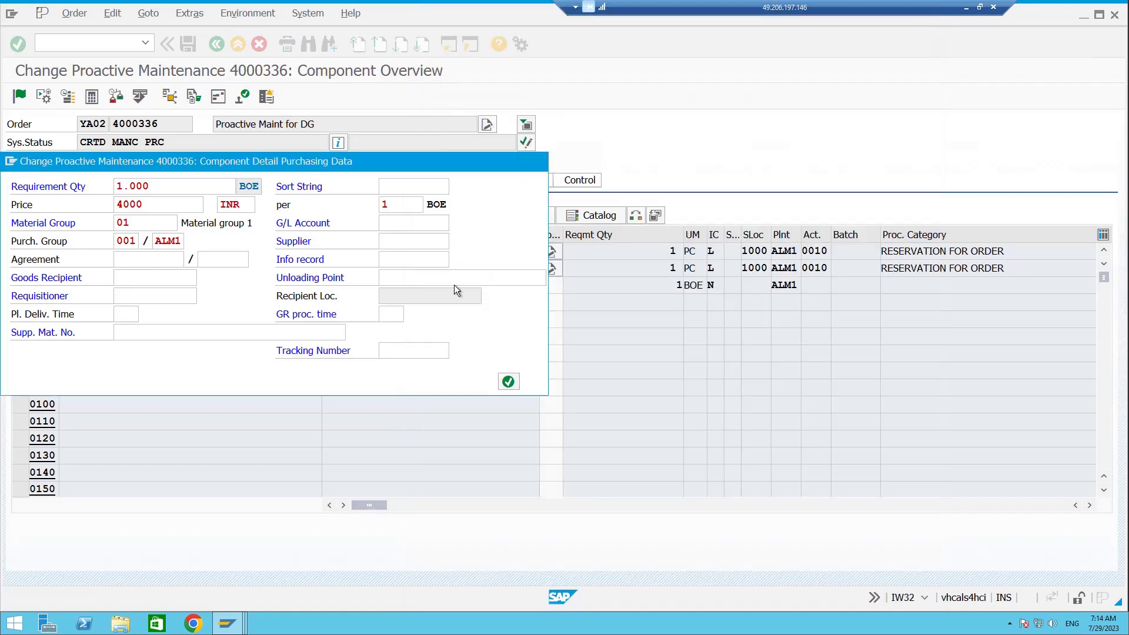
drag(436, 244, 388, 240)
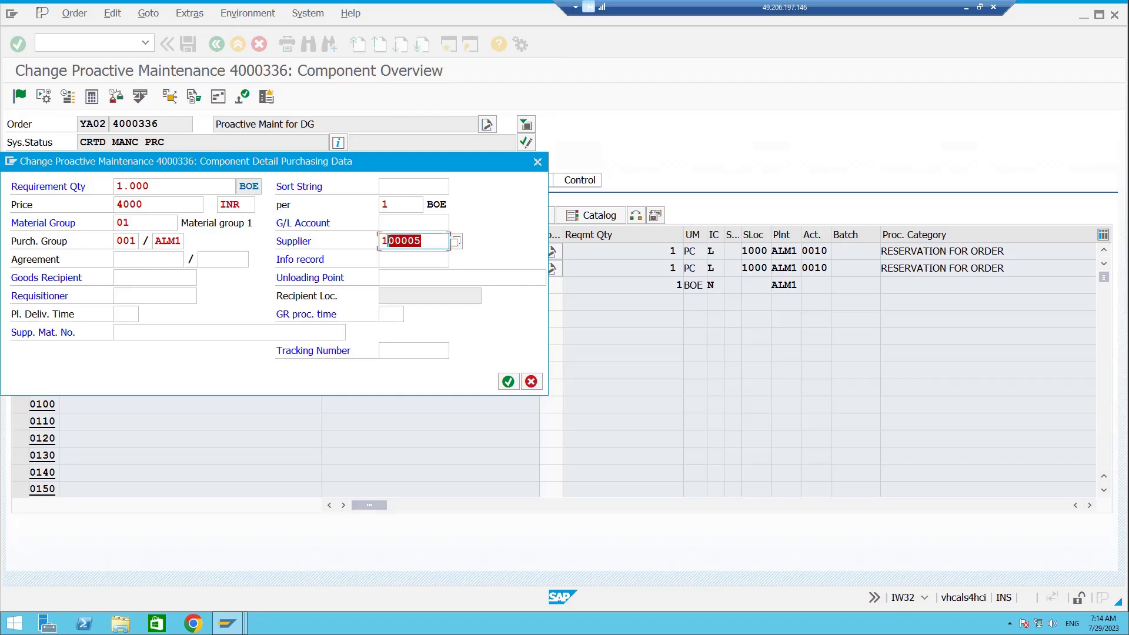
Step: Set GR processing time to 1 and enter the requisitioner
click(391, 314)
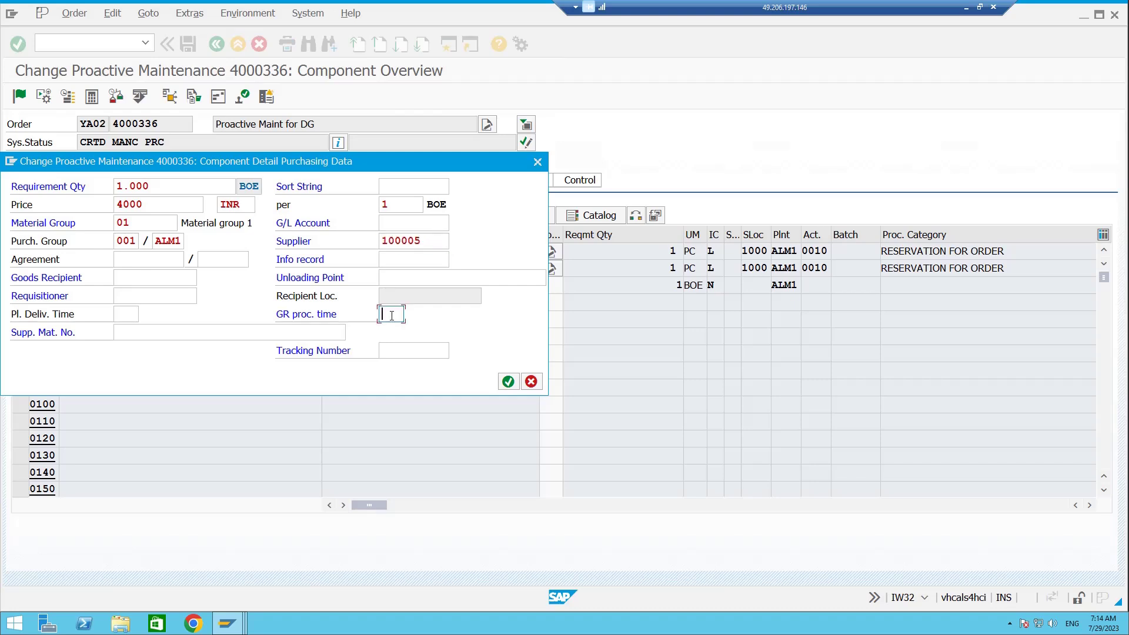
text(1)
click(149, 295)
text(KING)
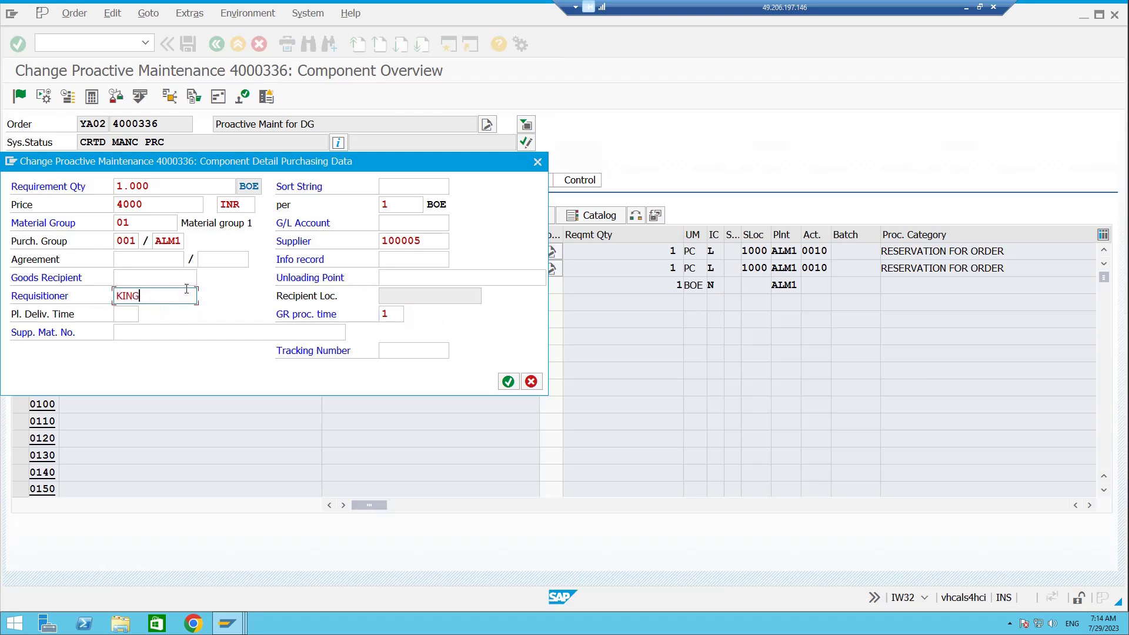
drag(166, 294, 126, 296)
Step: Enter G/L account 61002000, confirm the purchasing data, and accept the missing-address warning
click(408, 221)
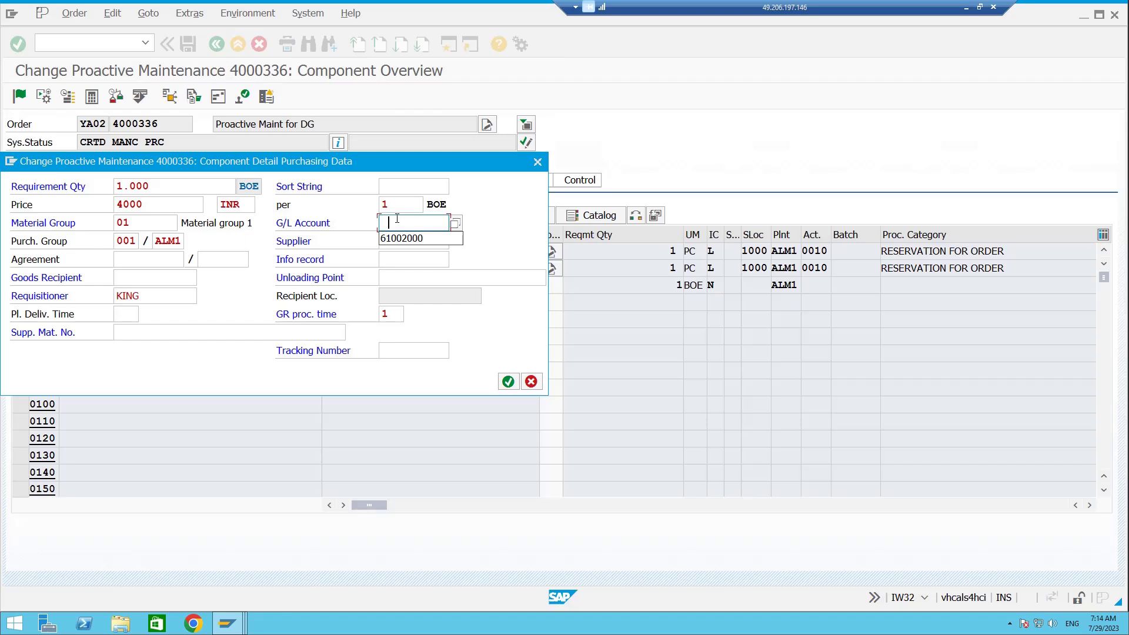
key(BackSpace)
click(413, 242)
drag(446, 223, 380, 226)
drag(442, 222, 373, 223)
drag(415, 166, 509, 319)
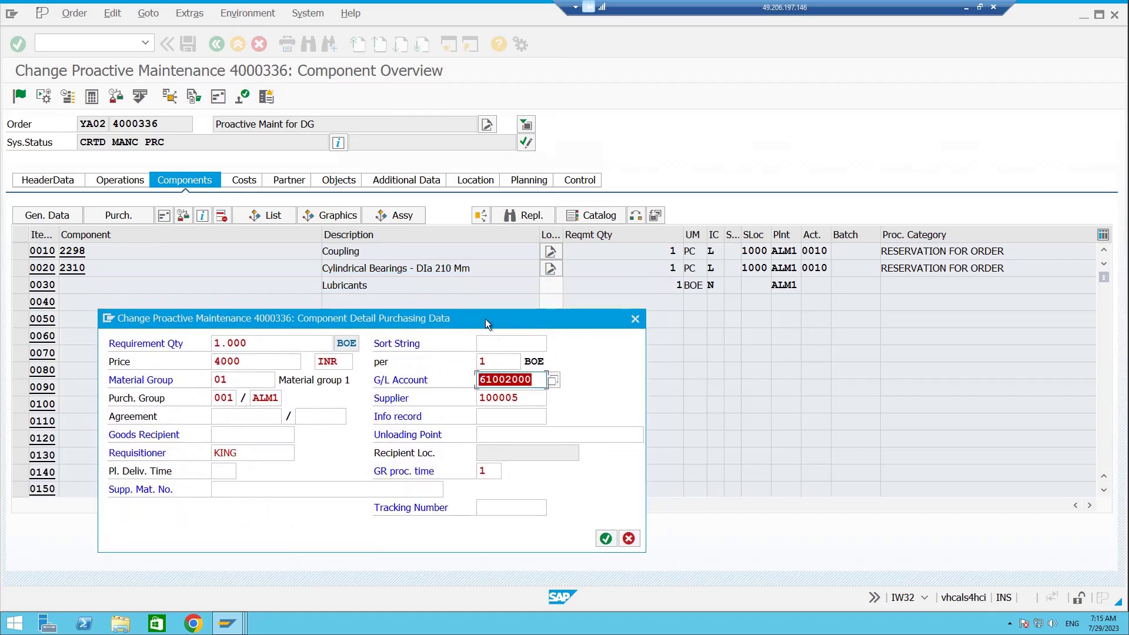
drag(485, 319, 506, 248)
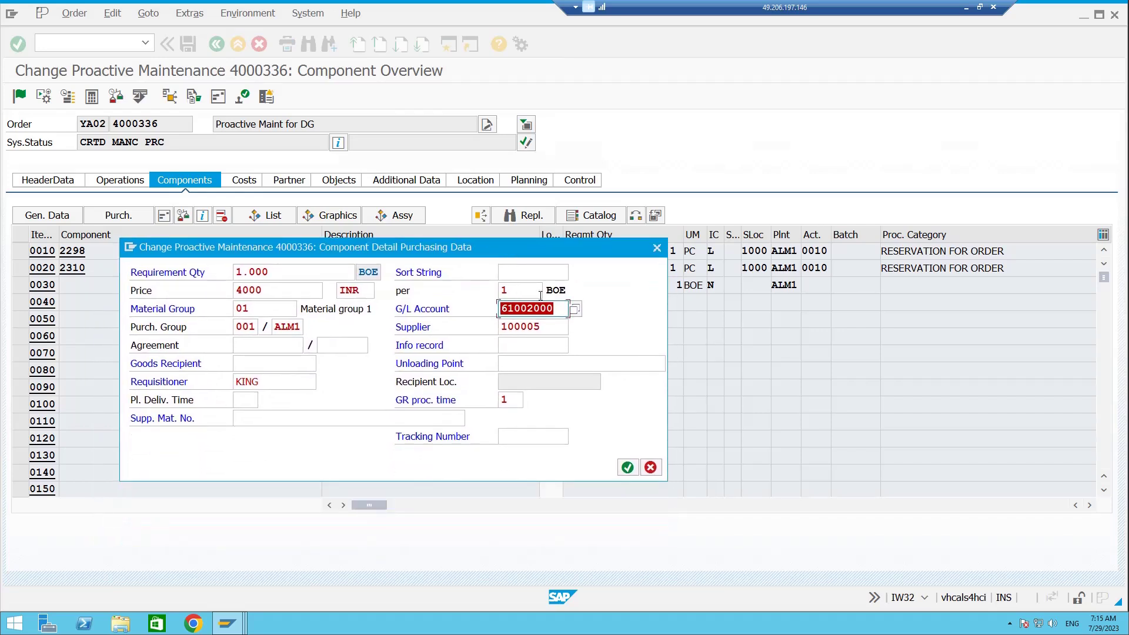
click(627, 468)
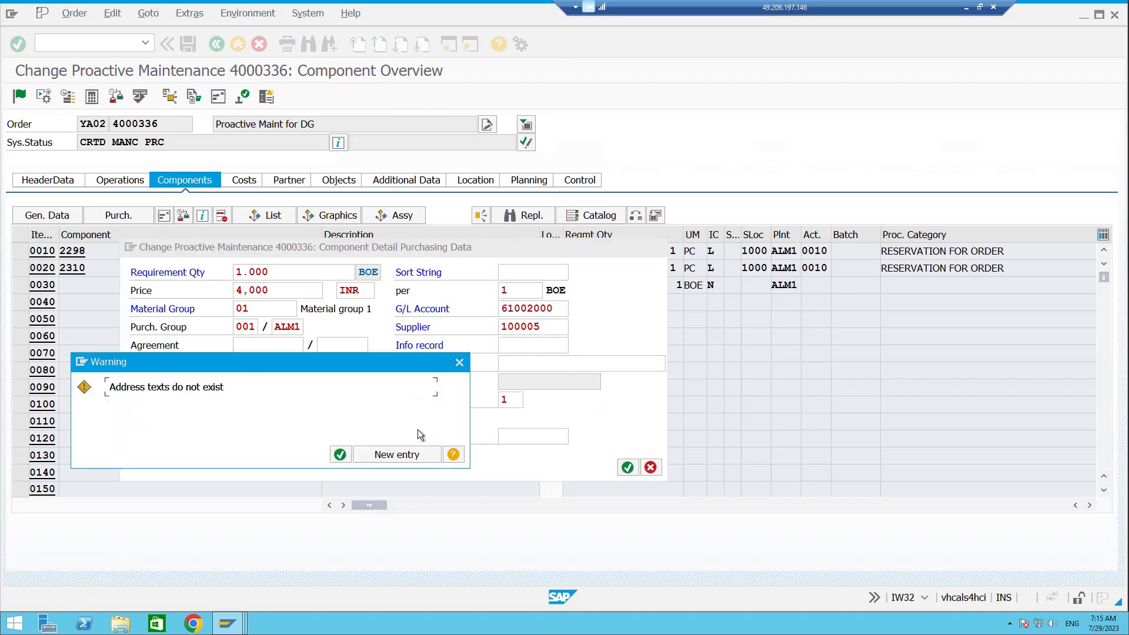
click(339, 456)
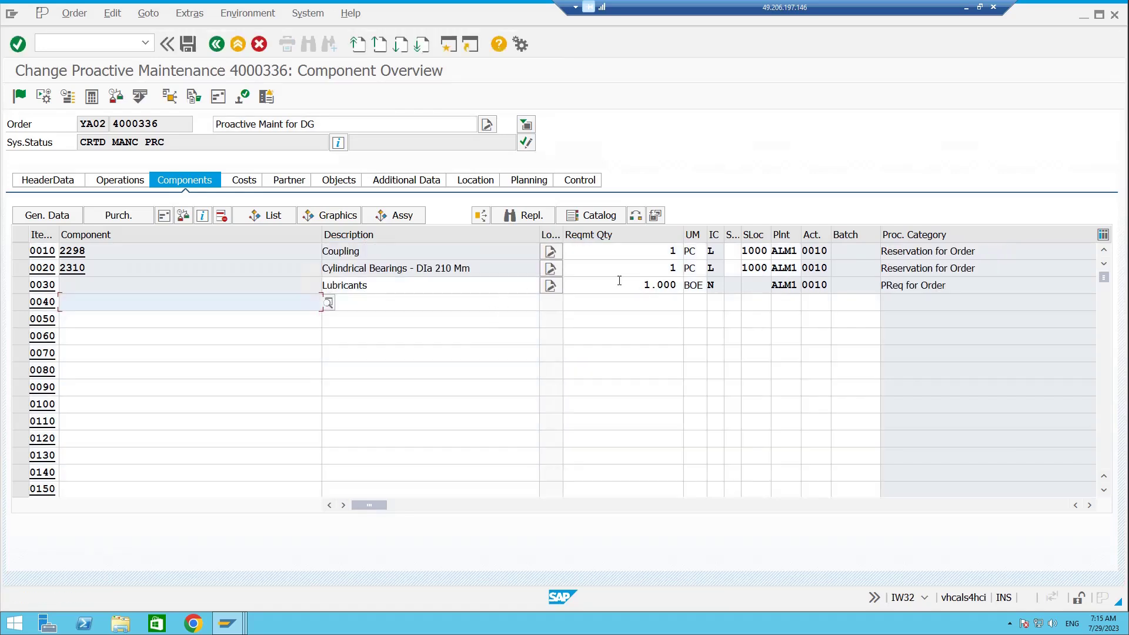
Step: Open /OFS00 and expand the fixed assets, income statement, materials management and secondary cost folders
click(113, 45)
text(/OFS00)
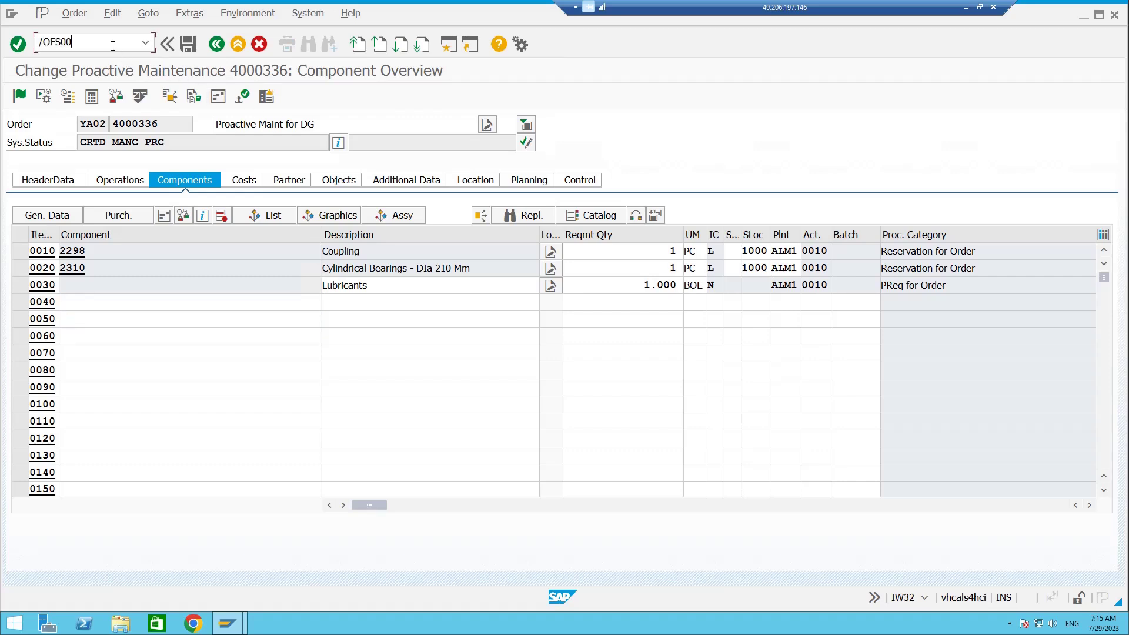
key(Return)
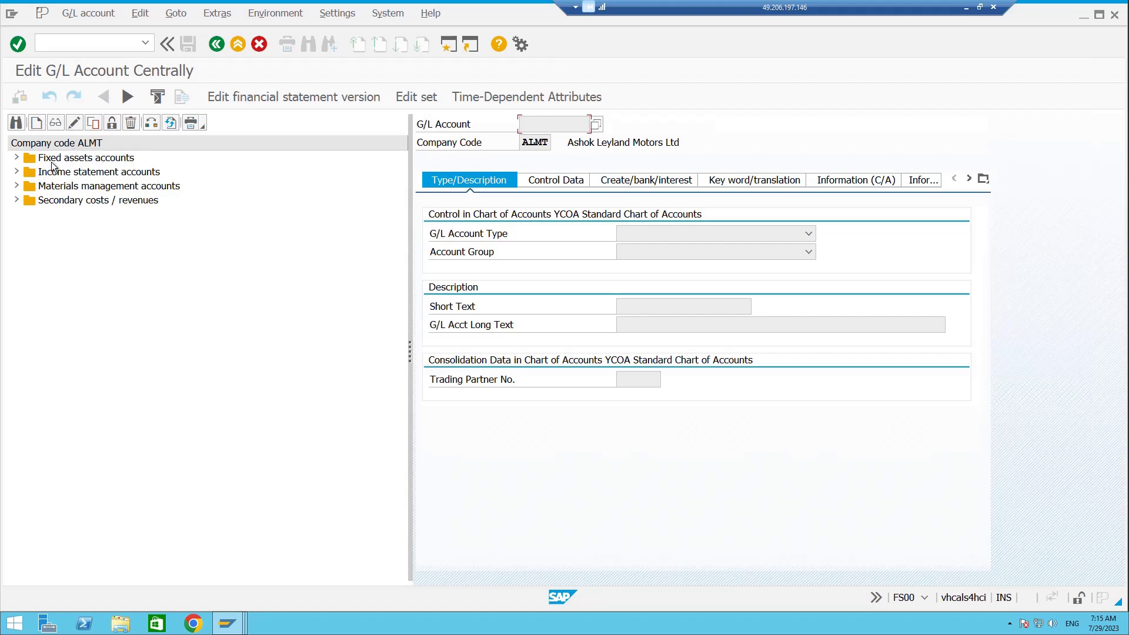
click(16, 158)
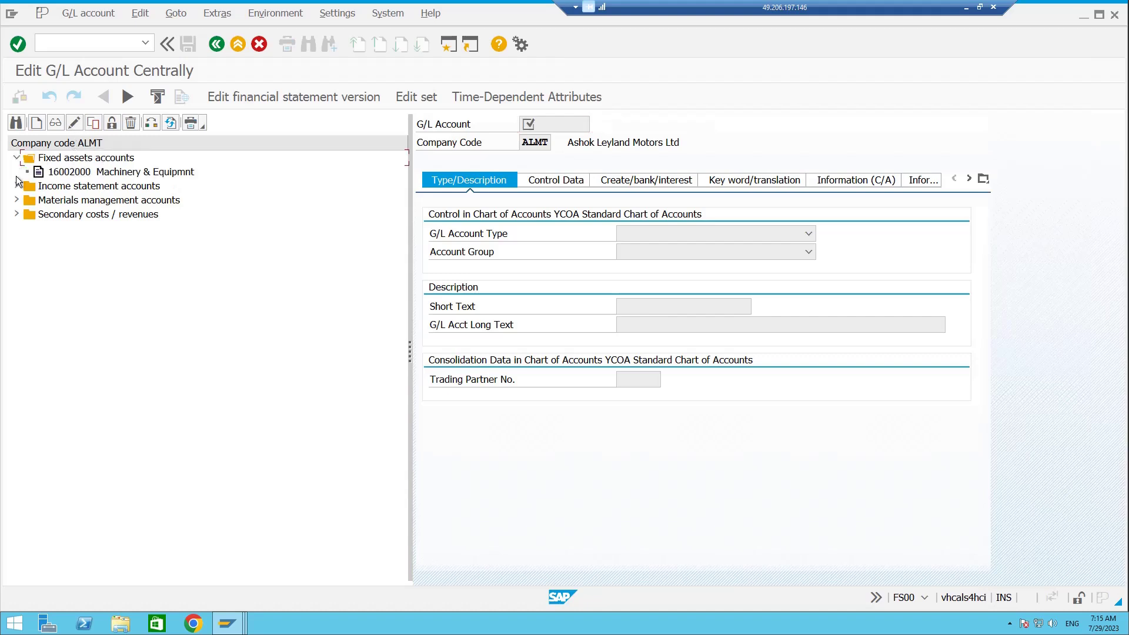
click(16, 185)
click(17, 270)
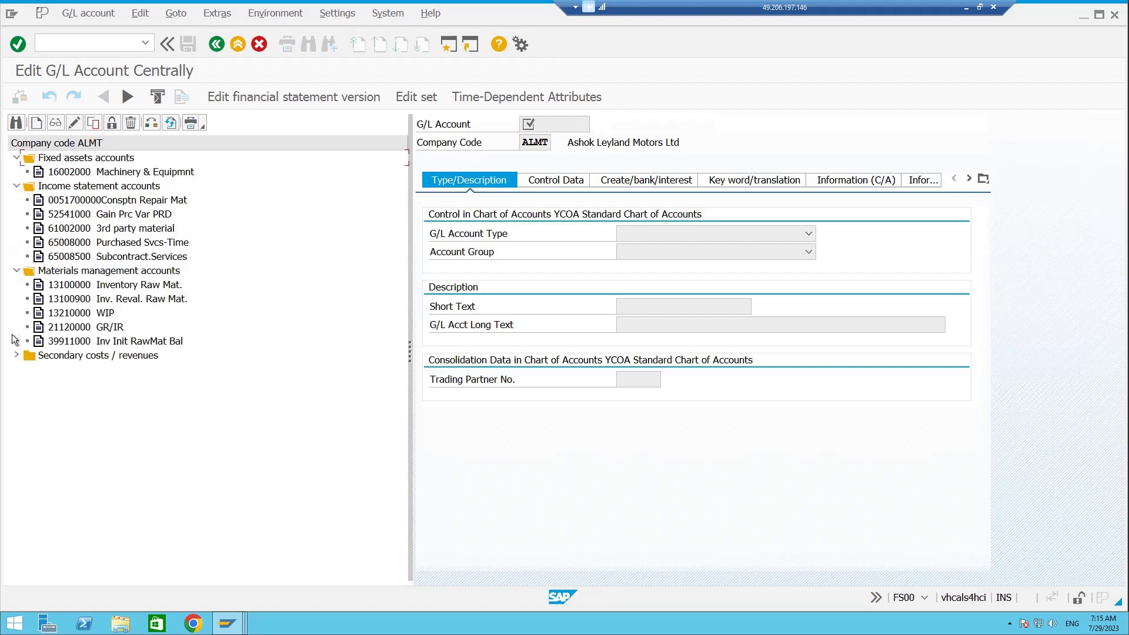
click(14, 355)
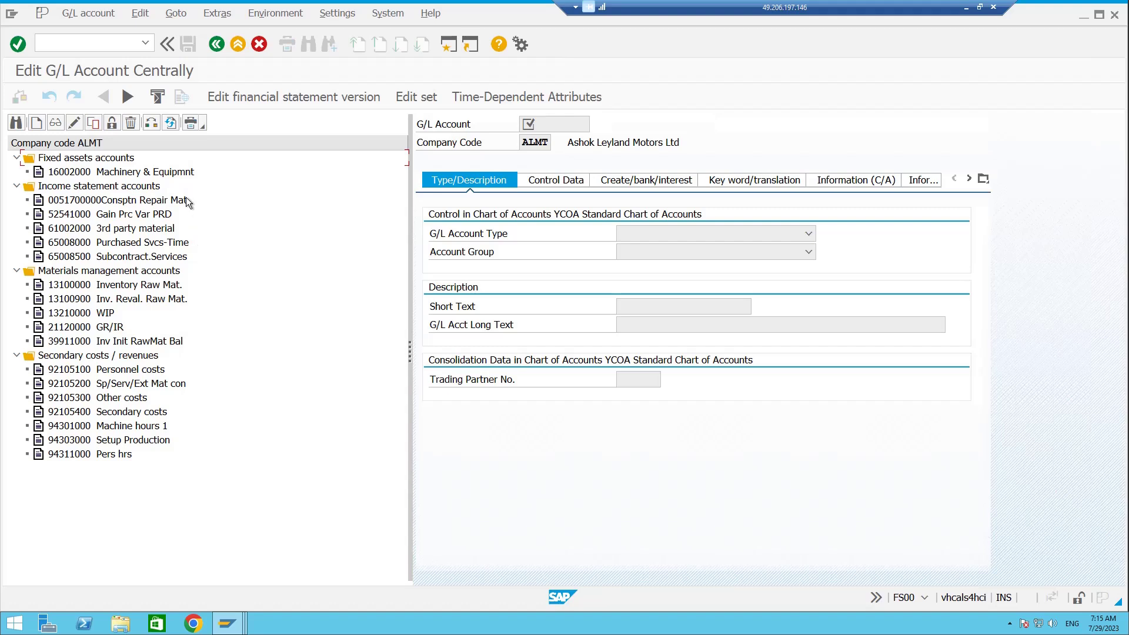
Step: Review G/L accounts 61002000, 94311000, 94303000 and 94301000 in the tree
click(70, 232)
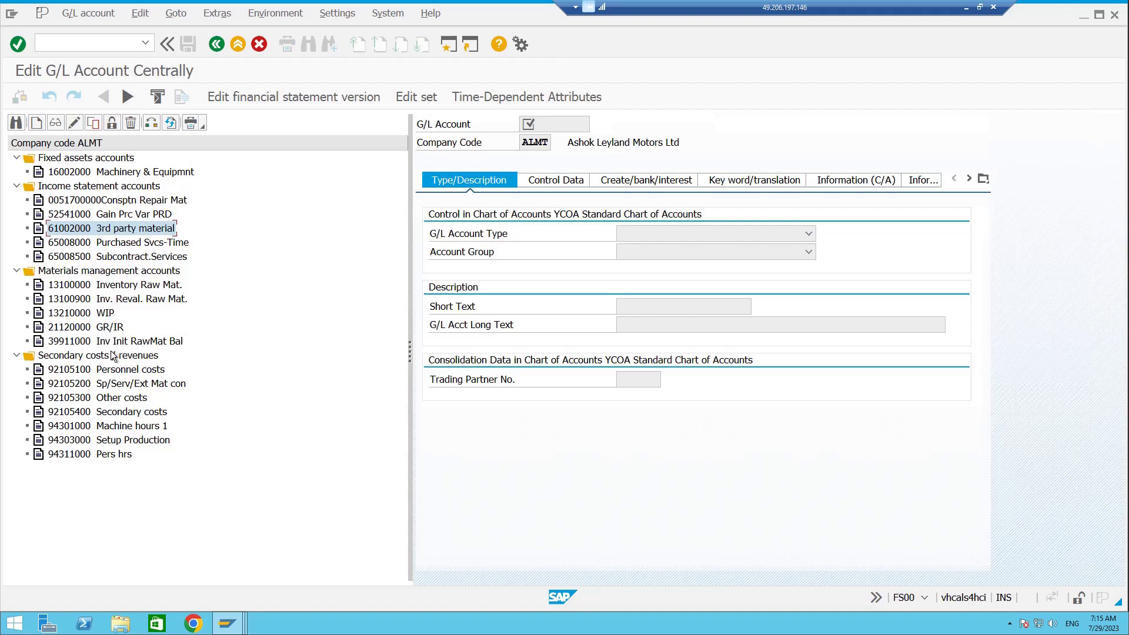
click(116, 457)
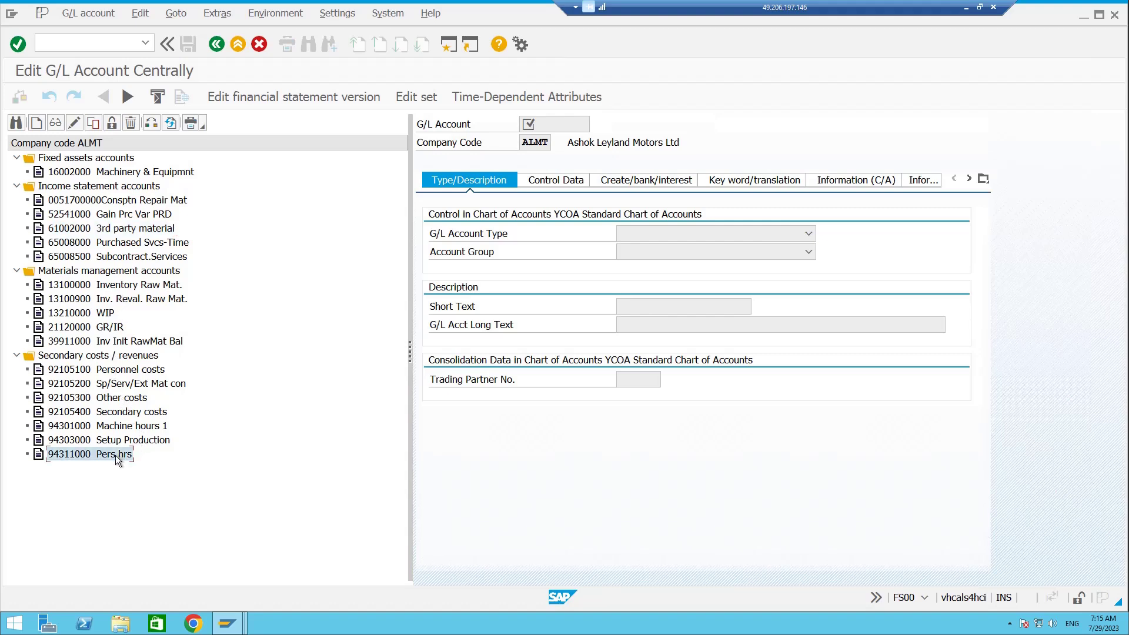
click(81, 445)
click(80, 432)
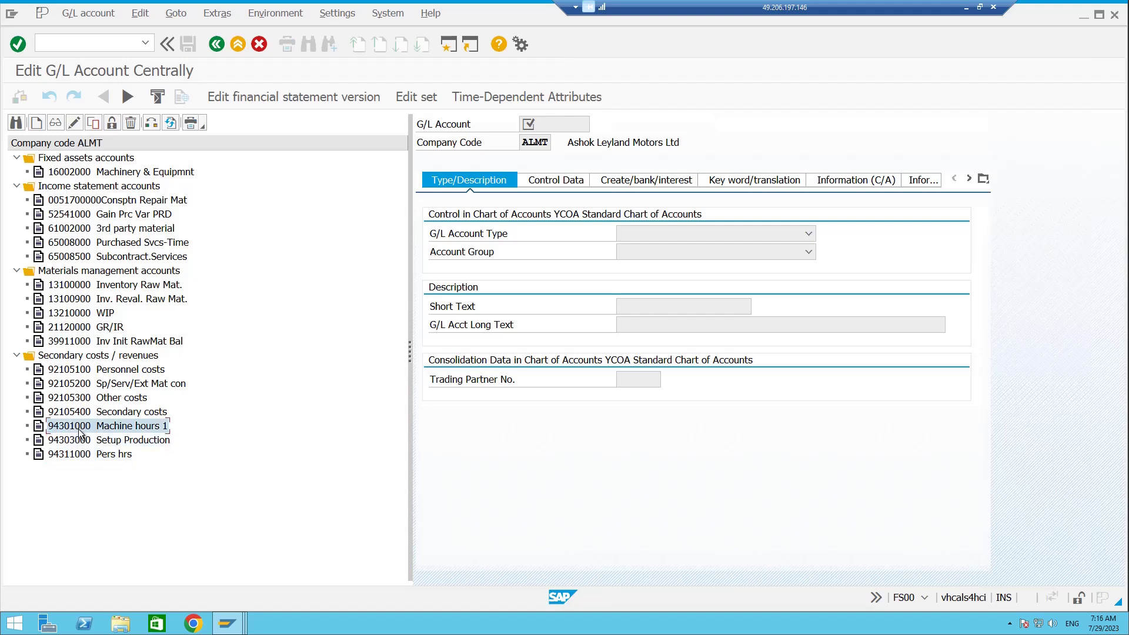
click(116, 442)
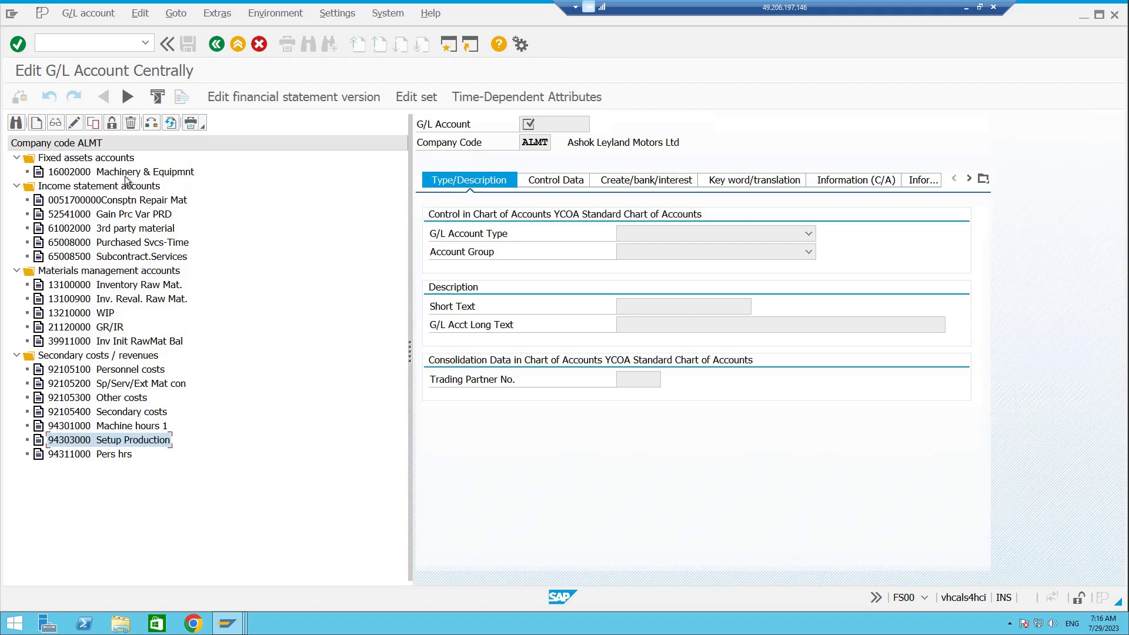
Step: Select G/L accounts 61002000, 65008000 and 65008500 Subcontract.Services in the tree
click(134, 234)
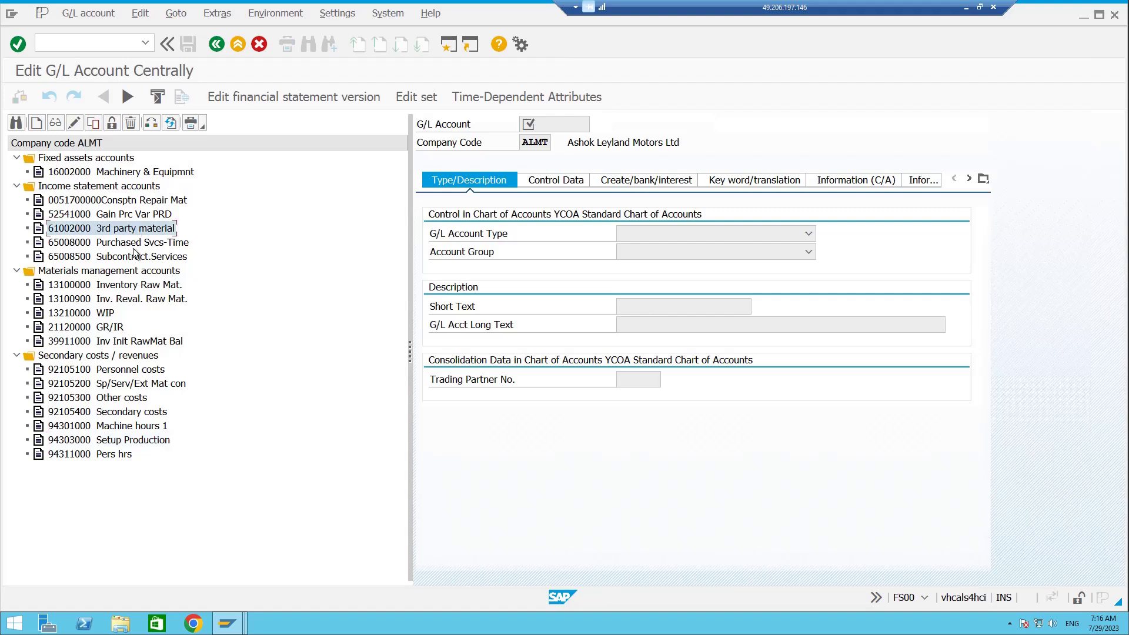
click(135, 247)
click(124, 262)
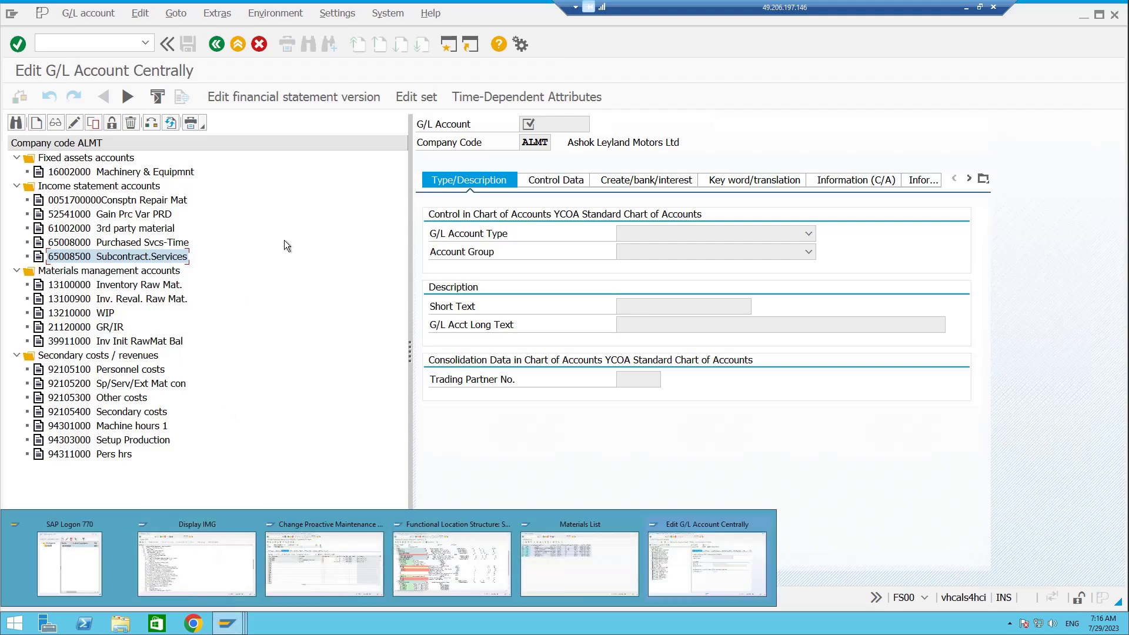
Step: Return to maintenance order 4000336's component overview and determine its costs
mouse_move(238, 618)
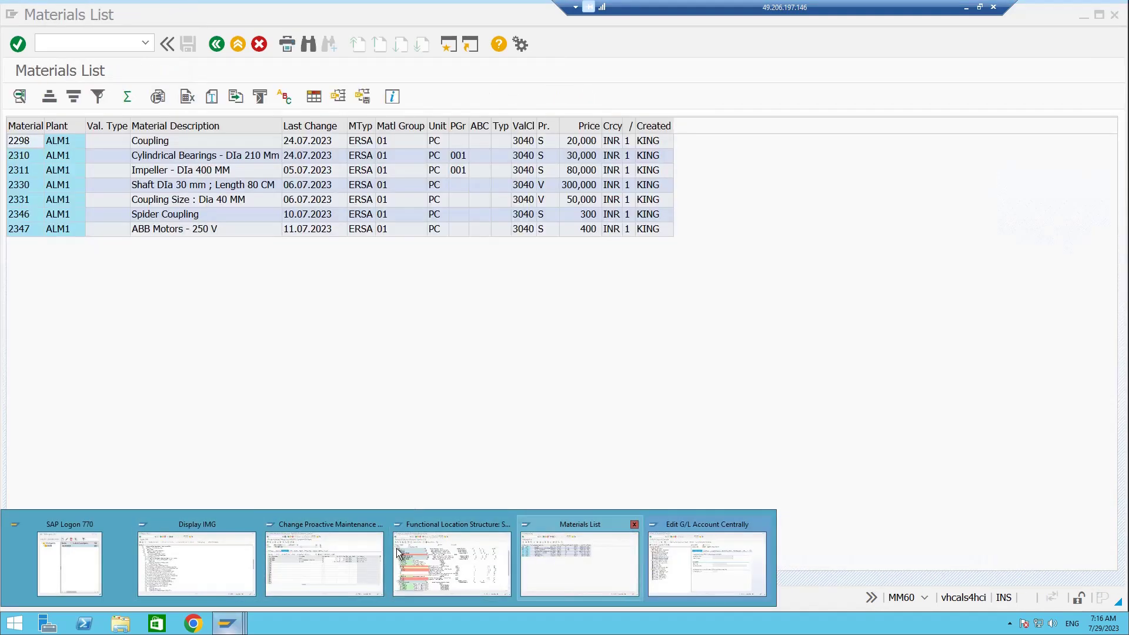
click(354, 549)
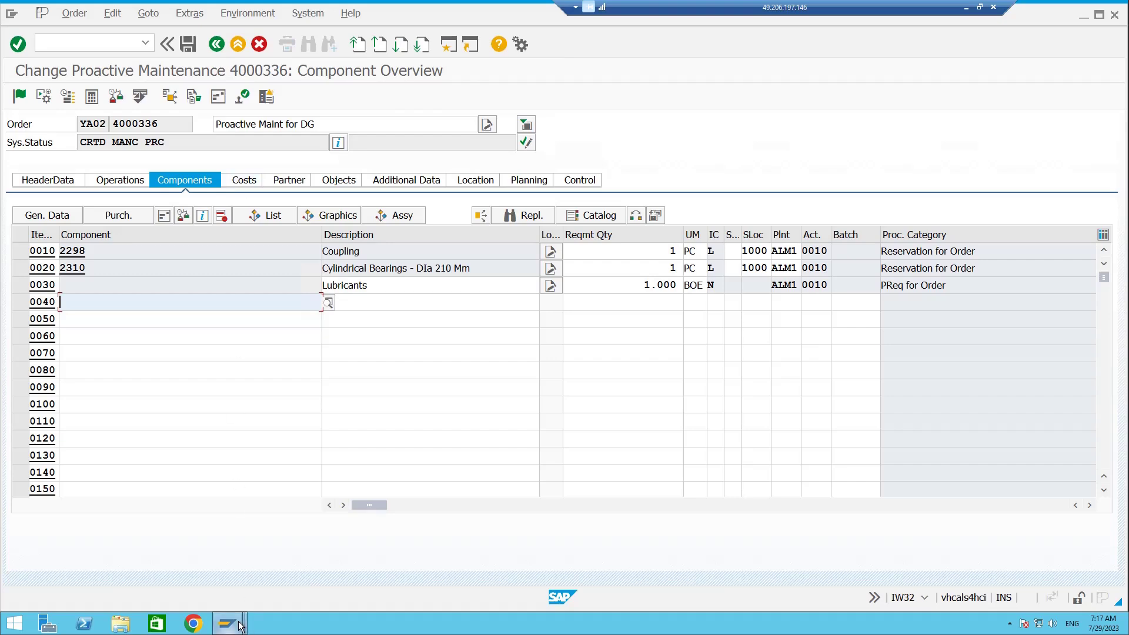
mouse_move(239, 625)
mouse_move(699, 573)
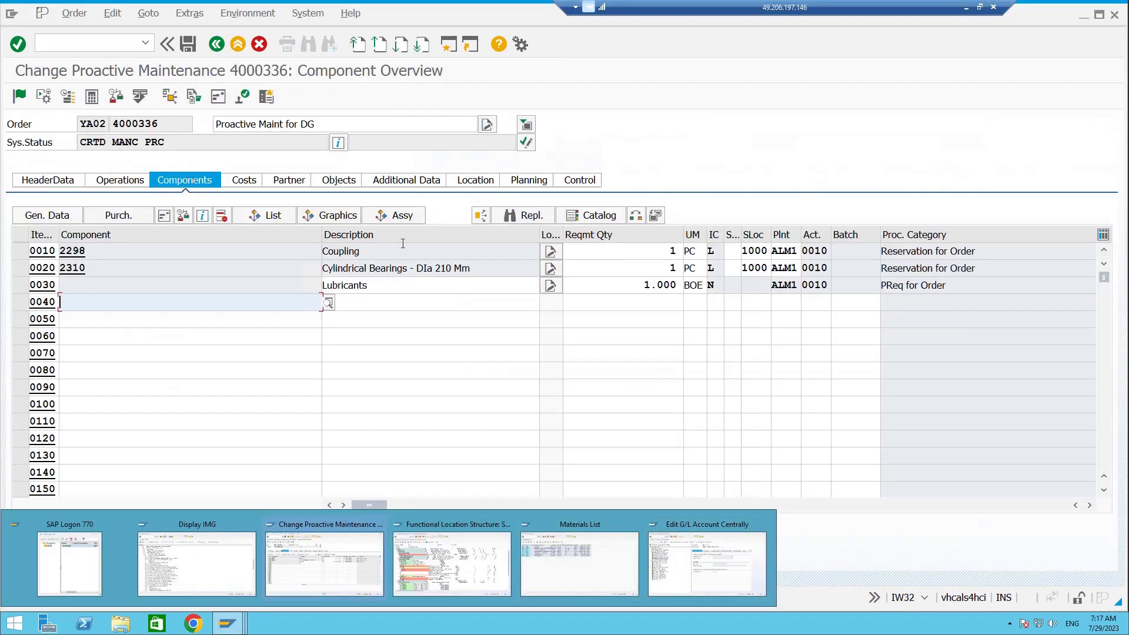
click(324, 563)
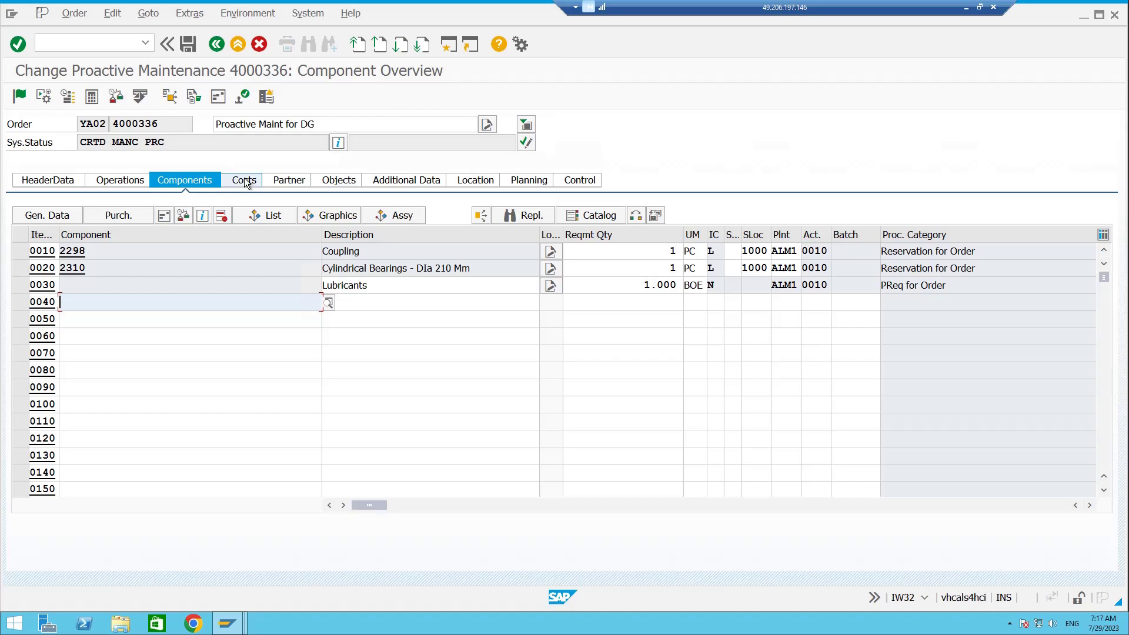
click(90, 98)
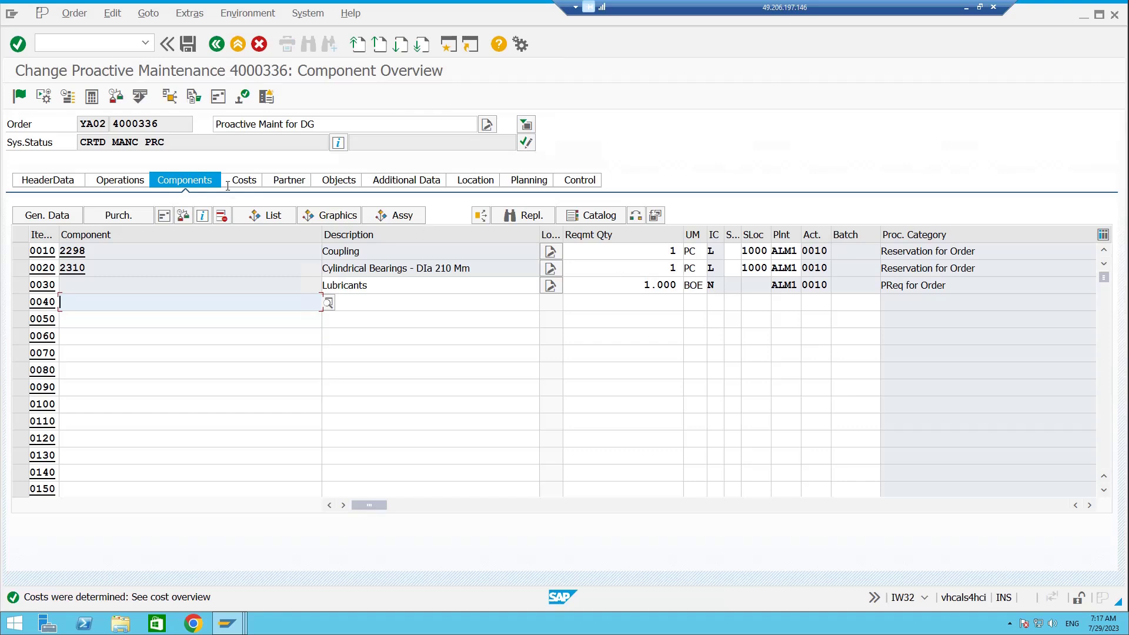
Step: Check the 58,800 INR planned total on the Costs tab with widened columns, then go to header data
click(249, 183)
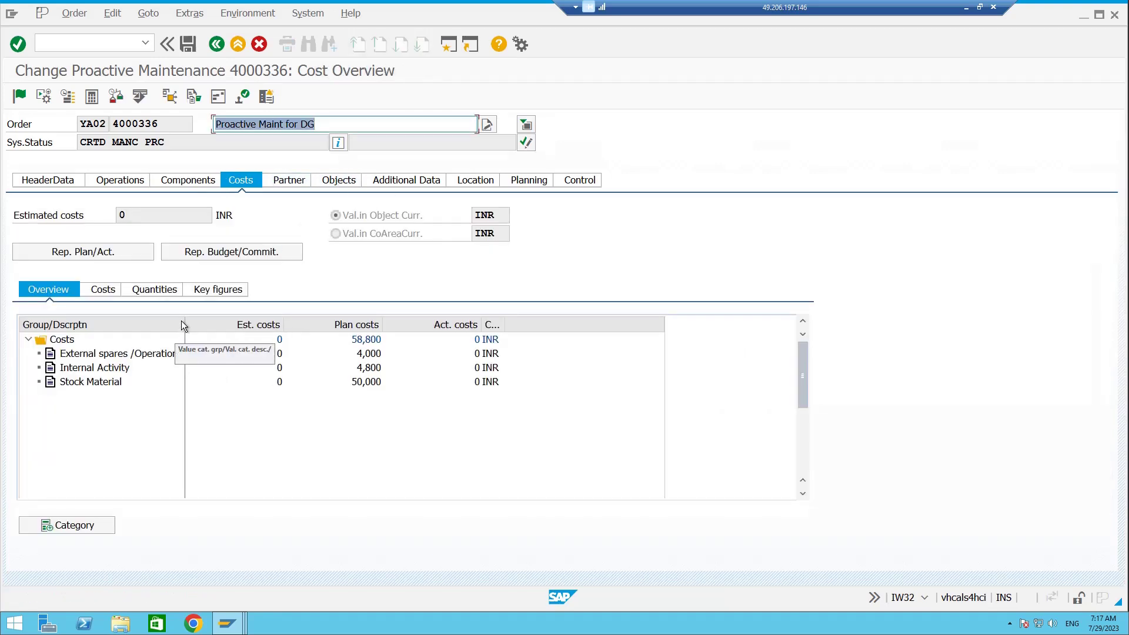
drag(184, 323, 224, 324)
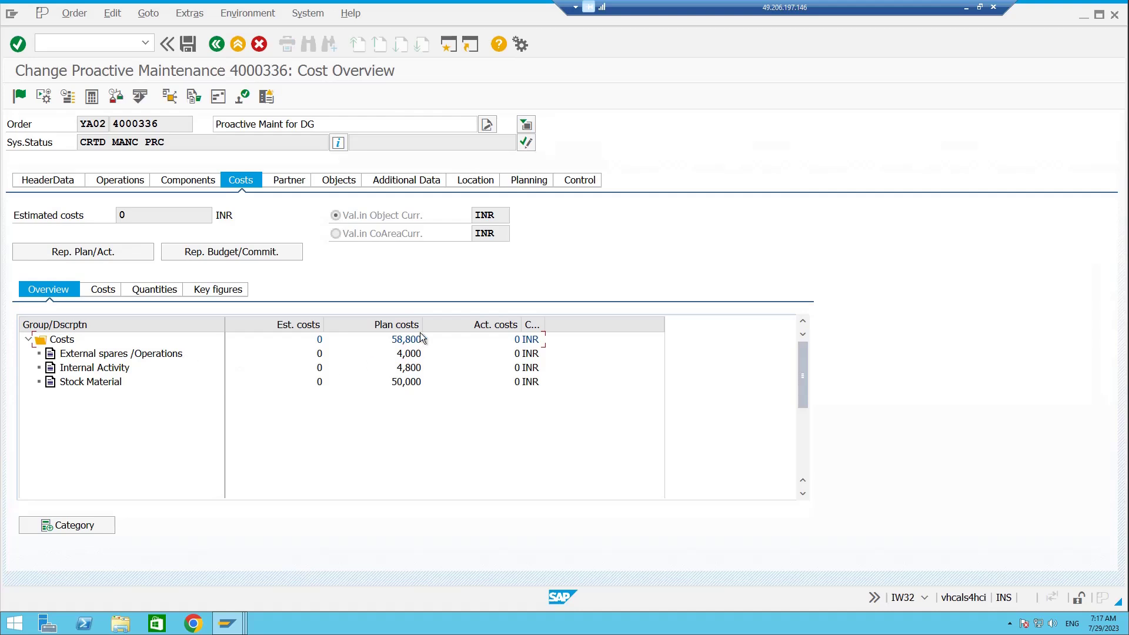
drag(427, 327, 456, 327)
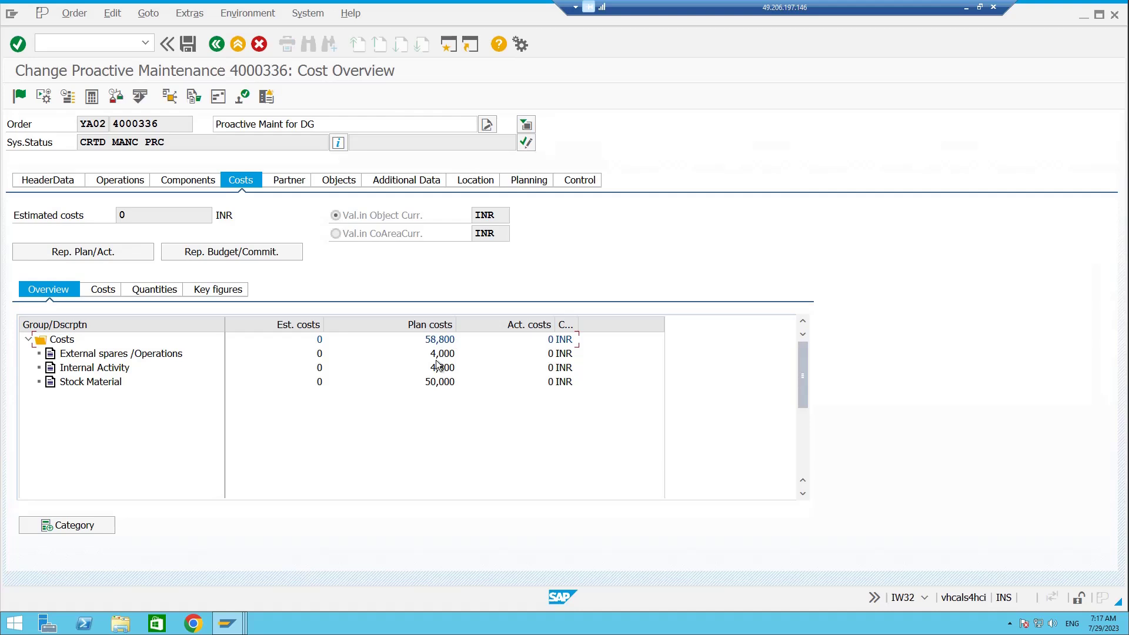
click(432, 340)
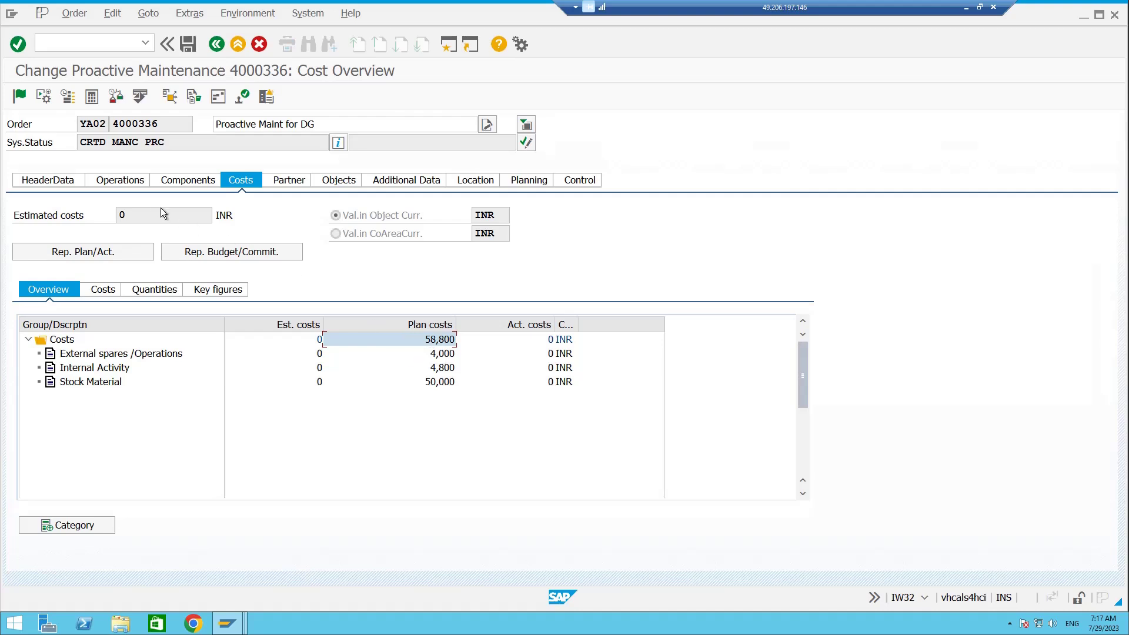
click(57, 181)
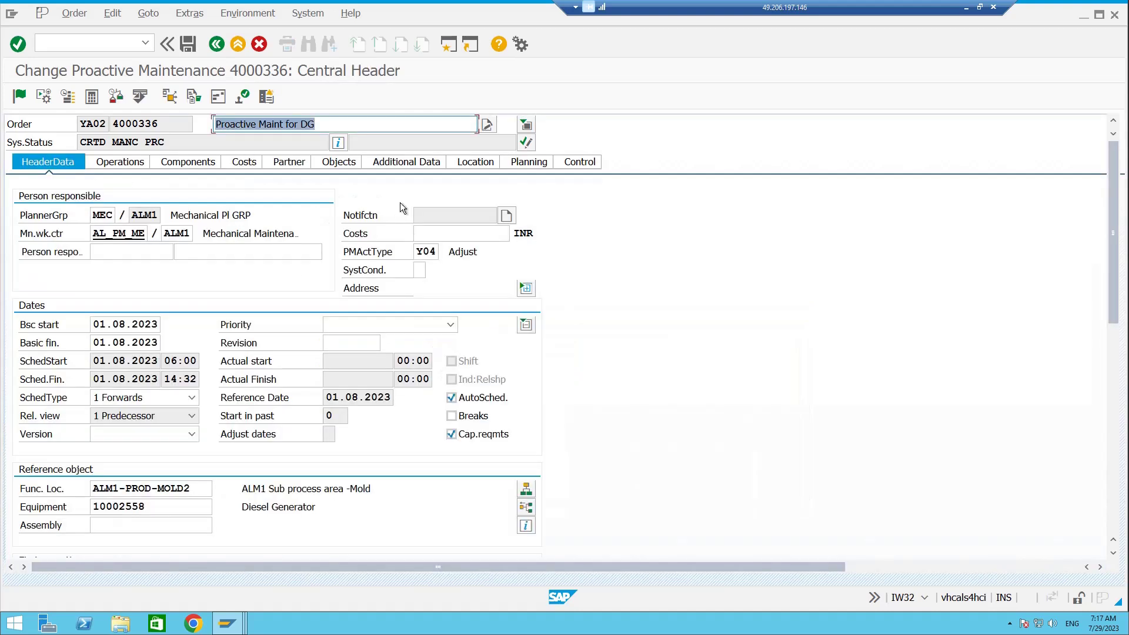
Step: Enter 60,000 as the order's estimated costs in the header
click(437, 233)
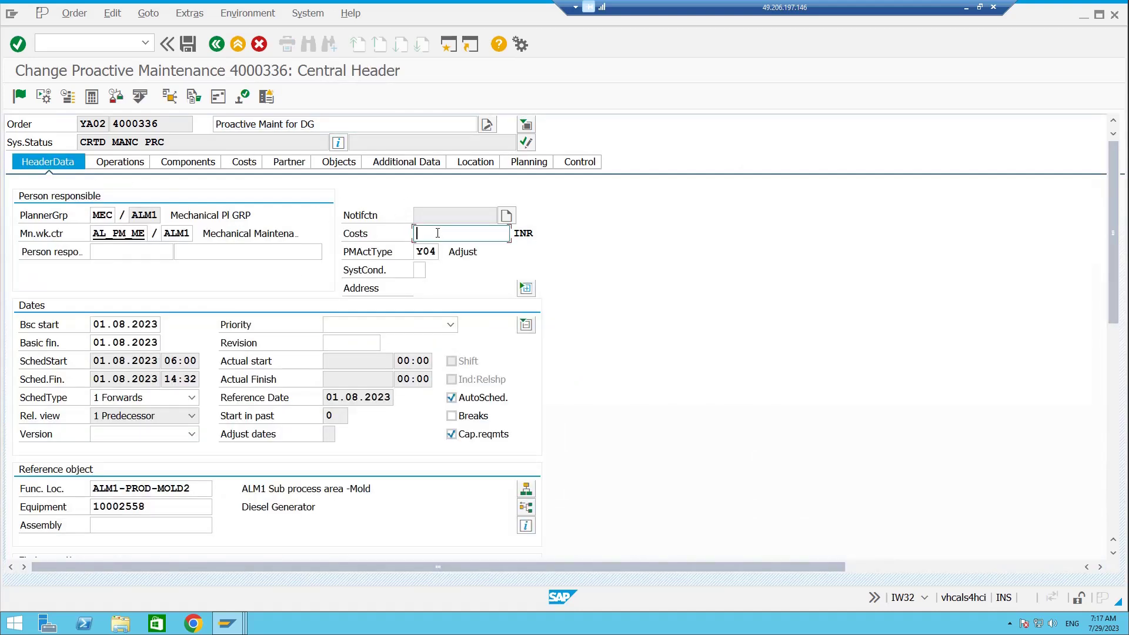
text(60000)
key(Return)
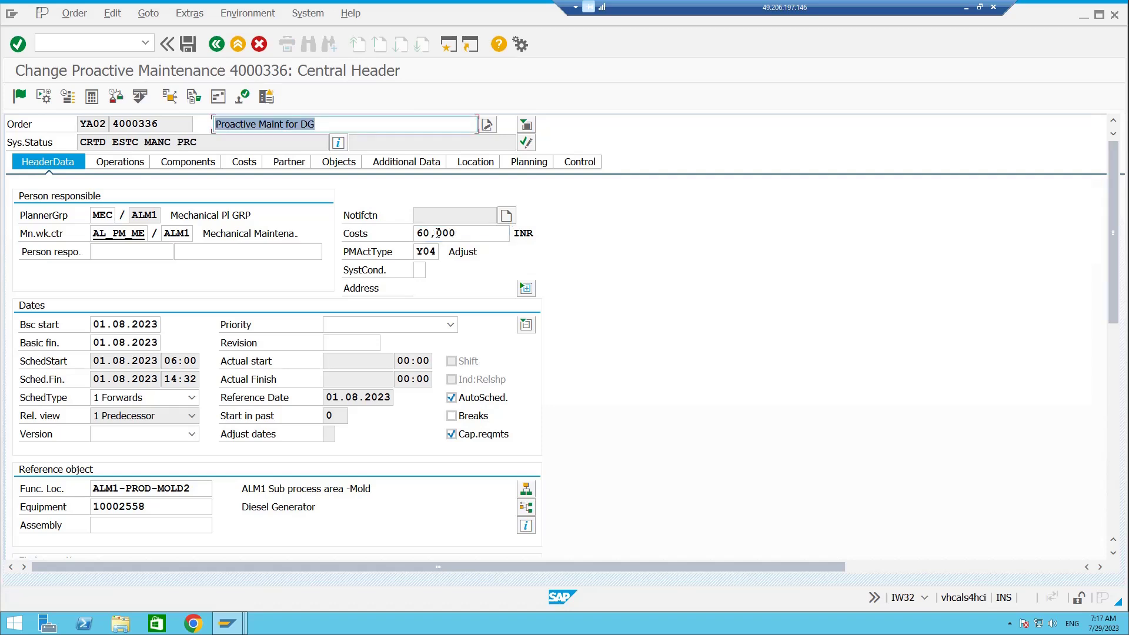
drag(470, 234, 424, 234)
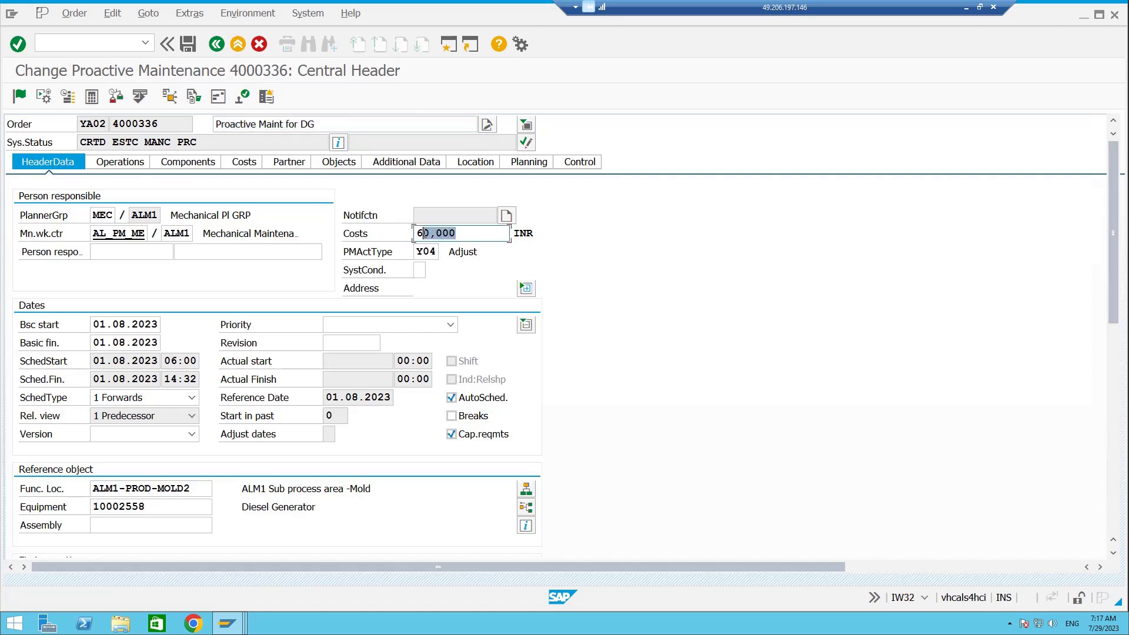
Step: Redetermine costs on the Costs tab, check the estimated costs, and save order 4000336
click(244, 162)
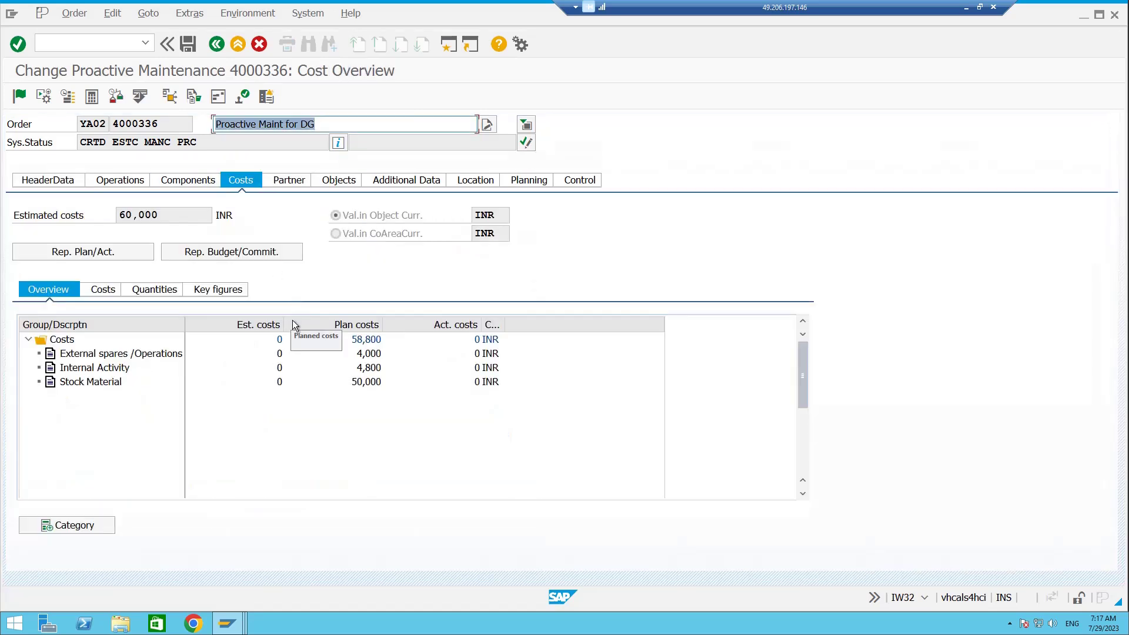
click(92, 96)
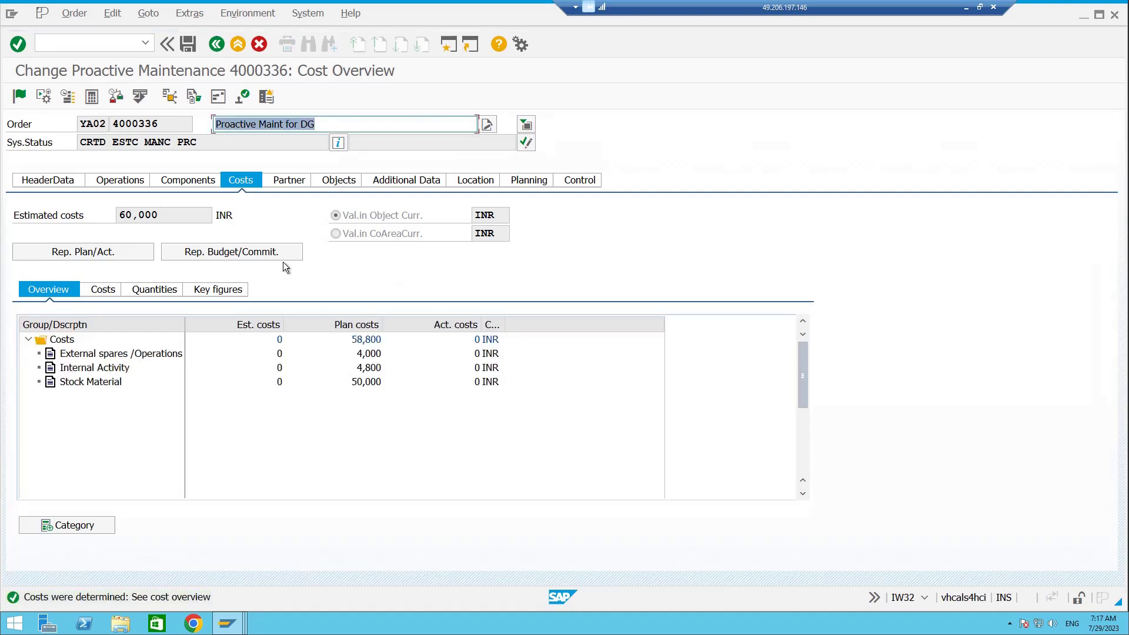
drag(167, 217, 151, 234)
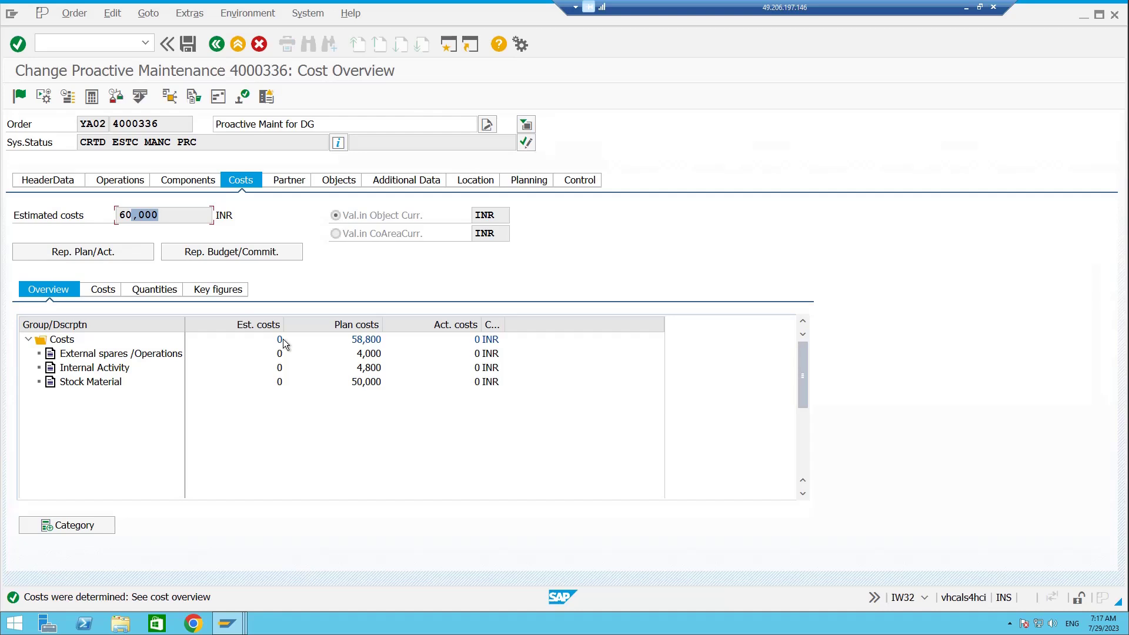
drag(286, 320, 306, 322)
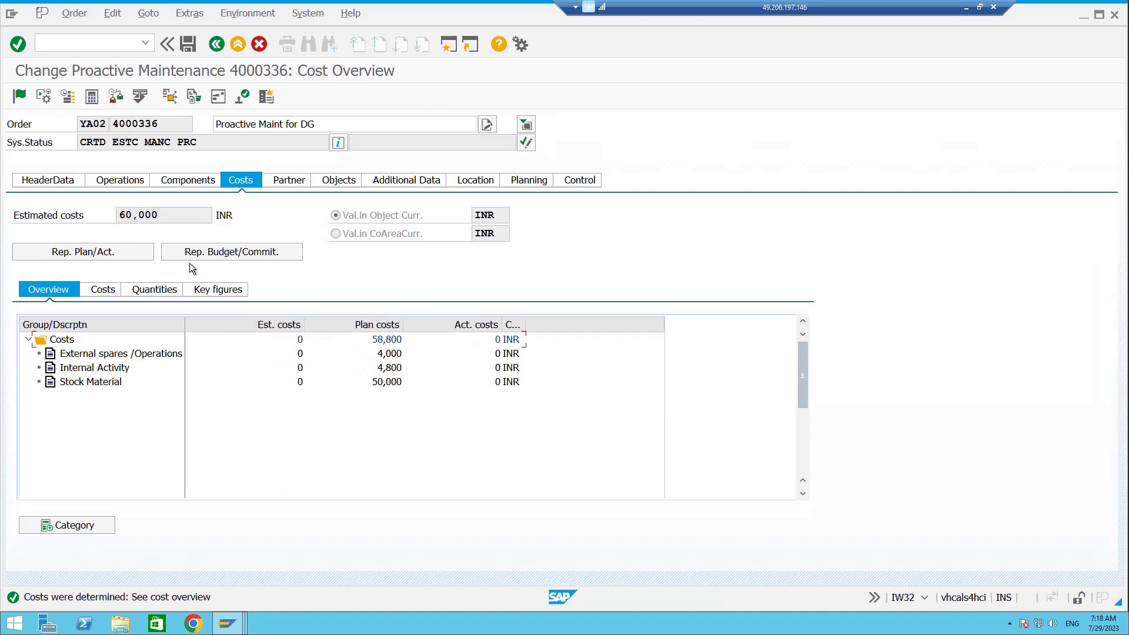
drag(161, 219, 137, 214)
click(188, 45)
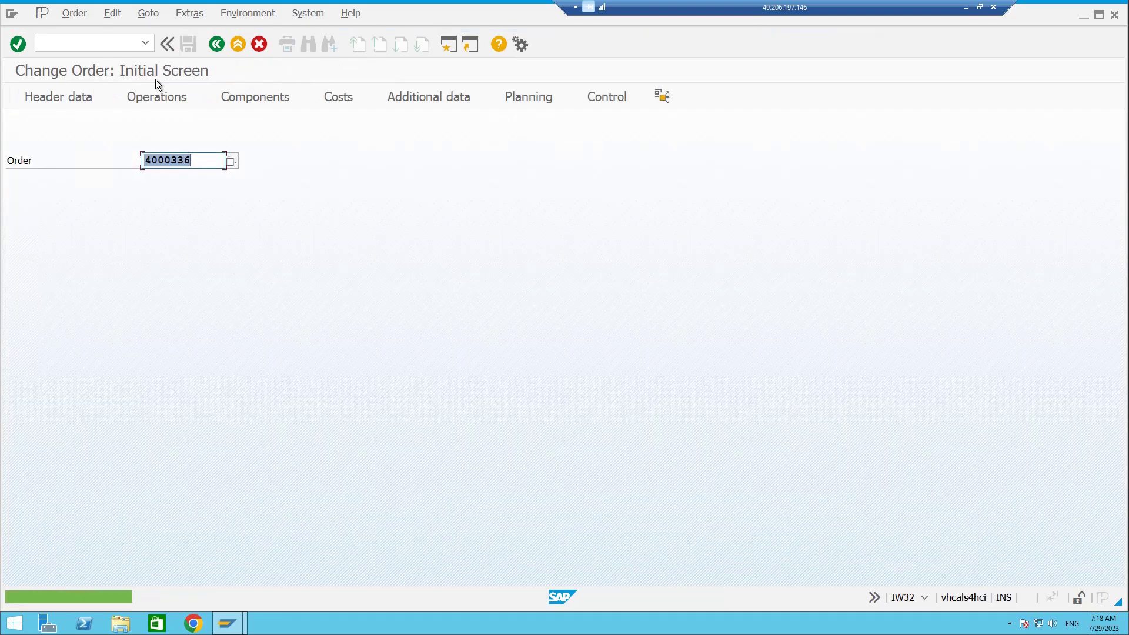
Step: Release and save order 4000336, then reopen it at its three-item component list
click(58, 100)
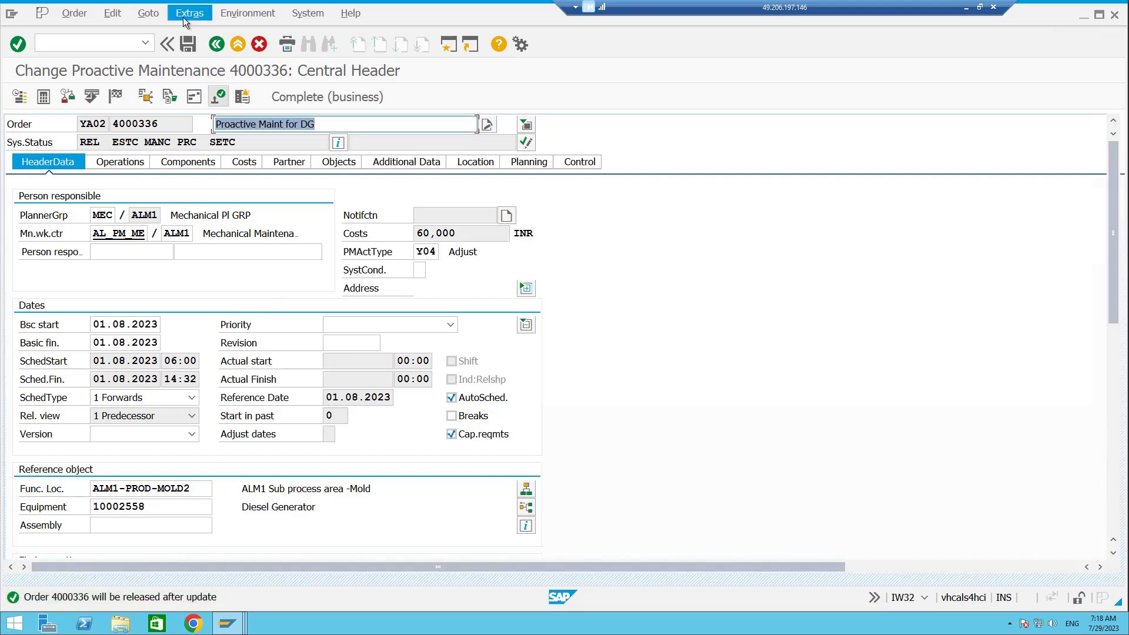
click(188, 44)
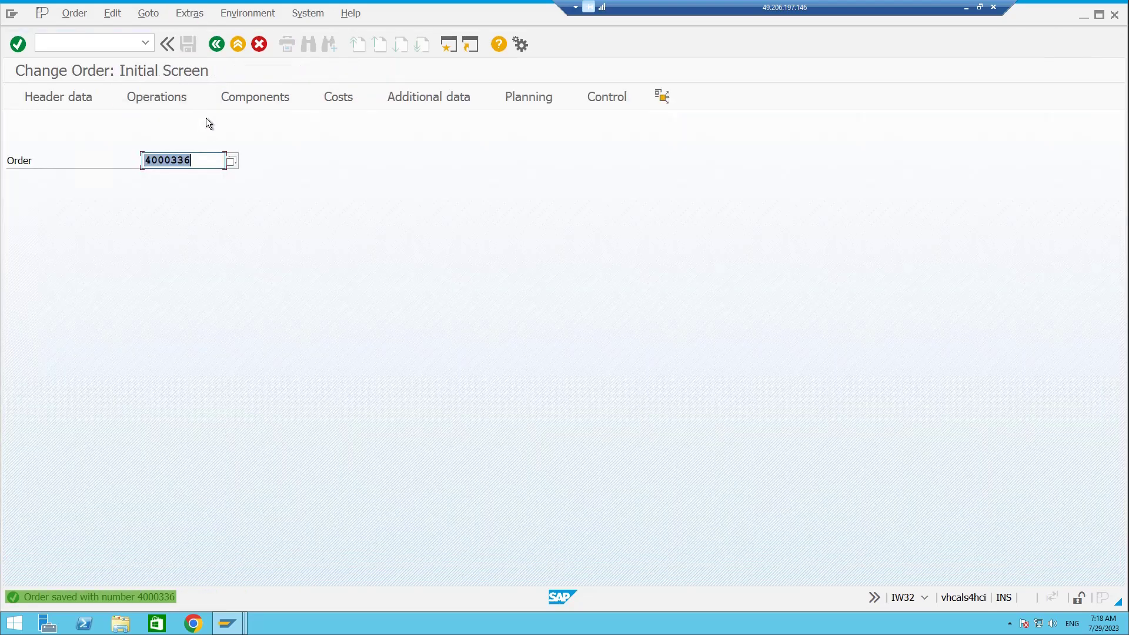
key(Return)
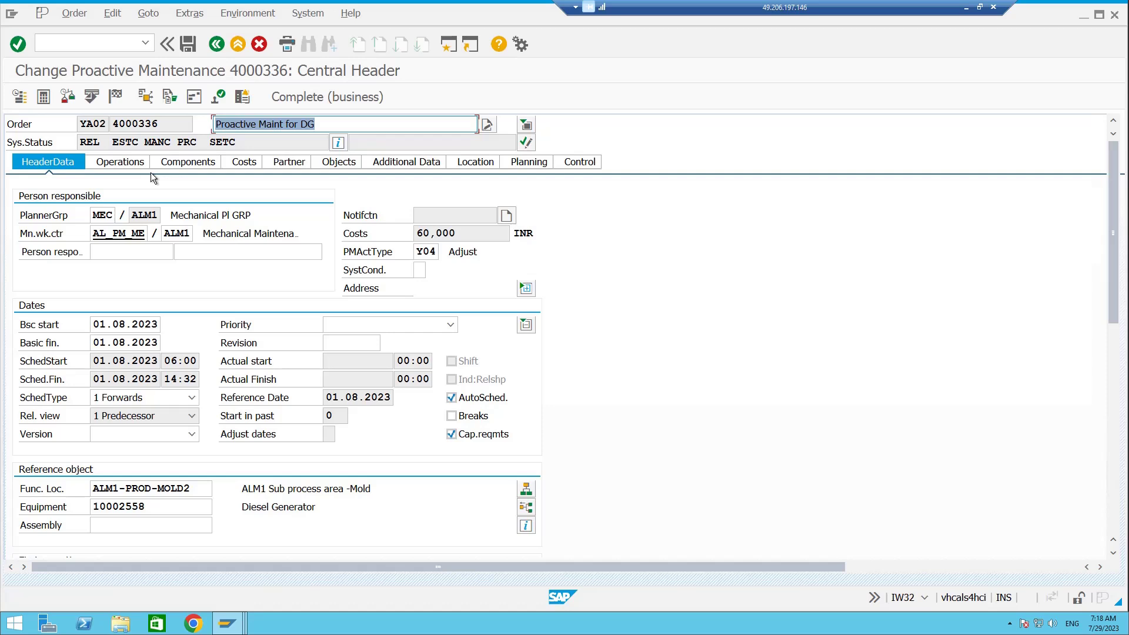
click(241, 167)
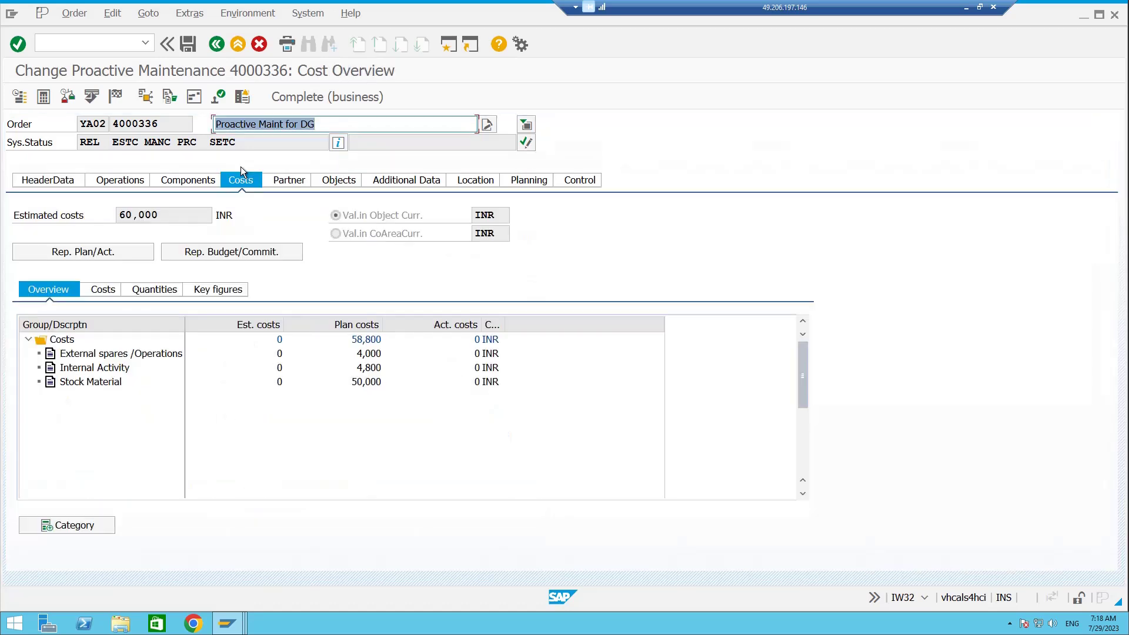
click(175, 181)
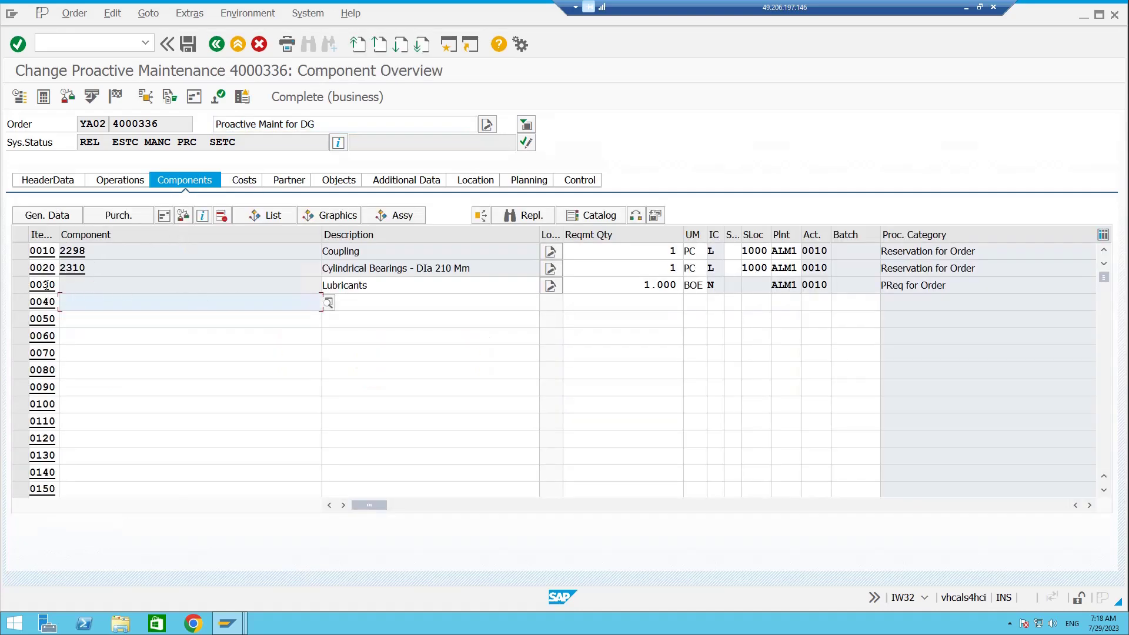
Step: View component 0030 Lubricants' purchasing data, keeping requisition timing Immediately
click(46, 285)
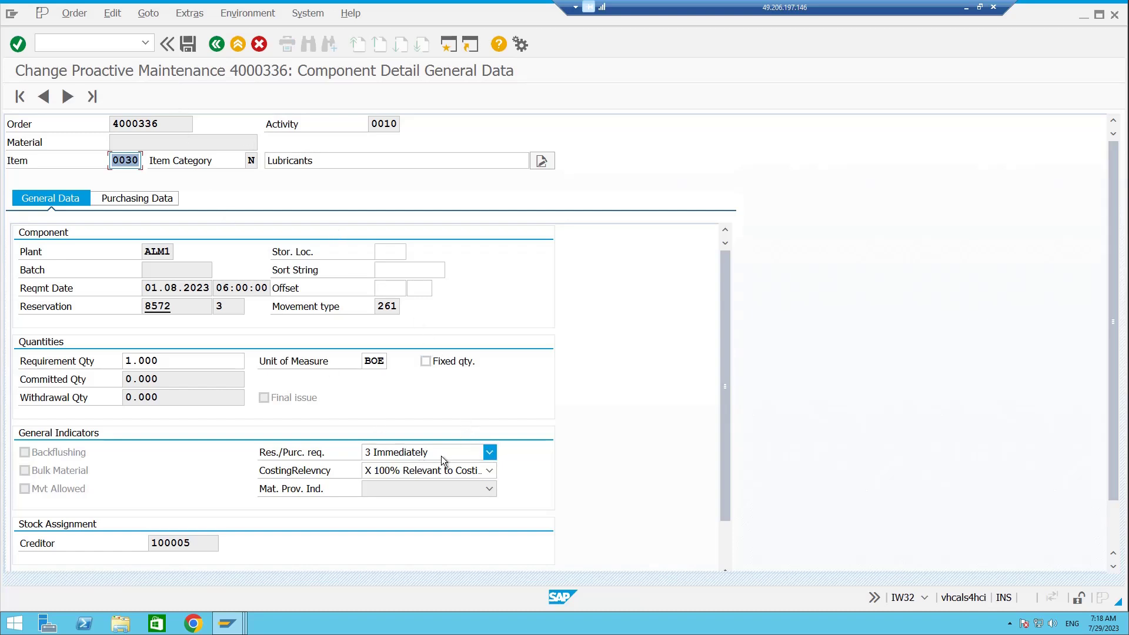
click(489, 452)
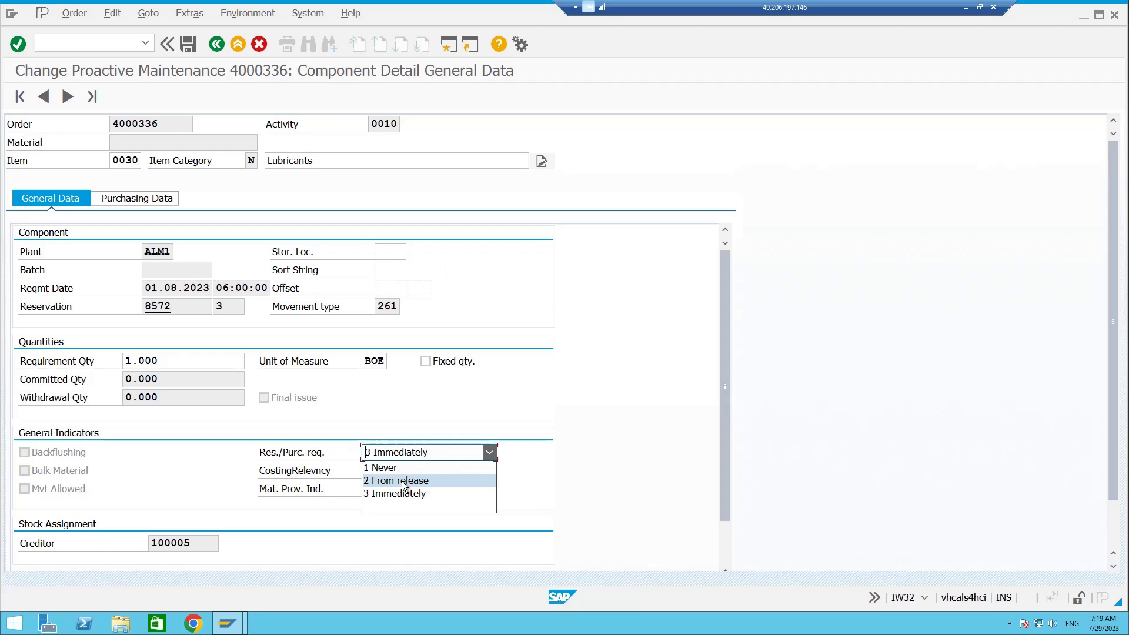
click(650, 401)
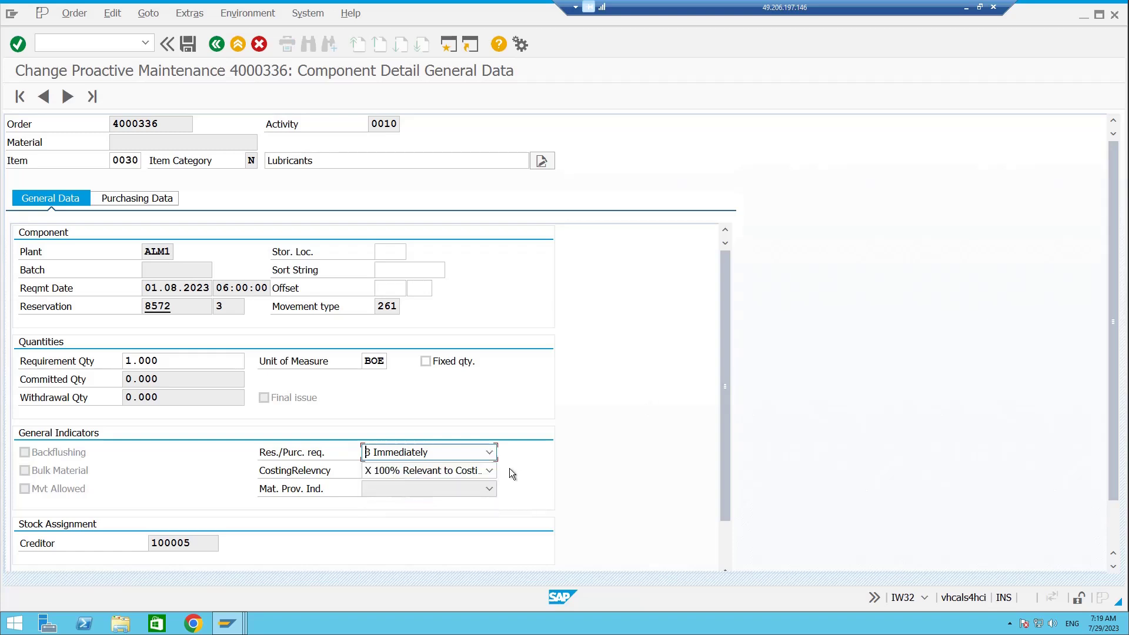
click(169, 200)
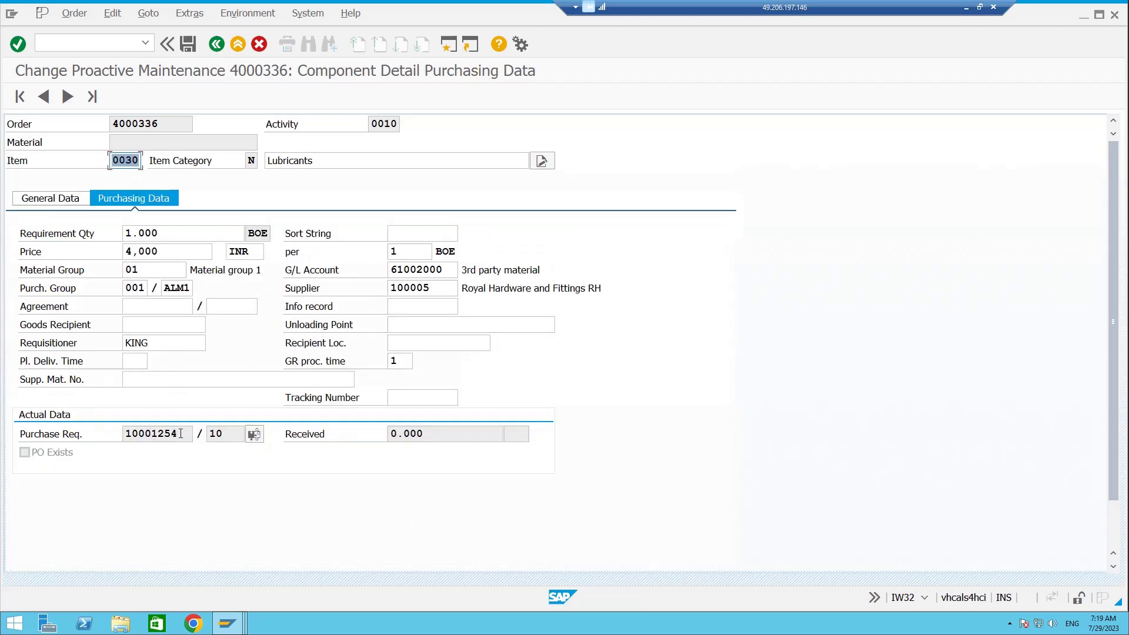
Step: Copy requisition number 10001254 and launch /OME53N in a new session
drag(180, 433, 124, 431)
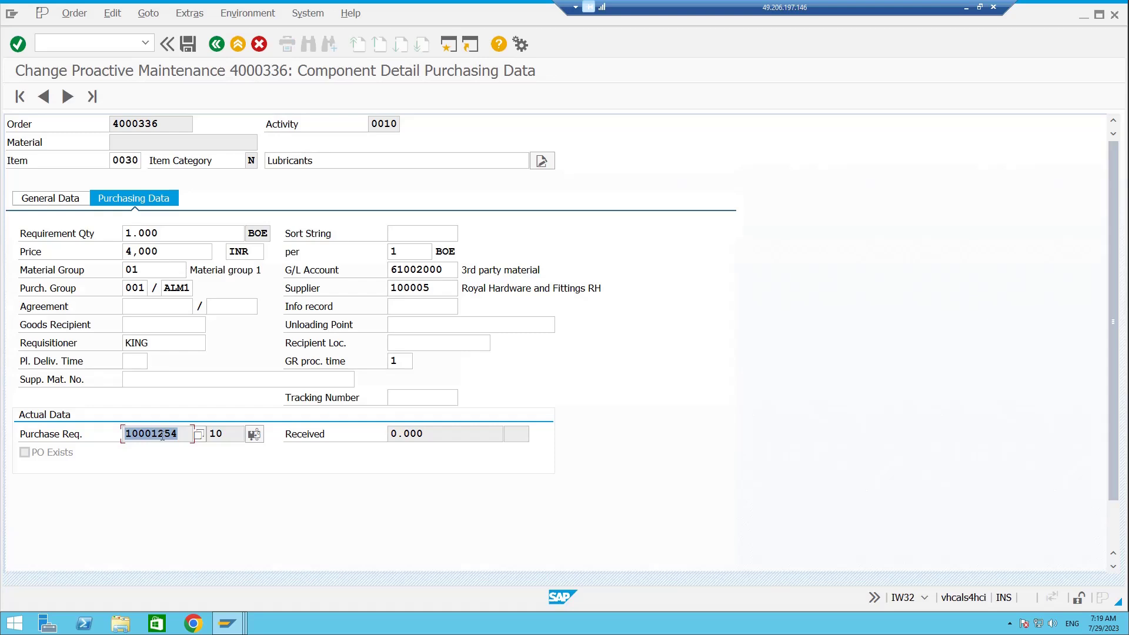
drag(179, 435, 123, 428)
key(ctrl+c)
click(121, 47)
text(/OM)
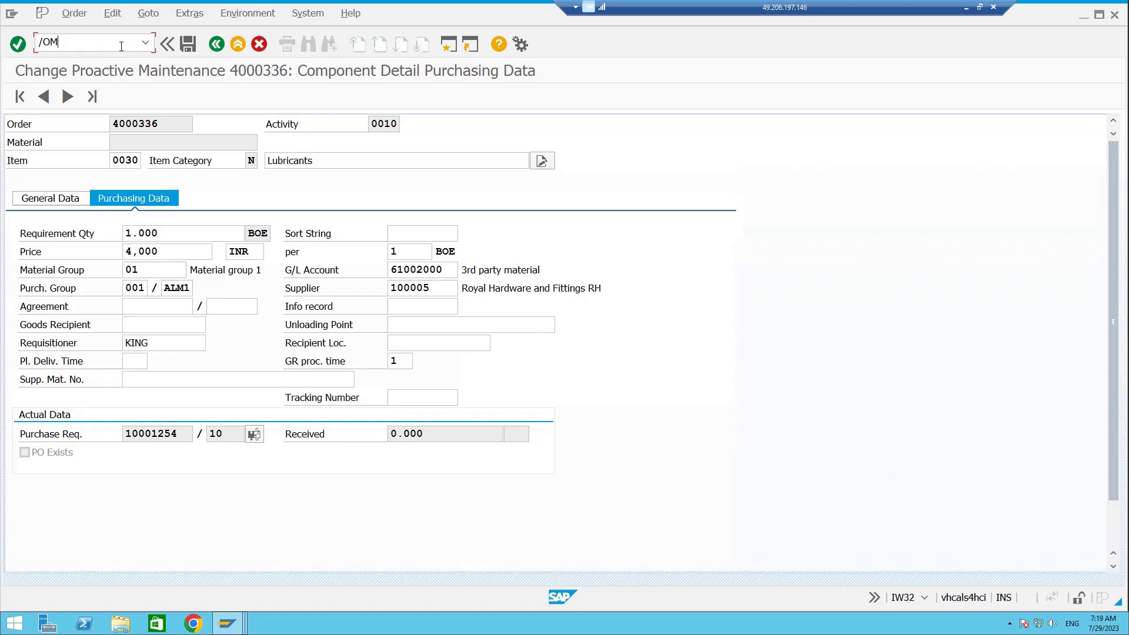
text(E53N)
key(Return)
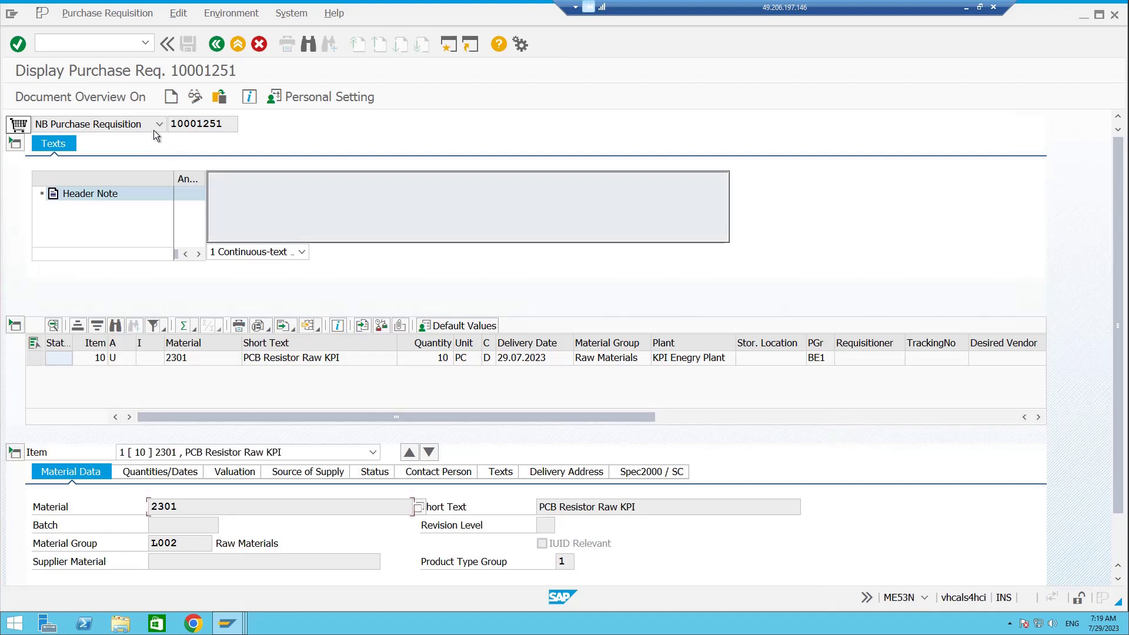
Step: Load requisition 10001254 and show item 10's account assignment to order 4000336, G/L 61002000
click(219, 97)
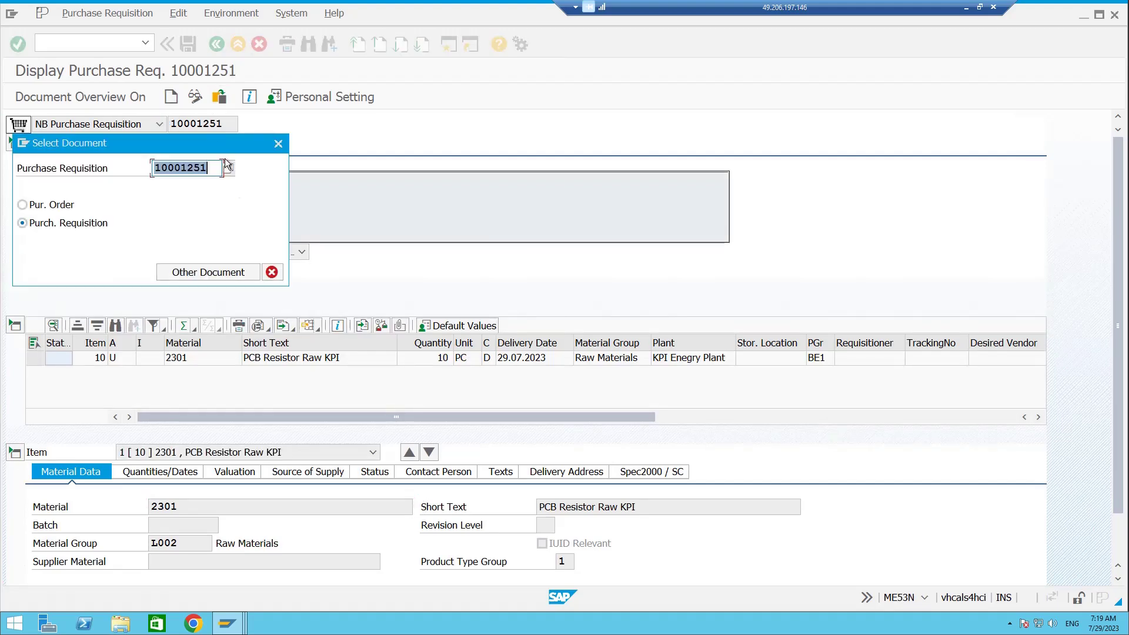
text(10001254)
key(Return)
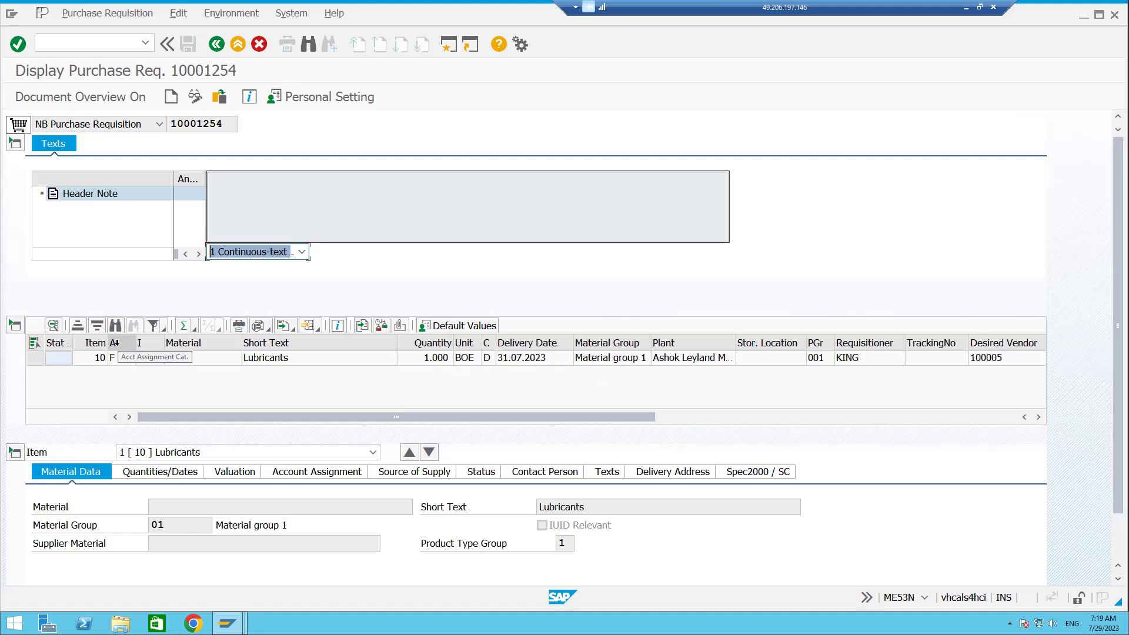
drag(136, 343, 184, 343)
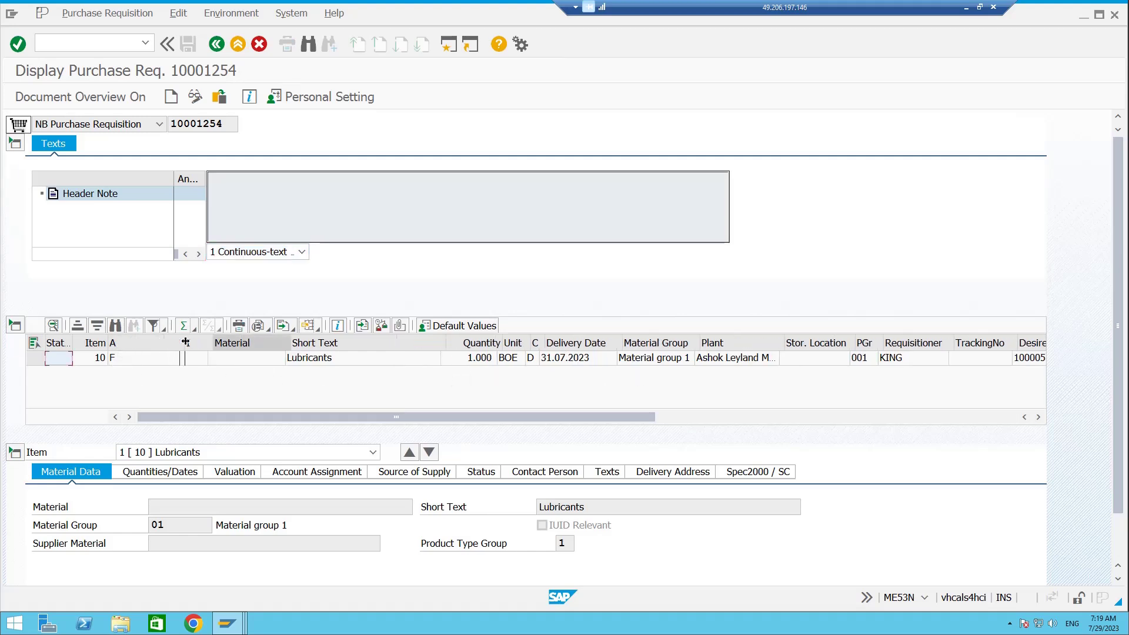
click(136, 358)
click(330, 474)
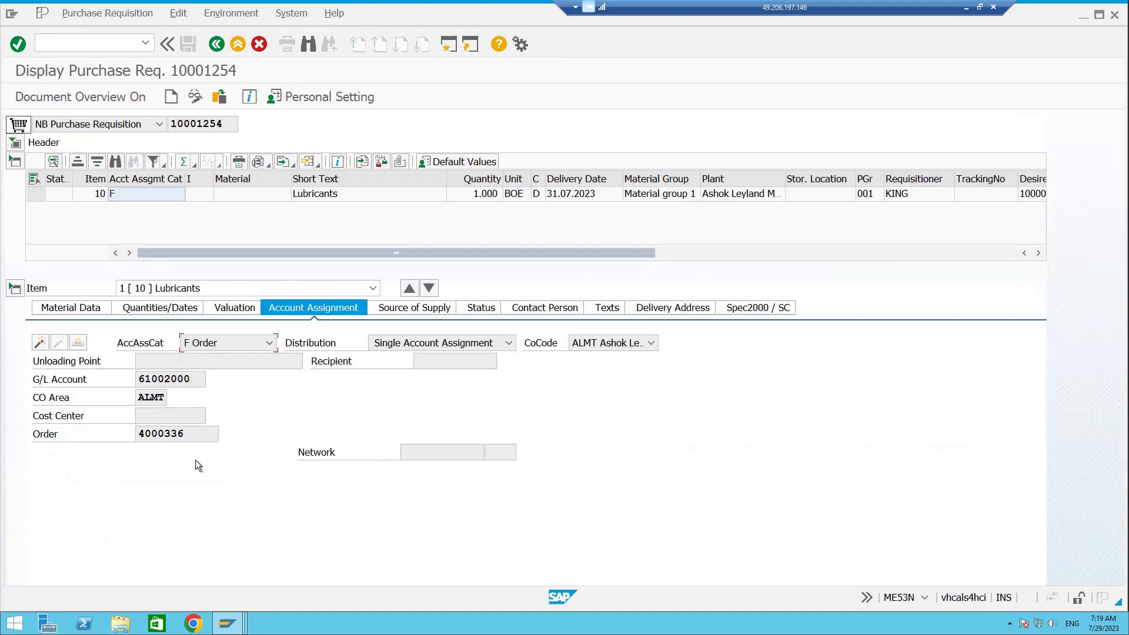
Step: Inspect order 4000336 and the account assignment category list, highlighting category F Order
click(187, 436)
drag(186, 435, 137, 435)
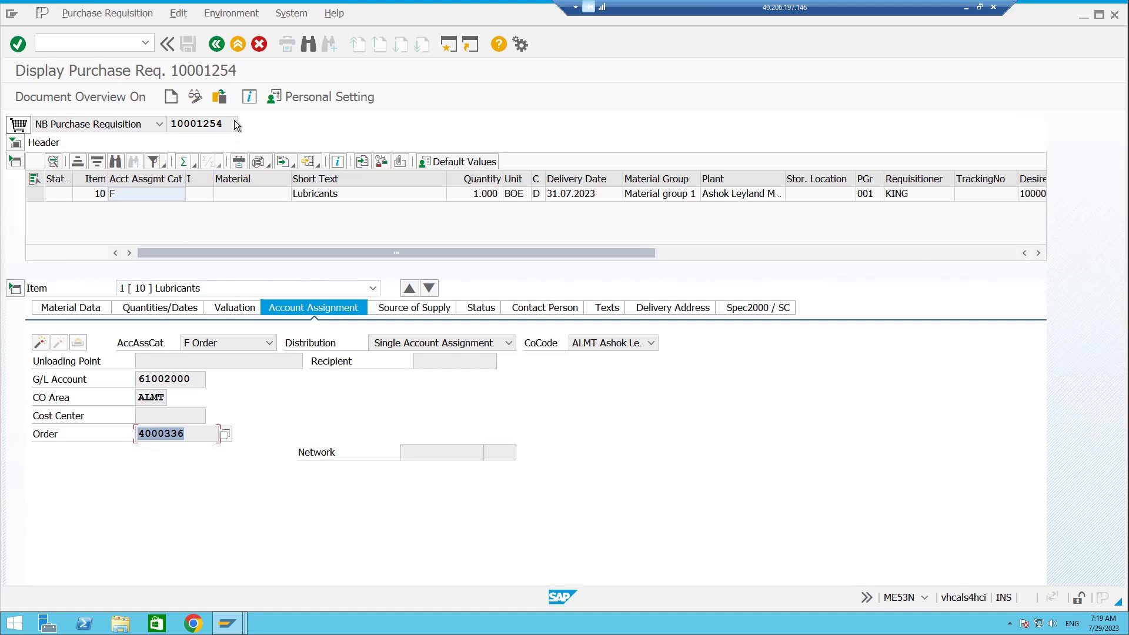
click(123, 194)
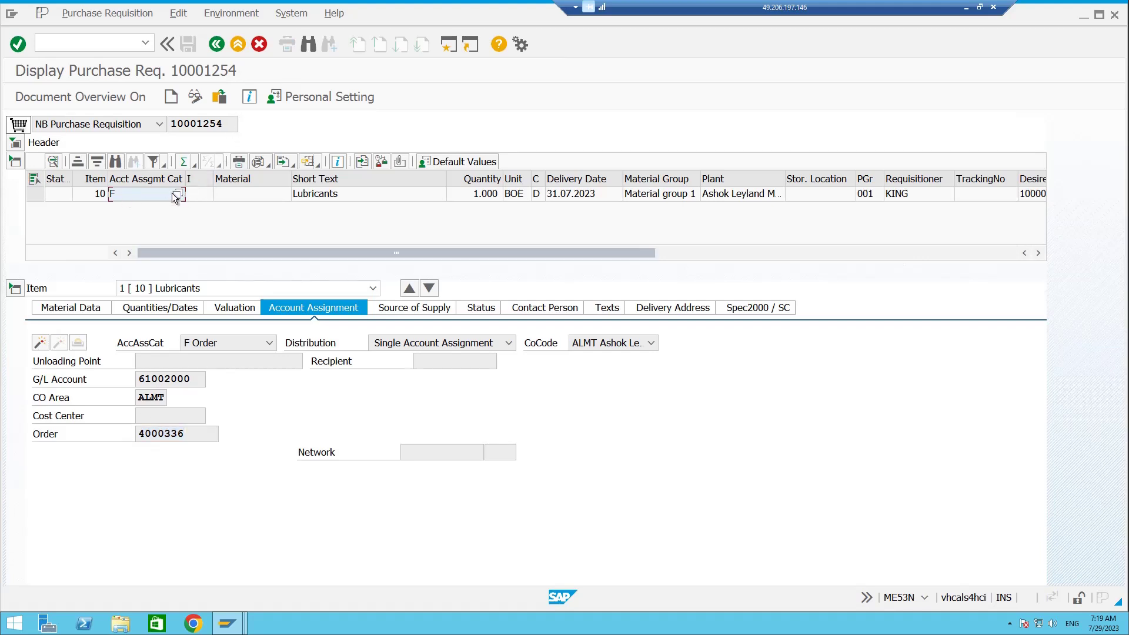
click(177, 194)
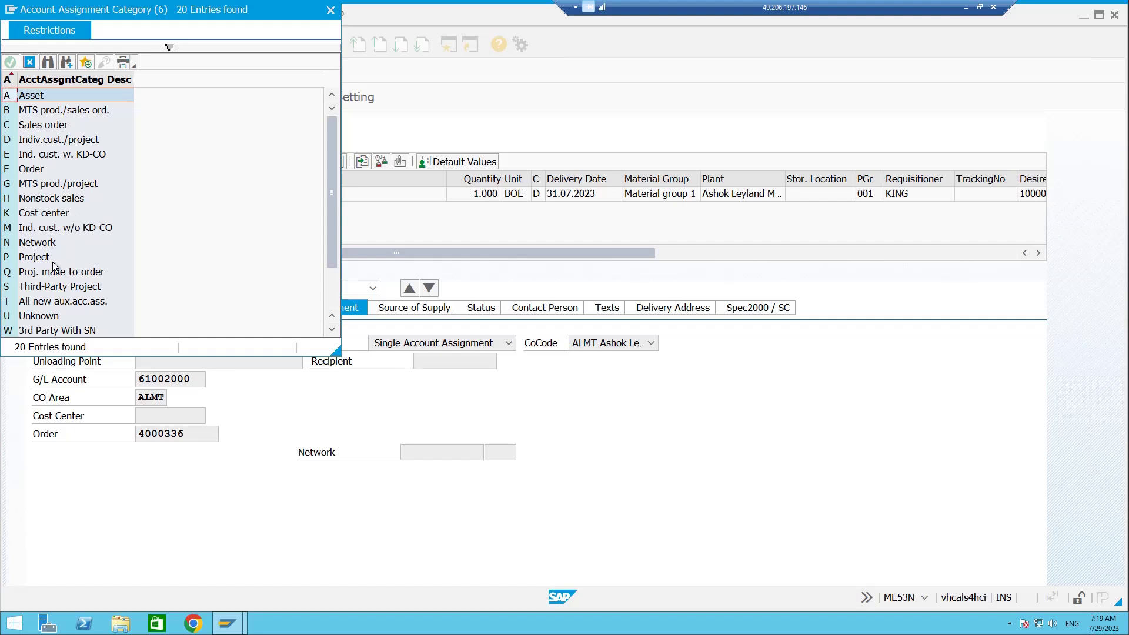
click(40, 171)
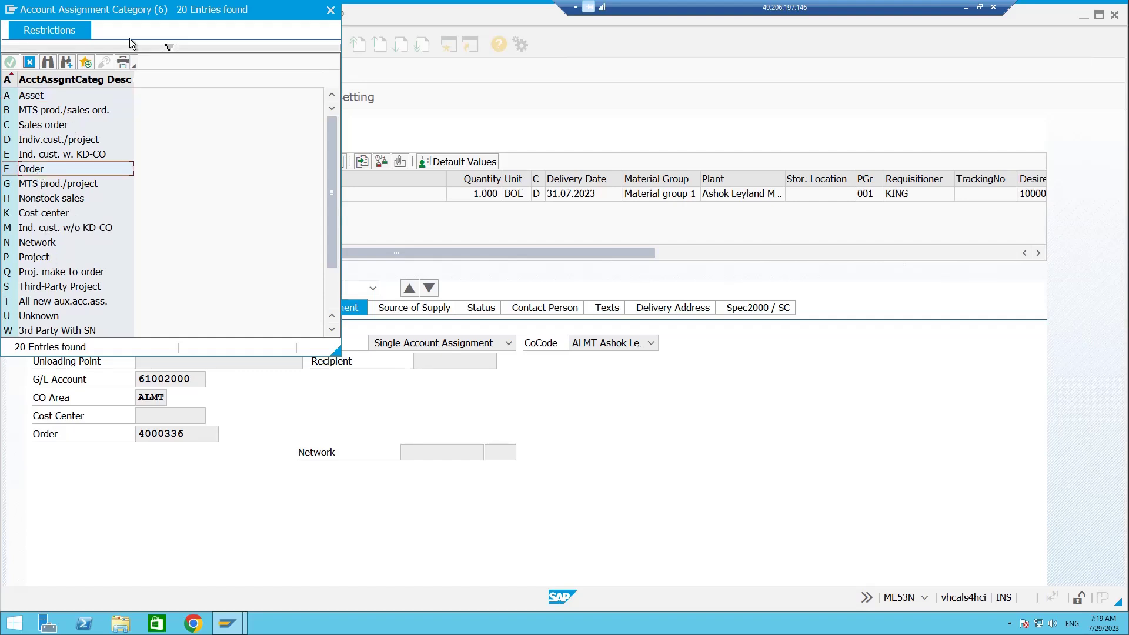
Step: Close the category list and return to the maintenance order's component 0030 purchasing data
drag(154, 9, 554, 79)
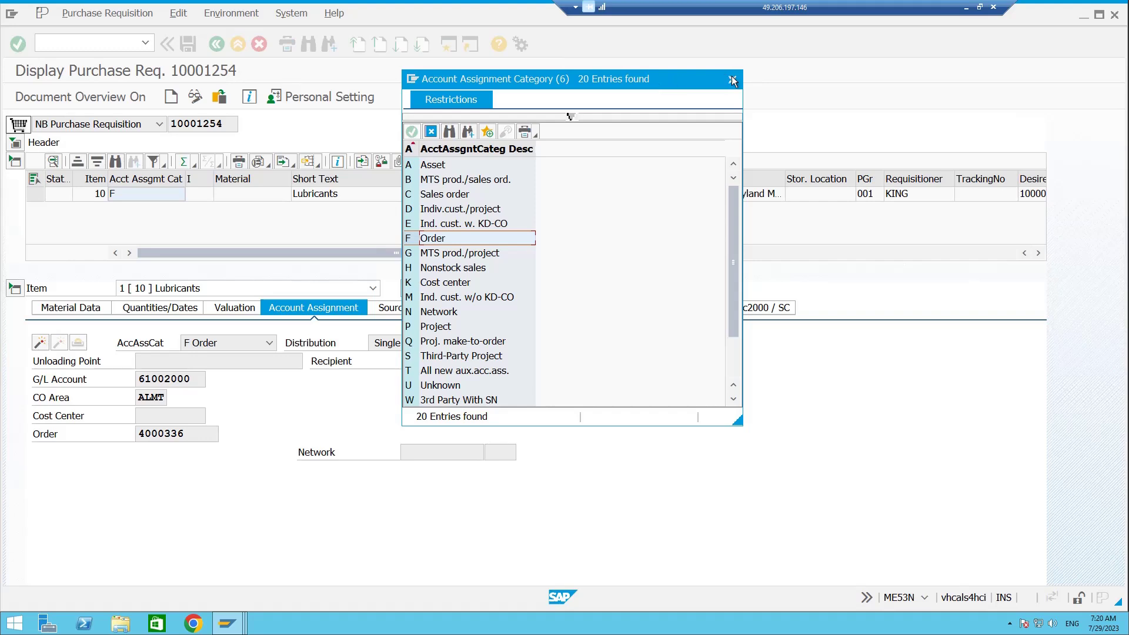
click(732, 79)
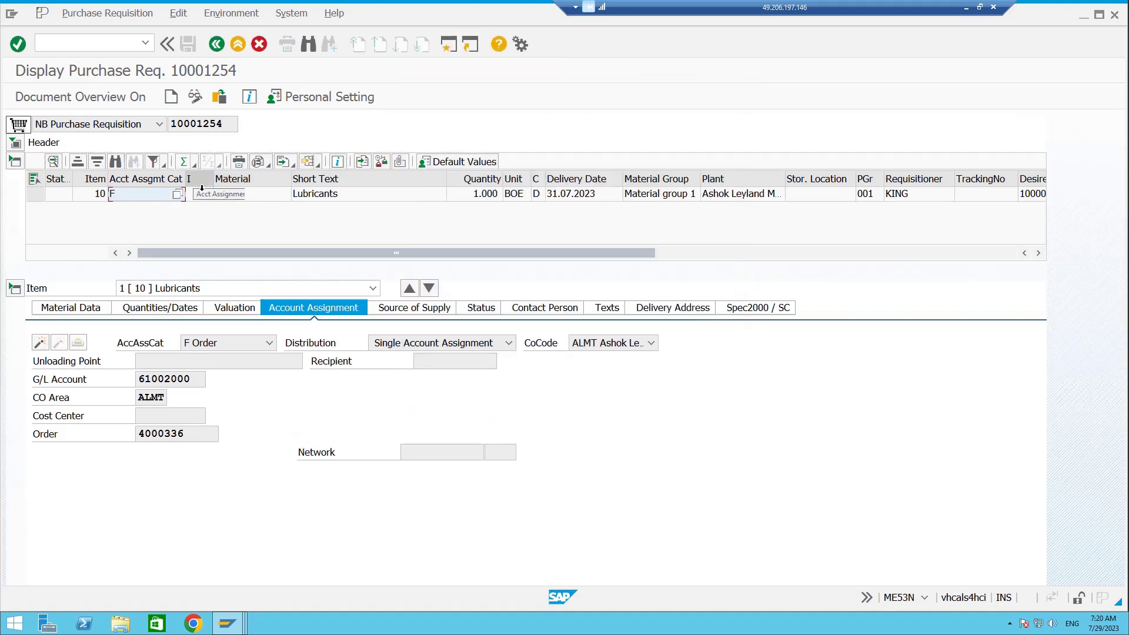
mouse_move(227, 623)
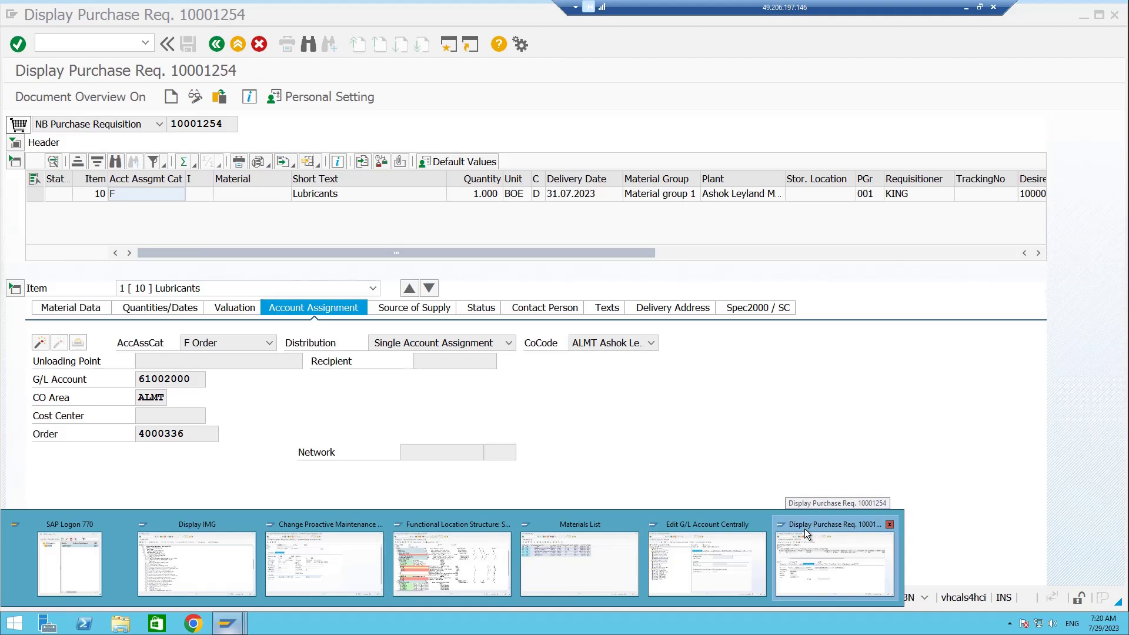
click(805, 528)
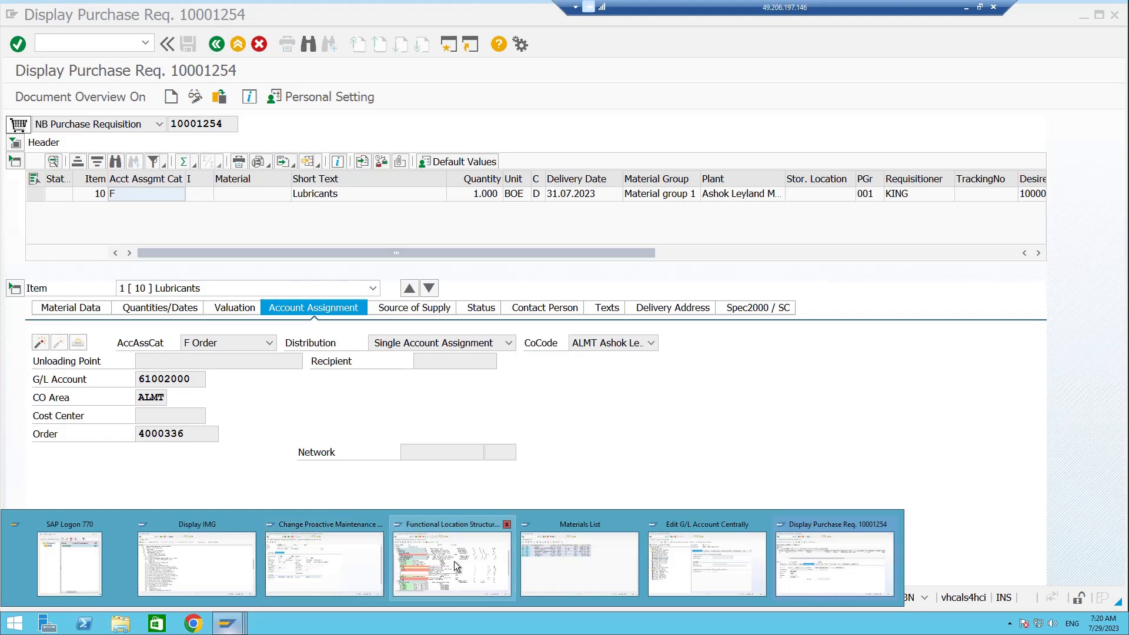
Step: Save maintenance order 4000336 from its component detail screen
mouse_move(595, 555)
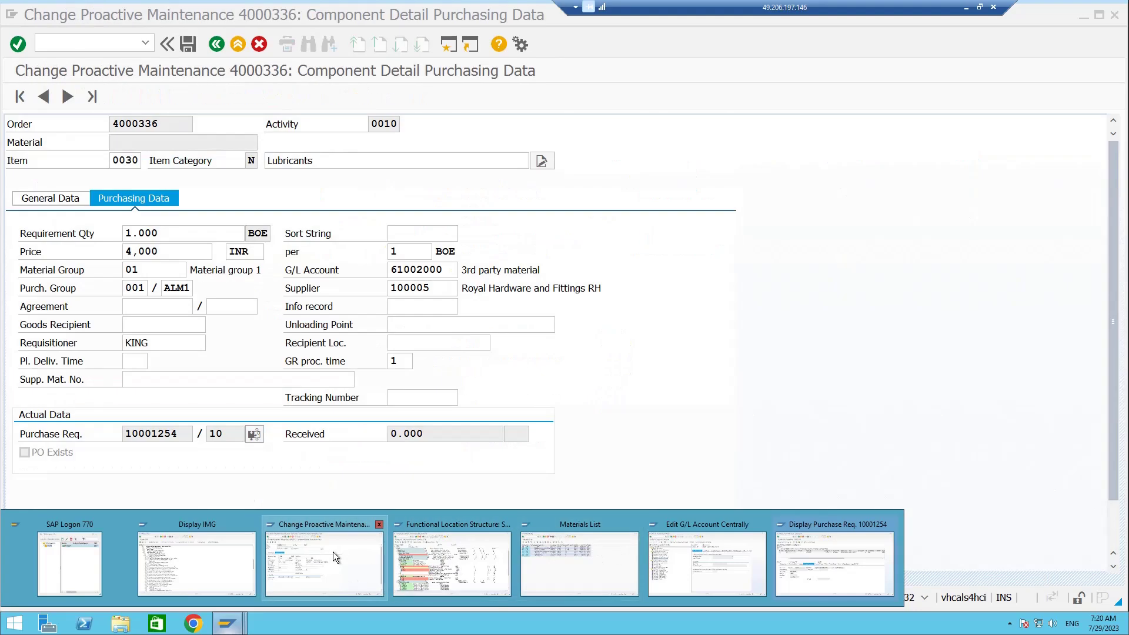
click(332, 551)
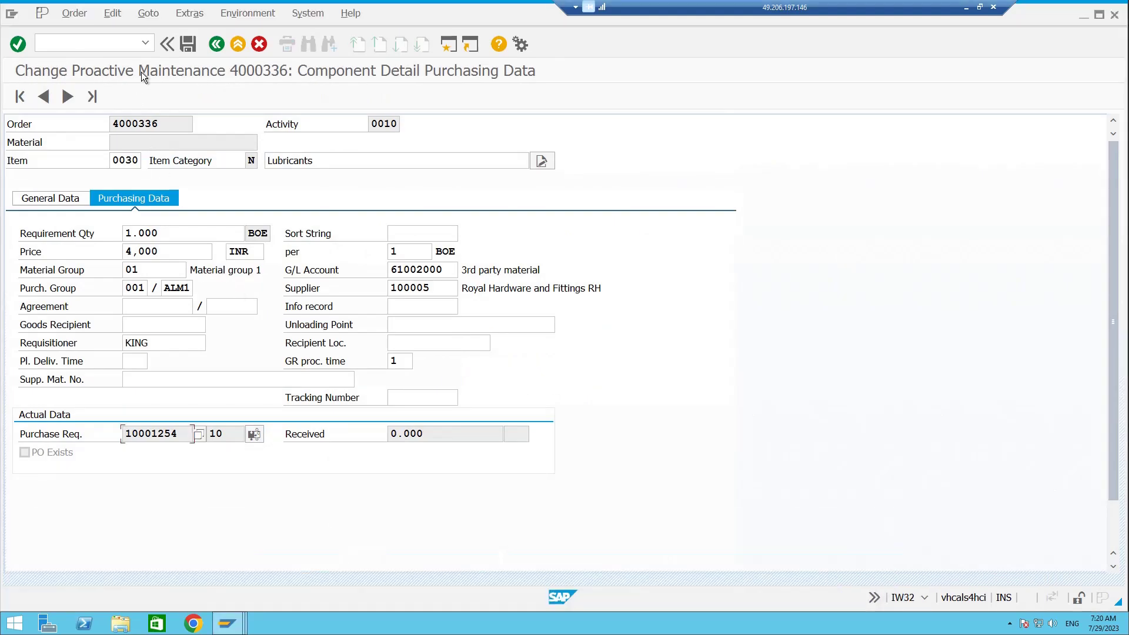
drag(160, 124, 110, 124)
click(186, 50)
Step: Start /NMIGO, landing on Goods Receipt Purchase Order with movement type 101
click(112, 41)
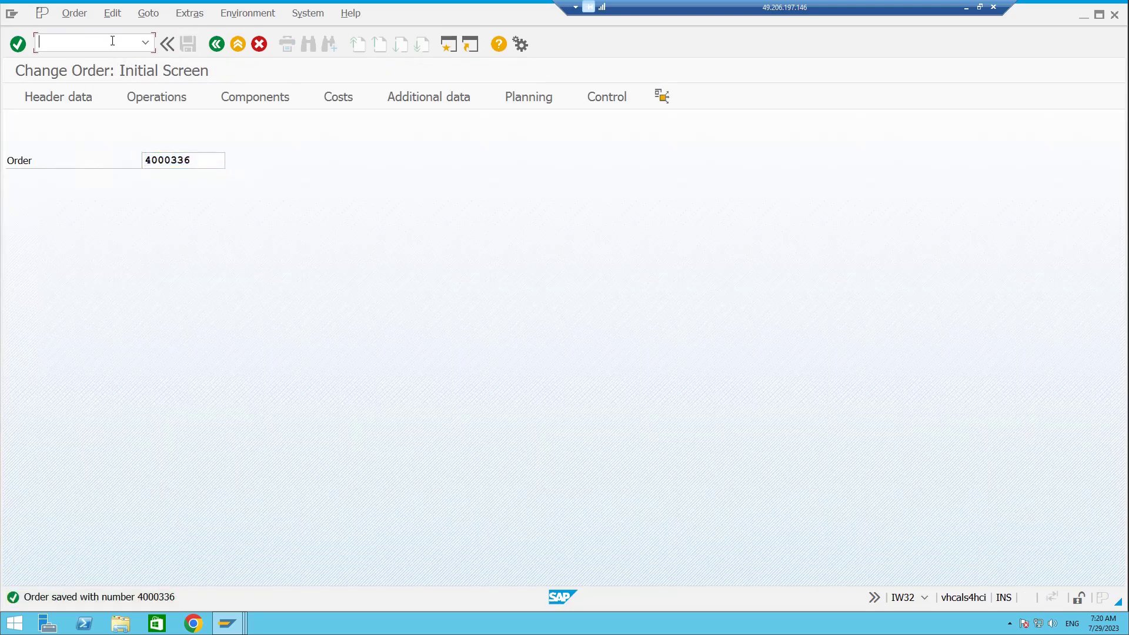
text(/NMIGO)
key(Return)
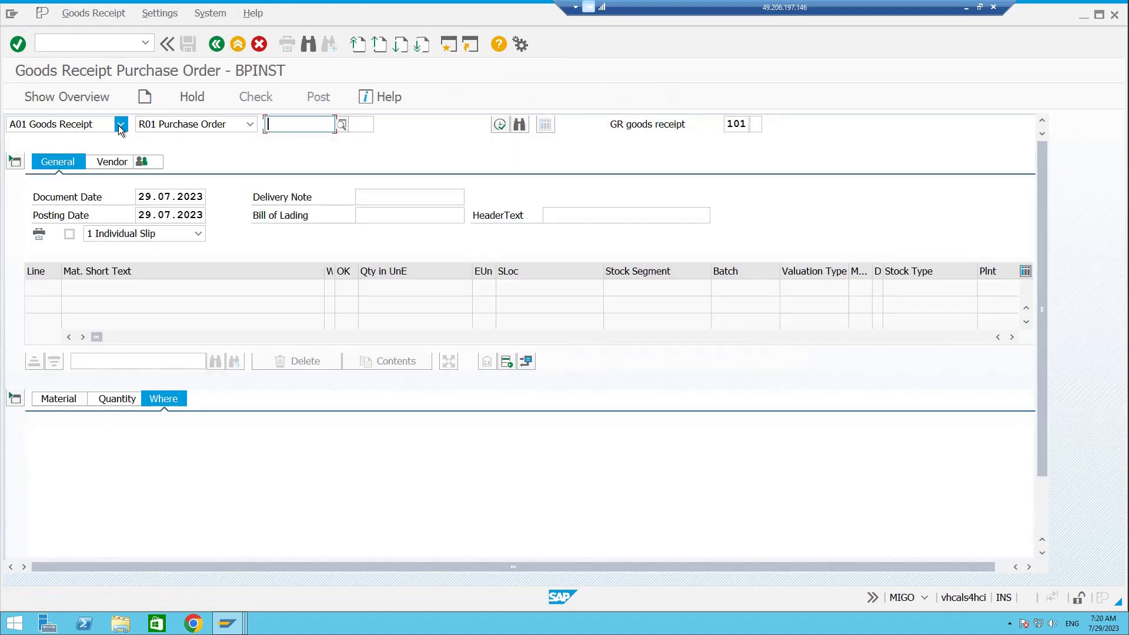
Step: Load order 4000336's components for a goods issue (A07) in MIGO
click(120, 126)
click(65, 154)
text(4000336)
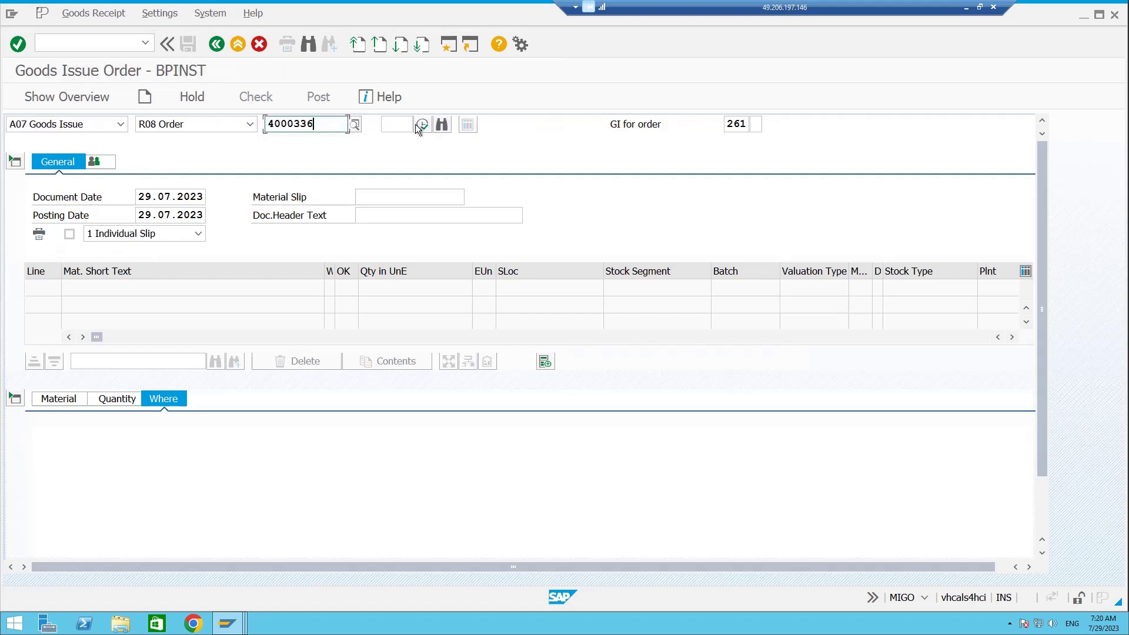
click(417, 124)
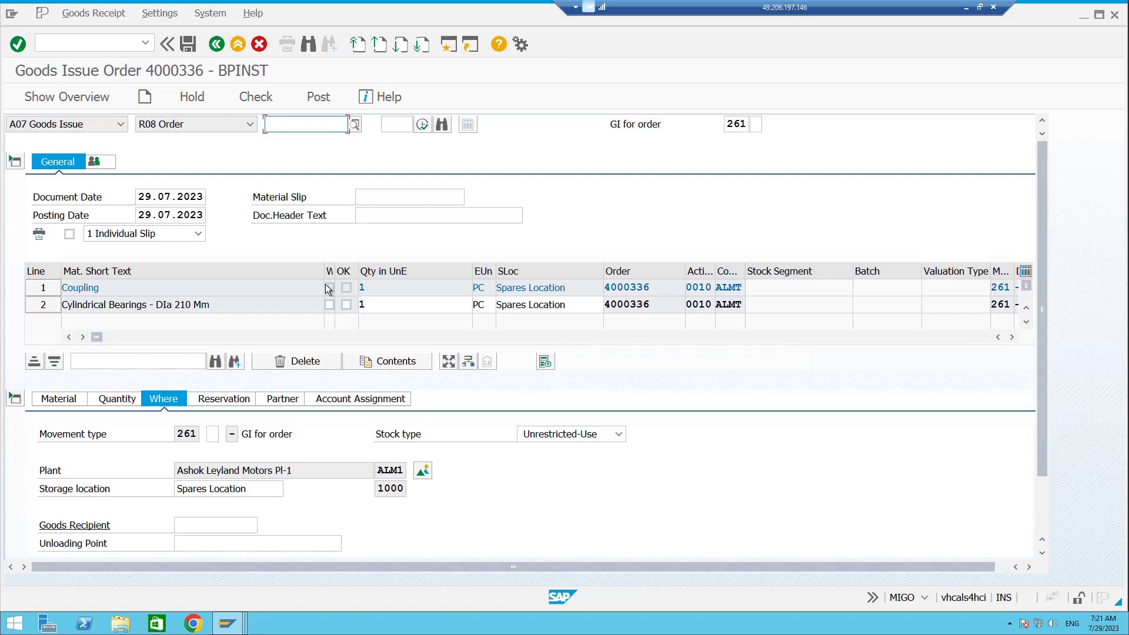
Step: Mark the bearing items OK and check, which fails on material 2298's 1 PC deficit
click(346, 304)
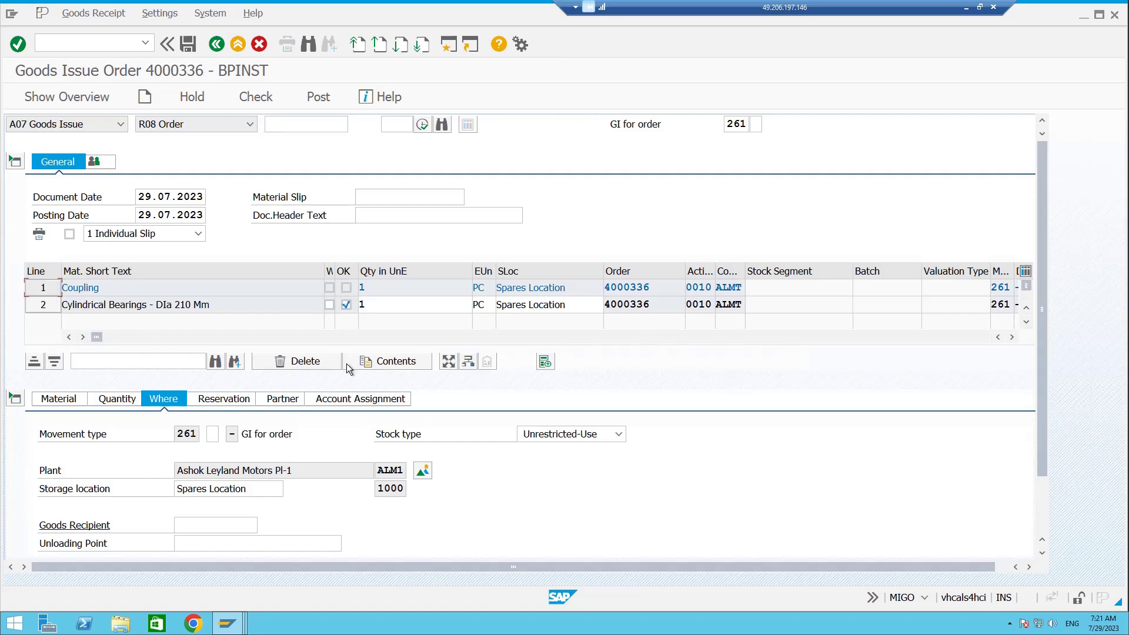
scroll(344, 300, down, 1)
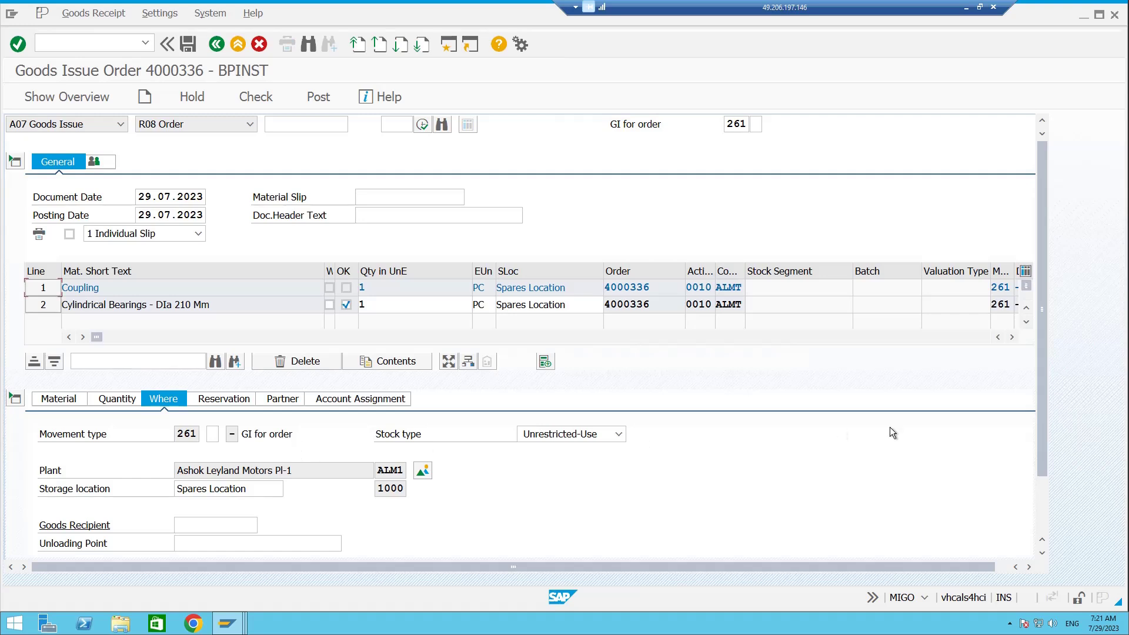
scroll(1041, 517, down, 2)
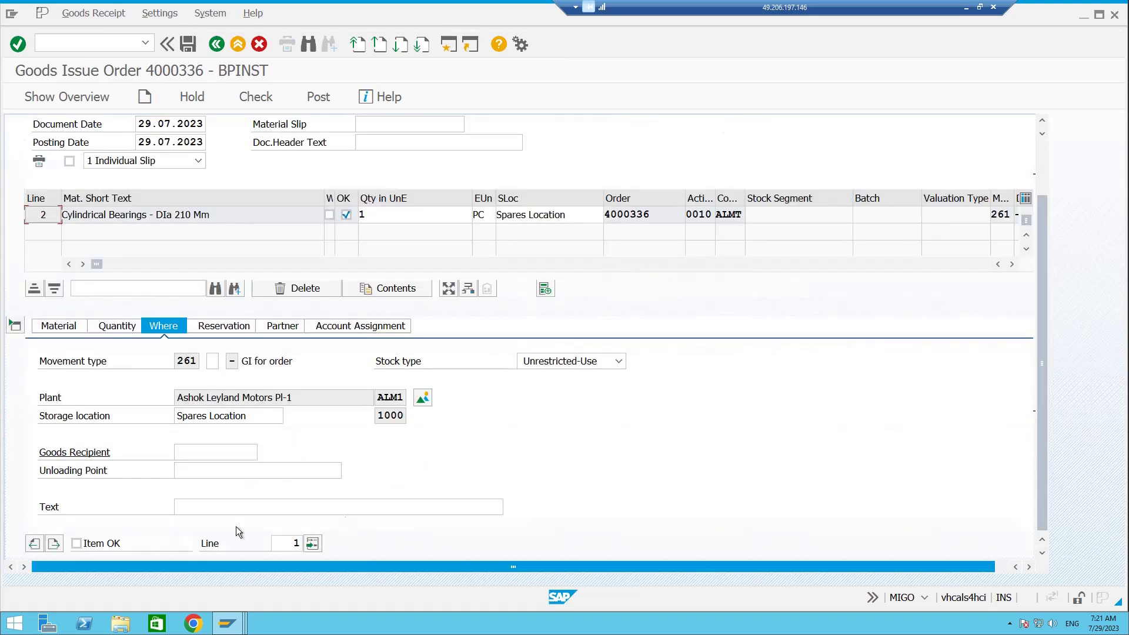
click(97, 546)
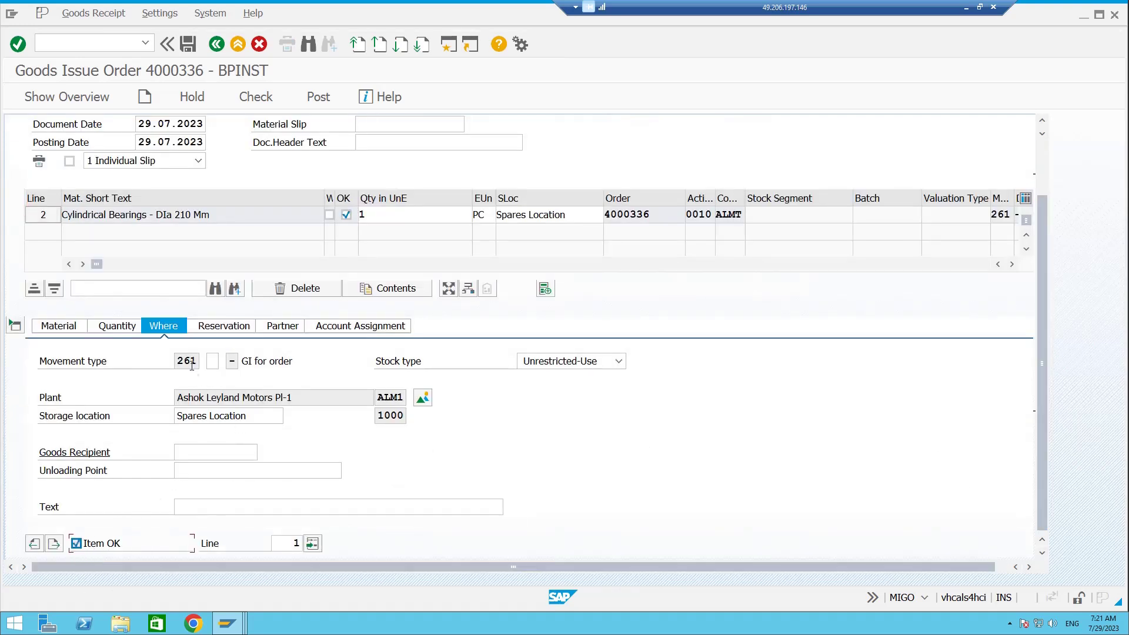
click(124, 328)
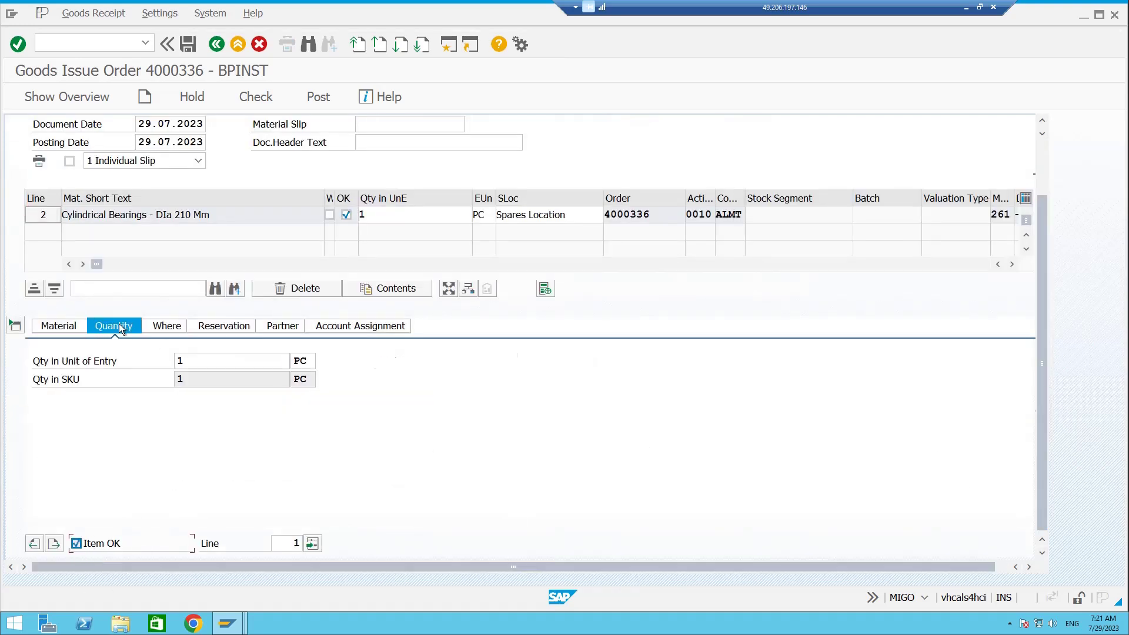
click(165, 330)
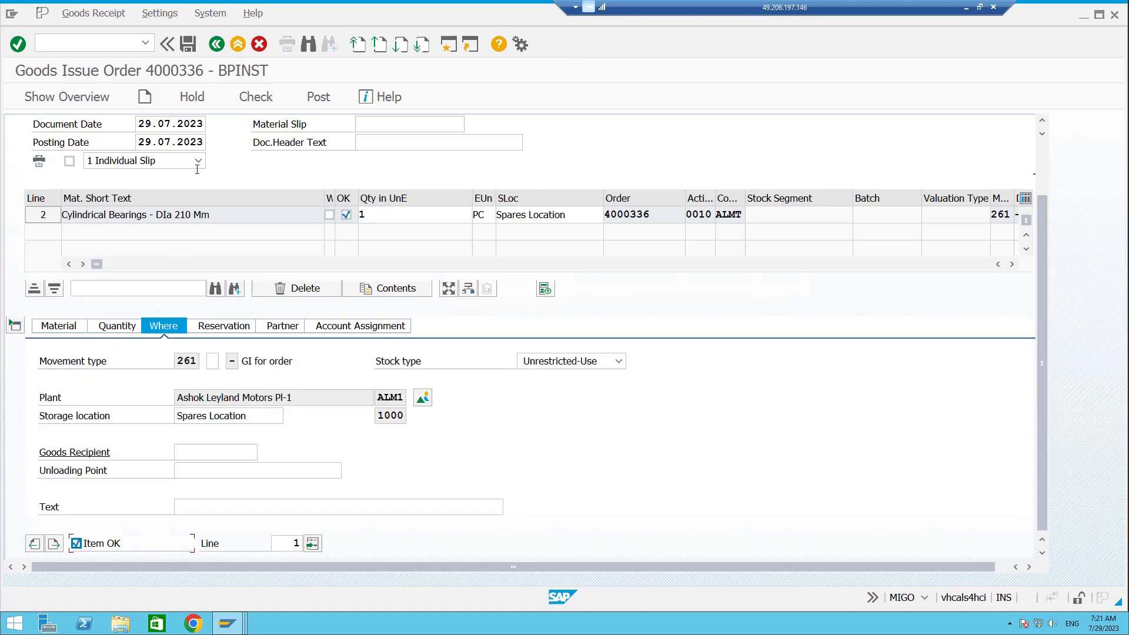
click(266, 96)
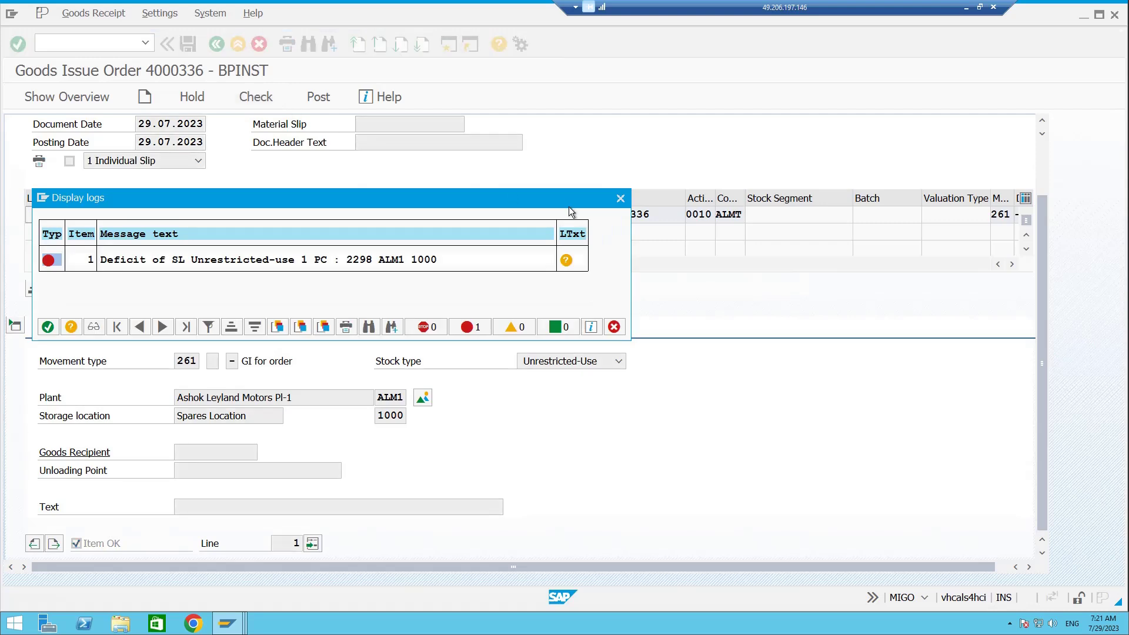
click(619, 200)
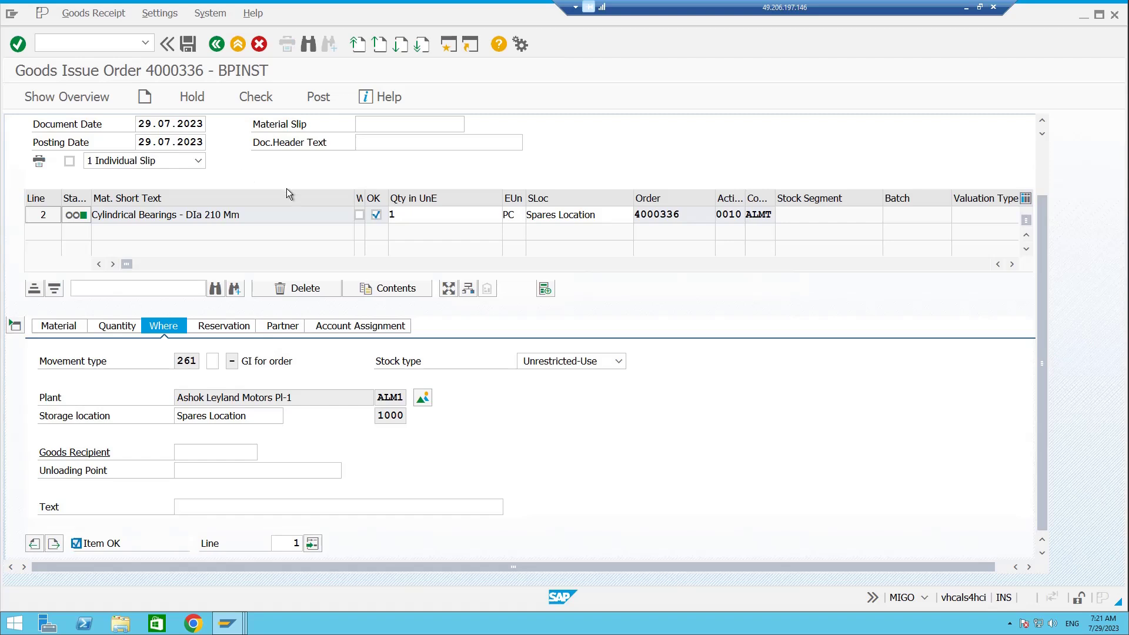
Step: Restart MIGO with /nmigo for an empty Goods Issue Order screen
scroll(287, 188, up, 2)
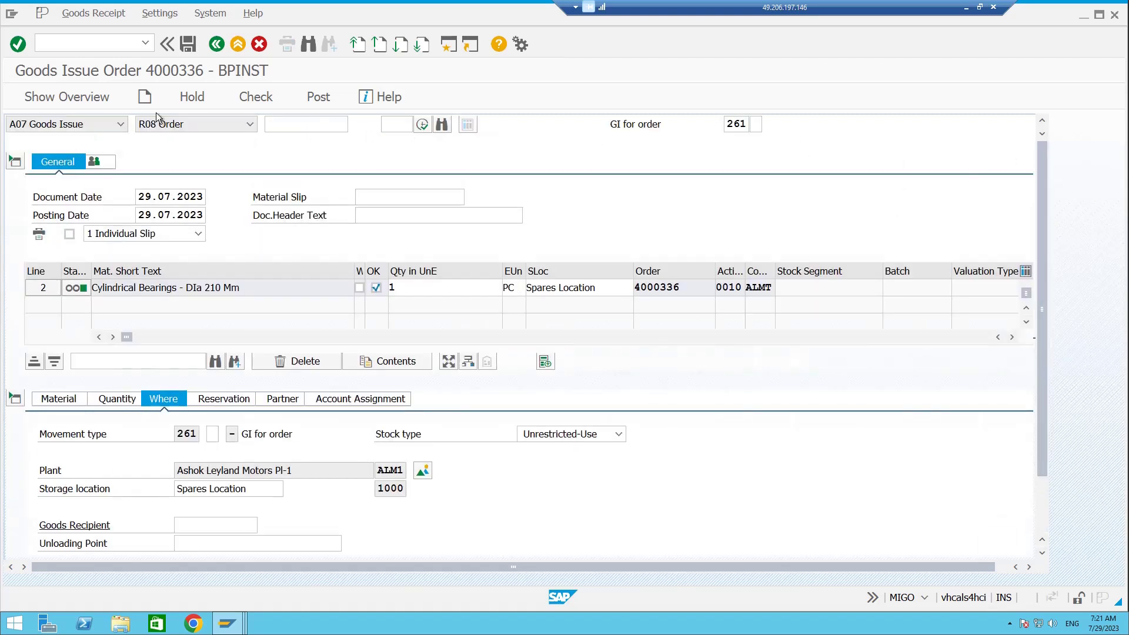
click(69, 47)
text(/nmigo)
key(Return)
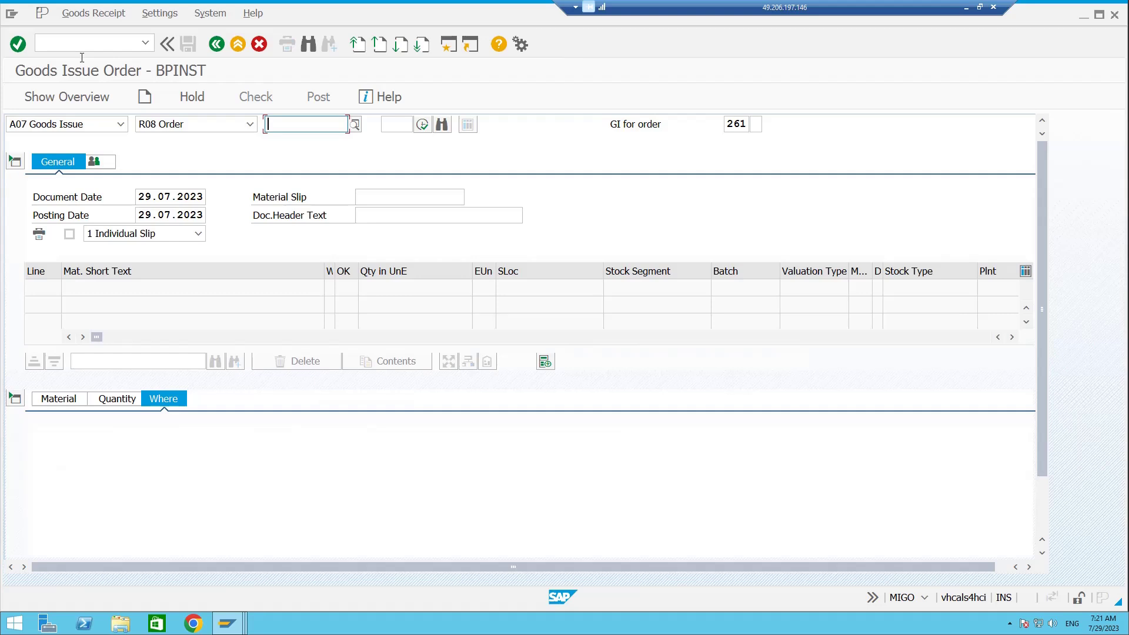
click(121, 124)
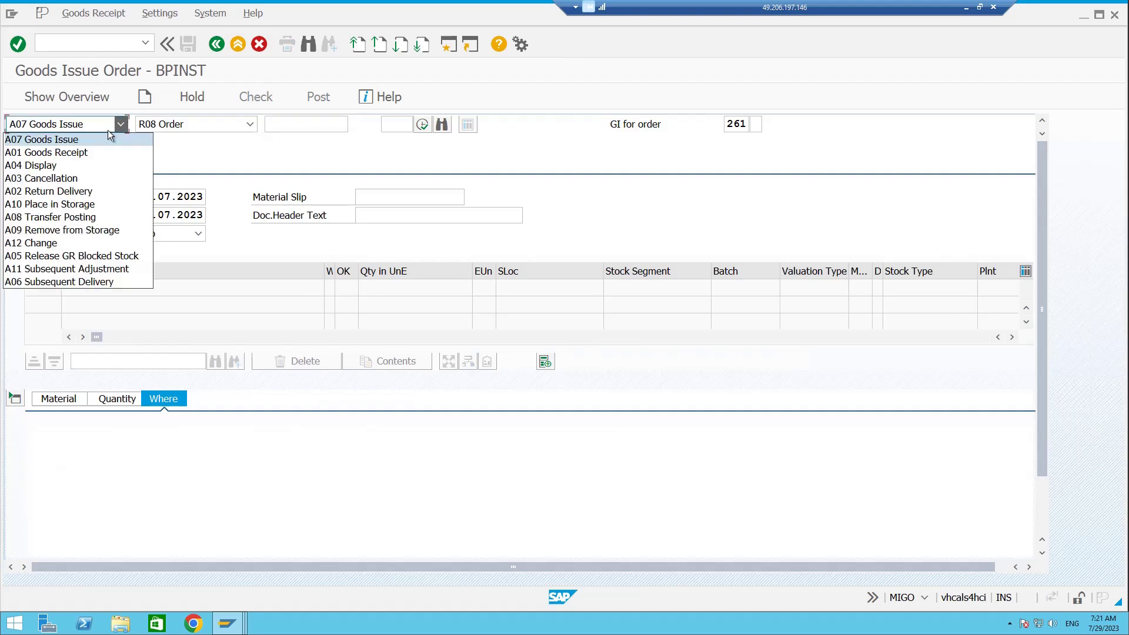
Step: Switch MIGO to Goods Receipt with reference type Other
click(82, 157)
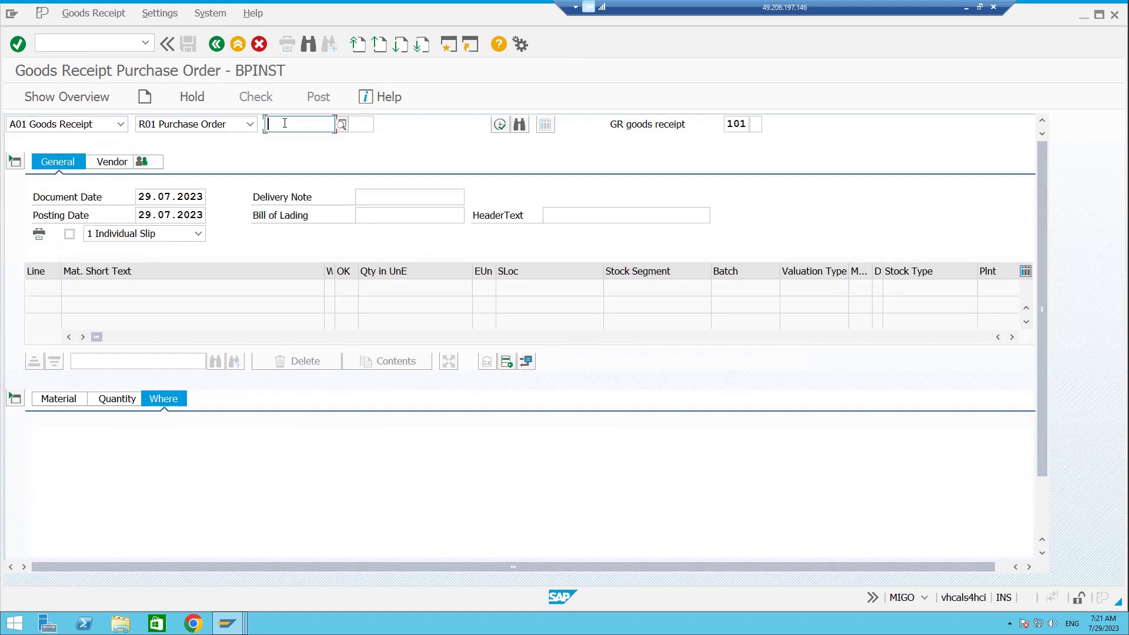
click(250, 123)
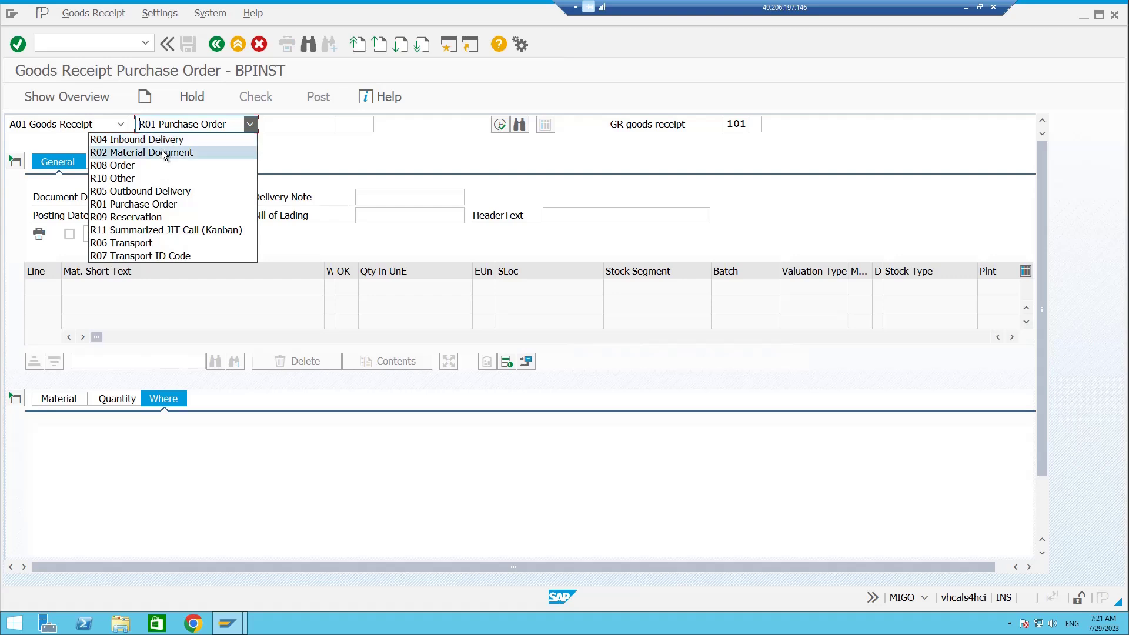
click(126, 179)
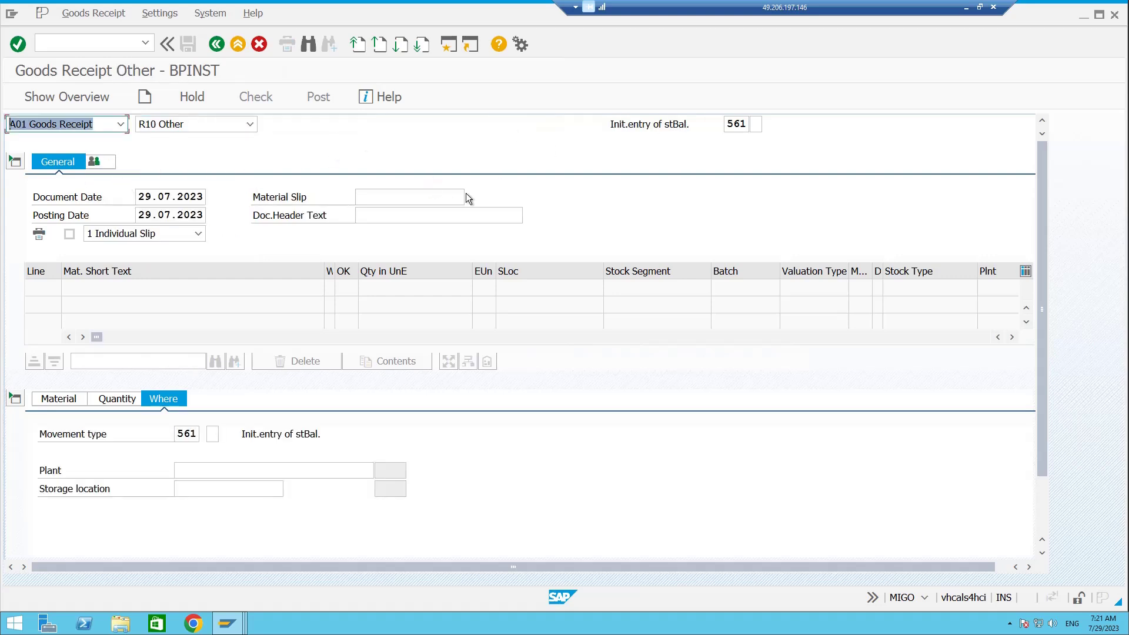
Step: Enter material 2298 (Coupling) for item 1 and note movement type 561
click(58, 398)
click(170, 433)
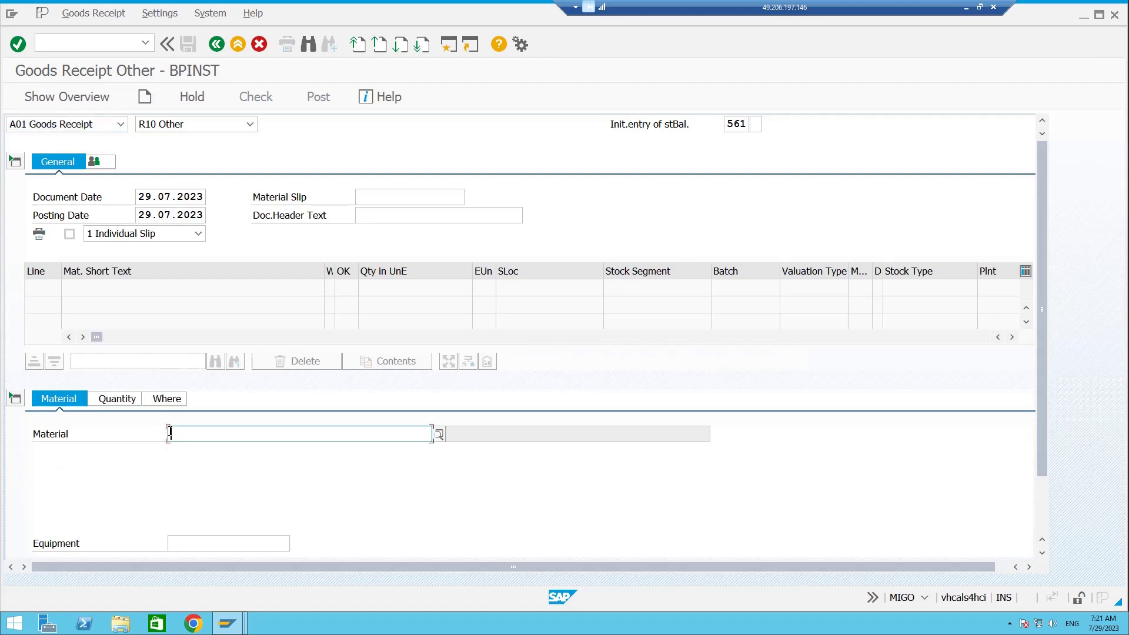
text(2298)
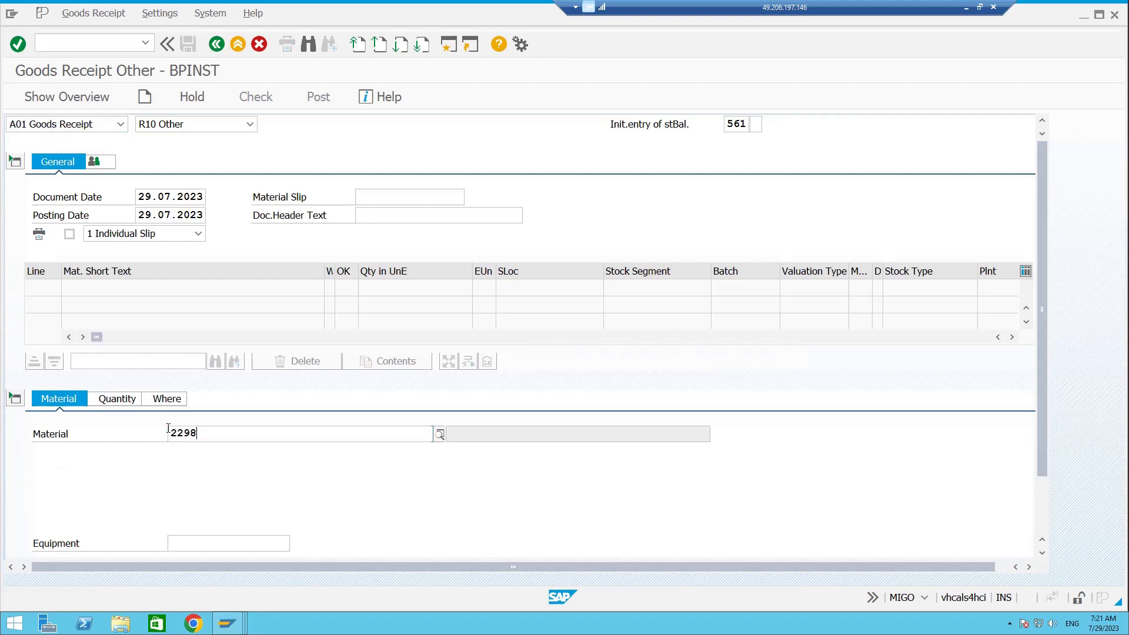
key(Return)
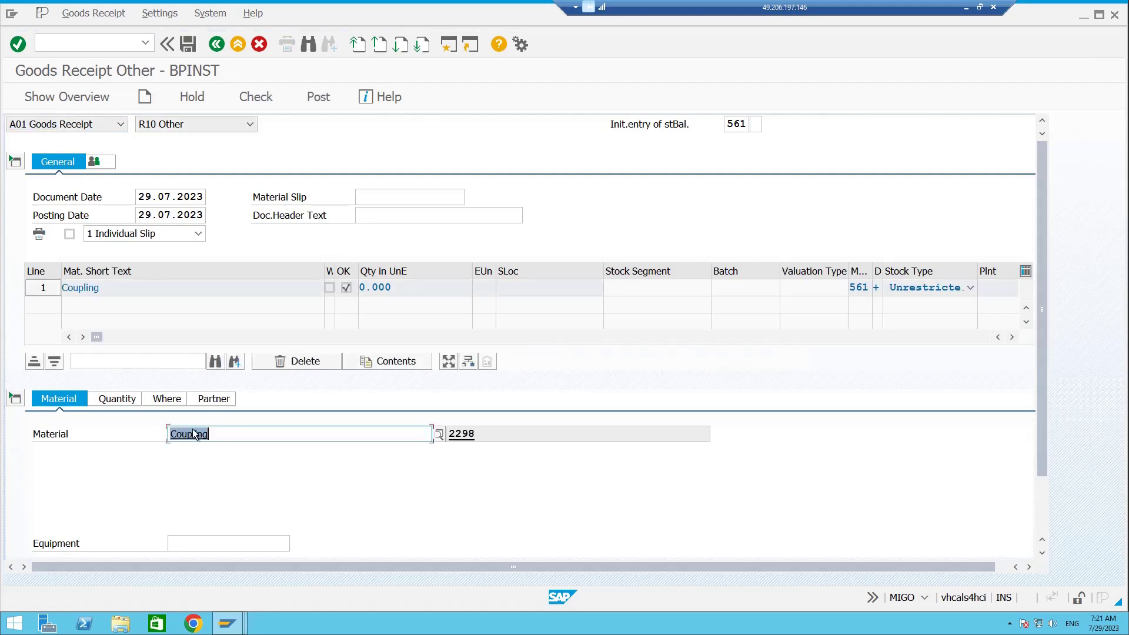
click(729, 124)
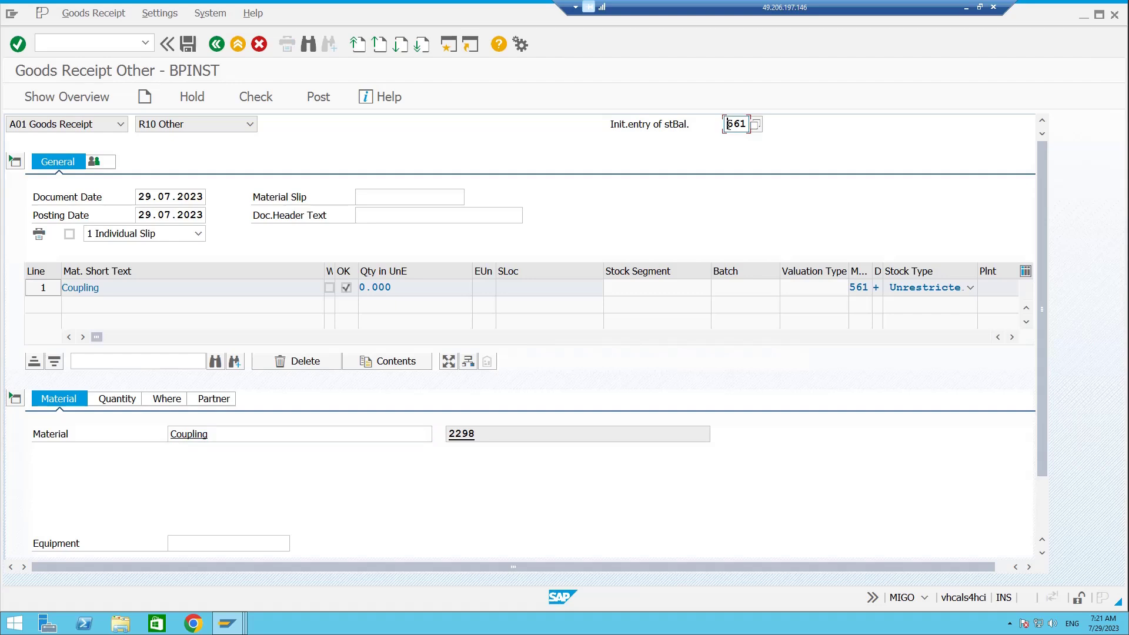
drag(747, 123, 724, 123)
Step: Give the item quantity 10 EA, plant ALM1 and storage location 1000
click(116, 398)
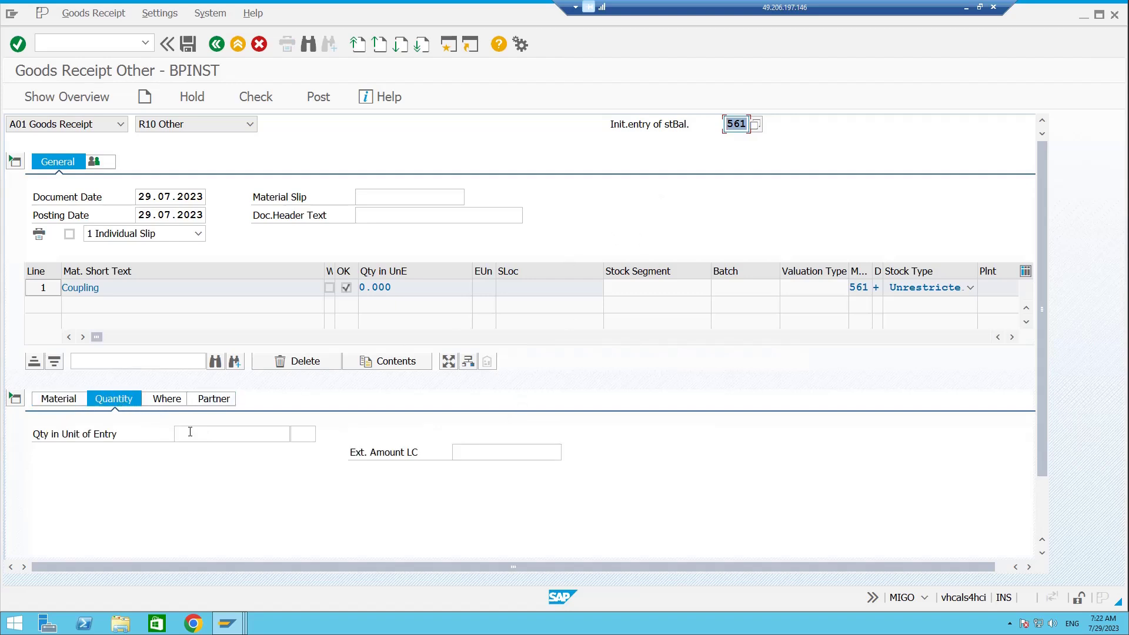
click(190, 432)
text(10)
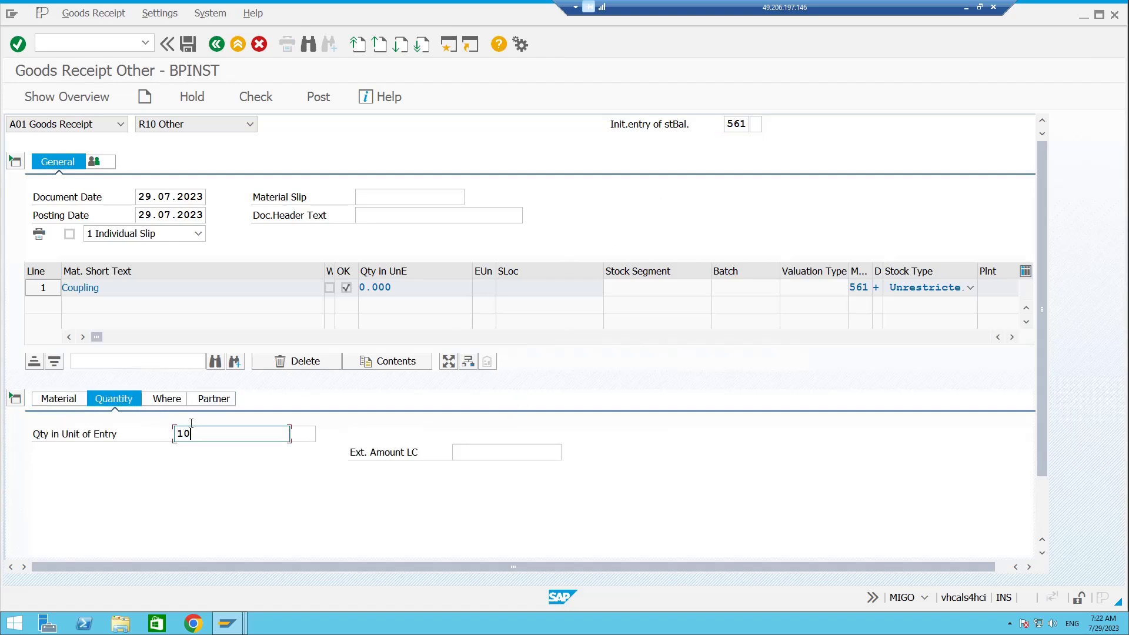
click(304, 434)
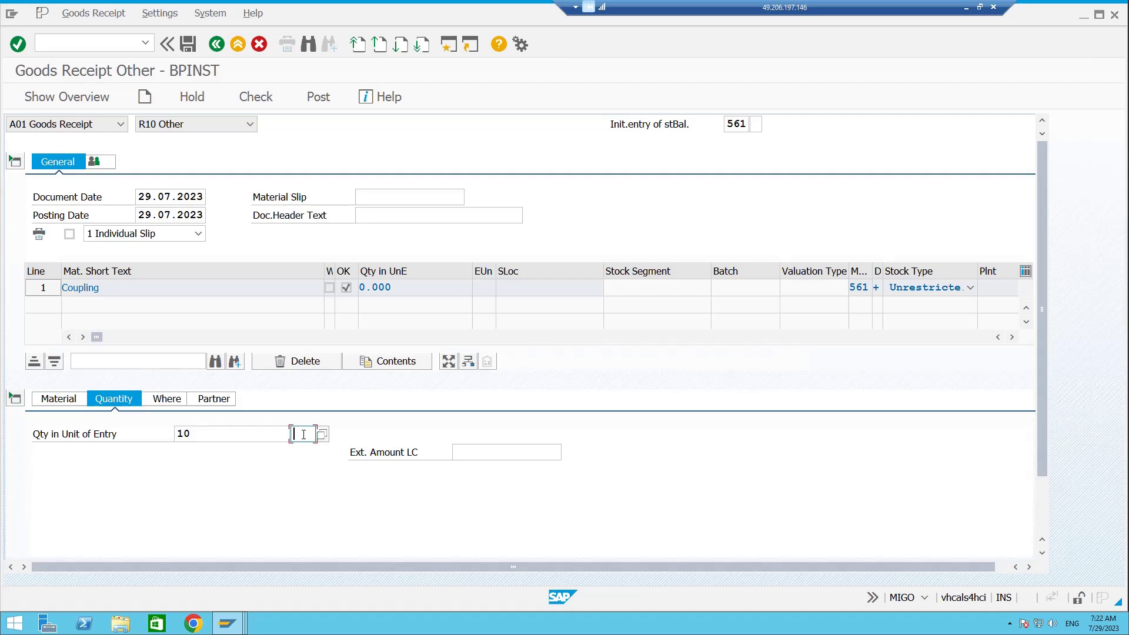
click(148, 398)
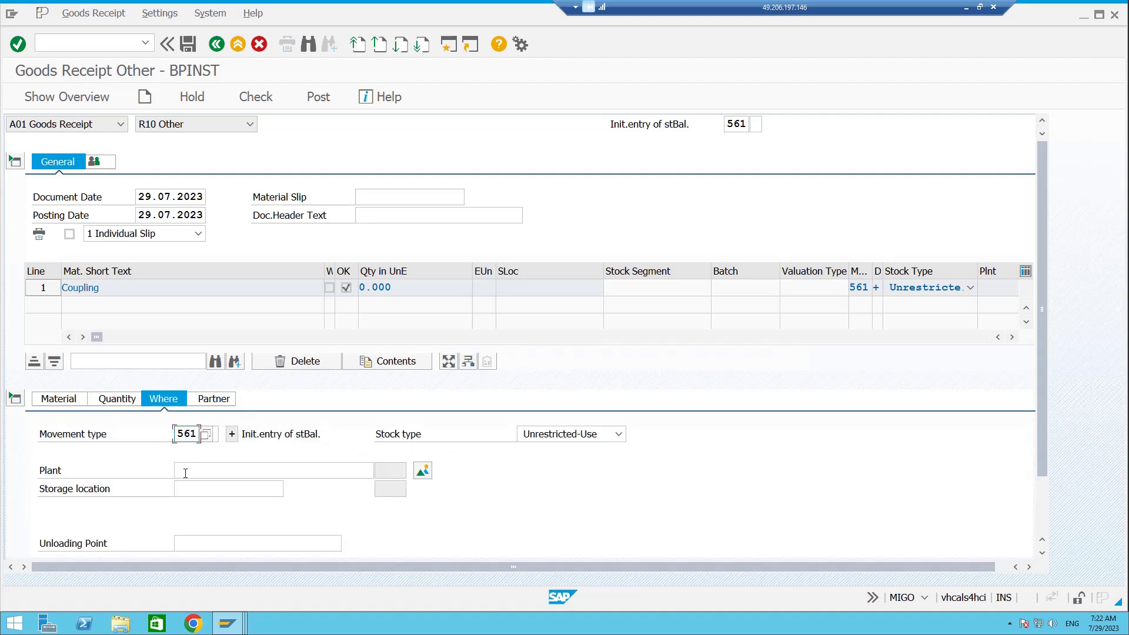
click(185, 474)
text(ALM1)
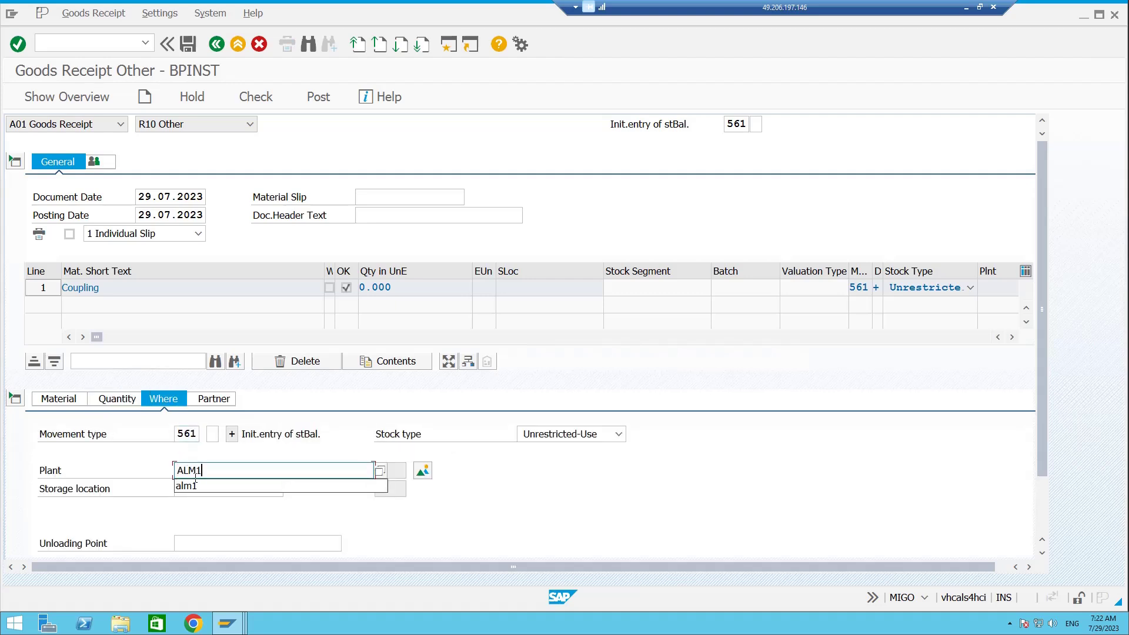
click(176, 488)
text(1000)
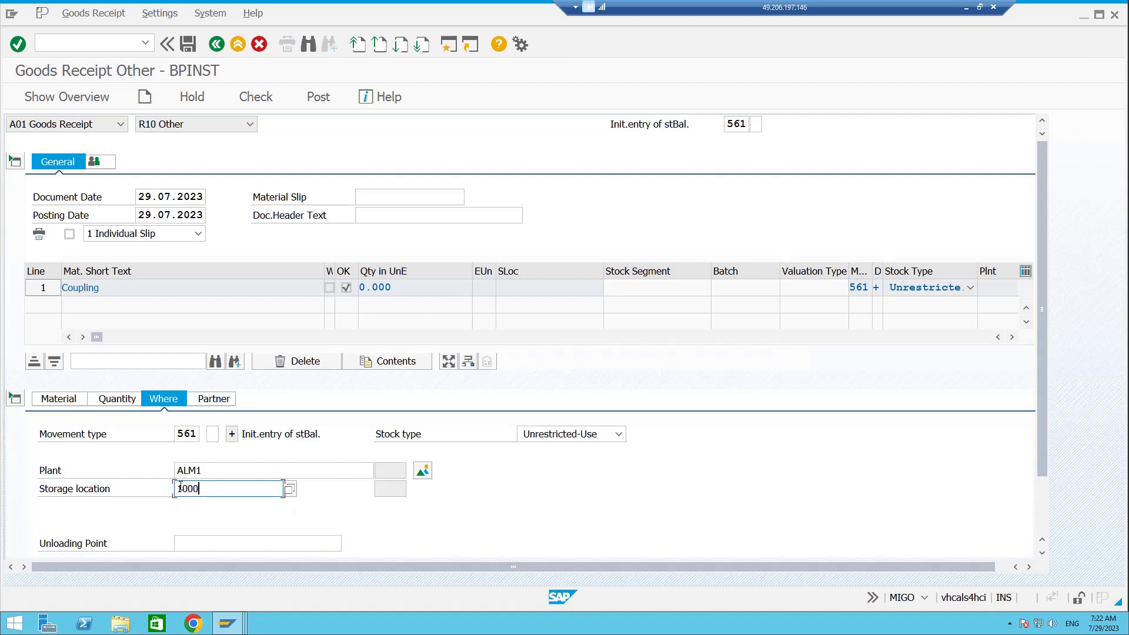
key(Return)
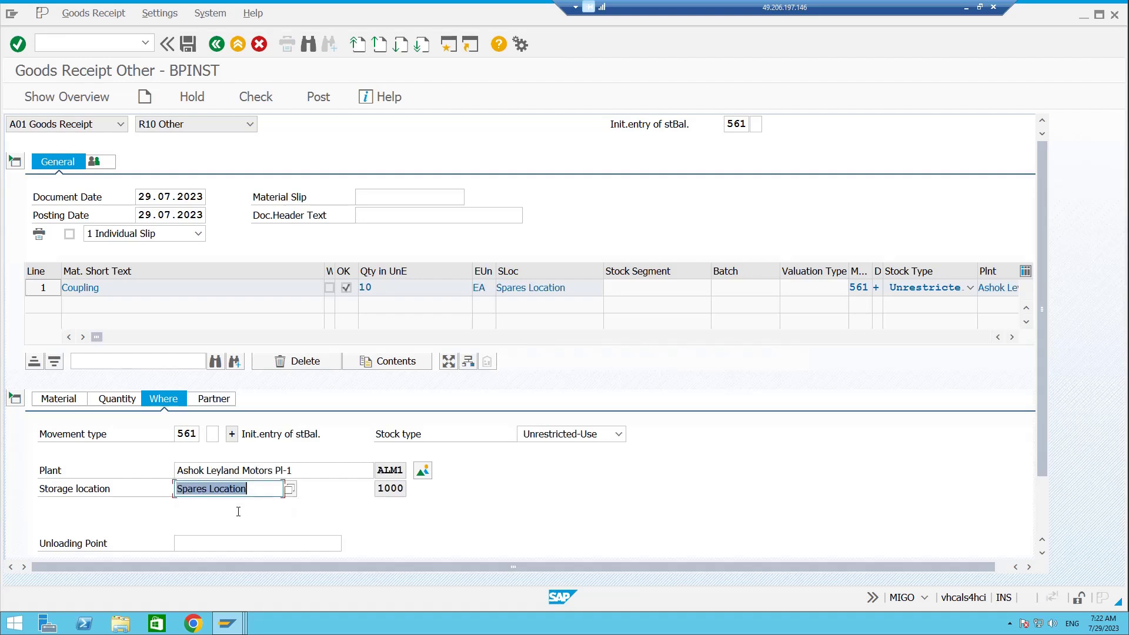
scroll(259, 435, down, 3)
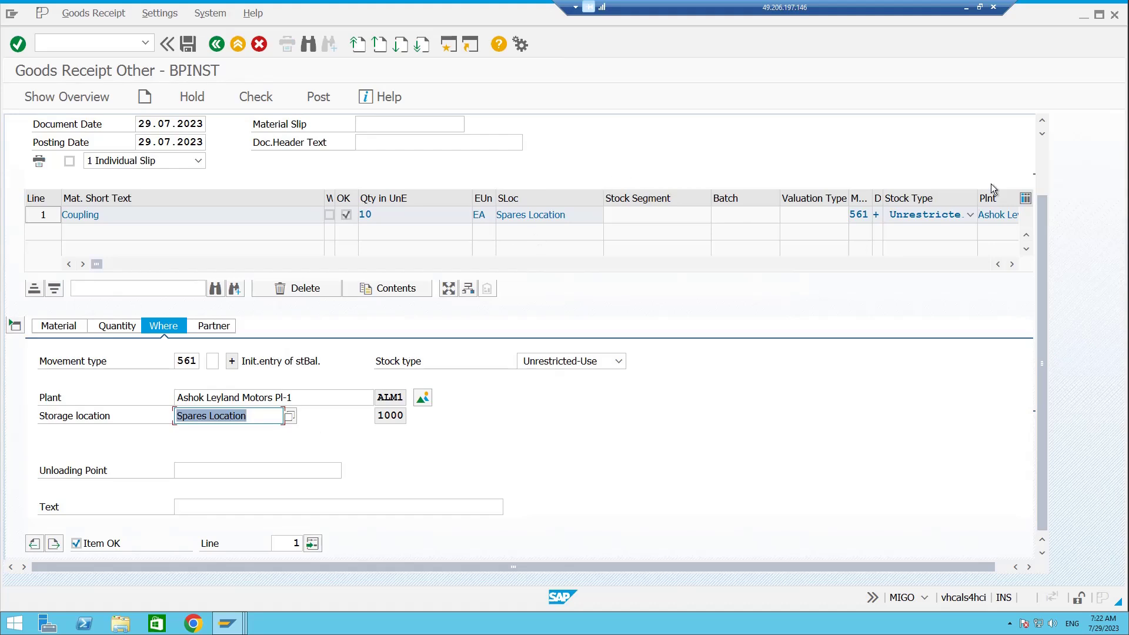
click(1042, 146)
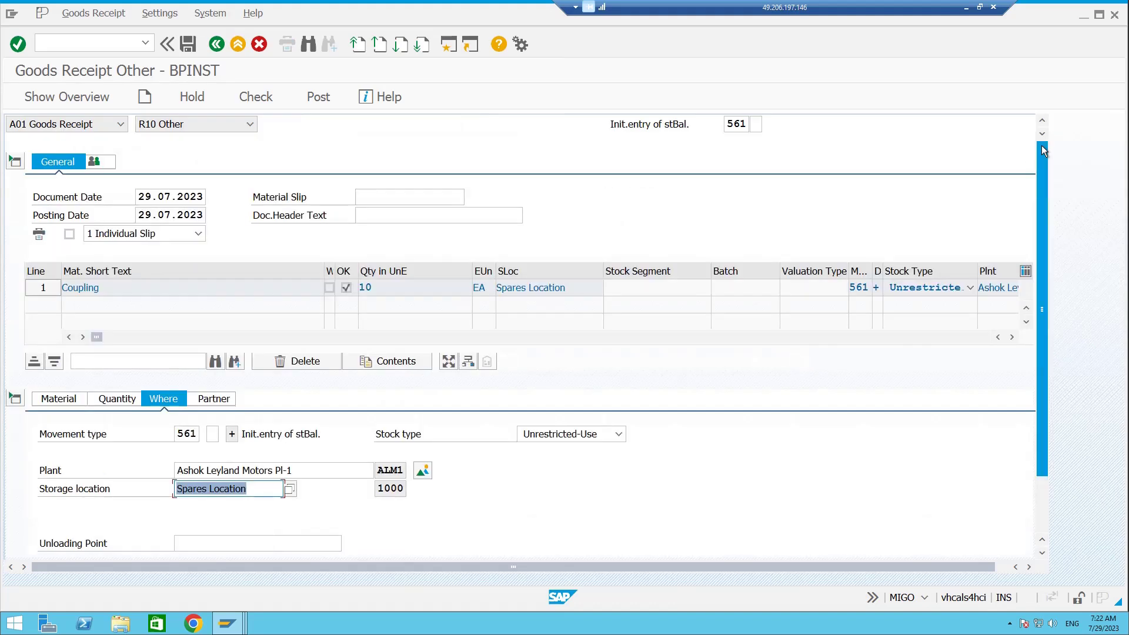
click(743, 127)
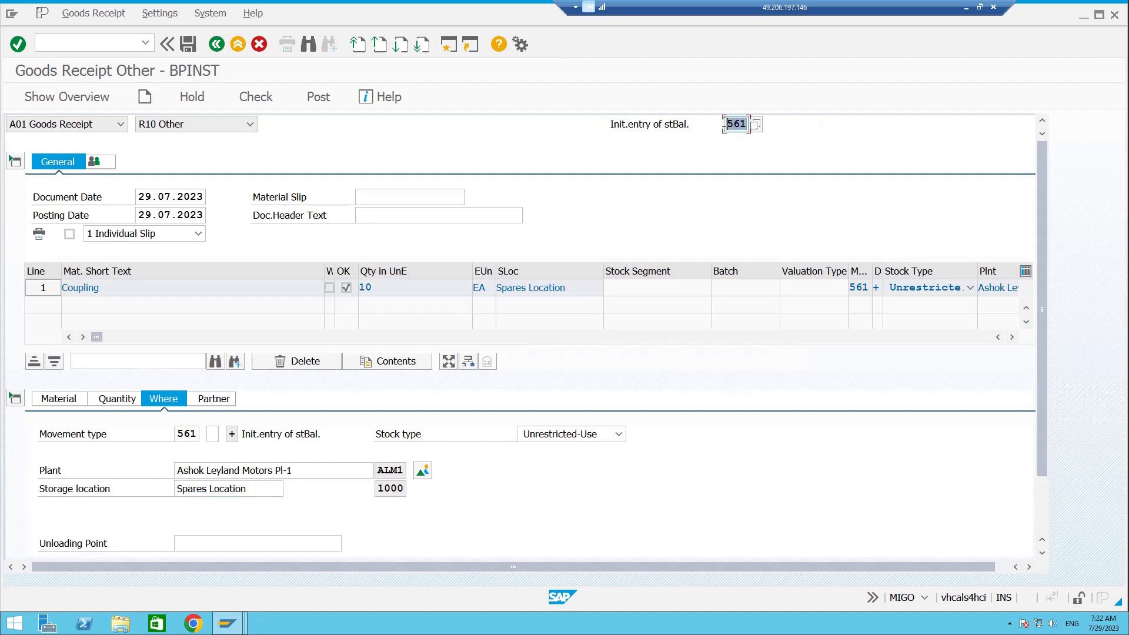
click(82, 41)
Step: Via OBY6 and OBYC, open the BSX account assignments for chart of accounts YCOA
text(/OOBY6)
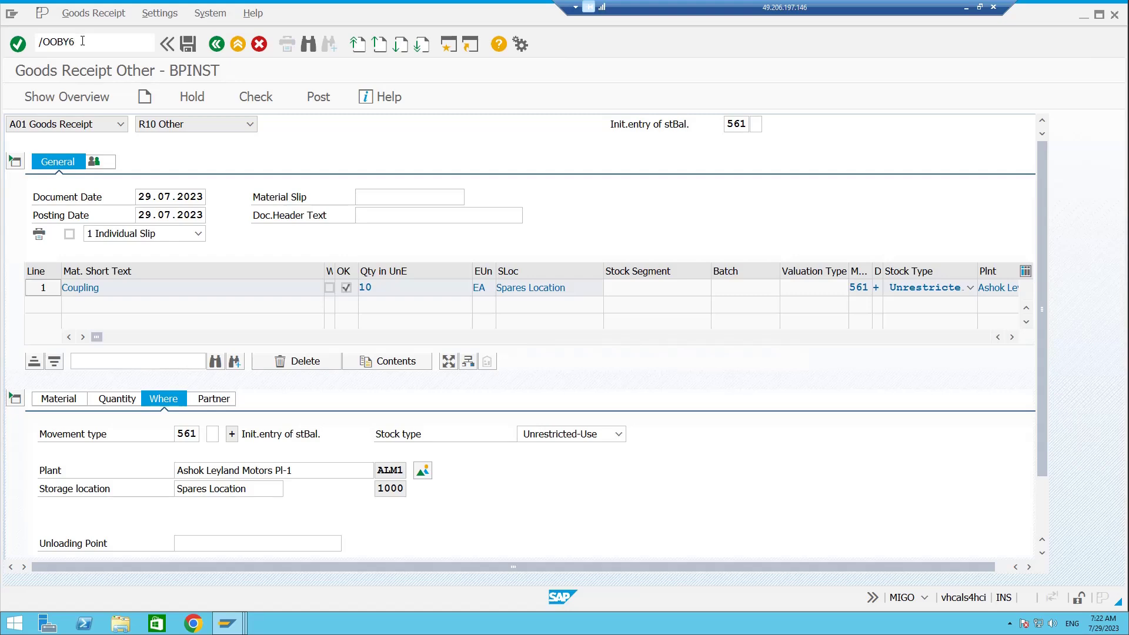
key(Return)
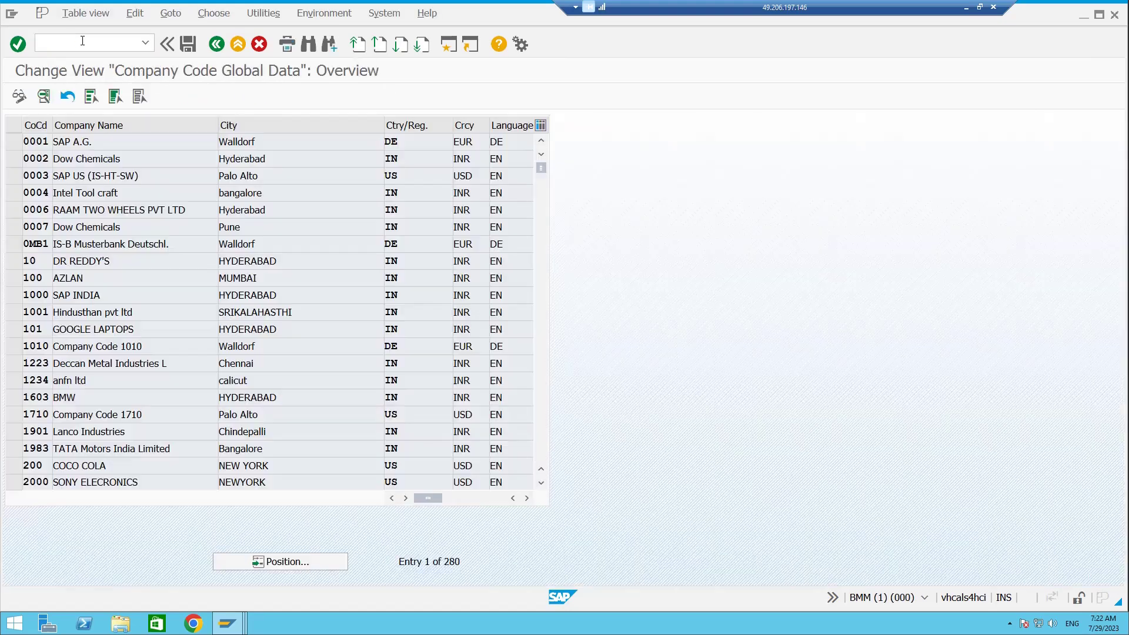
click(116, 38)
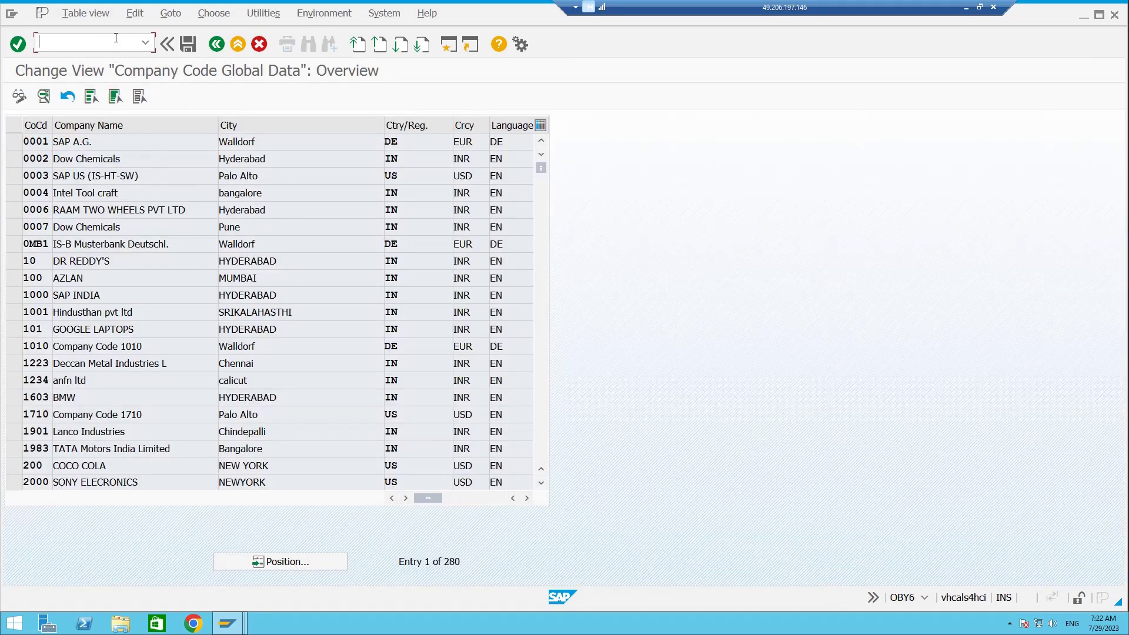
text(/NOBYC)
key(Return)
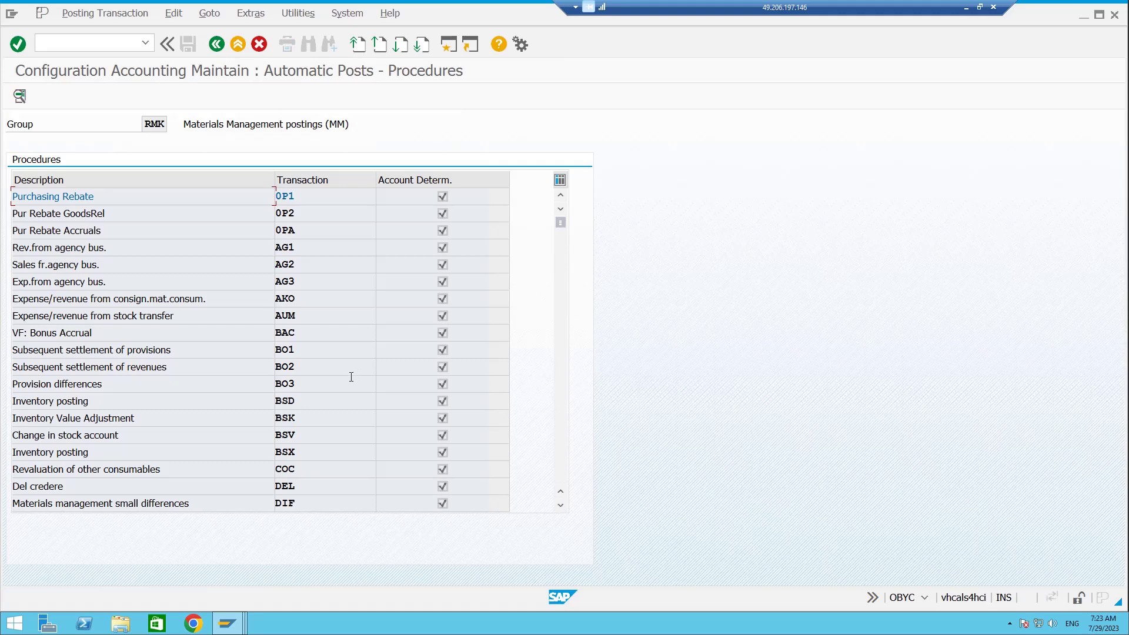
double_click(313, 452)
text(YCOA)
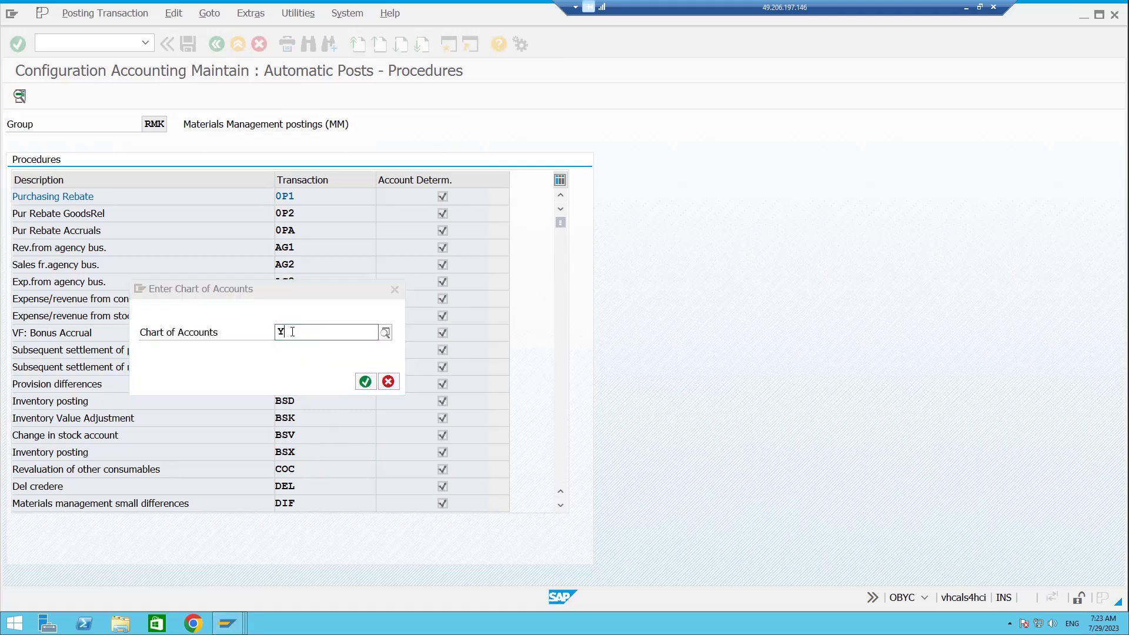
key(Return)
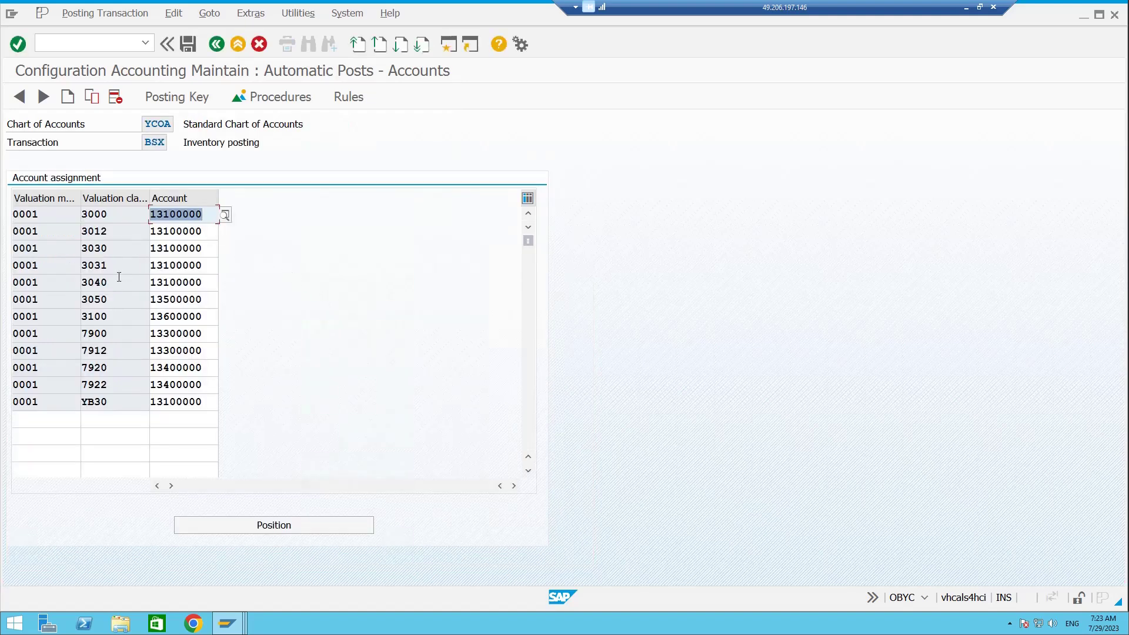
Step: Widen the columns and inspect the row mapping valuation class 3040 to account 13100000
drag(117, 282, 84, 283)
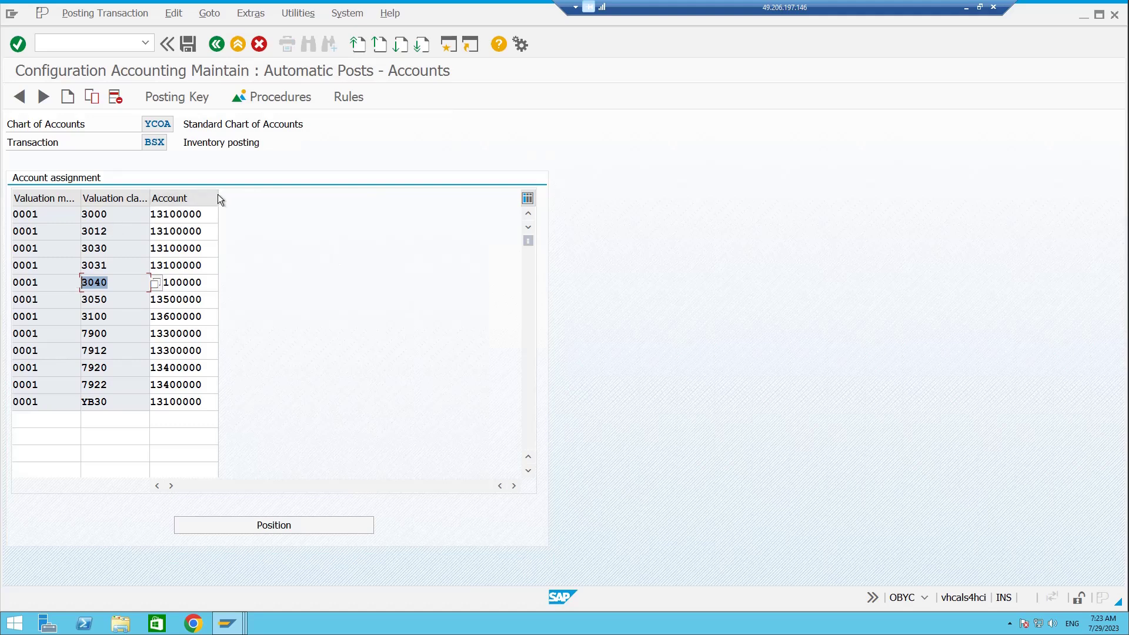
drag(218, 198, 335, 202)
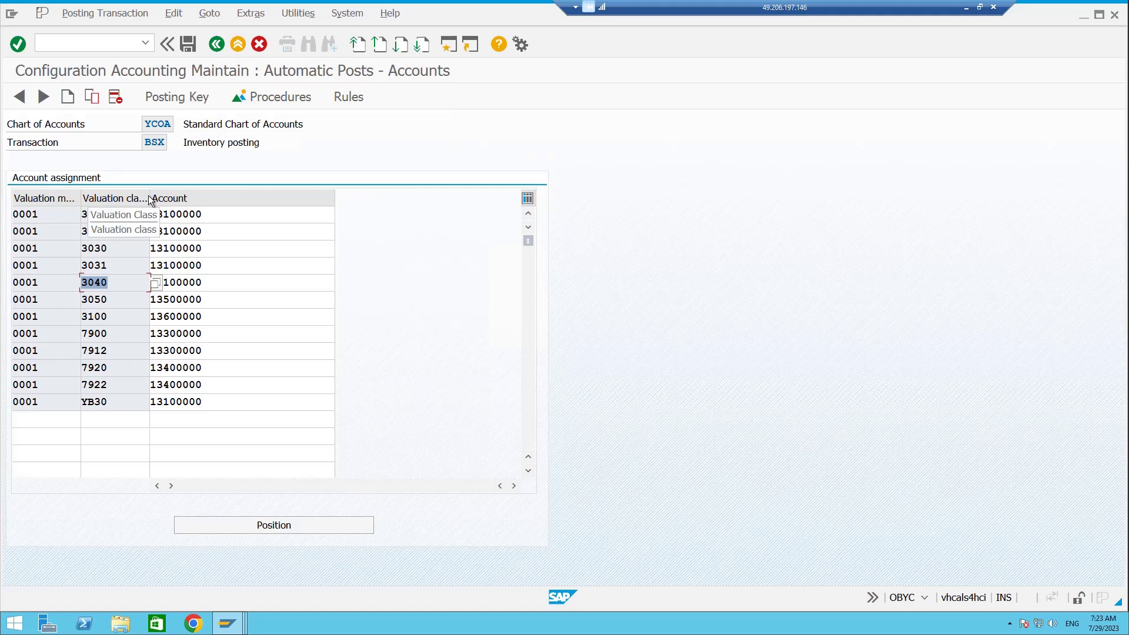
drag(149, 195, 233, 204)
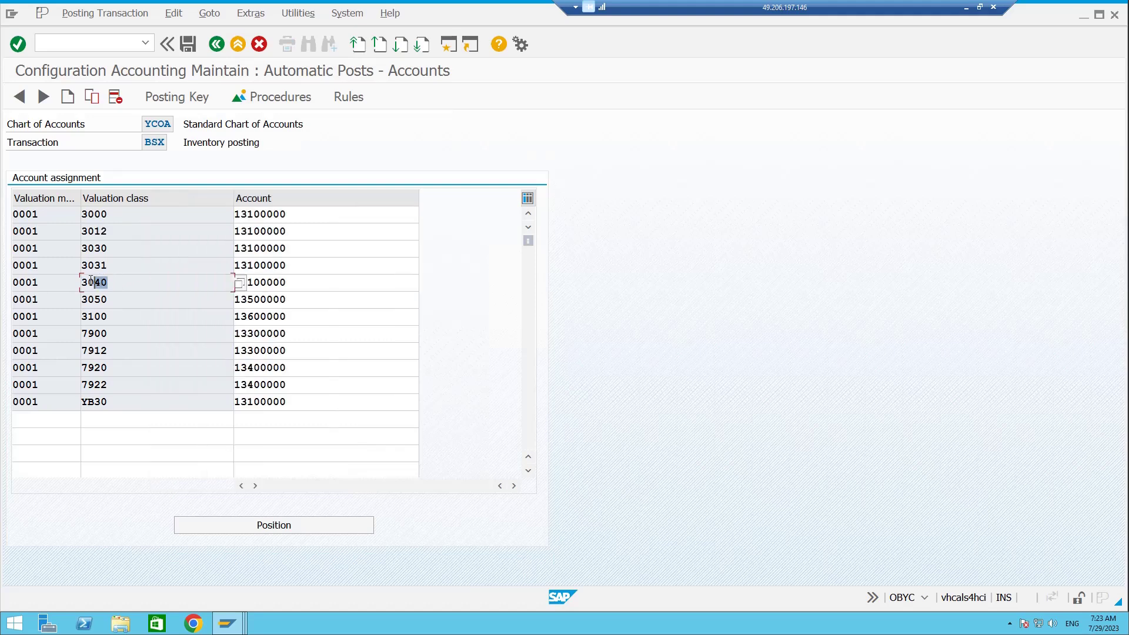
click(336, 281)
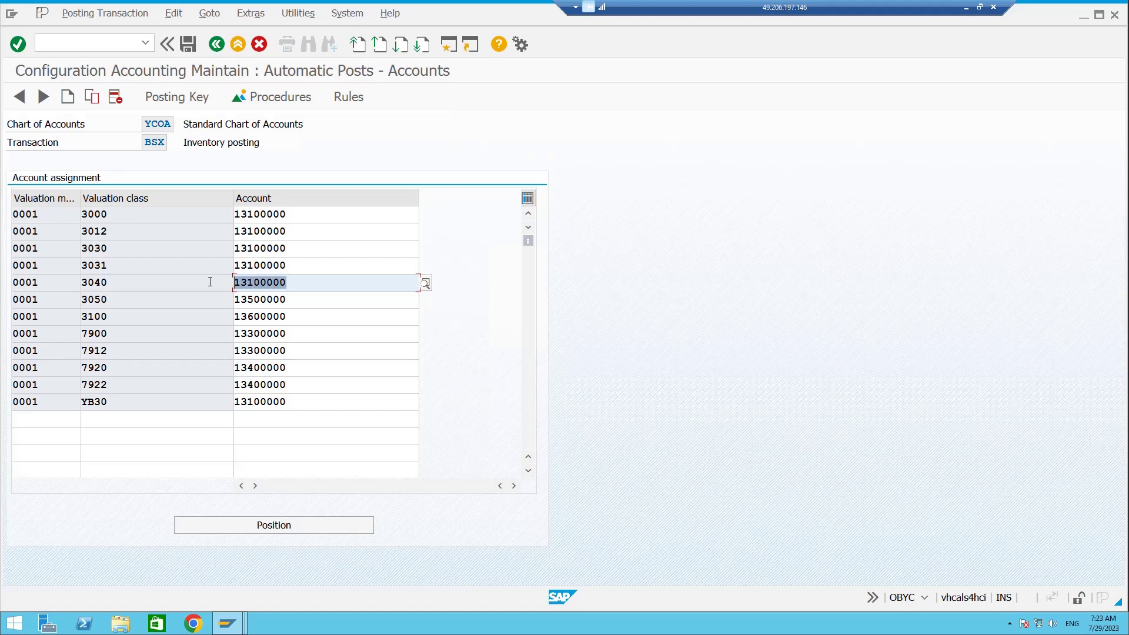
drag(299, 282, 236, 282)
click(112, 282)
drag(39, 286, 13, 286)
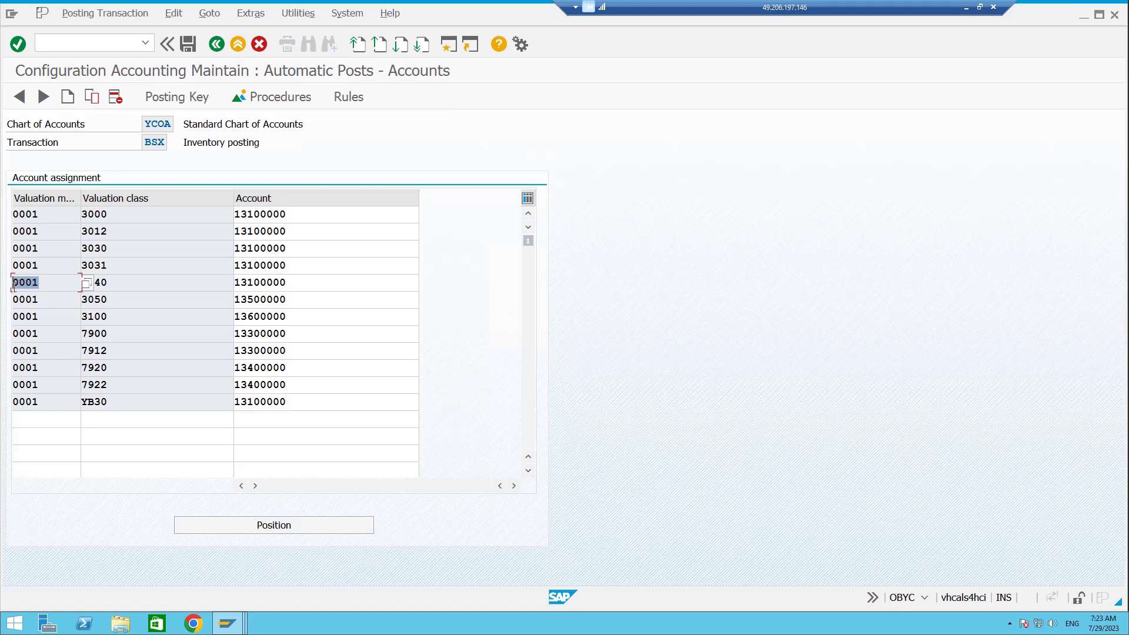
click(94, 39)
Step: In OMWD, locate valuation area ALM1 and confirm its valuation grouping code 0001
text(/OOMWD)
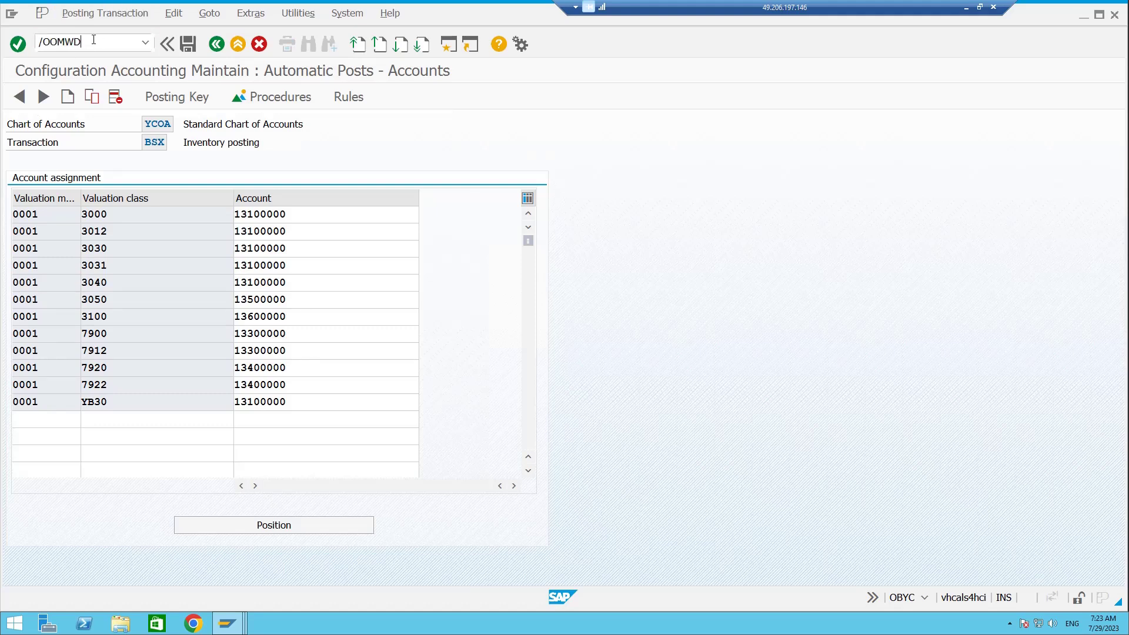
key(Return)
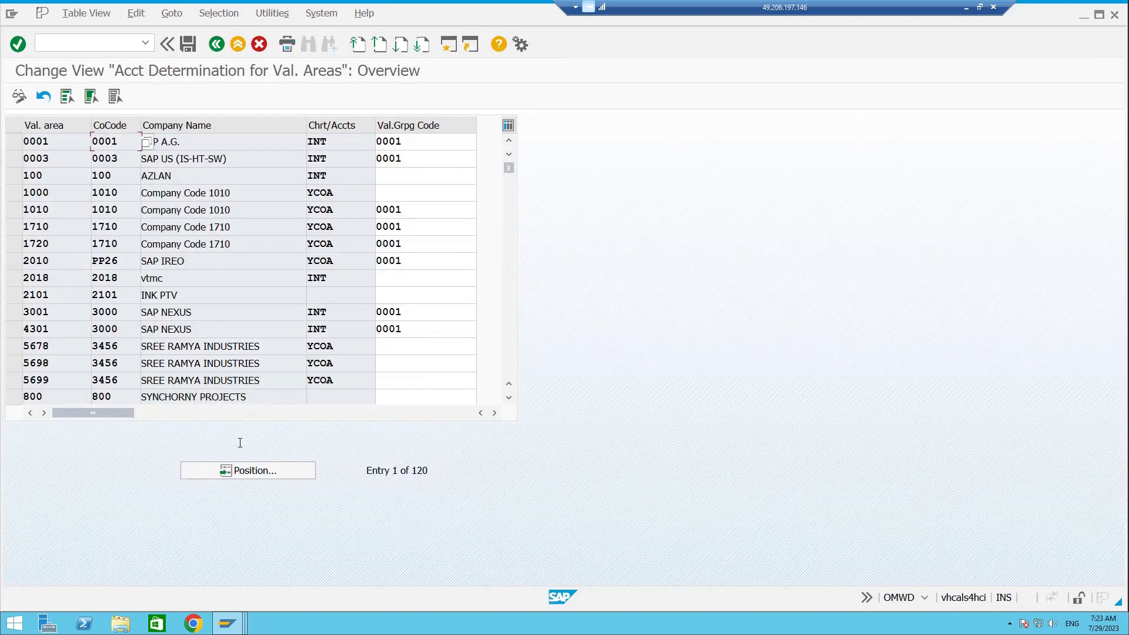
click(252, 471)
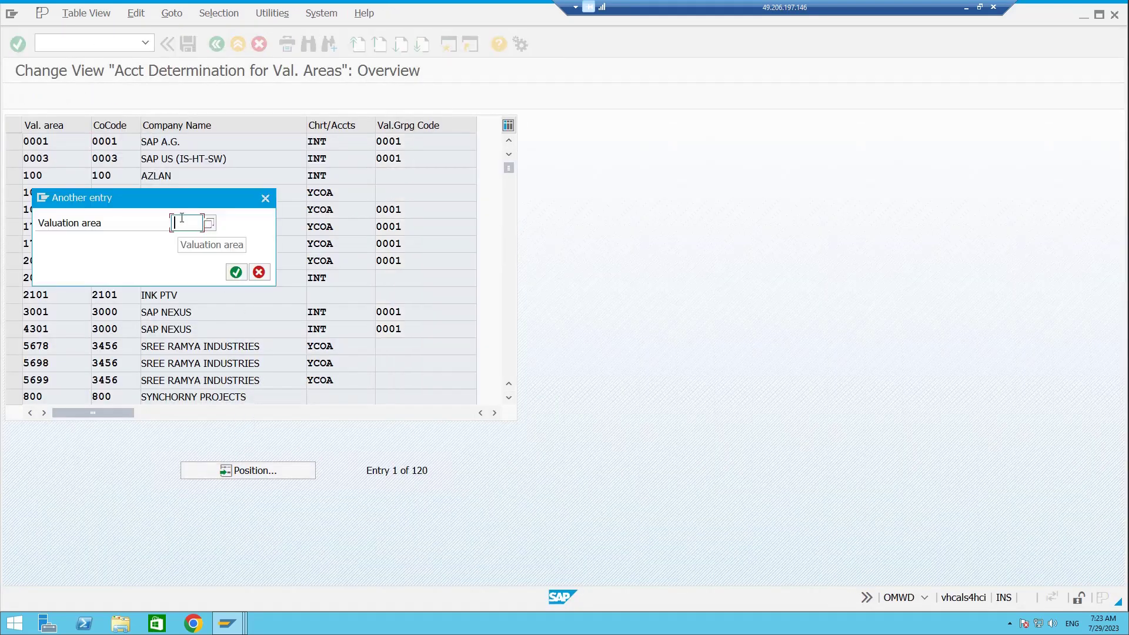
text(ALM1)
key(Return)
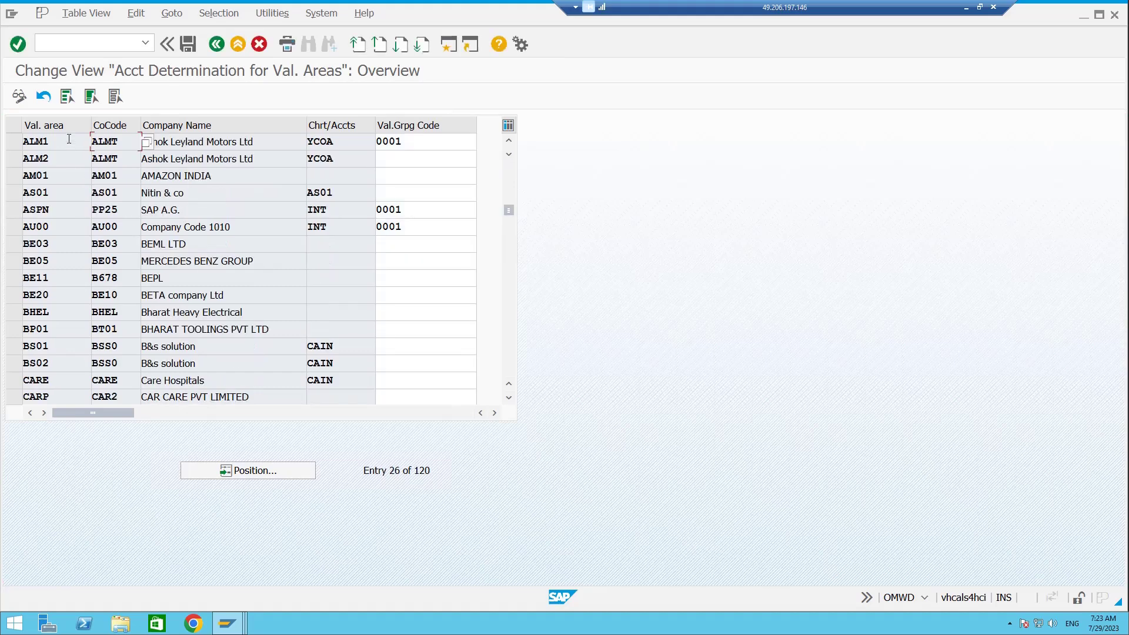
drag(58, 142, 37, 142)
drag(406, 142, 381, 145)
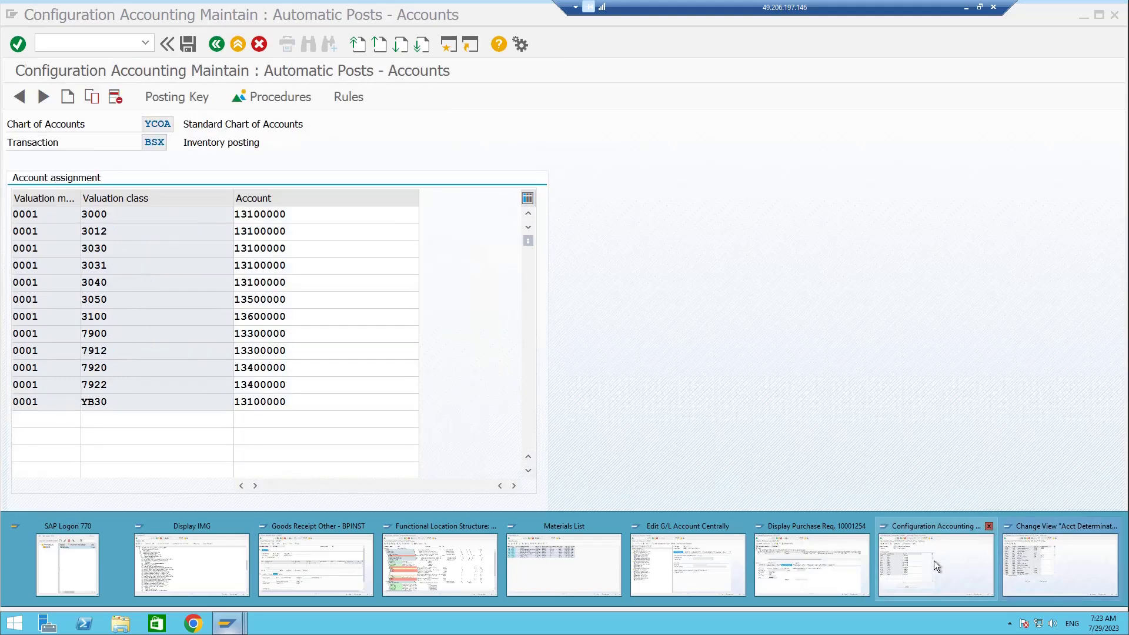
Step: Back in the BSX table, point out valuation modifier 0001 and valuation class 3040
click(933, 560)
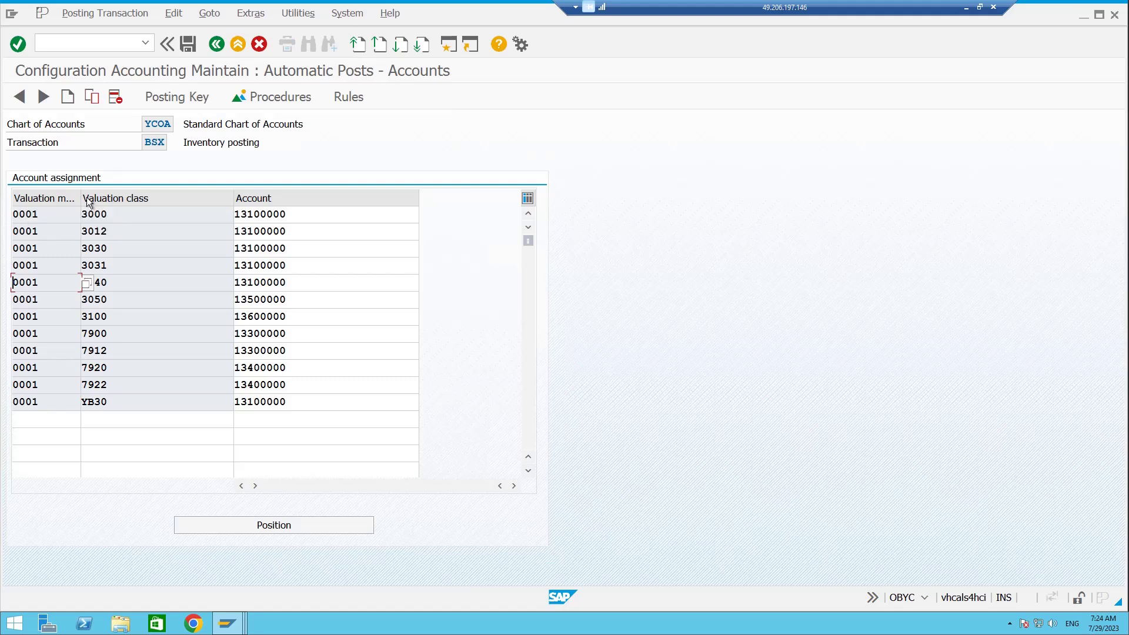
drag(81, 198, 146, 204)
drag(48, 219, 13, 247)
click(43, 264)
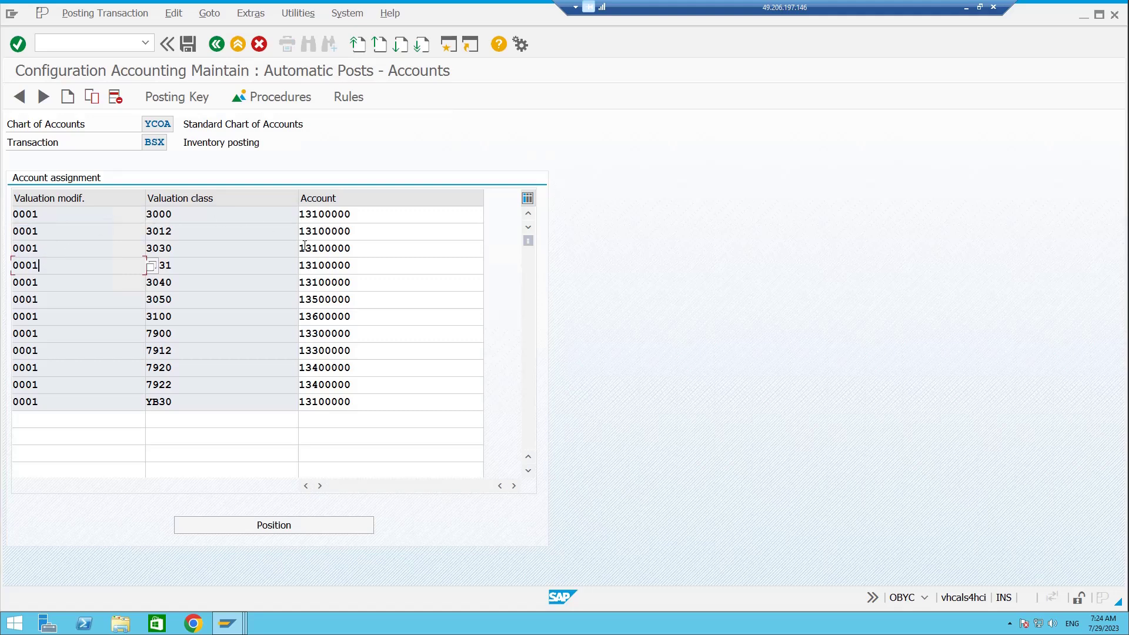
drag(181, 285, 138, 280)
drag(353, 282, 304, 278)
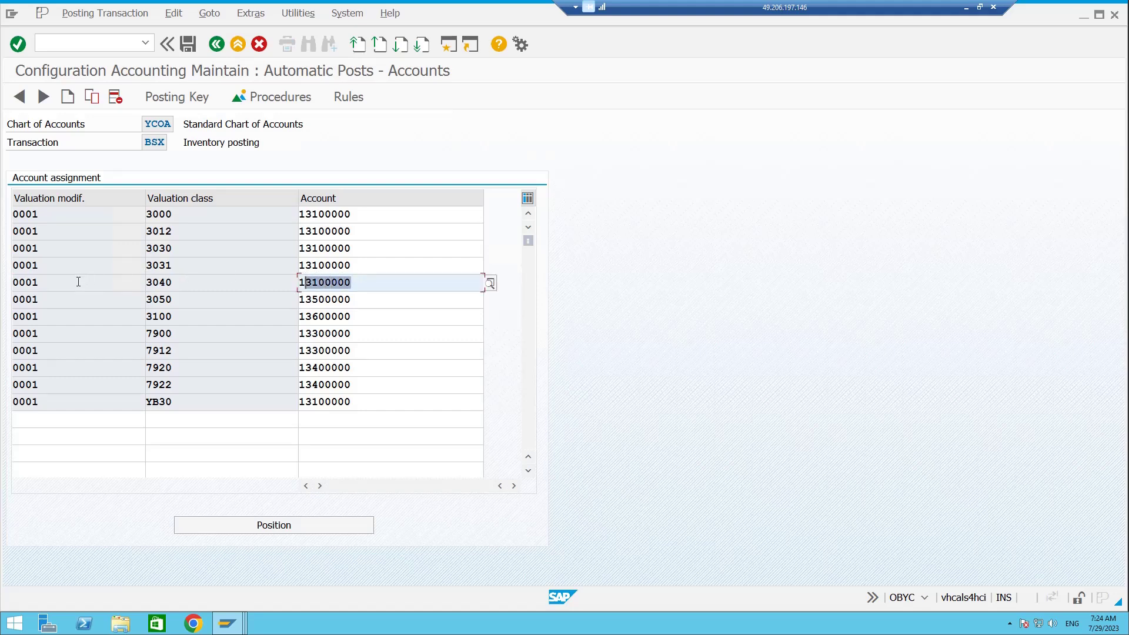
drag(52, 282, 20, 281)
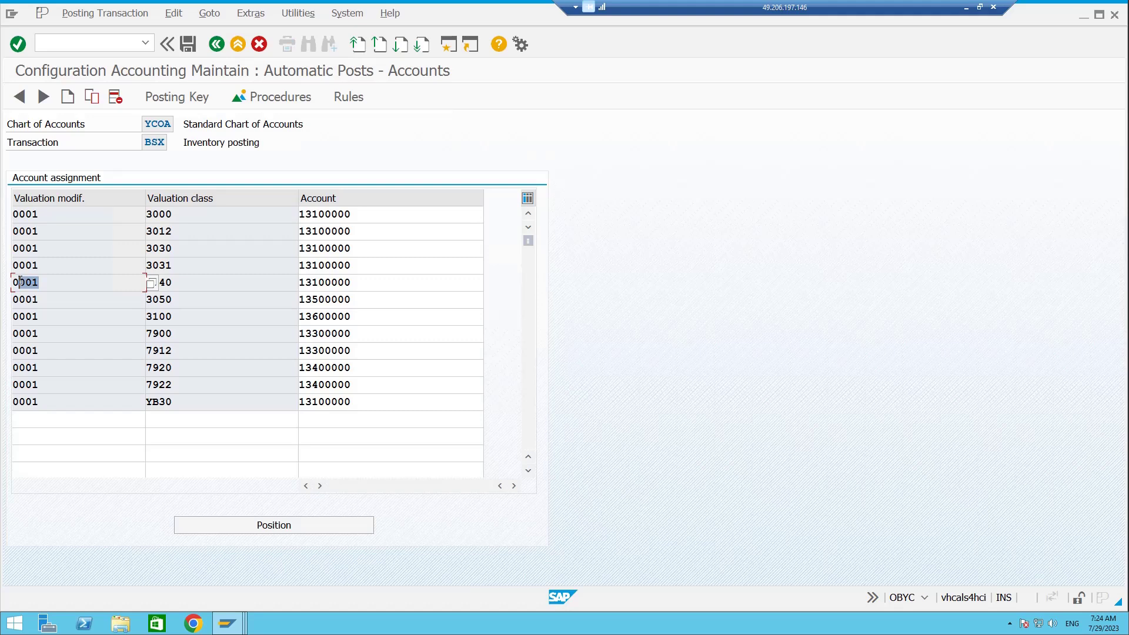
Step: Highlight account 13100000 for class 3040, then return to the Goods Receipt Other window
click(283, 285)
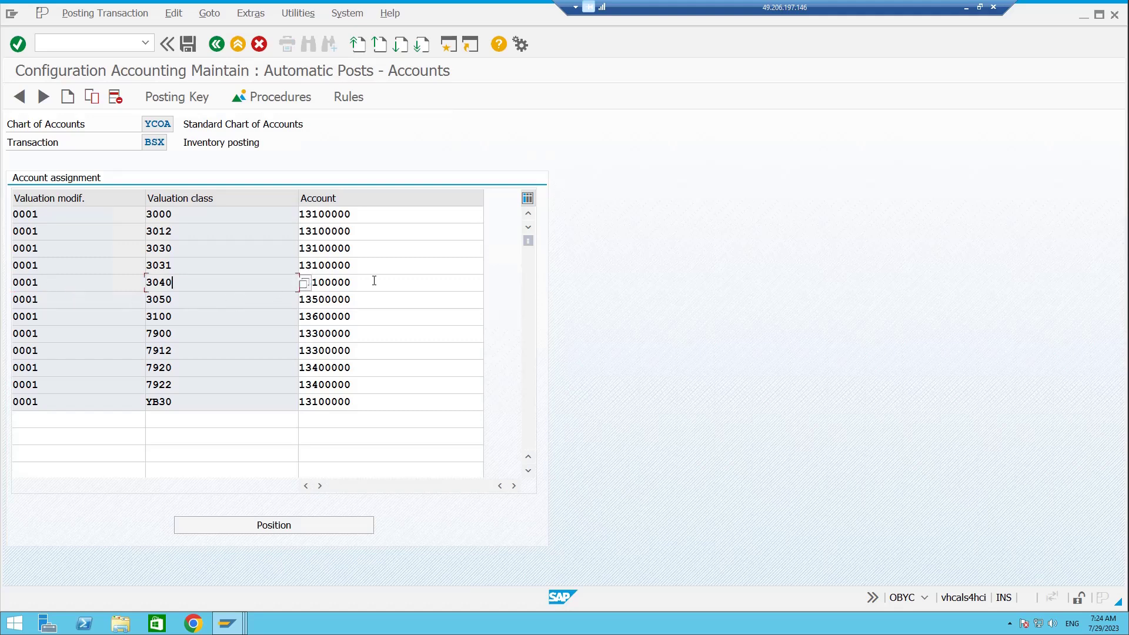
click(347, 282)
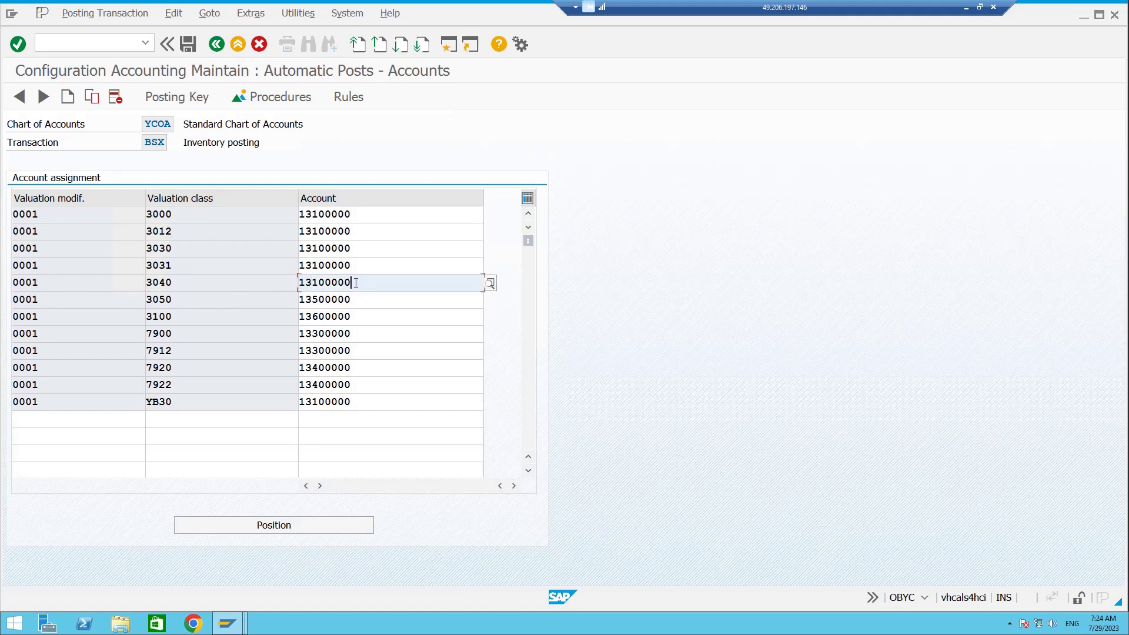
drag(351, 283, 300, 281)
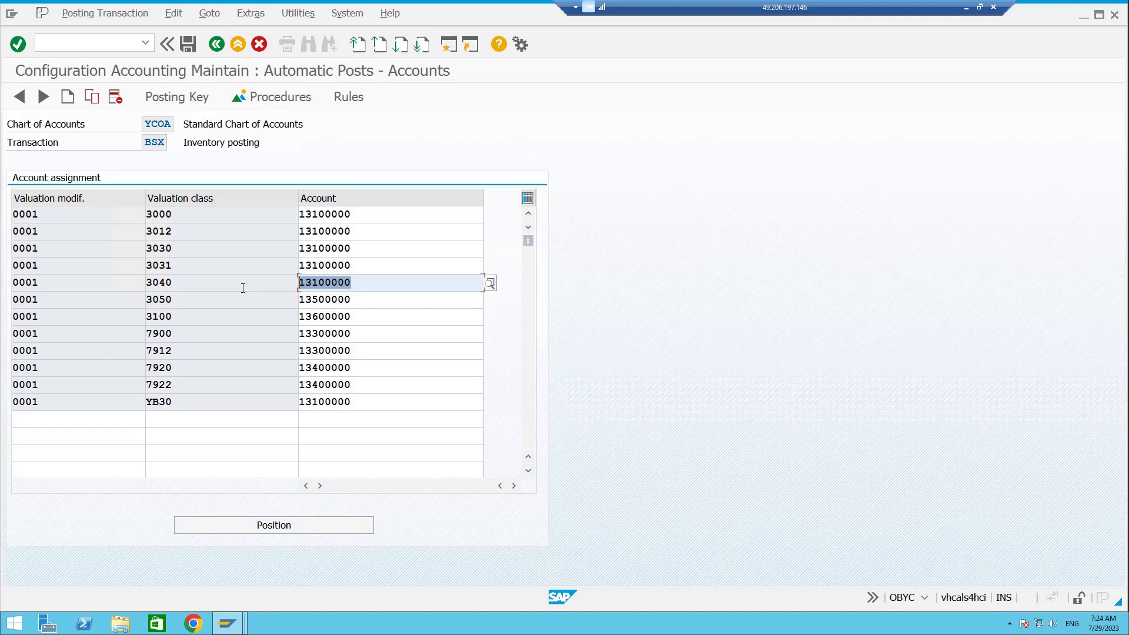
click(221, 628)
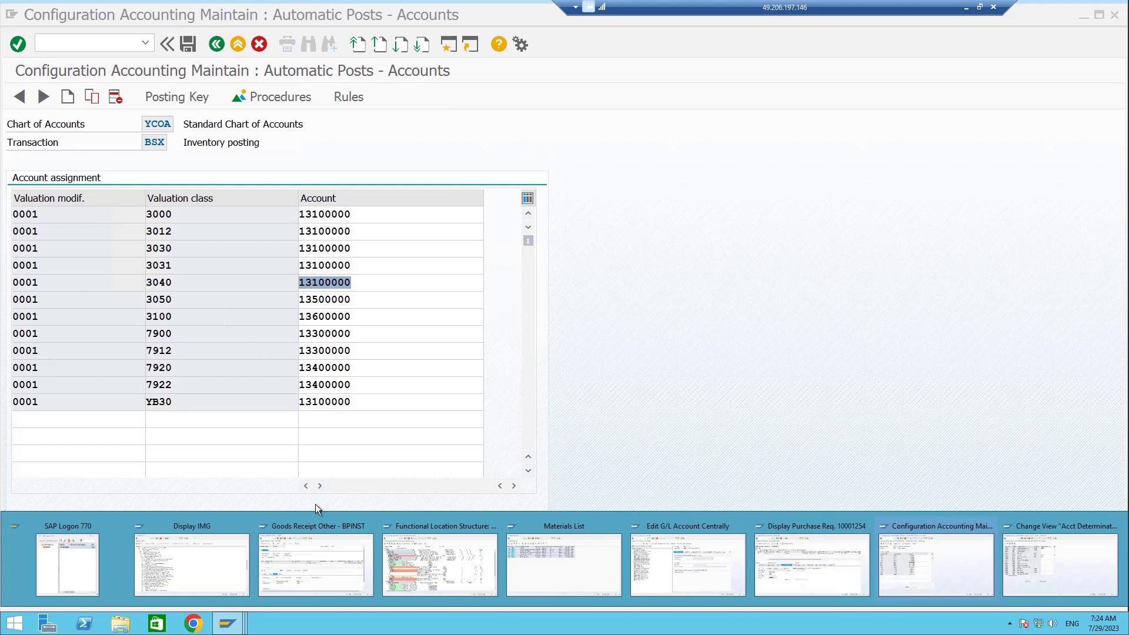
click(326, 541)
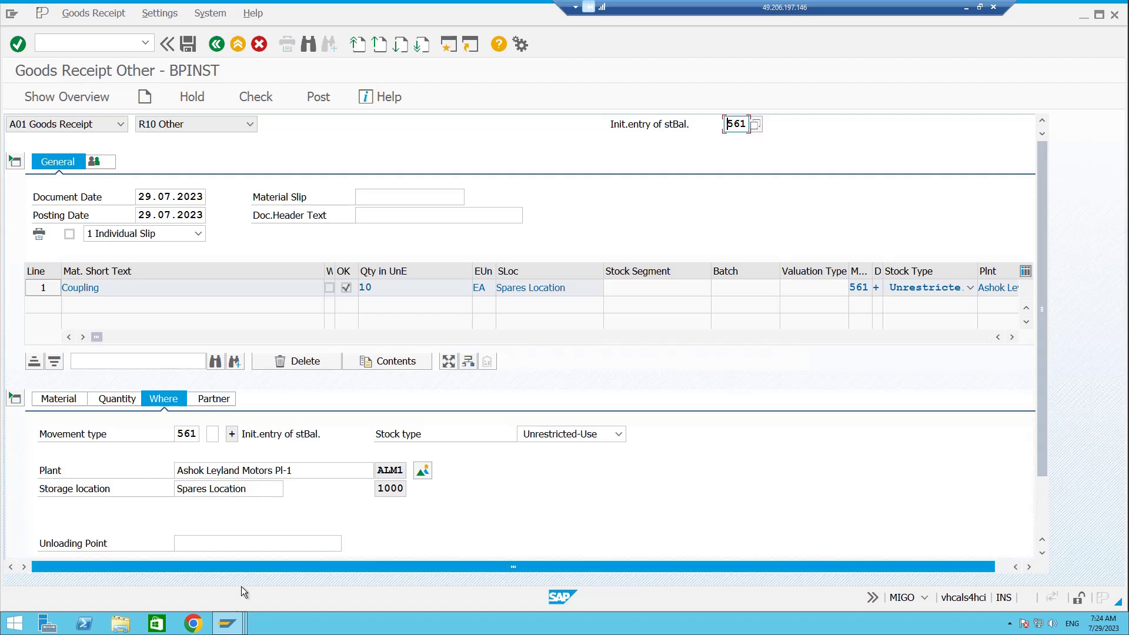
Step: Bring the Goods Receipt Other window back to the front
click(236, 627)
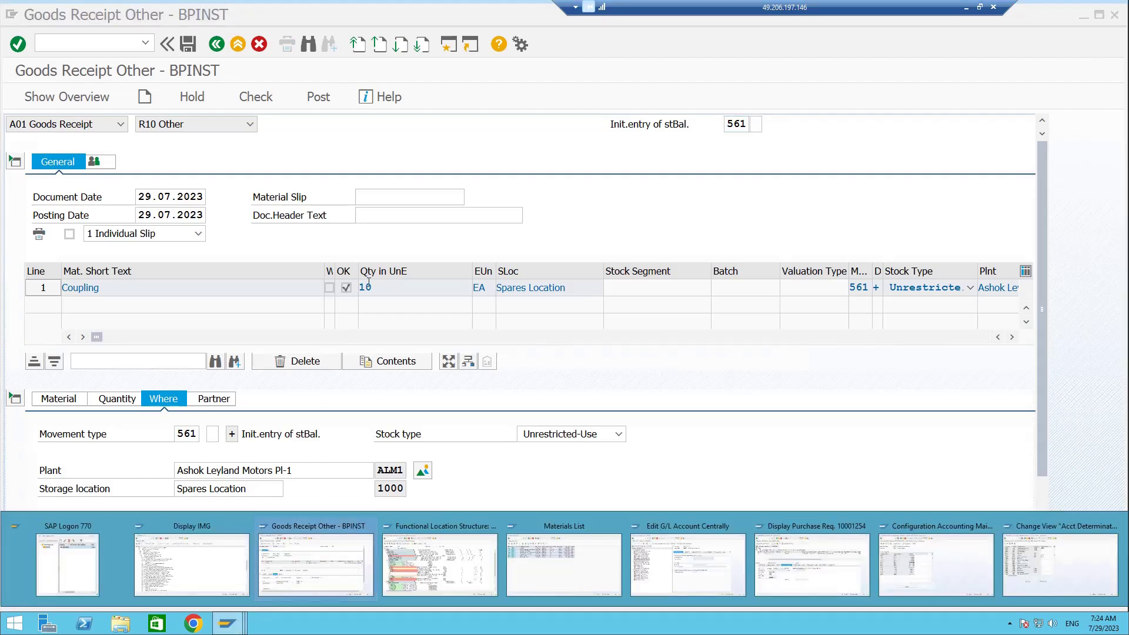
click(570, 220)
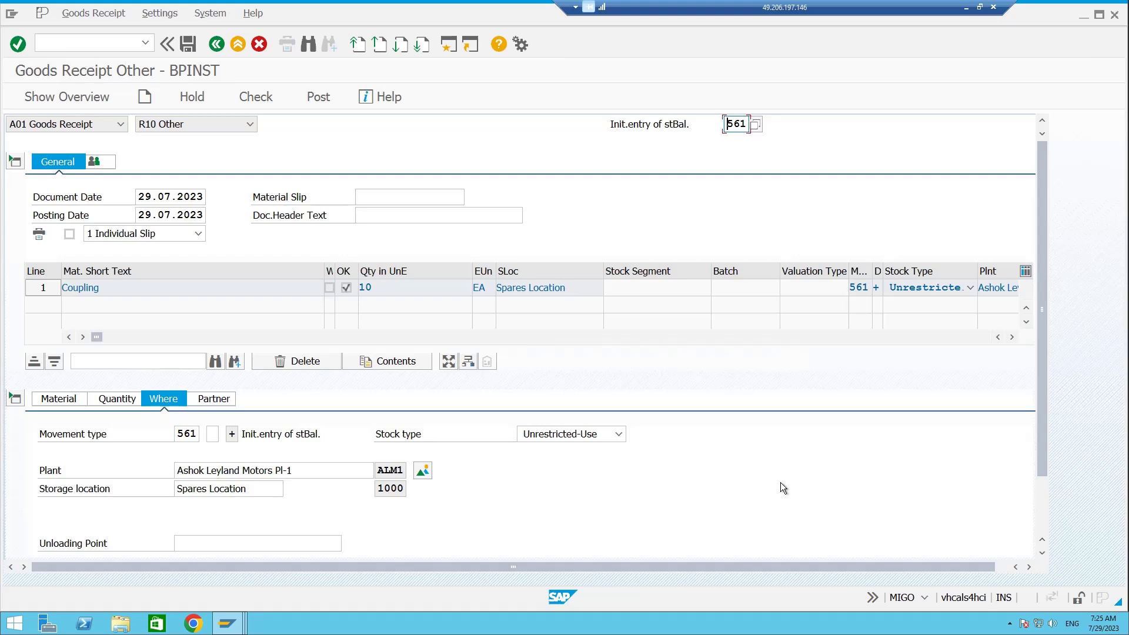
mouse_move(238, 625)
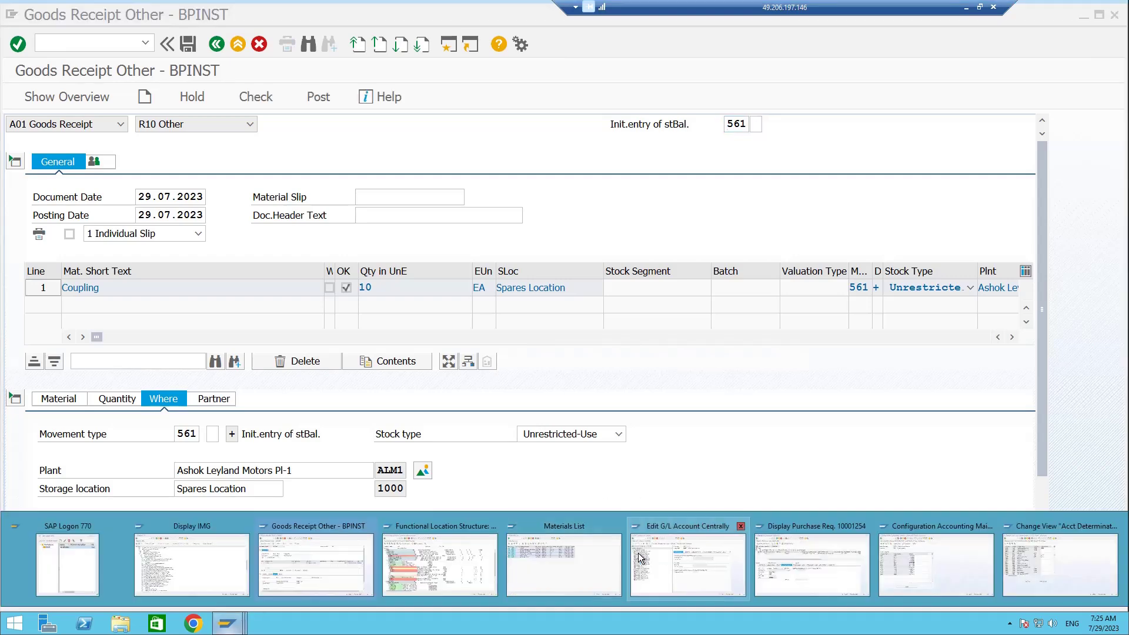
mouse_move(661, 547)
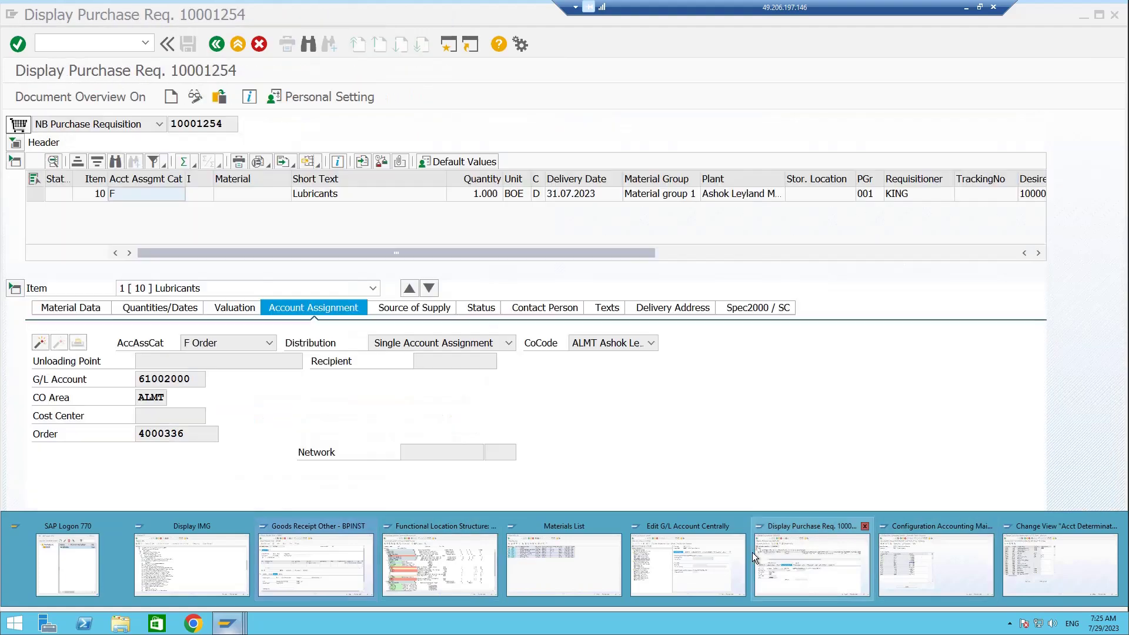
click(313, 568)
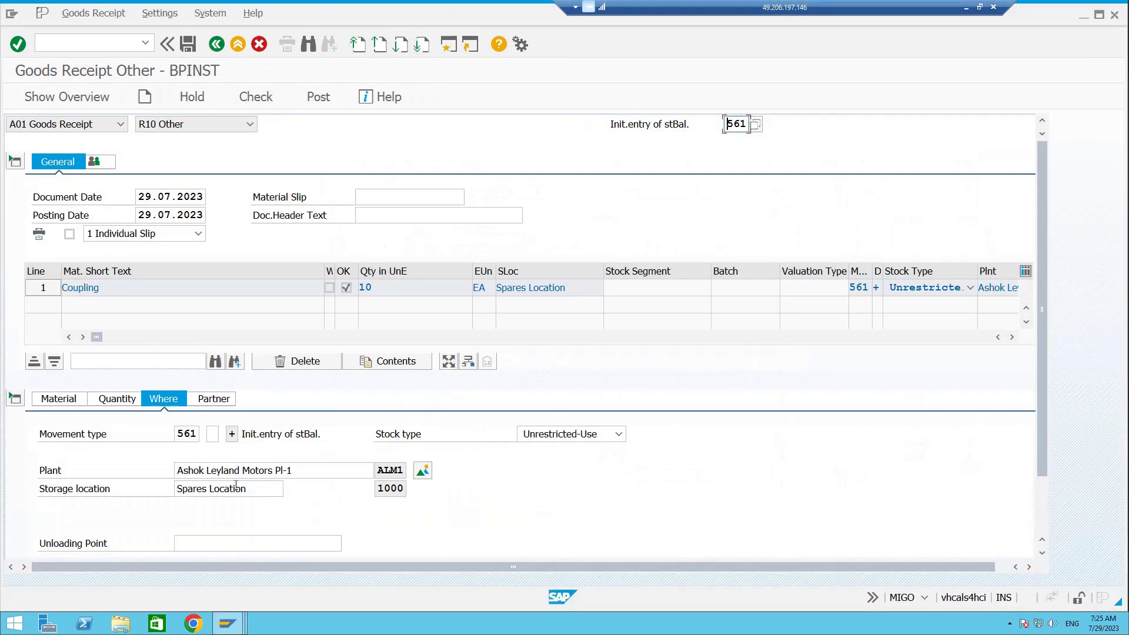
Step: Change the Coupling line's unit from EA to PC, recheck, and post the receipt
click(256, 96)
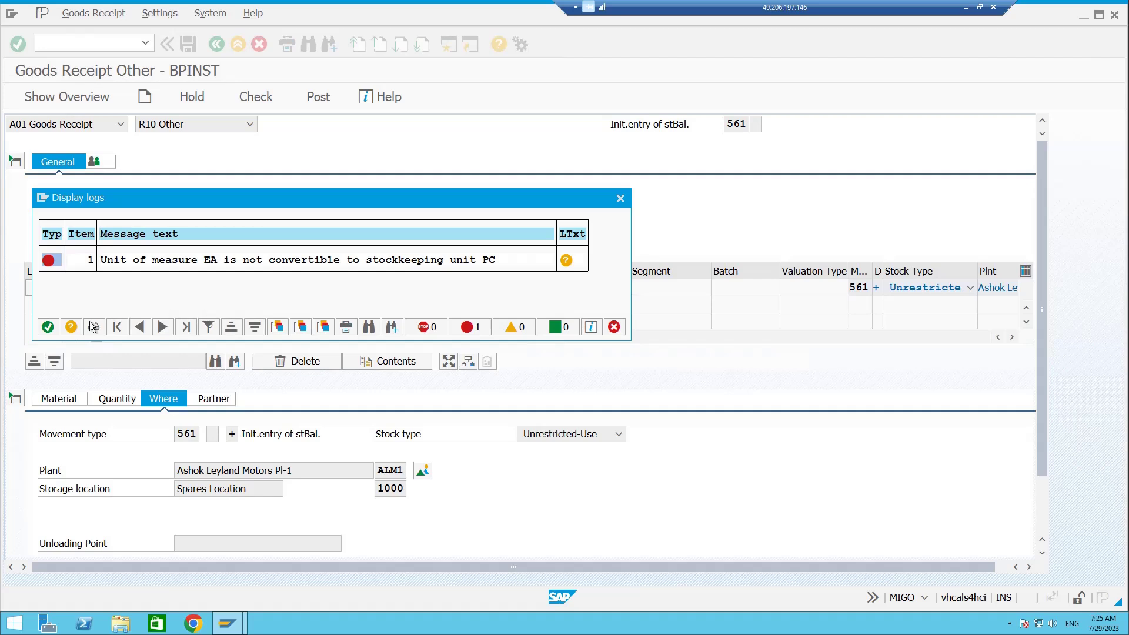
click(48, 327)
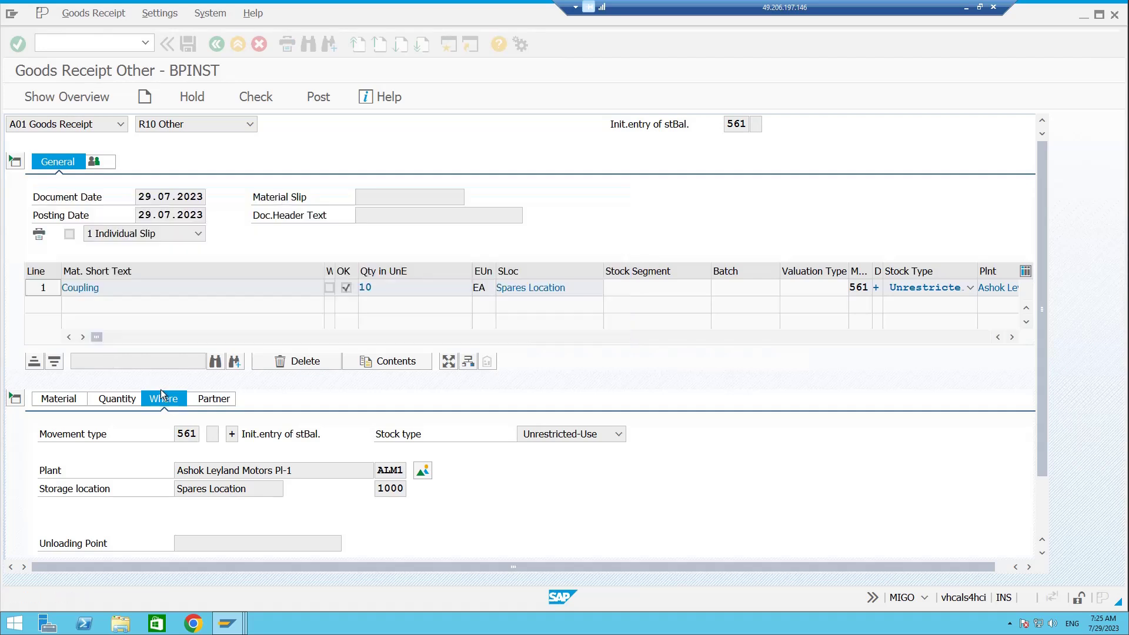
click(97, 400)
click(301, 434)
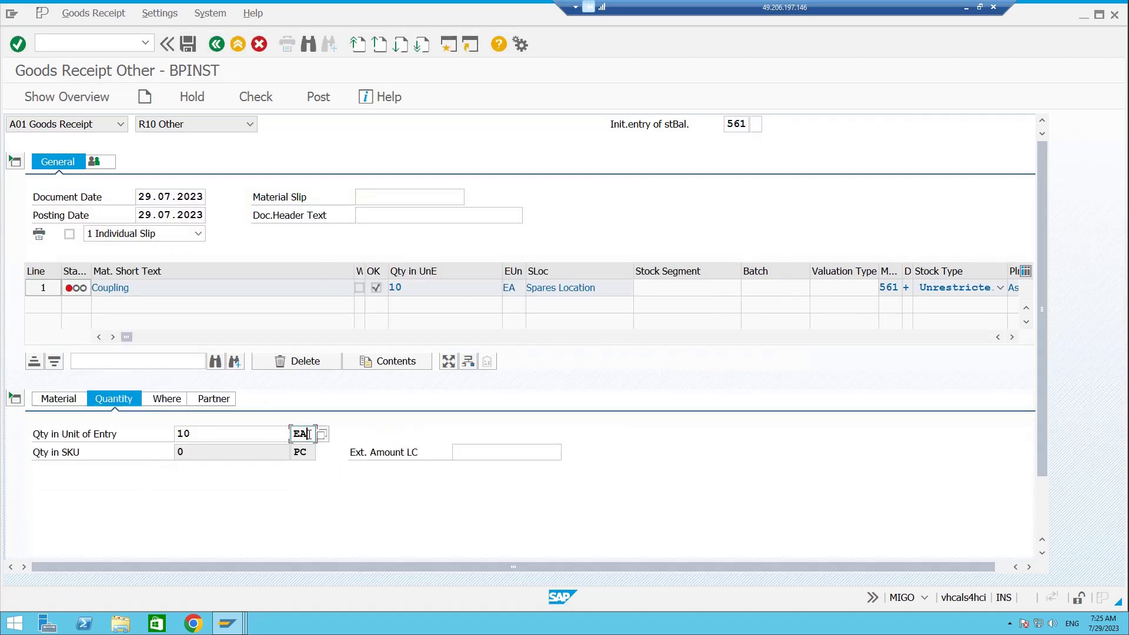
key(BackSpace)
key(BackSpace)
text(PC)
click(255, 96)
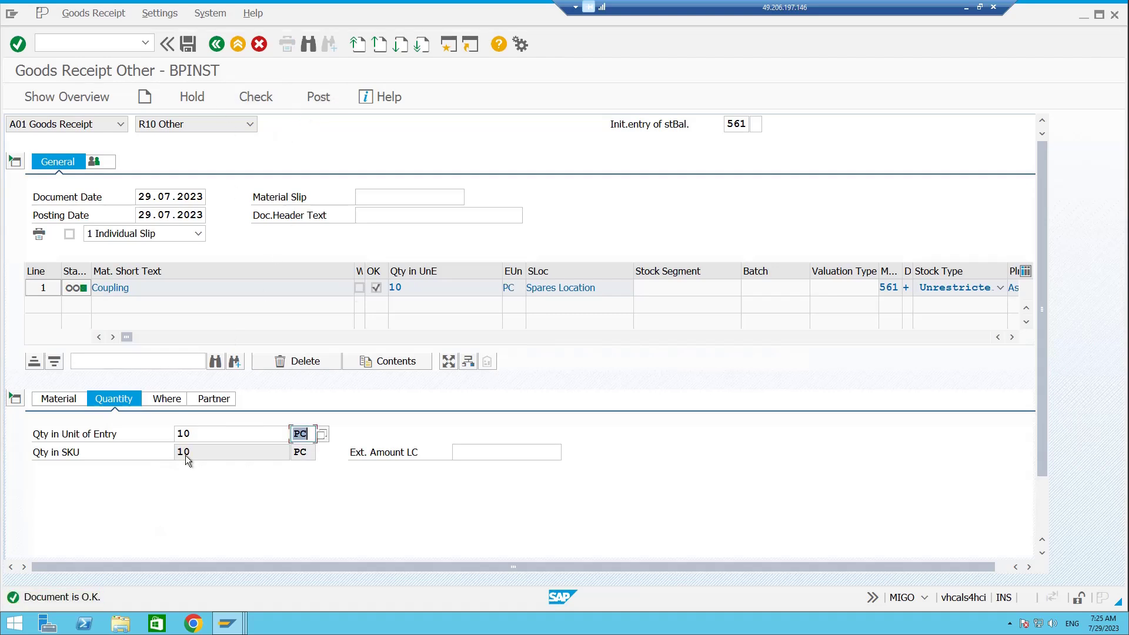
click(322, 100)
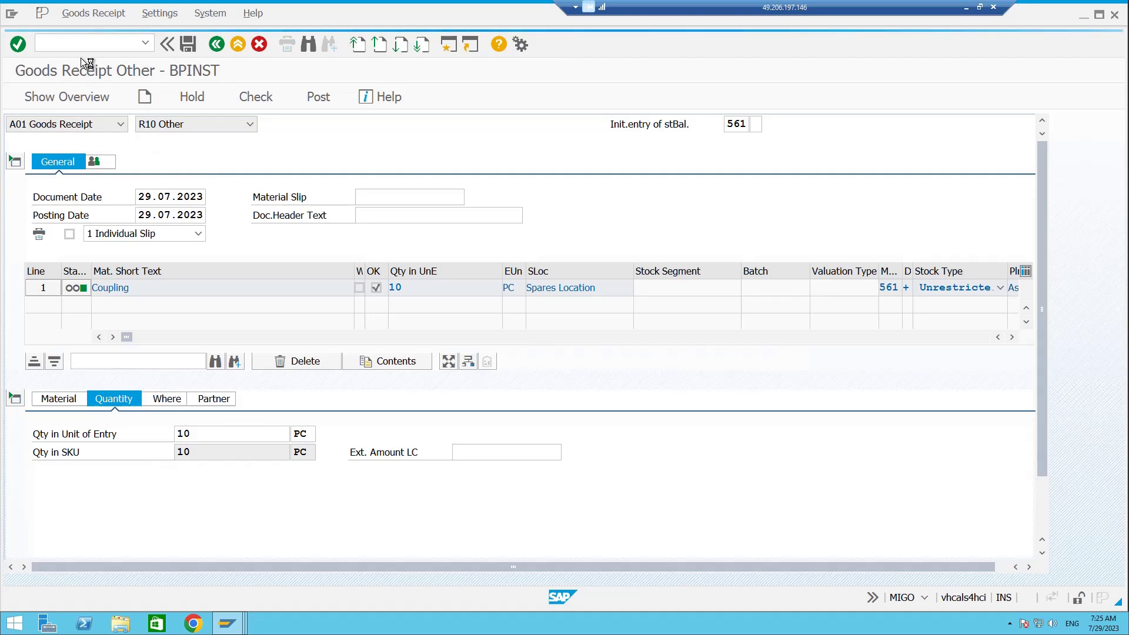
click(88, 41)
Step: Run MMBE for material 2298 at storage location 1000 to view its stock
text(/NMMBE)
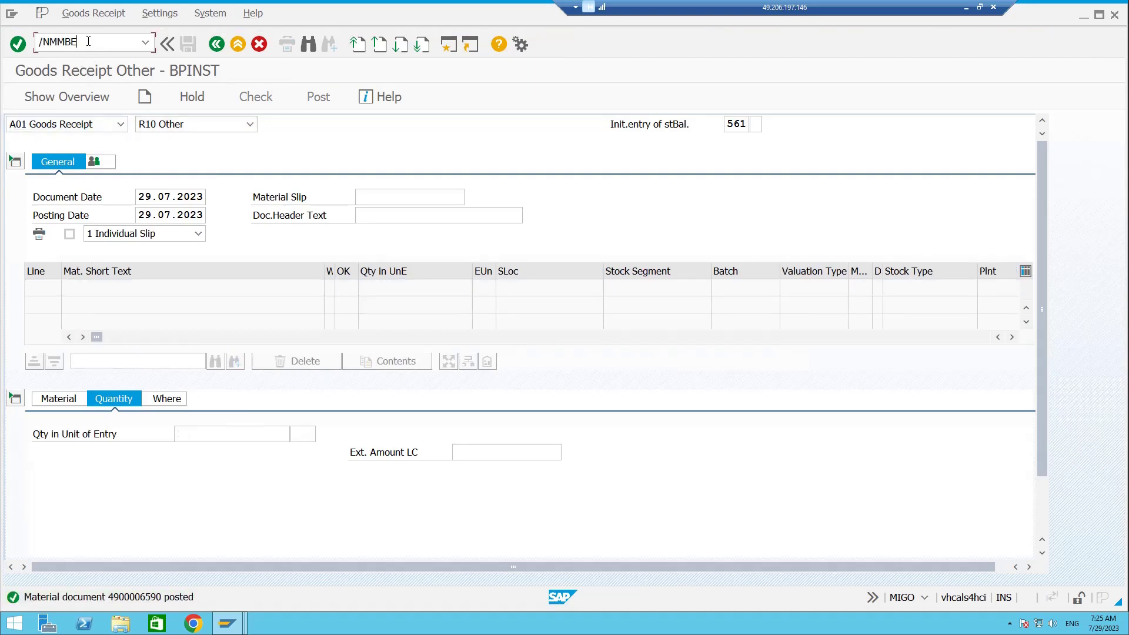
key(Return)
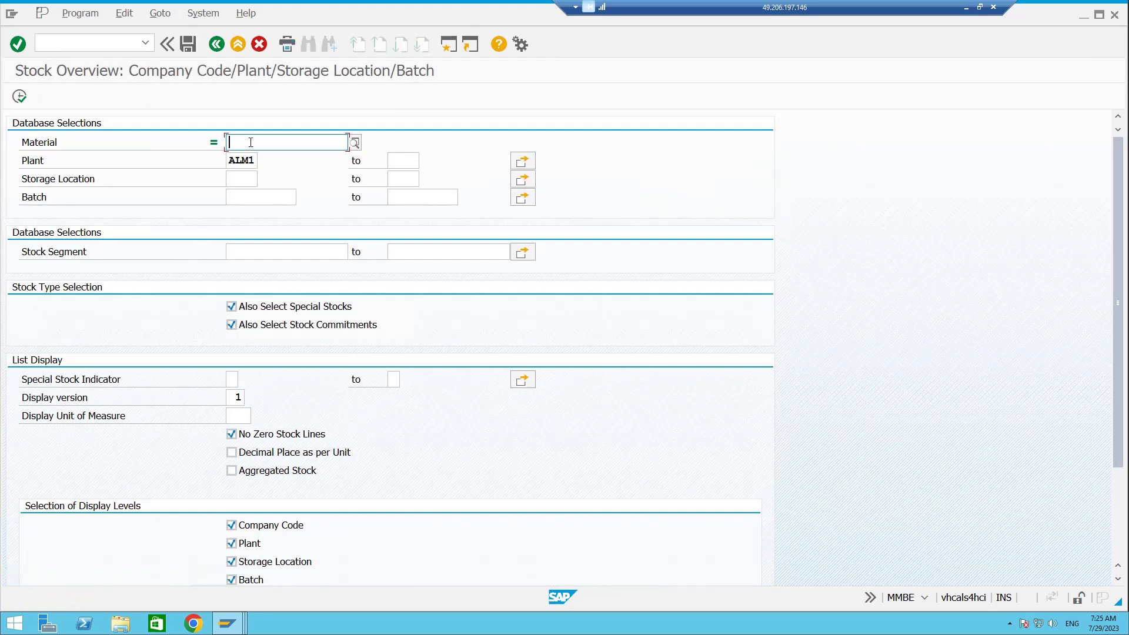
click(269, 137)
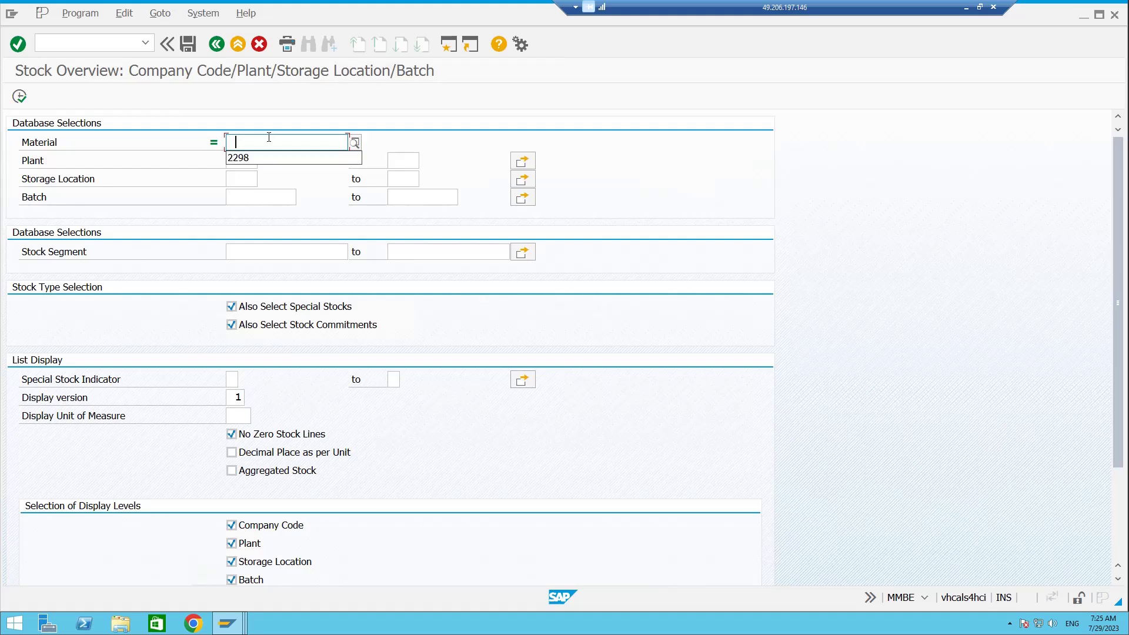
click(248, 156)
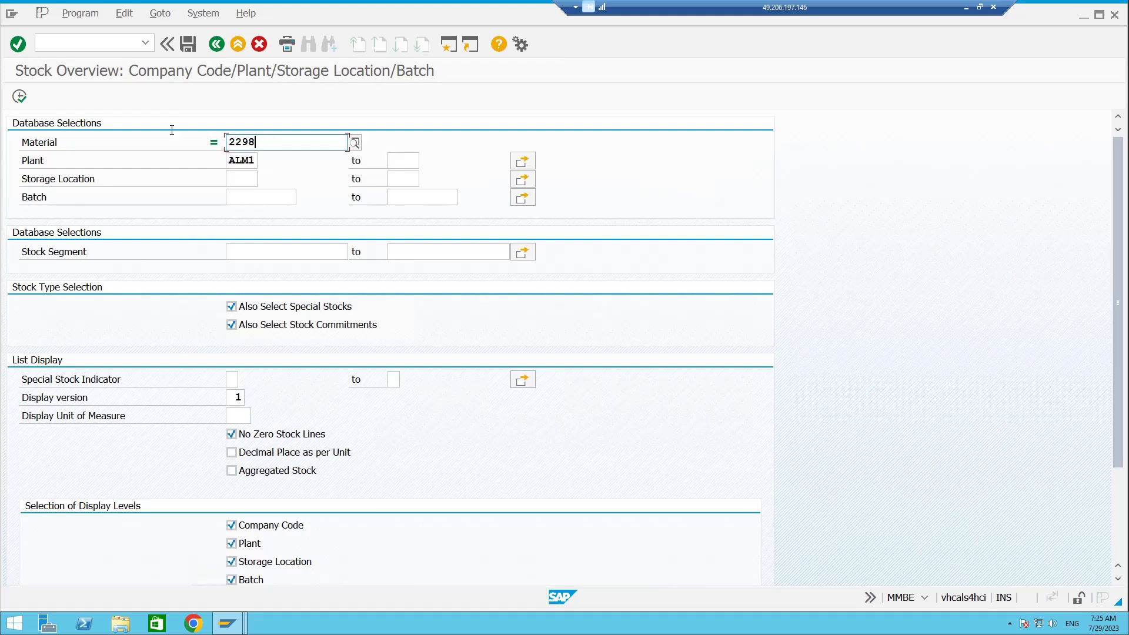
click(236, 178)
click(244, 179)
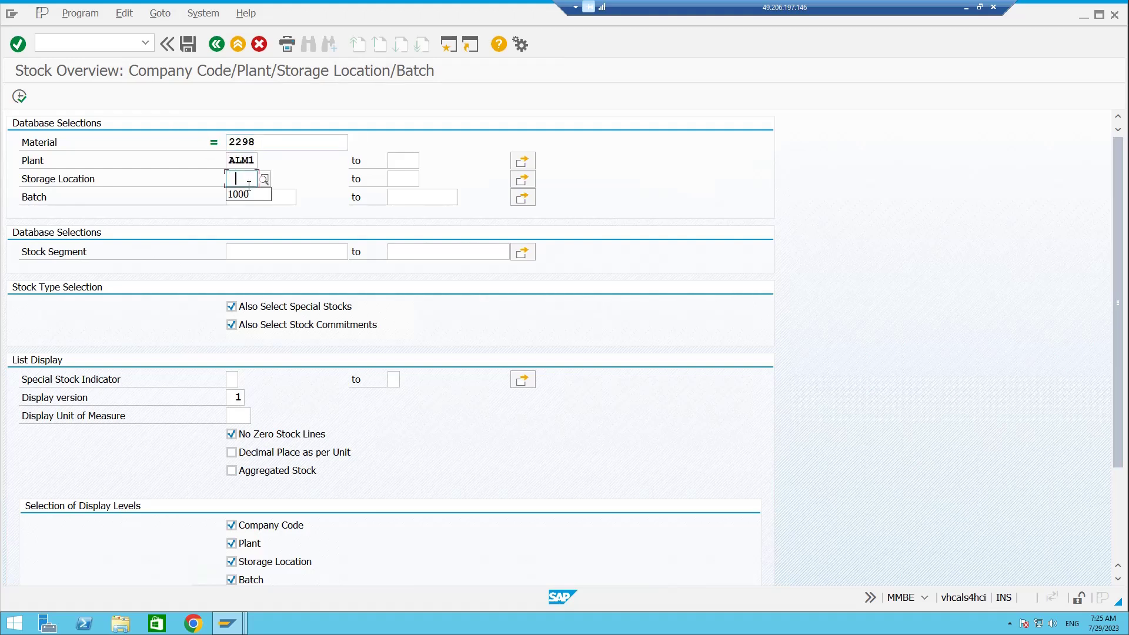
click(241, 193)
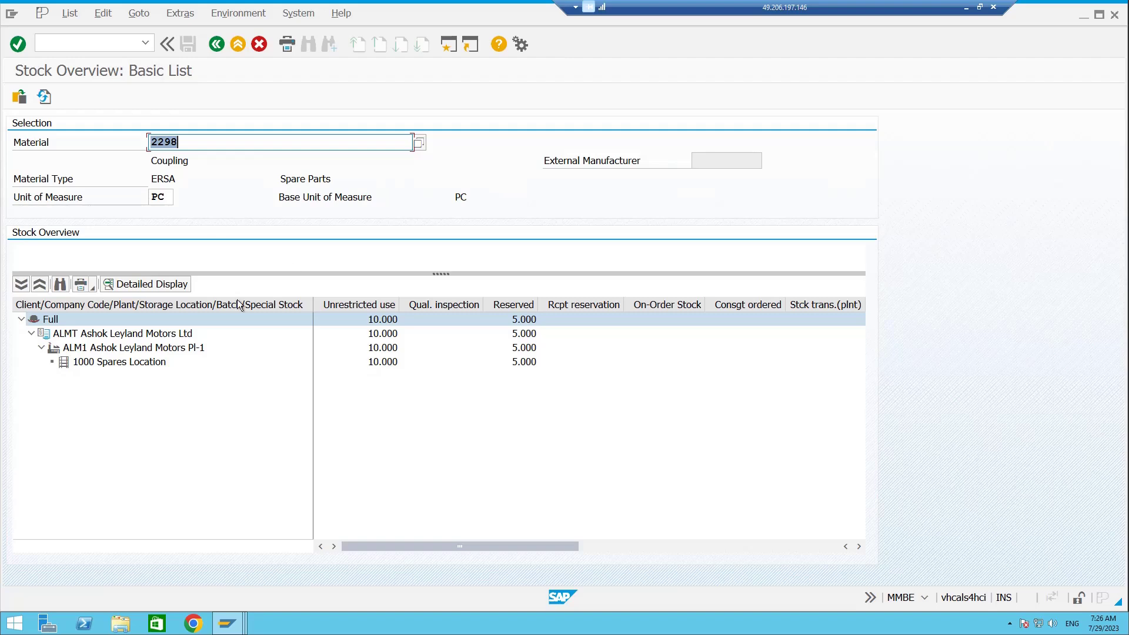
click(227, 623)
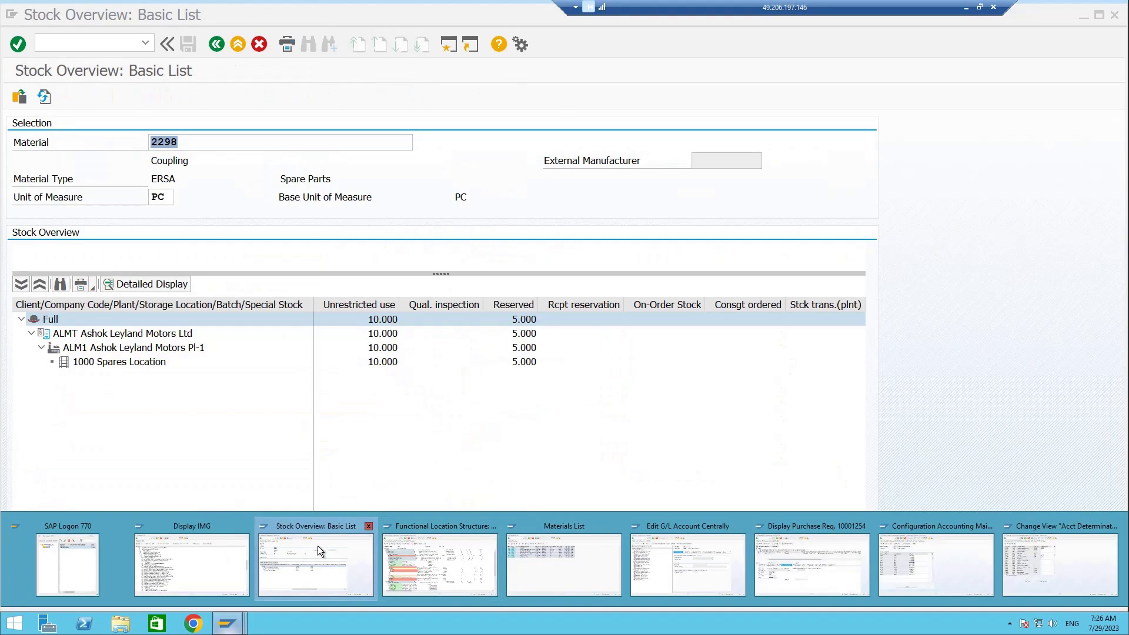
click(318, 546)
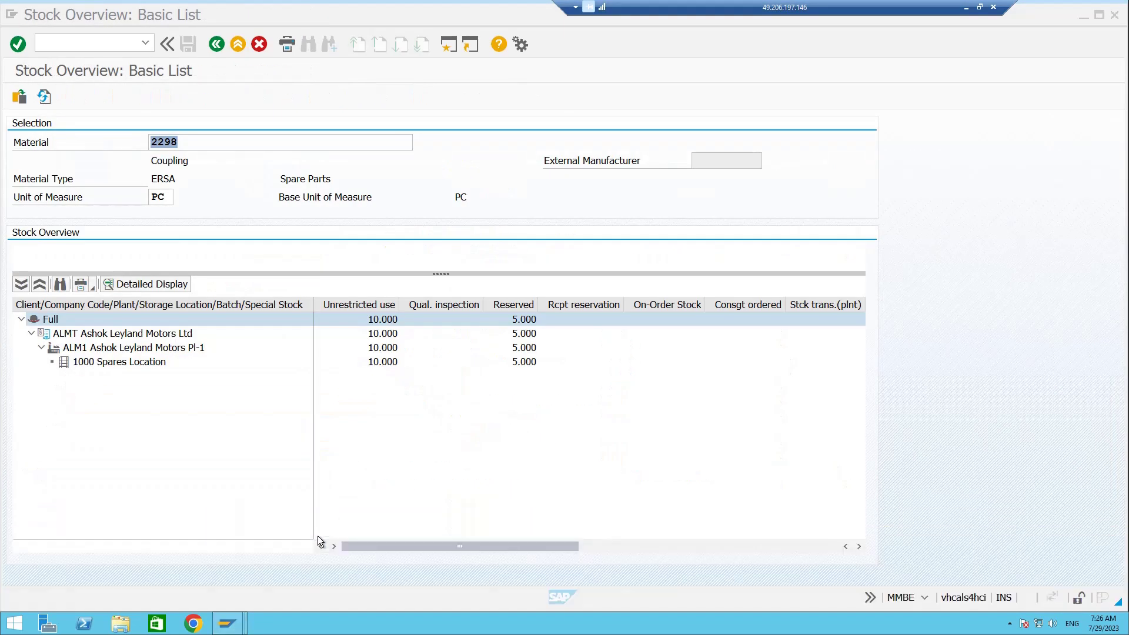
click(145, 42)
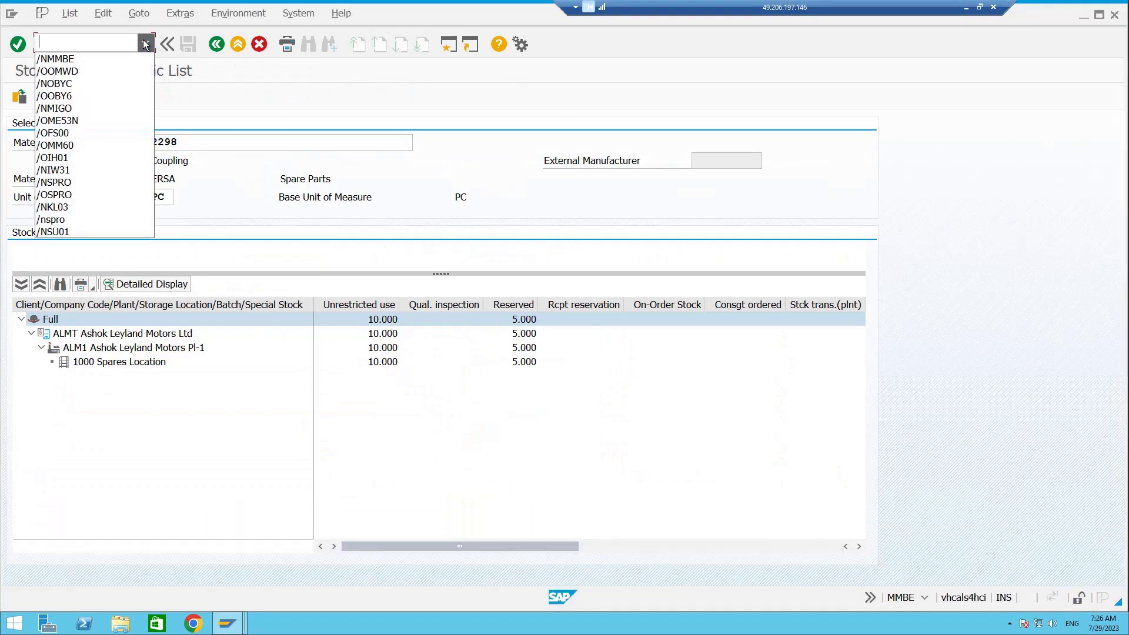
Step: Load order 4000336's components in MIGO under action A07 Goods Issue
click(67, 108)
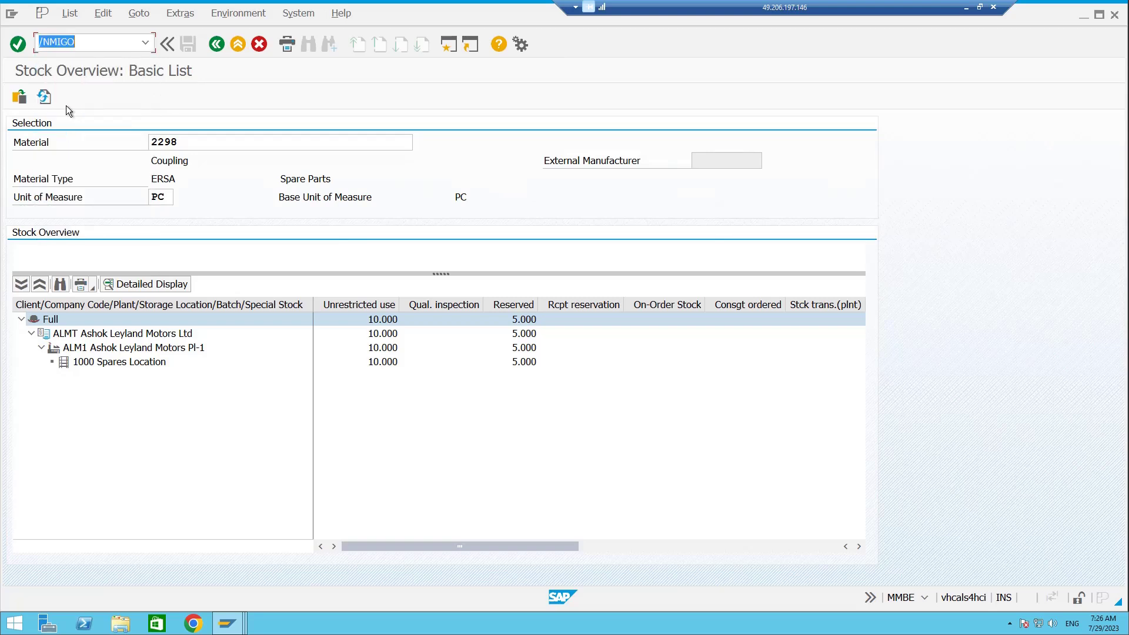
key(Return)
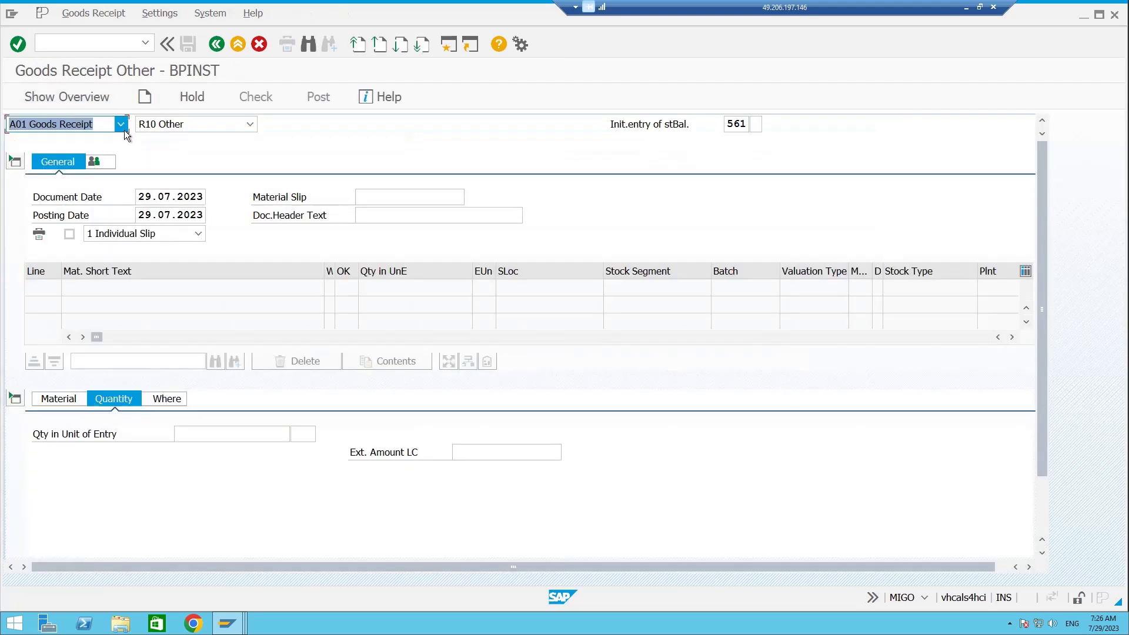
click(65, 124)
click(64, 153)
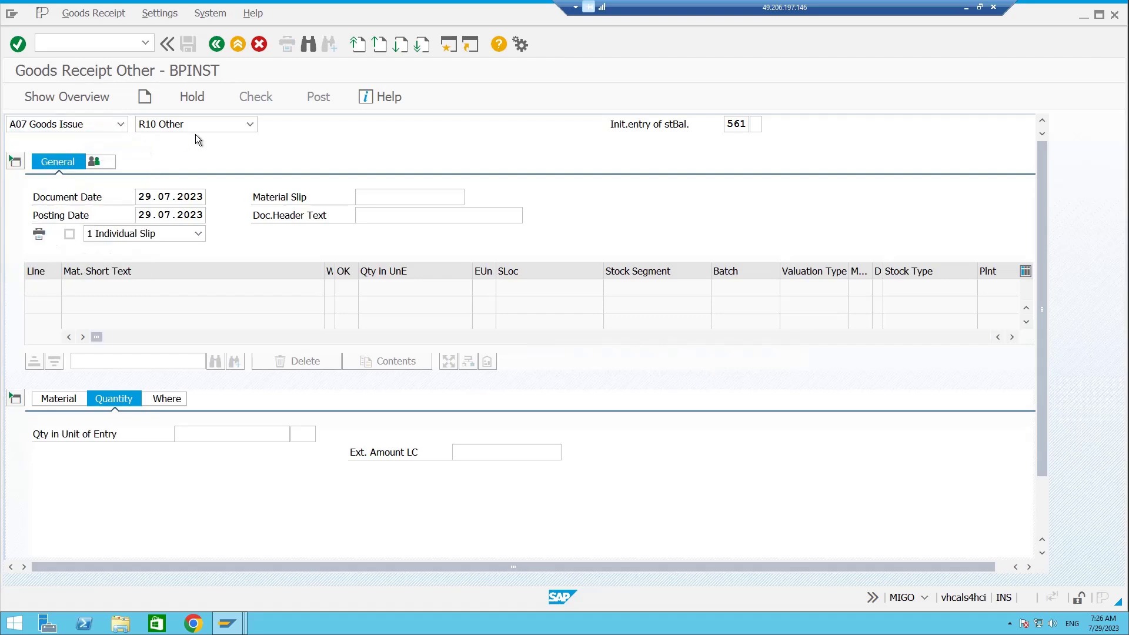
click(288, 124)
click(292, 141)
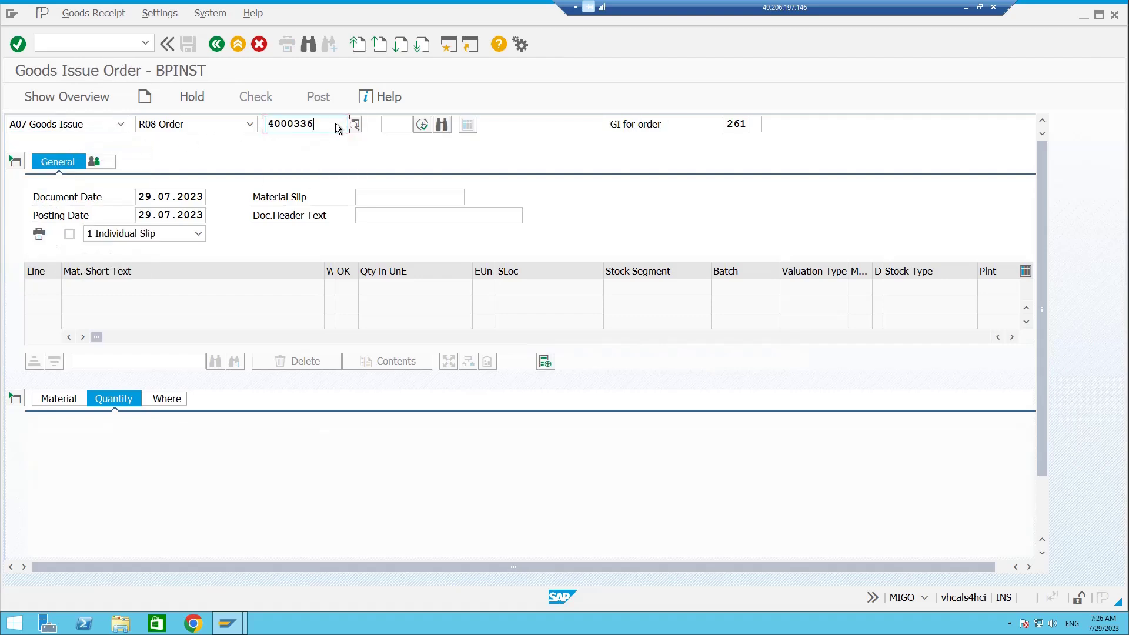
key(Return)
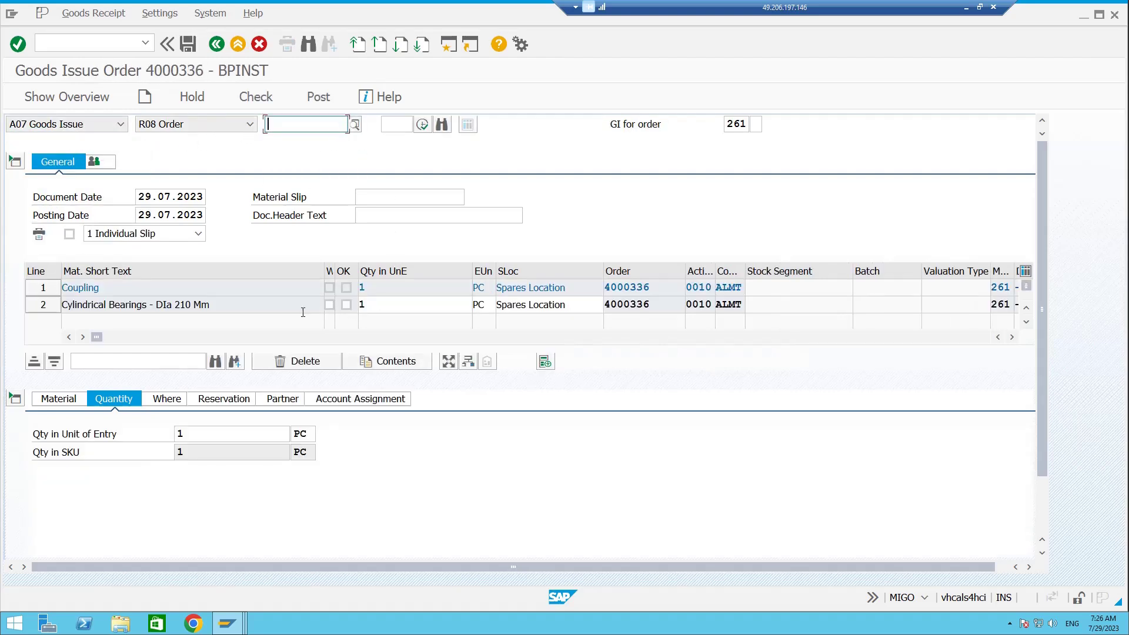
Step: Mark the Coupling and Cylindrical Bearings lines OK, post the issue, then open IW32
scroll(256, 422, down, 2)
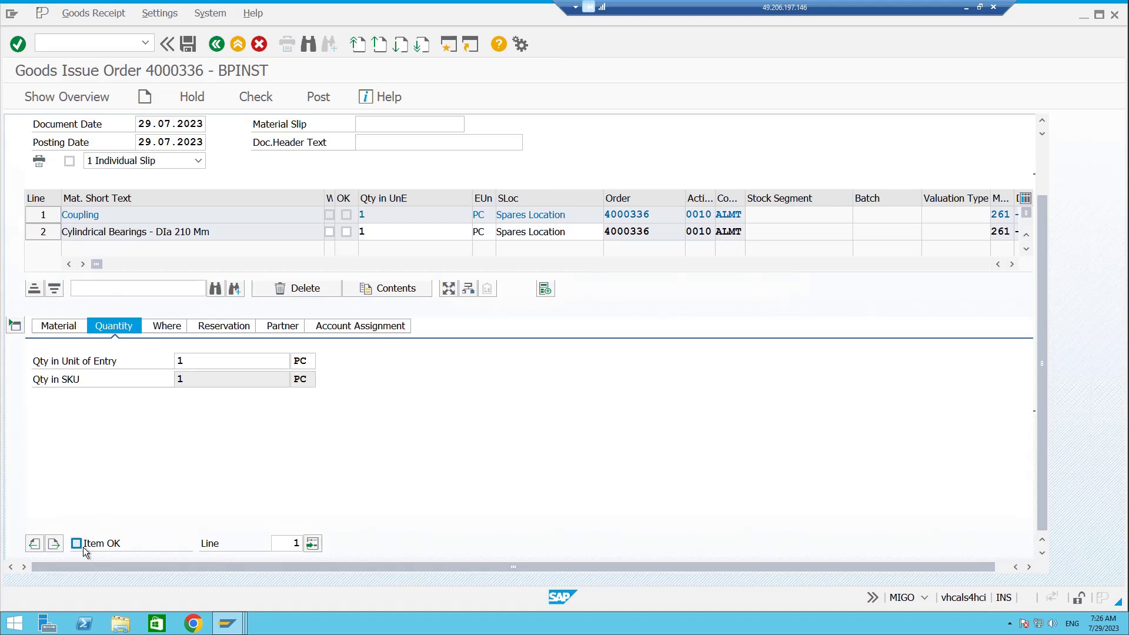
click(43, 232)
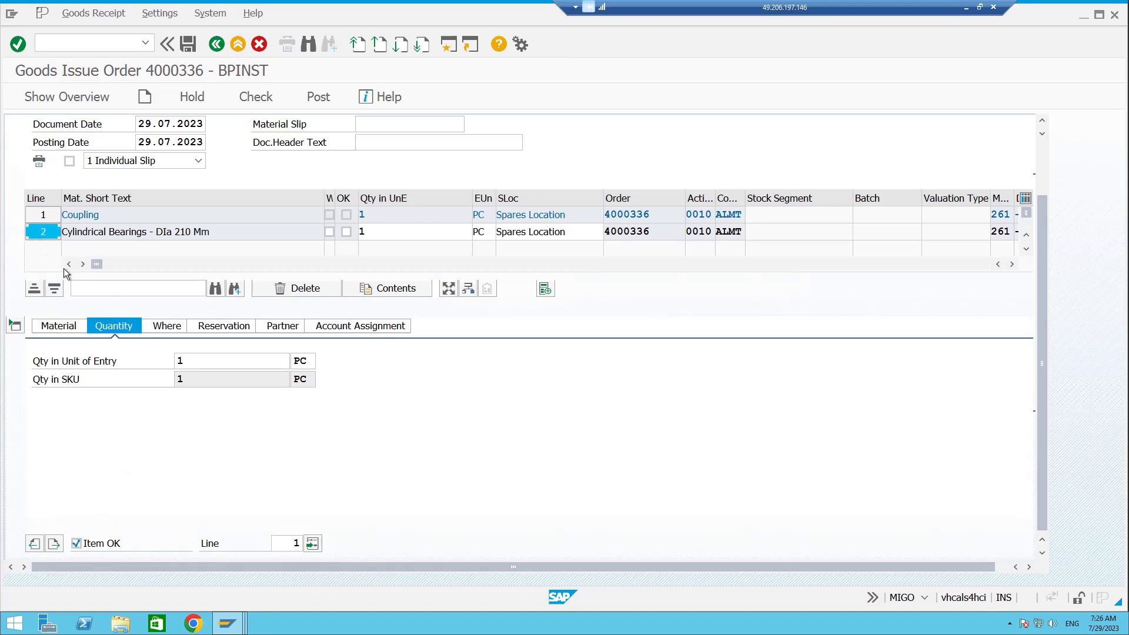
click(90, 545)
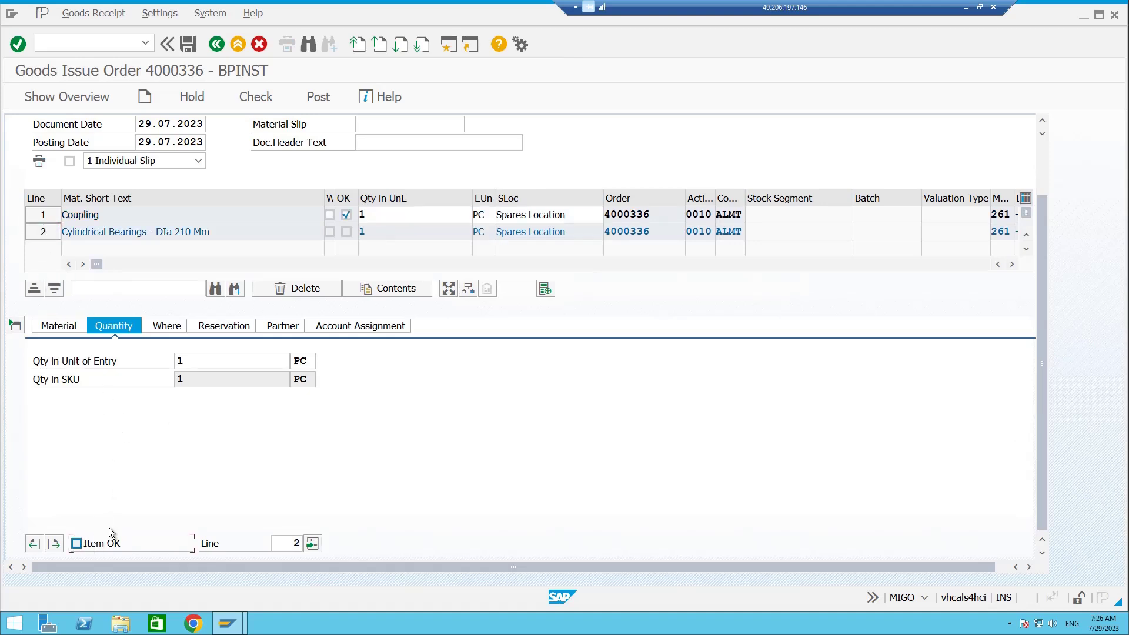
click(251, 97)
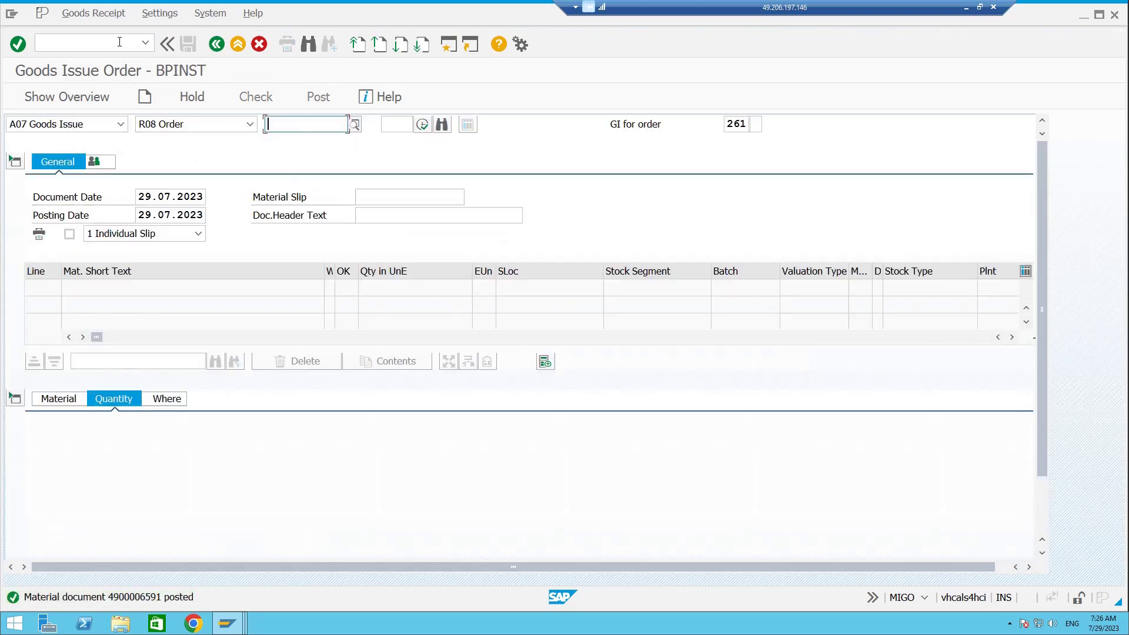
click(119, 42)
text(/NIW3)
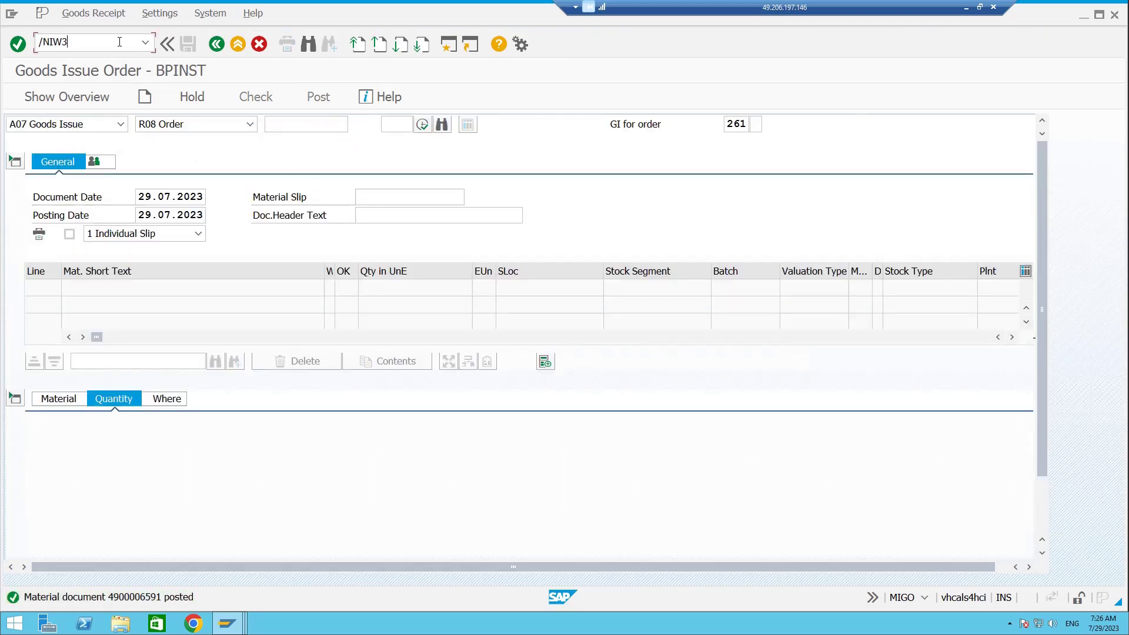
text(2)
key(Return)
key(Return)
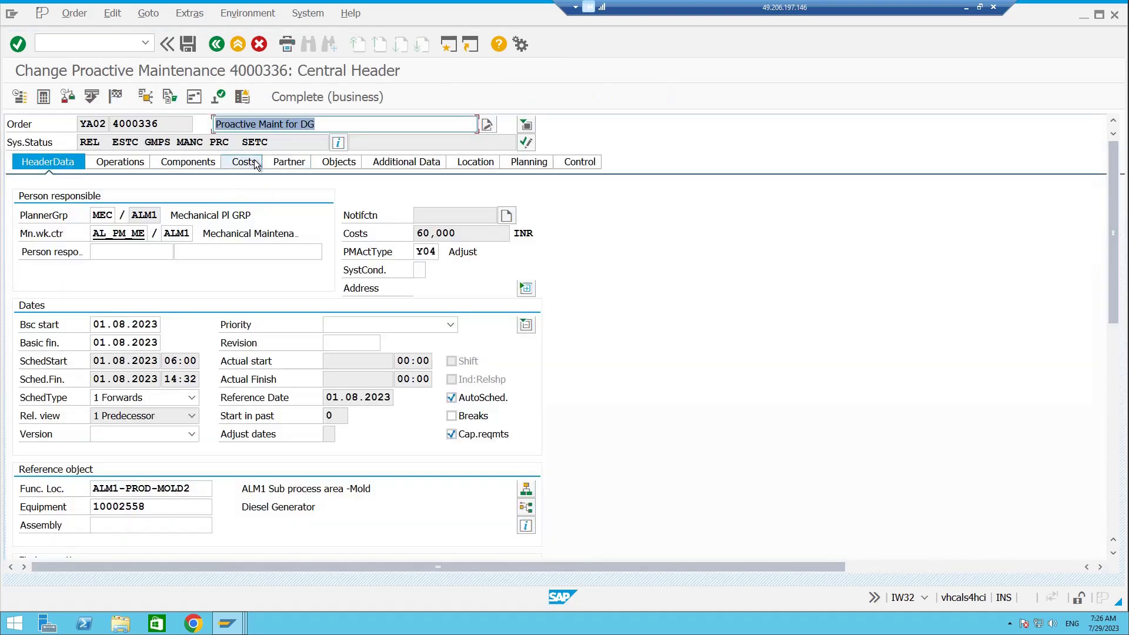
Step: Check order 4000336's Costs tab showing 50,000 INR actual, then go to IW41
click(256, 162)
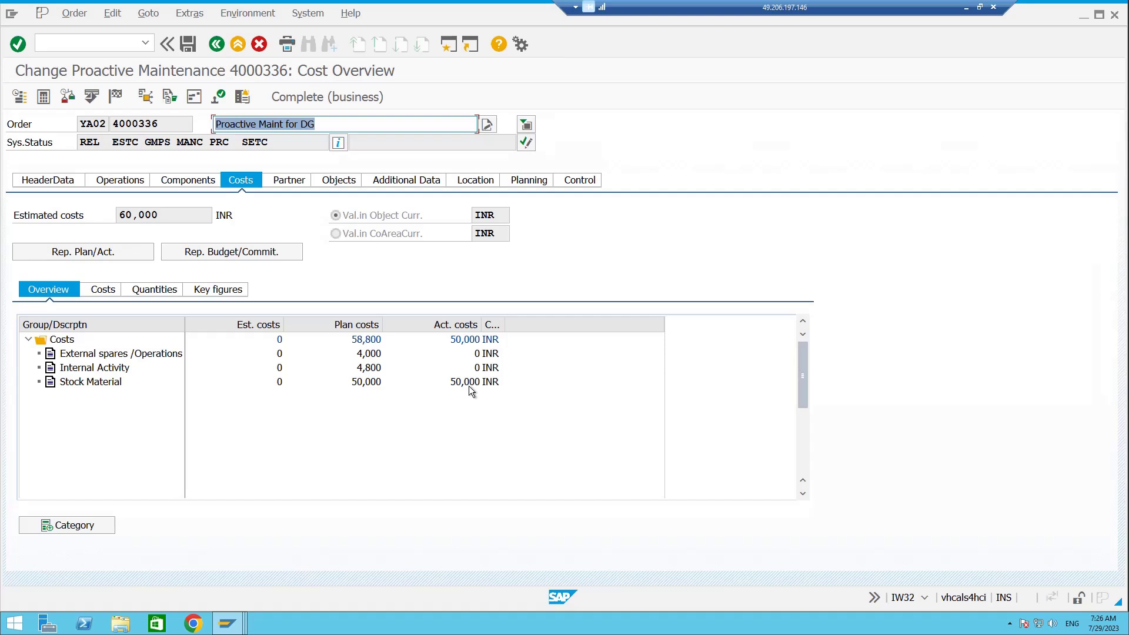
drag(506, 322, 556, 324)
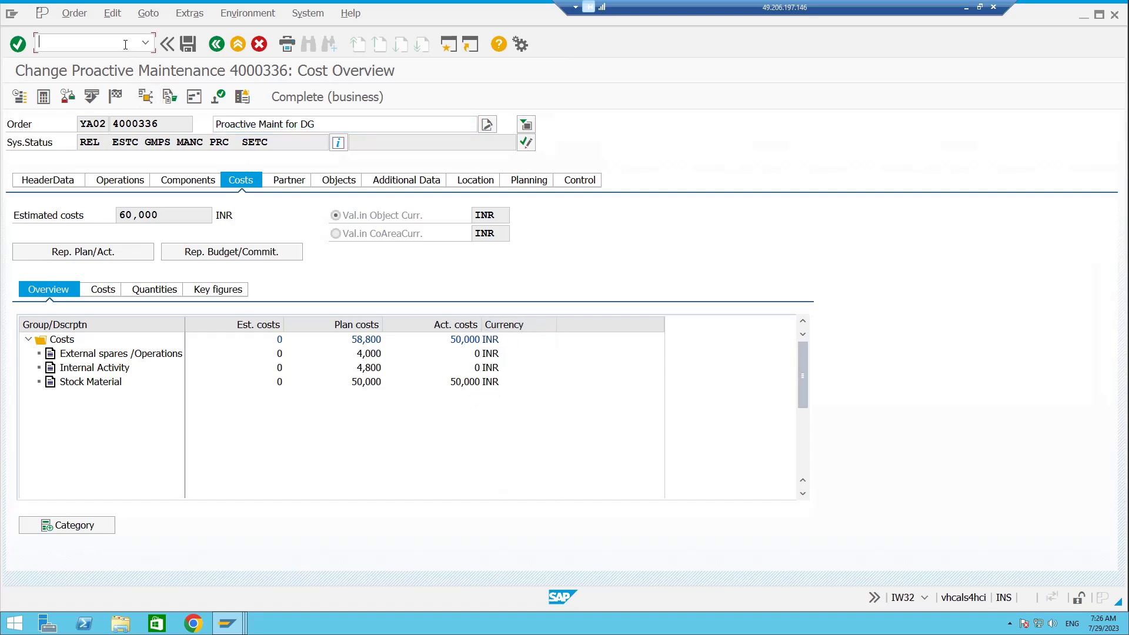
click(76, 47)
double_click(116, 122)
click(94, 44)
text(/NIW41)
key(Return)
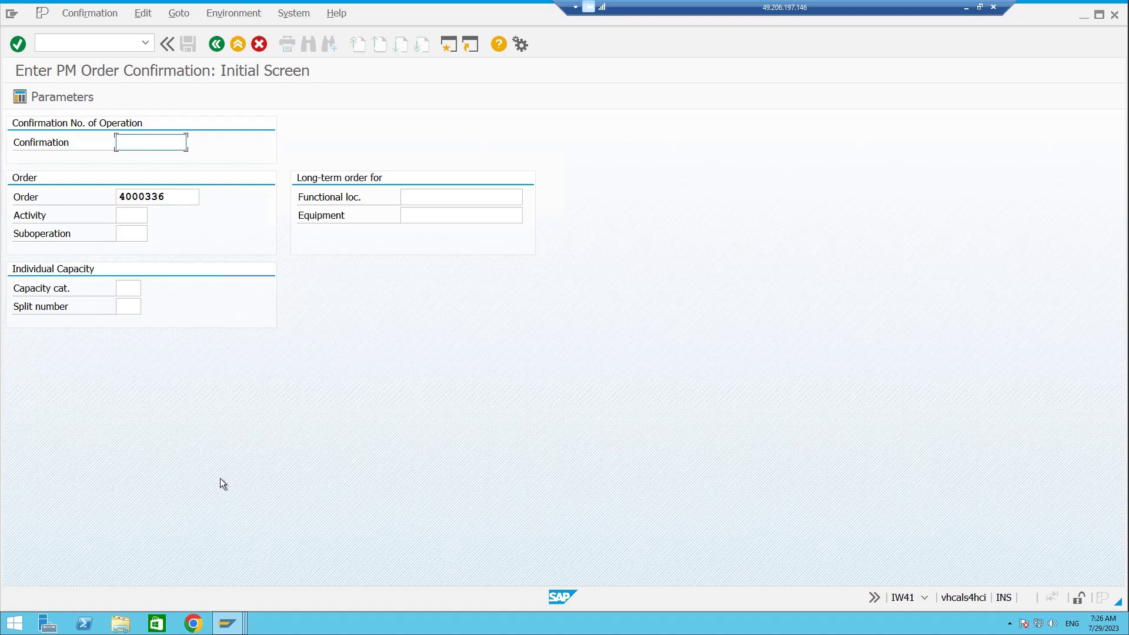
Step: Switch to requisition 10001254's session, copy its number, and start ME21N
click(227, 623)
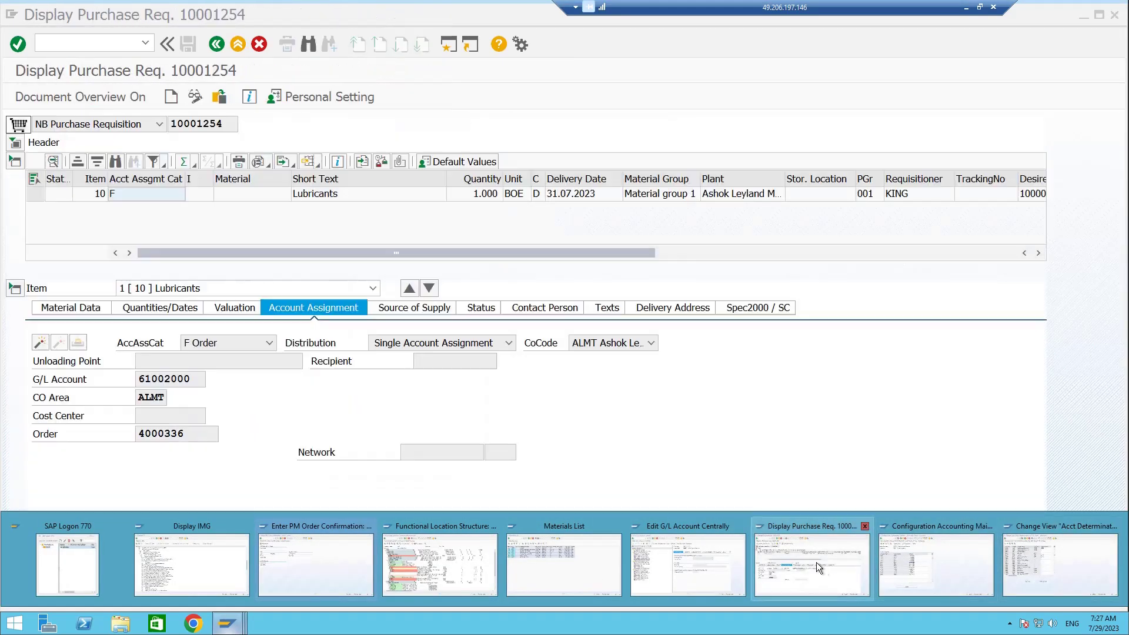
click(816, 562)
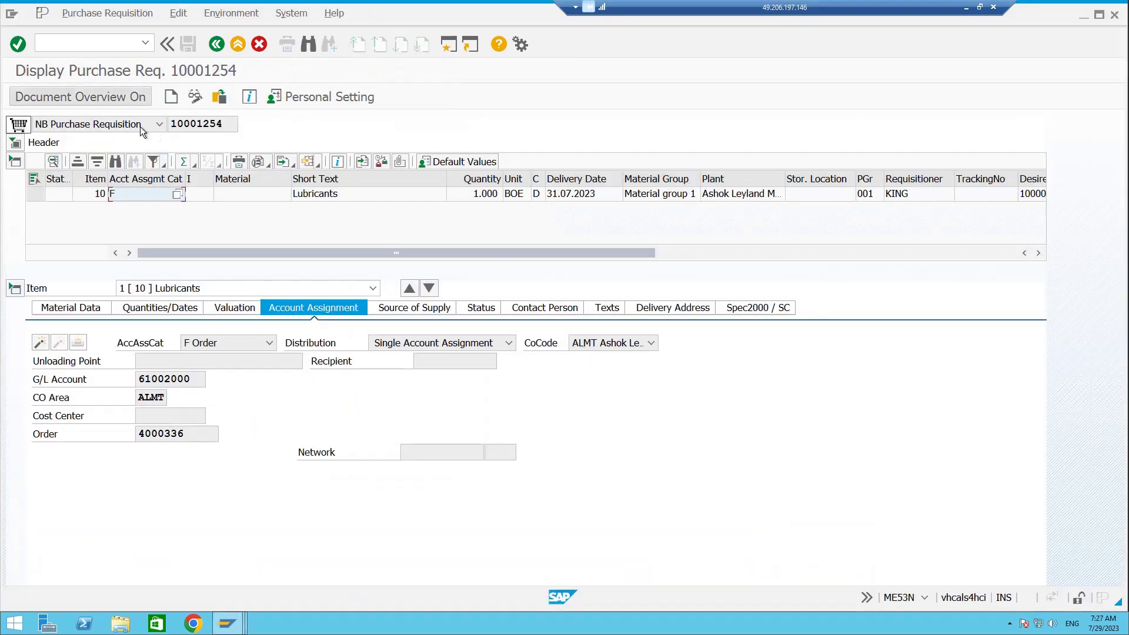
double_click(195, 124)
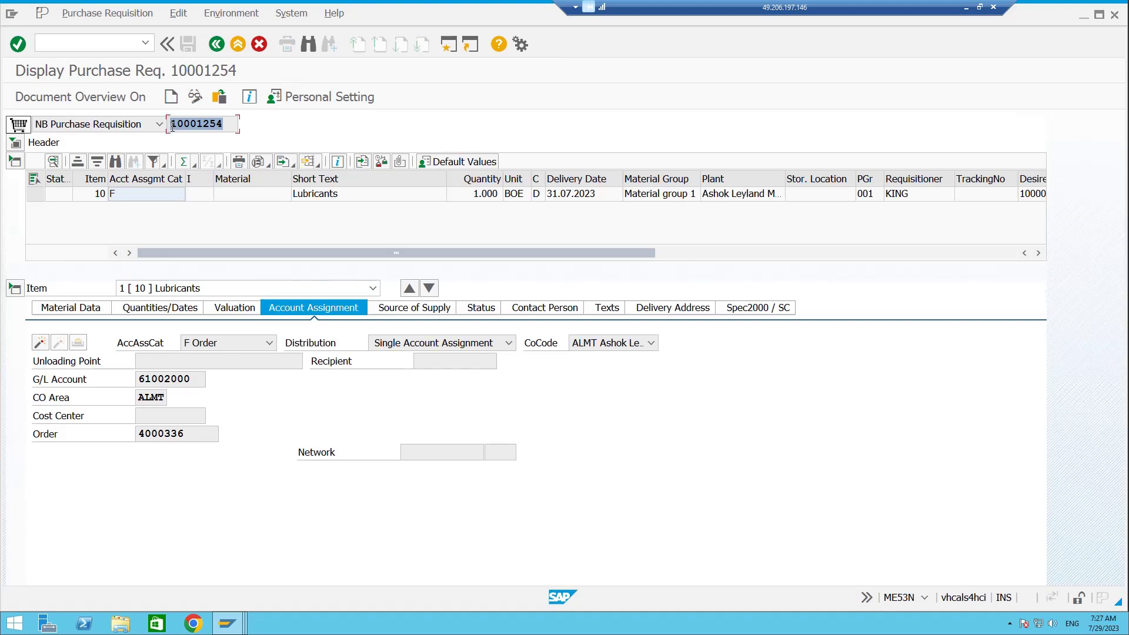
click(123, 38)
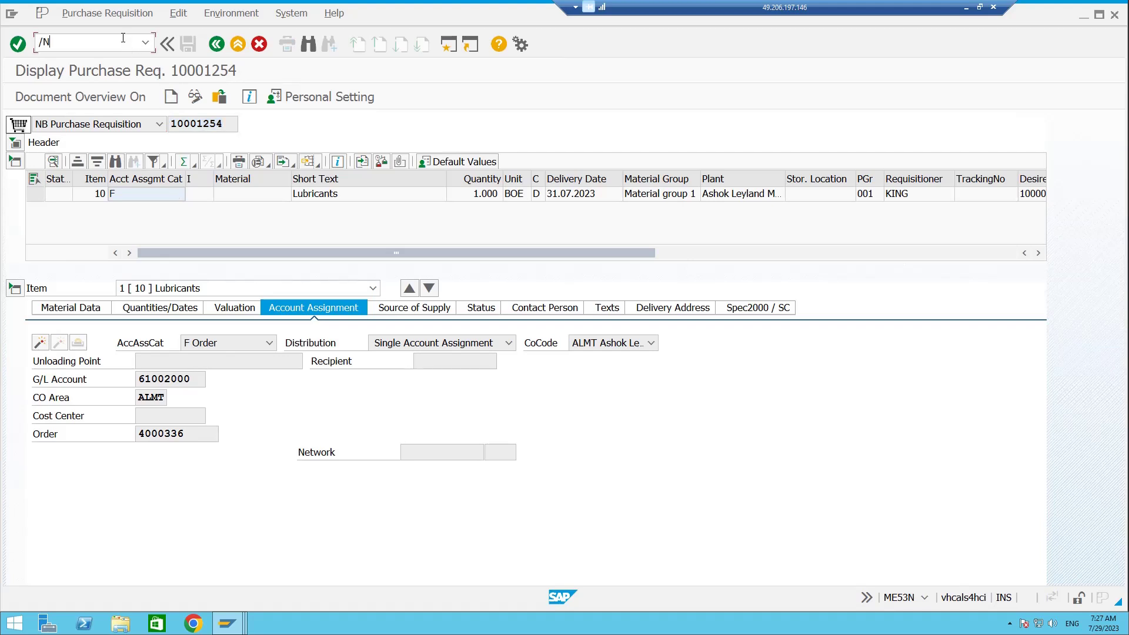
text(/NME21N)
key(Return)
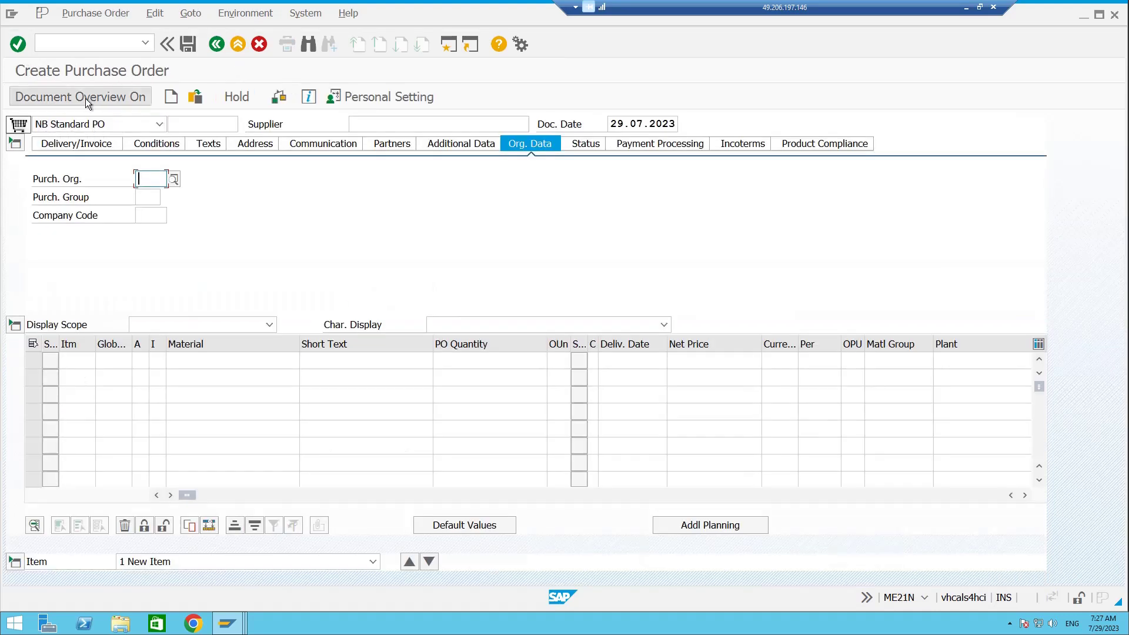
Step: Adopt requisition 10001254 into the PO and review the 4,000 INR net price and delivery date
click(86, 97)
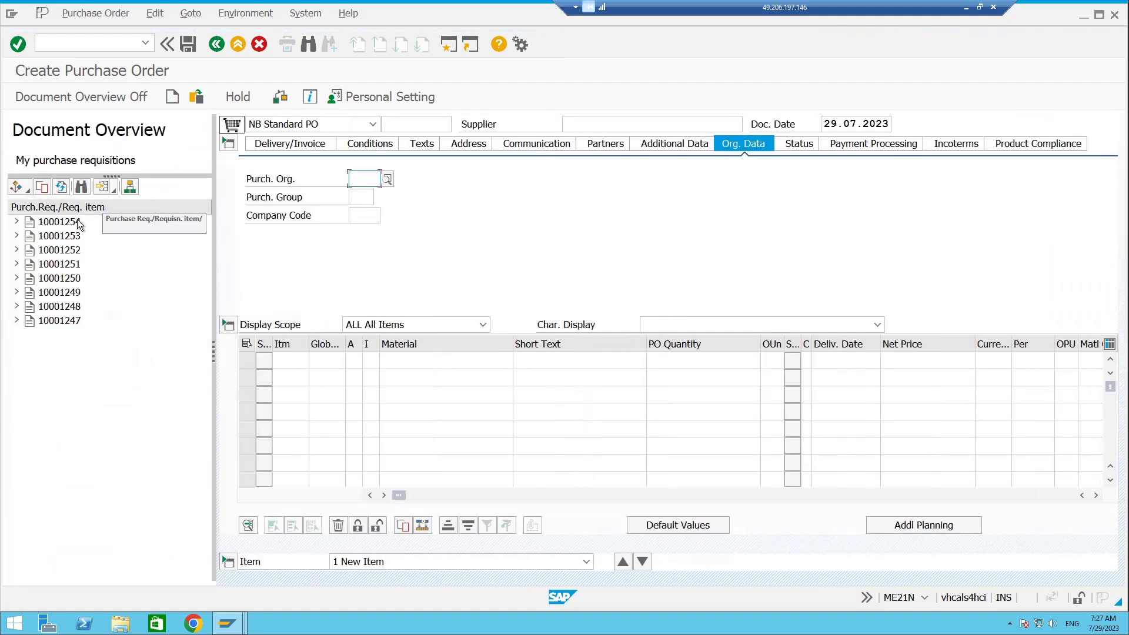
click(66, 223)
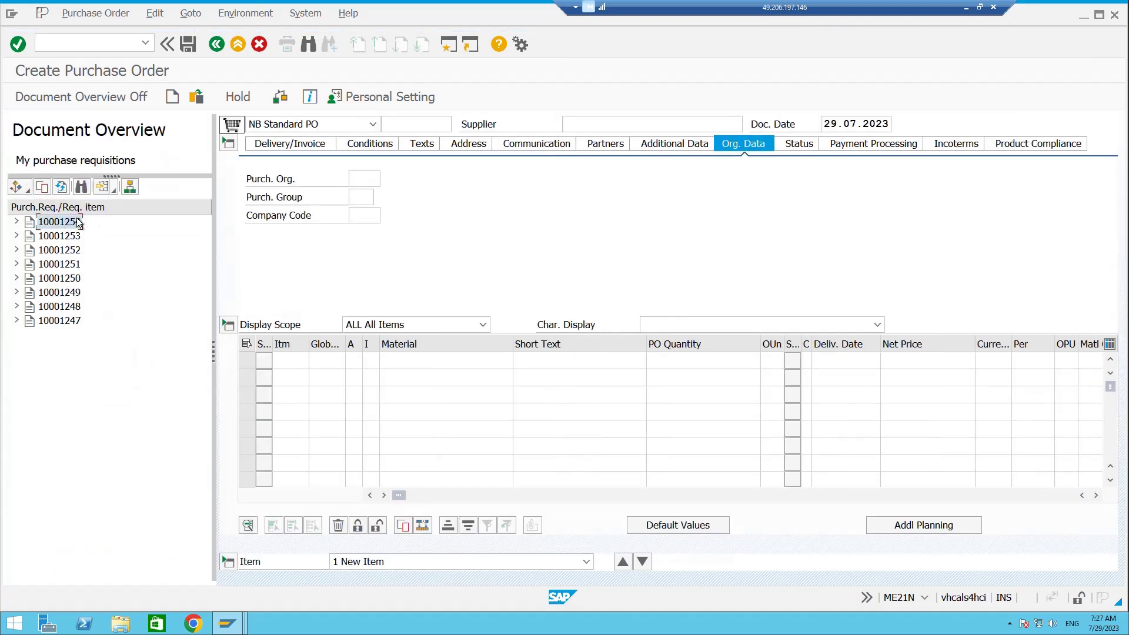
click(43, 187)
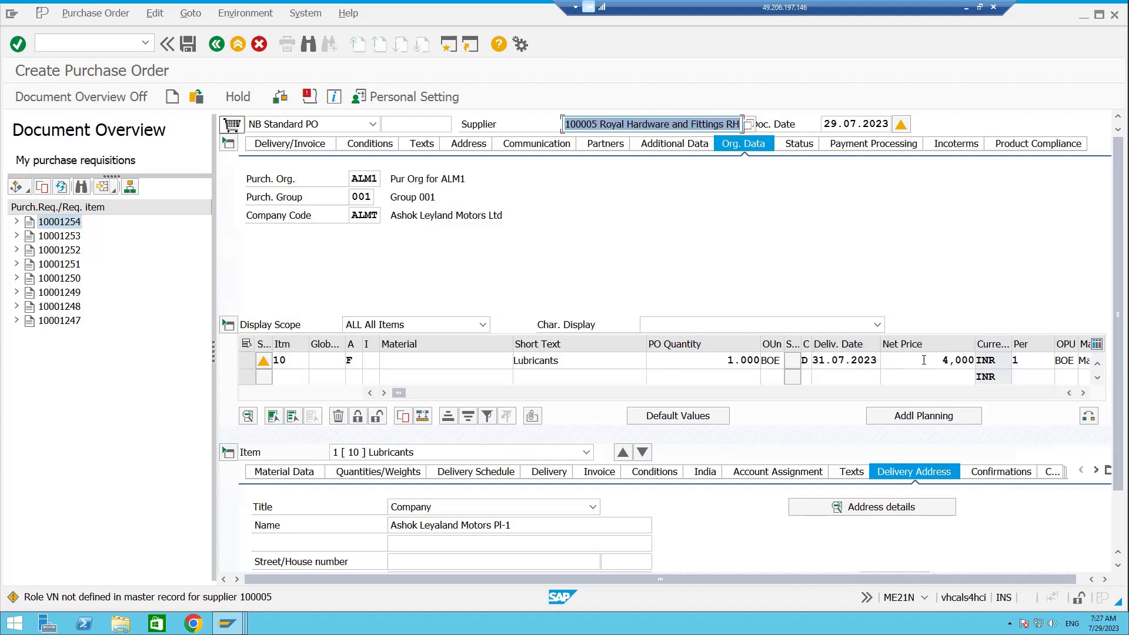
drag(945, 360, 975, 360)
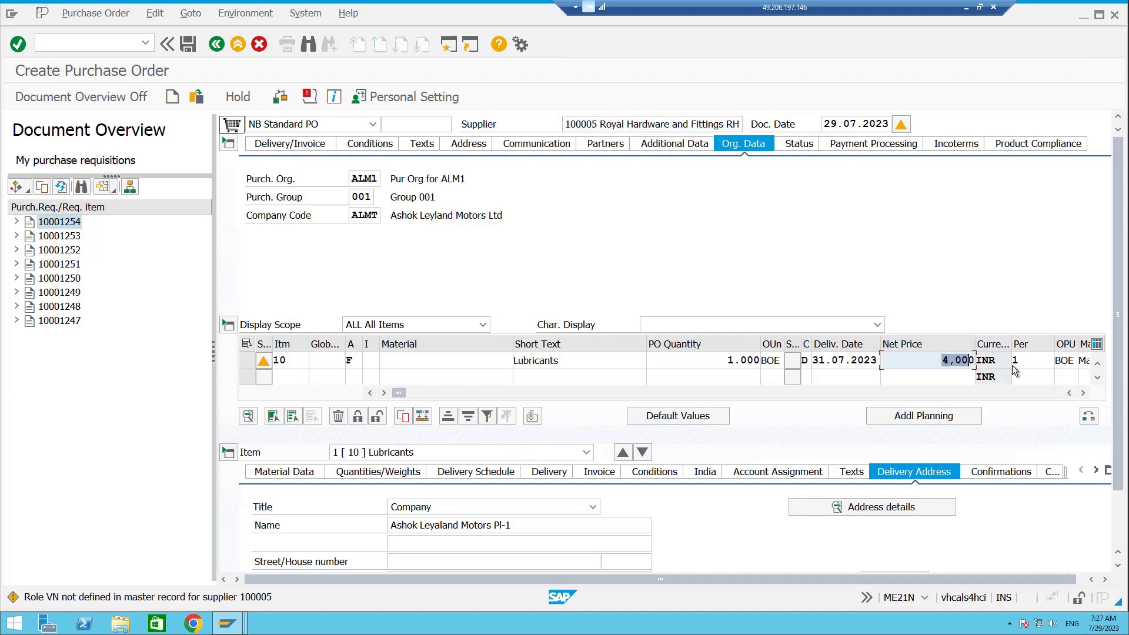
drag(1083, 394, 1083, 394)
drag(627, 393, 405, 393)
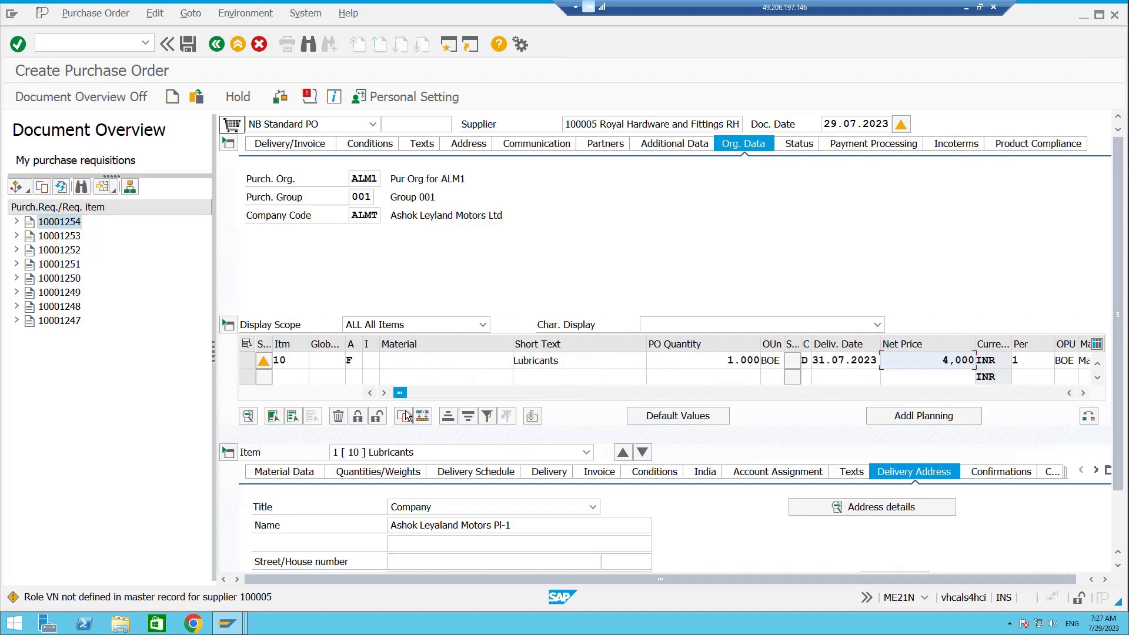
drag(934, 356, 971, 359)
key(Return)
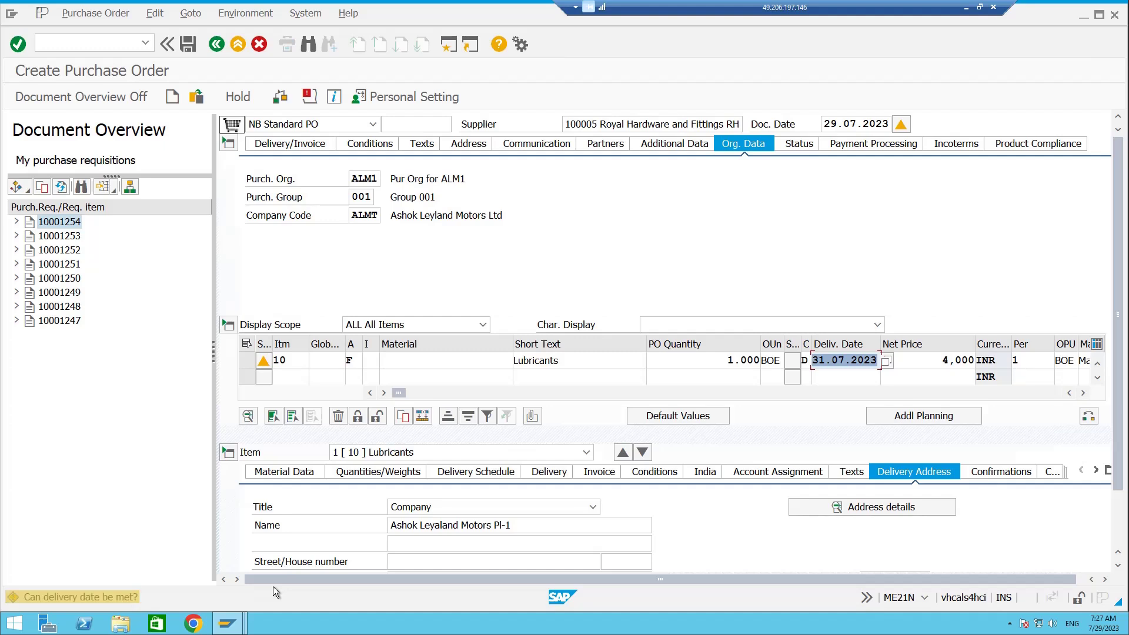
key(Return)
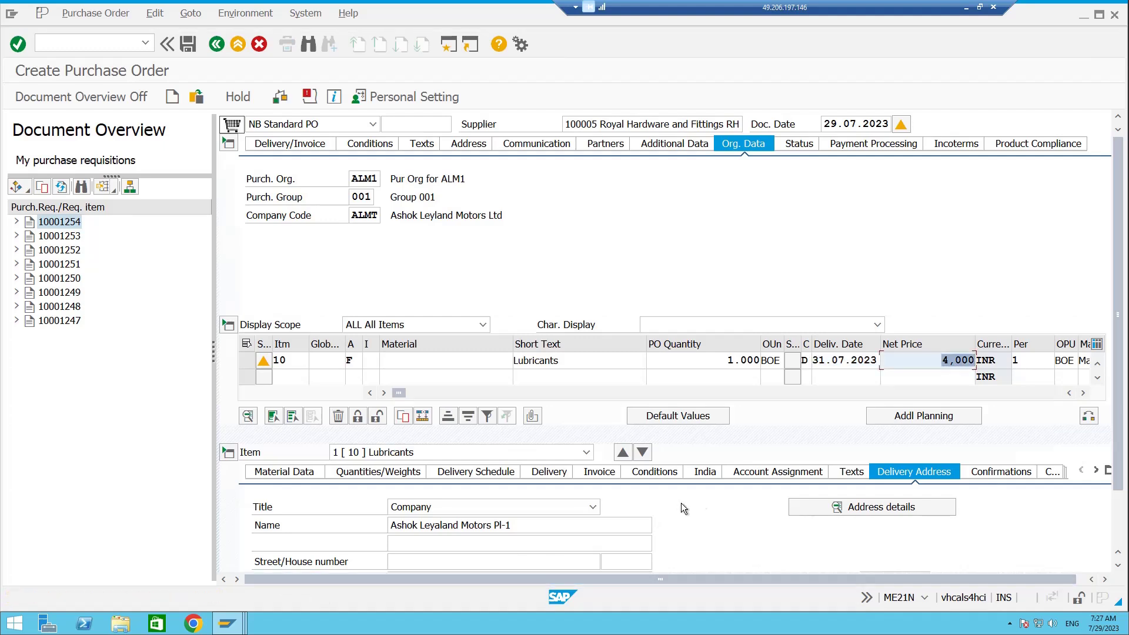
Step: Verify the item is charged to order 4000336 and G/L account 61002000
click(790, 473)
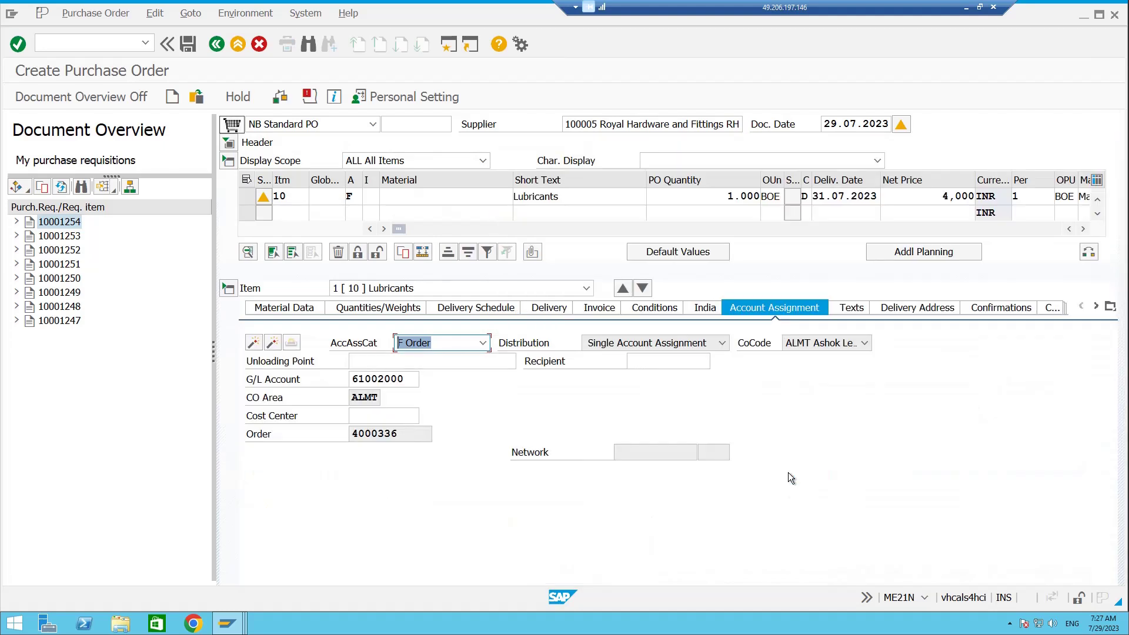
click(411, 434)
drag(373, 431, 349, 434)
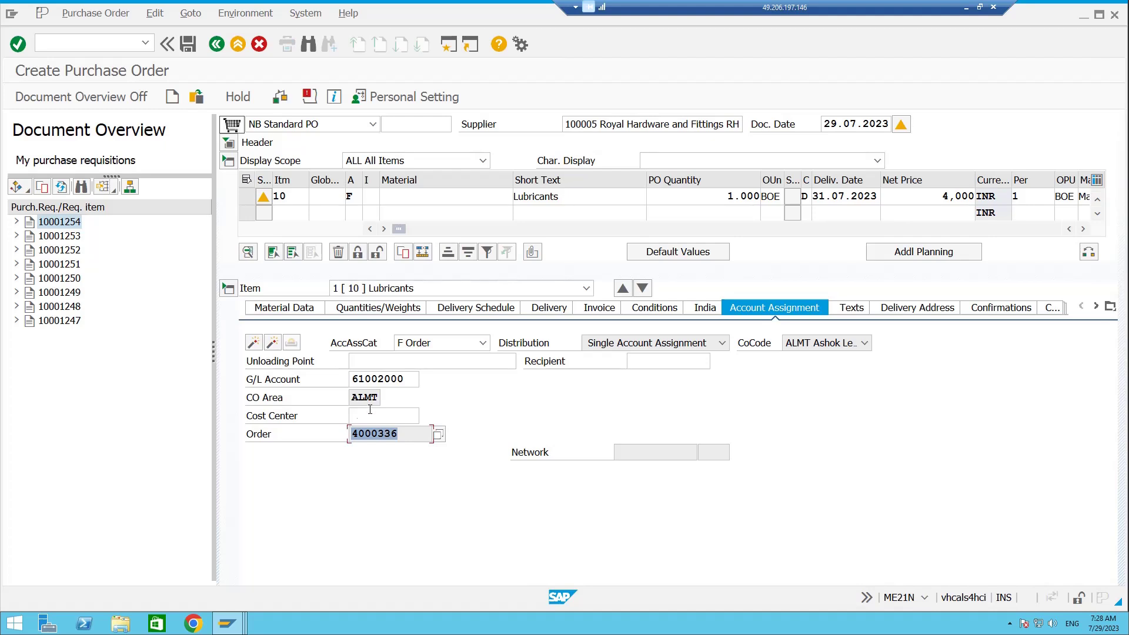
drag(406, 379, 349, 379)
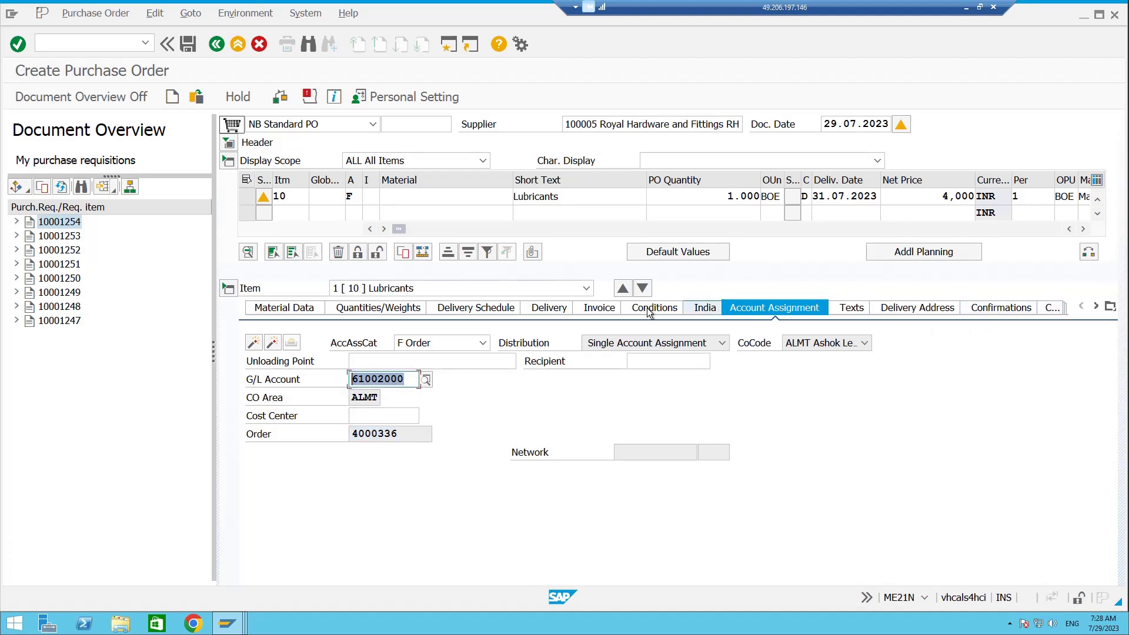
Step: Review the delivery schedule and material data, check the Lubricants PO error-free, and save it
click(458, 312)
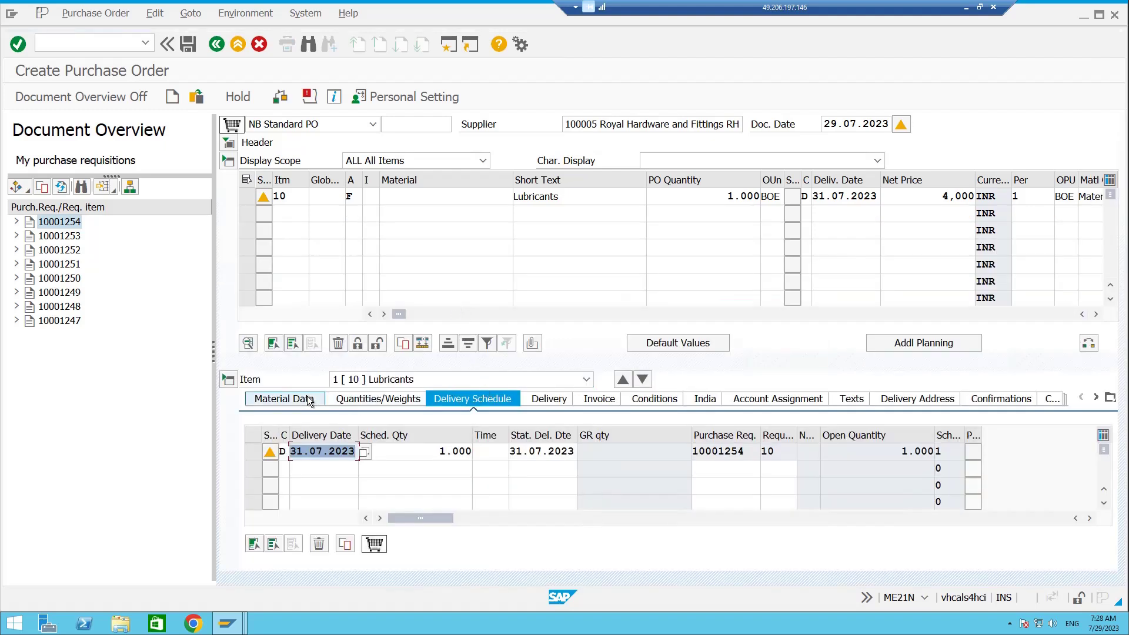
click(309, 399)
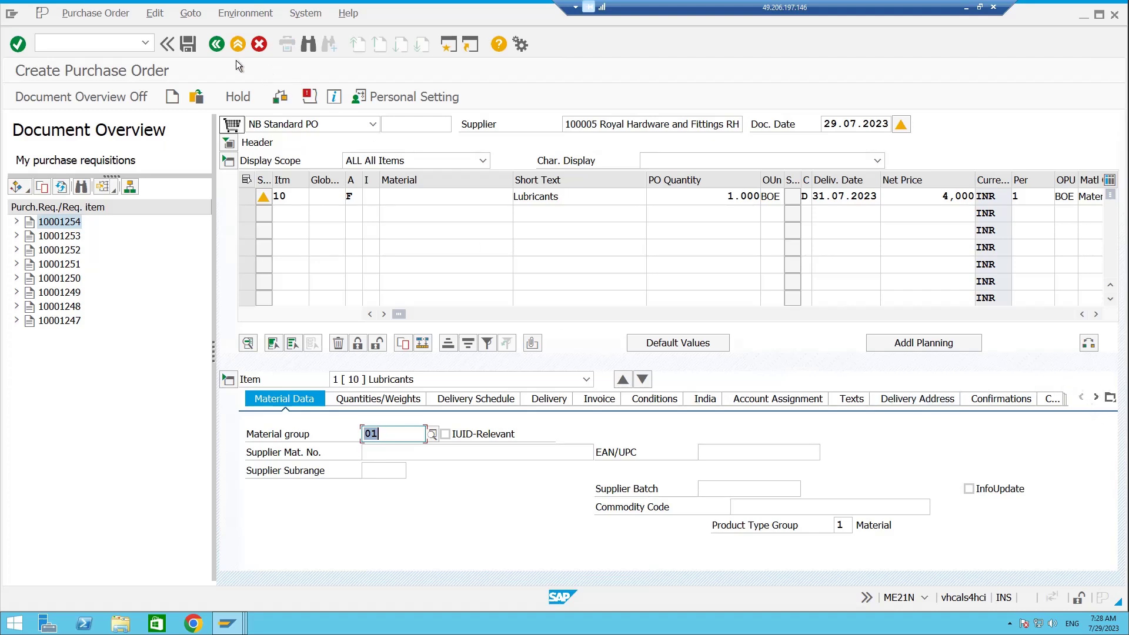
click(281, 99)
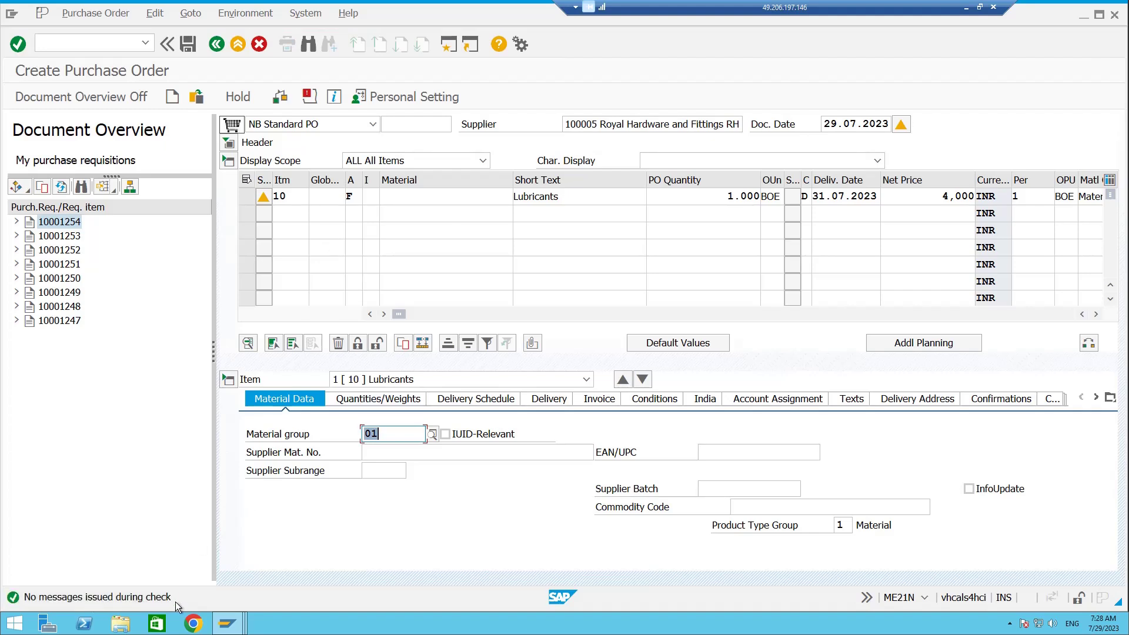
click(188, 44)
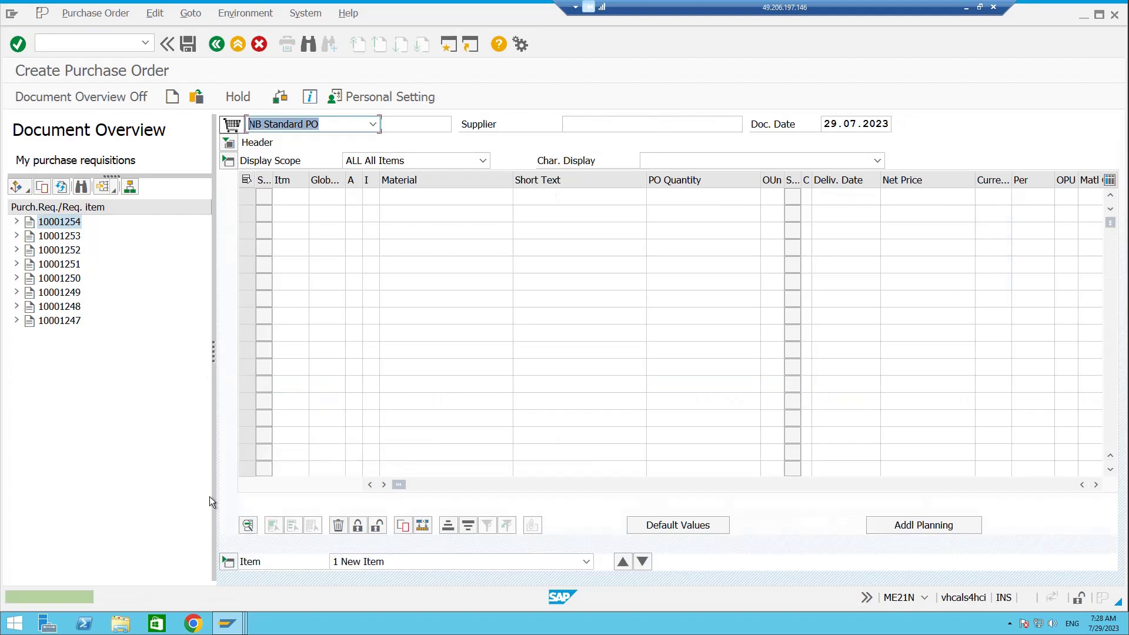
double_click(193, 594)
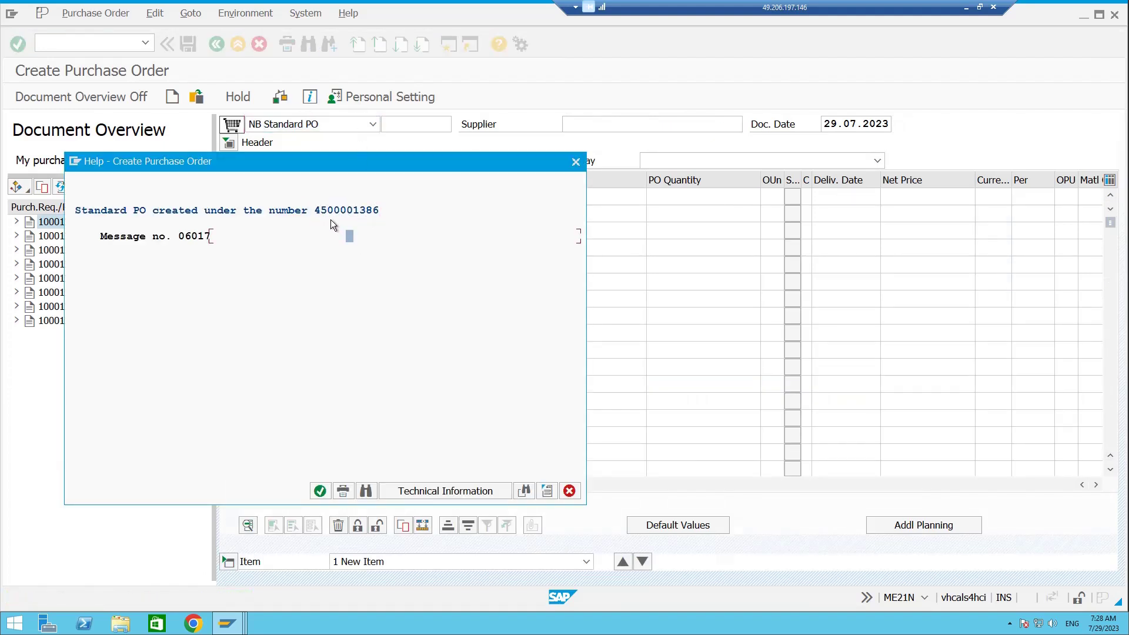
drag(320, 211, 399, 212)
click(316, 209)
drag(315, 205, 376, 215)
click(337, 226)
key(ctrl+y)
drag(315, 209, 386, 211)
key(ctrl+c)
click(576, 161)
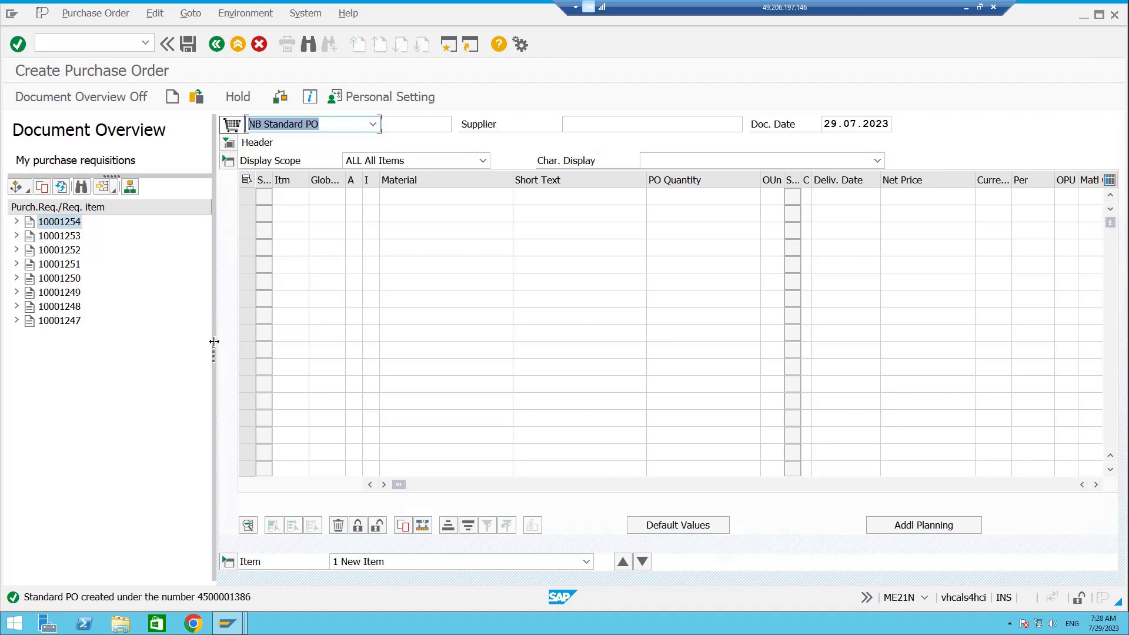
Step: Start the goods movement transaction /NMIGO
click(118, 39)
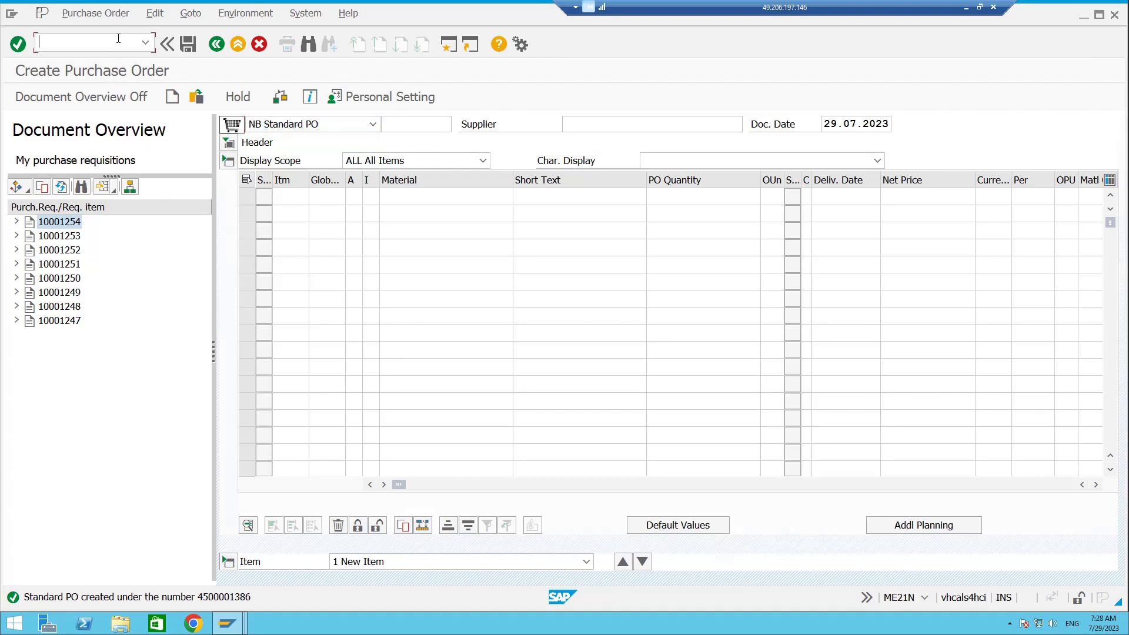
text(/NMIGO)
key(Return)
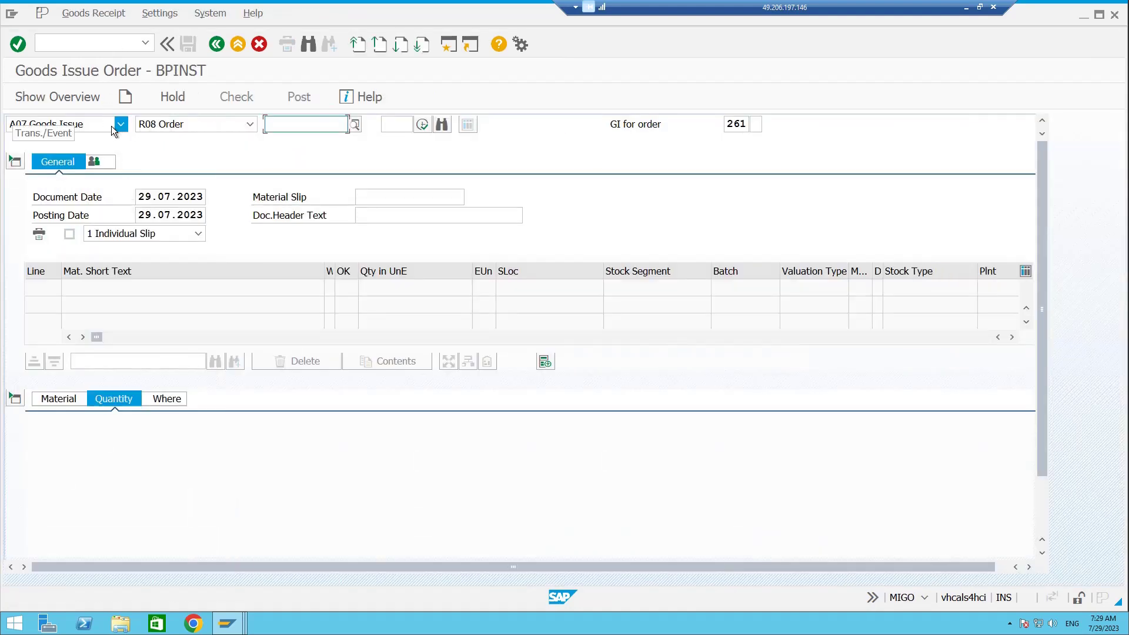
click(111, 126)
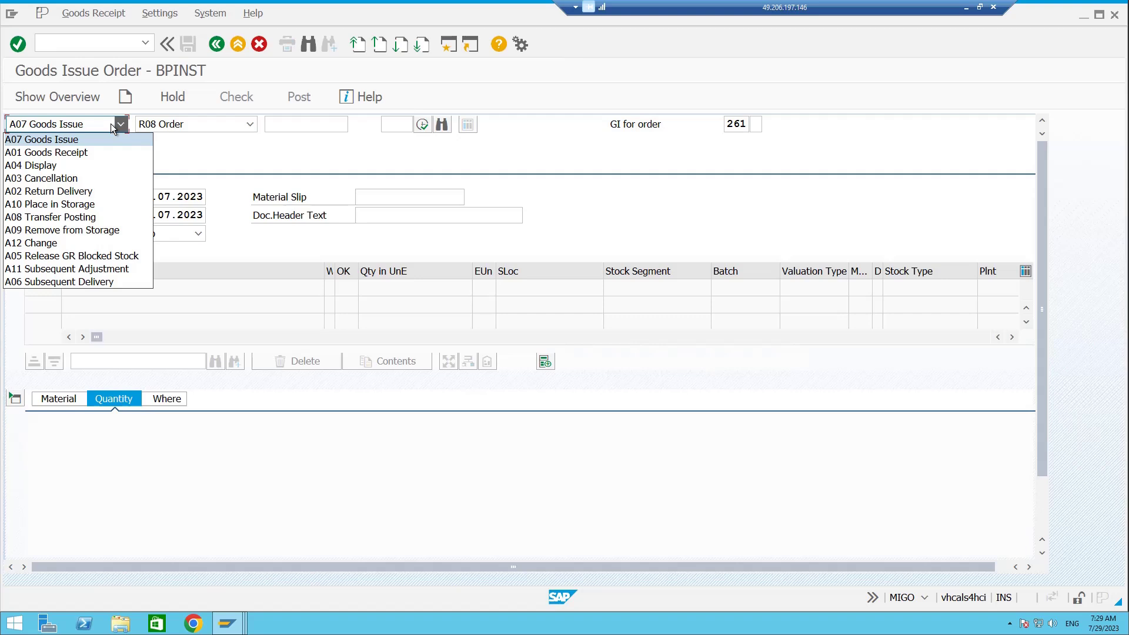
click(69, 153)
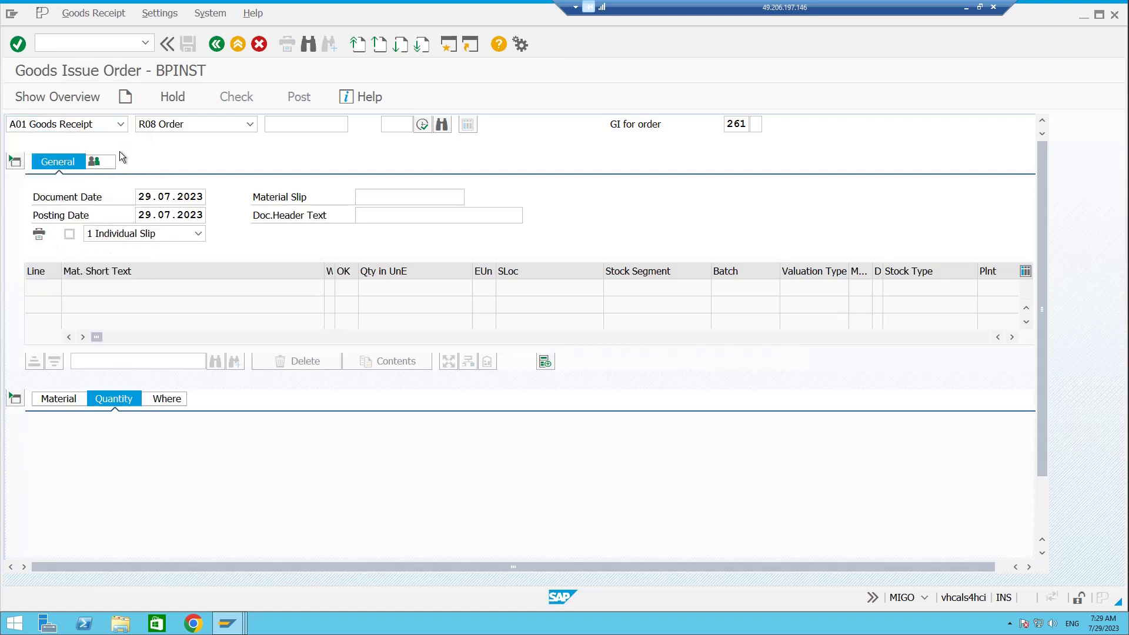
click(252, 125)
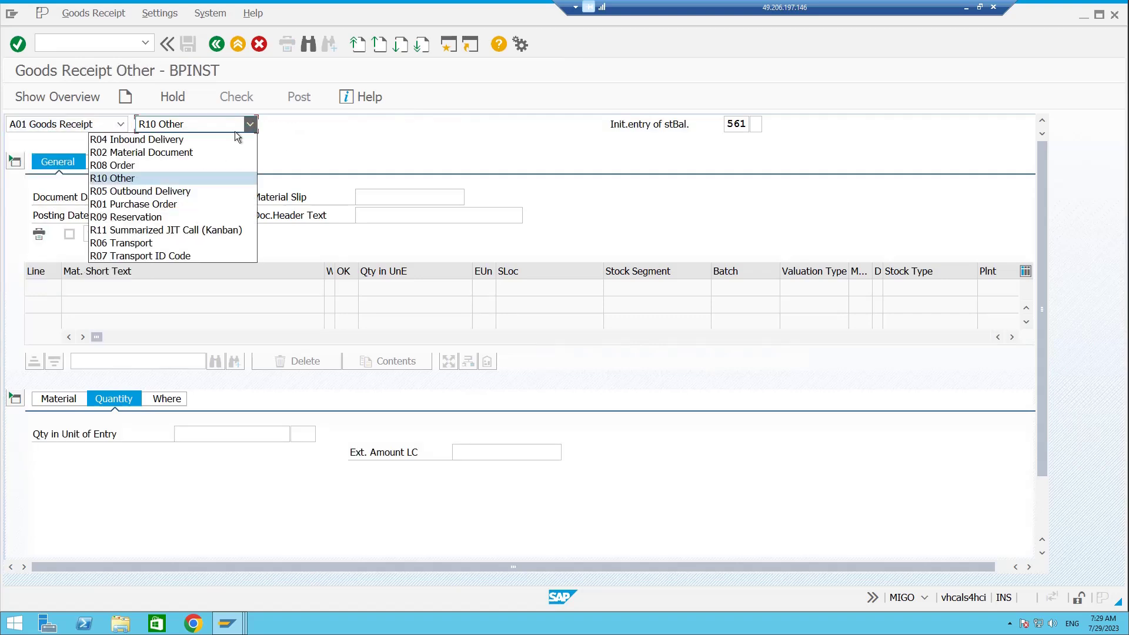
click(141, 204)
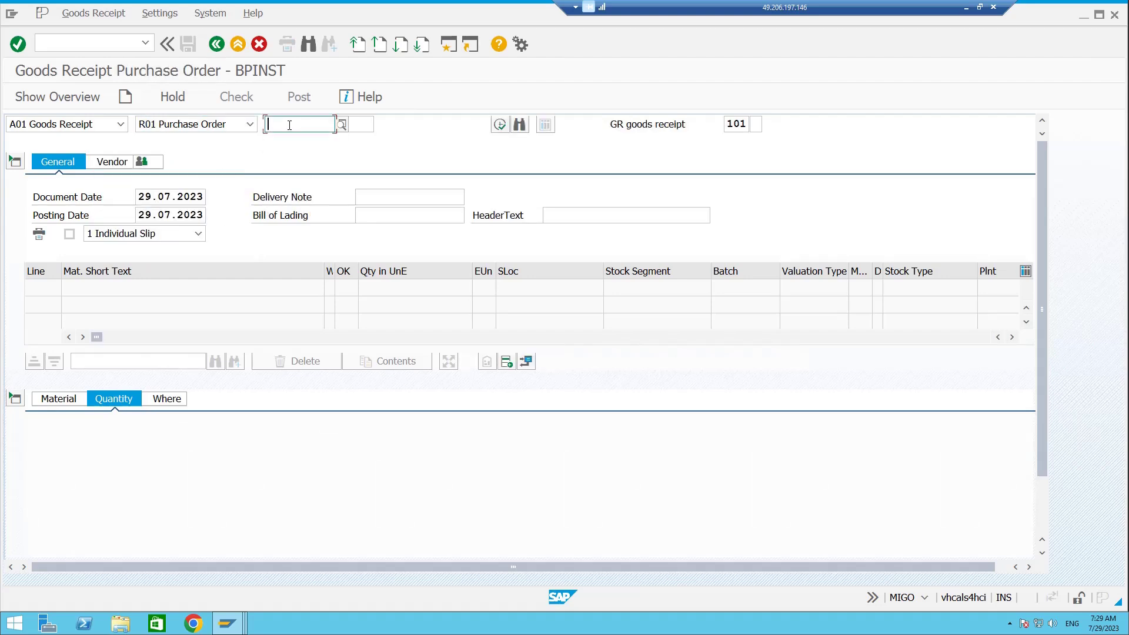
key(ctrl+v)
drag(728, 123, 749, 124)
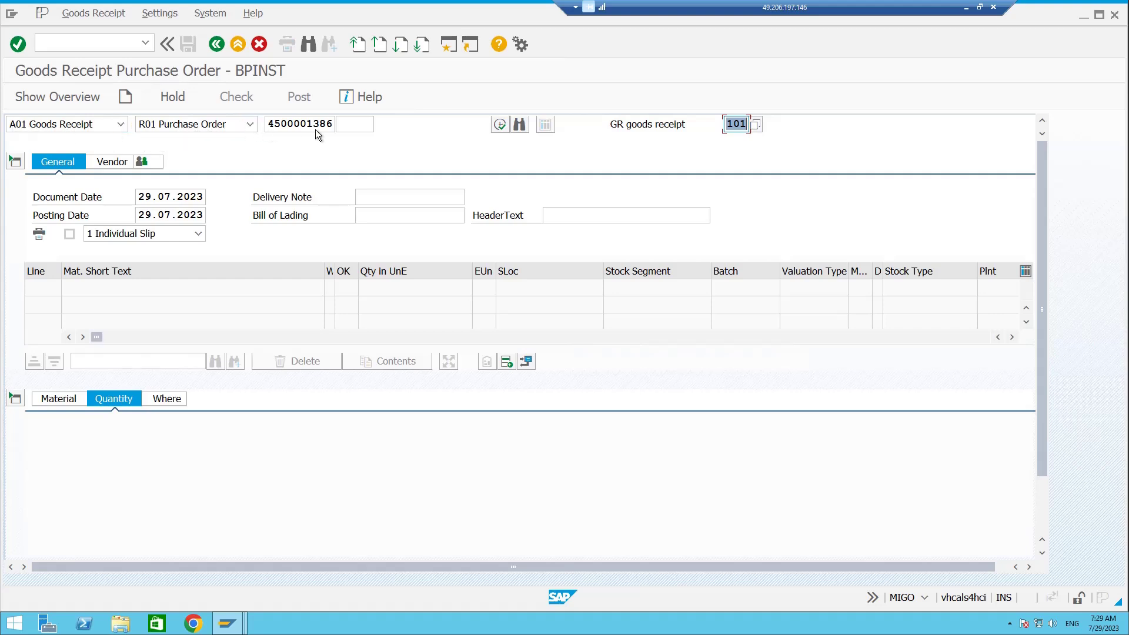
click(500, 125)
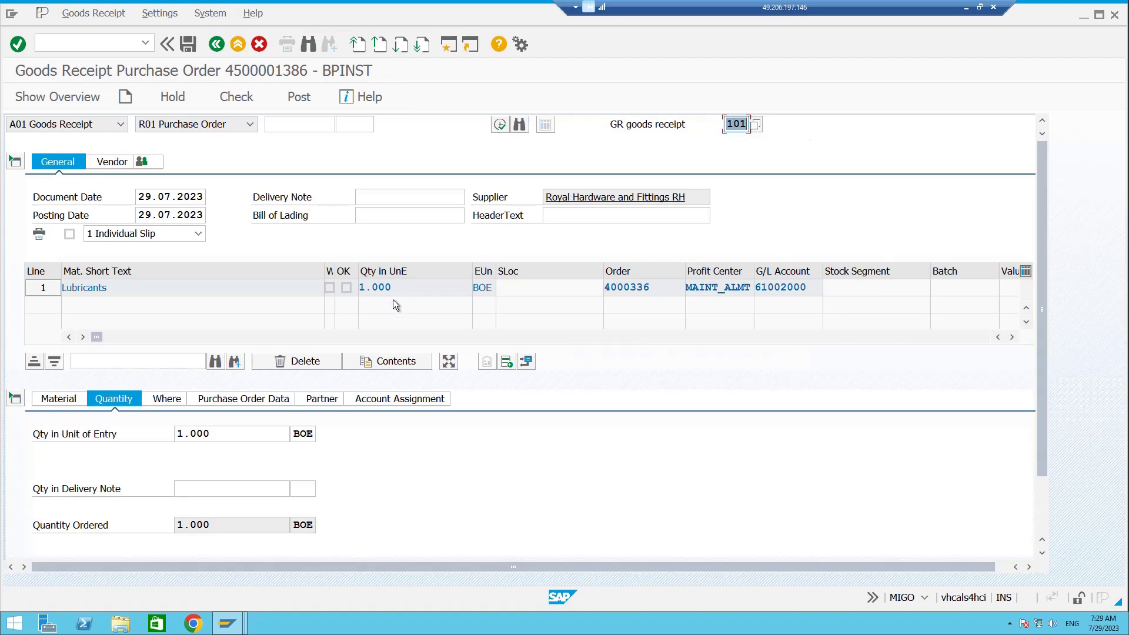
drag(650, 287, 605, 285)
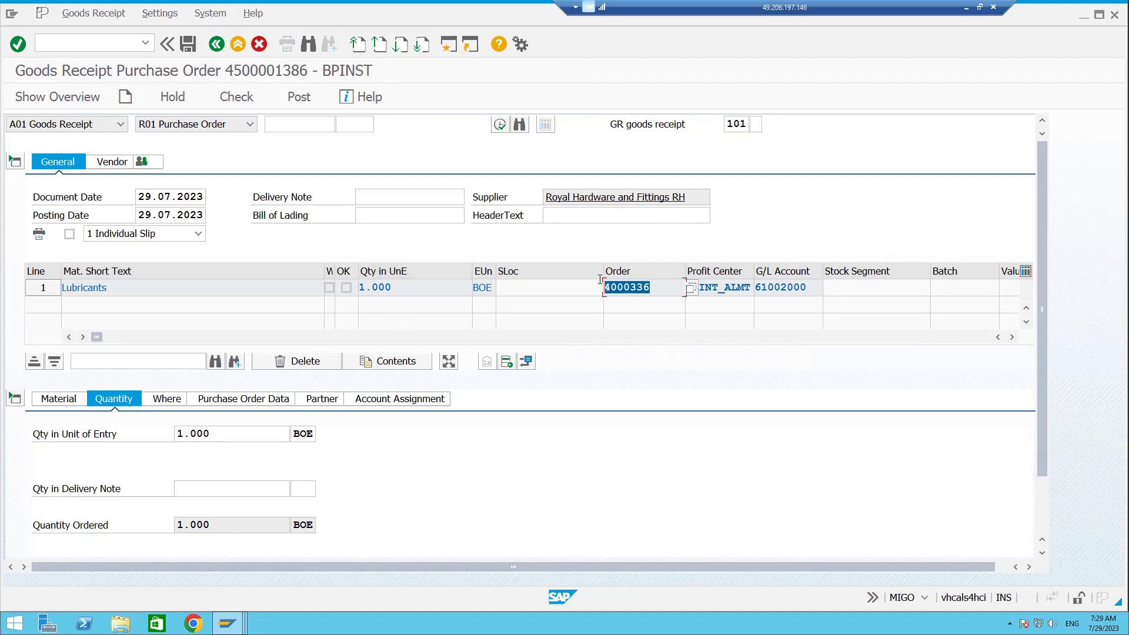
drag(727, 125, 748, 125)
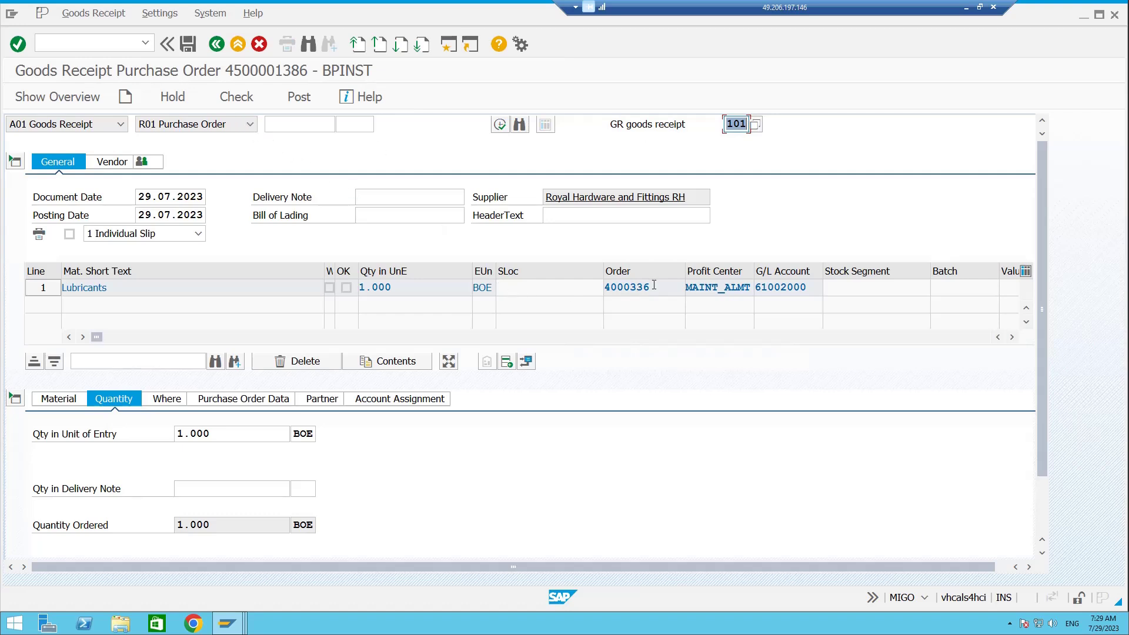
drag(650, 287, 599, 278)
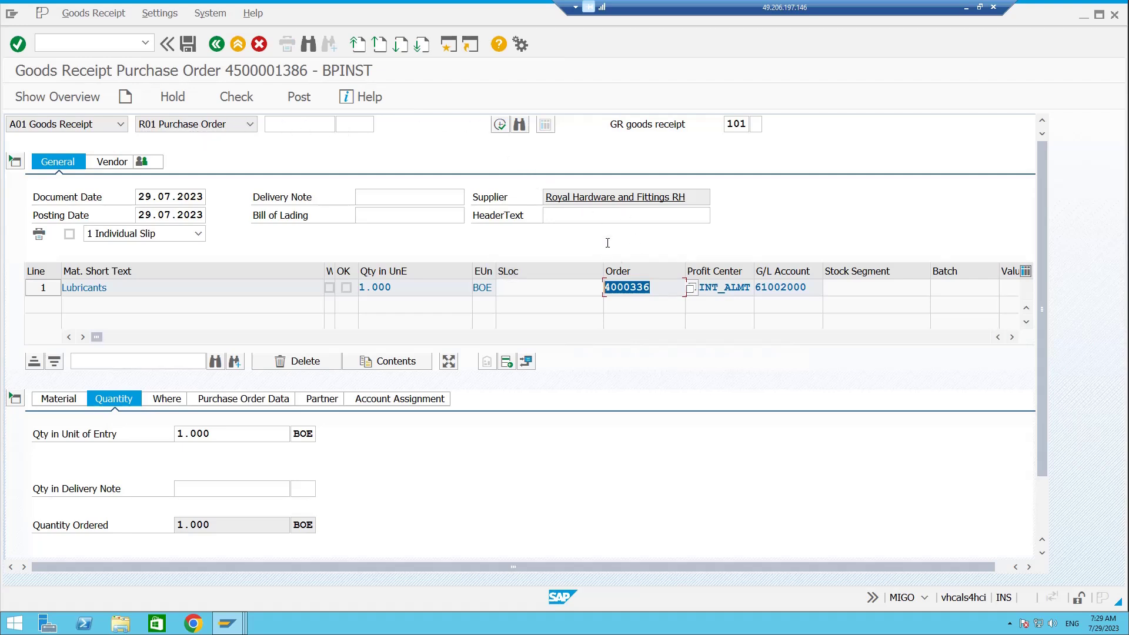
click(640, 285)
drag(640, 285, 601, 283)
double_click(729, 123)
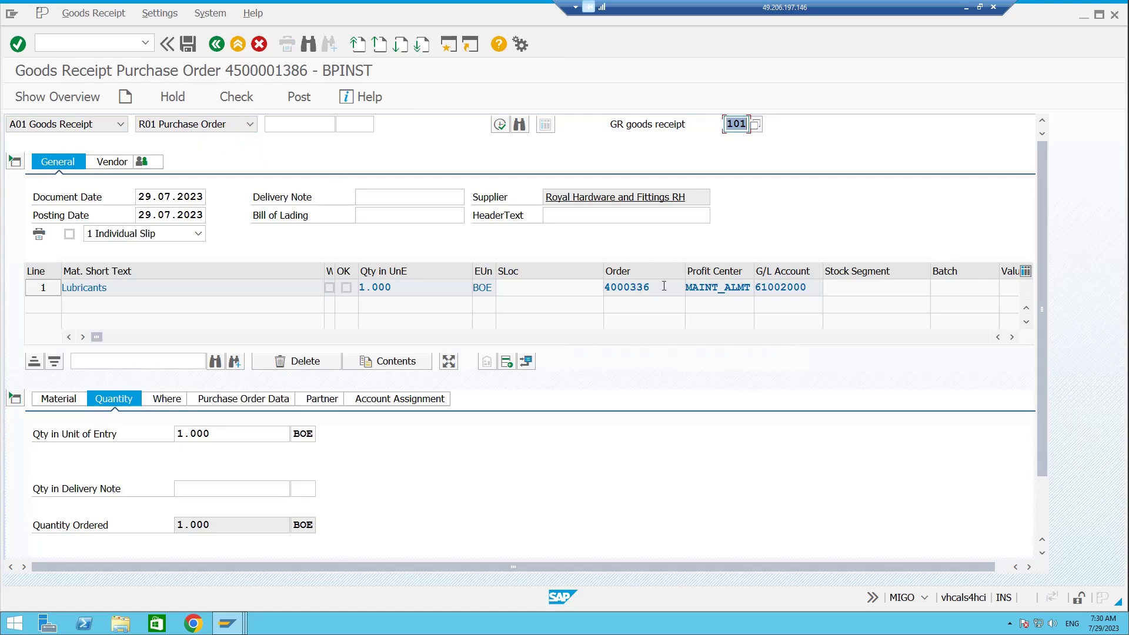
drag(663, 286, 600, 268)
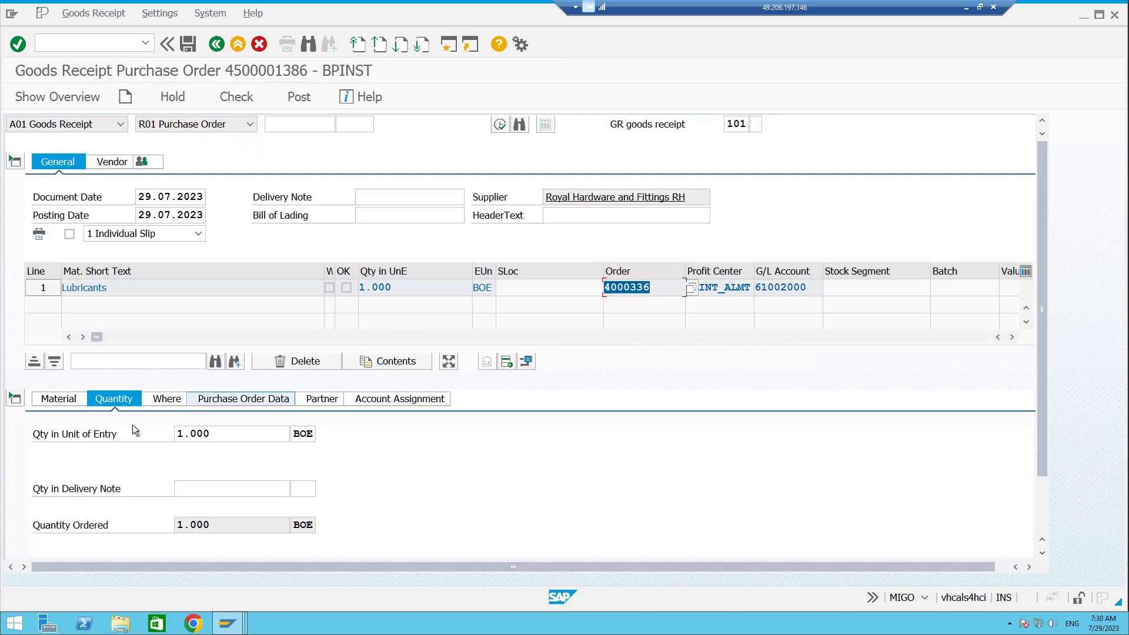
Step: Review the Where, PO Data, Partner and Account Assignment details, mark the Lubricants item OK, check and post
click(167, 399)
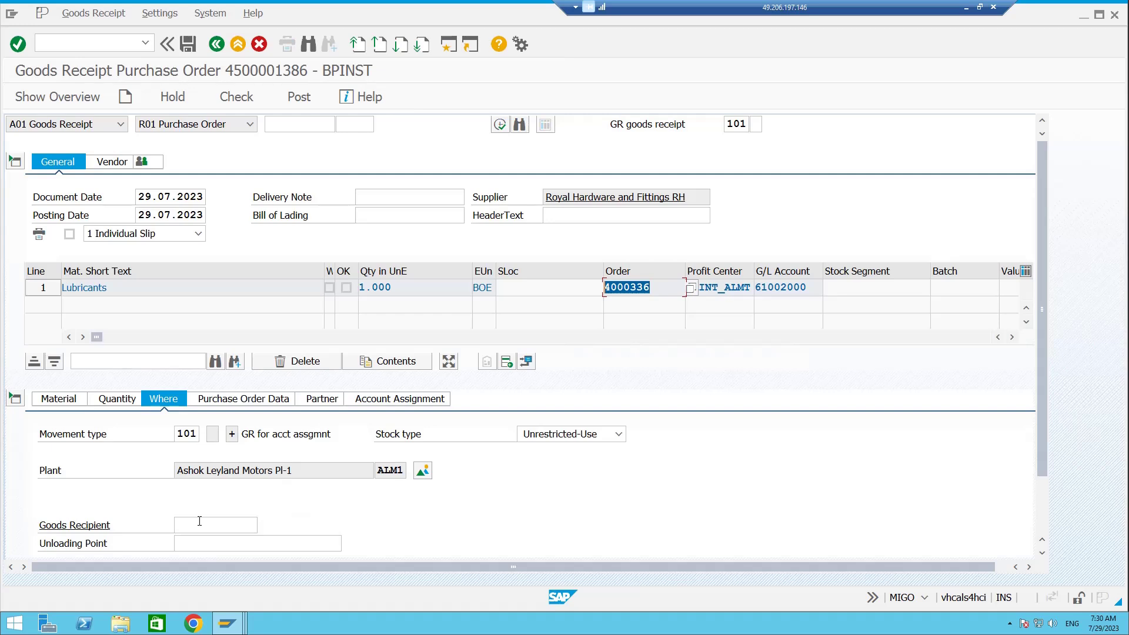
scroll(280, 484, down, 1)
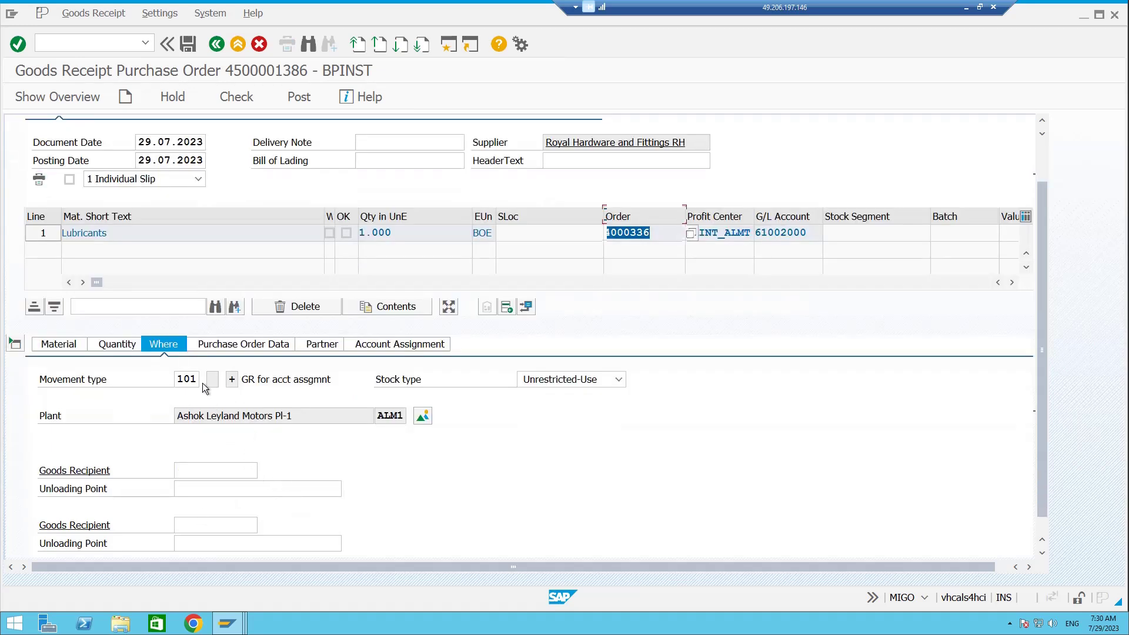
scroll(203, 383, down, 1)
click(235, 326)
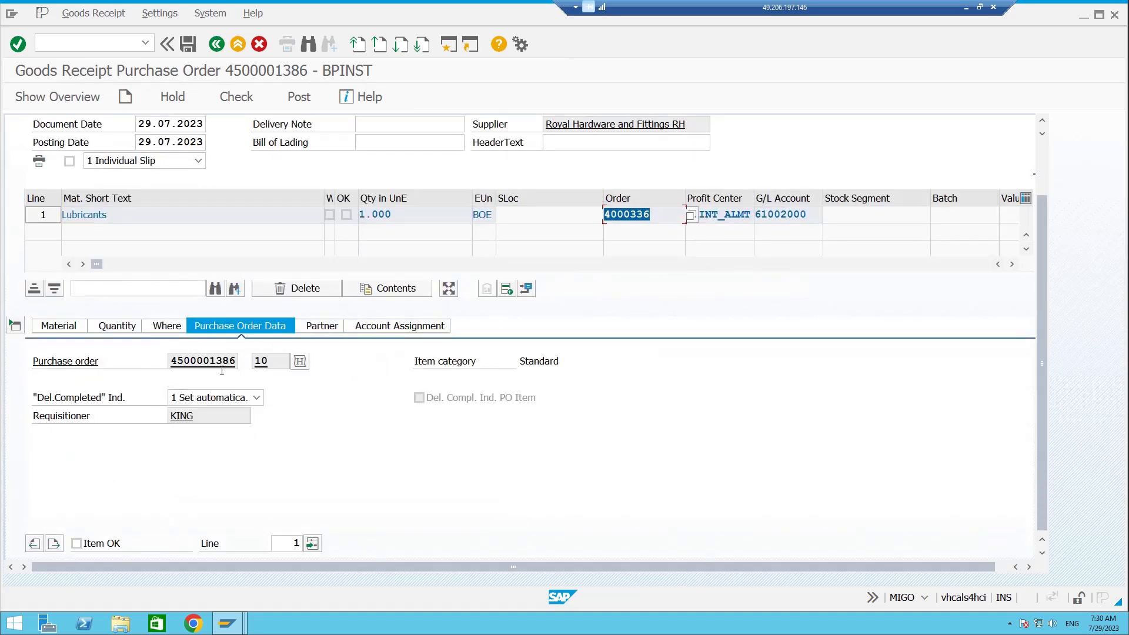
click(320, 327)
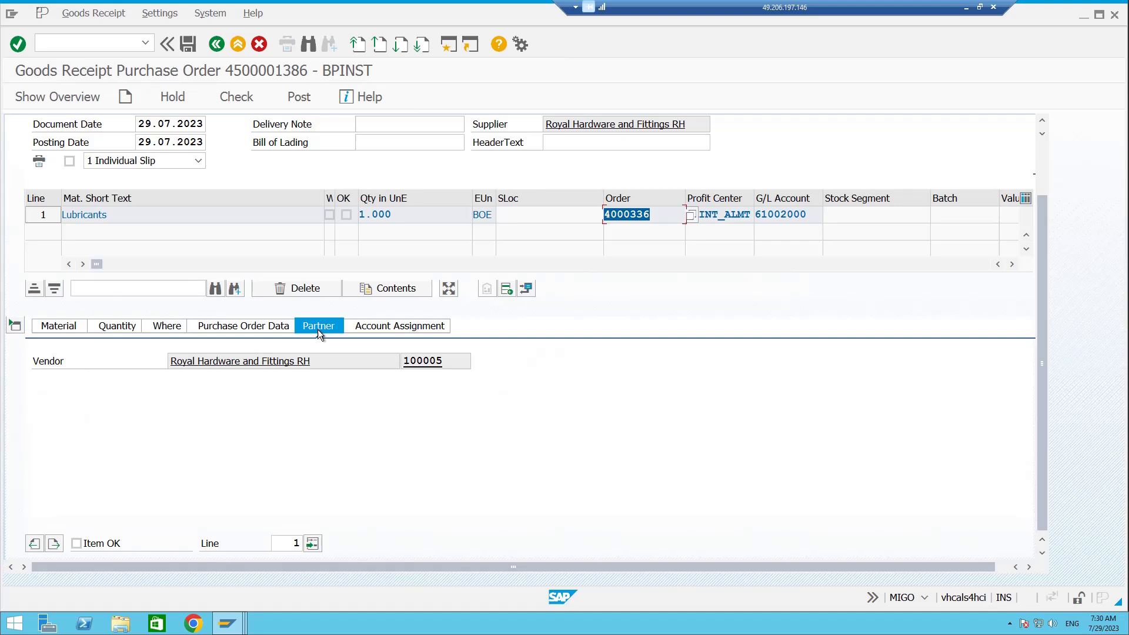
click(395, 326)
click(201, 433)
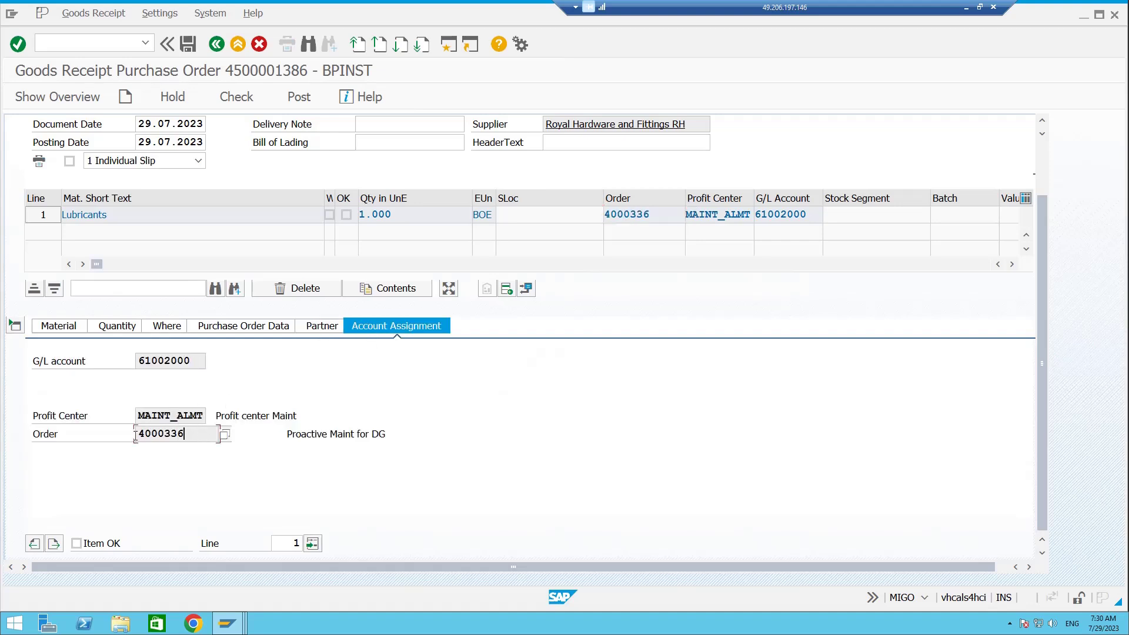
click(76, 545)
click(229, 101)
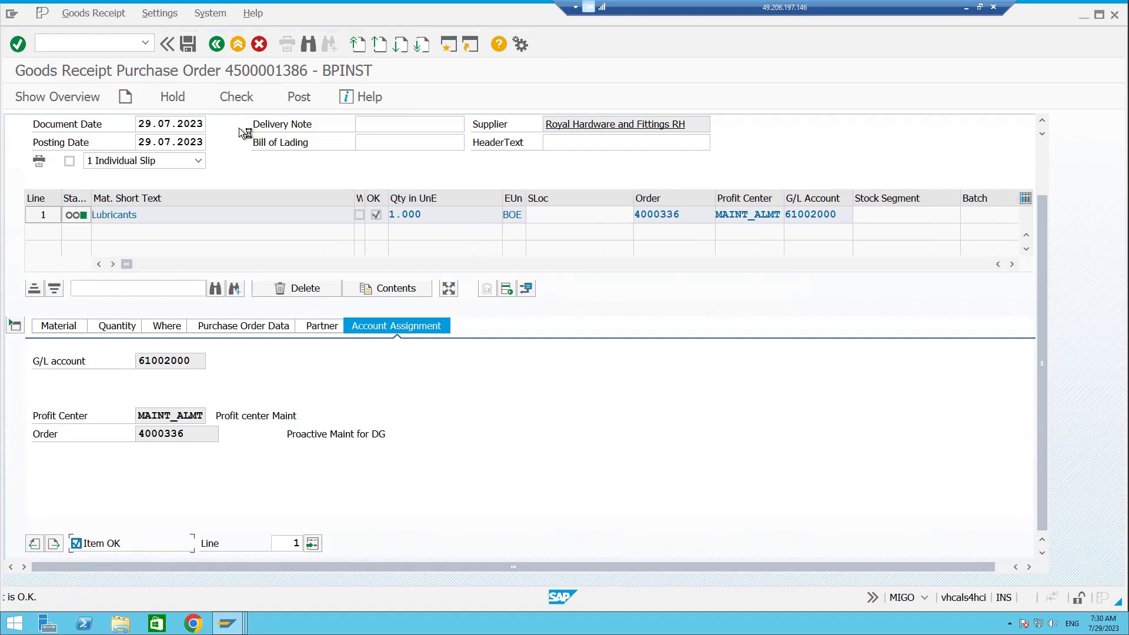
click(298, 97)
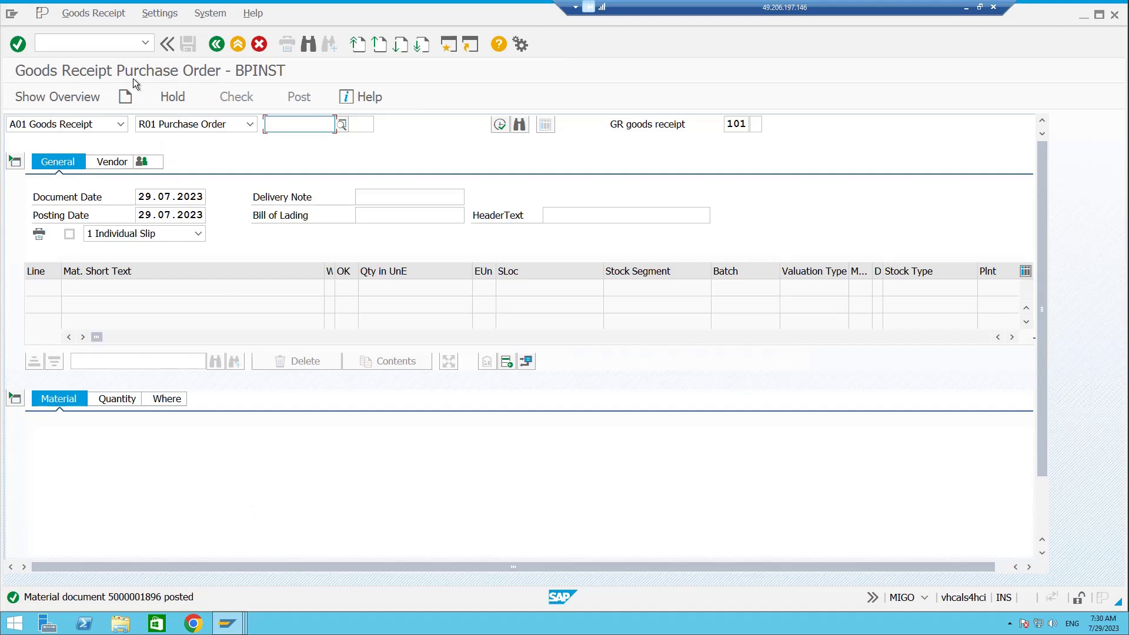
Step: Switch to the confirmation window and view order 4000336's costs in IW32, totalling 54,000 INR
click(101, 41)
click(232, 622)
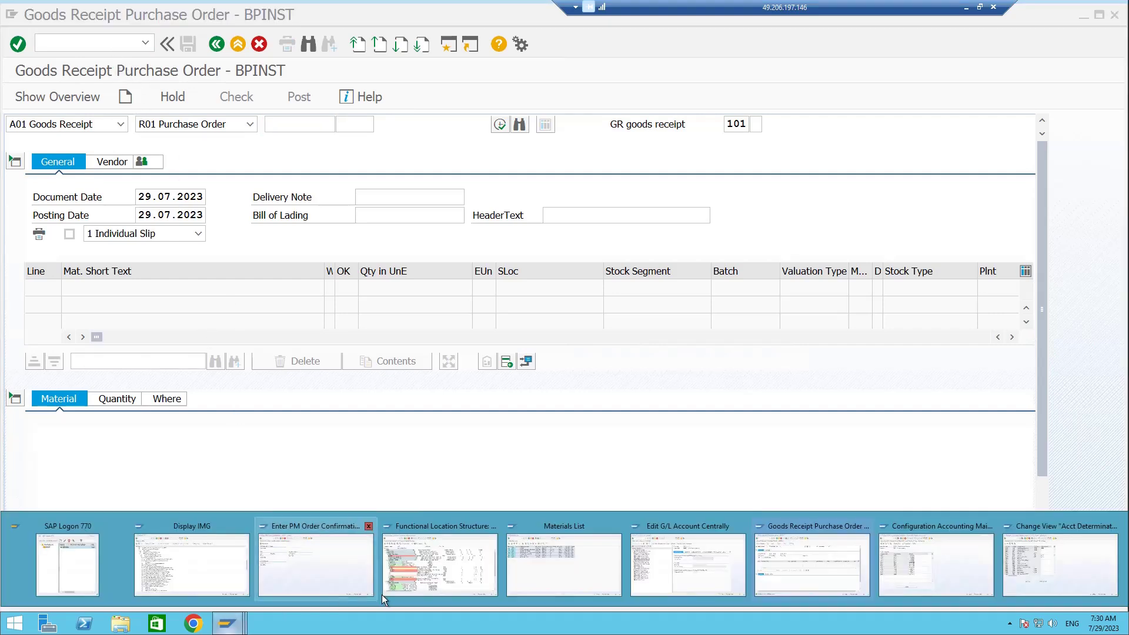
click(318, 556)
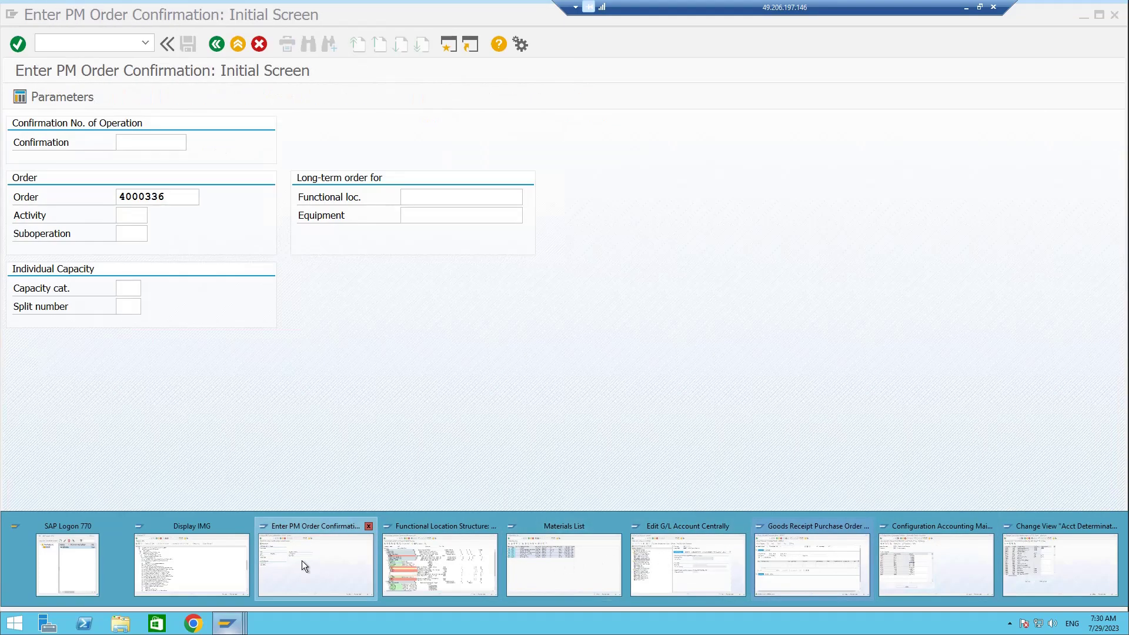
click(303, 560)
click(117, 43)
text(/nIW32)
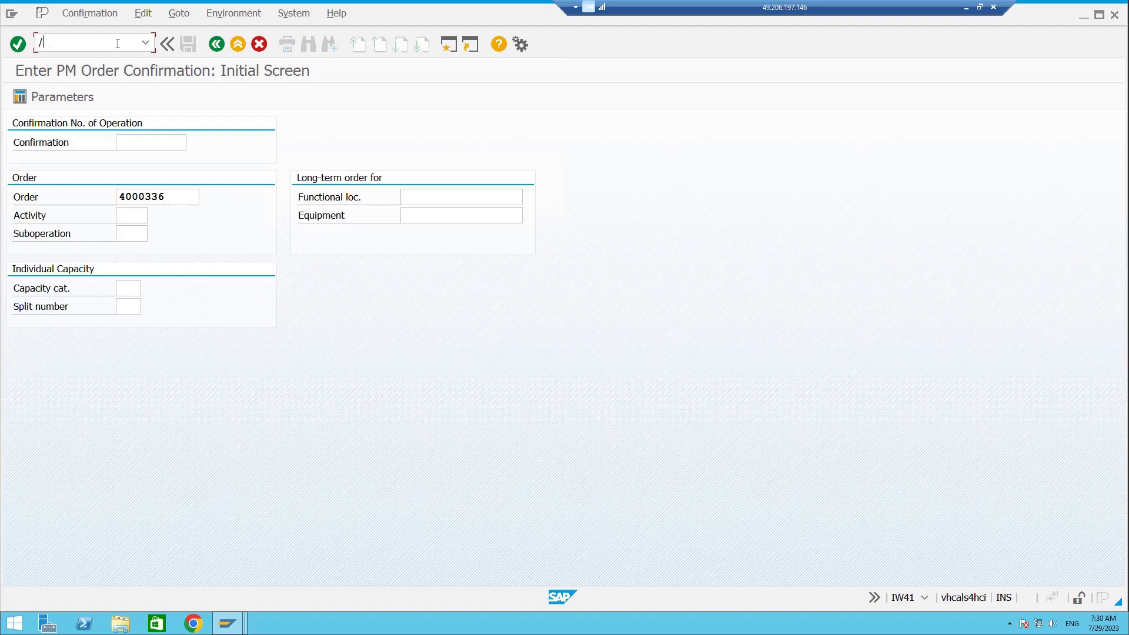
key(Return)
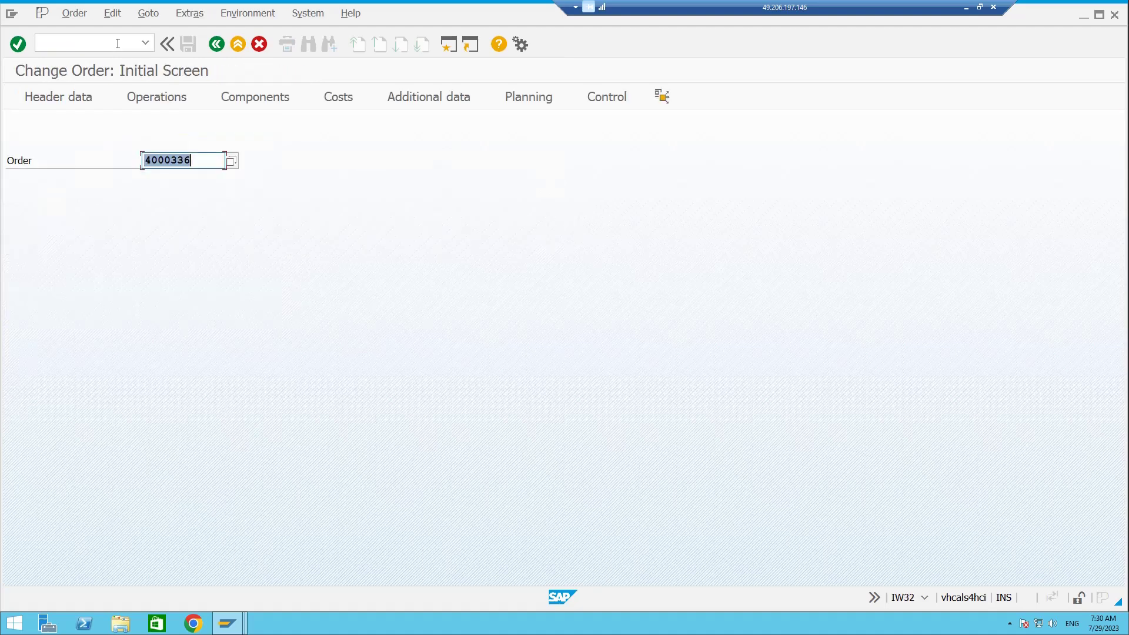
key(Return)
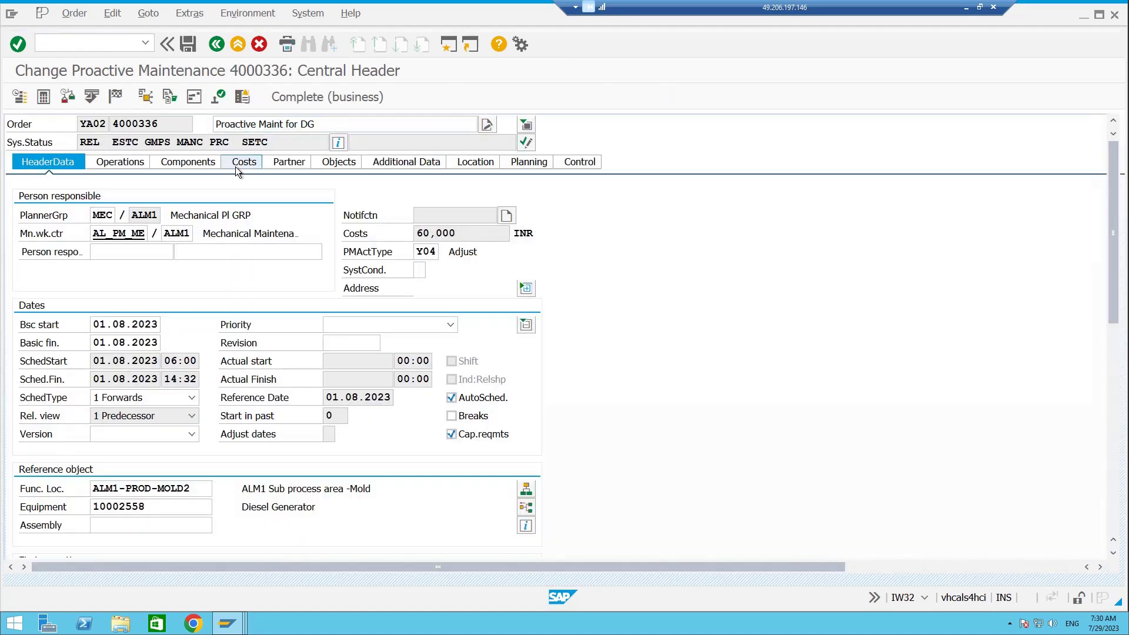
click(235, 167)
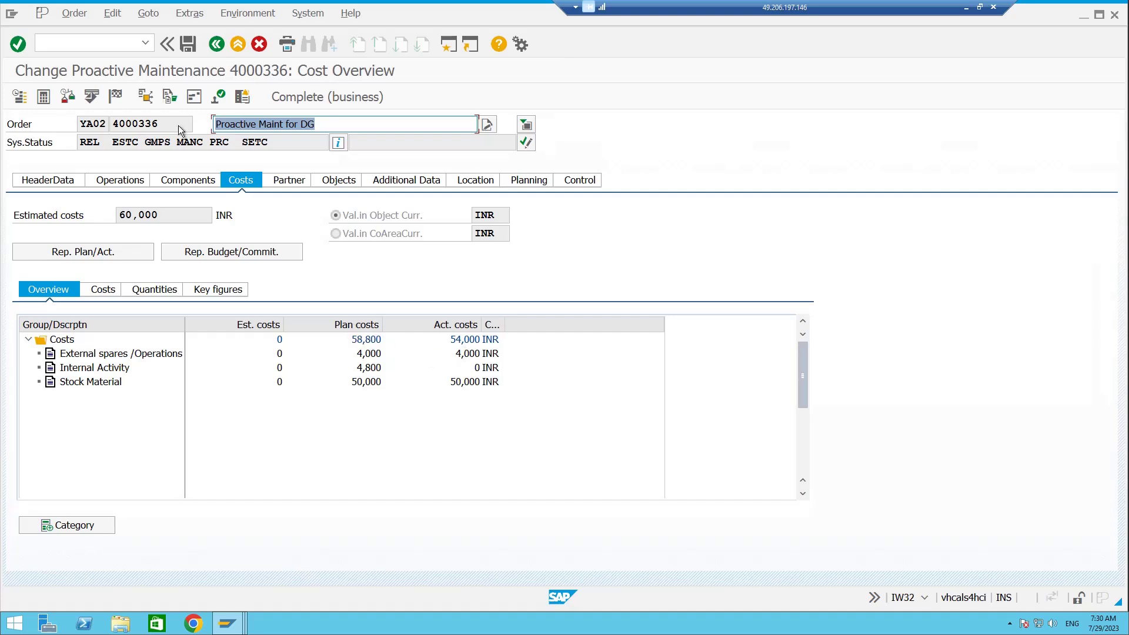
Step: Go to transaction /nIW41 to enter an order confirmation
click(109, 48)
text(/NIW3)
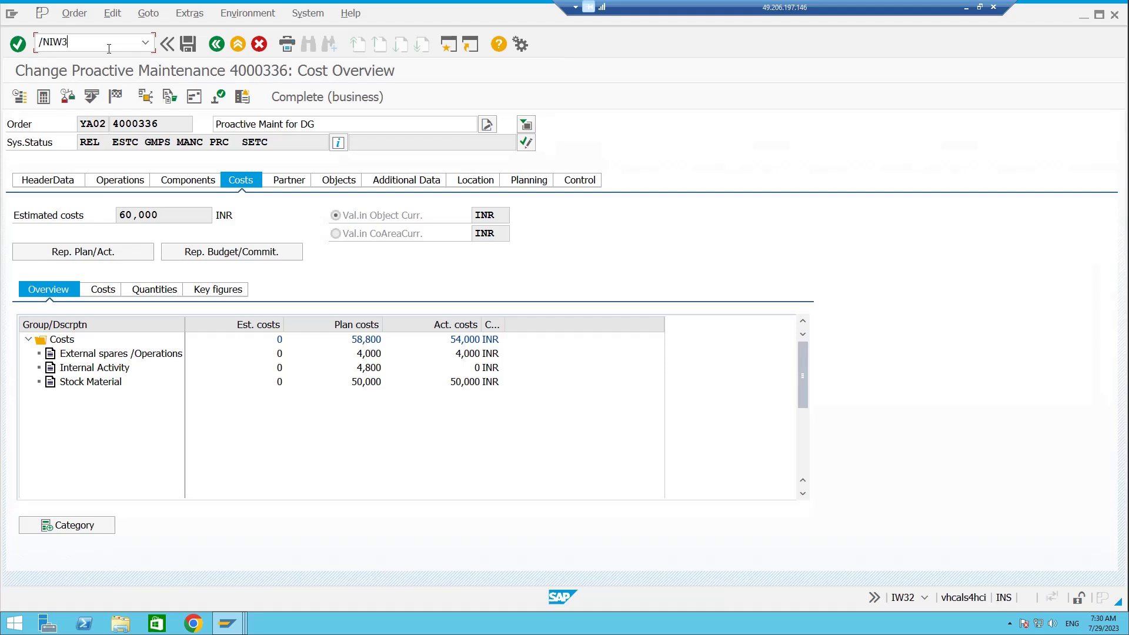
key(BackSpace)
text(41)
key(Return)
Step: Save a final 8-hour confirmation for order 4000336, clearing open reservations with no remaining work
click(168, 197)
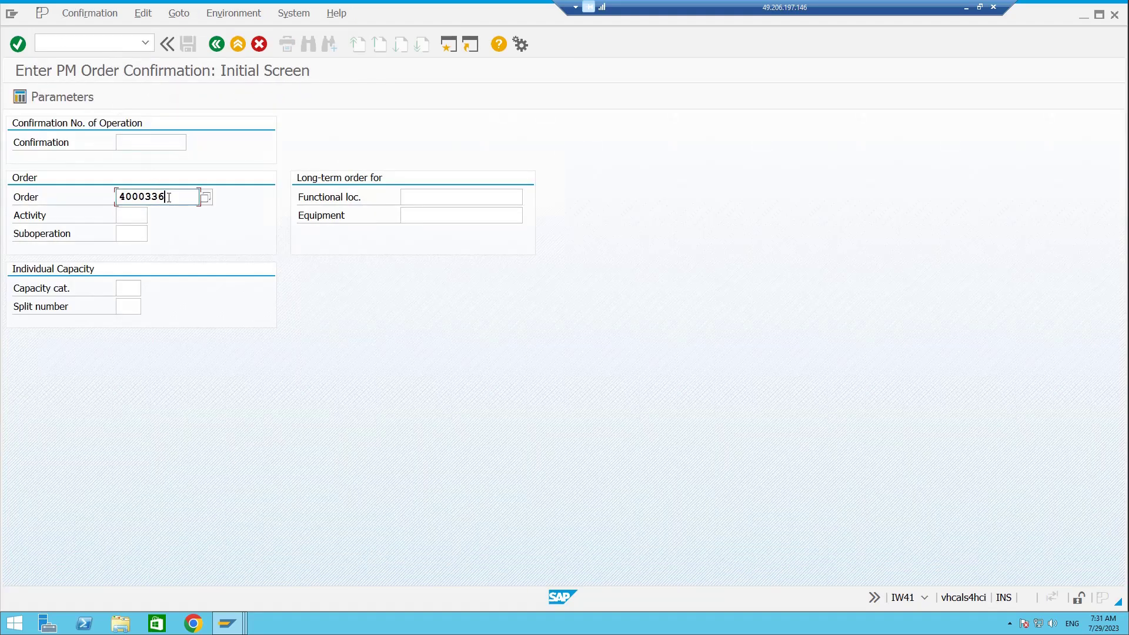
key(Tab)
key(Return)
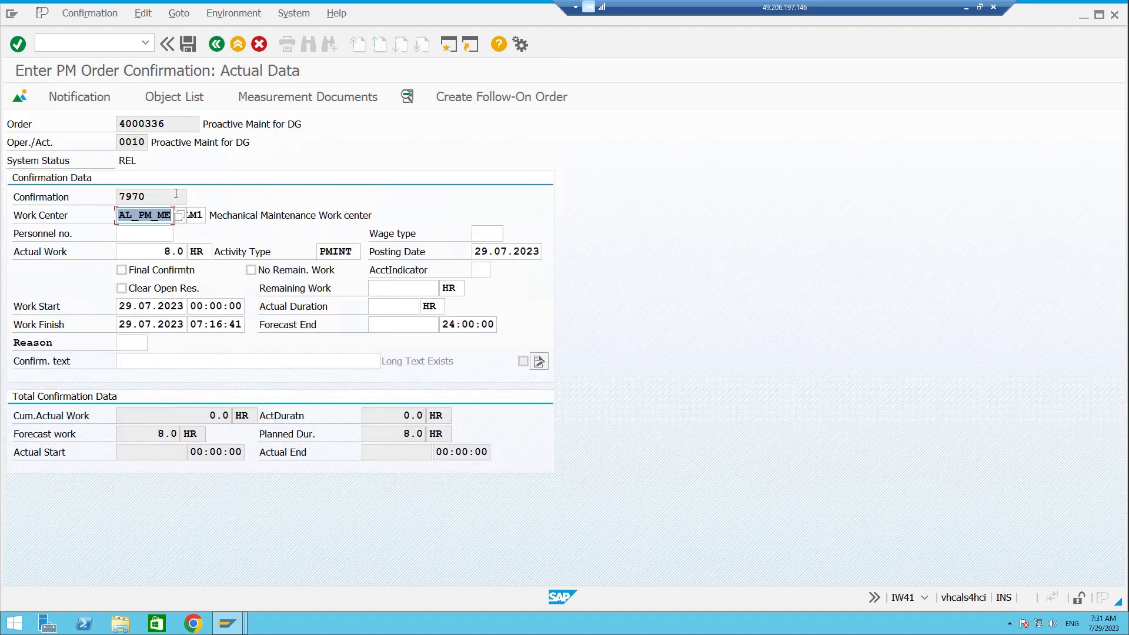
click(139, 270)
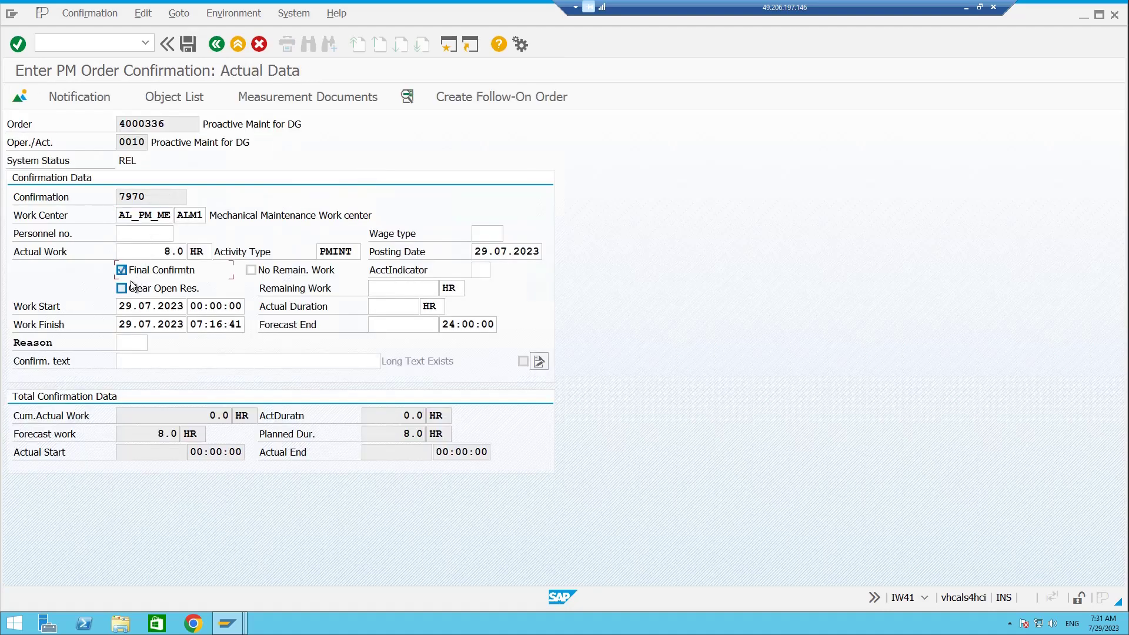
click(176, 285)
click(302, 272)
click(398, 304)
text(8)
key(Return)
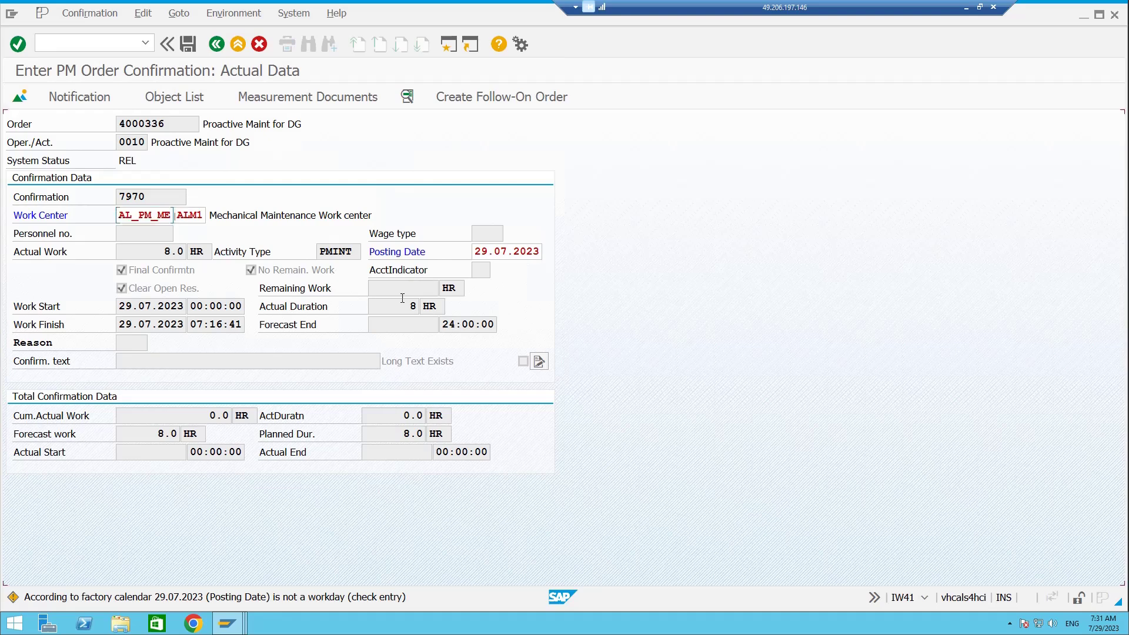
key(Return)
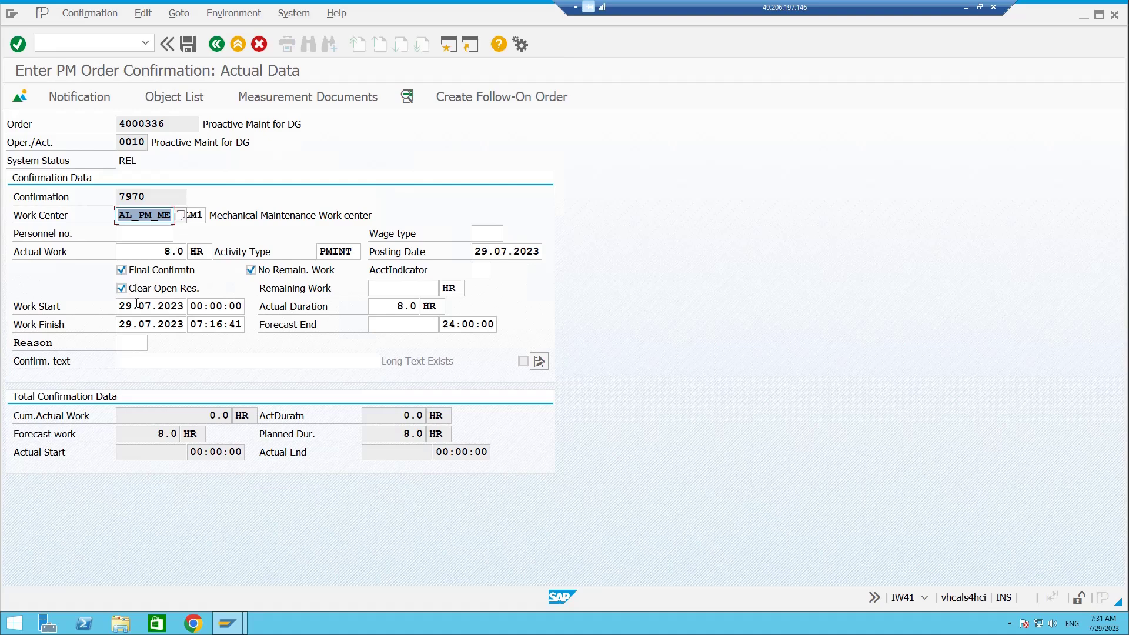
click(189, 43)
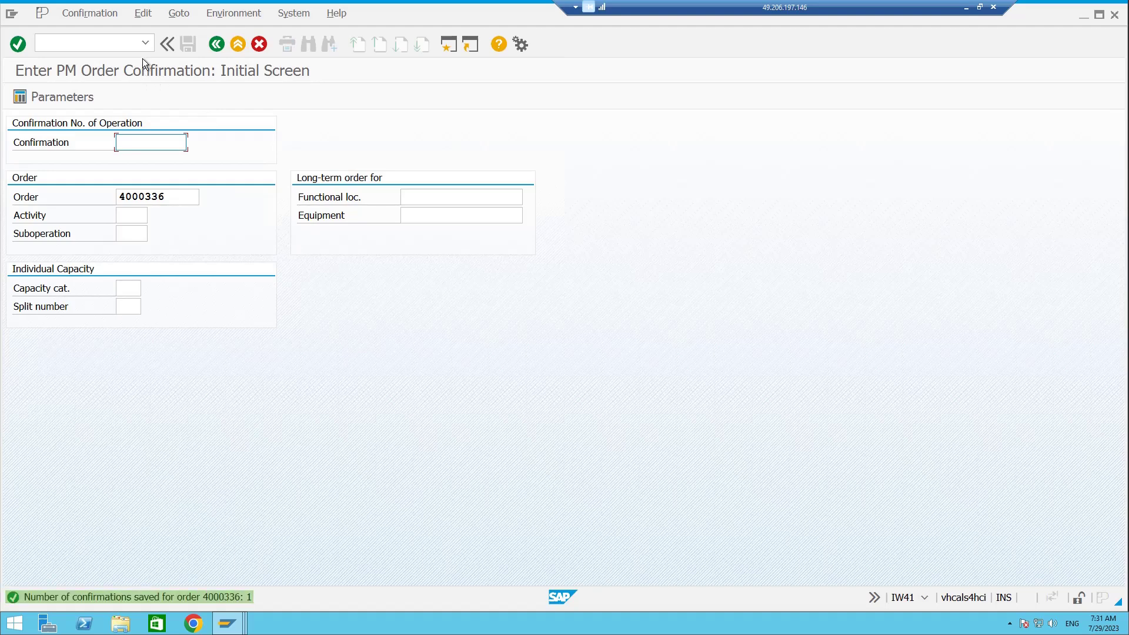
Step: Reopen order 4000336 in IW32 and inspect its cost overview, including Internal Activity actuals
click(128, 50)
click(145, 43)
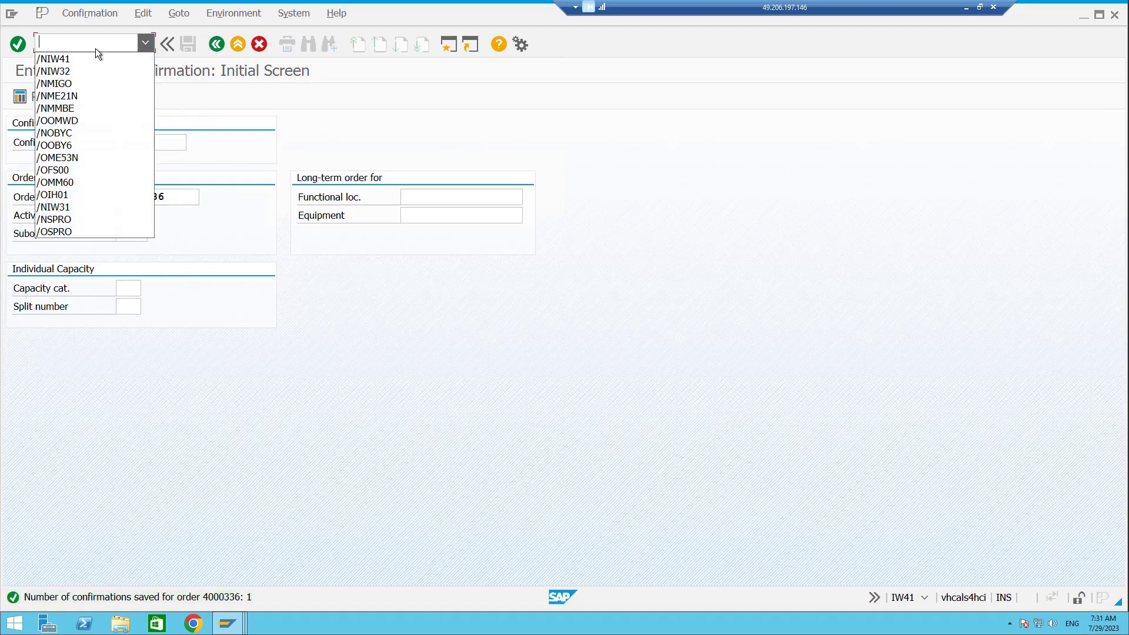
click(50, 68)
key(Return)
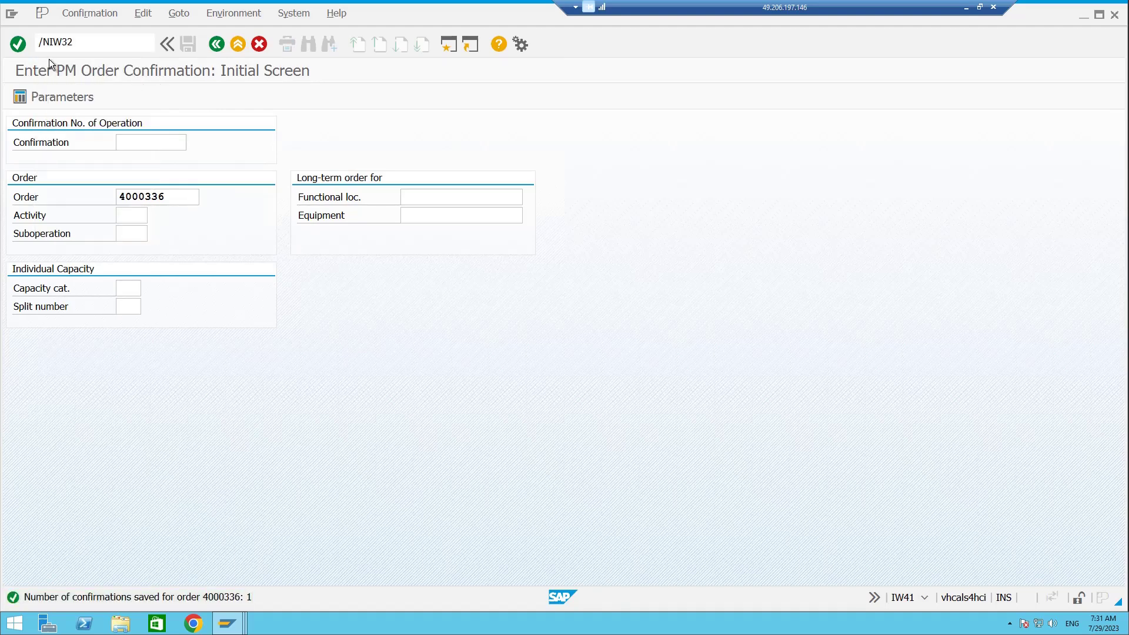
key(Return)
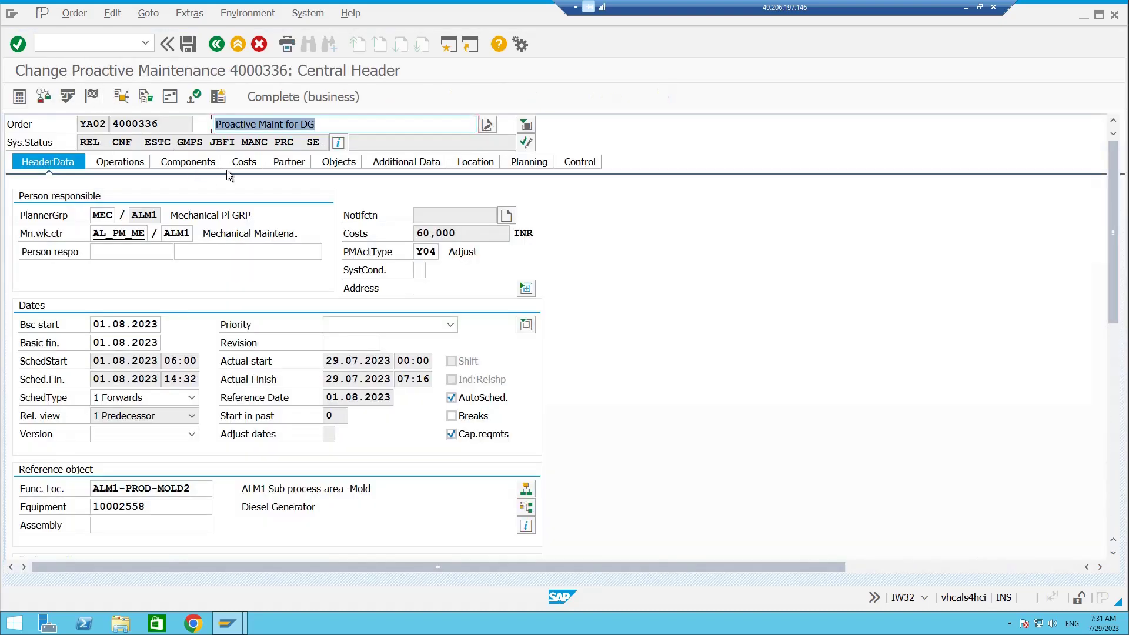
click(244, 166)
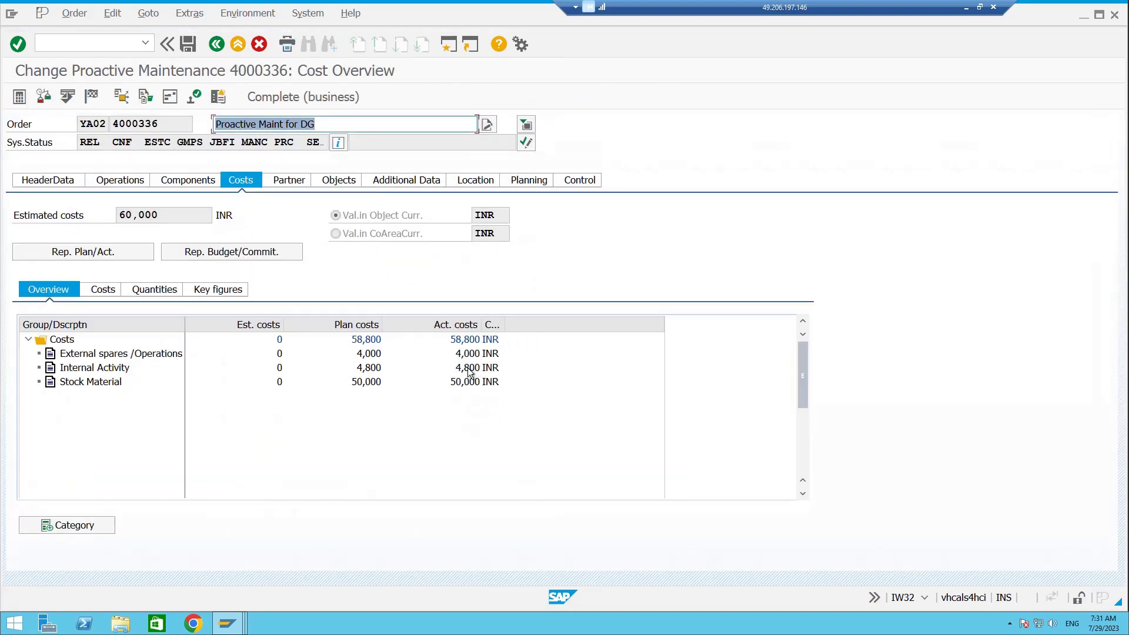
click(477, 368)
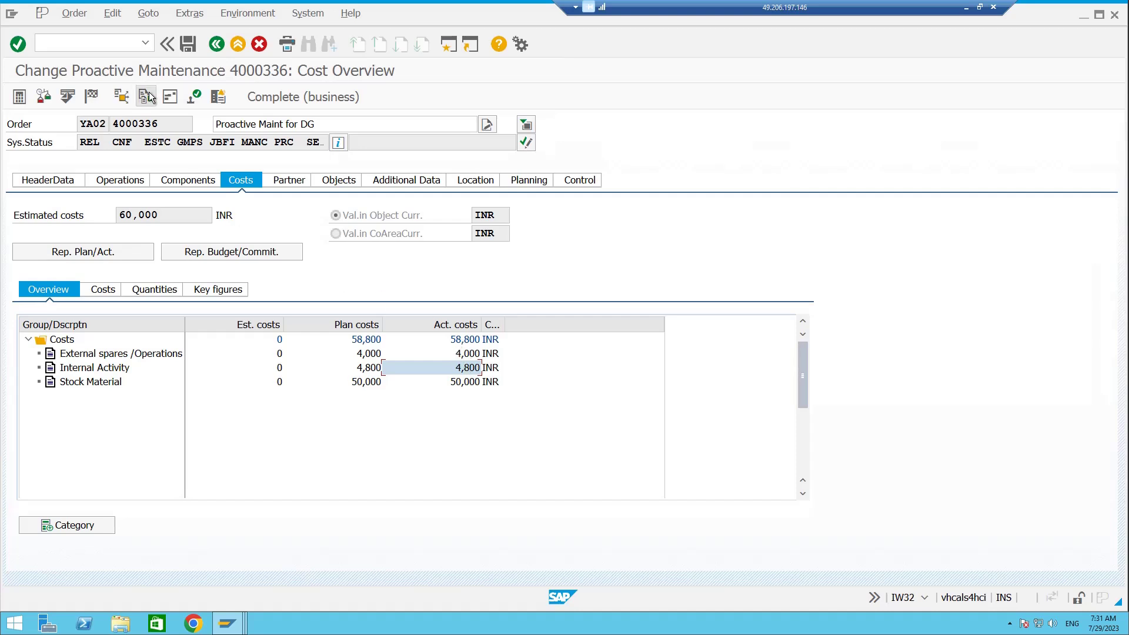
Step: Run the Planned/actual comparison report from Extras > Cost reports
click(148, 13)
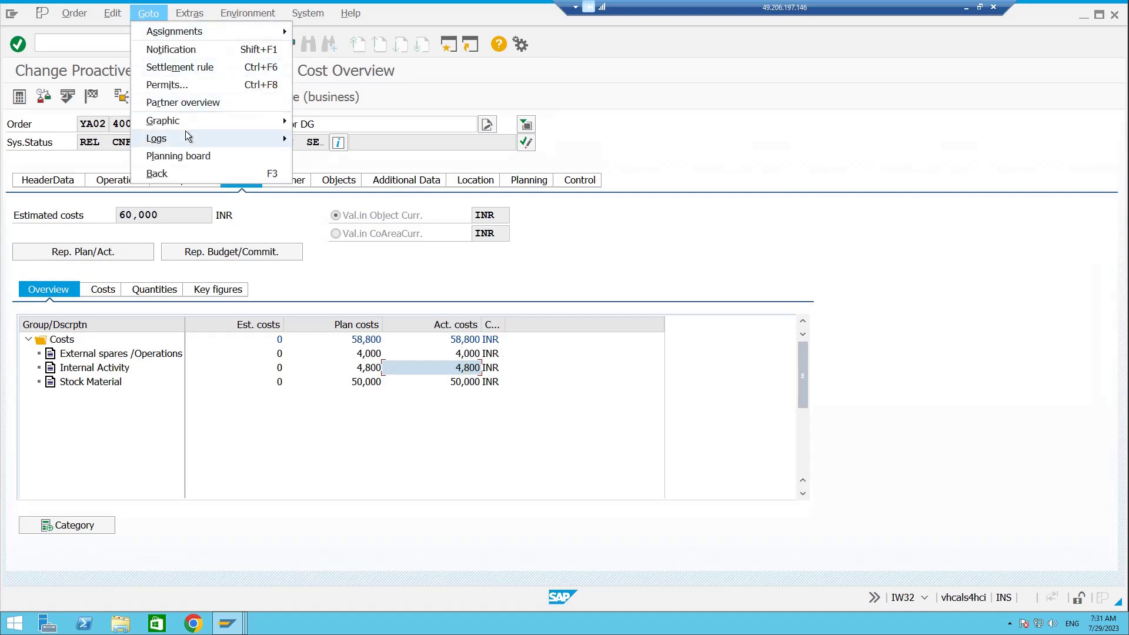
click(189, 13)
mouse_move(315, 192)
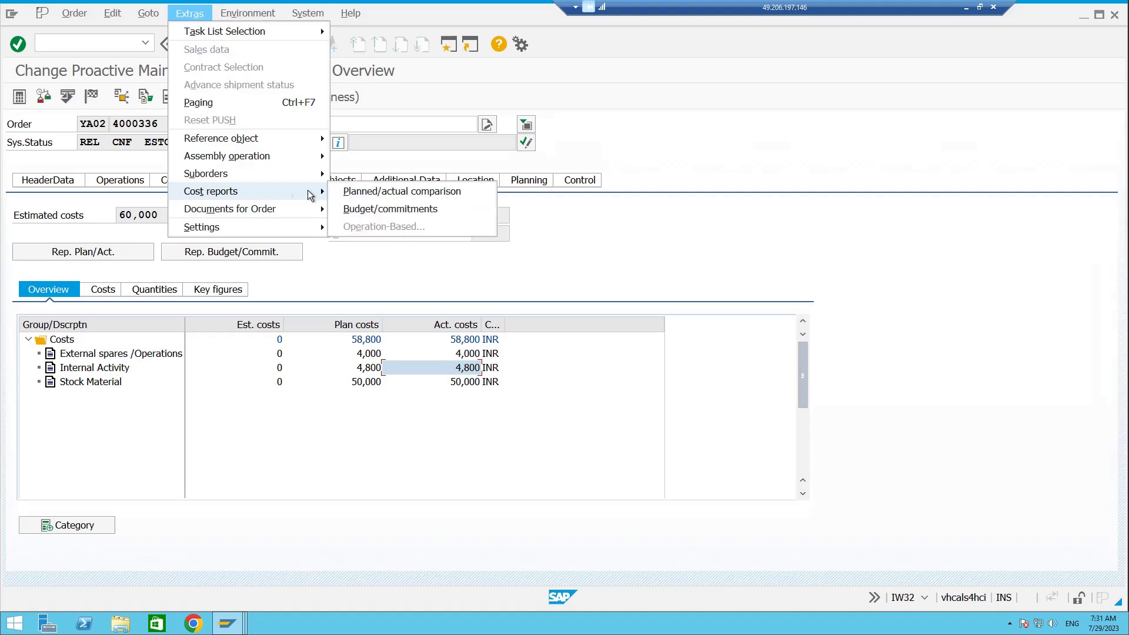
click(351, 194)
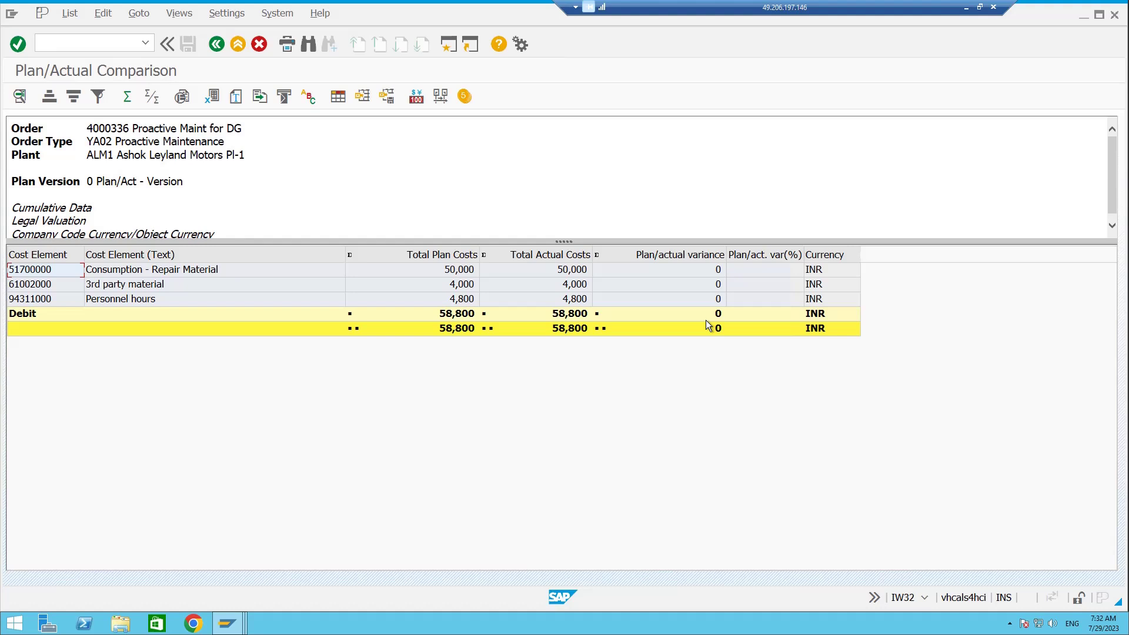
Step: Capture the SAP Plan/Actual Comparison report with Snipping Tool
click(979, 7)
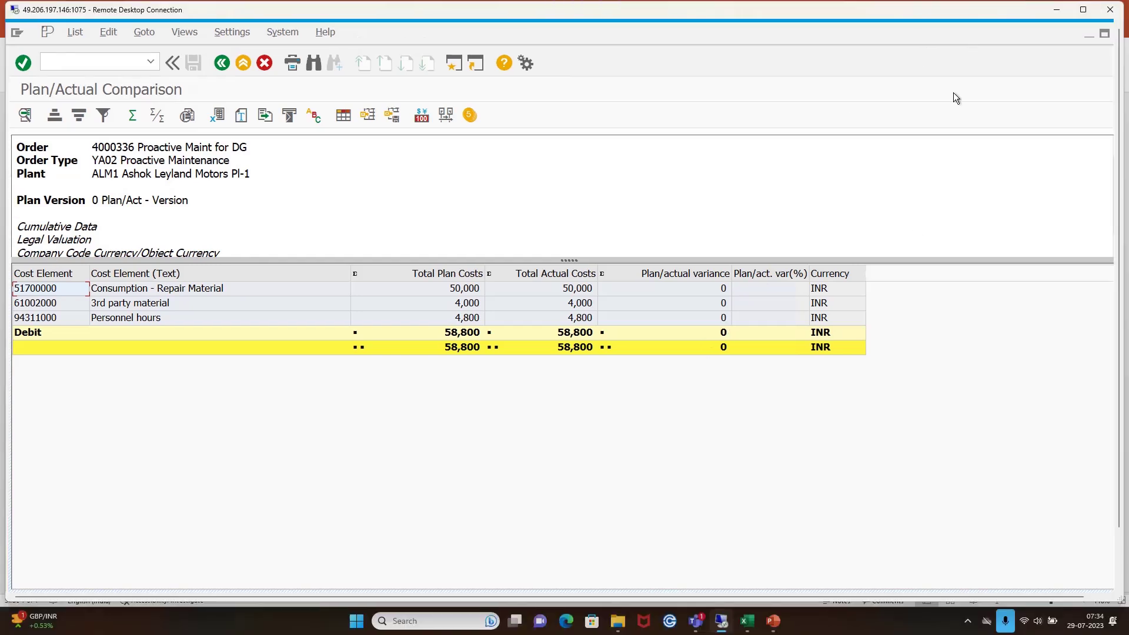
click(463, 622)
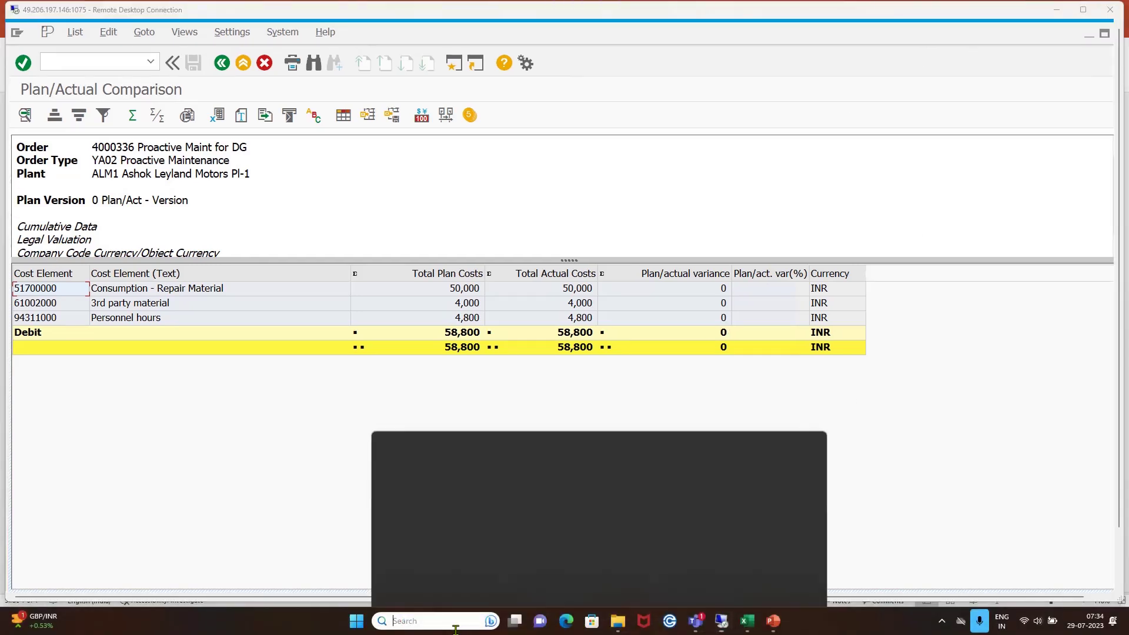
text(SNI)
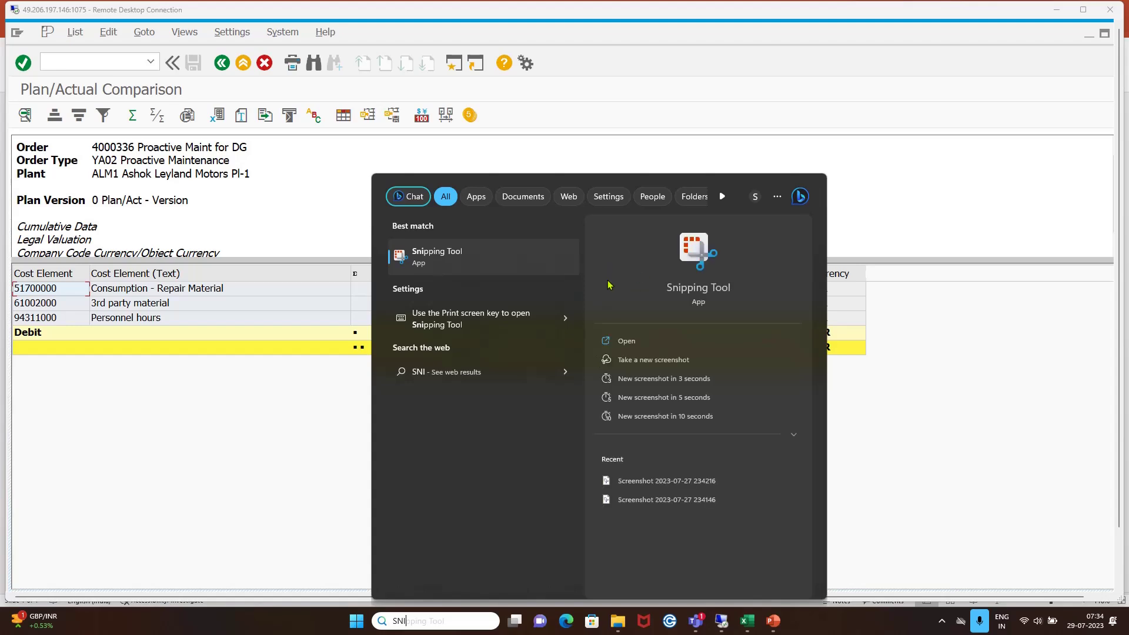
click(627, 341)
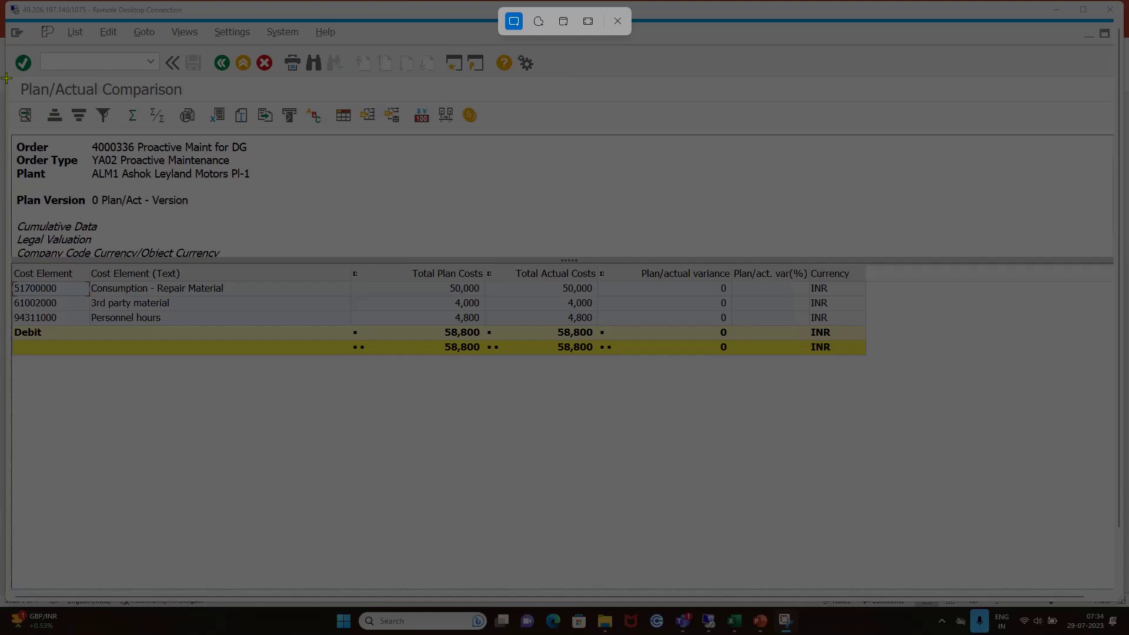
drag(6, 78, 981, 374)
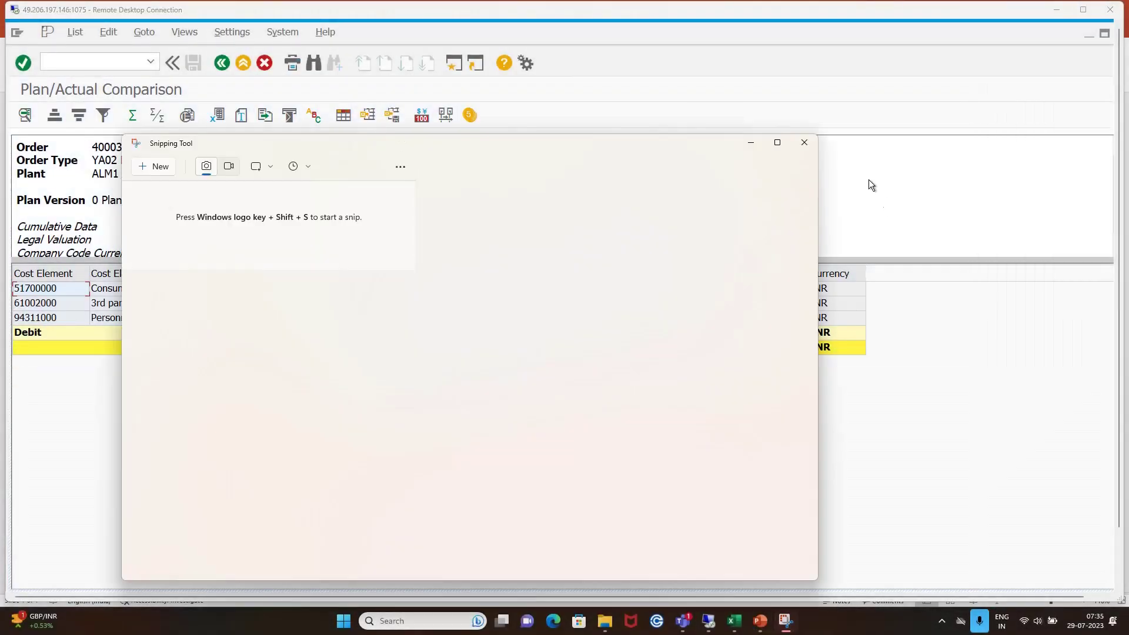
Step: Paste the snip into cell B15 of the tracker's Day 23 sheet, then return to SAP
click(734, 621)
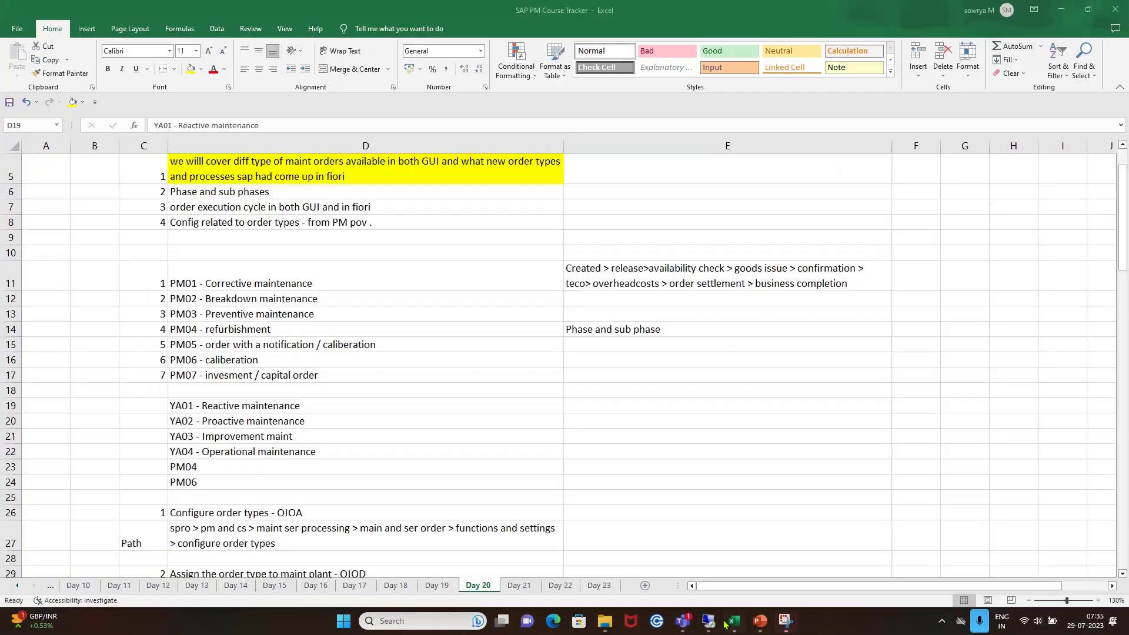
scroll(458, 516, down, 9)
click(594, 587)
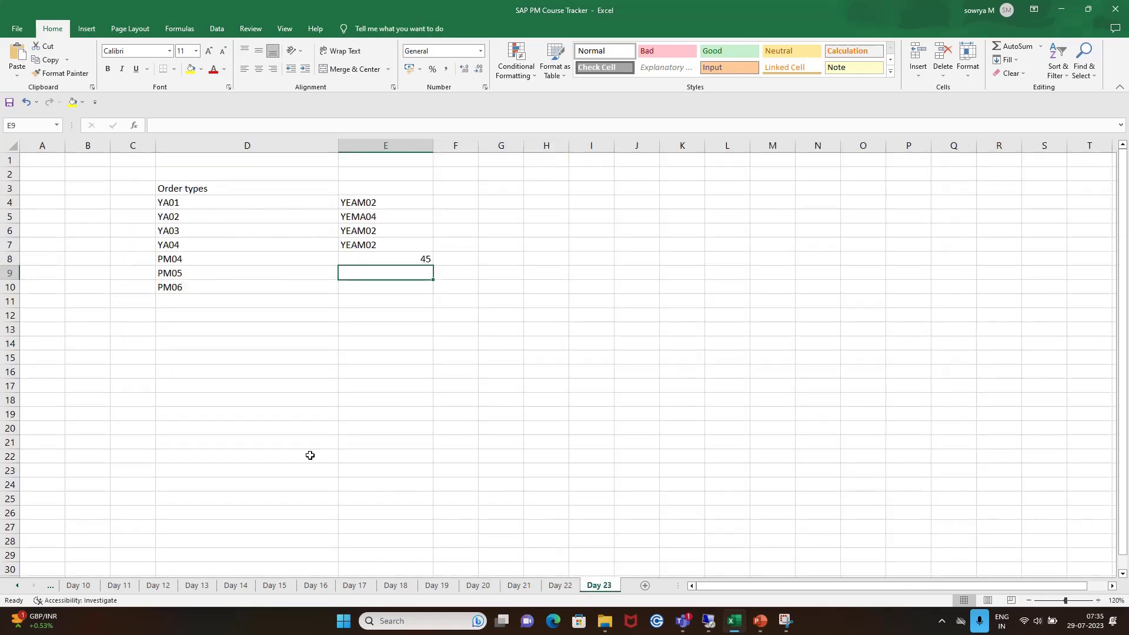
scroll(310, 456, down, 1)
click(100, 301)
key(ctrl+v)
drag(360, 371, 314, 324)
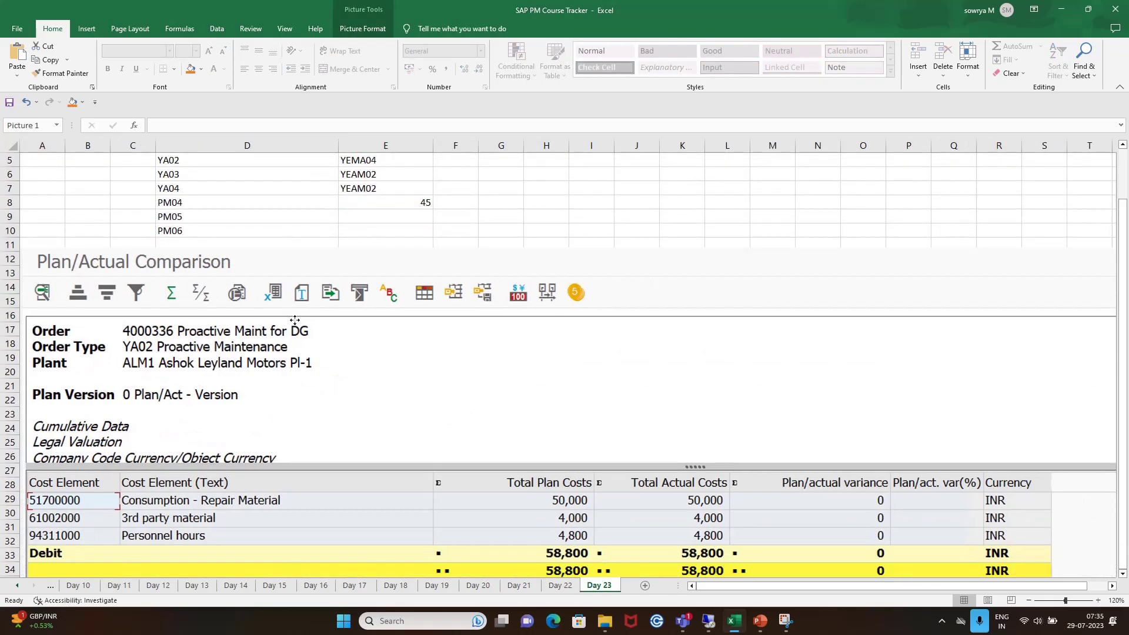
scroll(396, 340, down, 7)
click(40, 341)
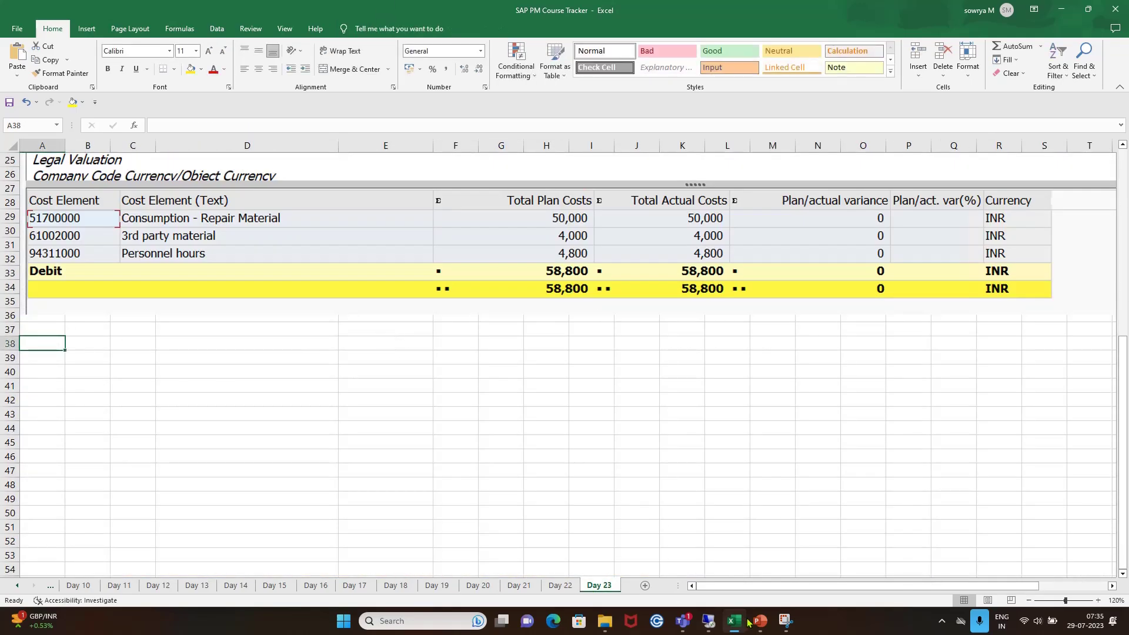
click(709, 621)
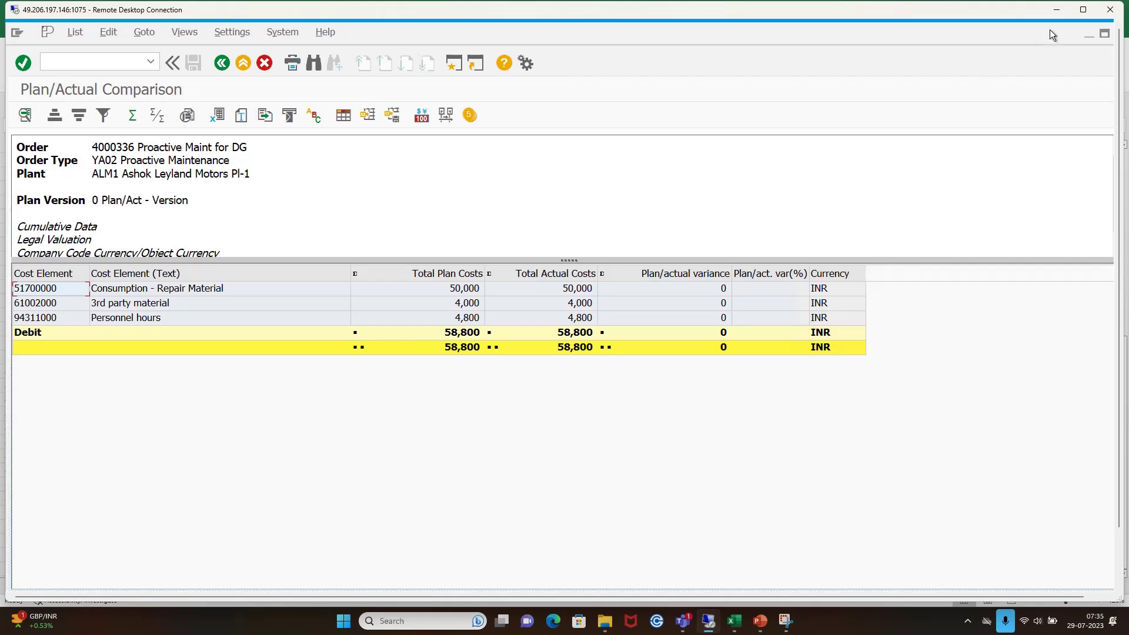
click(1083, 10)
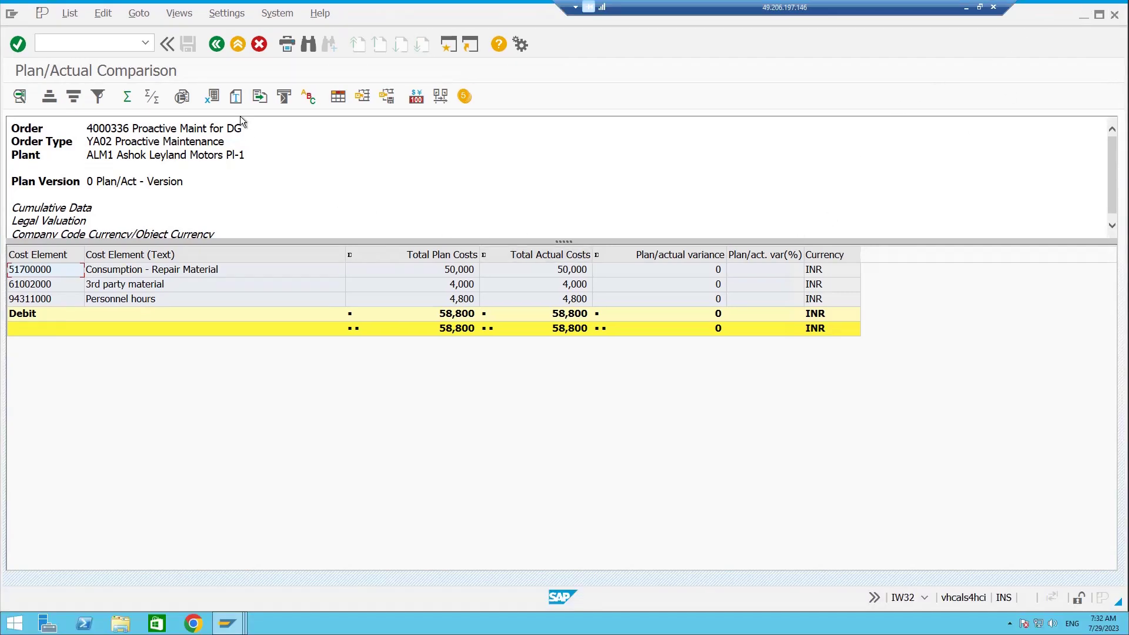
click(217, 43)
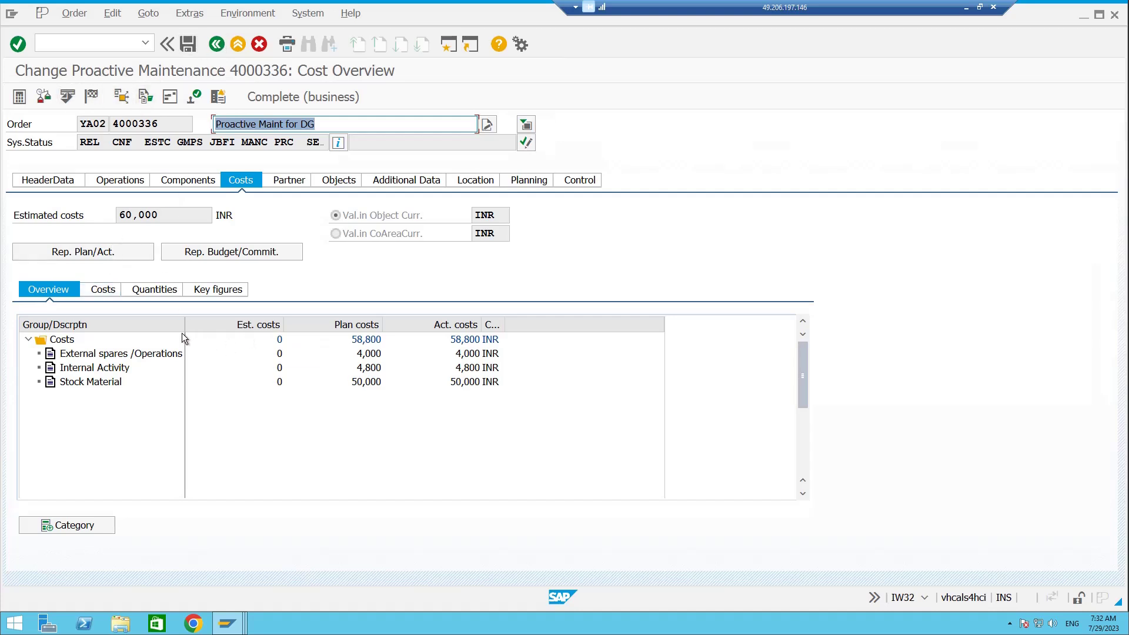
click(114, 291)
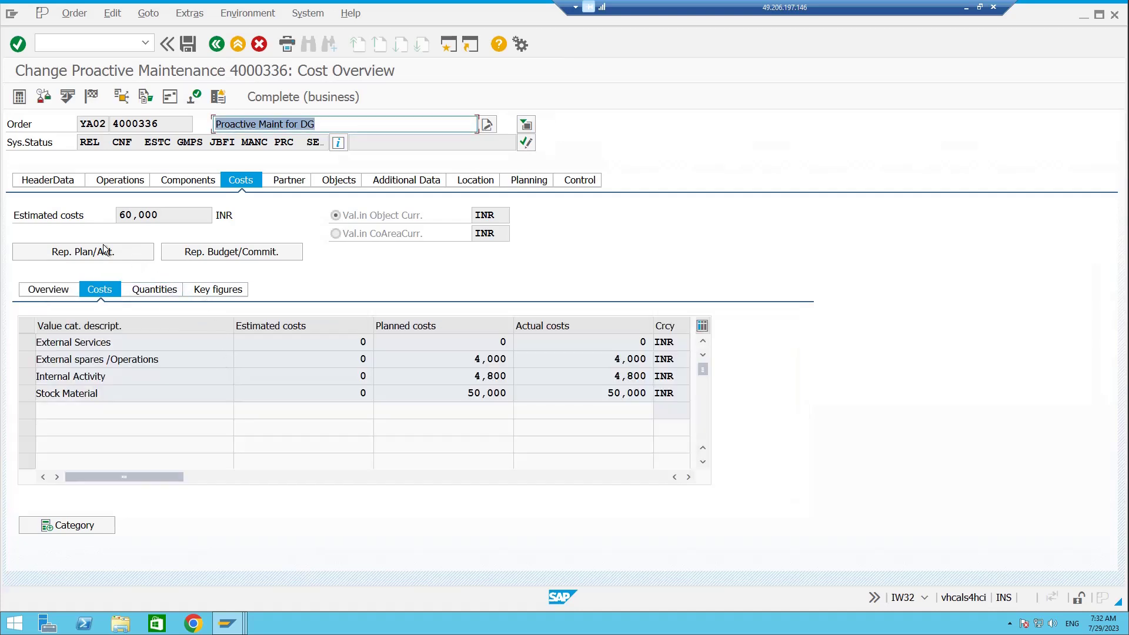
click(103, 250)
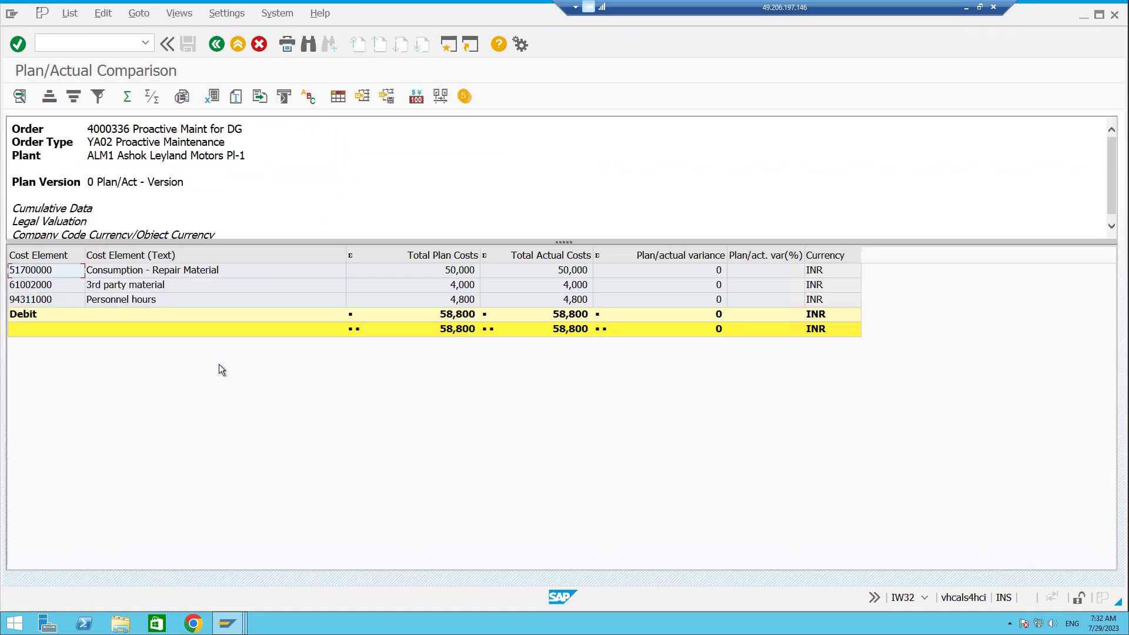
click(55, 284)
click(50, 298)
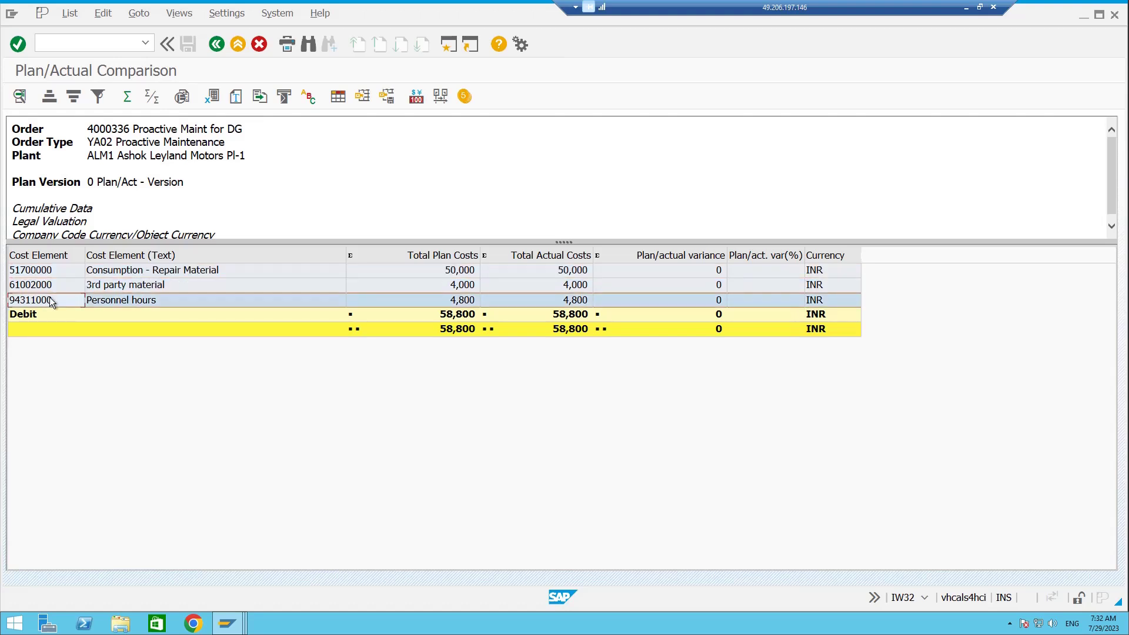
click(51, 287)
click(56, 274)
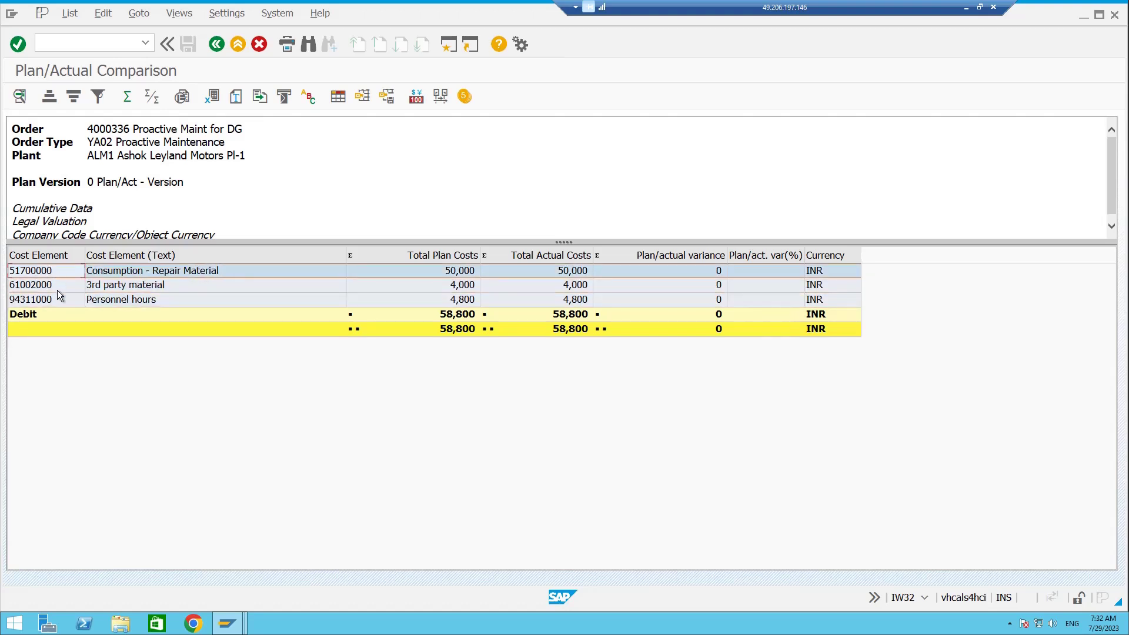
click(58, 291)
click(54, 299)
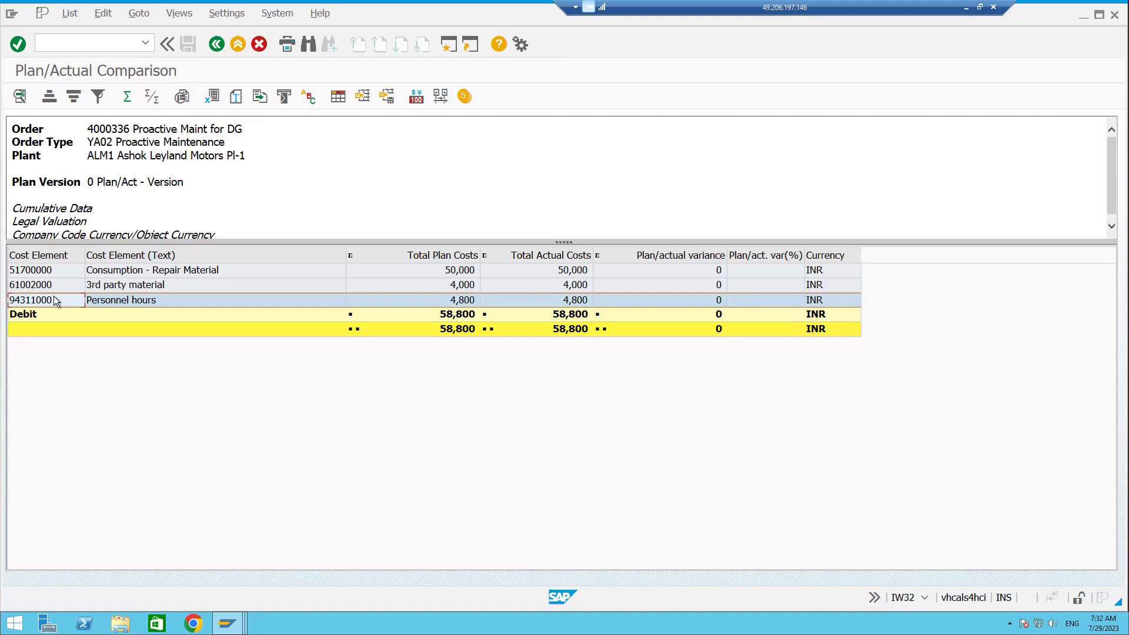
click(562, 274)
click(563, 288)
click(561, 315)
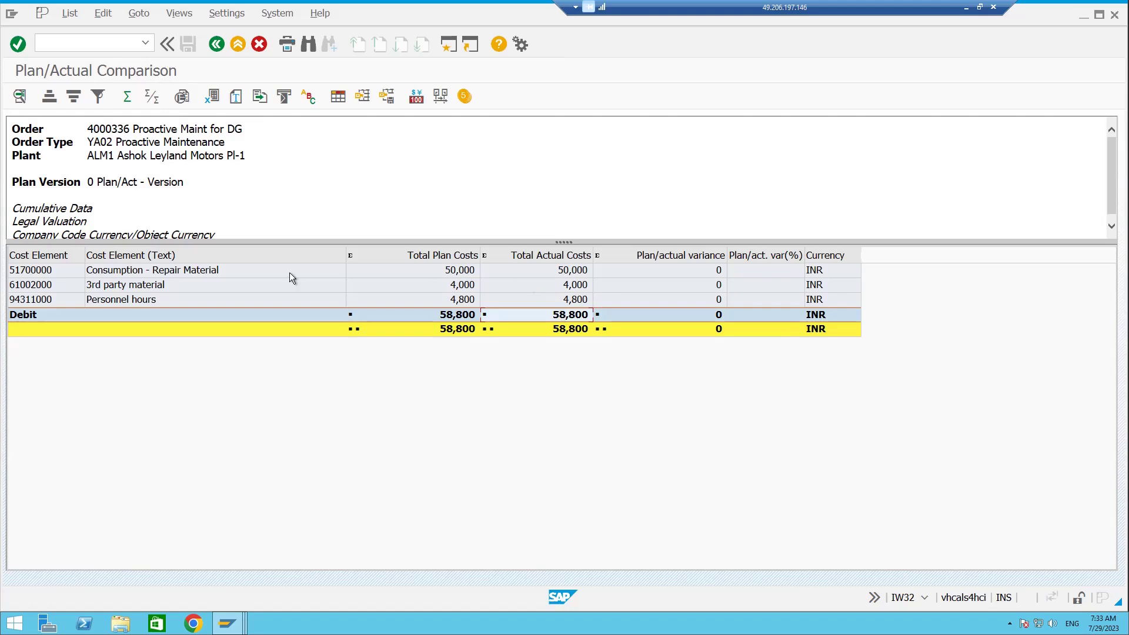
click(129, 270)
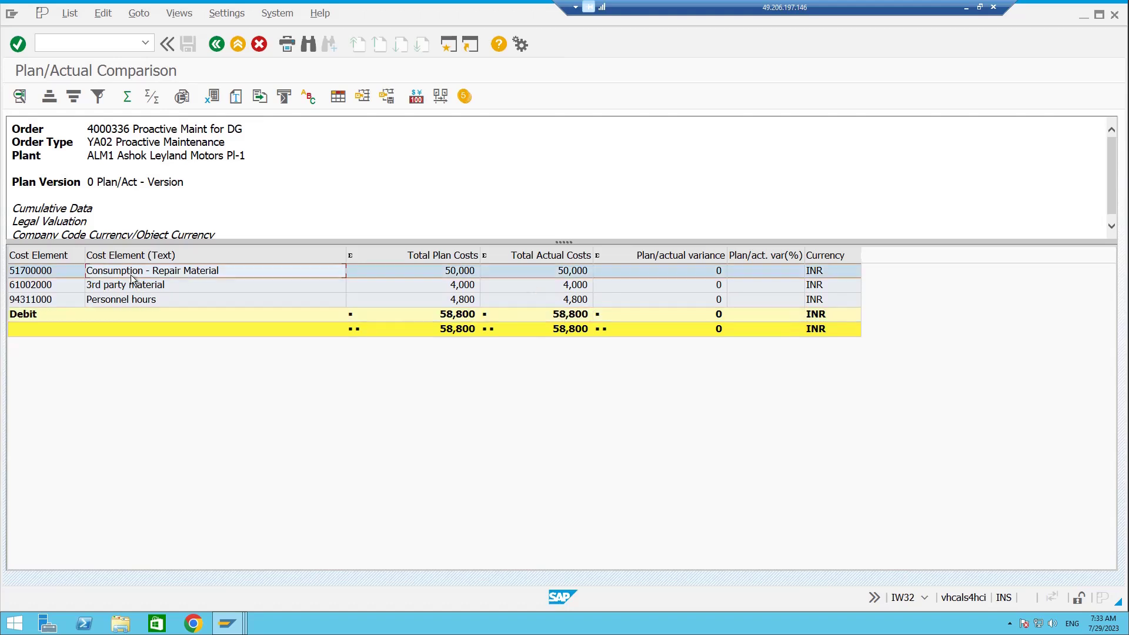
click(129, 284)
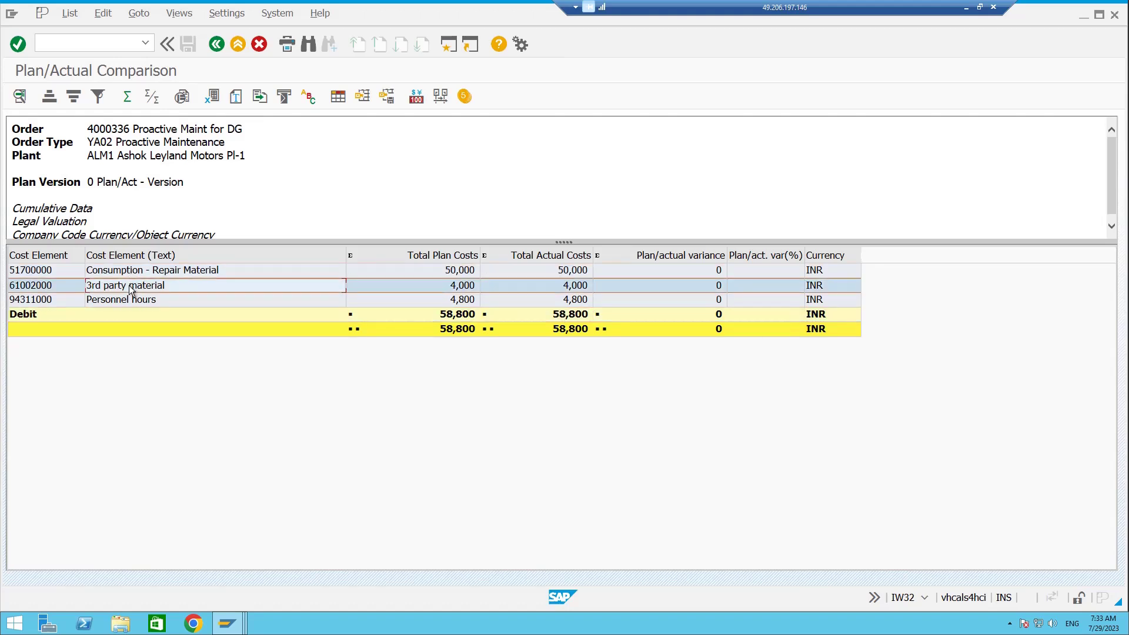
click(131, 298)
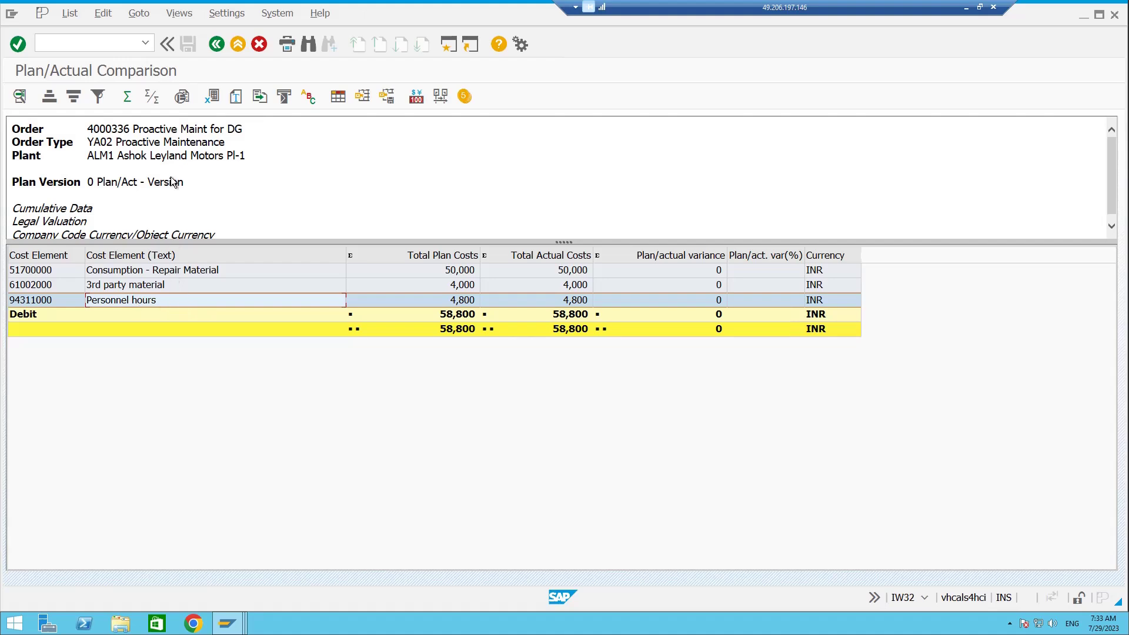
Step: Technically complete order 4000336 using the Complete (business)/TECO function
click(214, 45)
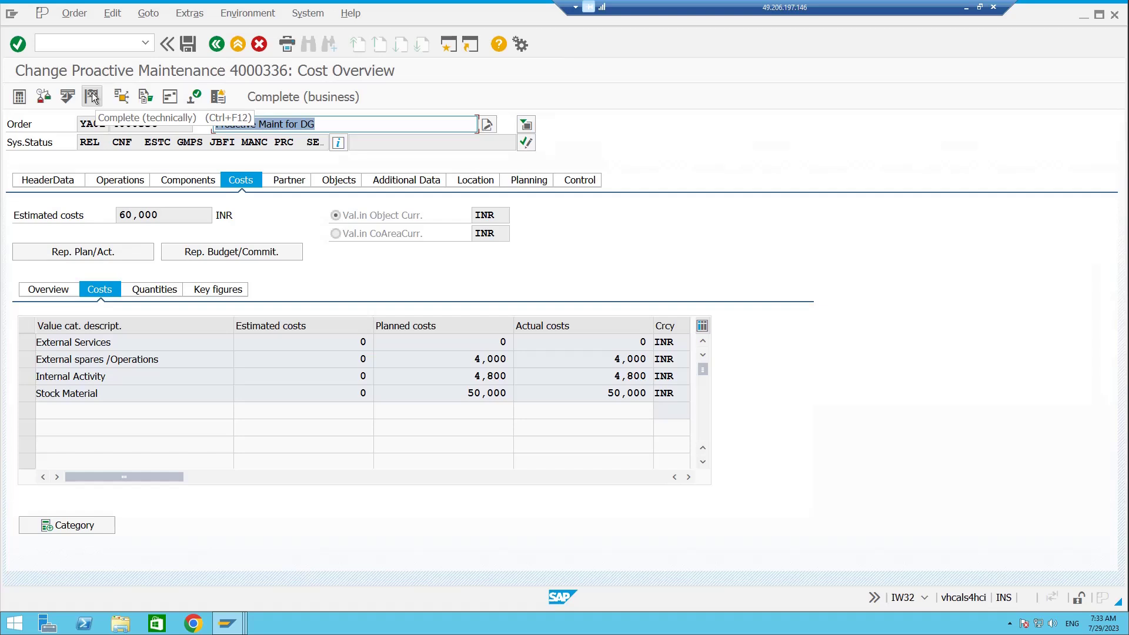
click(93, 97)
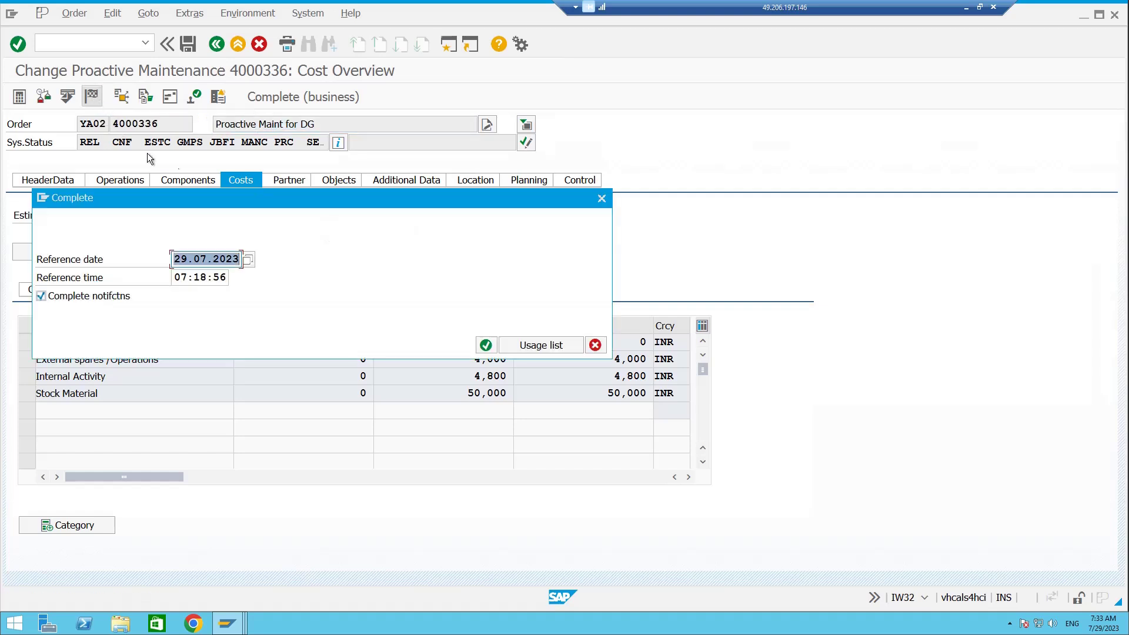
click(486, 345)
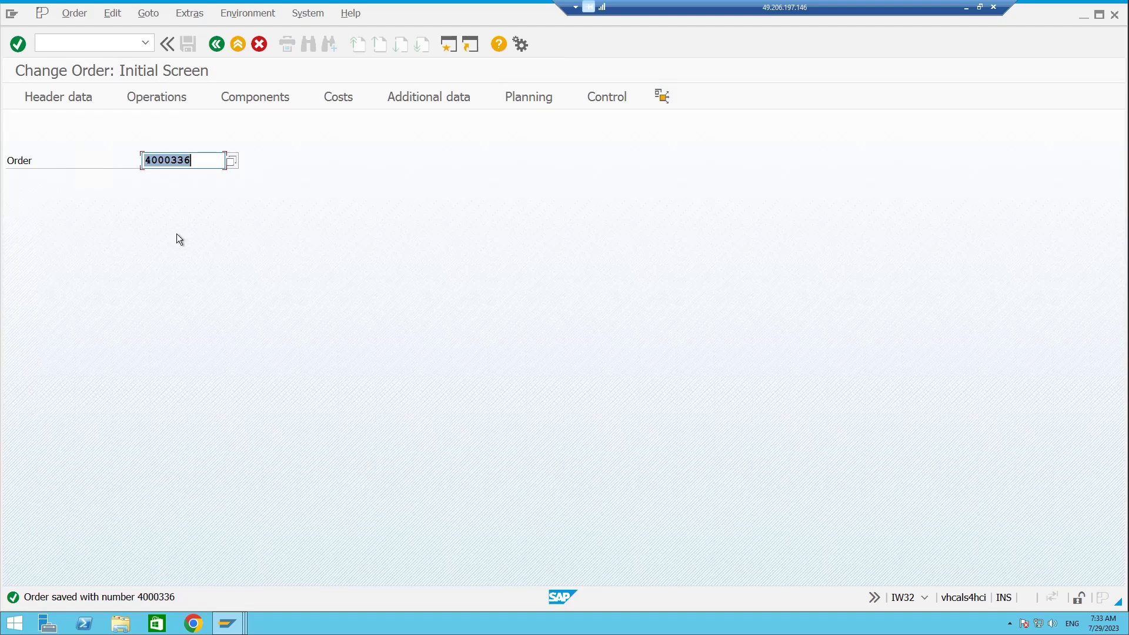
Step: Reopen order 4000336 to confirm its system status shows TECO
click(207, 159)
key(Return)
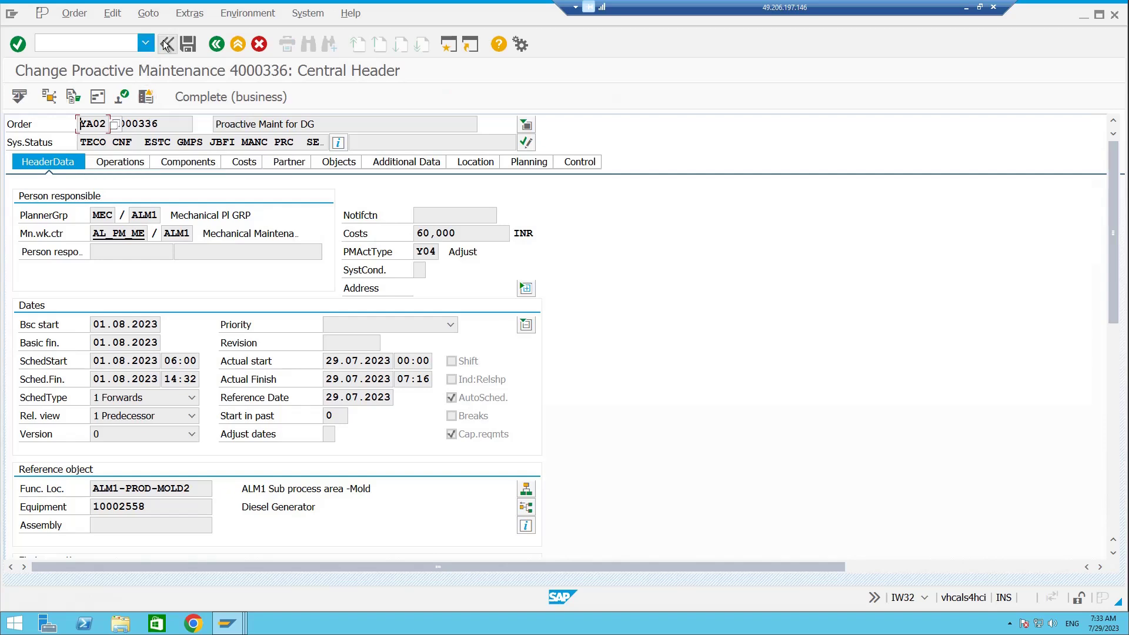
drag(161, 124, 110, 124)
click(100, 48)
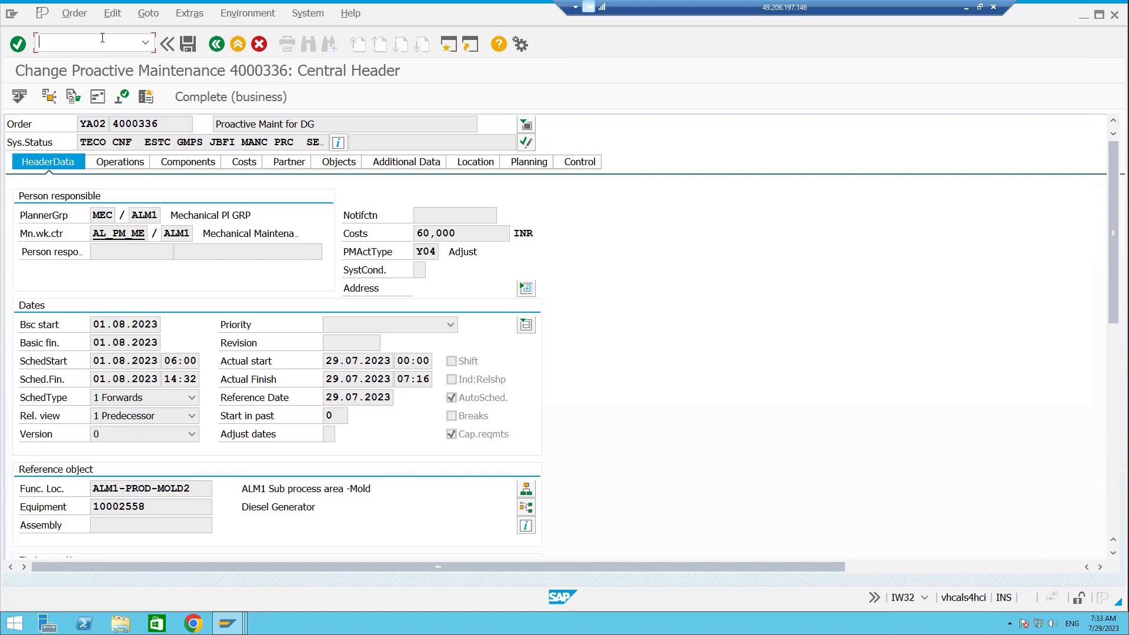
Step: Open KO88 for order 4000336 and set settlement and posting periods to 07
text(/nKO88)
key(Return)
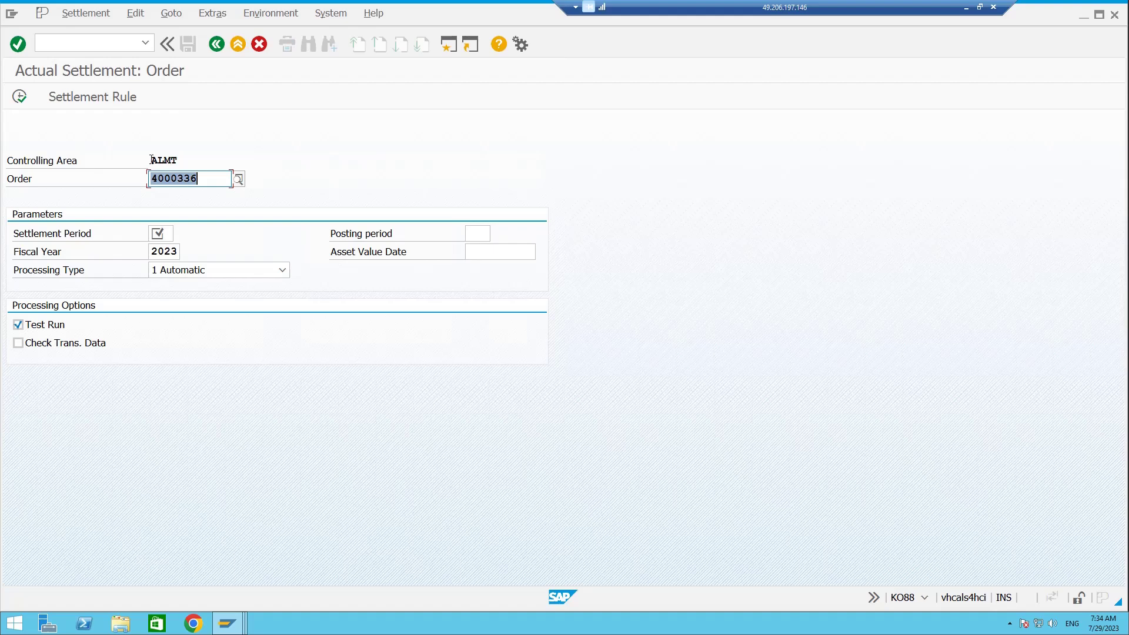
drag(150, 161, 182, 160)
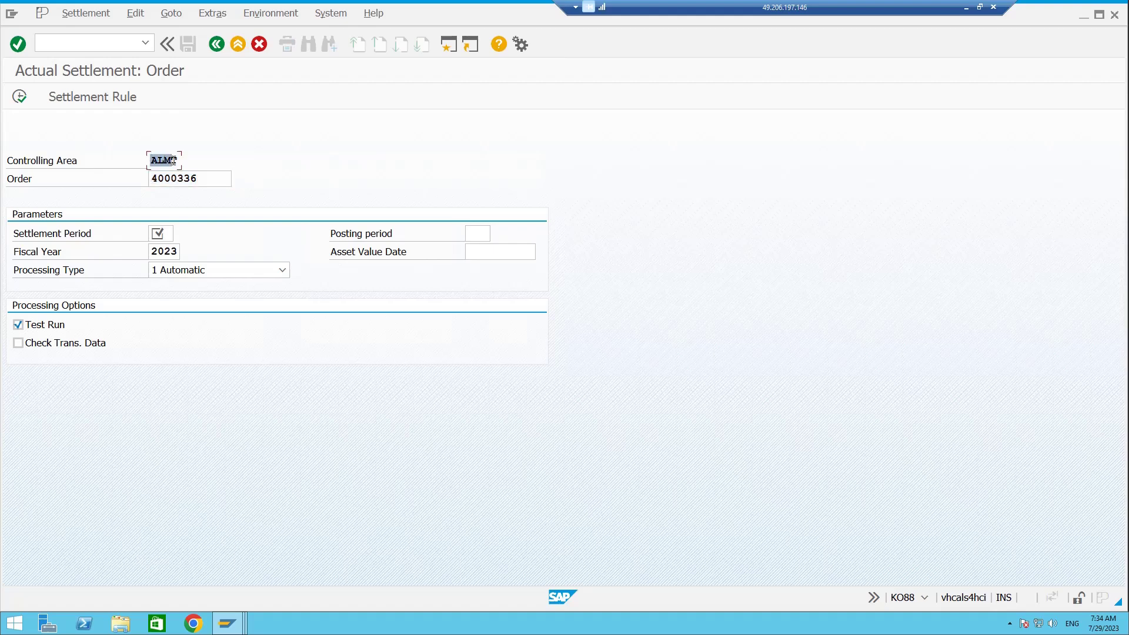
click(201, 180)
click(161, 232)
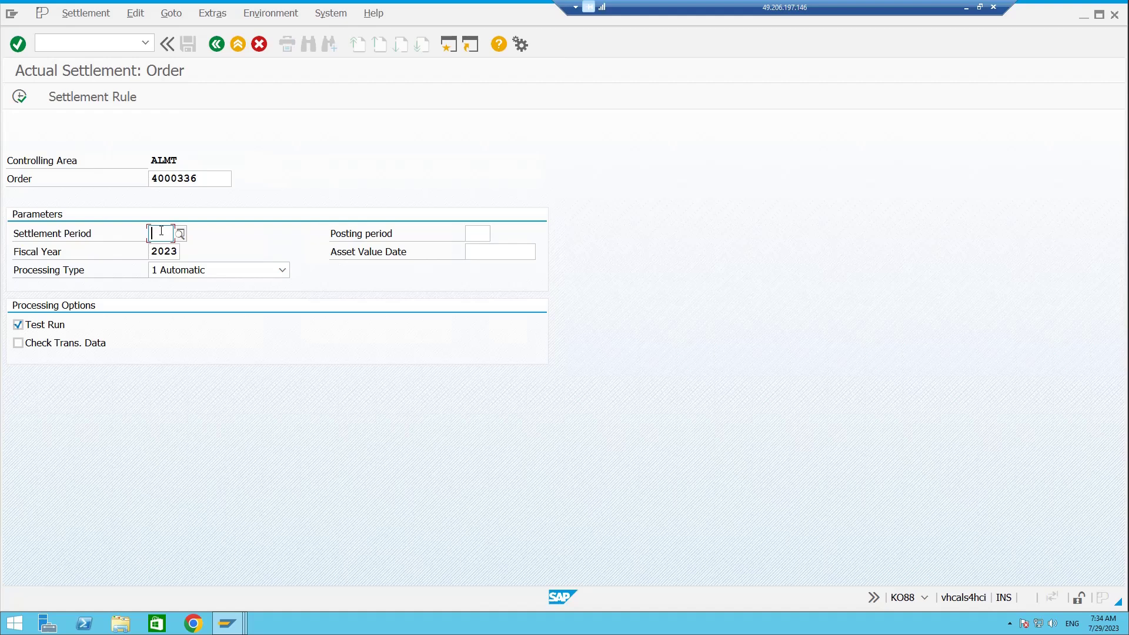
text(07)
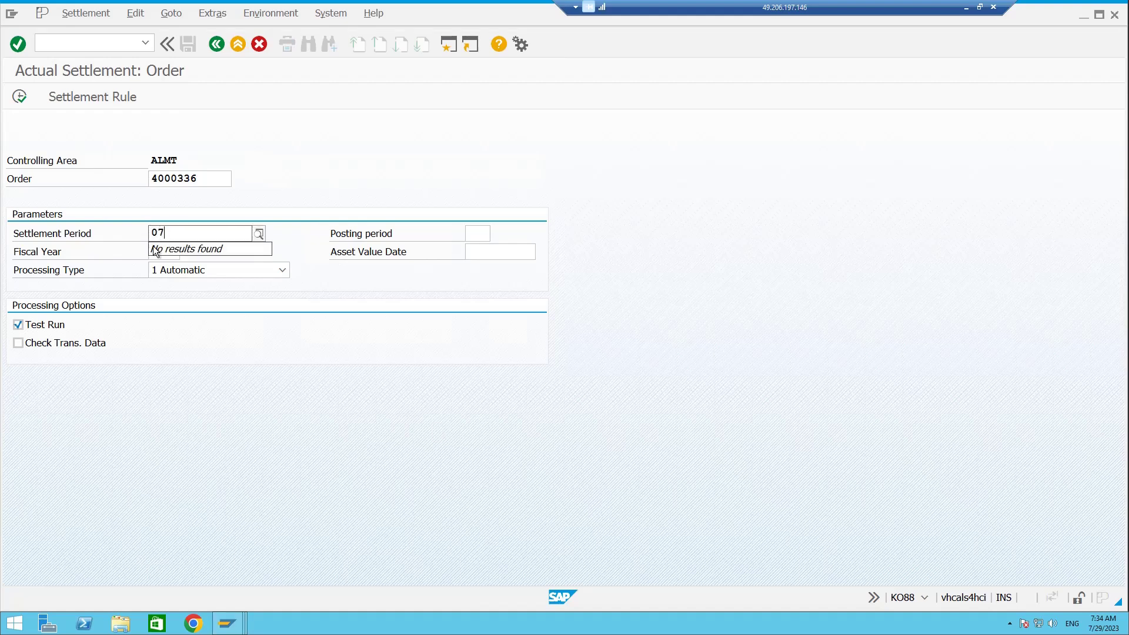
click(127, 254)
click(481, 234)
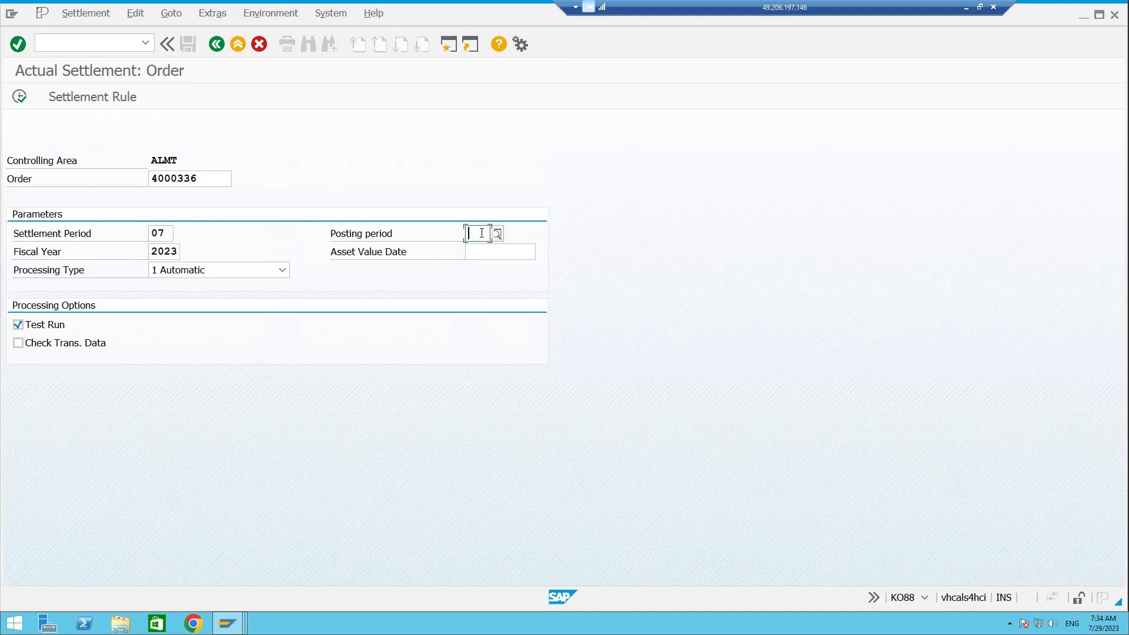
click(482, 233)
click(475, 245)
text(07)
Step: Execute the test settlement run and go back to the entry screen
click(21, 97)
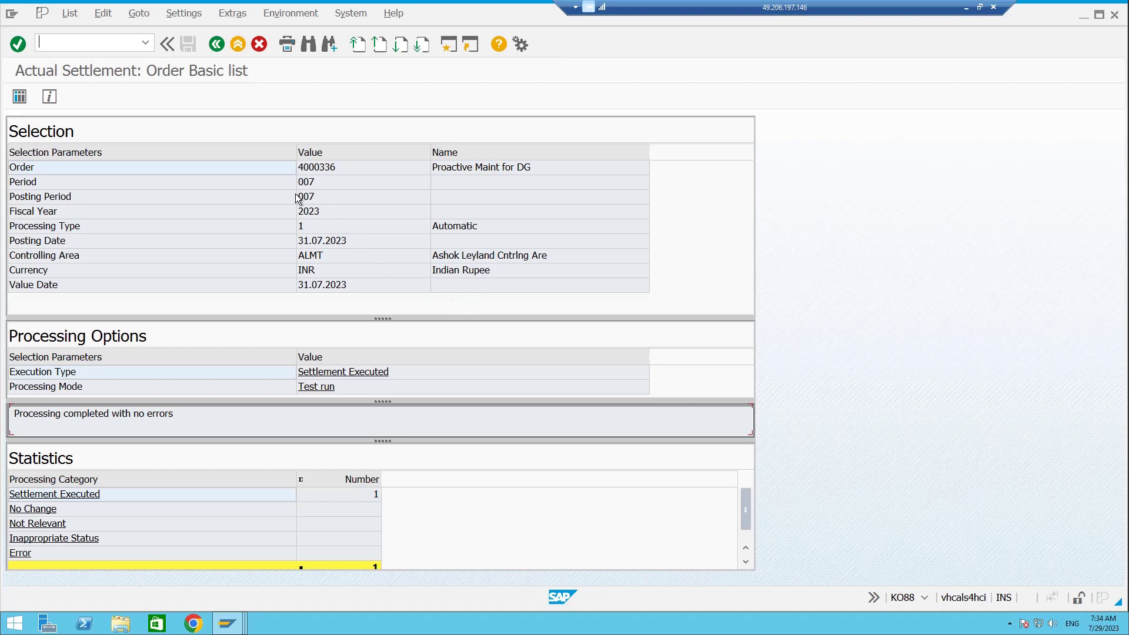
click(217, 47)
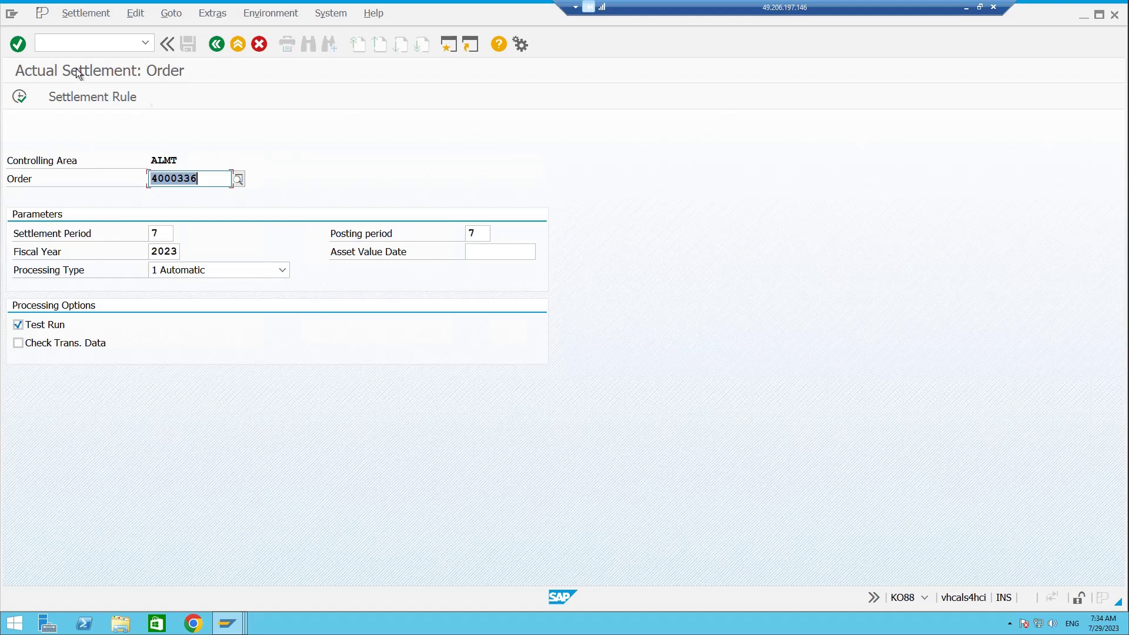
click(74, 40)
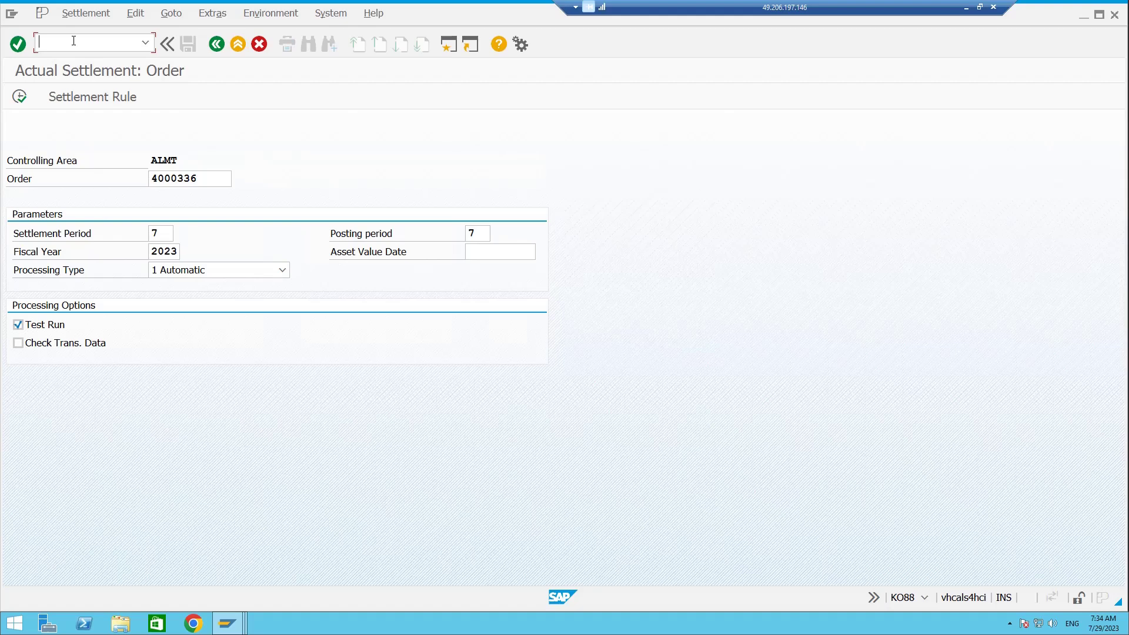
Step: Open number range object maintenance with /OKO88 and select the RF_BELEG object
text(/O)
text(KO88)
key(Return)
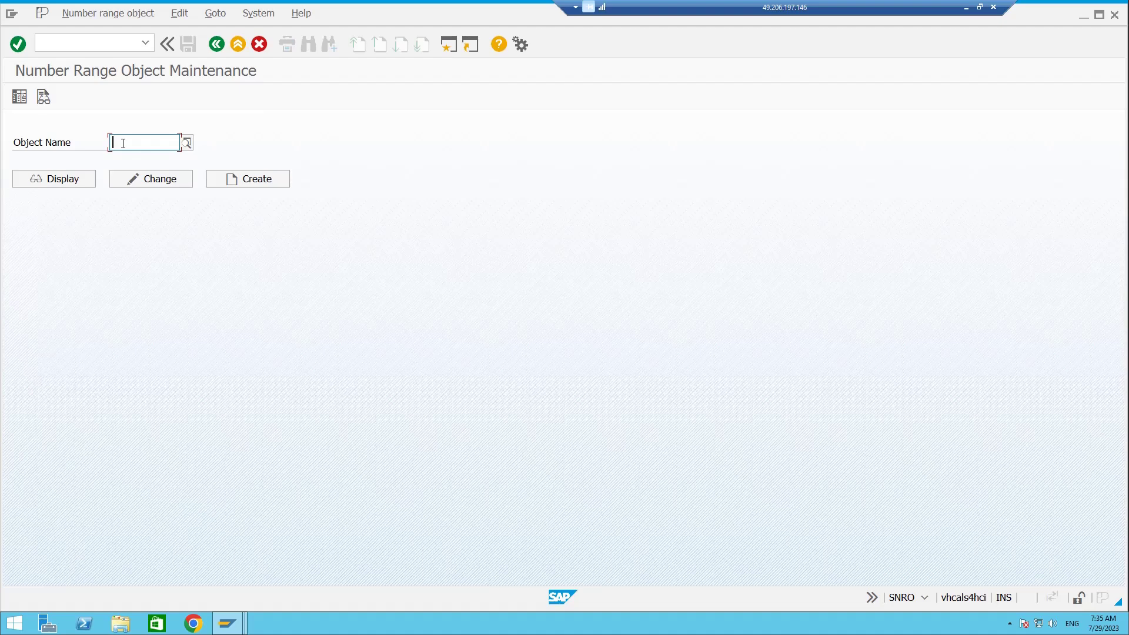
click(129, 143)
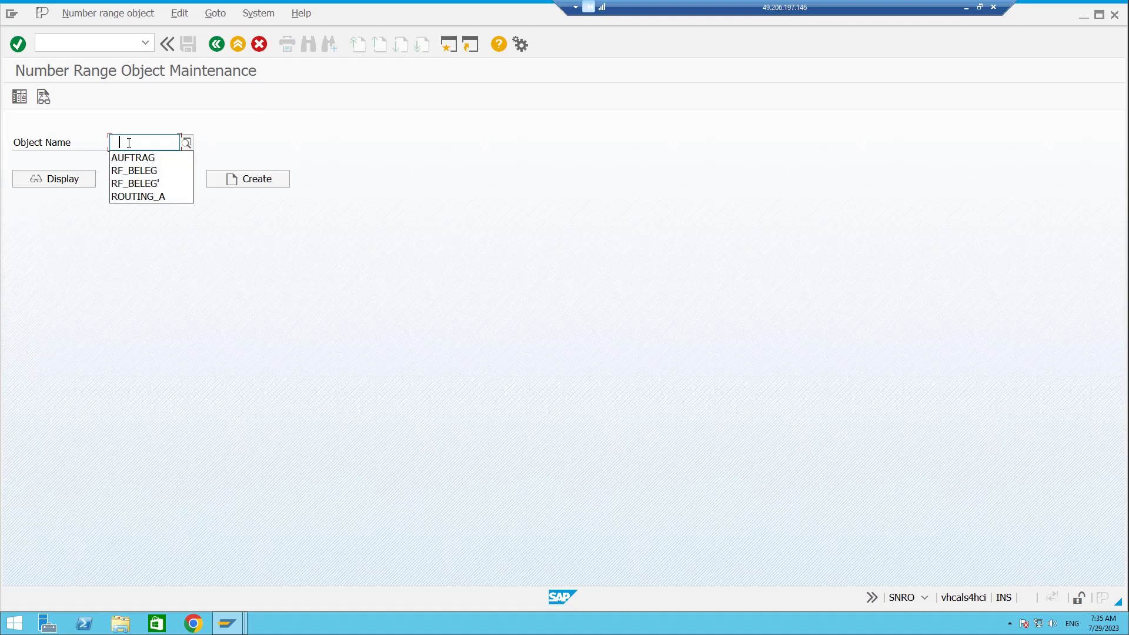
click(141, 171)
drag(166, 144, 114, 135)
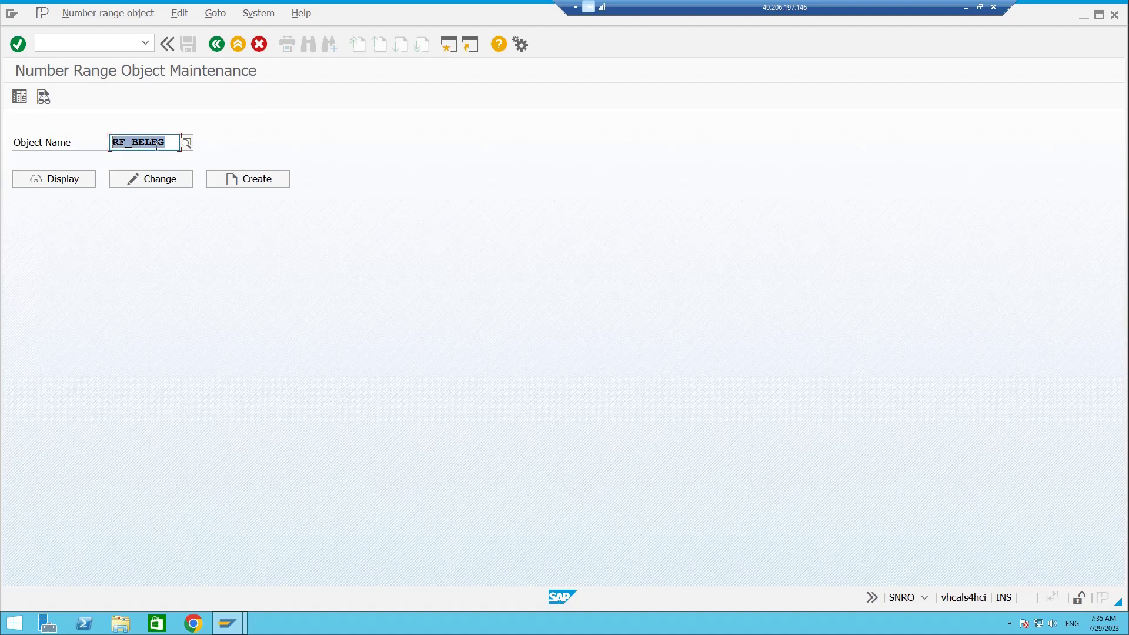
drag(167, 143, 109, 142)
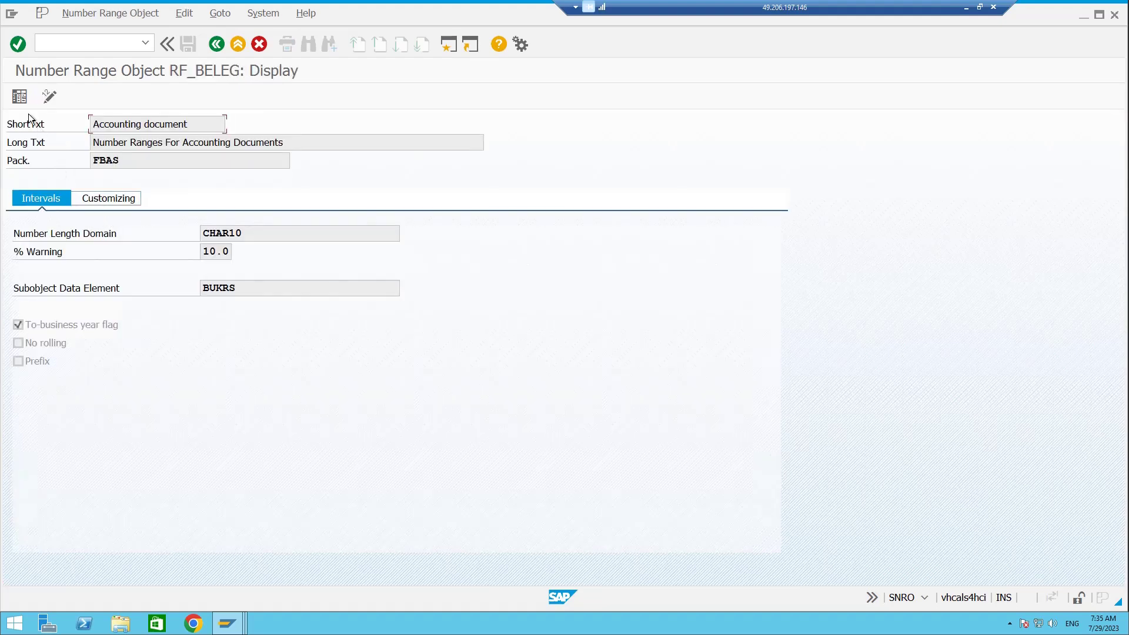
Step: Review the RF_BELEG number range intervals for company code ALMT, both full and ALMT-only lists
click(19, 97)
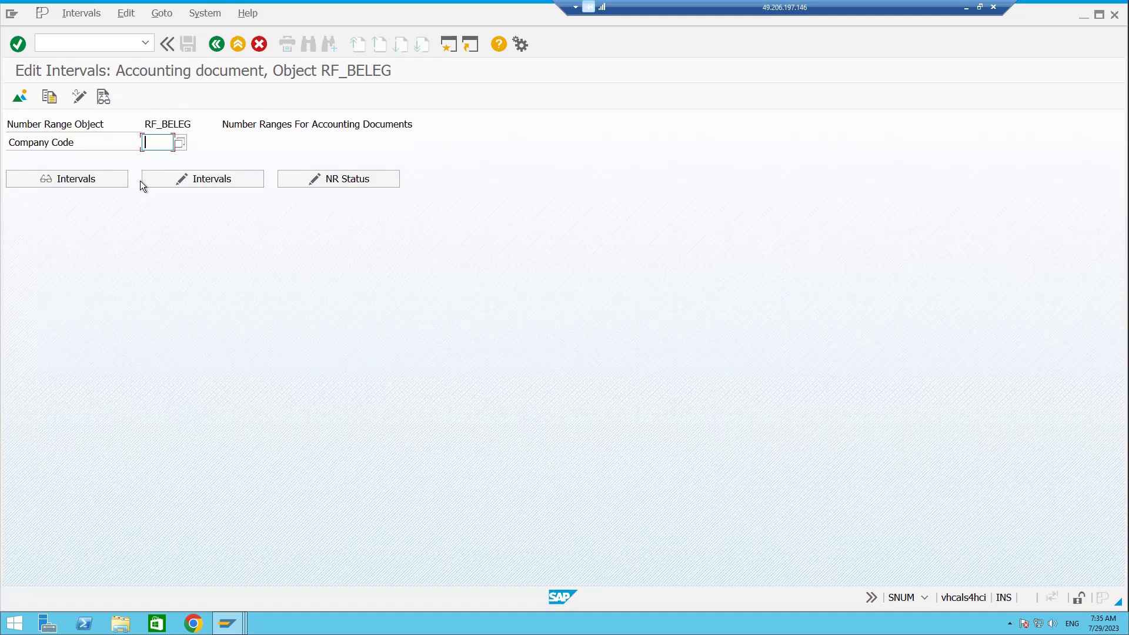
text(ALMT)
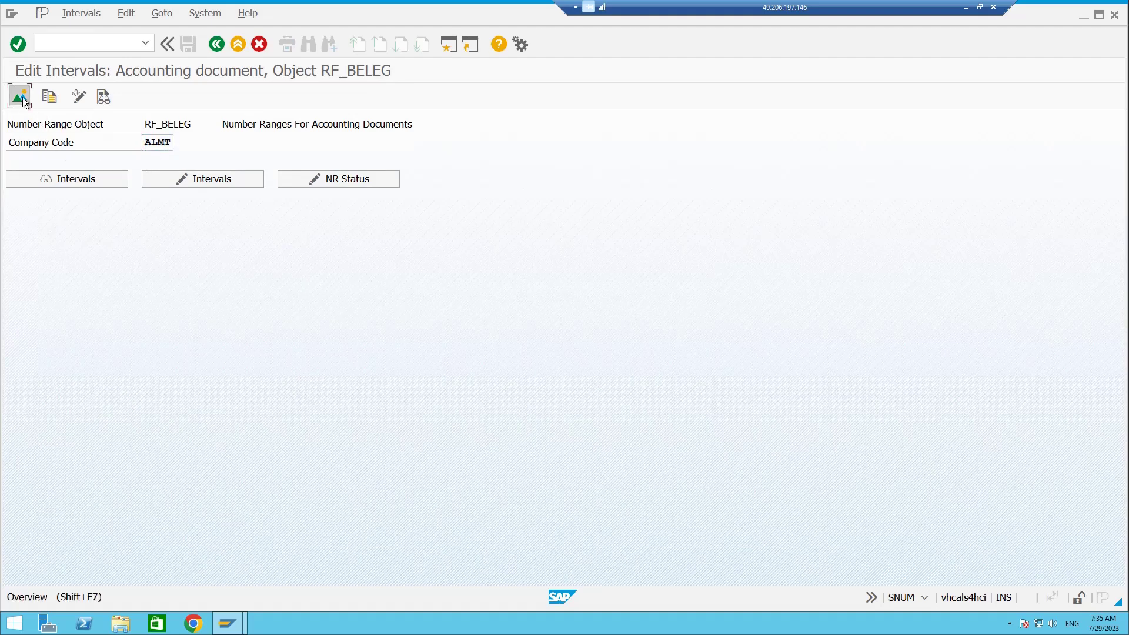
click(121, 177)
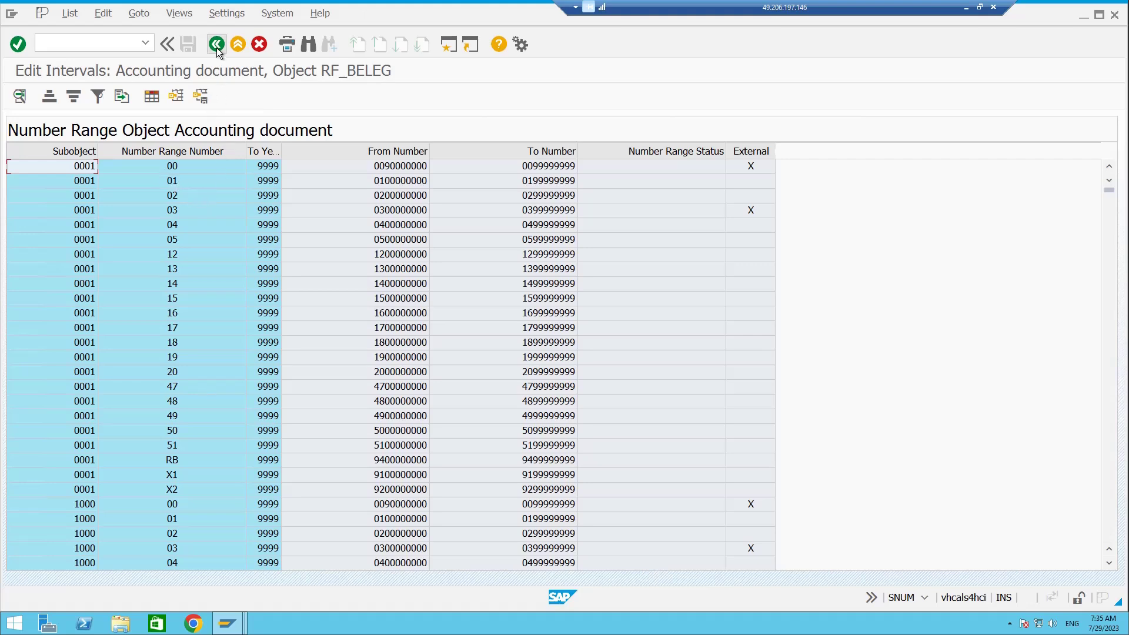
scroll(265, 344, down, 20)
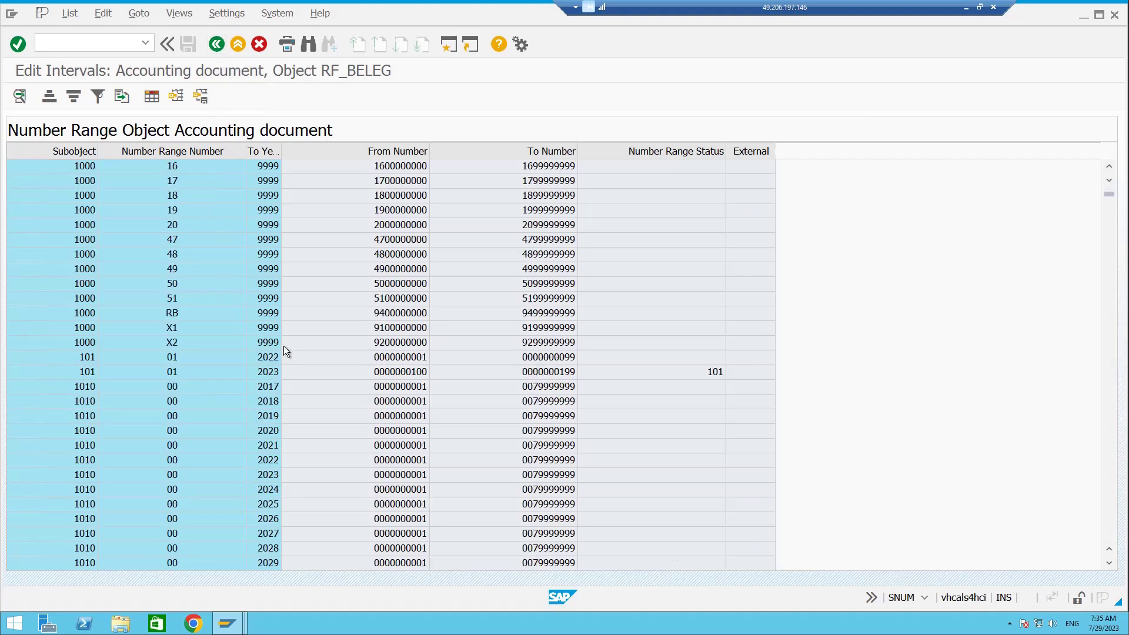
scroll(277, 355, down, 10)
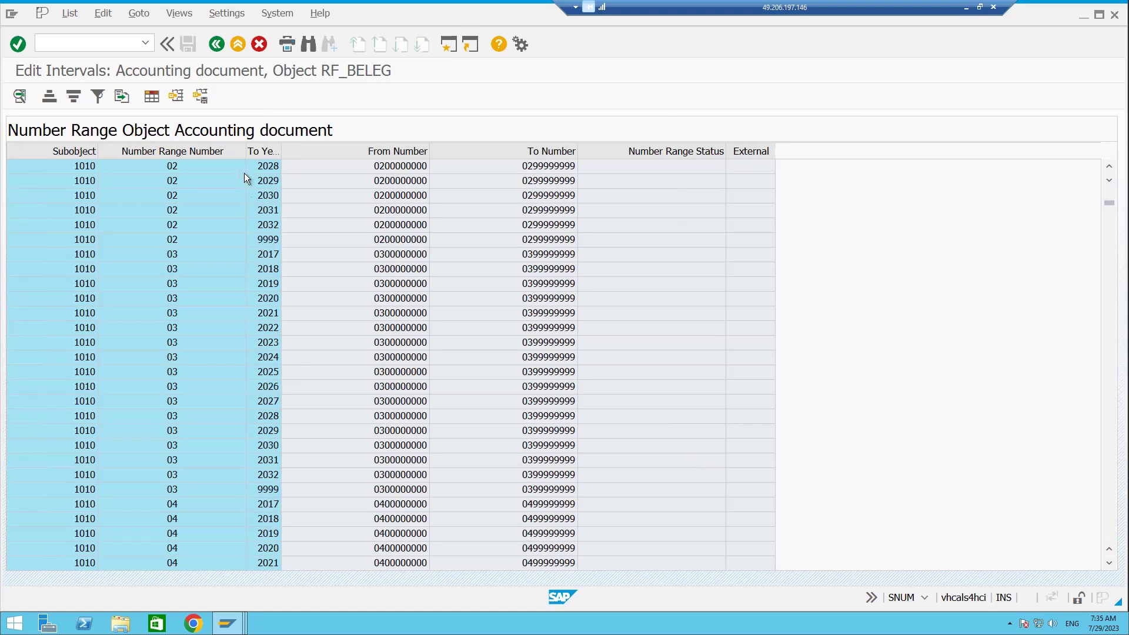
click(217, 45)
click(69, 184)
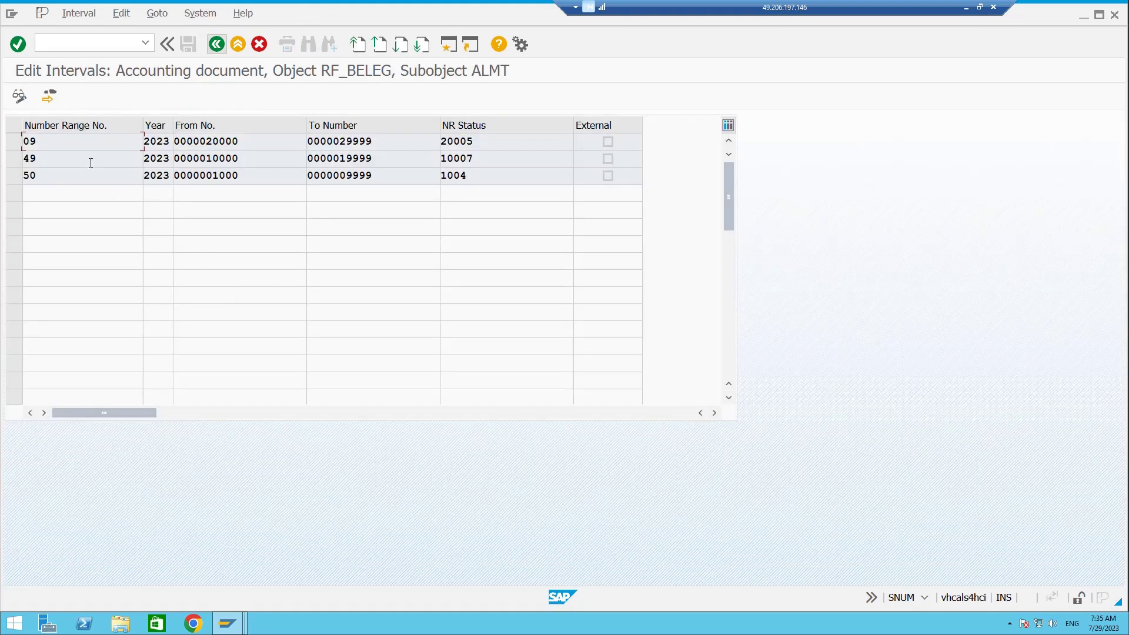
click(217, 44)
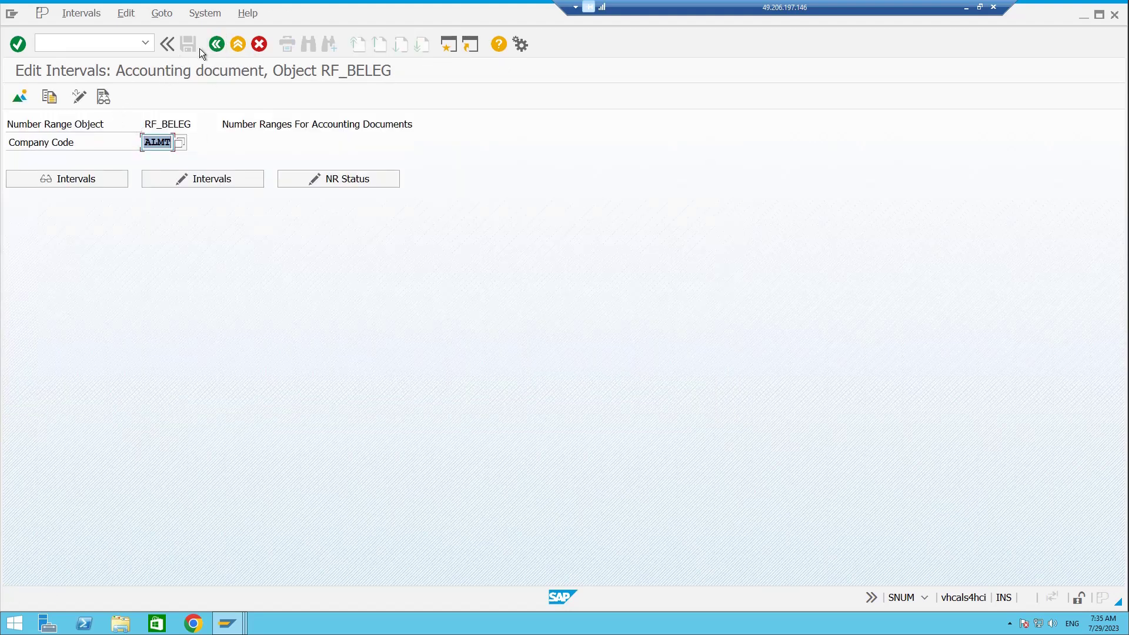
click(93, 177)
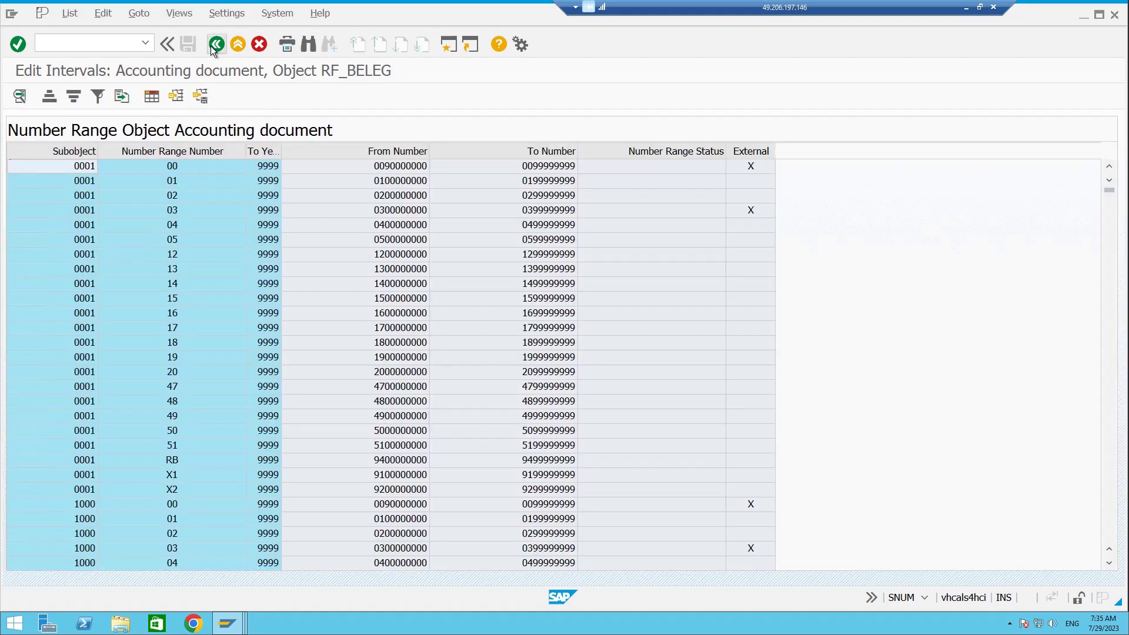
Step: Back out of the interval lists to the number range object start screen and clear the object name
click(216, 44)
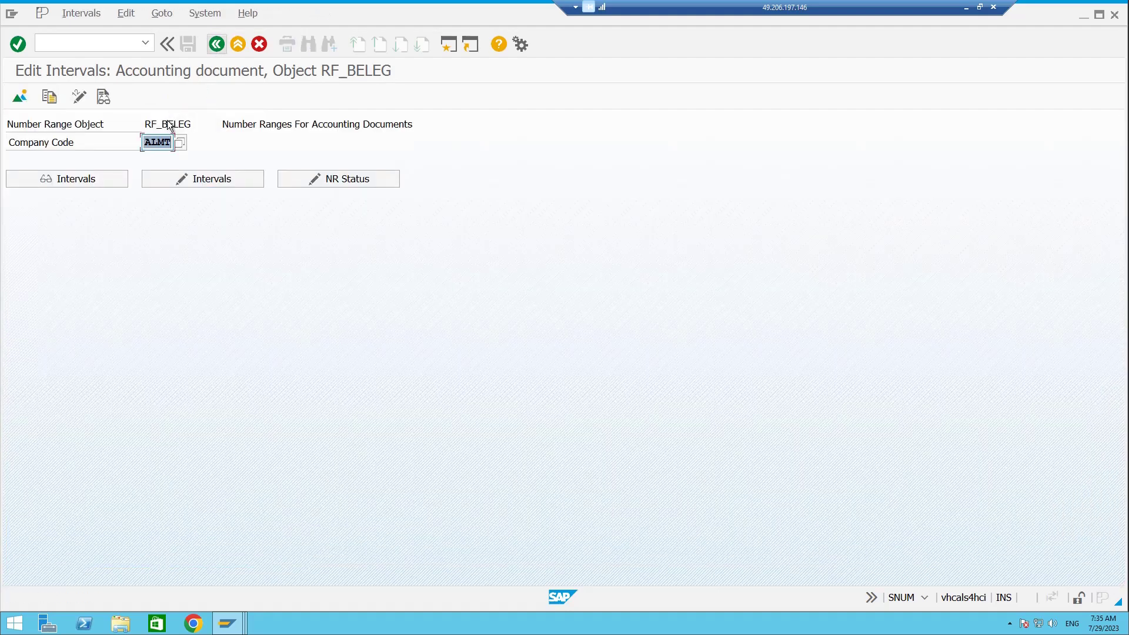
click(215, 44)
click(211, 47)
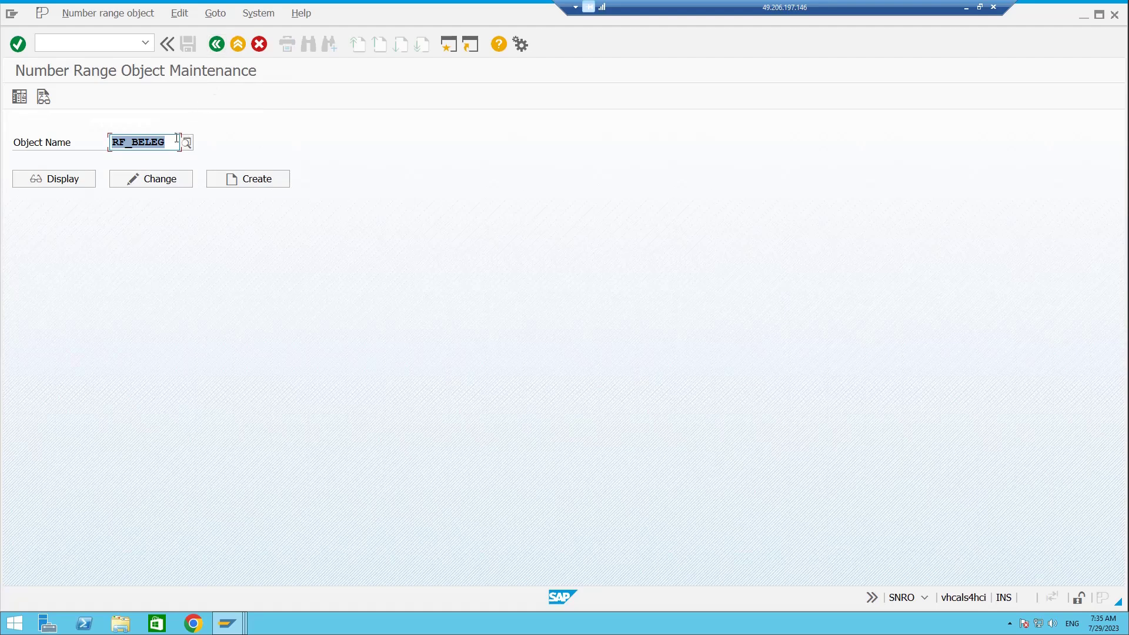
key(BackSpace)
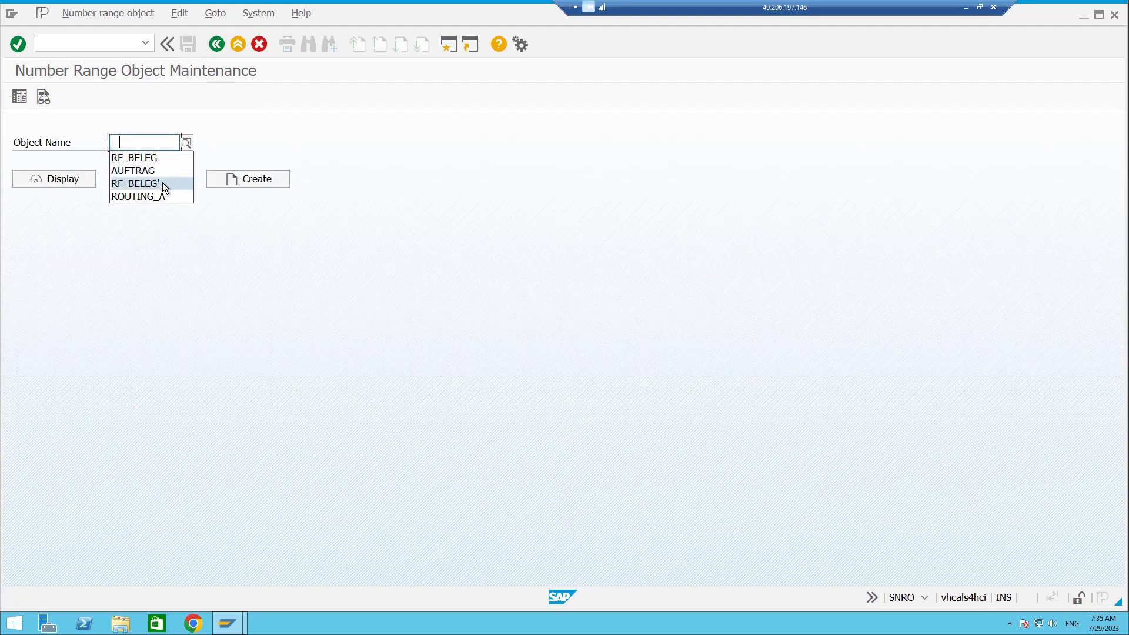
click(144, 146)
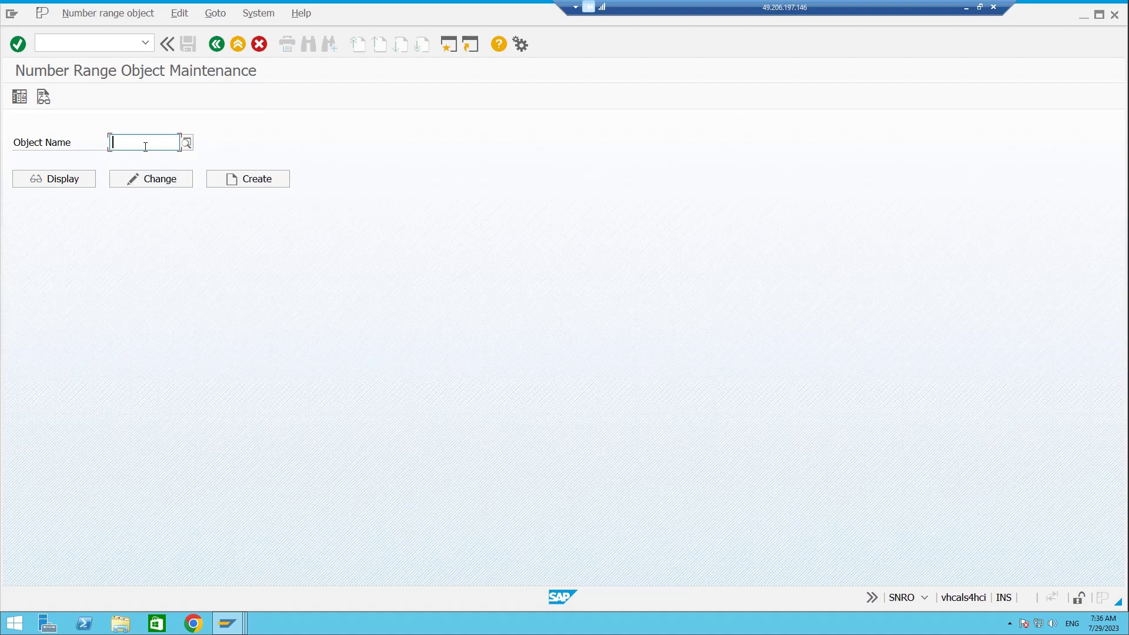
click(240, 630)
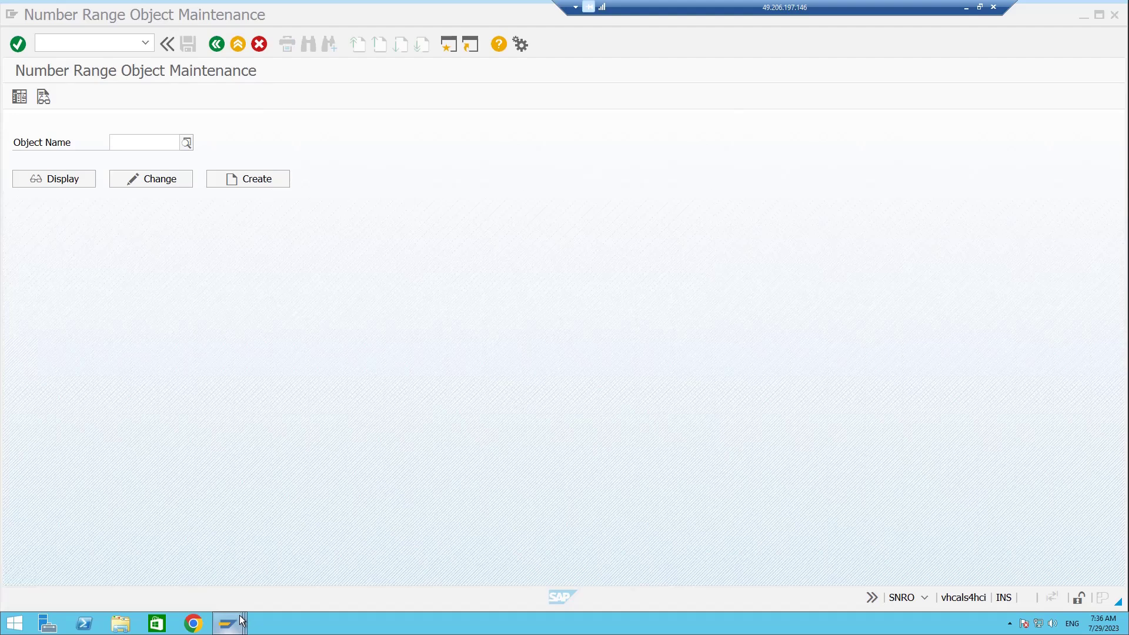
Step: Bring the order 4000336 settlement test-run window forward and highlight controlling area ALMT
mouse_move(243, 612)
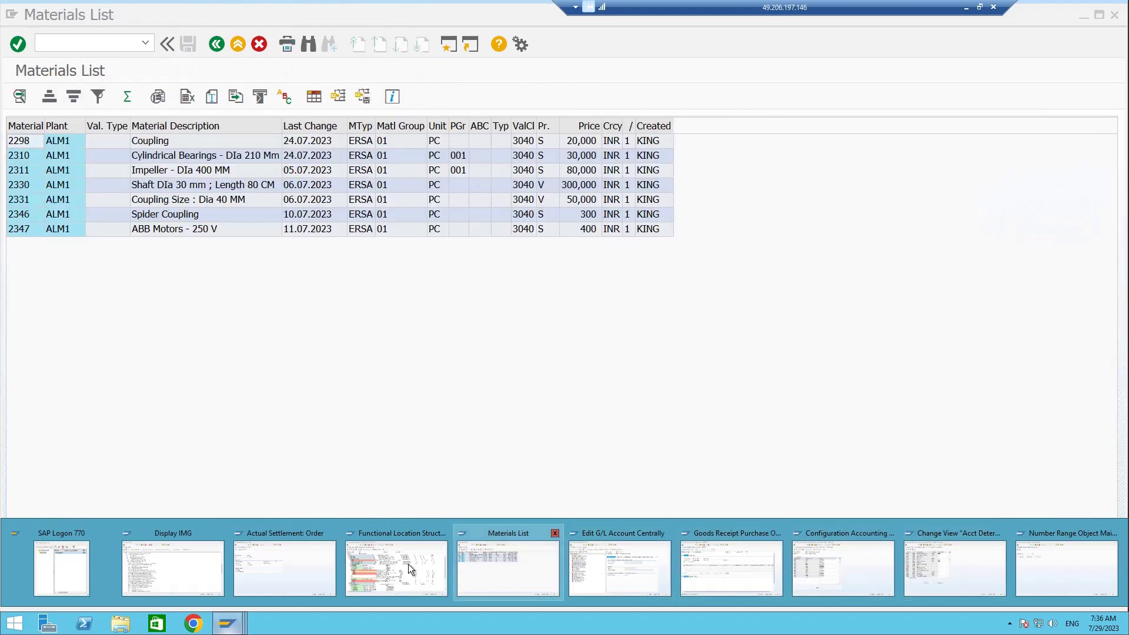
click(316, 562)
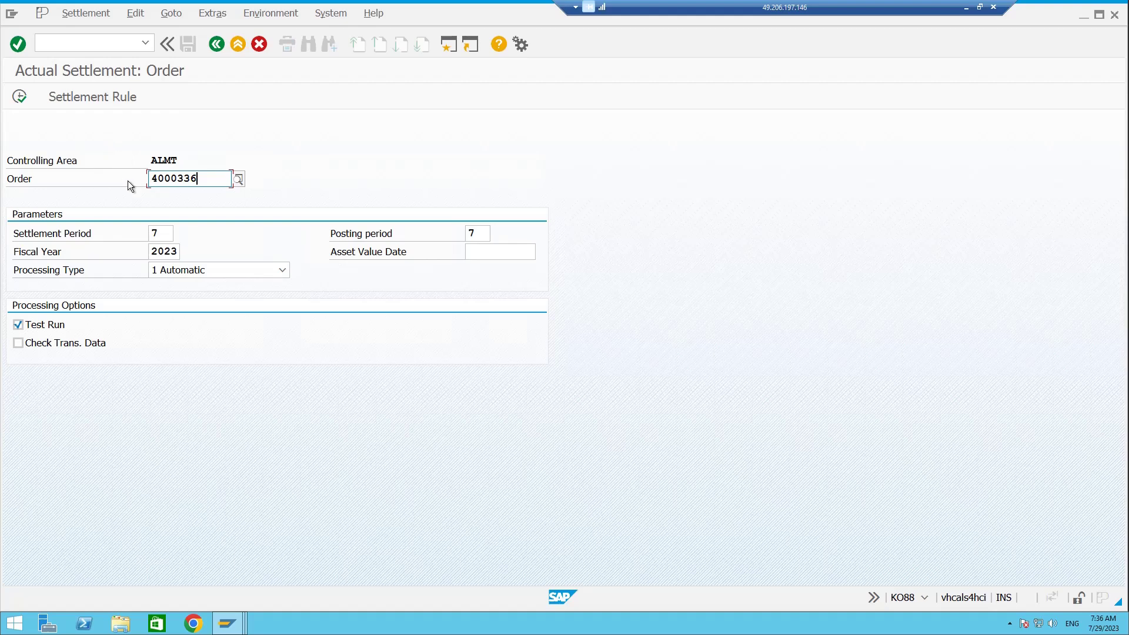
drag(178, 159, 148, 154)
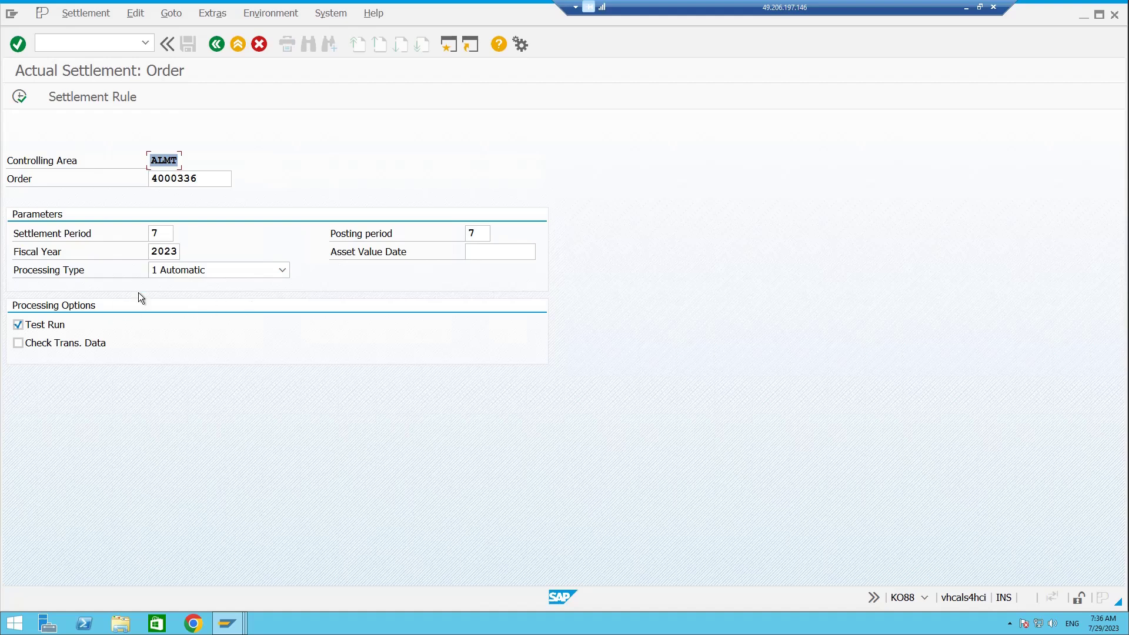
Step: Post the real settlement of order 4000336 with Test Run unticked
click(99, 318)
click(20, 97)
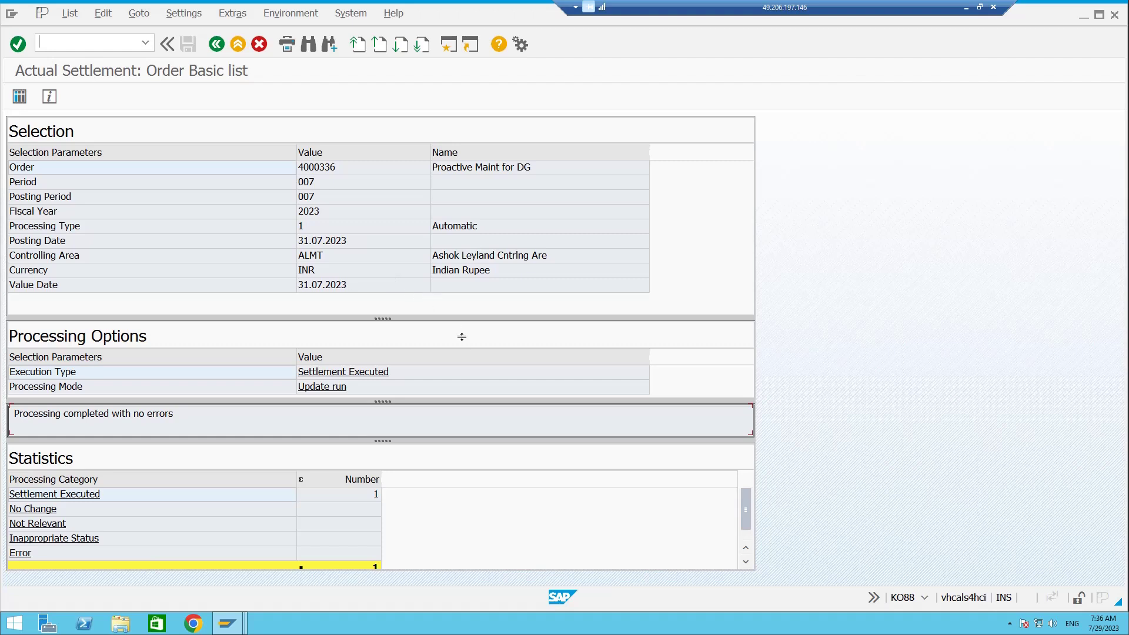
drag(380, 401, 382, 437)
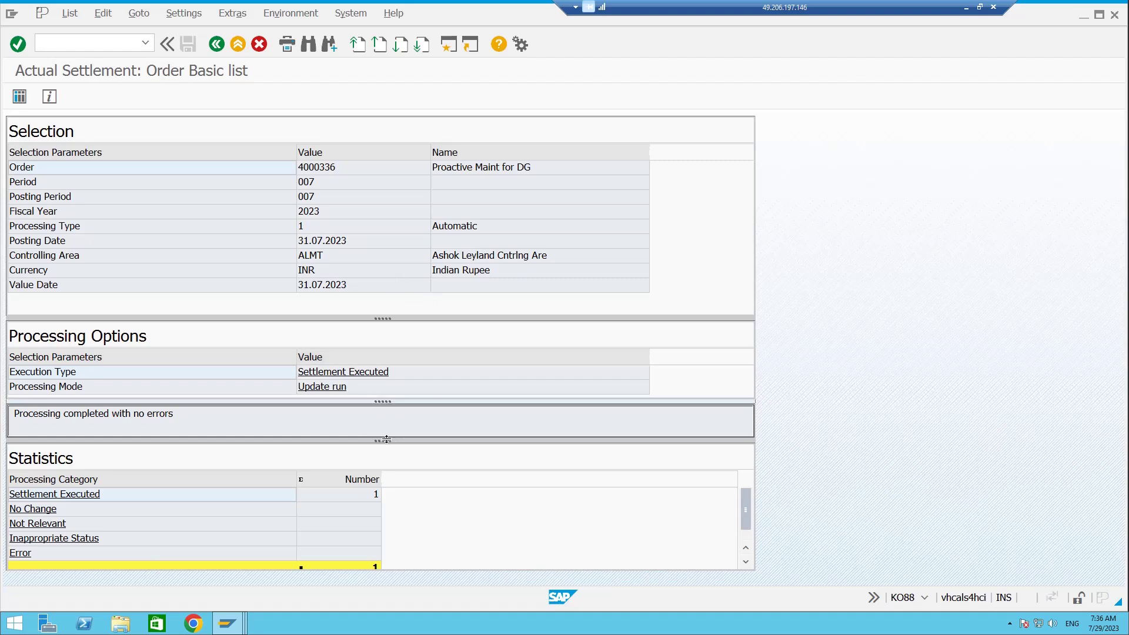
Step: Show the detail list of 58,800 settled to ALMT_PM, widening Senders, Short text and Receiver columns
click(20, 97)
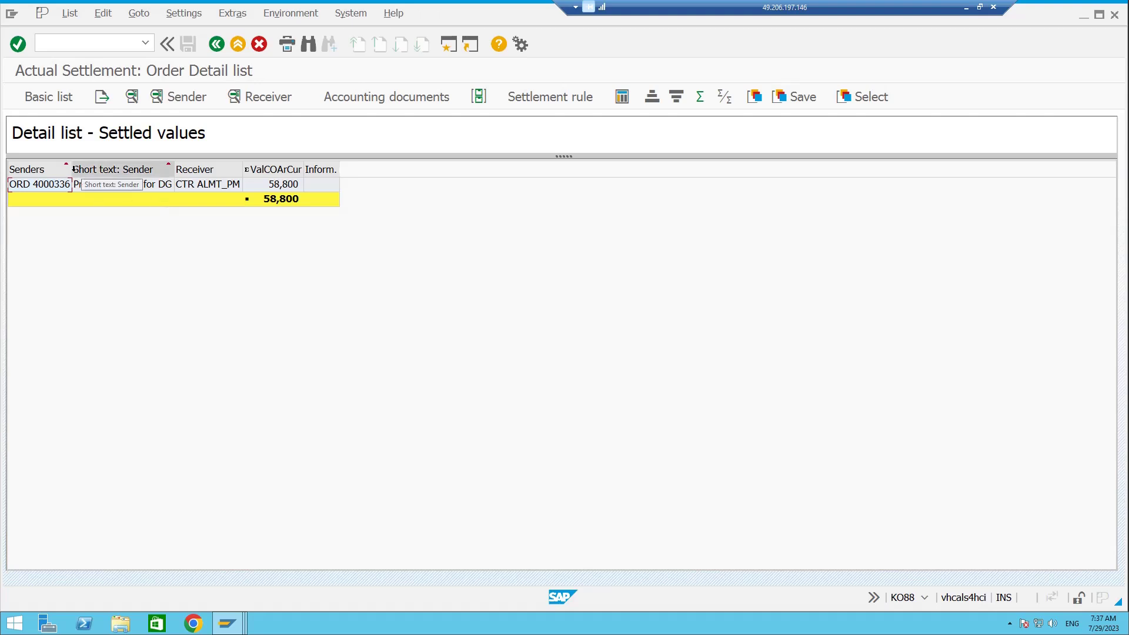
drag(72, 169, 112, 168)
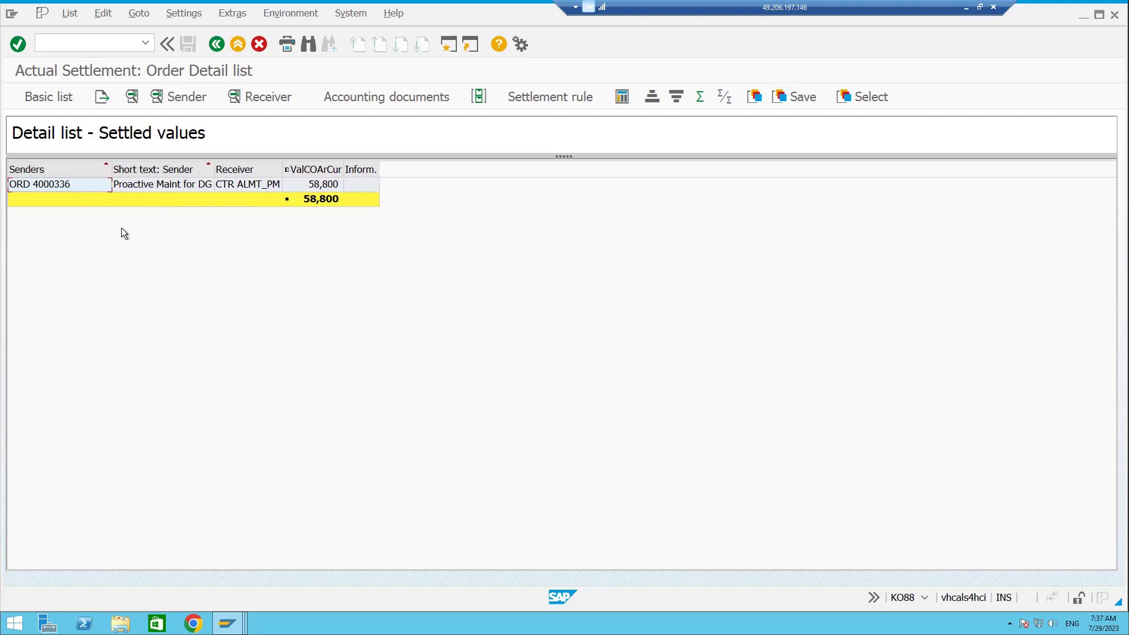
drag(284, 168, 324, 169)
click(272, 185)
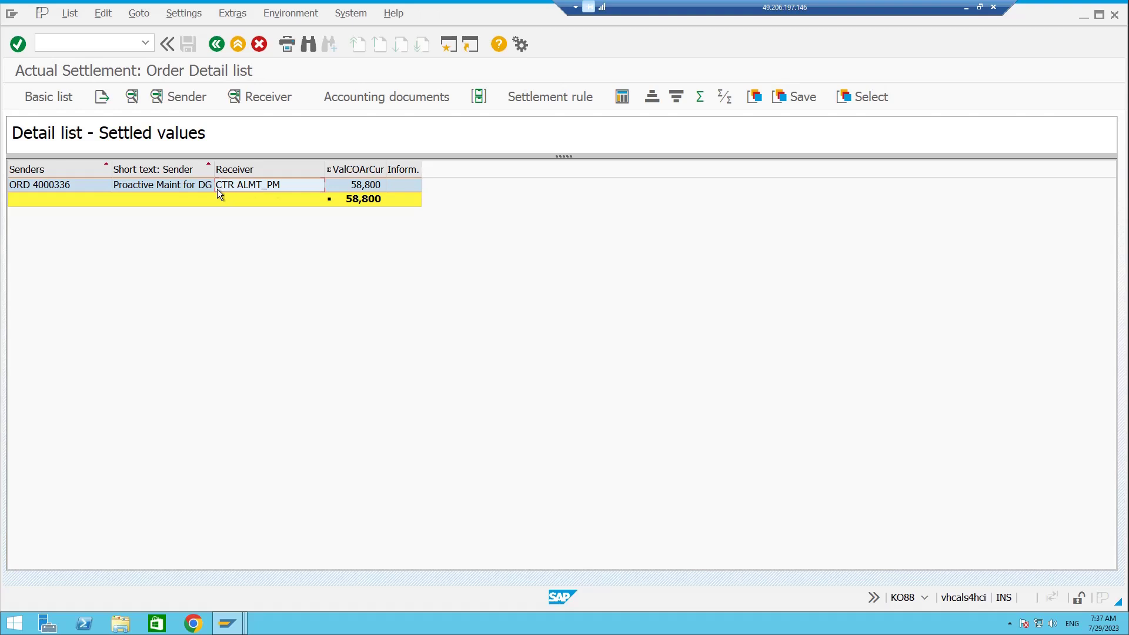
drag(213, 169, 251, 169)
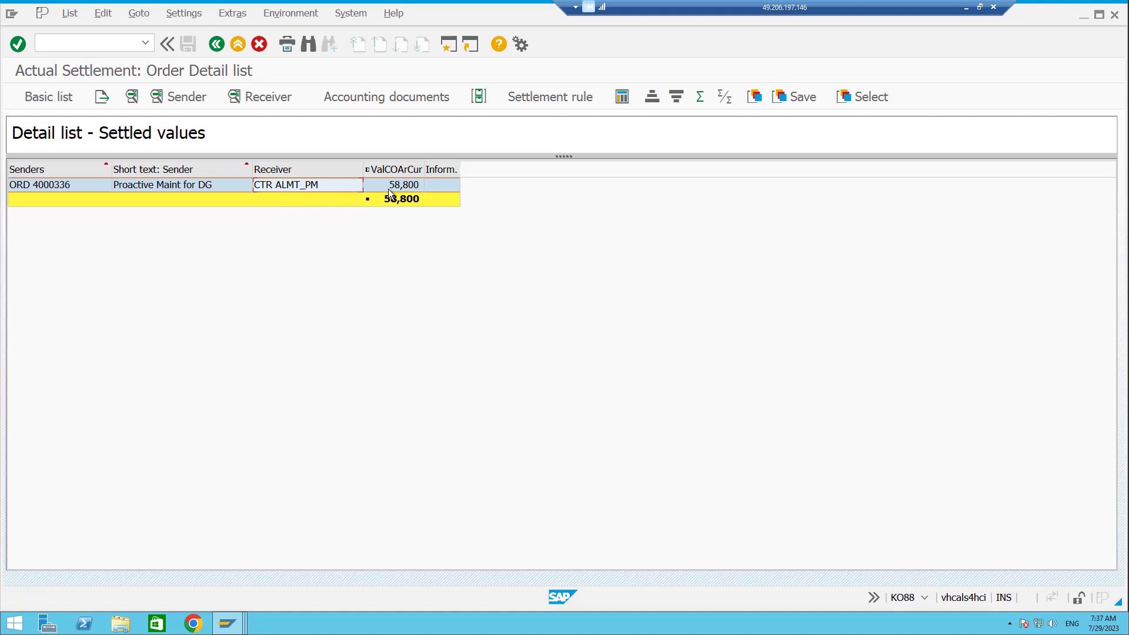
click(228, 626)
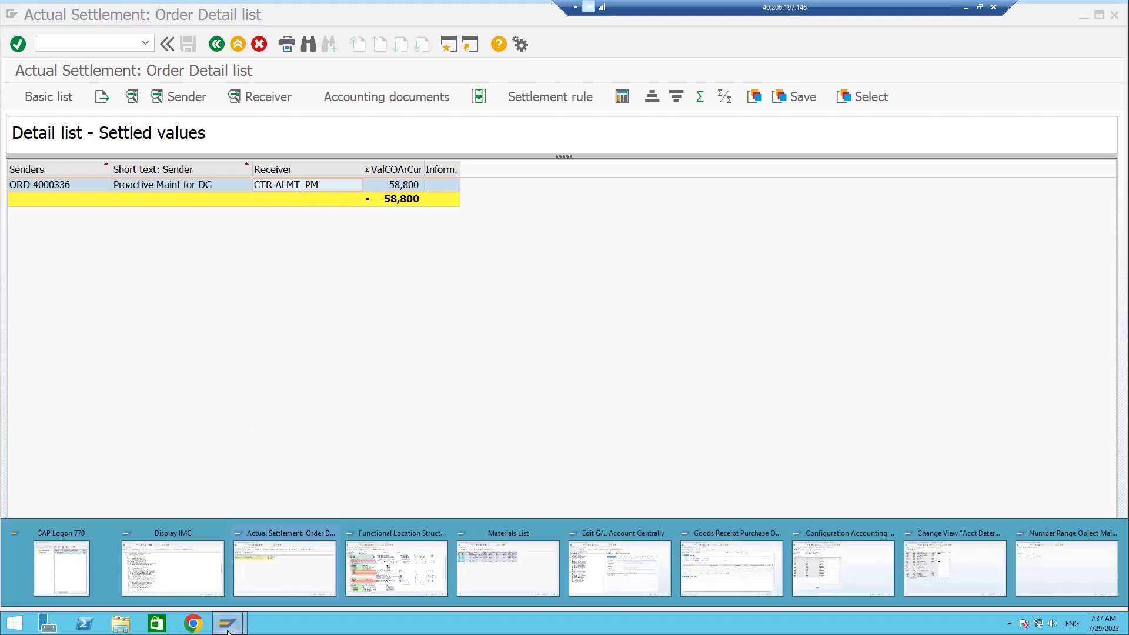
Step: Switch to the functional location window and display order 4000336 with /nIW33
click(263, 546)
click(229, 624)
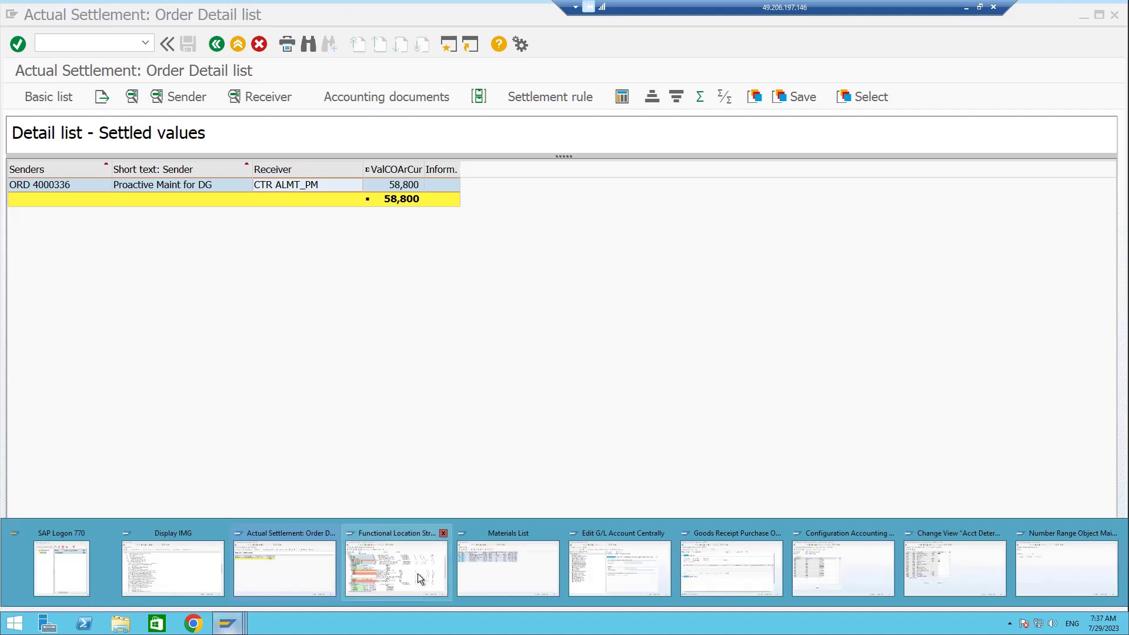
click(417, 573)
text(/niw33)
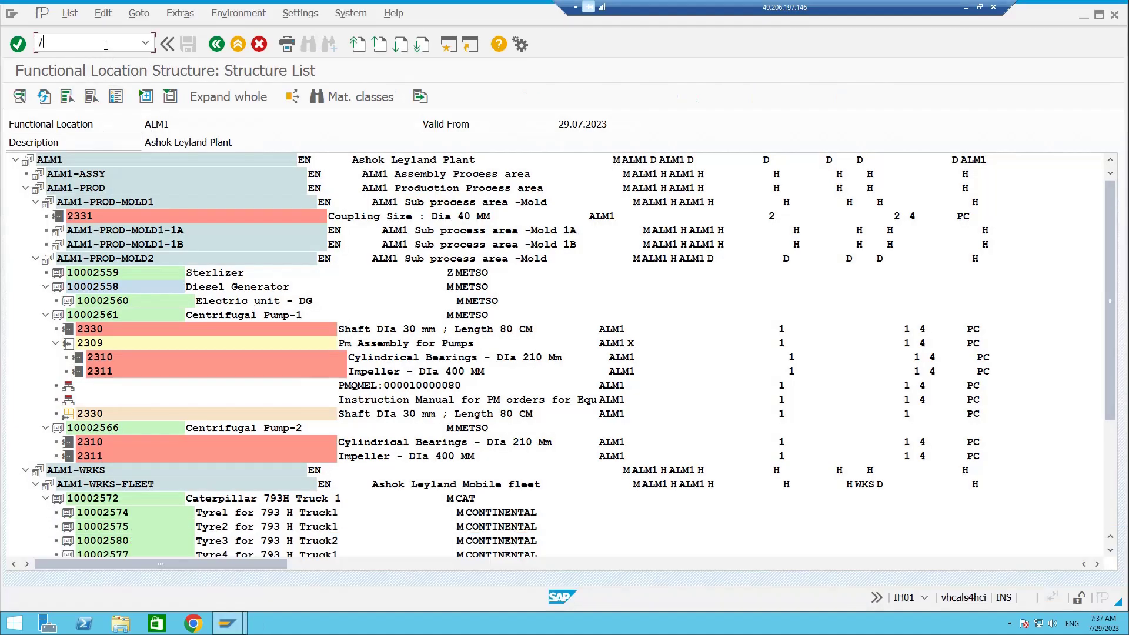
key(Return)
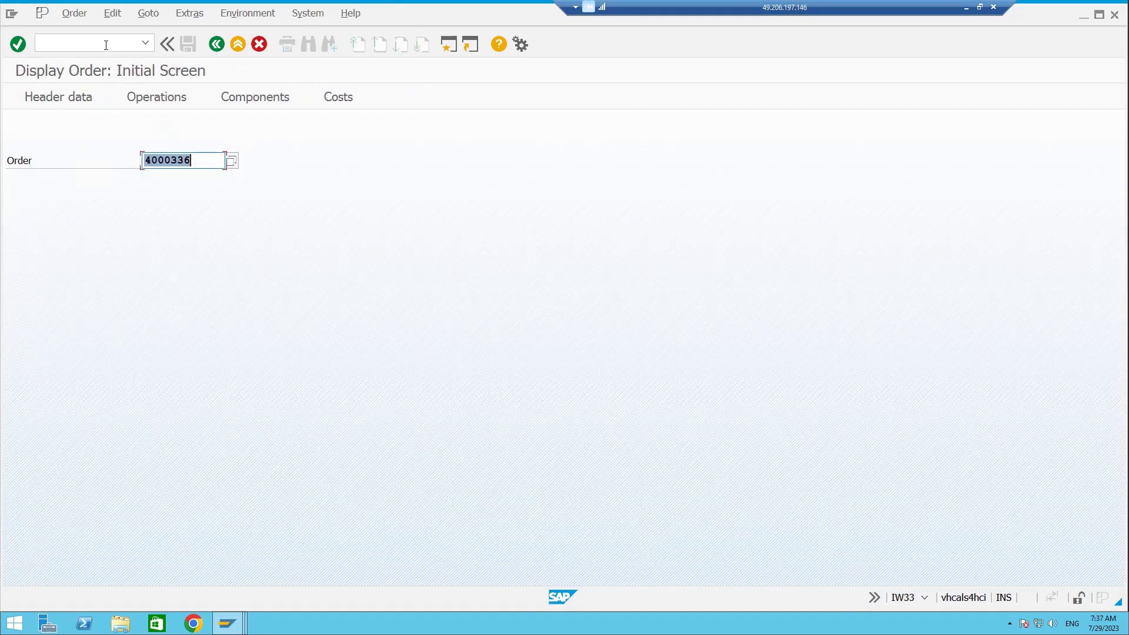
key(Return)
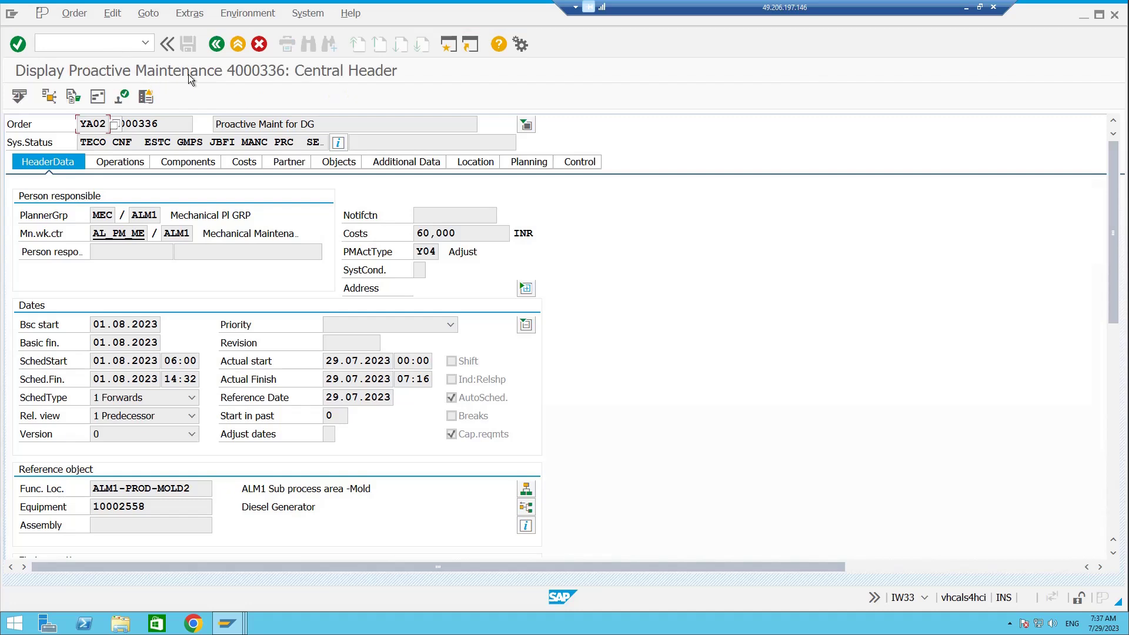
Step: Run the Planned/actual comparison cost report showing 58,800 debited and fully settled
click(187, 11)
mouse_move(317, 191)
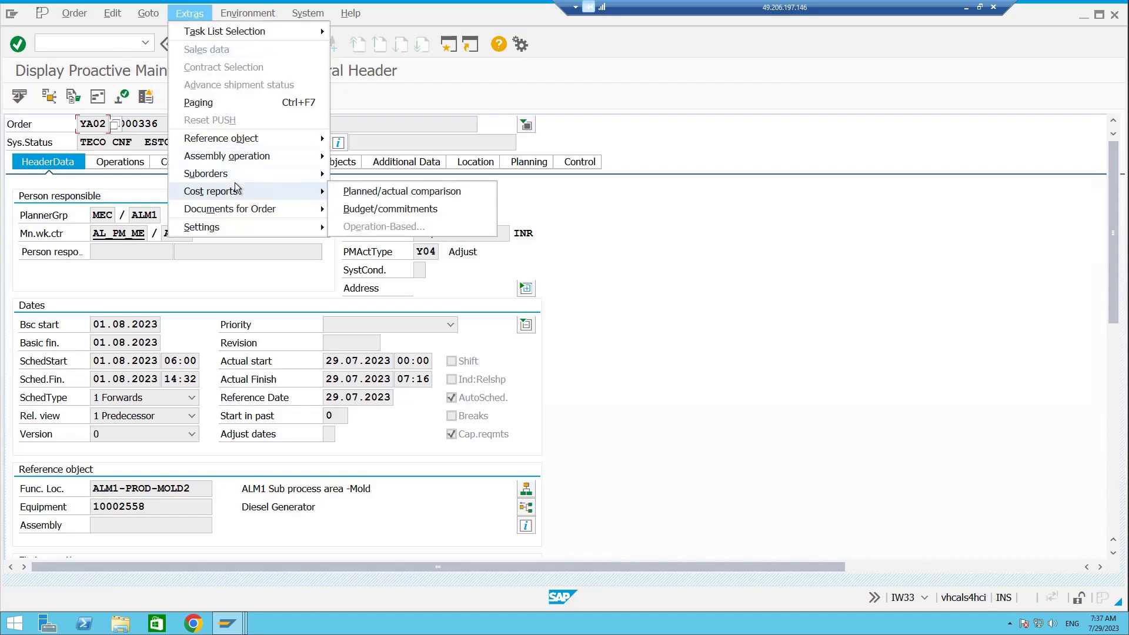
click(385, 193)
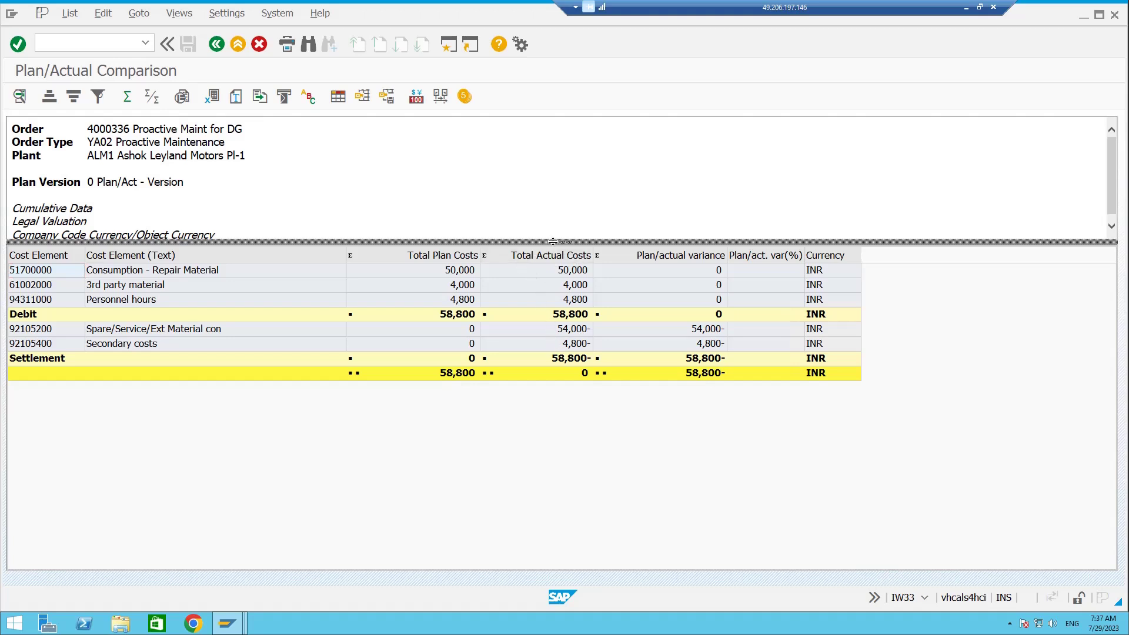
drag(553, 242, 568, 278)
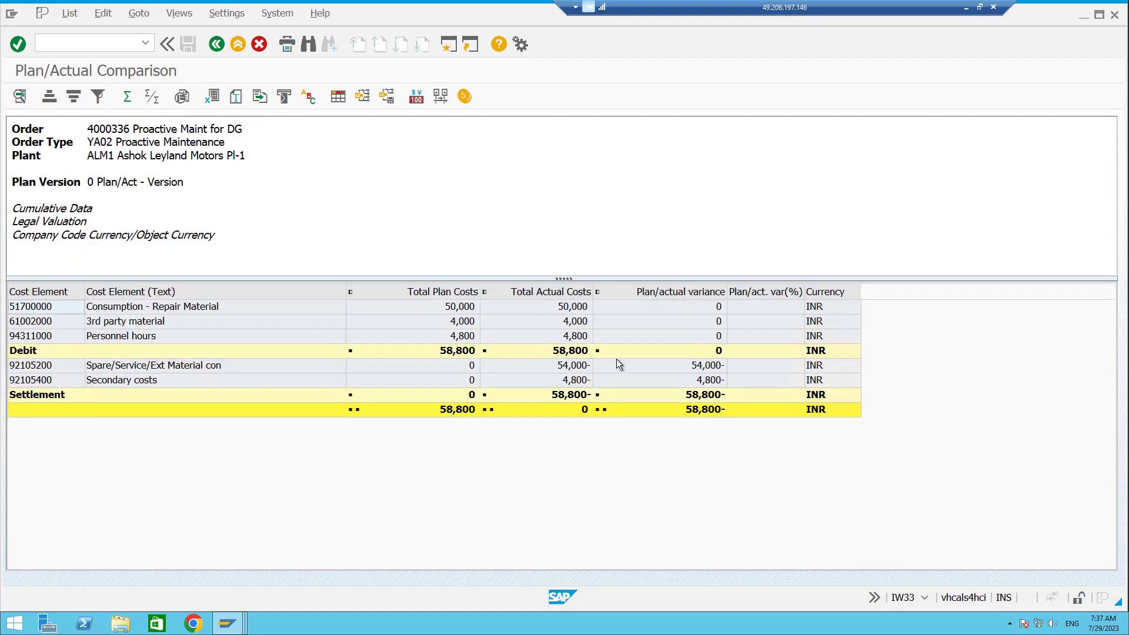
click(979, 7)
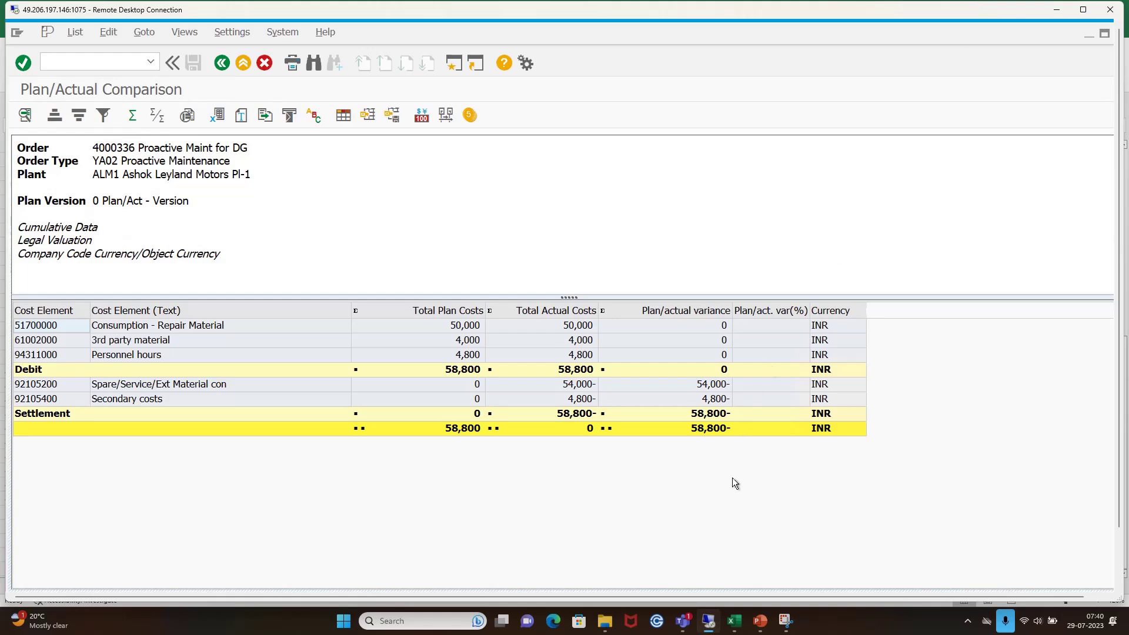
Step: Capture the whole Plan/Actual Comparison report with Snipping Tool and copy the image
click(782, 622)
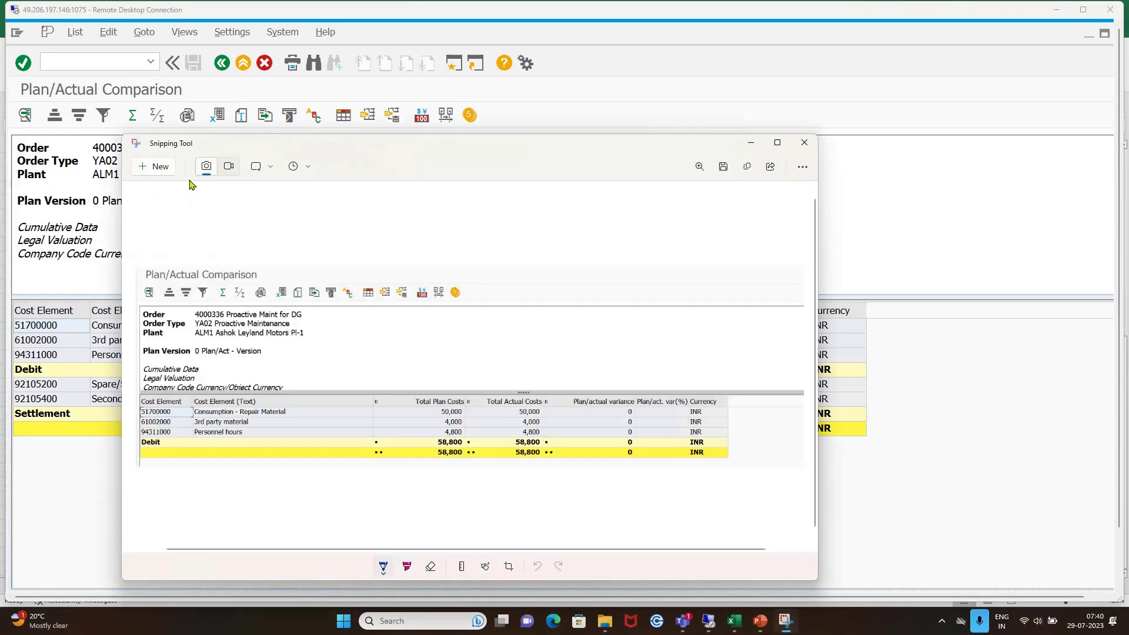
click(148, 167)
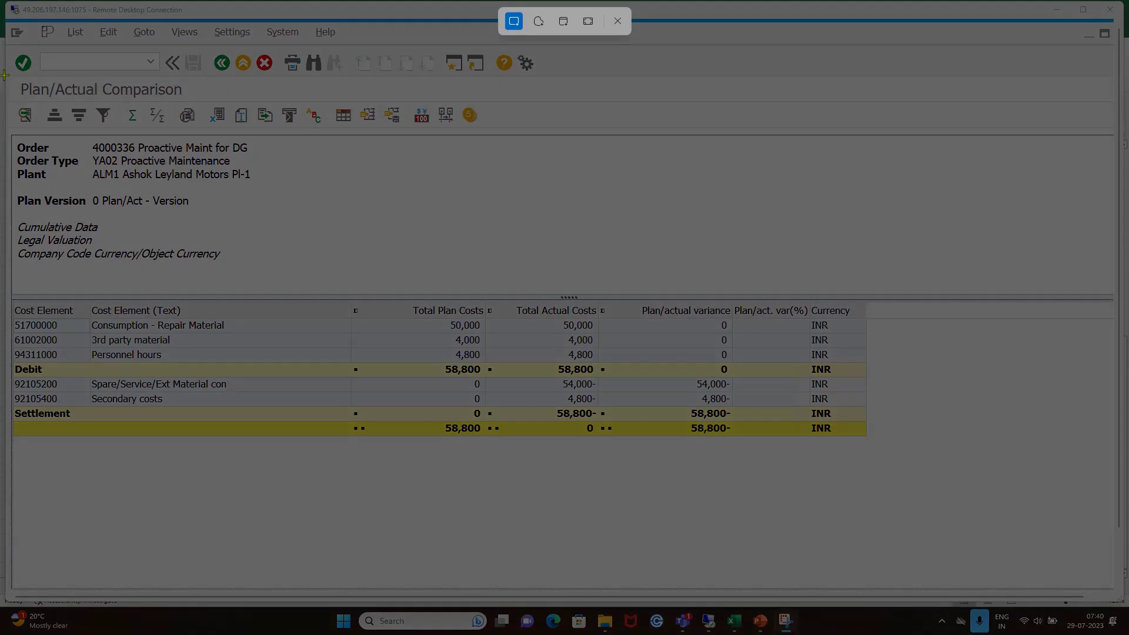
drag(5, 50, 1032, 475)
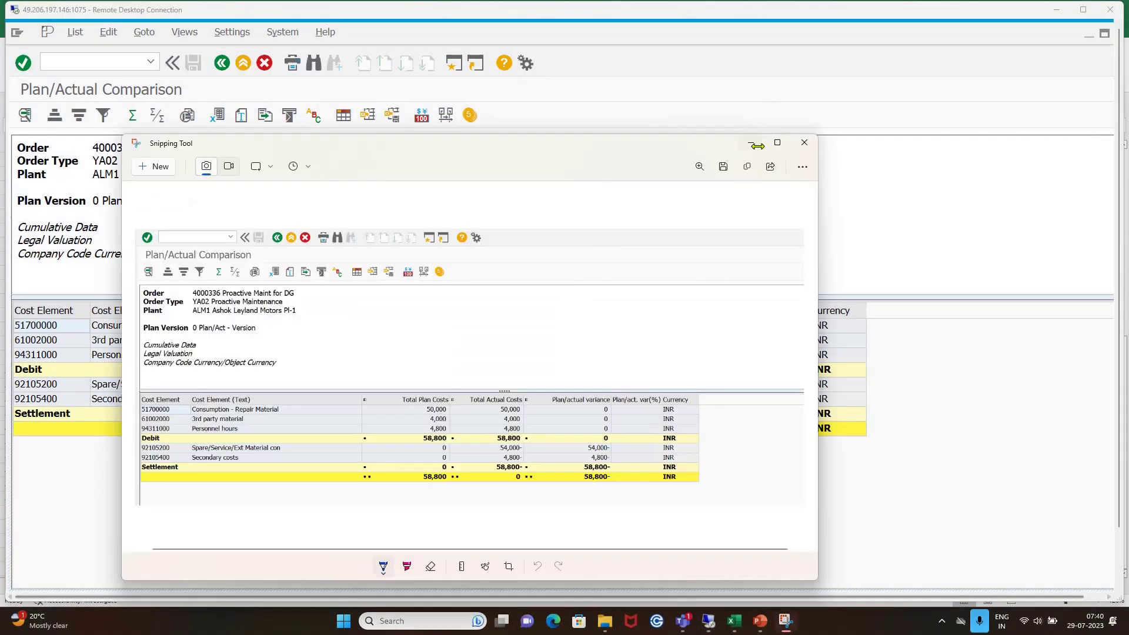
click(747, 167)
click(735, 627)
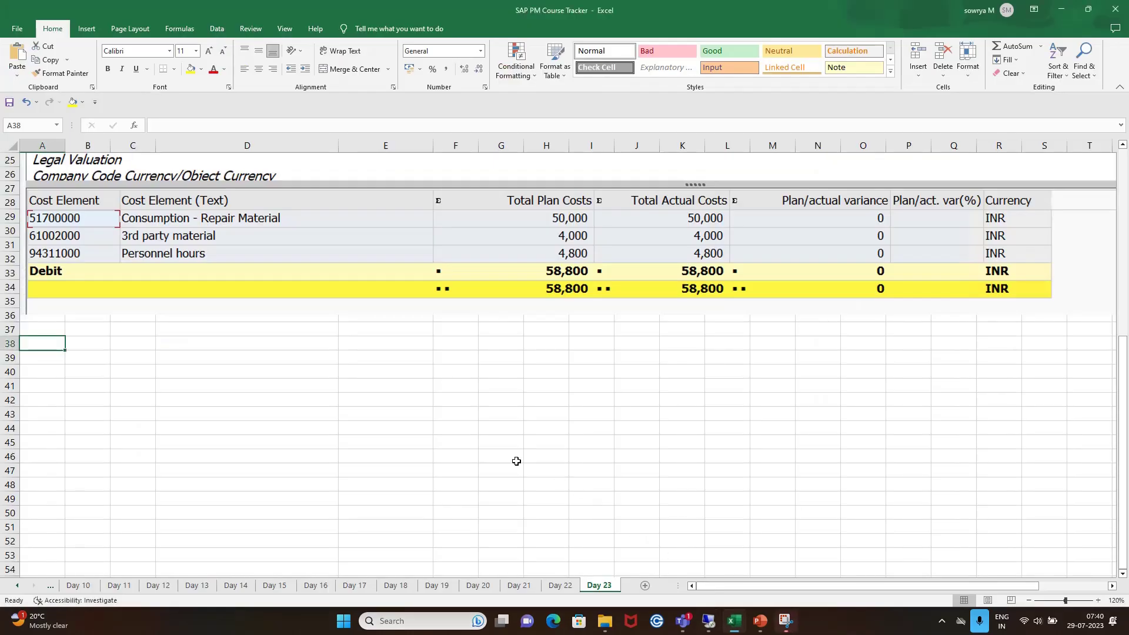
Step: Paste the captured report at A38 on the Day 23 sheet and check the picture
key(ctrl+v)
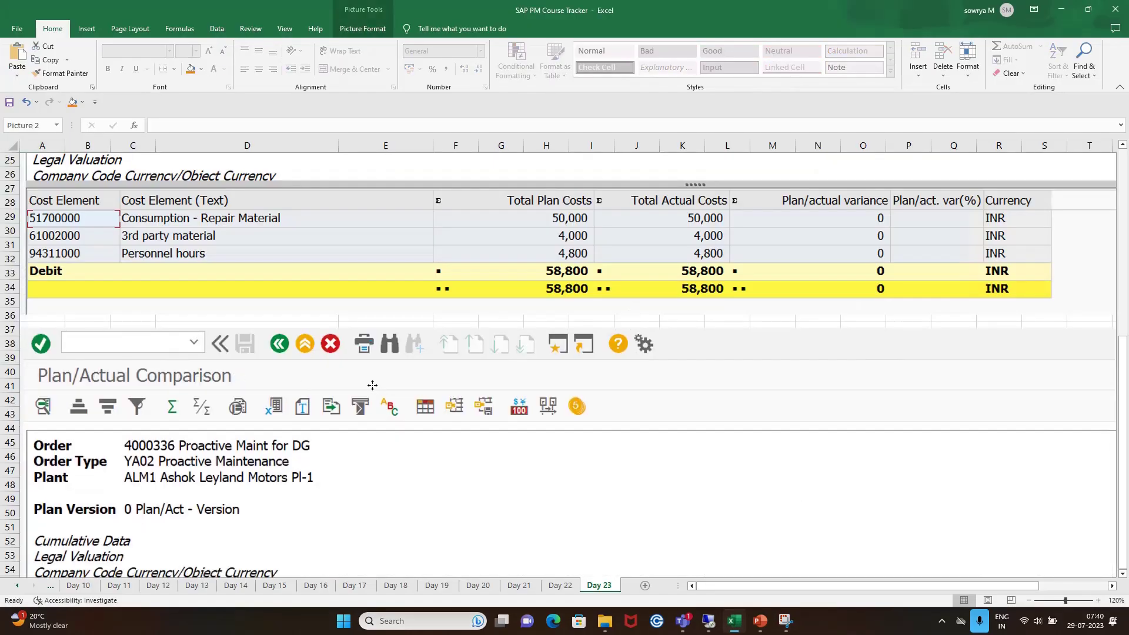
scroll(500, 365, down, 7)
scroll(500, 365, up, 8)
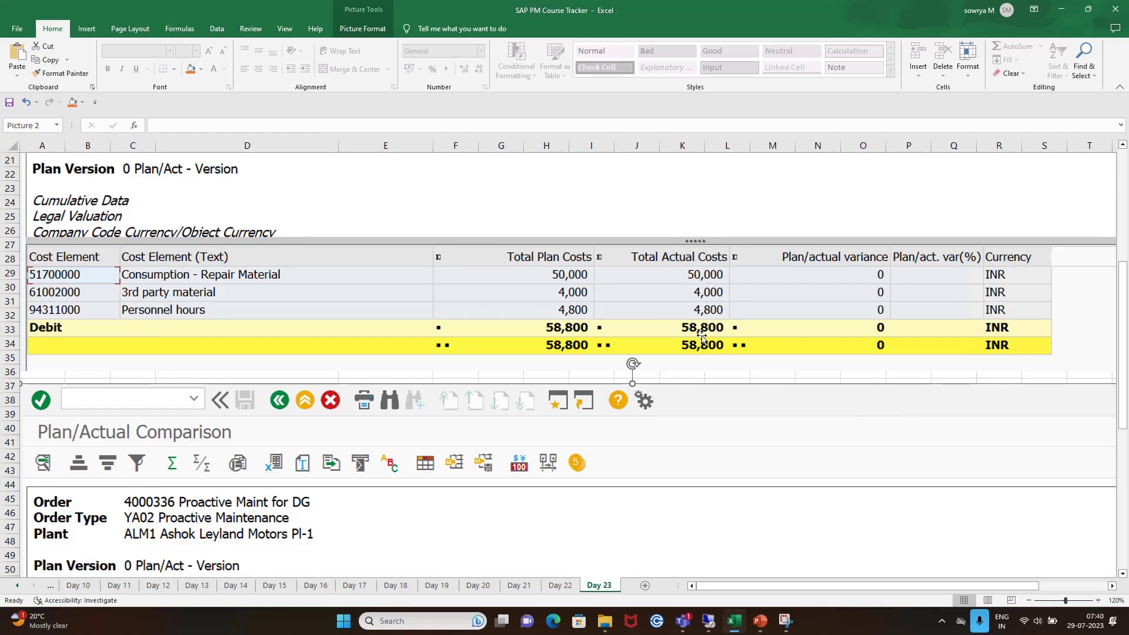
scroll(717, 335, down, 10)
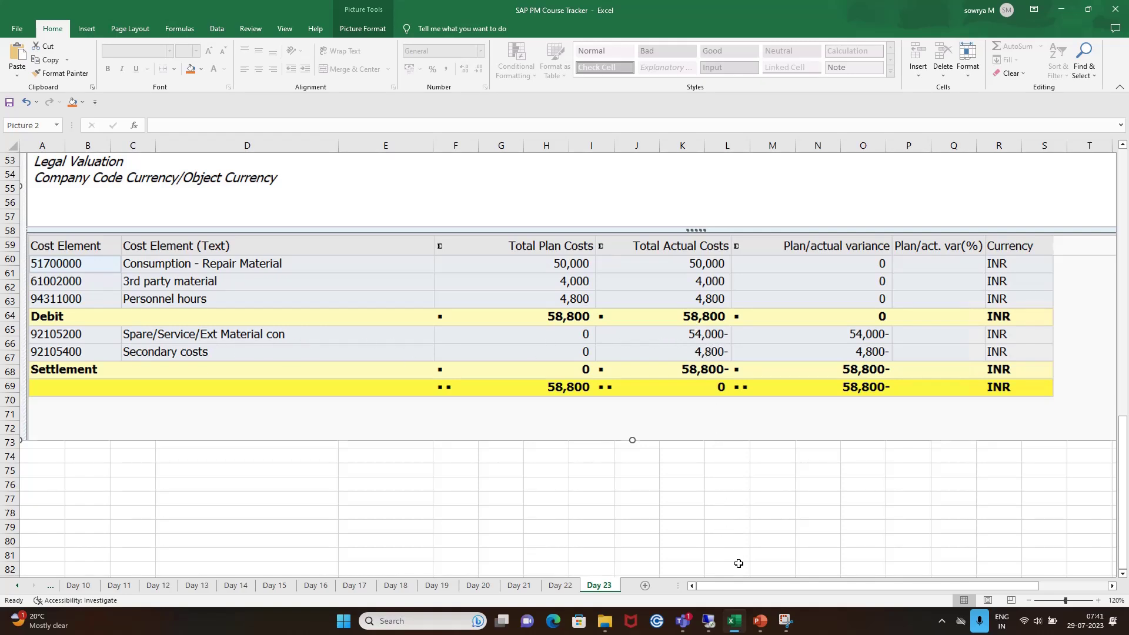
mouse_move(713, 620)
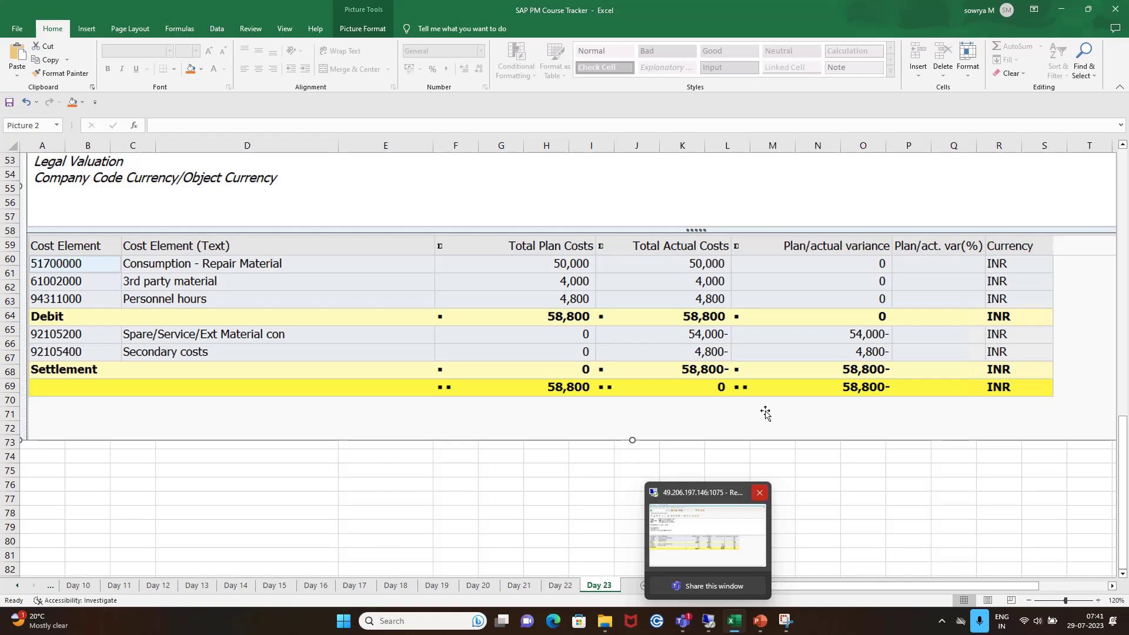
scroll(738, 373, up, 9)
scroll(700, 323, down, 9)
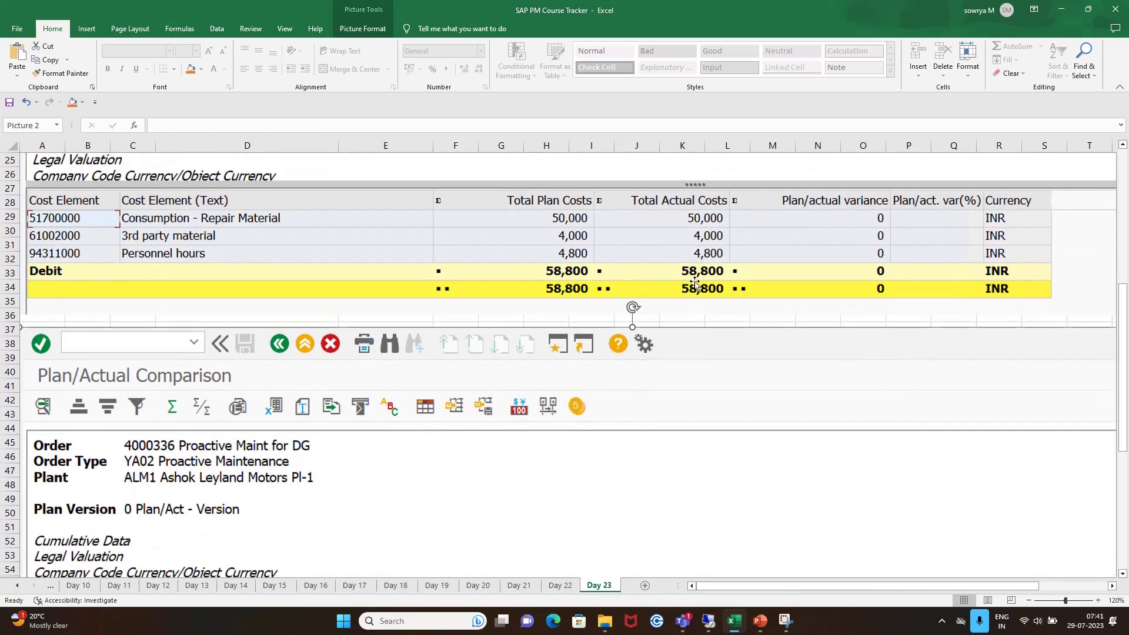
scroll(709, 310, down, 1)
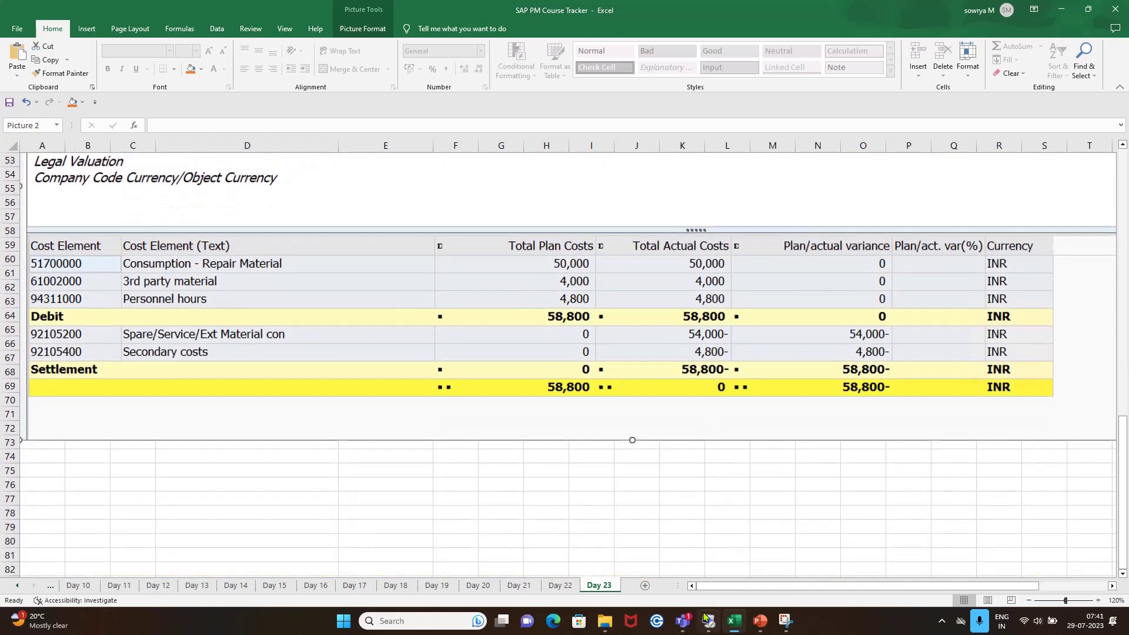
click(707, 619)
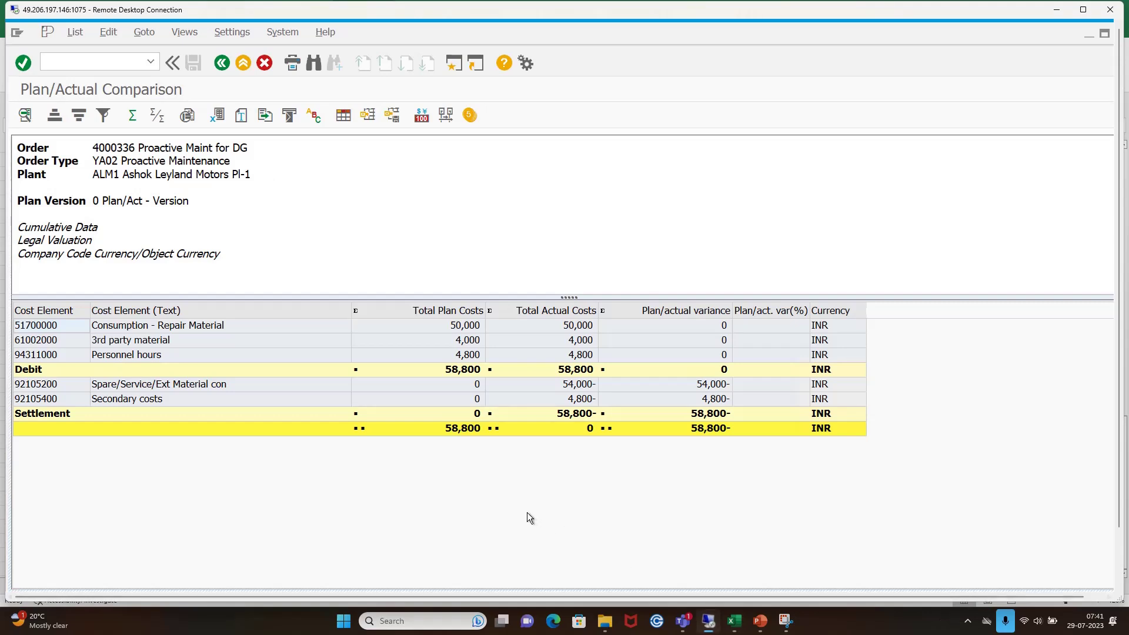
click(1087, 12)
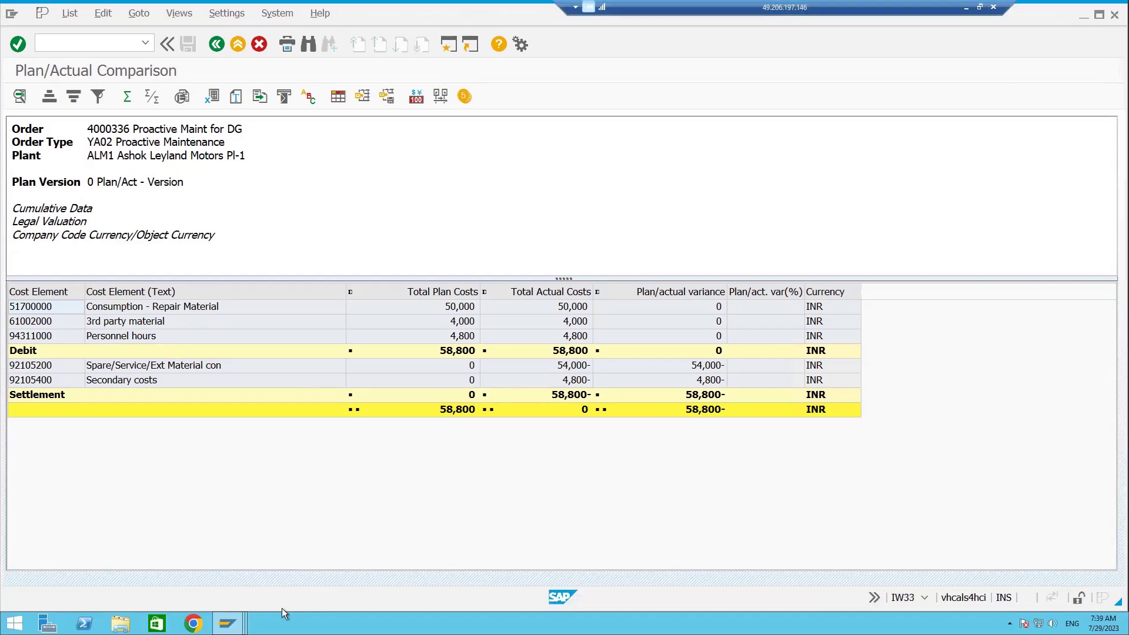
mouse_move(228, 622)
click(313, 548)
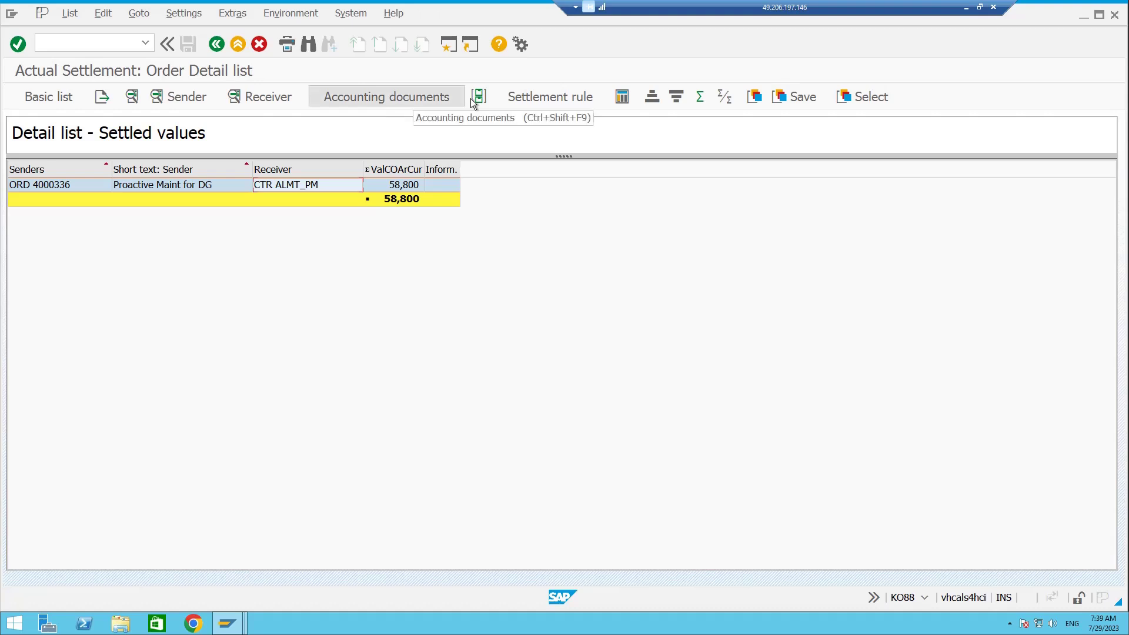
click(189, 94)
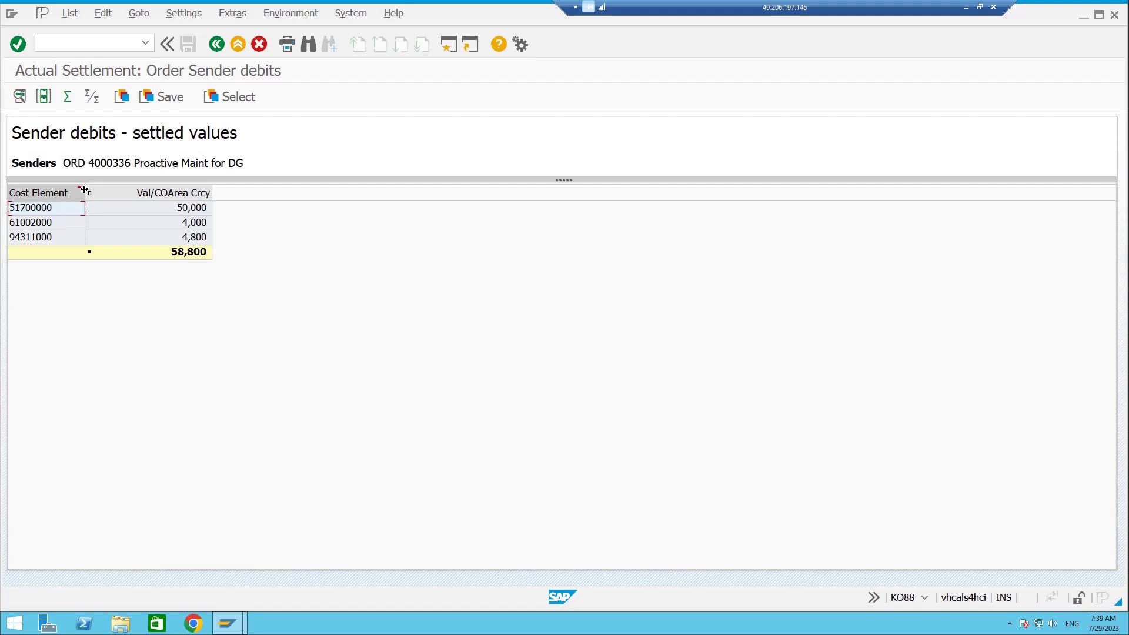
drag(84, 190, 104, 191)
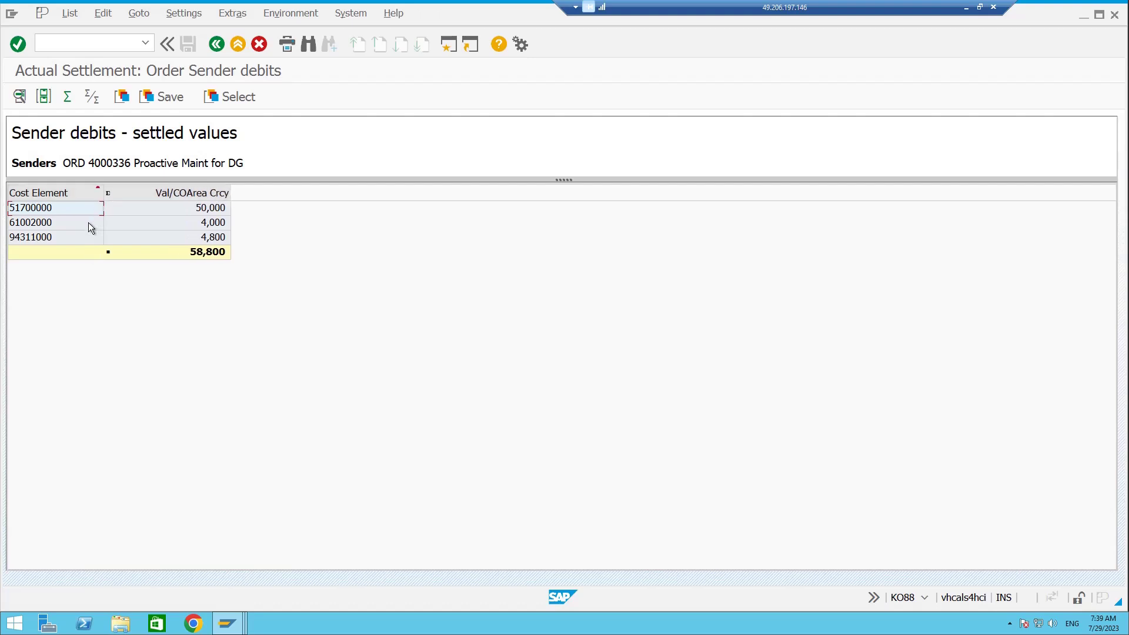
click(217, 44)
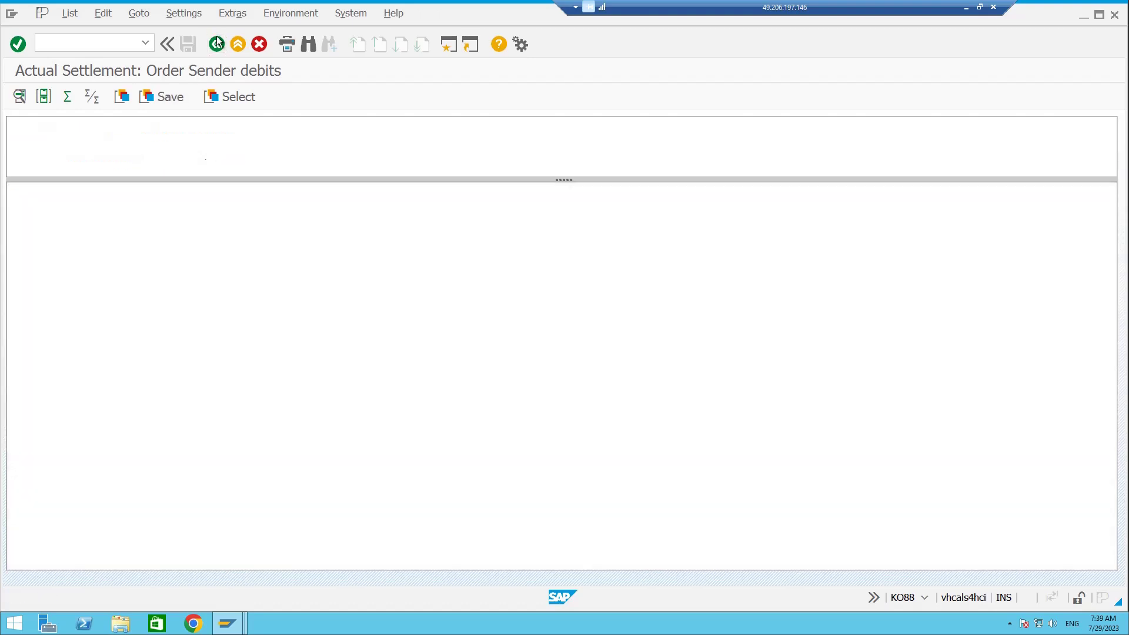
click(253, 94)
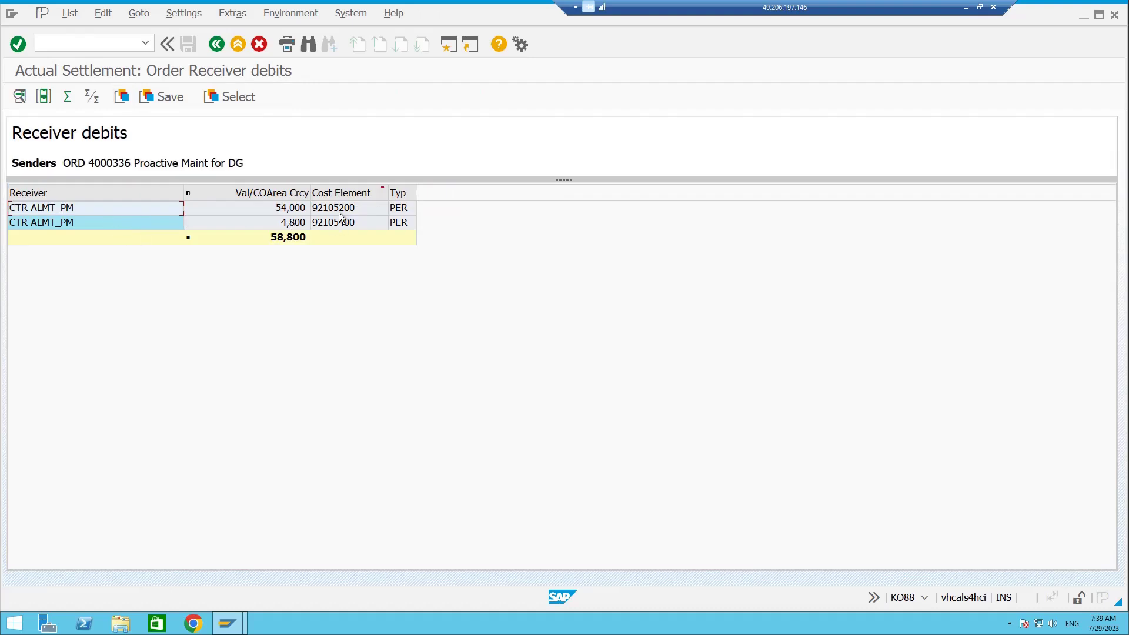
click(349, 194)
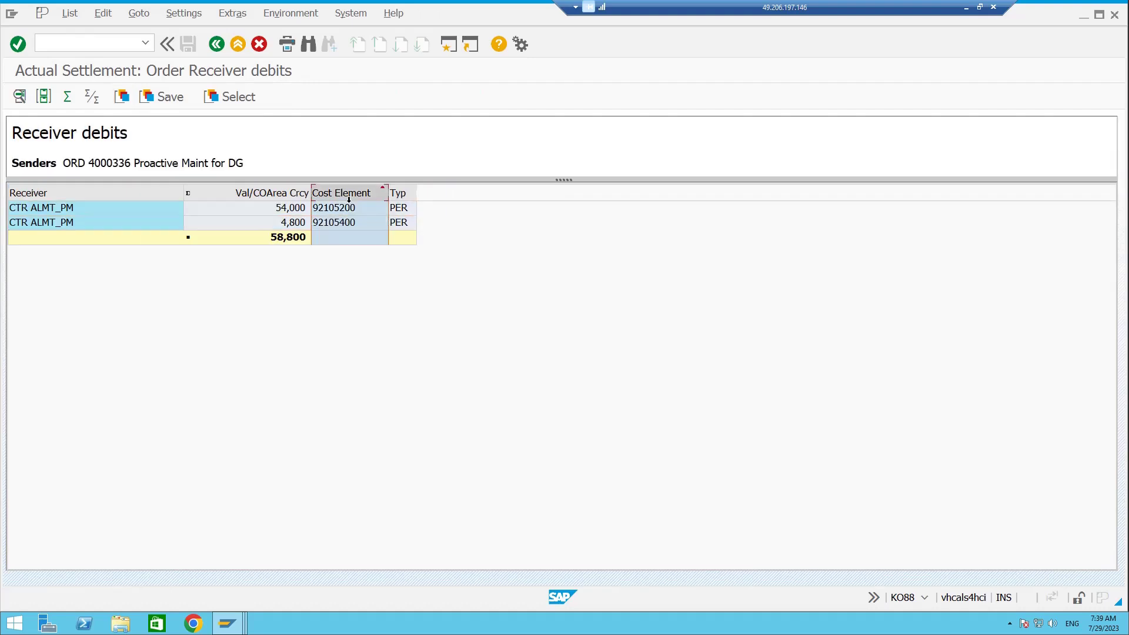
click(337, 221)
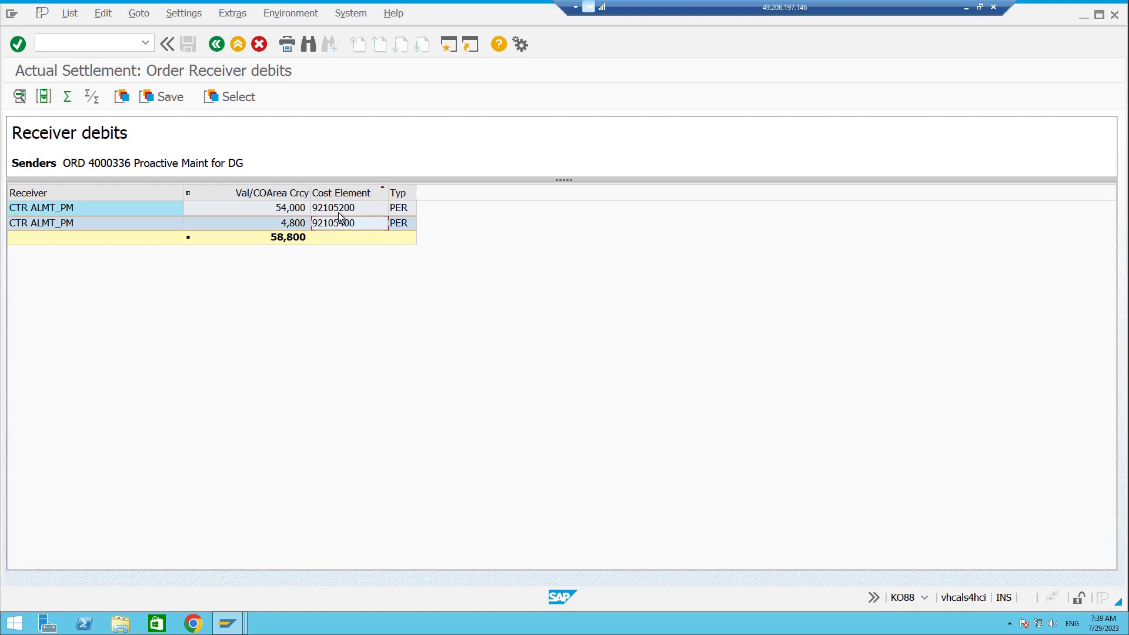
click(339, 213)
click(337, 224)
click(344, 210)
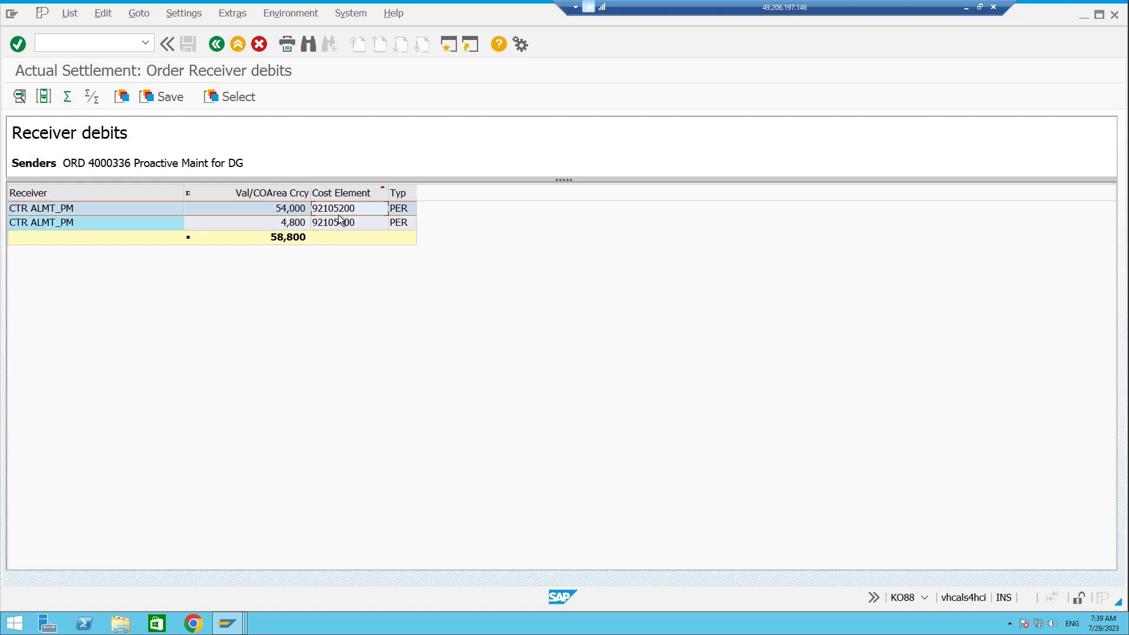
click(98, 214)
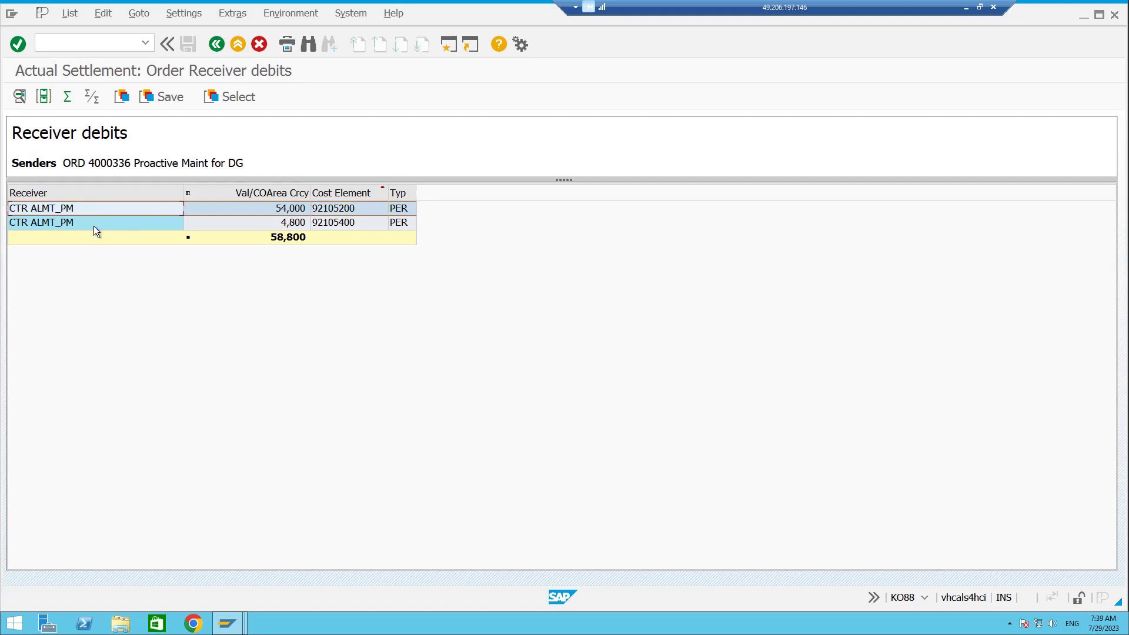
click(97, 224)
click(114, 213)
click(217, 46)
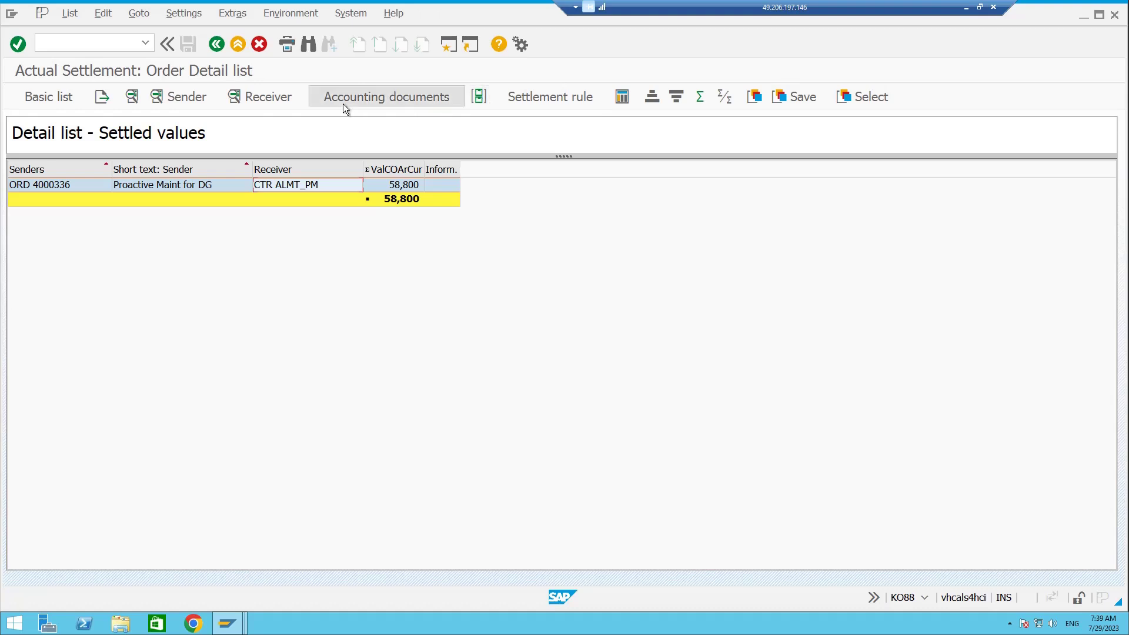
click(408, 101)
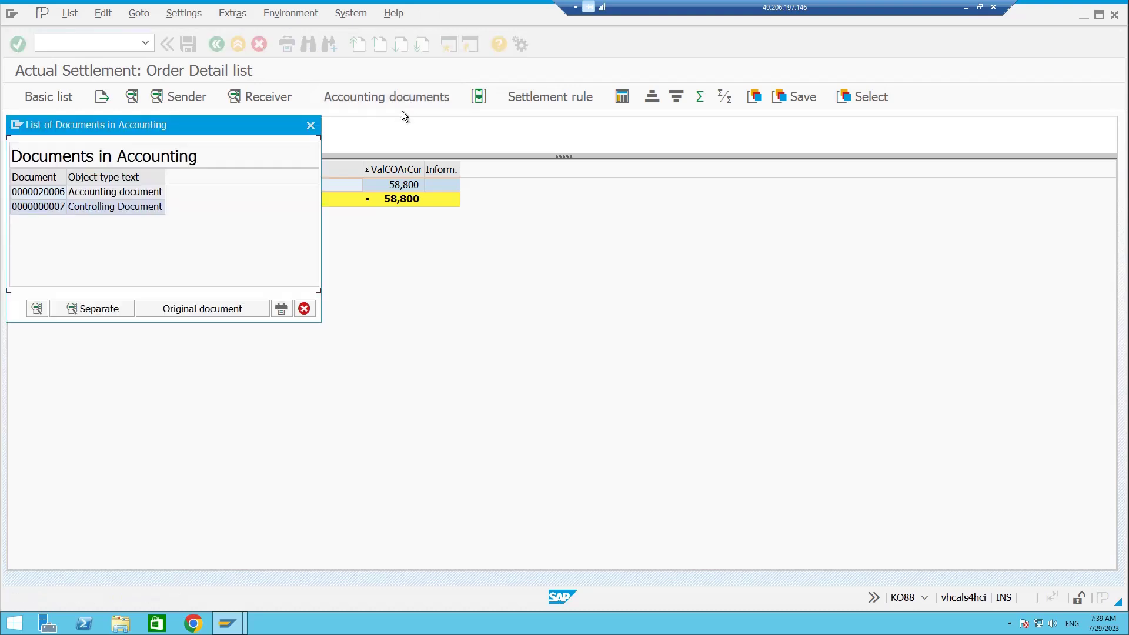
double_click(132, 192)
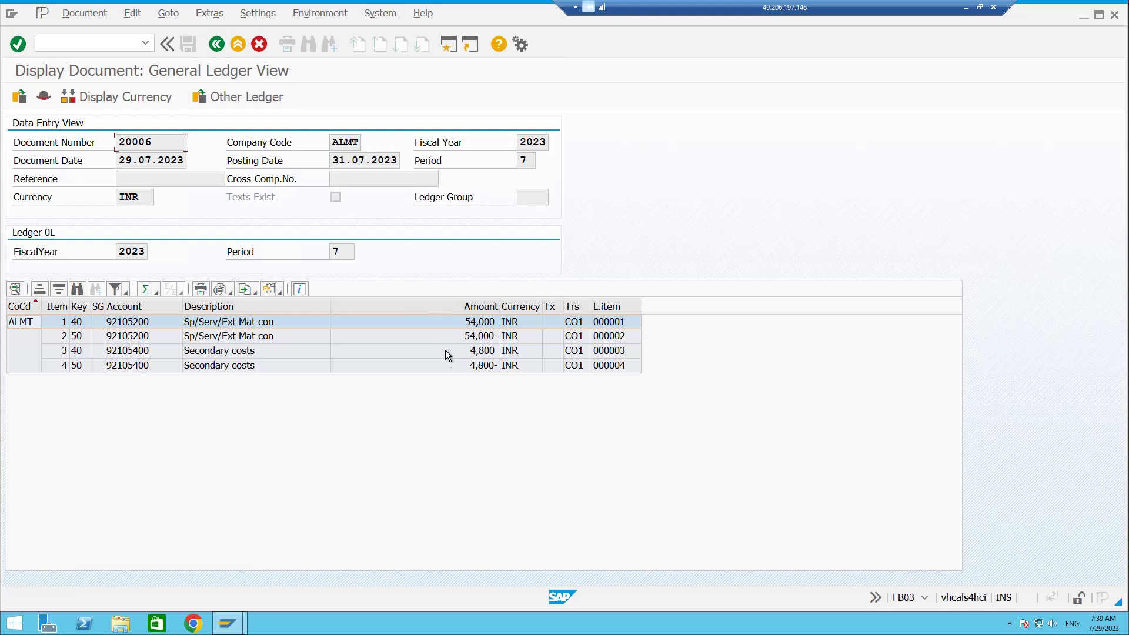
click(217, 43)
click(310, 126)
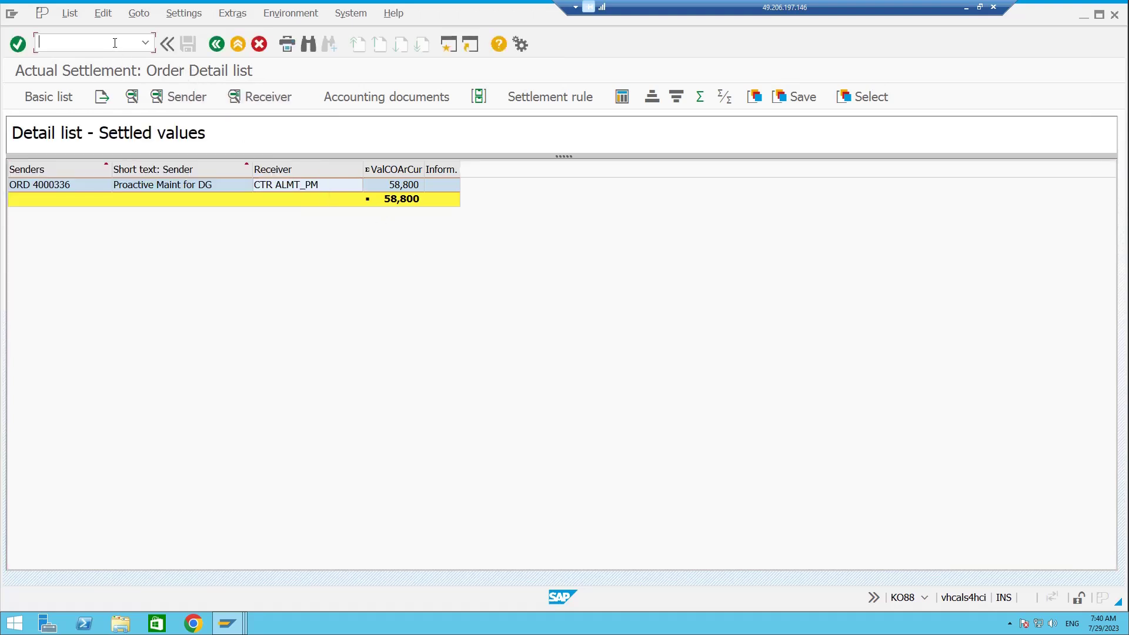
text(/O)
Step: Run the actual cost line items for order 4000336 for 01.07.2023–31.07.2023 in a new session
text(KO88)
key(Return)
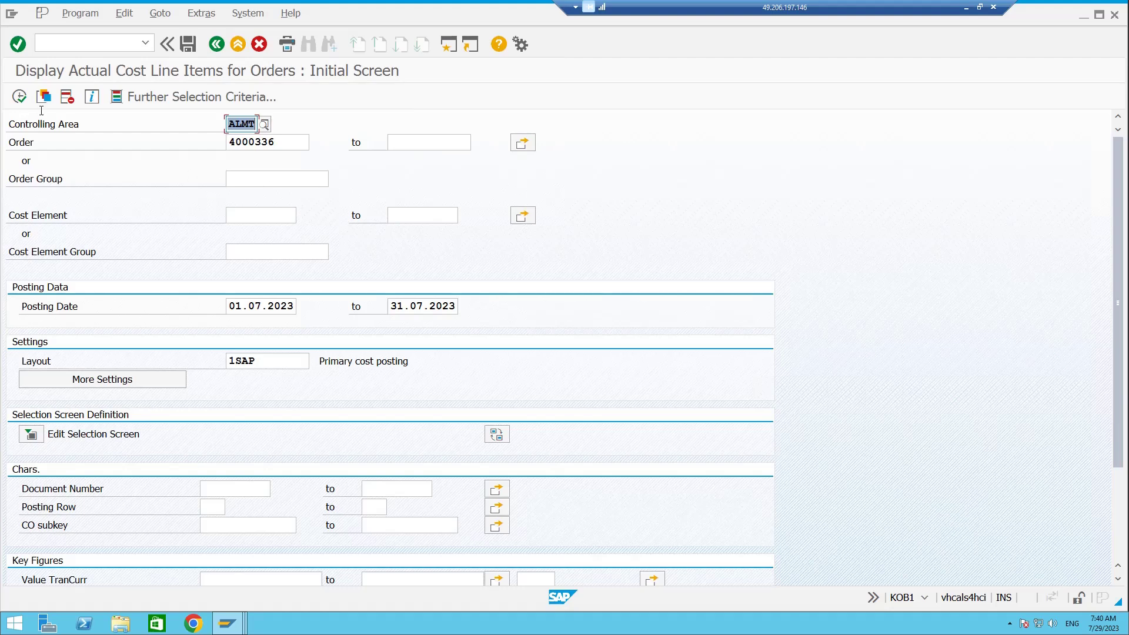
click(19, 97)
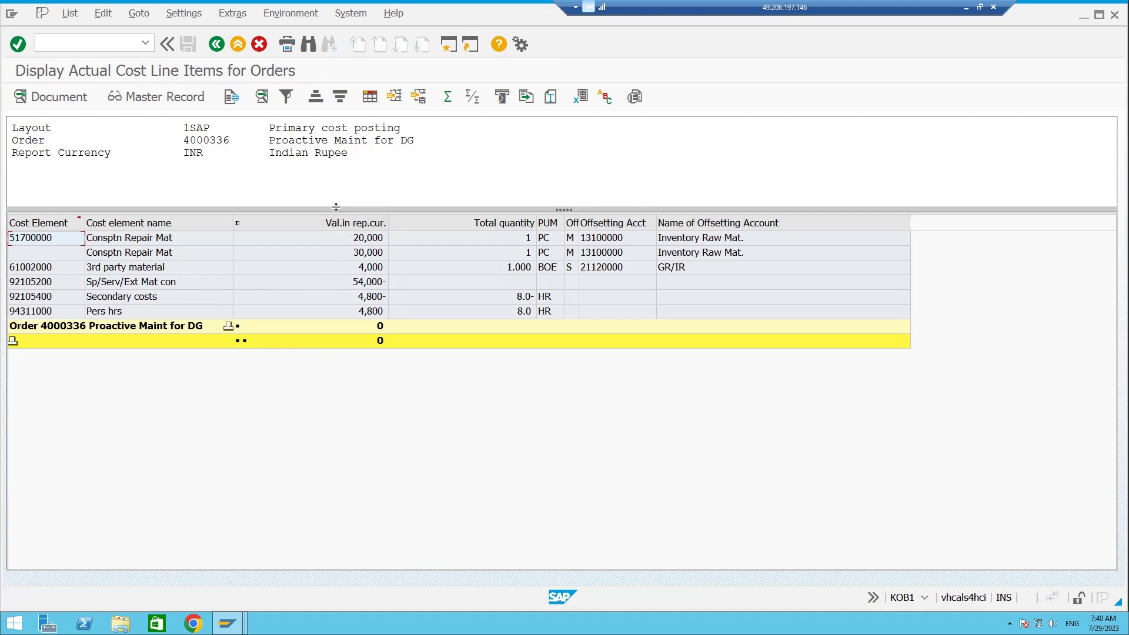
drag(336, 207, 336, 221)
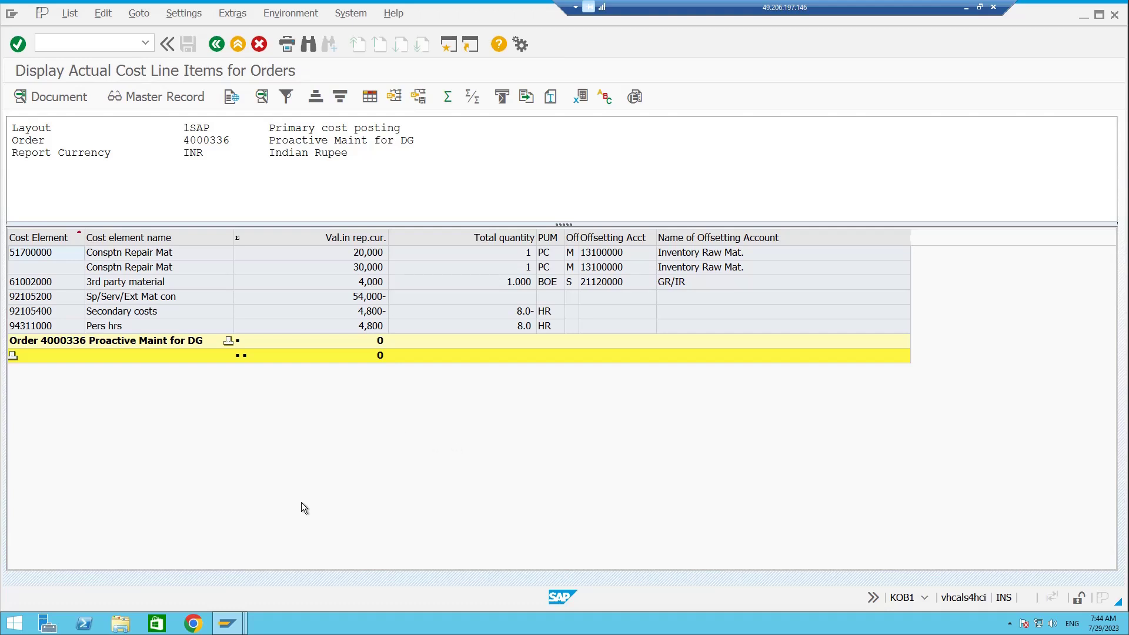
Step: From the Actual Settlement window, open order 4000336 for change and show its Components
mouse_move(242, 619)
click(228, 623)
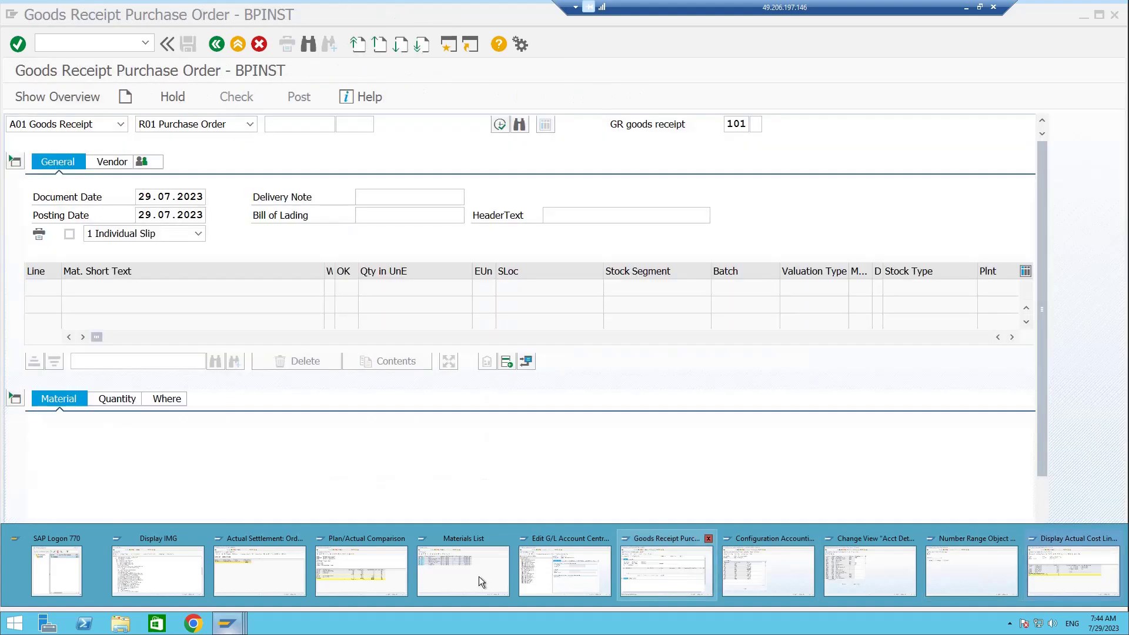
click(265, 565)
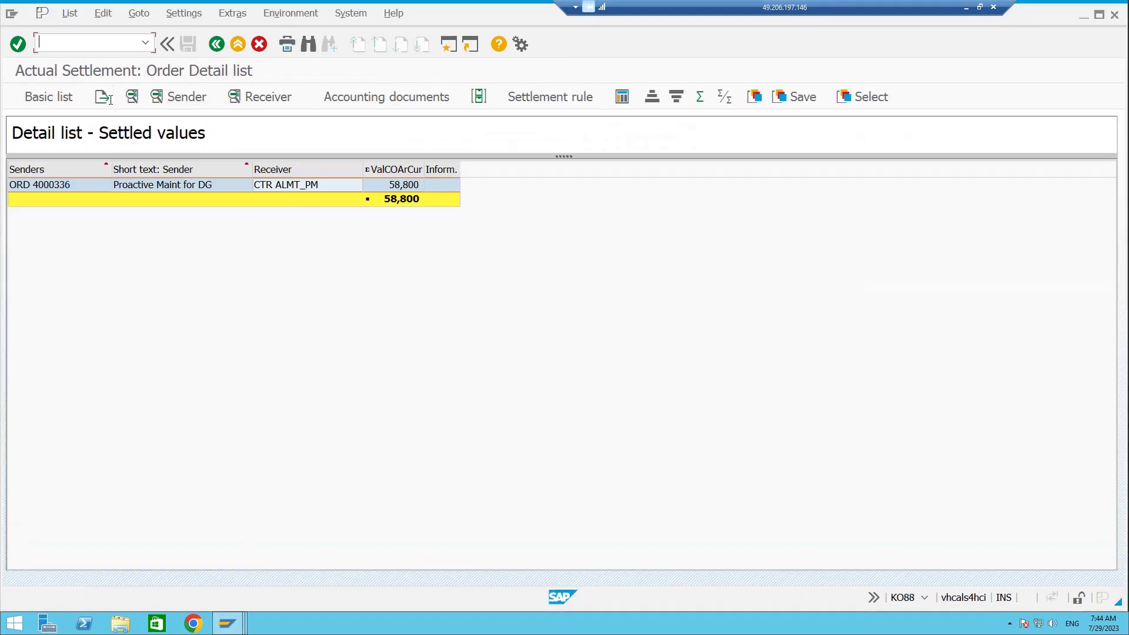
text(/nko88)
key(Return)
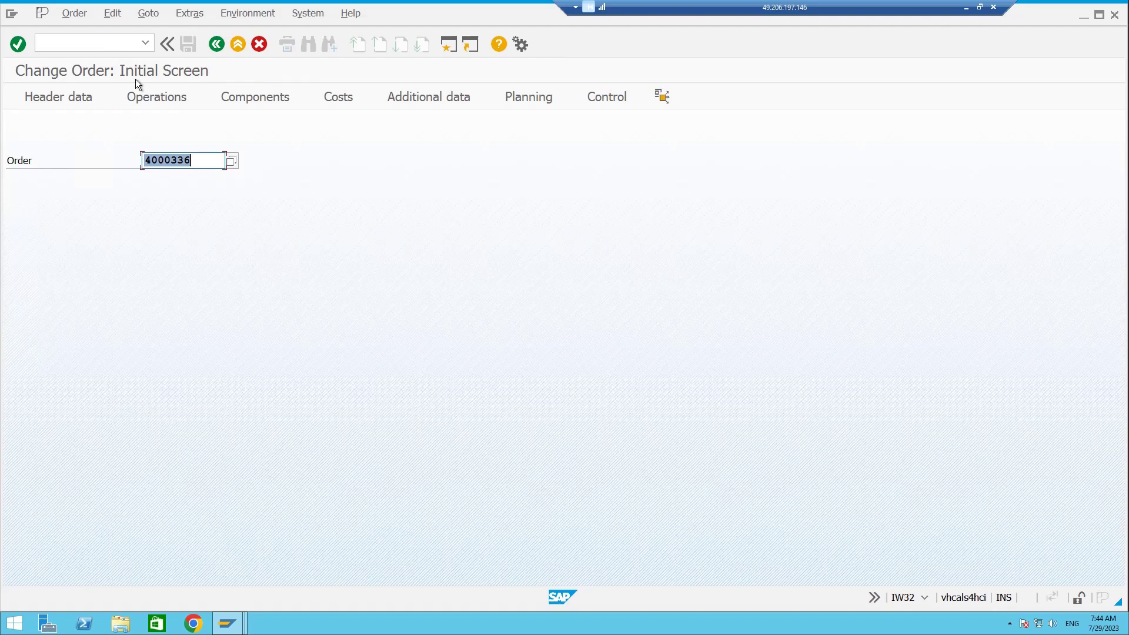
key(Return)
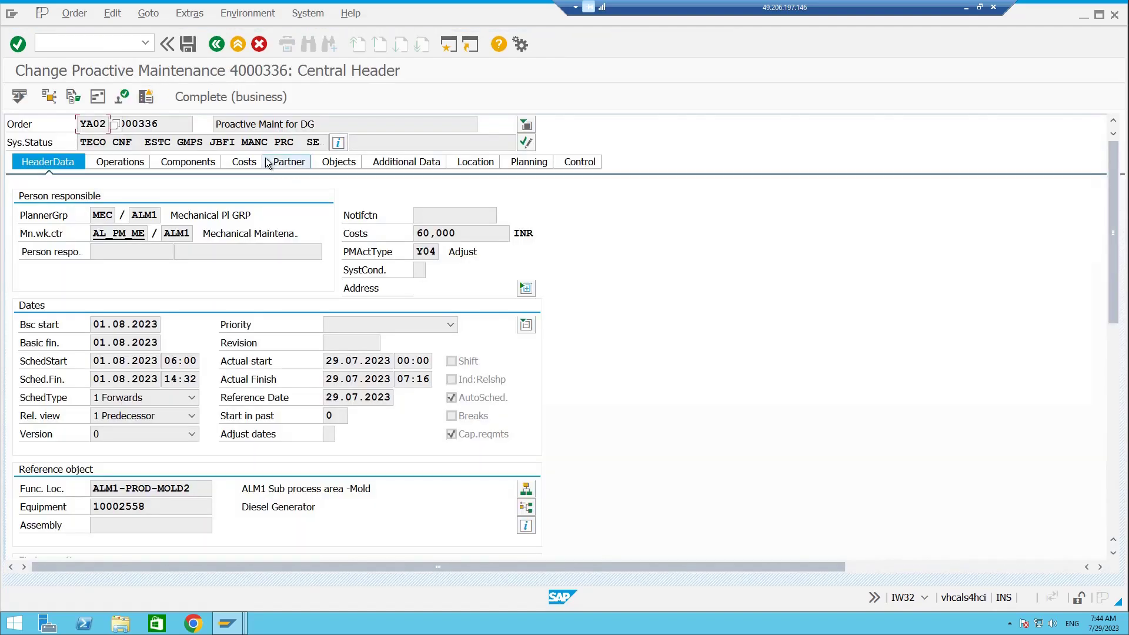
click(192, 164)
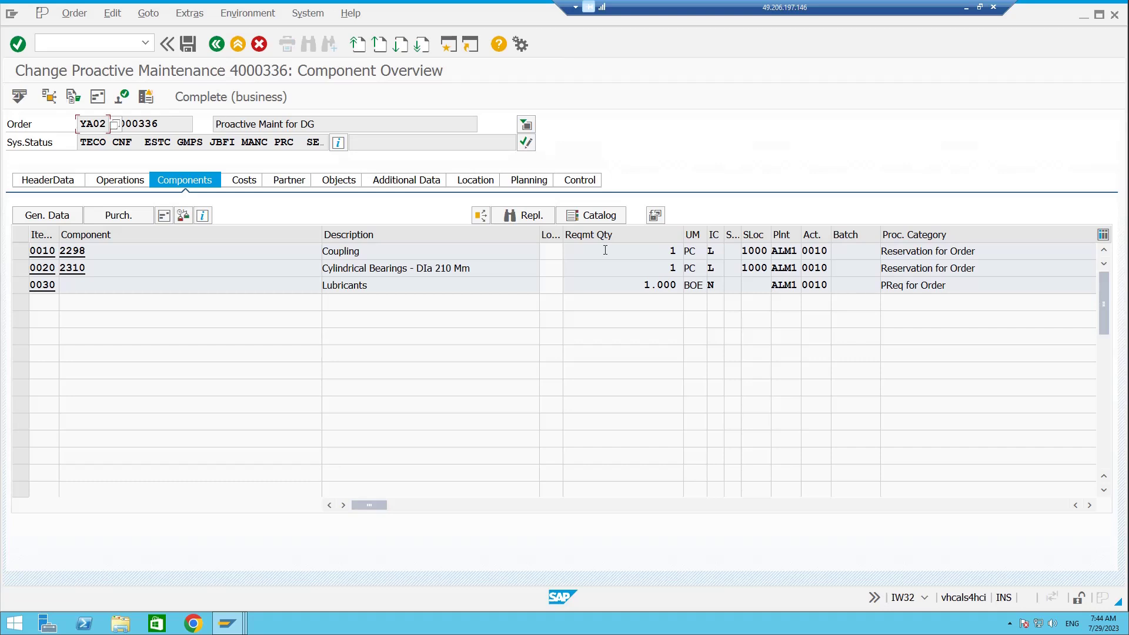
Step: Check available batches for the Coupling component without choosing one, then narrow the Component column
click(856, 253)
click(887, 253)
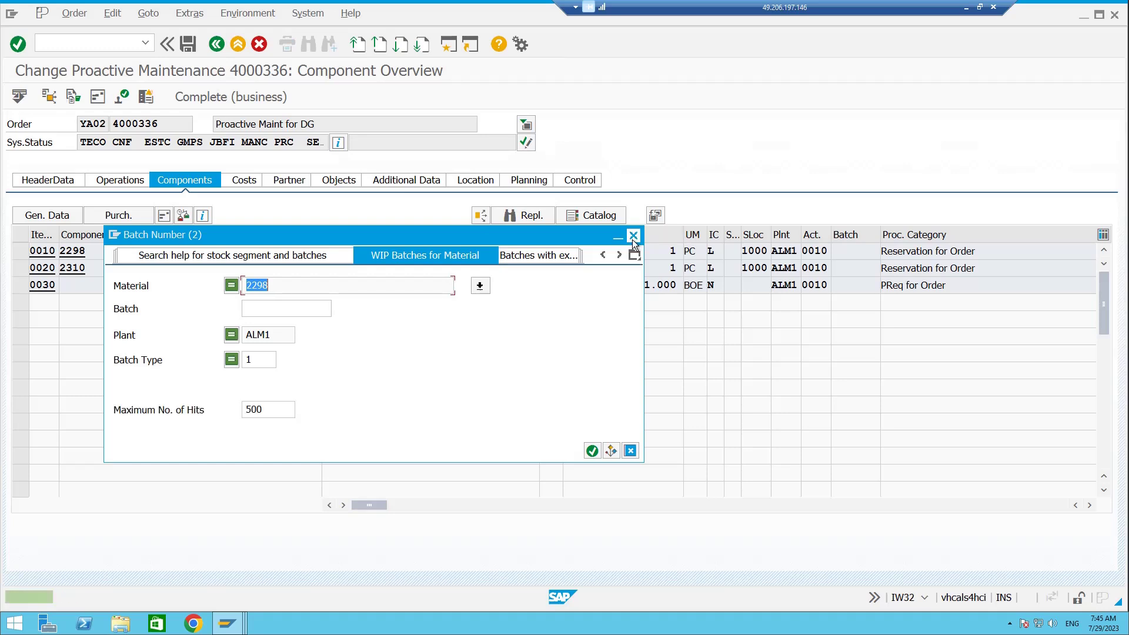
click(633, 235)
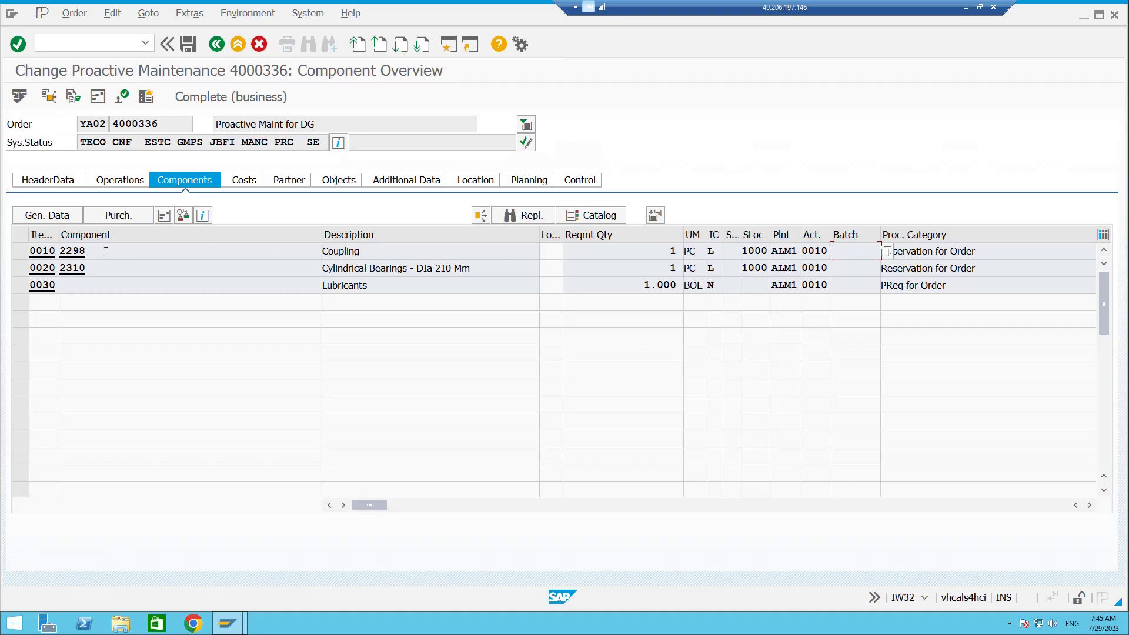
drag(106, 251, 62, 269)
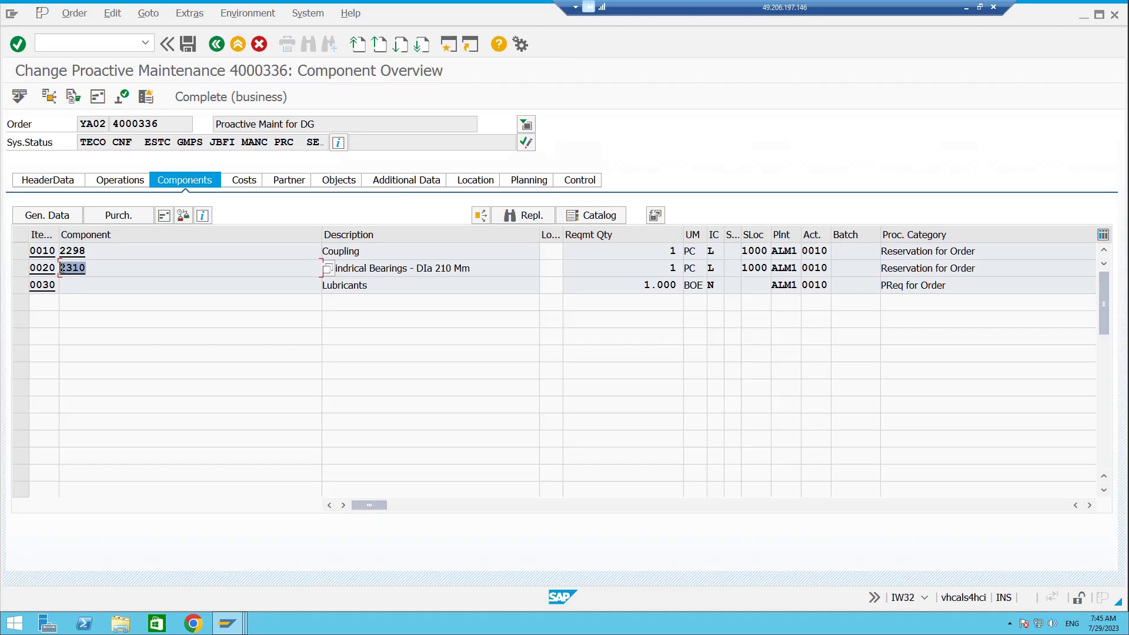
click(87, 282)
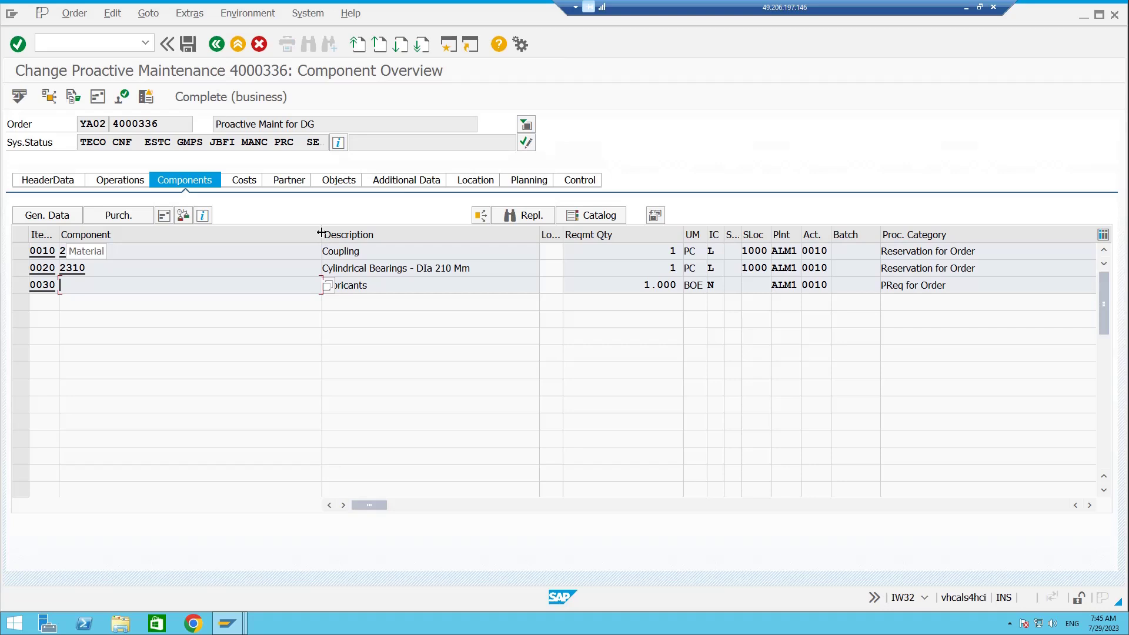
drag(321, 237, 223, 233)
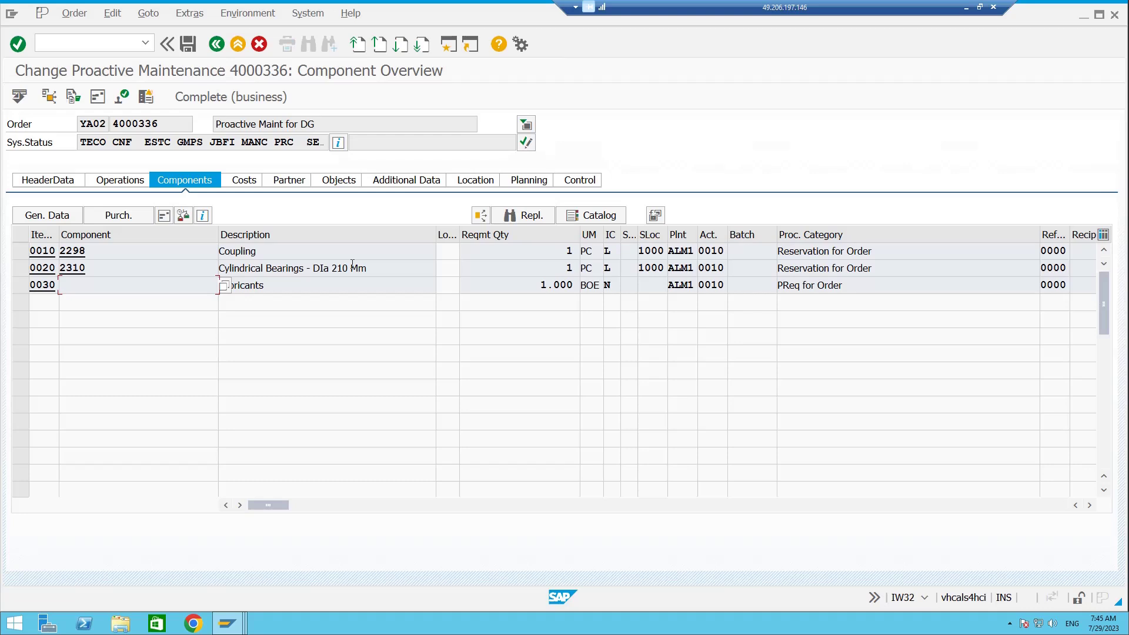
Step: Review row 0010's quantity and batch entries and widen the Batch column
click(570, 252)
click(574, 251)
click(751, 252)
click(61, 44)
click(742, 252)
click(95, 253)
click(743, 252)
click(577, 249)
click(765, 252)
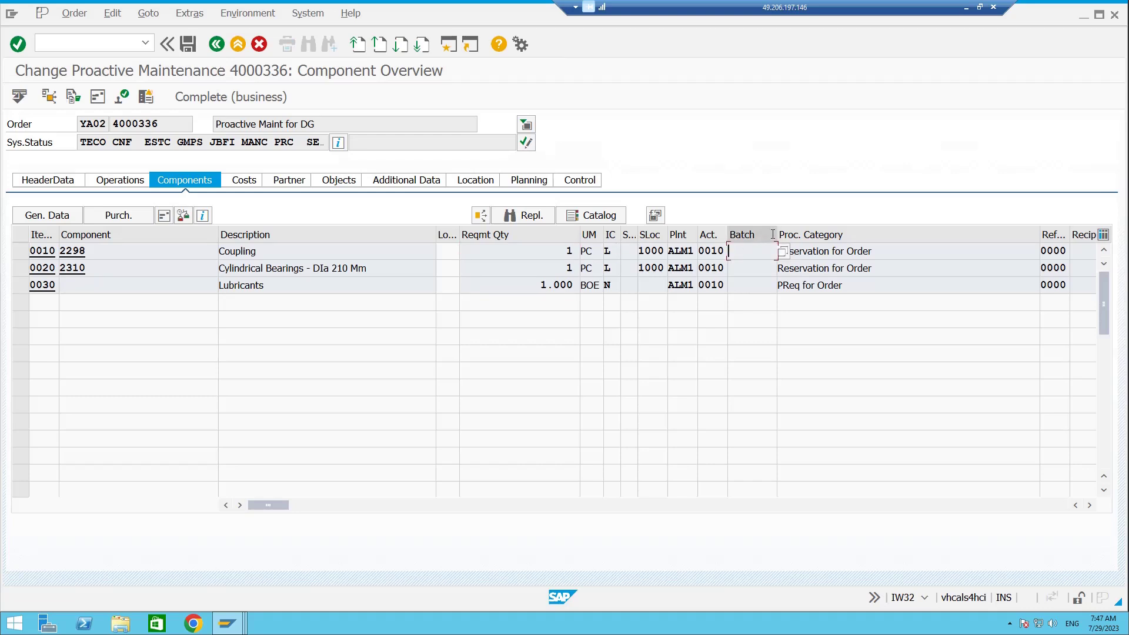
drag(777, 231, 803, 232)
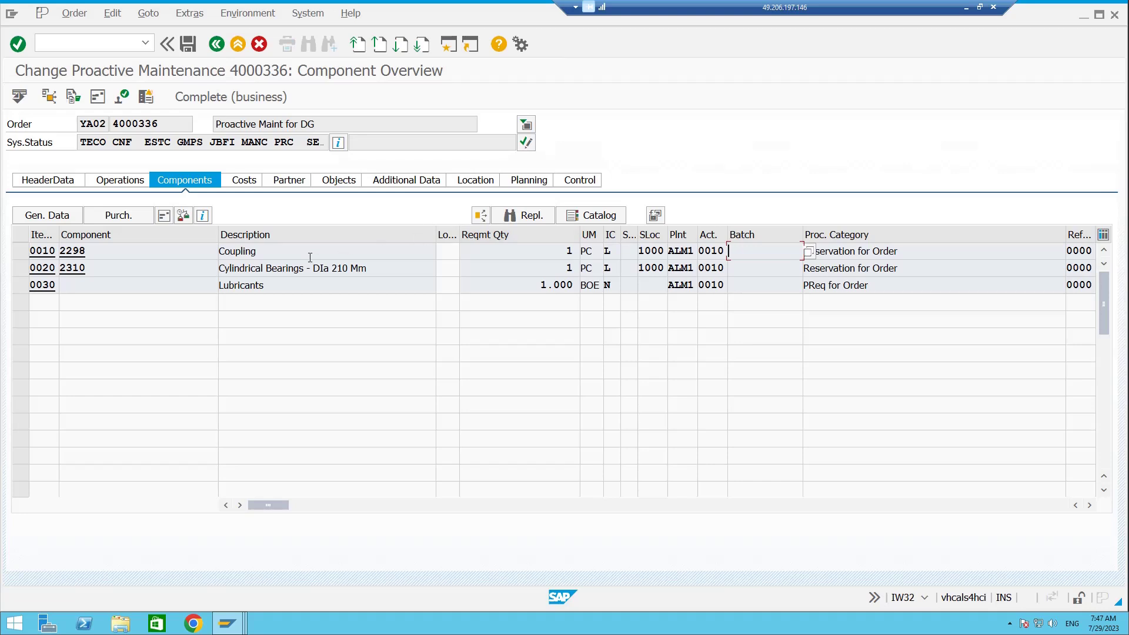
click(173, 247)
click(762, 247)
drag(272, 251, 220, 253)
click(125, 251)
click(129, 265)
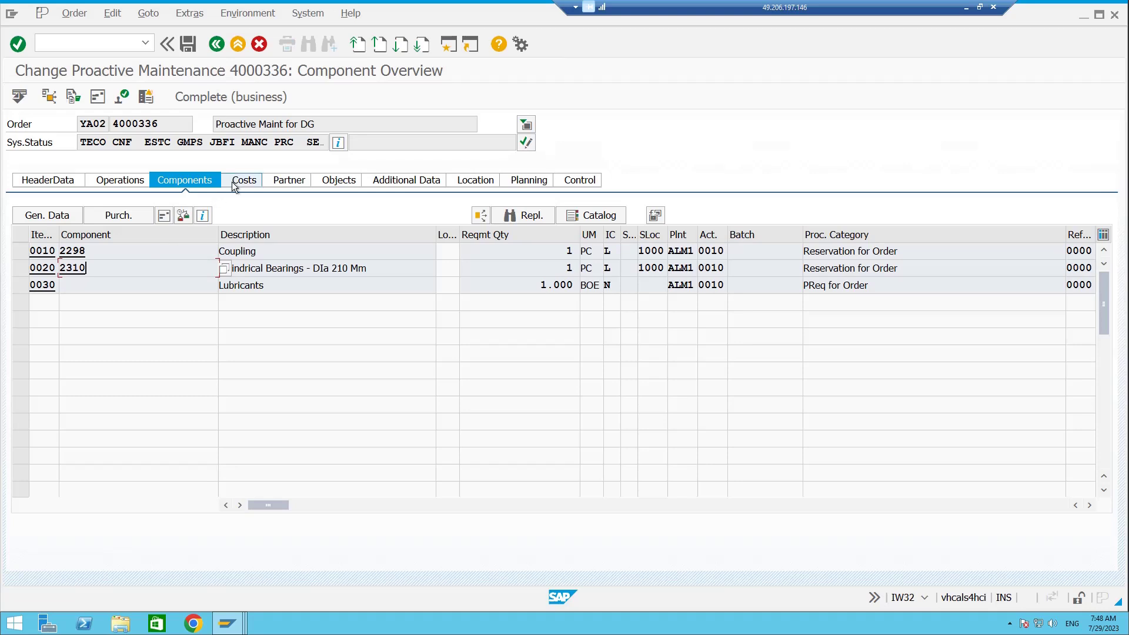
drag(86, 251, 60, 251)
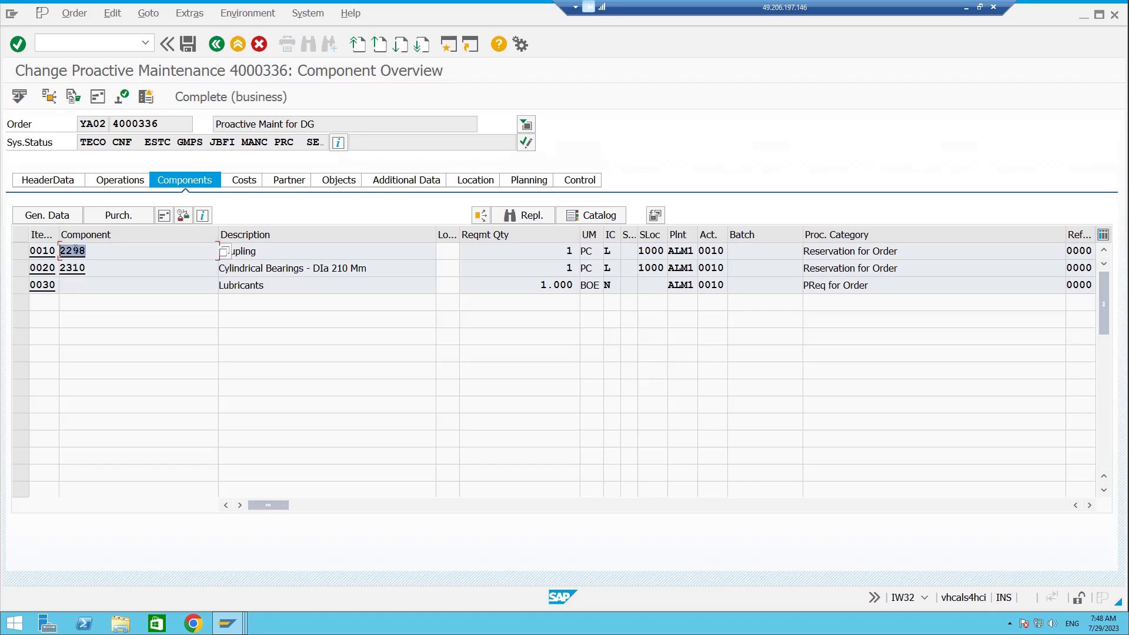
click(755, 255)
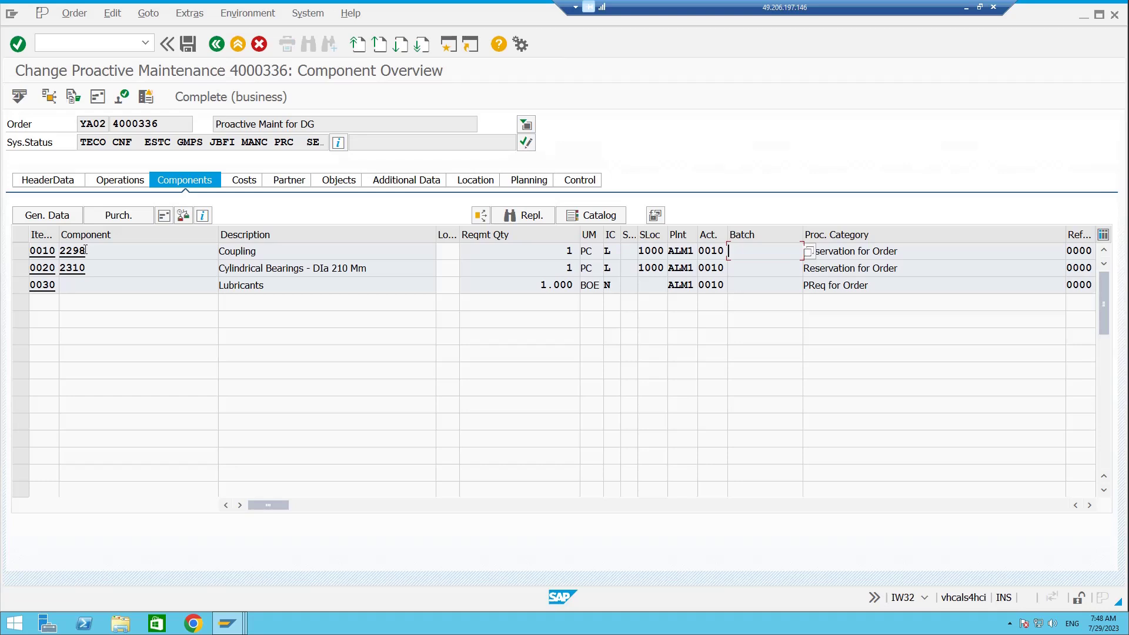
click(573, 251)
click(742, 254)
double_click(573, 251)
drag(118, 252, 57, 254)
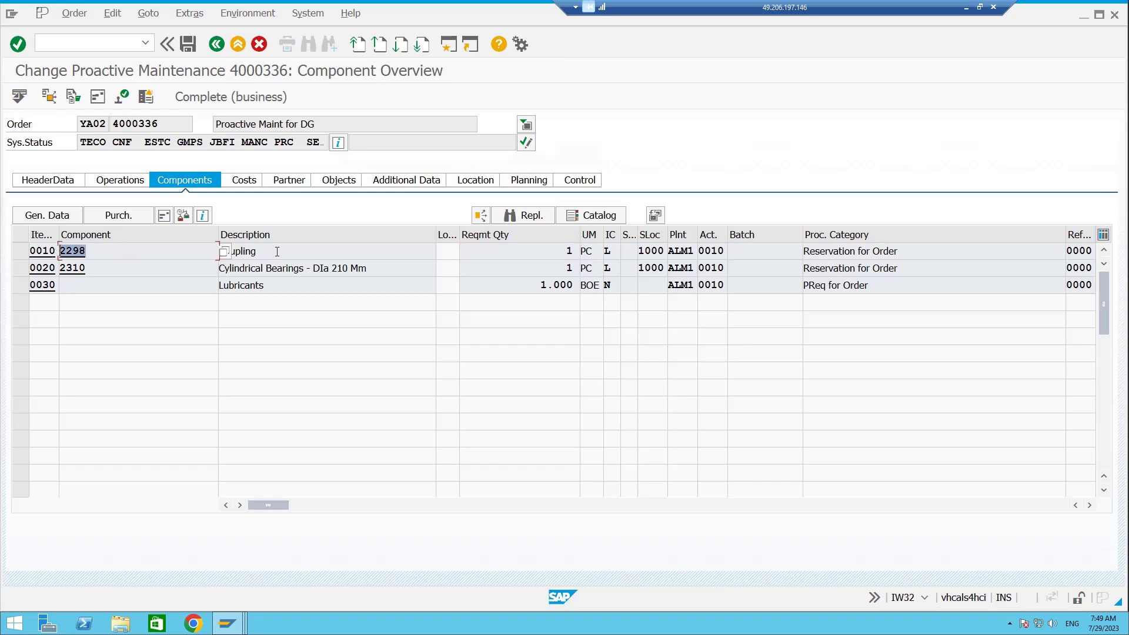
drag(277, 252, 226, 250)
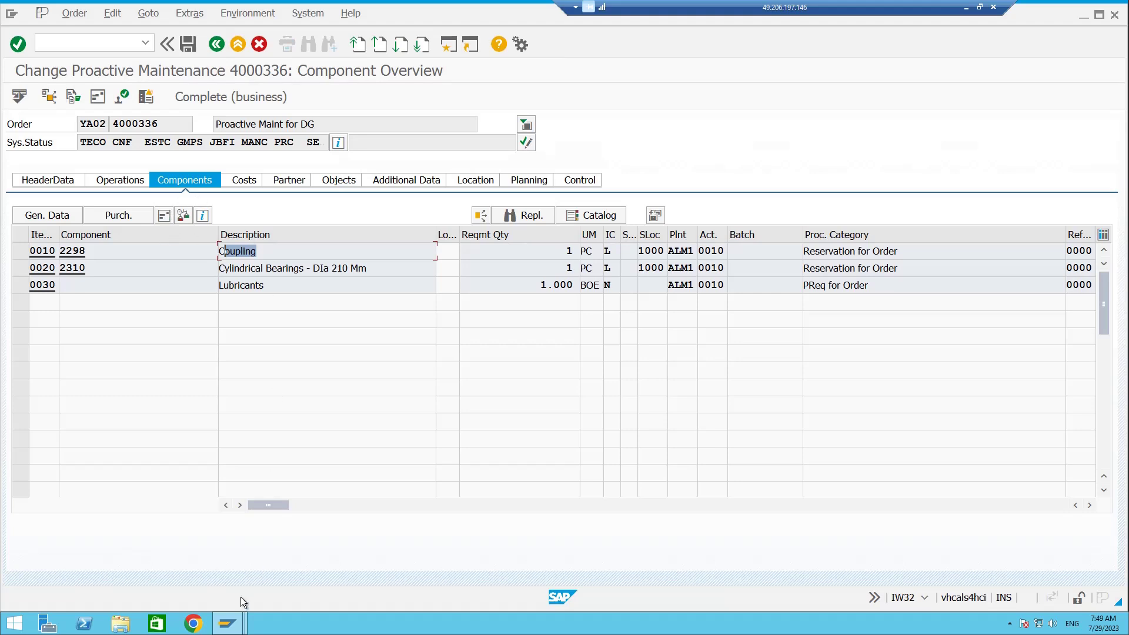
click(233, 627)
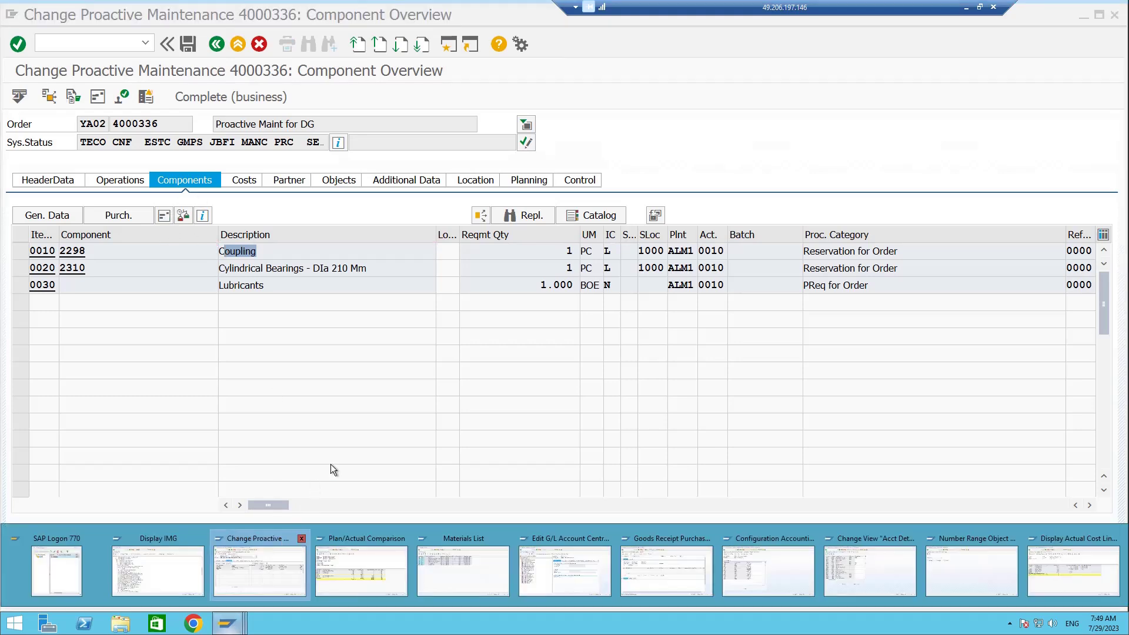
click(431, 424)
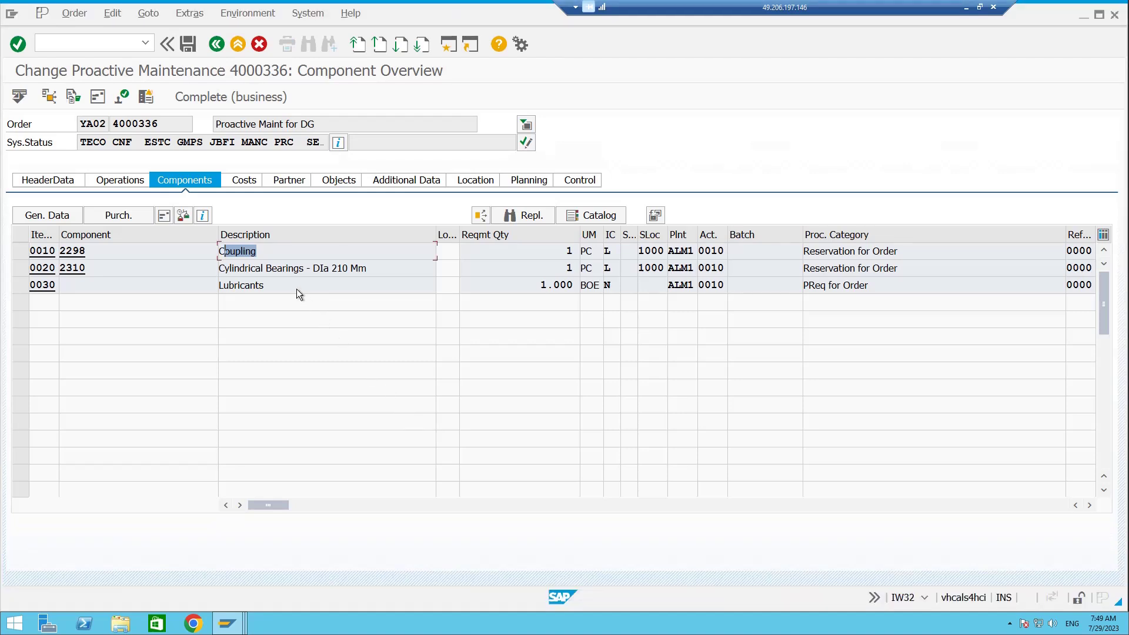
drag(288, 287, 219, 290)
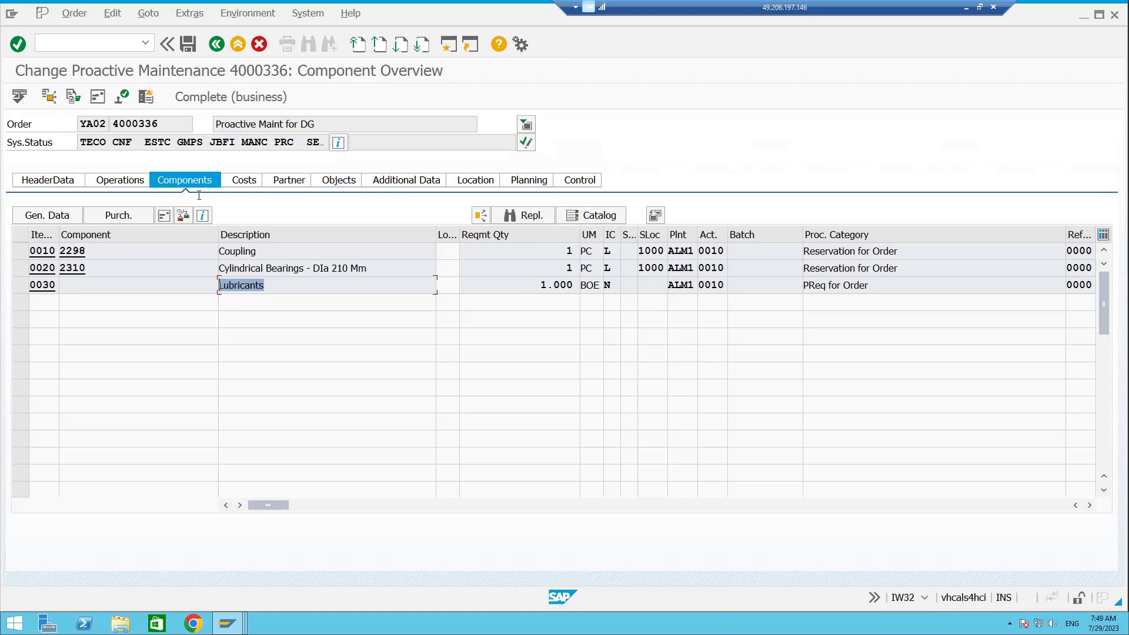
Step: Request goods movements for order 4000336 twice; SAP reports "No objects were selected"
click(148, 13)
mouse_move(199, 18)
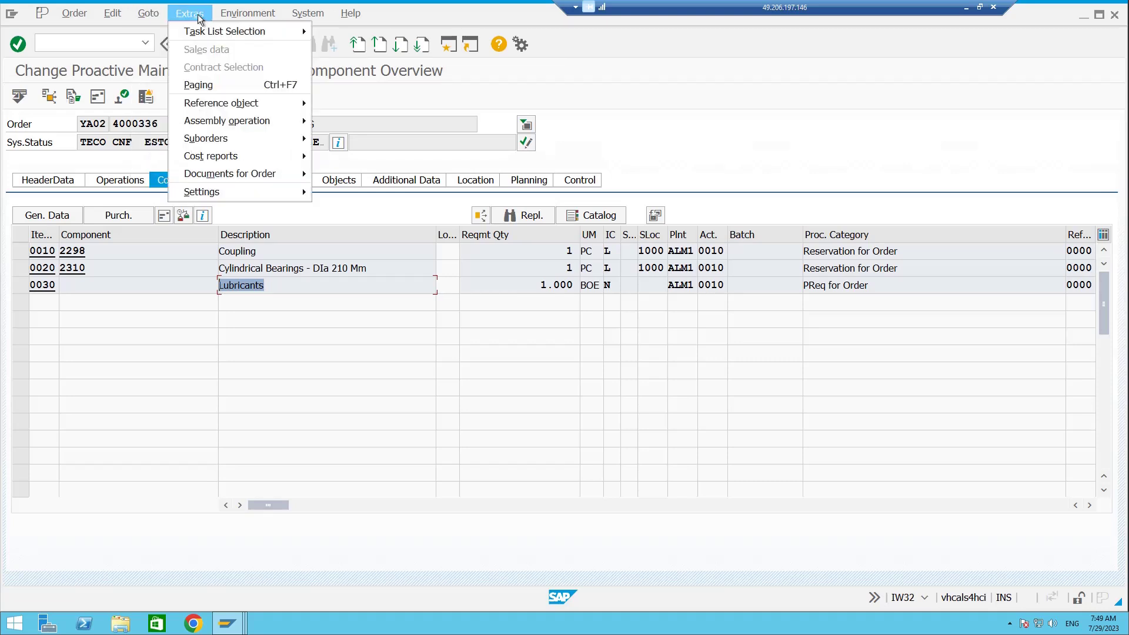
mouse_move(232, 173)
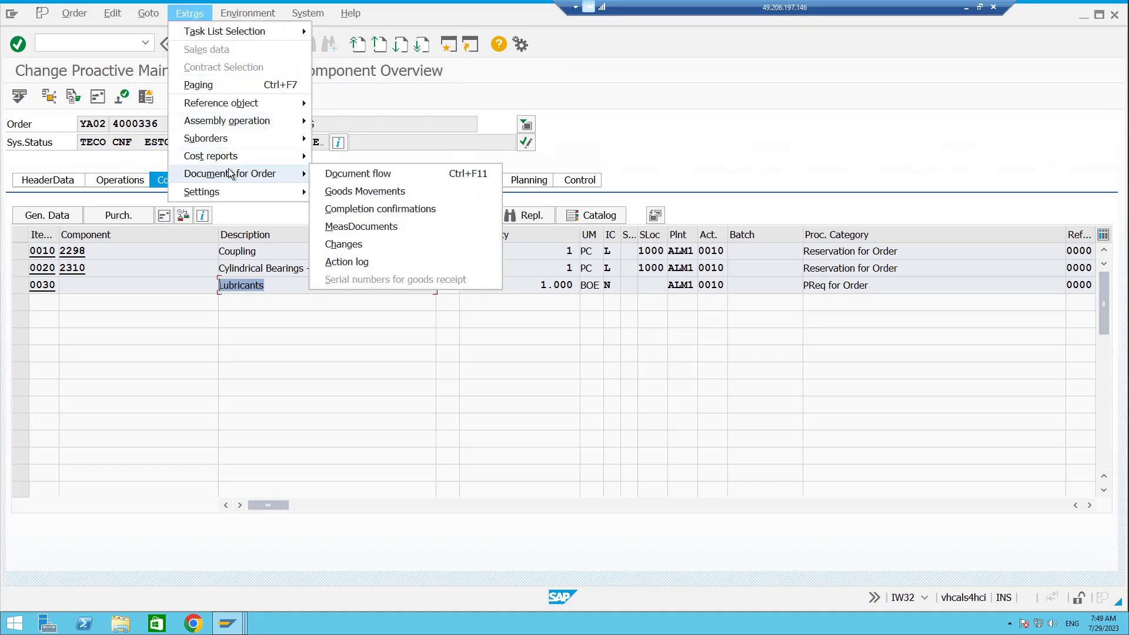
click(365, 191)
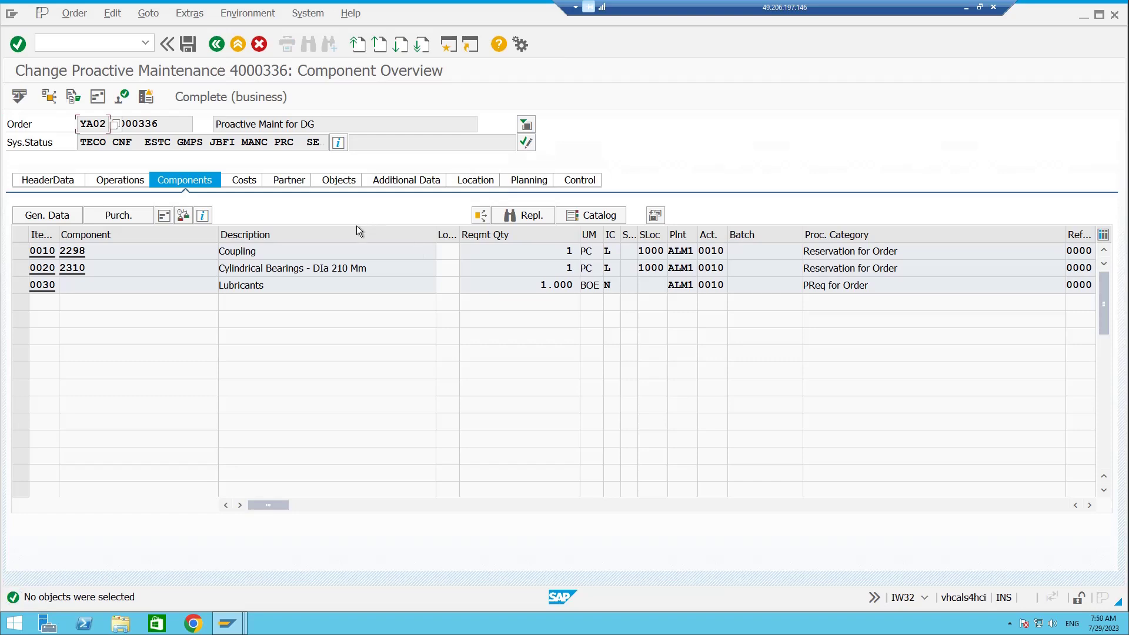
click(184, 18)
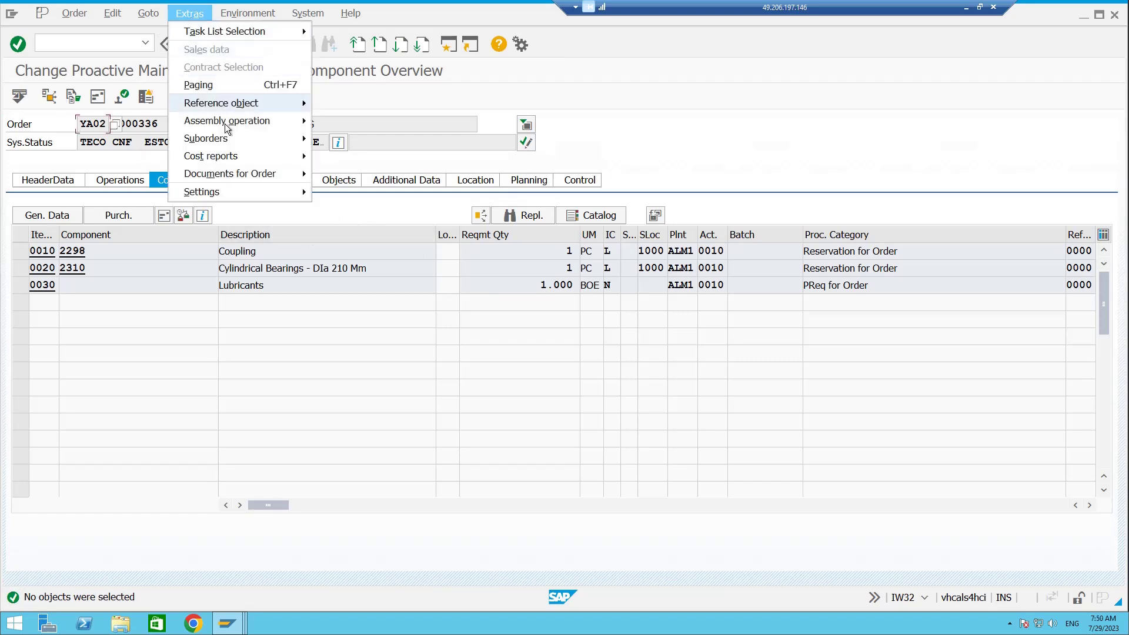
mouse_move(236, 174)
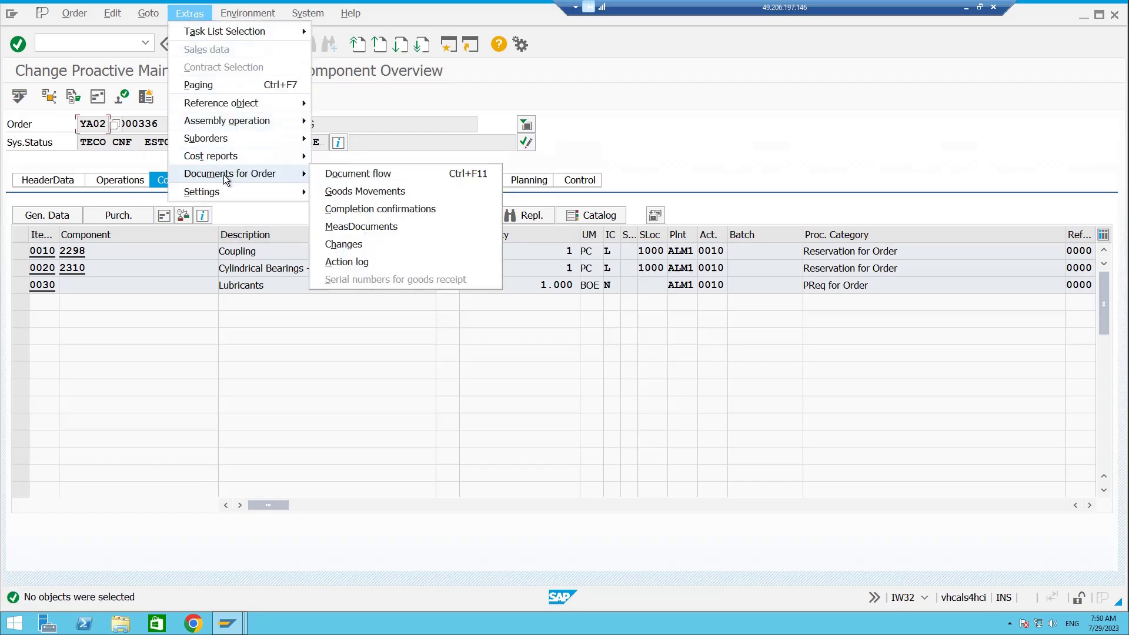
click(374, 192)
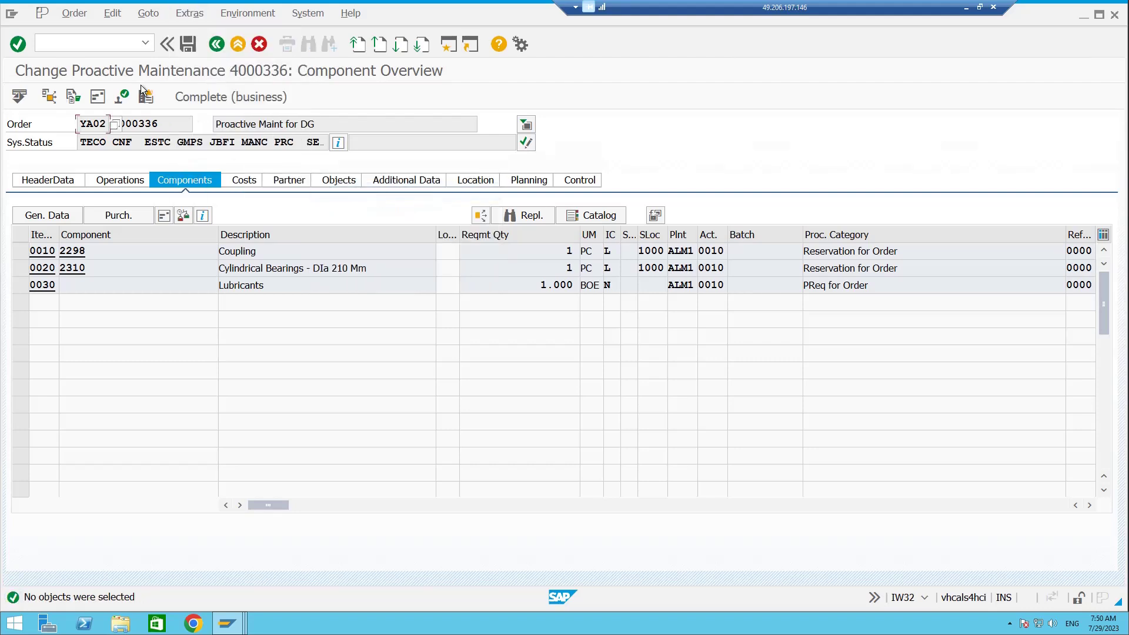
click(125, 44)
double_click(100, 125)
mouse_move(241, 616)
drag(268, 285, 213, 284)
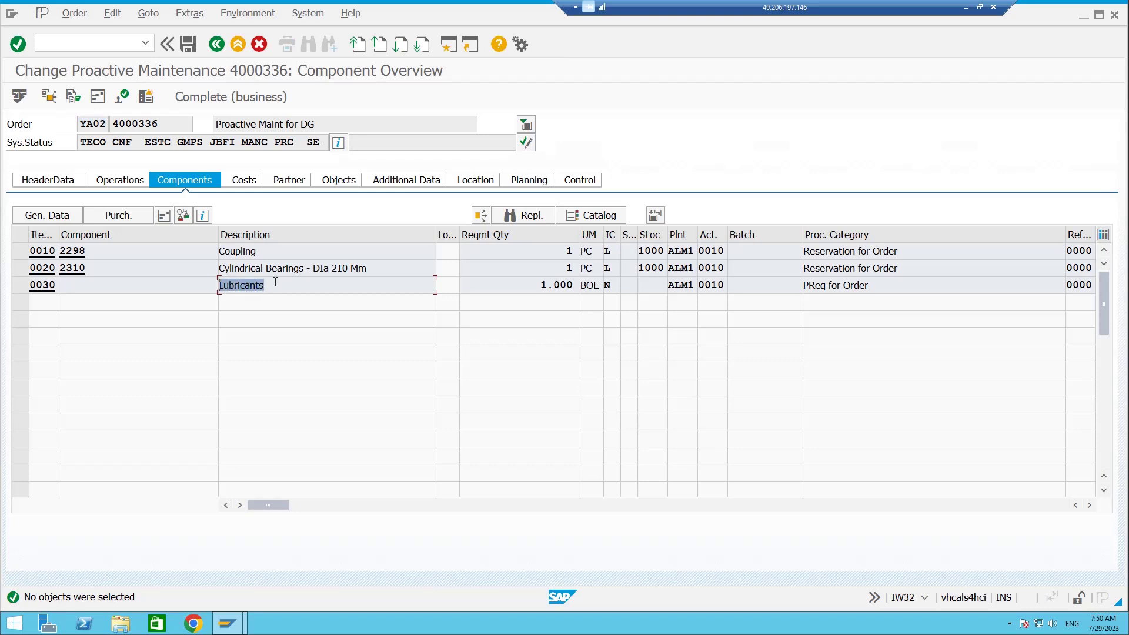
mouse_move(264, 286)
mouse_down()
mouse_move(218, 289)
mouse_move(251, 285)
mouse_up()
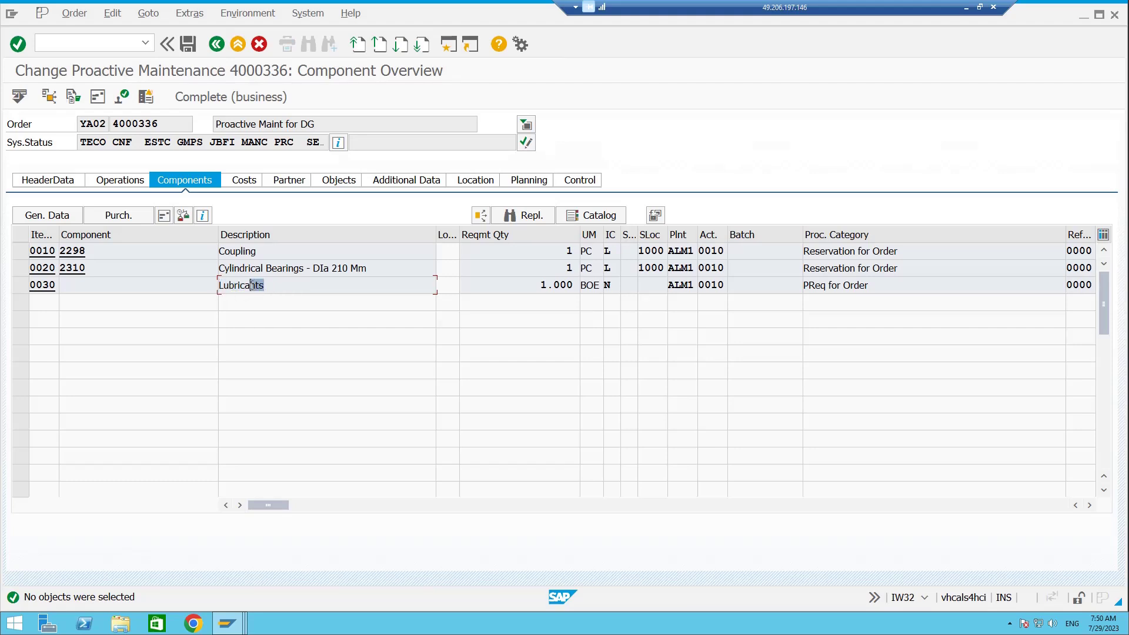
click(251, 183)
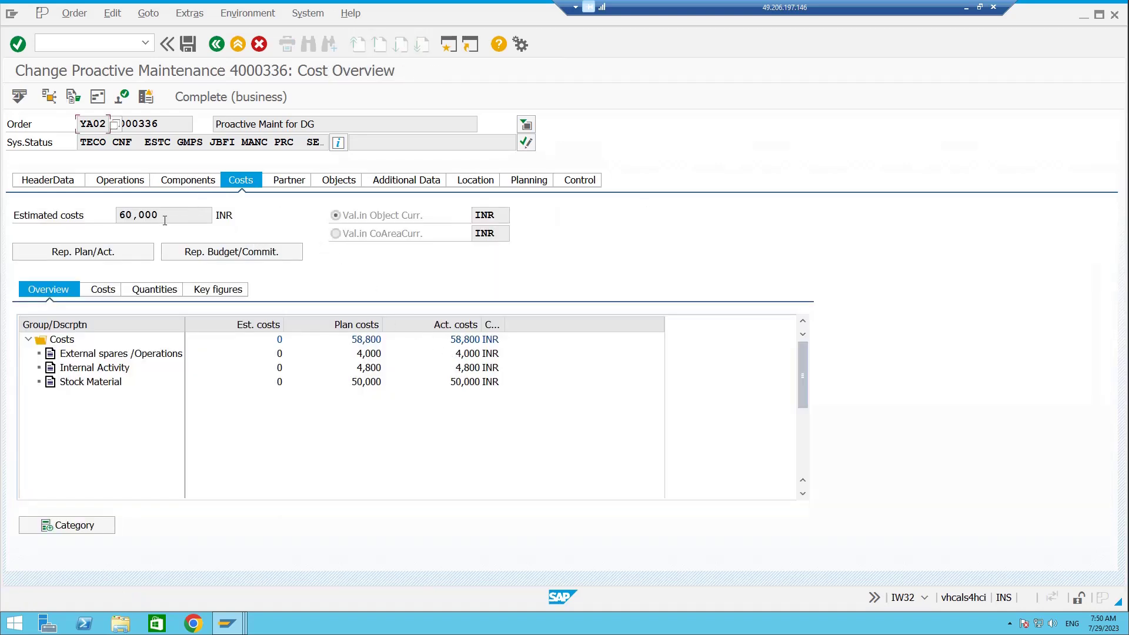
click(163, 184)
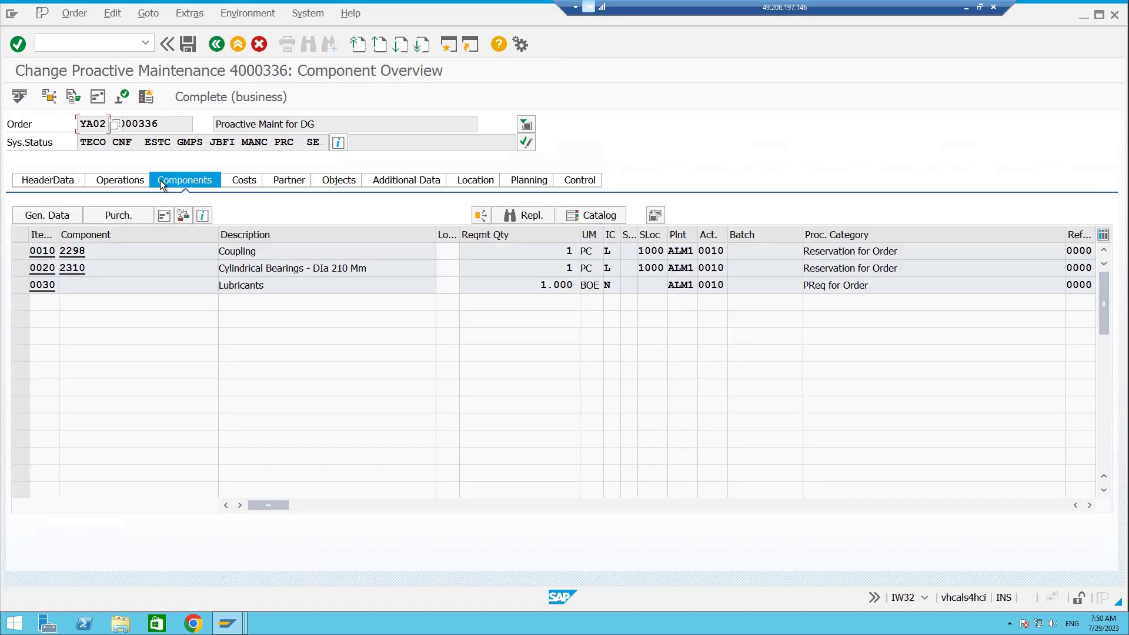
double_click(271, 288)
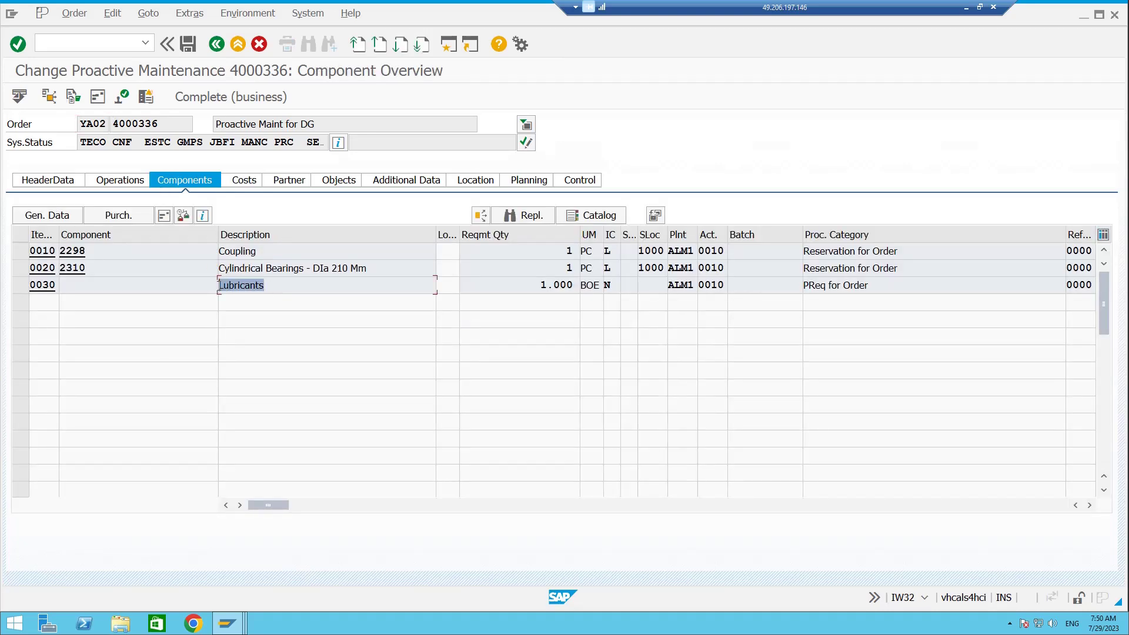
click(176, 286)
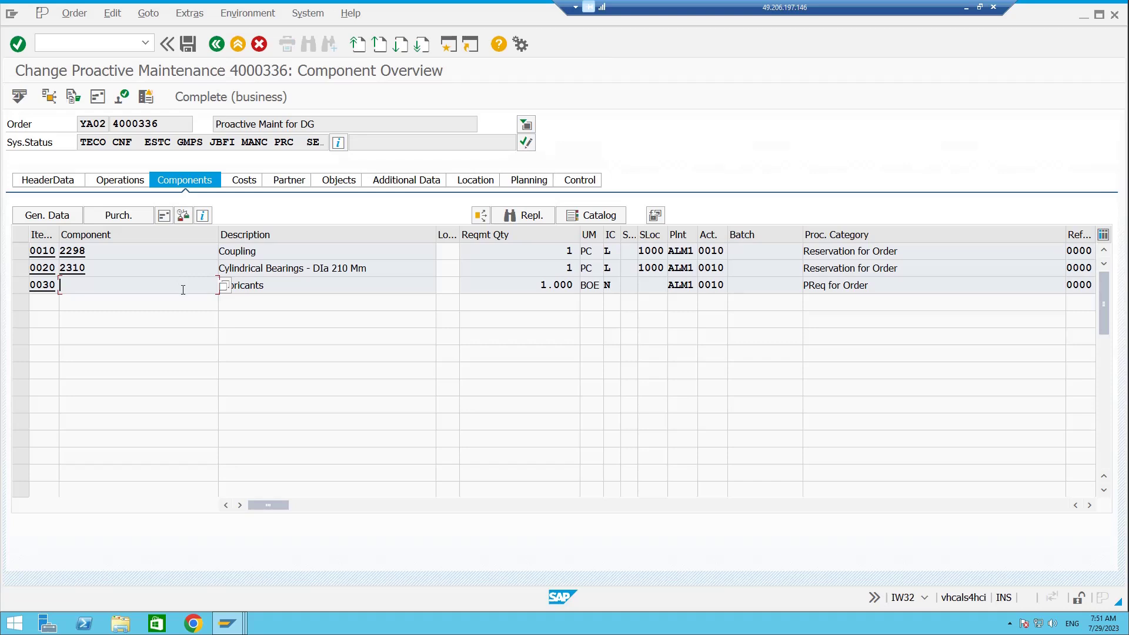
click(285, 288)
drag(285, 288, 255, 285)
drag(275, 286, 235, 288)
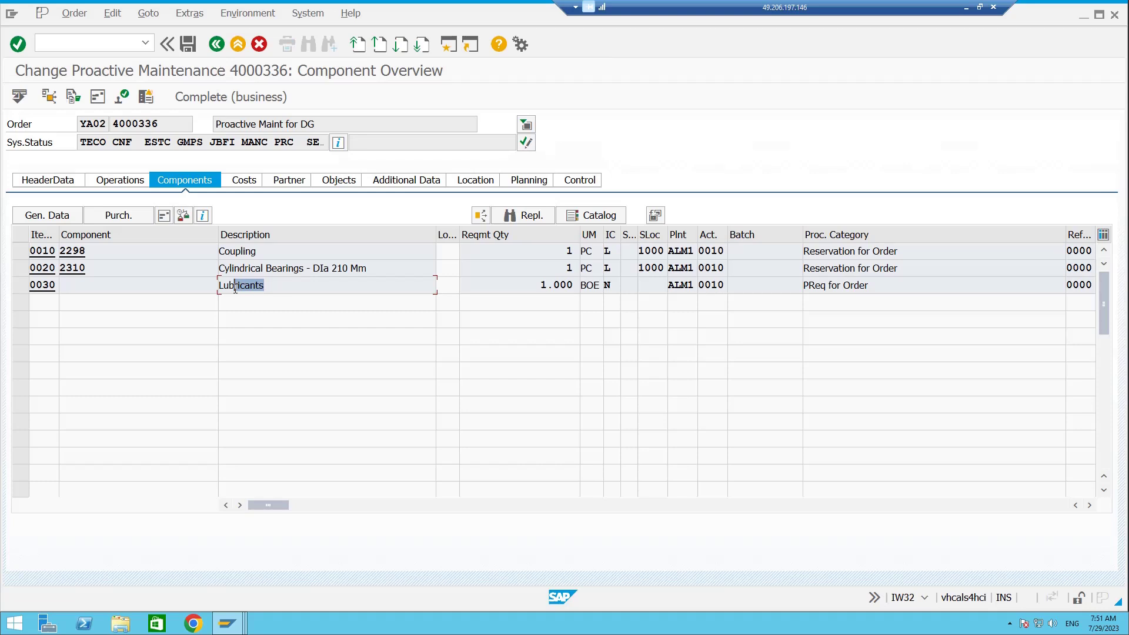
click(272, 285)
drag(532, 287, 593, 281)
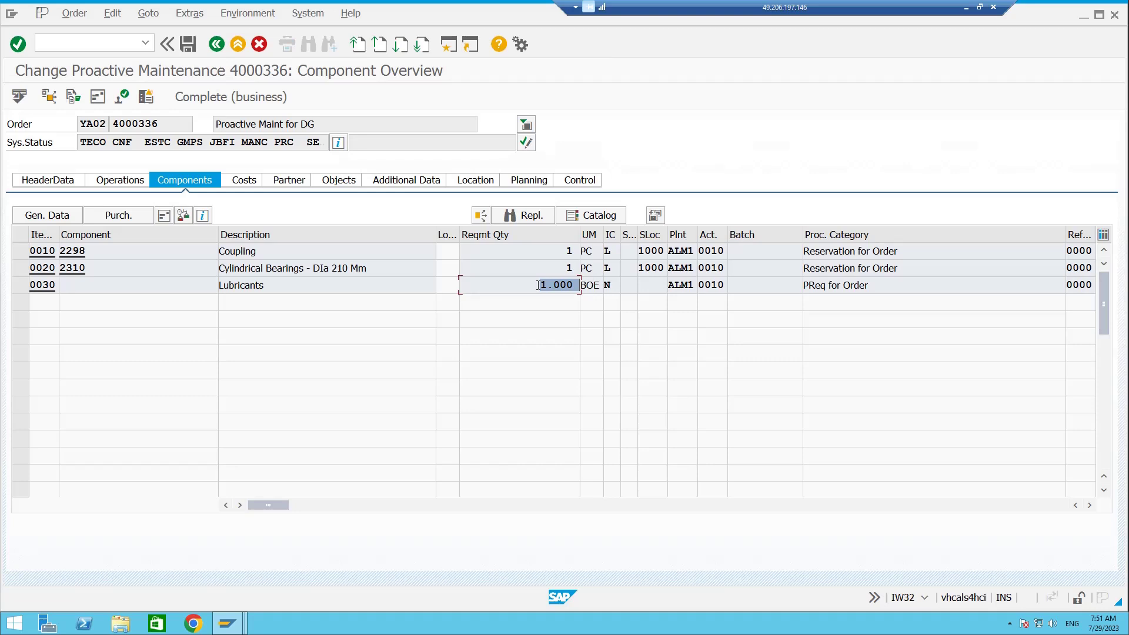
drag(538, 285, 586, 281)
drag(284, 285, 220, 286)
click(163, 285)
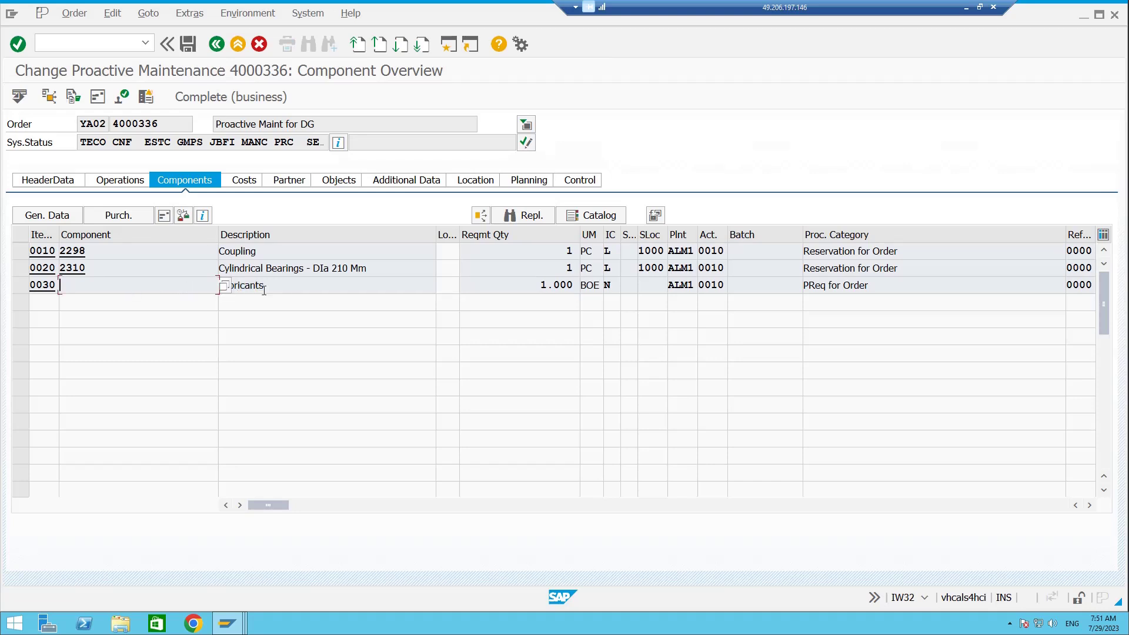
drag(264, 287, 233, 287)
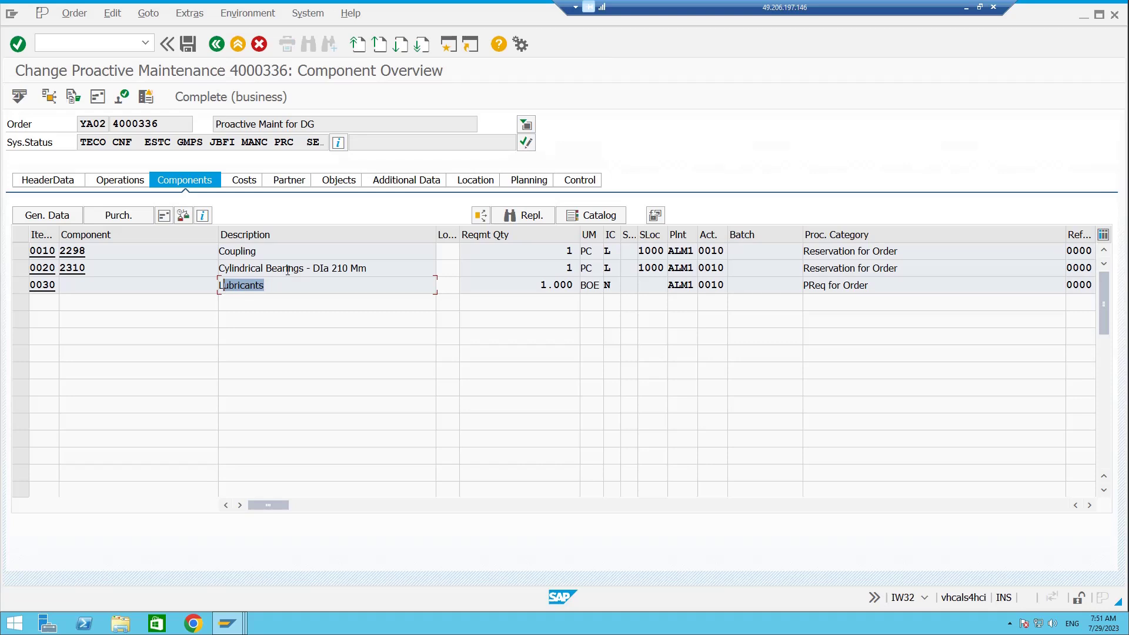
click(301, 245)
click(294, 285)
Step: Switch to the number range maintenance window and run /NSNRO
click(237, 628)
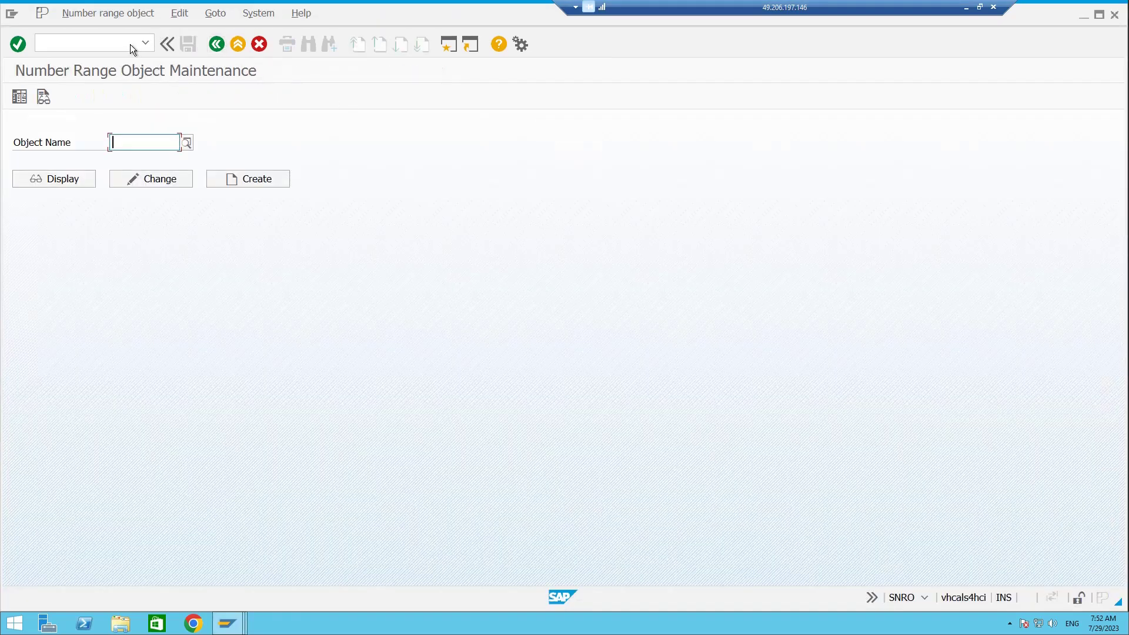
click(130, 44)
text(/N)
text(SNRO)
key(Return)
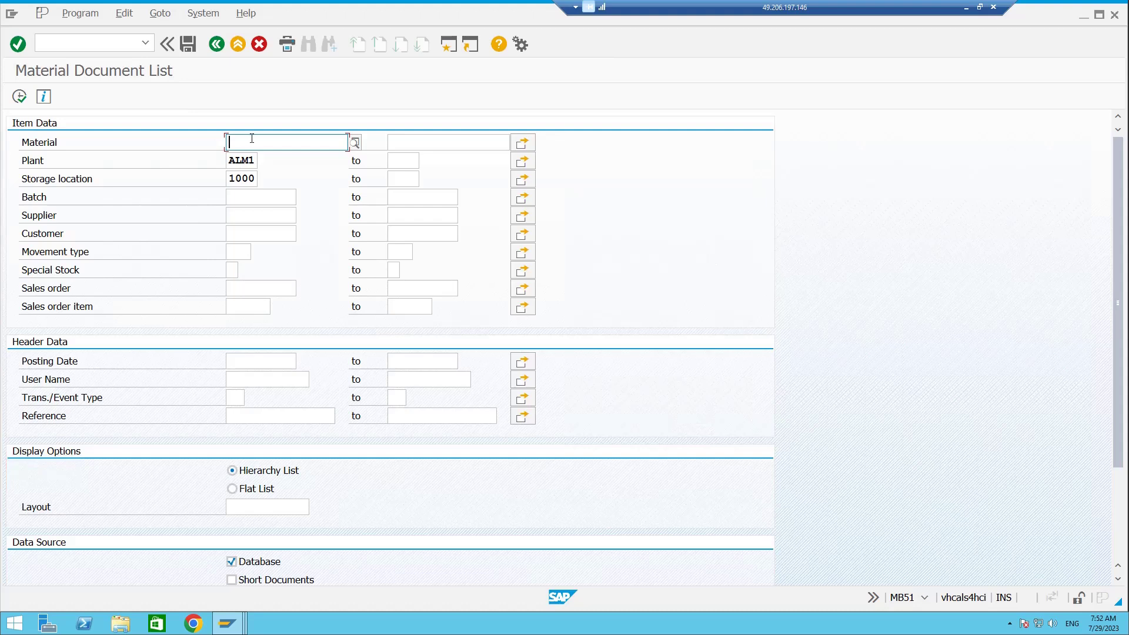
Step: Start a Posting Date filter on the selection screen using its calendar
click(237, 203)
click(239, 360)
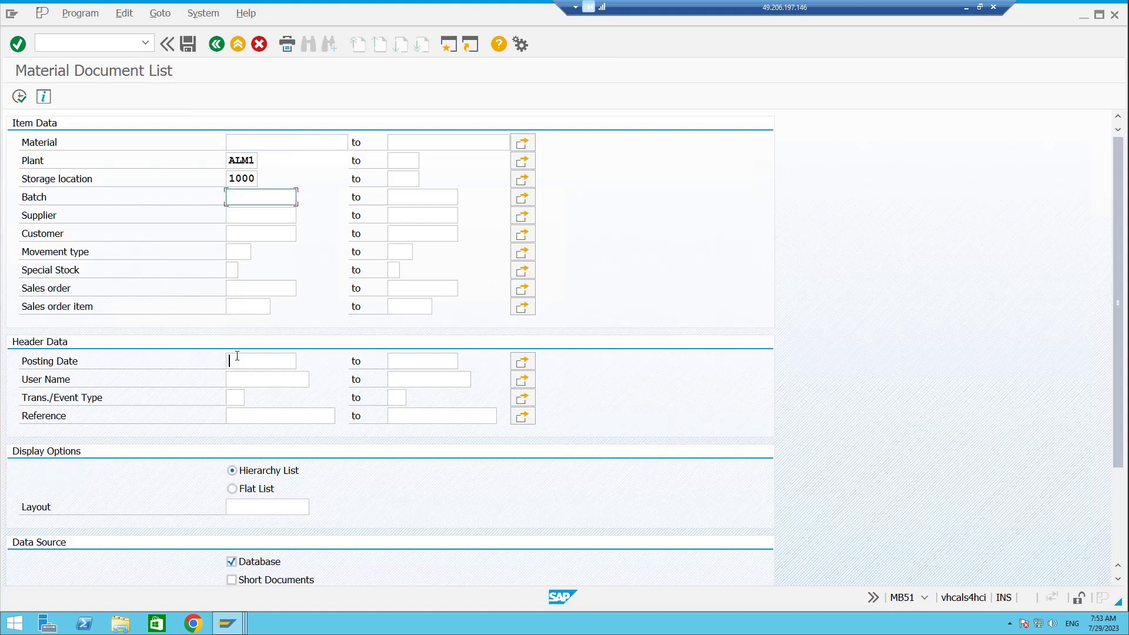
click(302, 362)
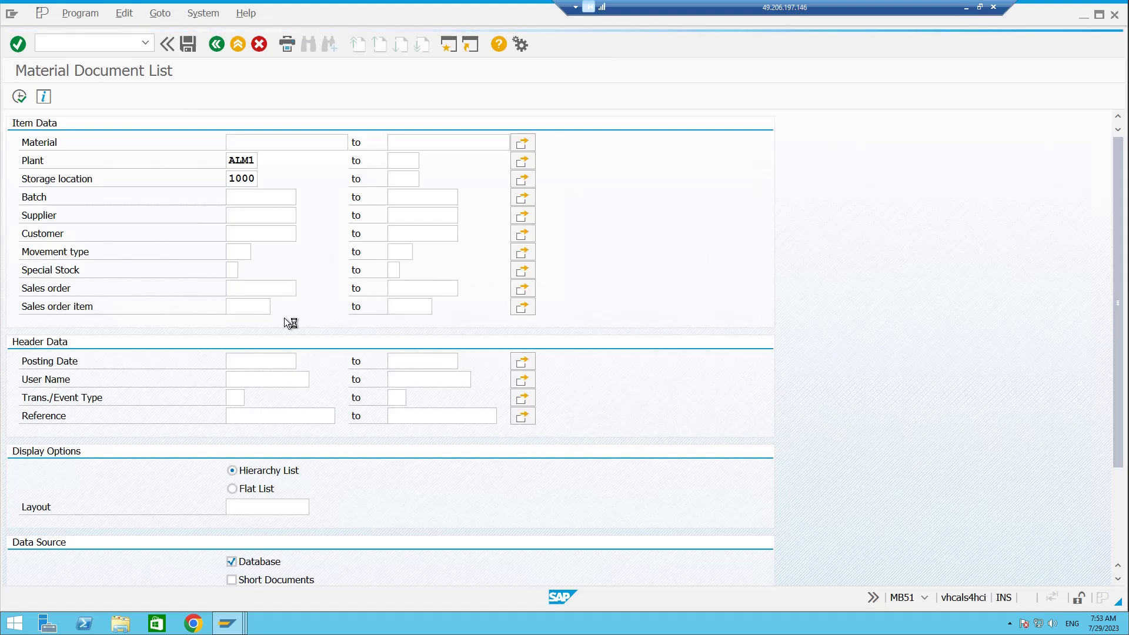
click(228, 622)
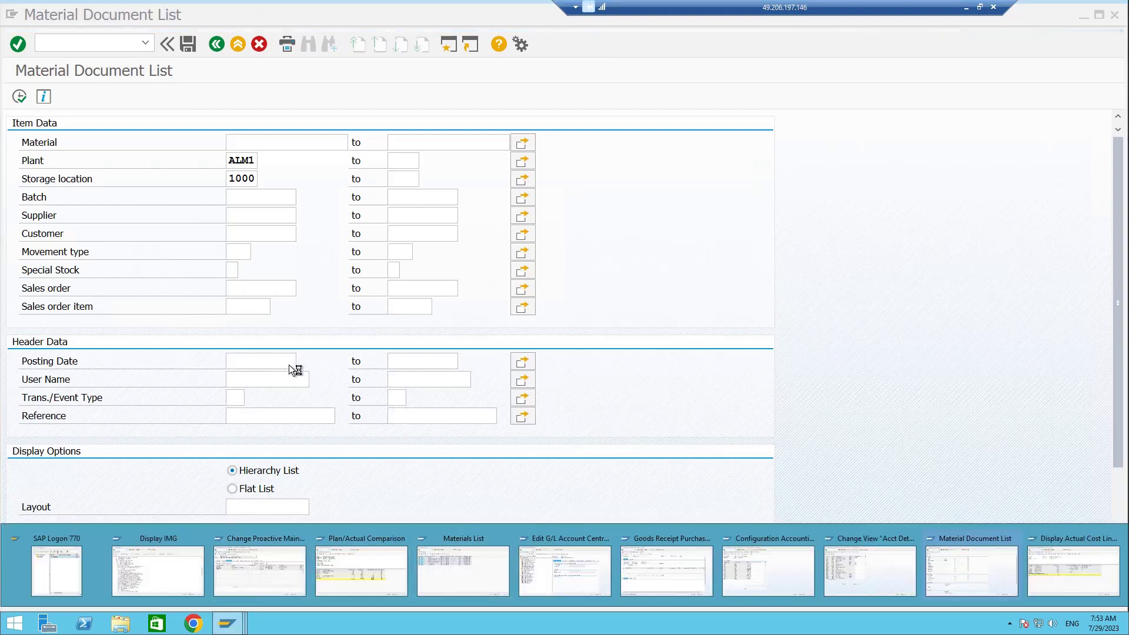
Step: In the goods receipt window, set the MIGO action to A04 Display
click(668, 567)
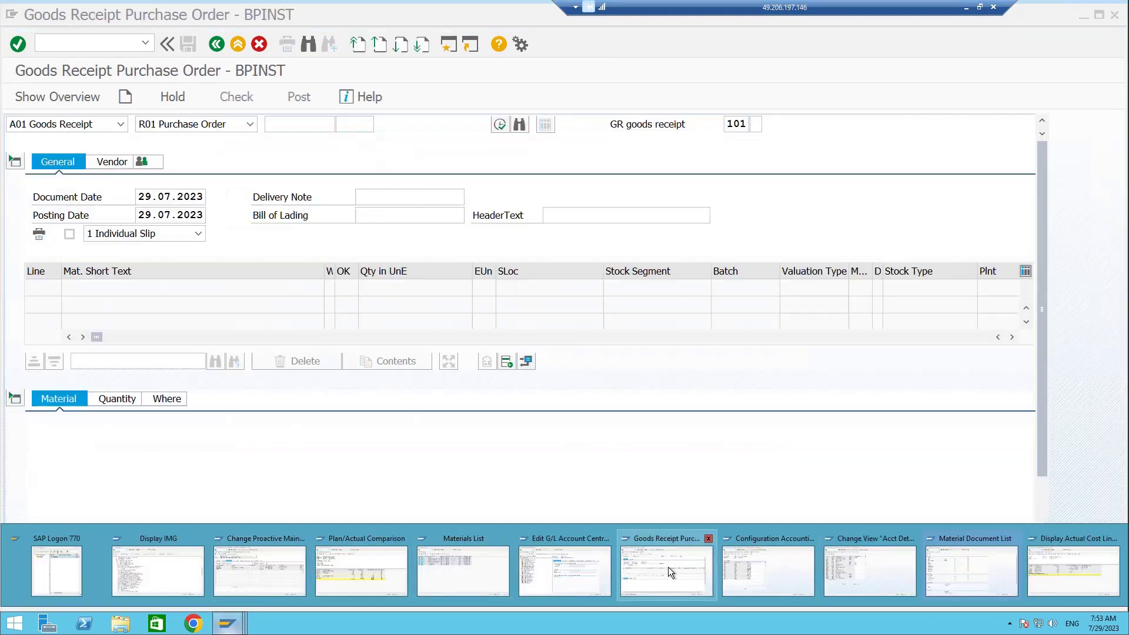
click(121, 124)
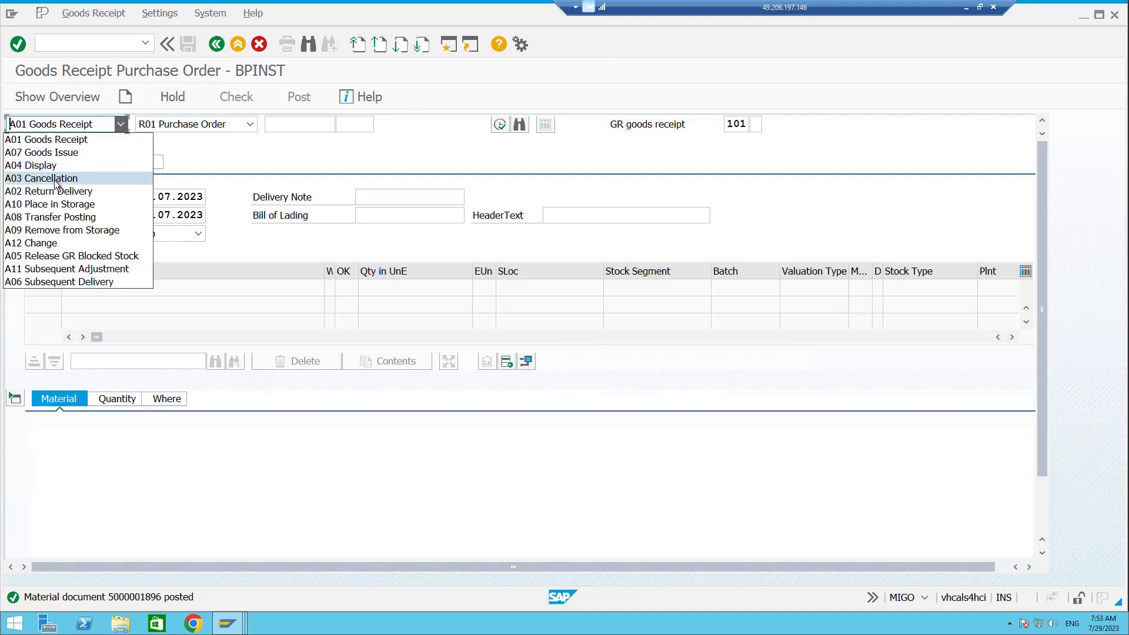
click(53, 164)
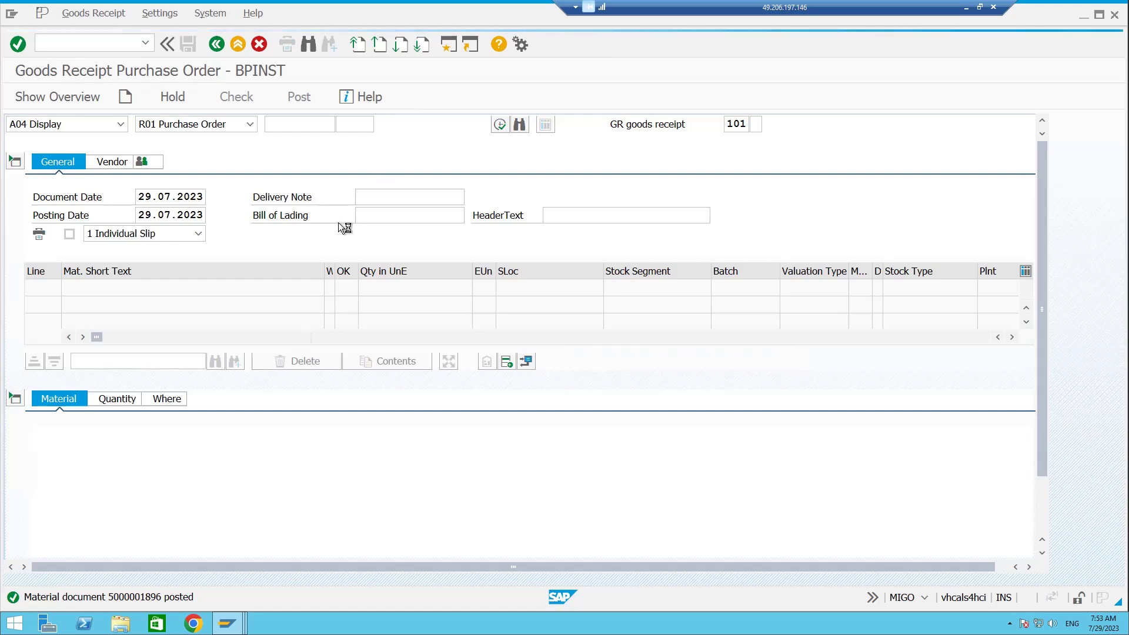
Step: Close the Materials List, Edit G/L Account and Configuration Accounting windows
mouse_move(241, 624)
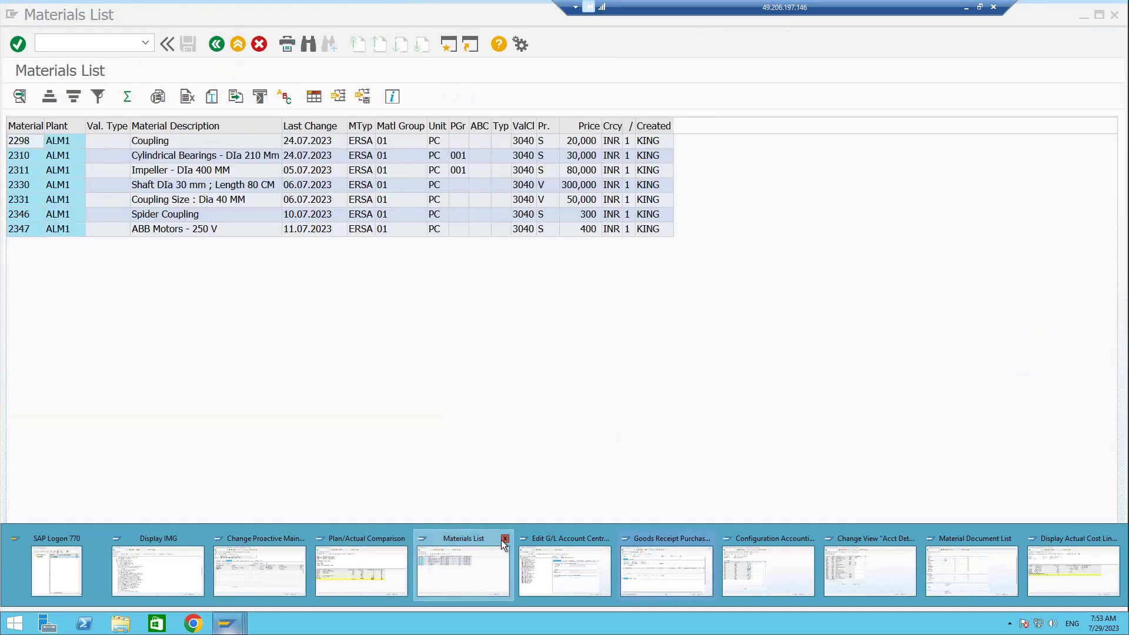
click(501, 540)
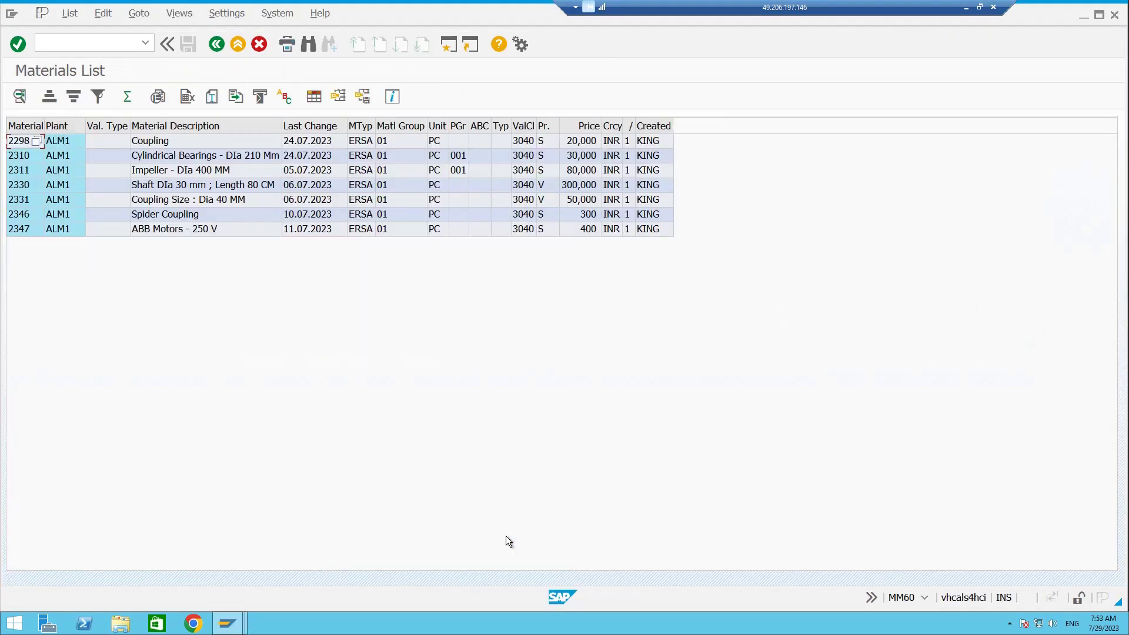
click(1114, 15)
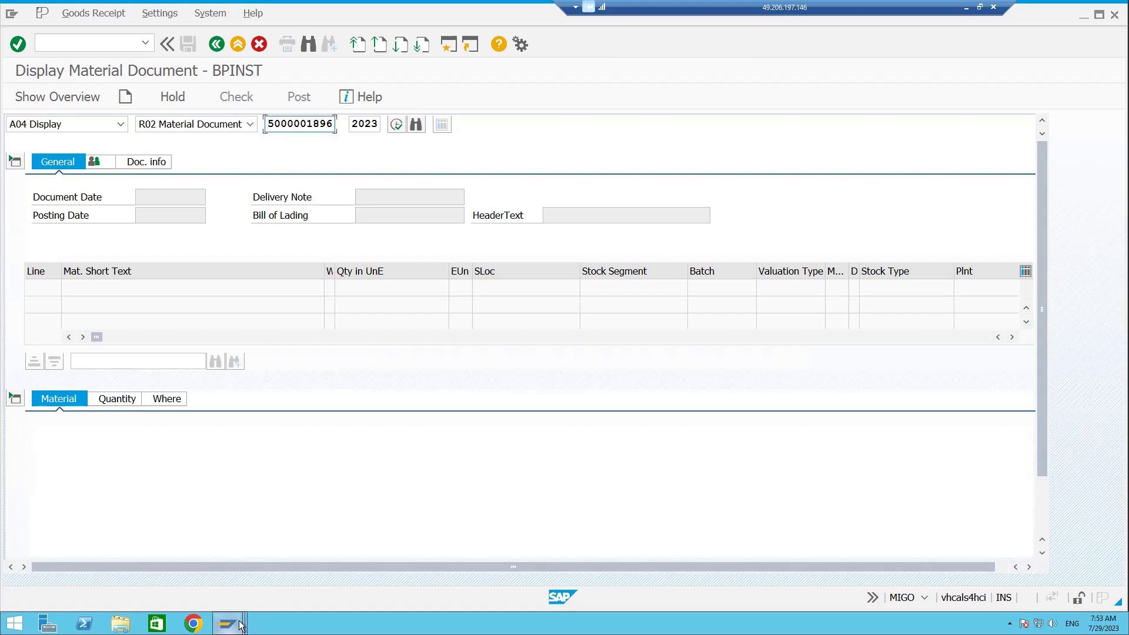
mouse_move(227, 623)
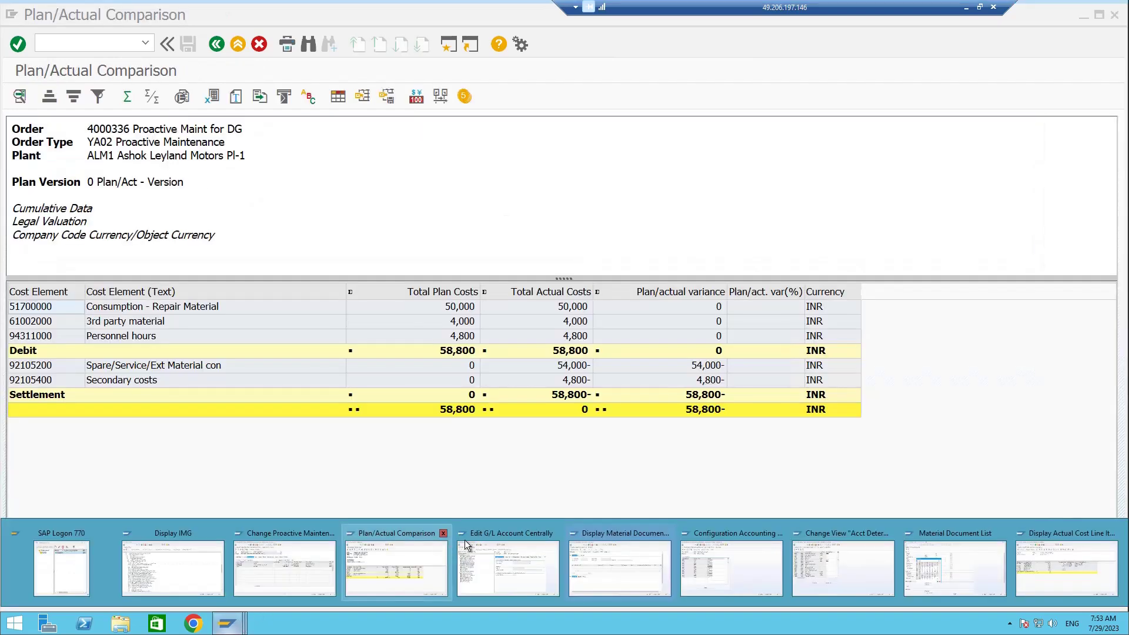
click(555, 534)
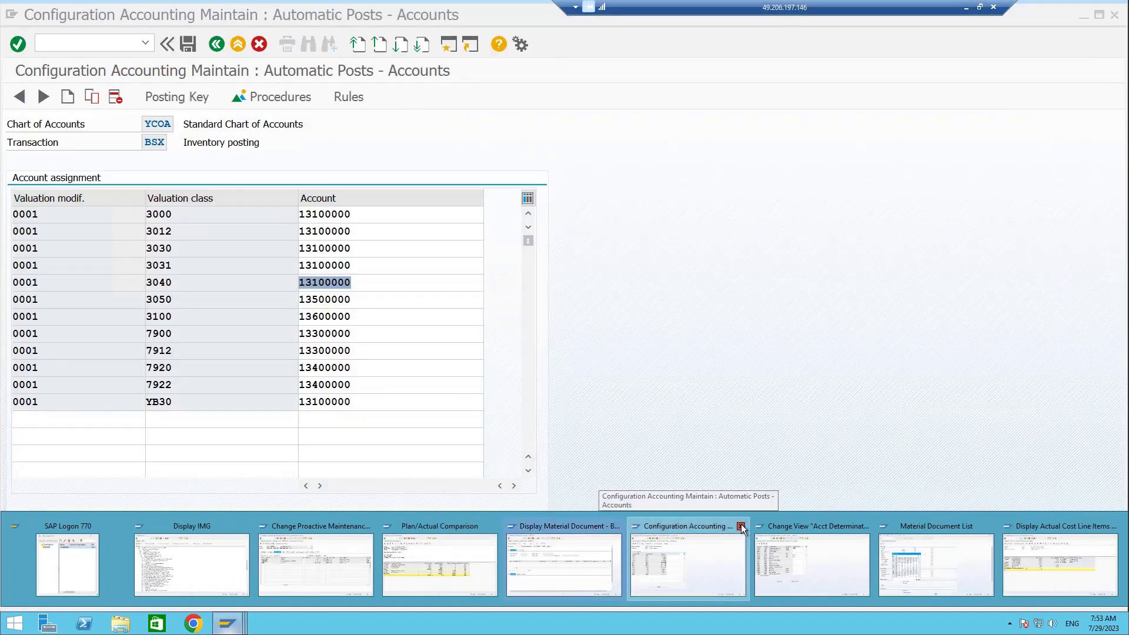
click(741, 525)
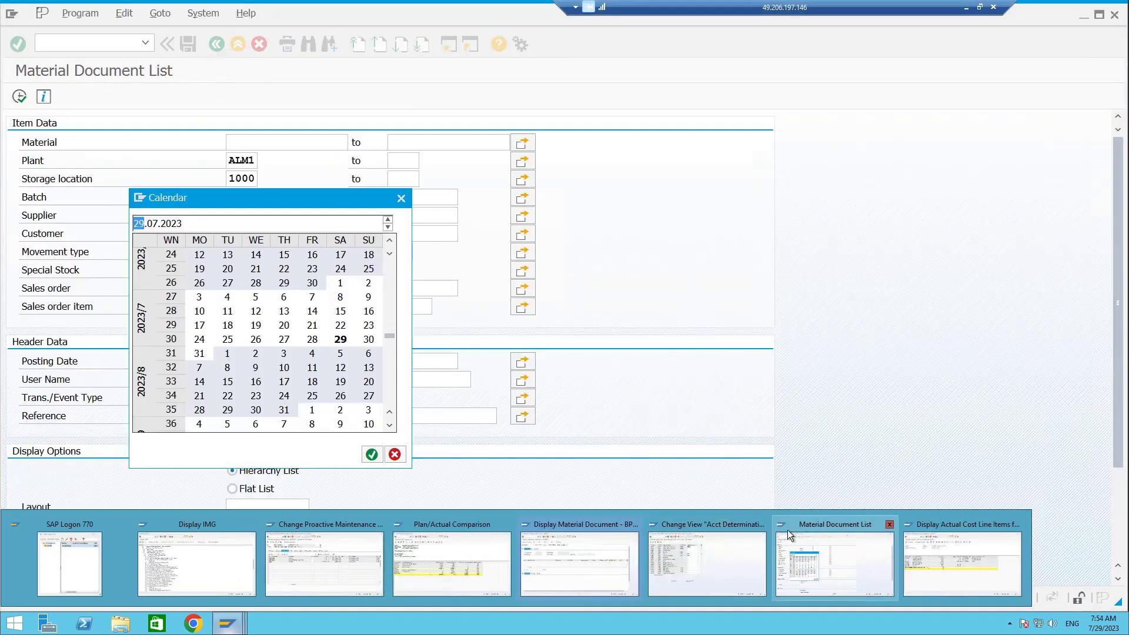
Step: Close the account determination window and filter by posting date 29.07.2023 and the user name
click(761, 524)
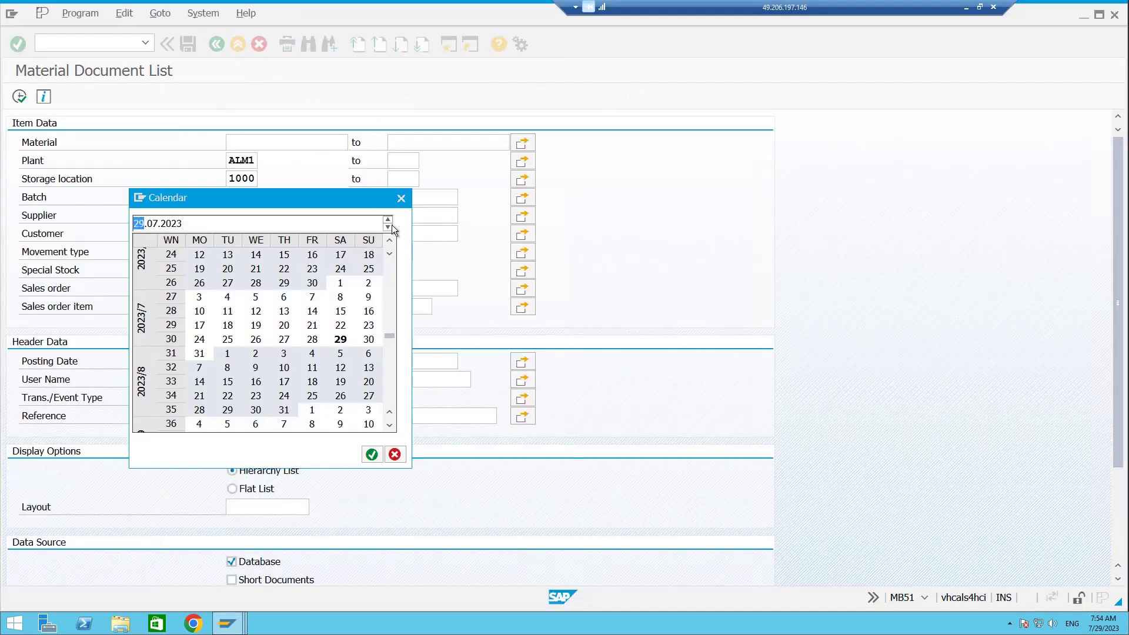
double_click(340, 342)
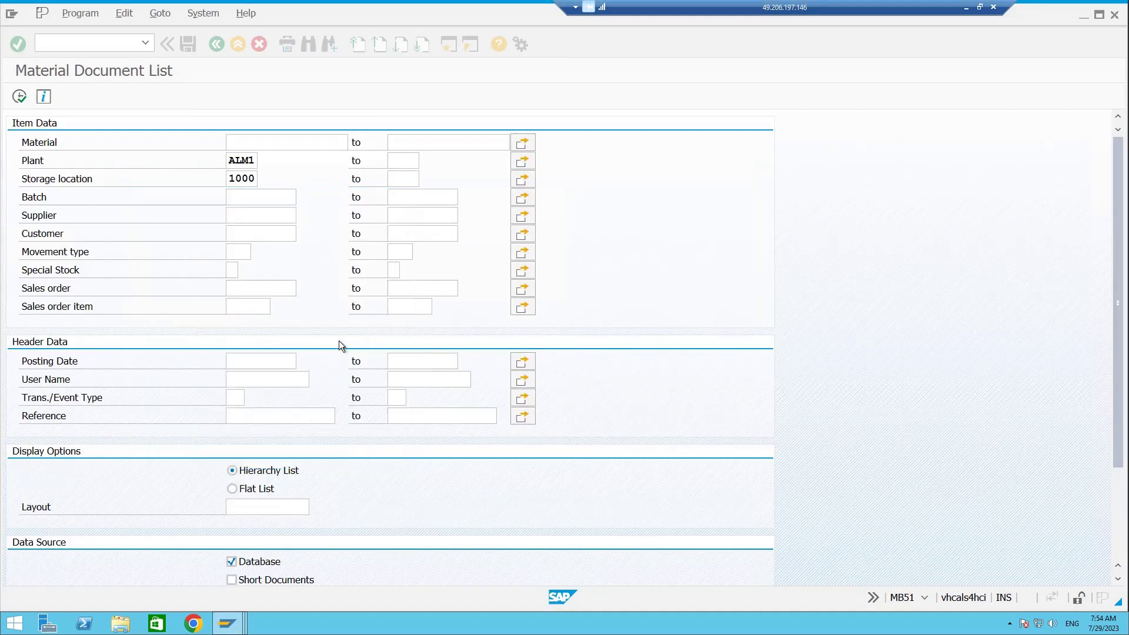
click(232, 381)
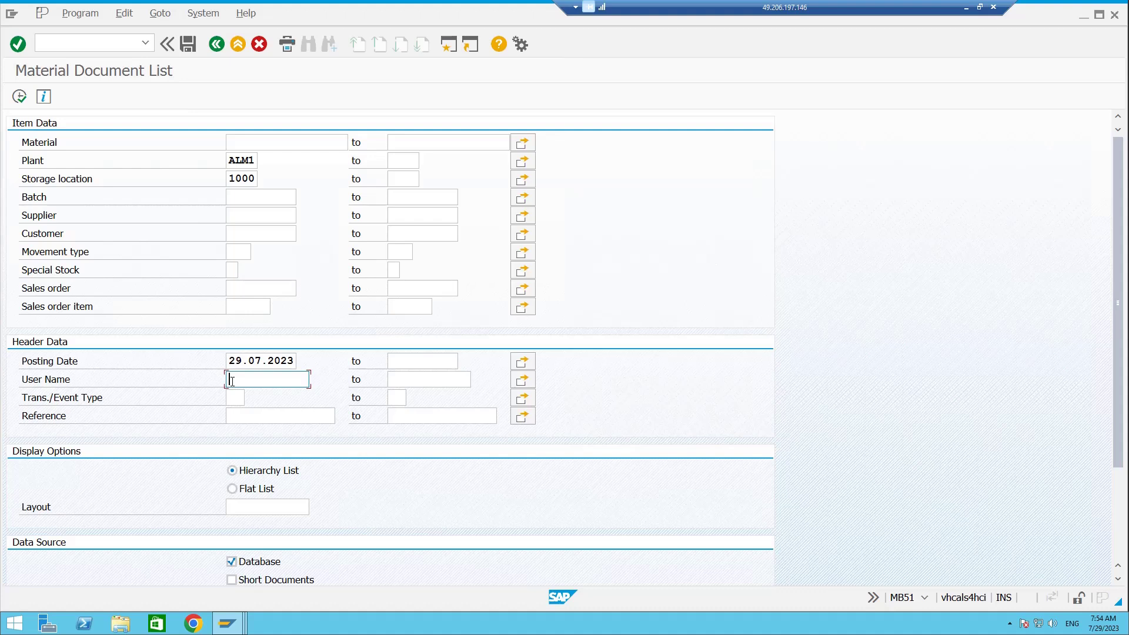
text(KING)
Step: Run the material document list, then go back and select storage location 1000
click(19, 97)
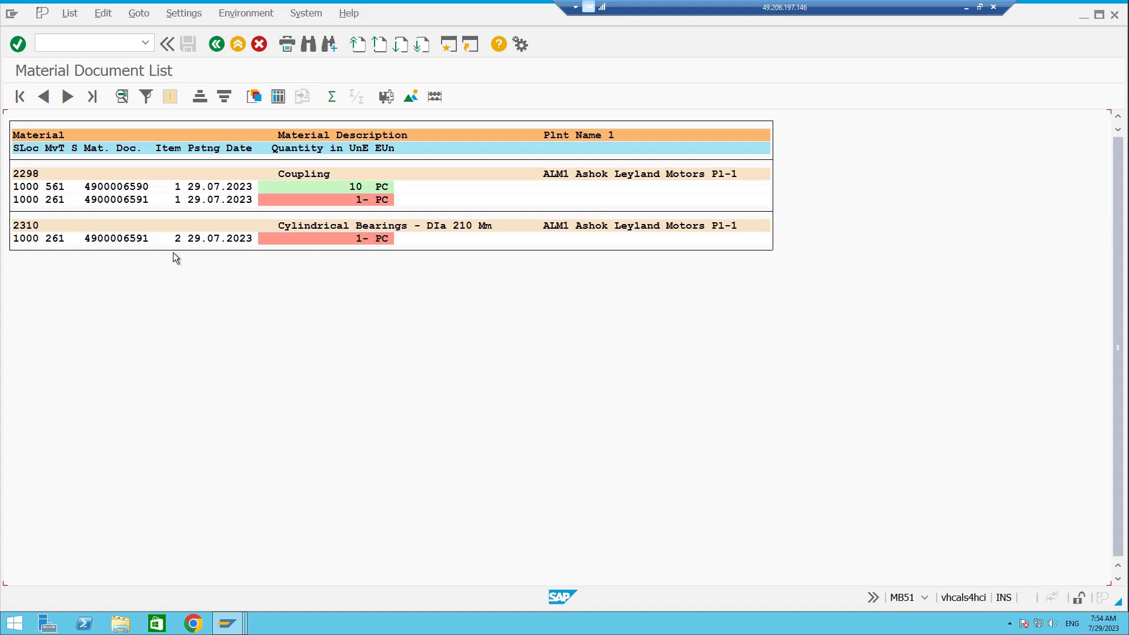
click(224, 46)
double_click(257, 178)
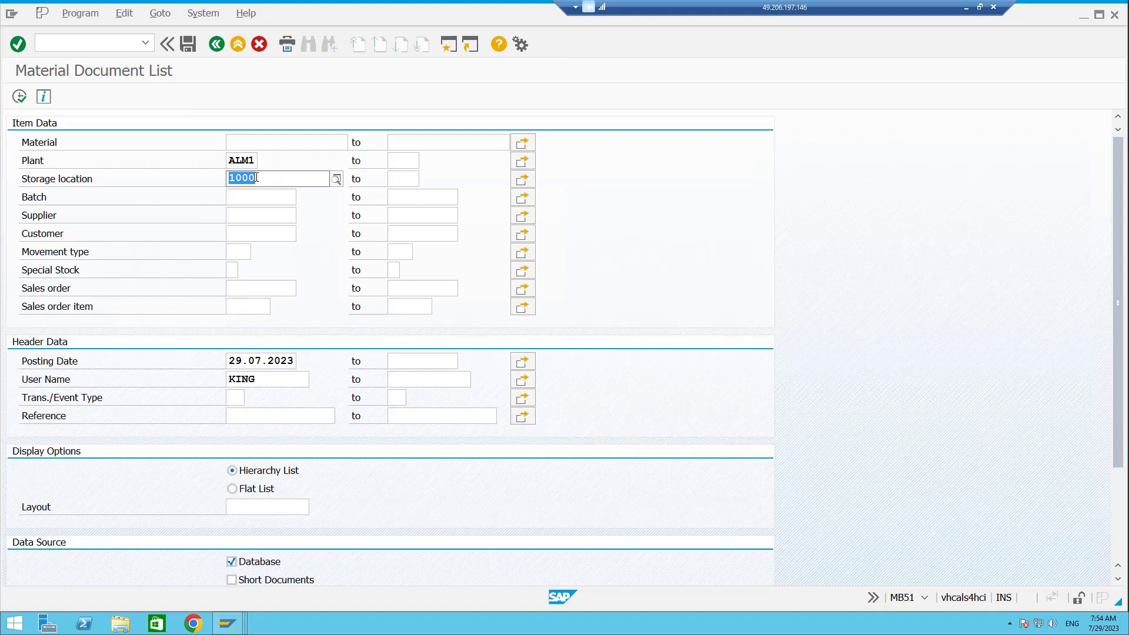
Step: Rerun the list without the storage location filter, then open the warehouse stocks report (/OMB51) in a new session
key(BackSpace)
click(20, 97)
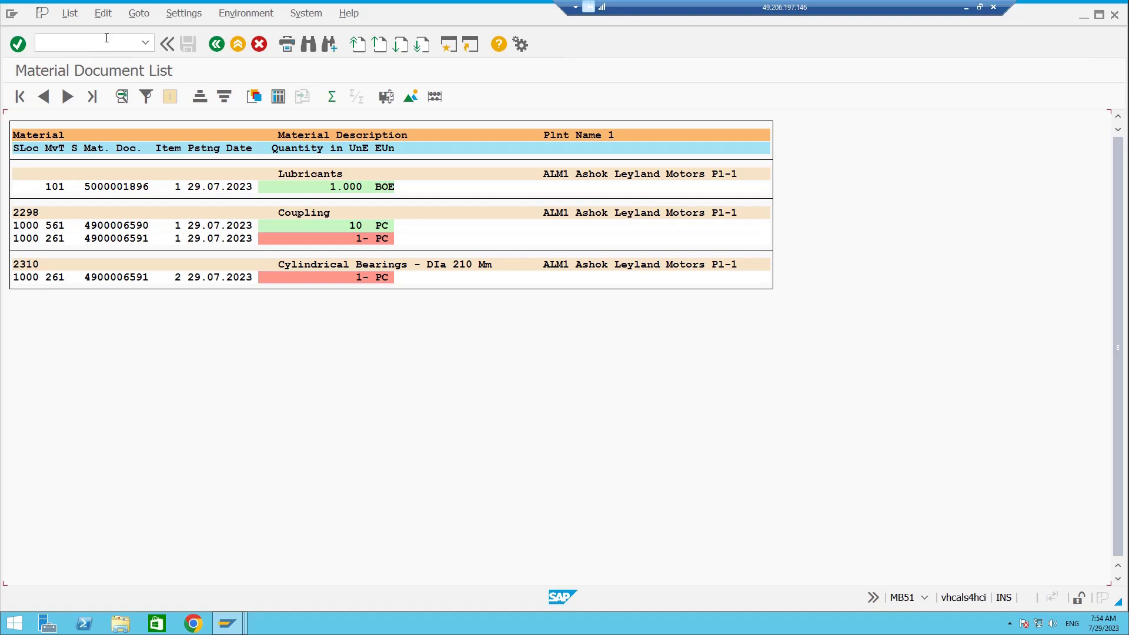
text(/OMB5)
text(1)
key(Return)
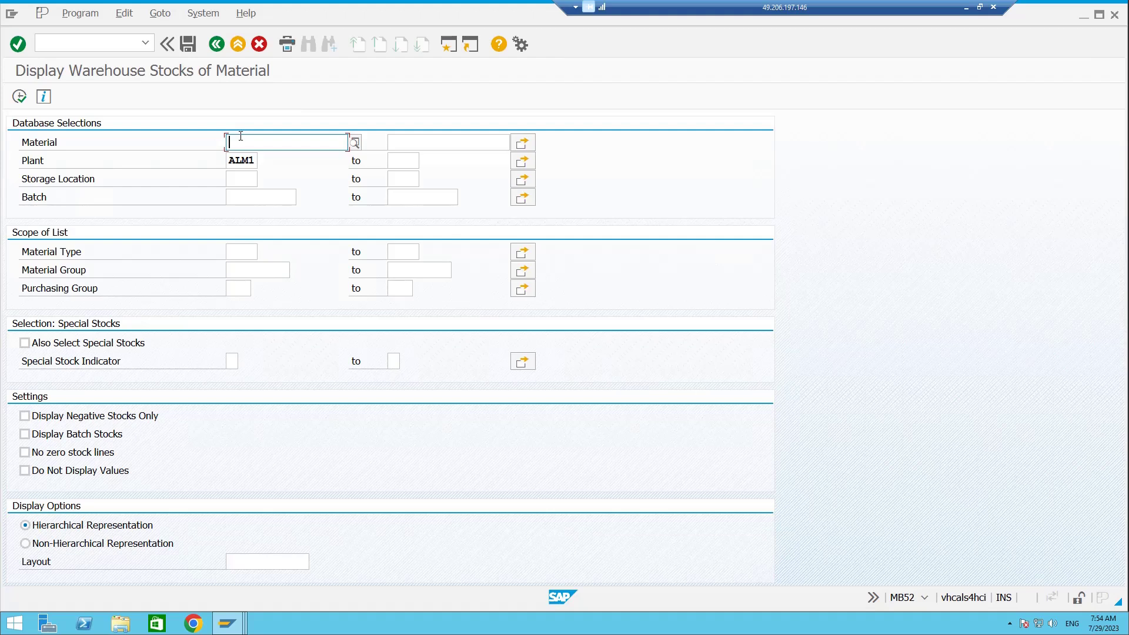
Step: Switch between the warehouse stocks and other order windows, ending on the Material Document List
click(115, 48)
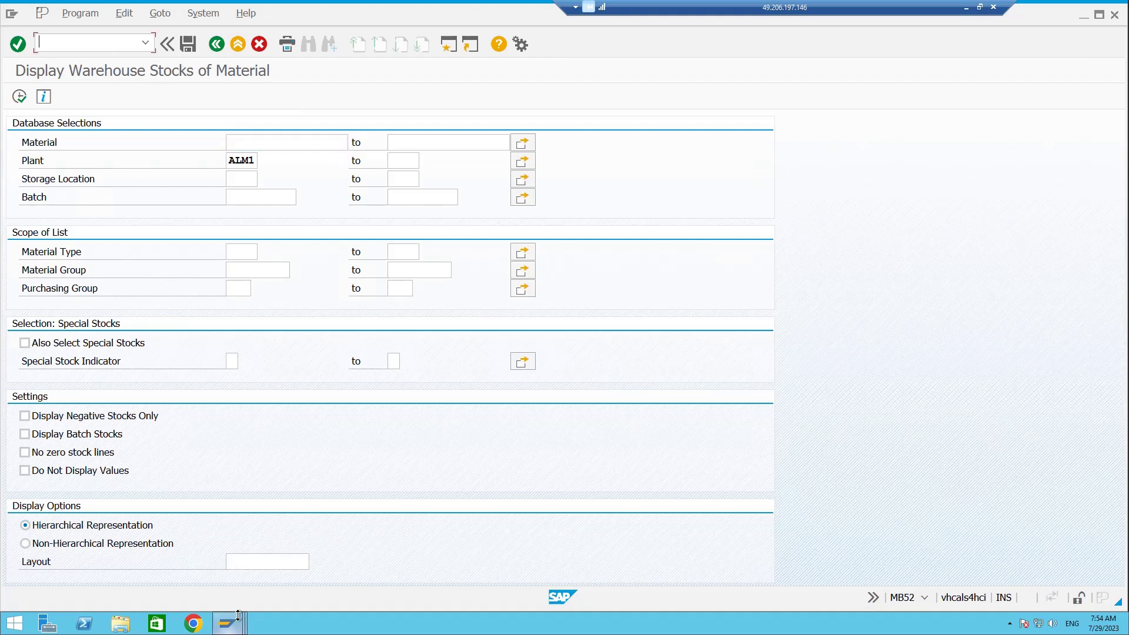
mouse_move(238, 615)
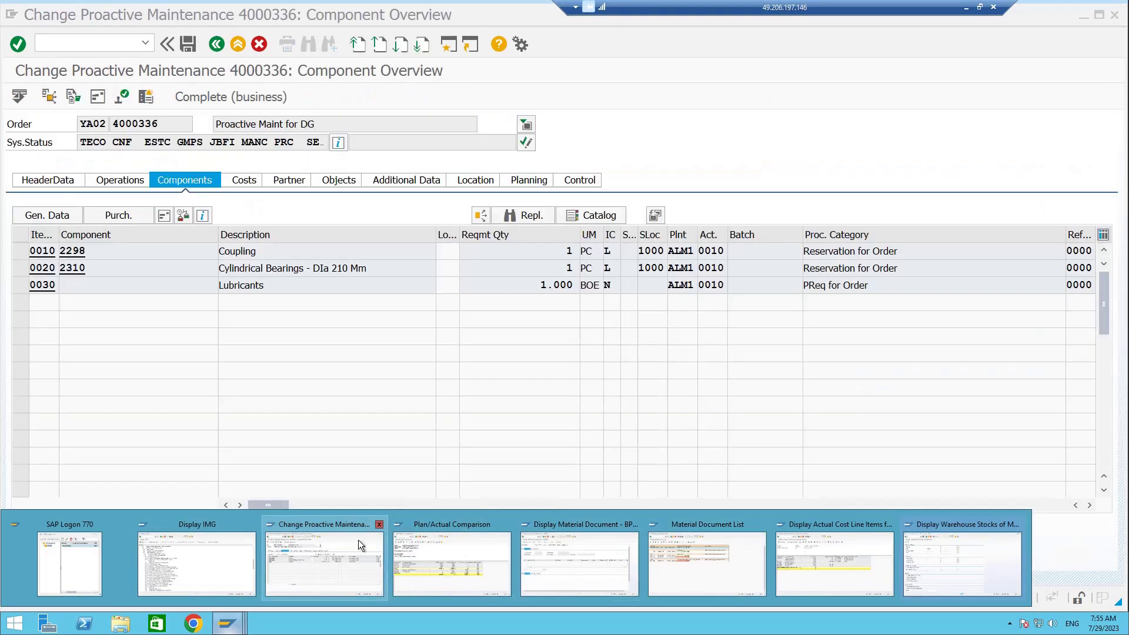
click(963, 563)
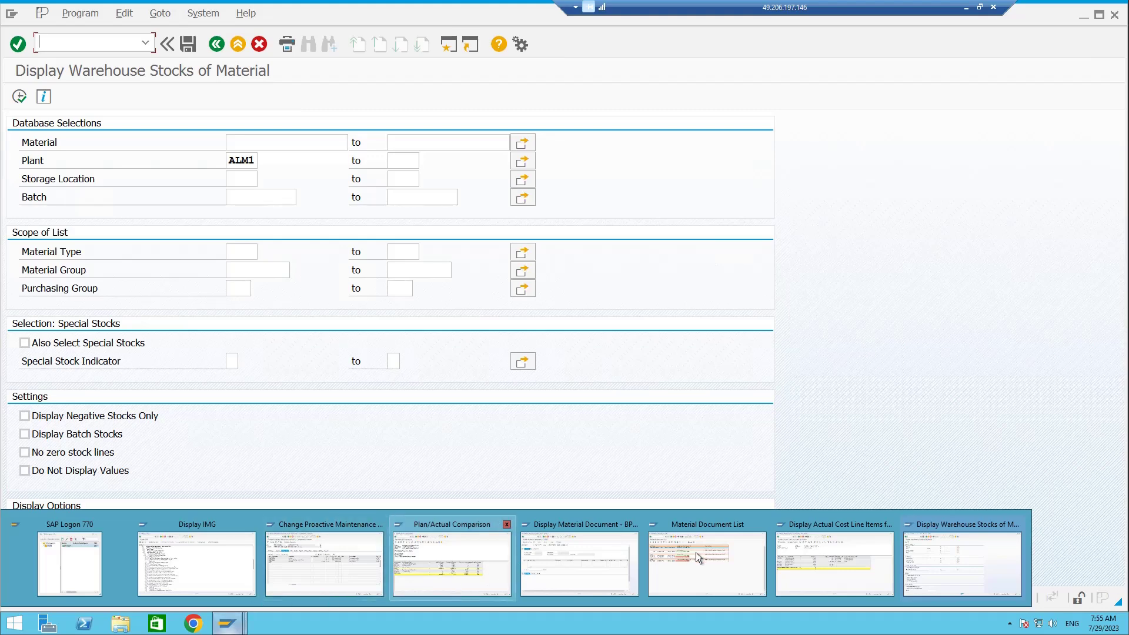
click(712, 556)
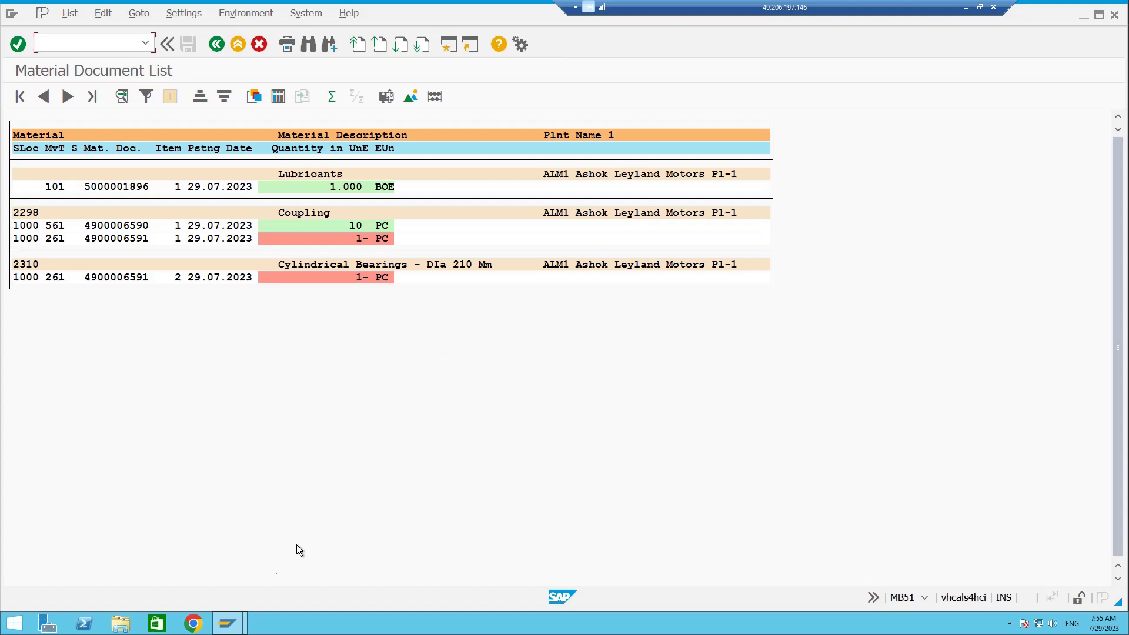
click(227, 623)
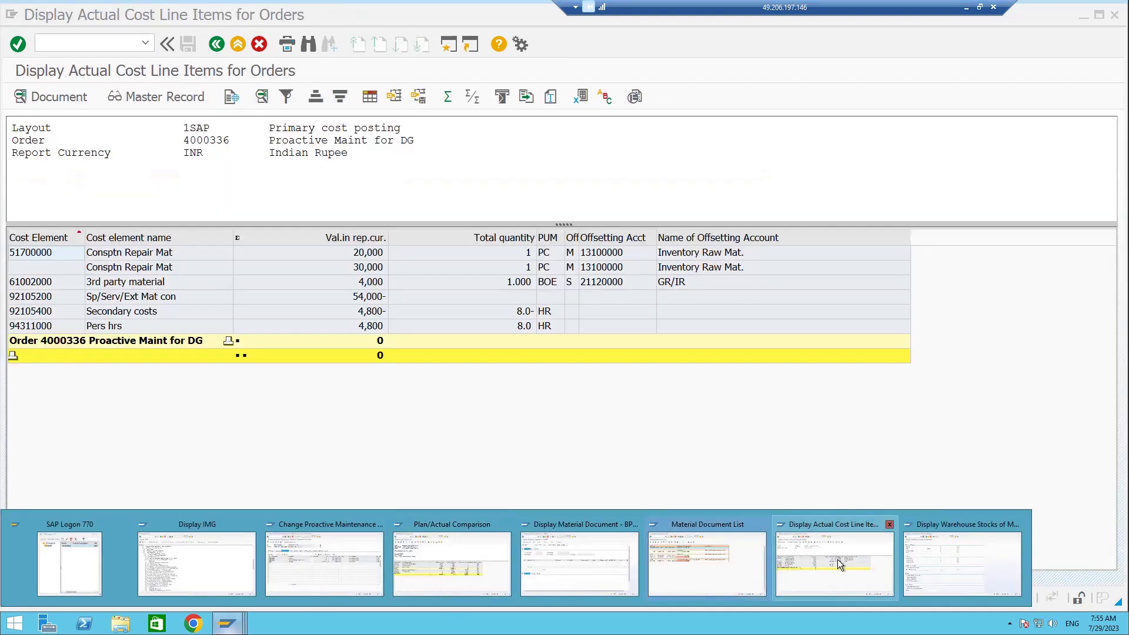
click(937, 529)
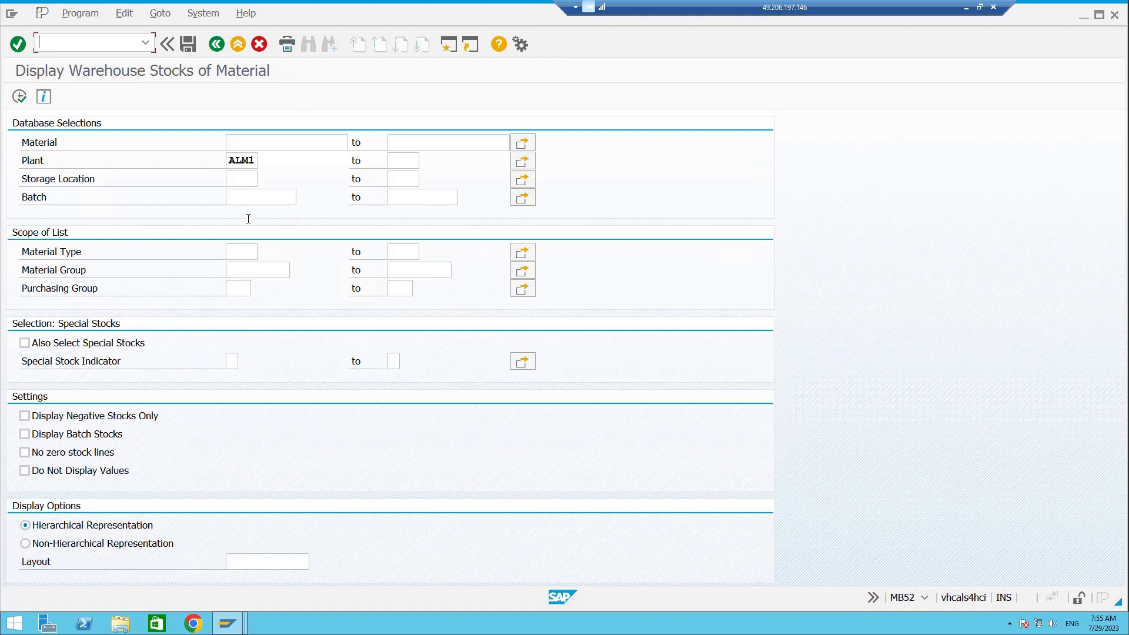
mouse_move(234, 626)
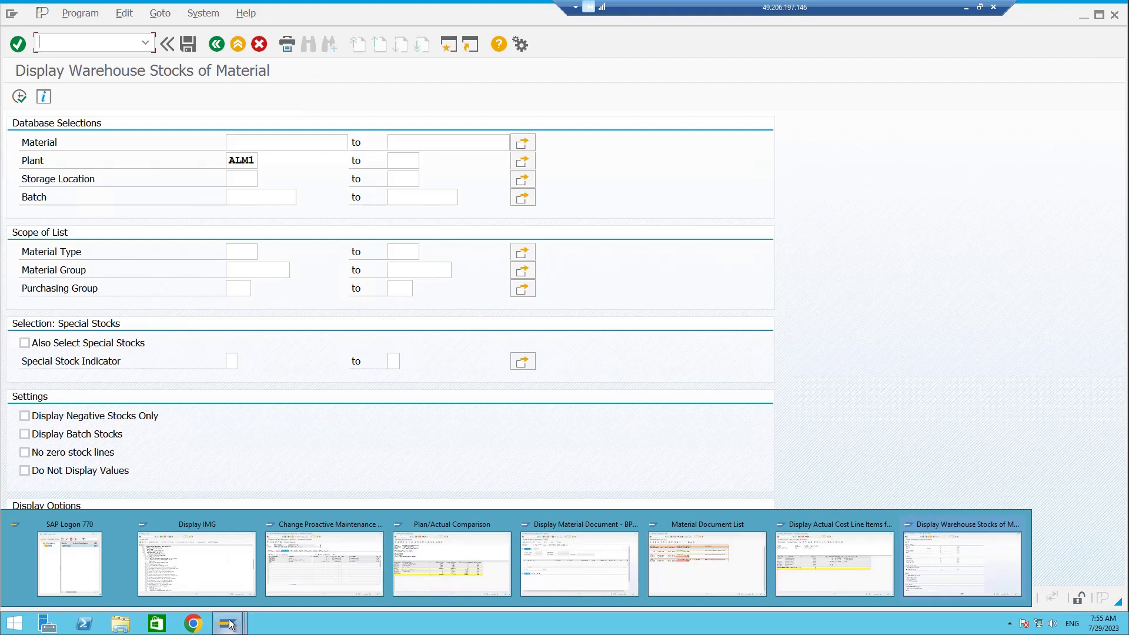
click(680, 553)
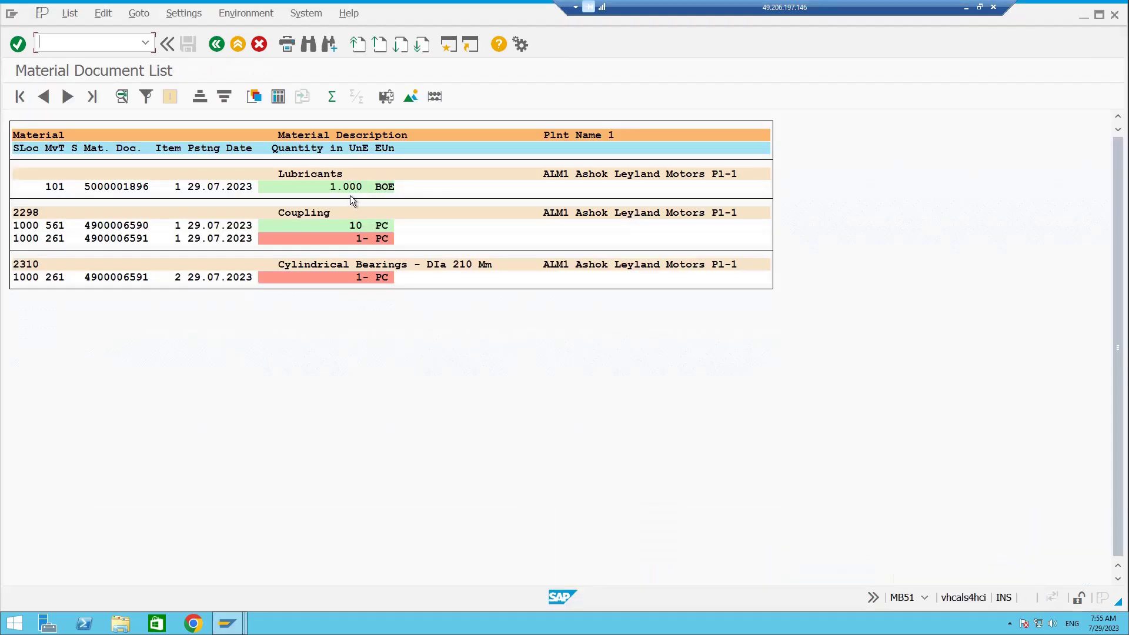
double_click(110, 188)
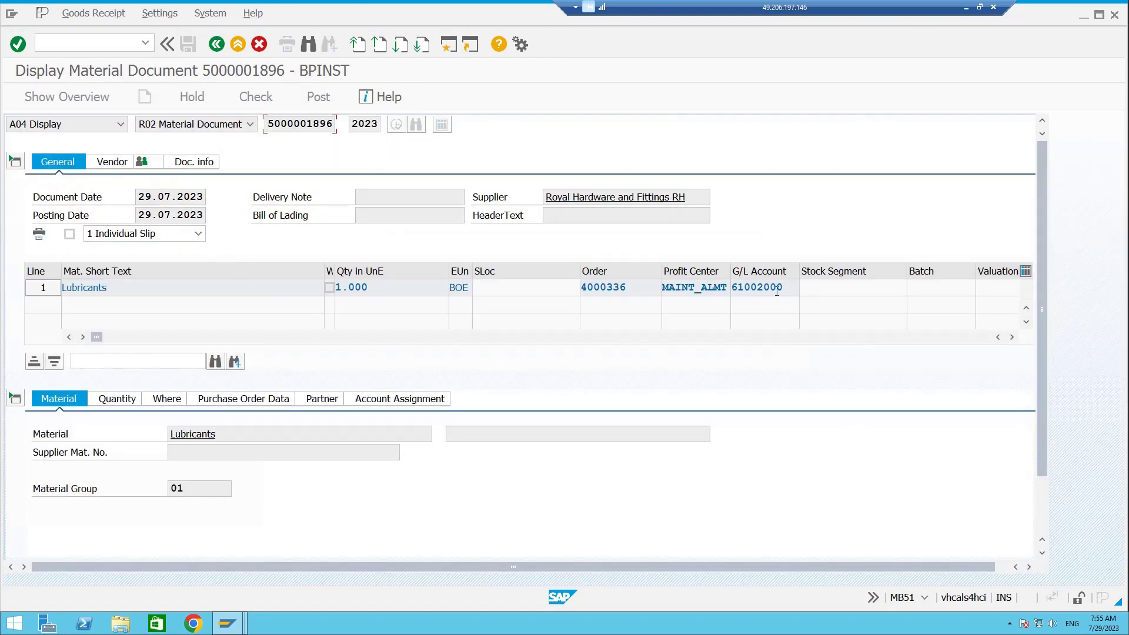
double_click(645, 283)
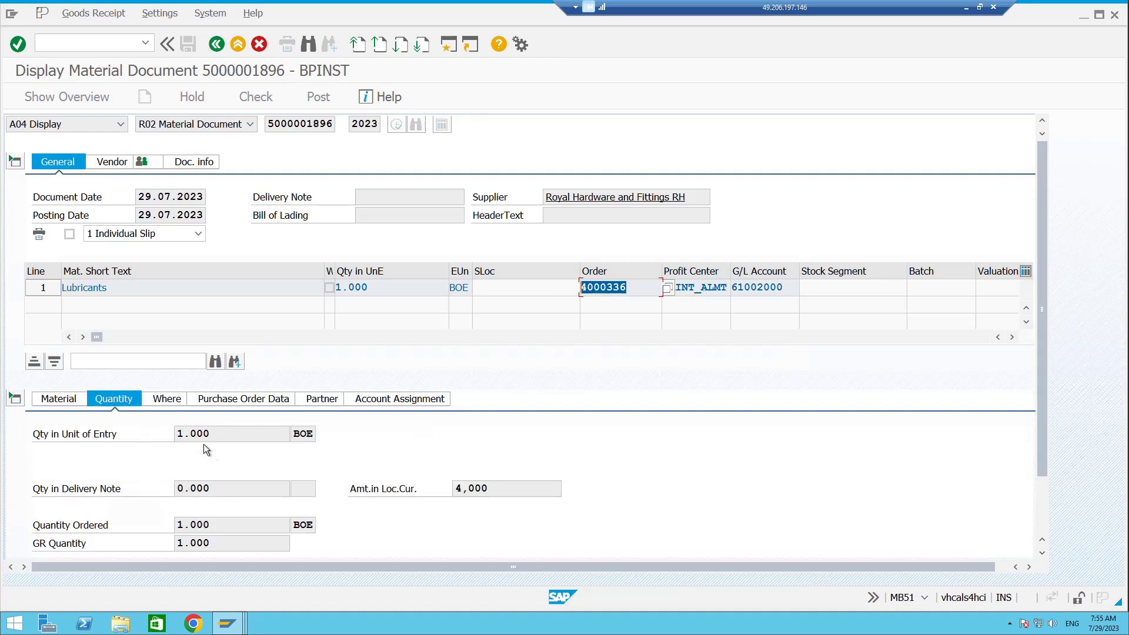
click(166, 398)
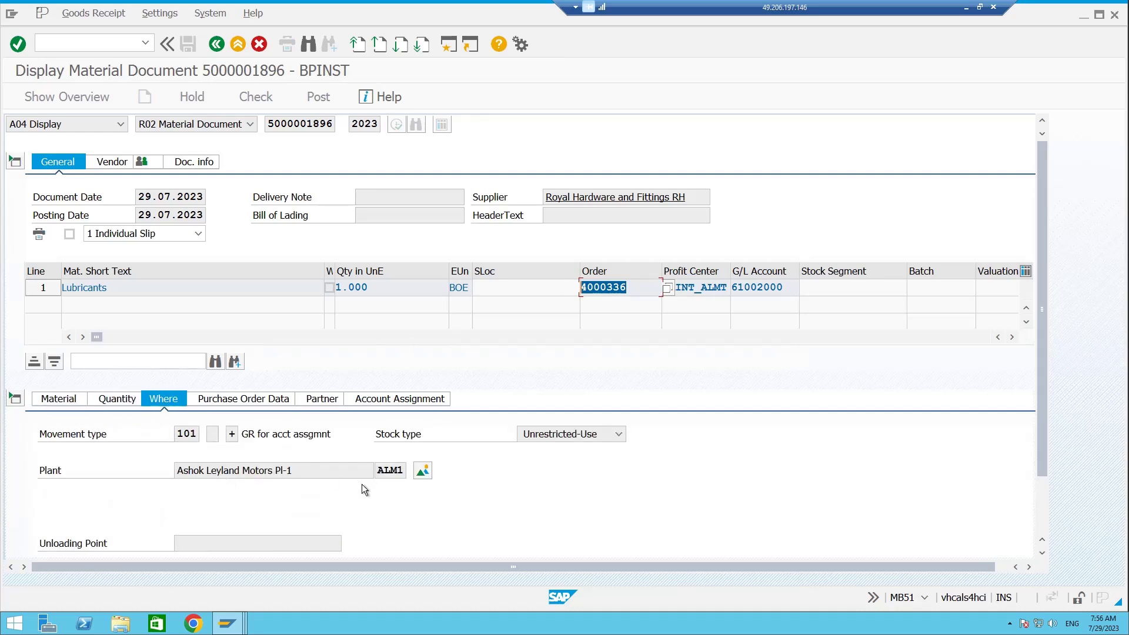
scroll(365, 490, down, 2)
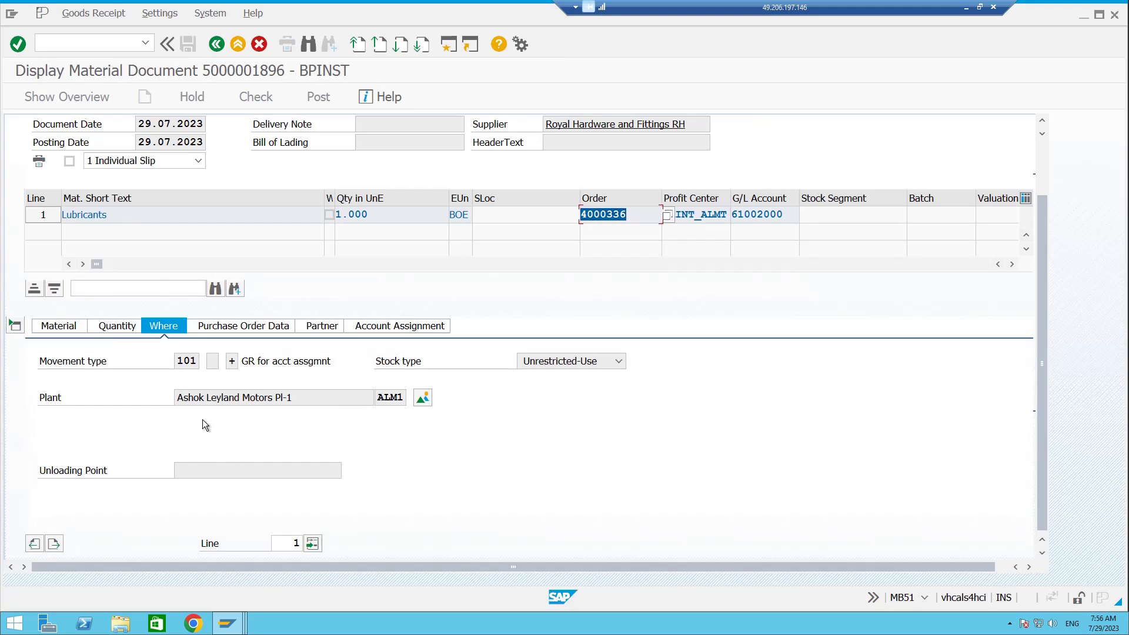
key(F3)
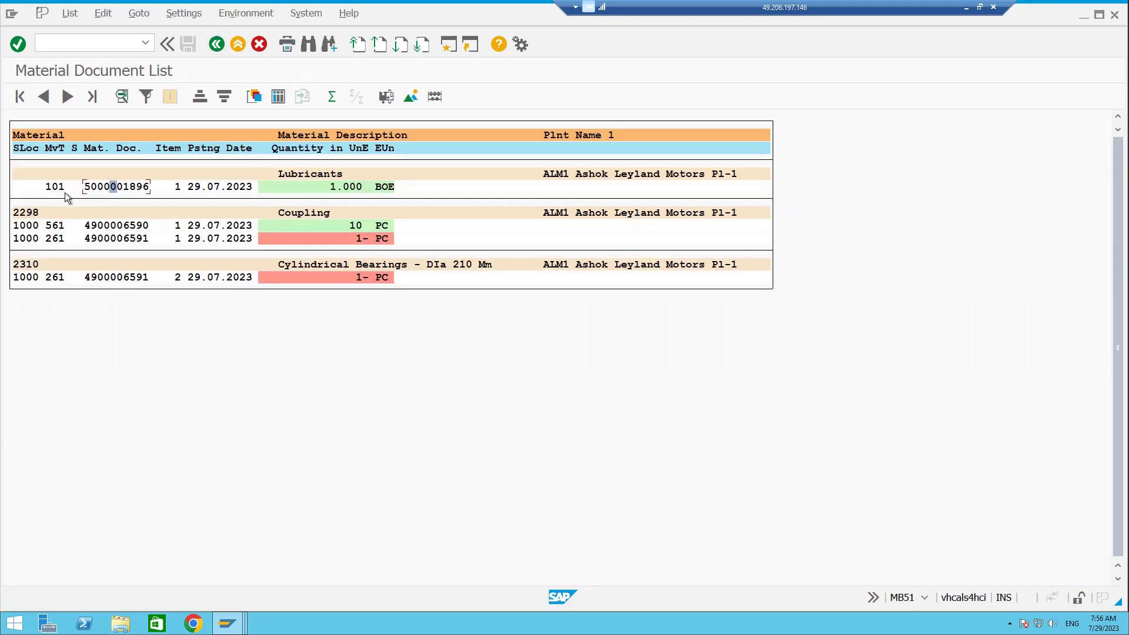
click(19, 187)
click(229, 622)
Step: In order 4000336's cost overview, widen the Group/Description and Actual costs columns
click(327, 551)
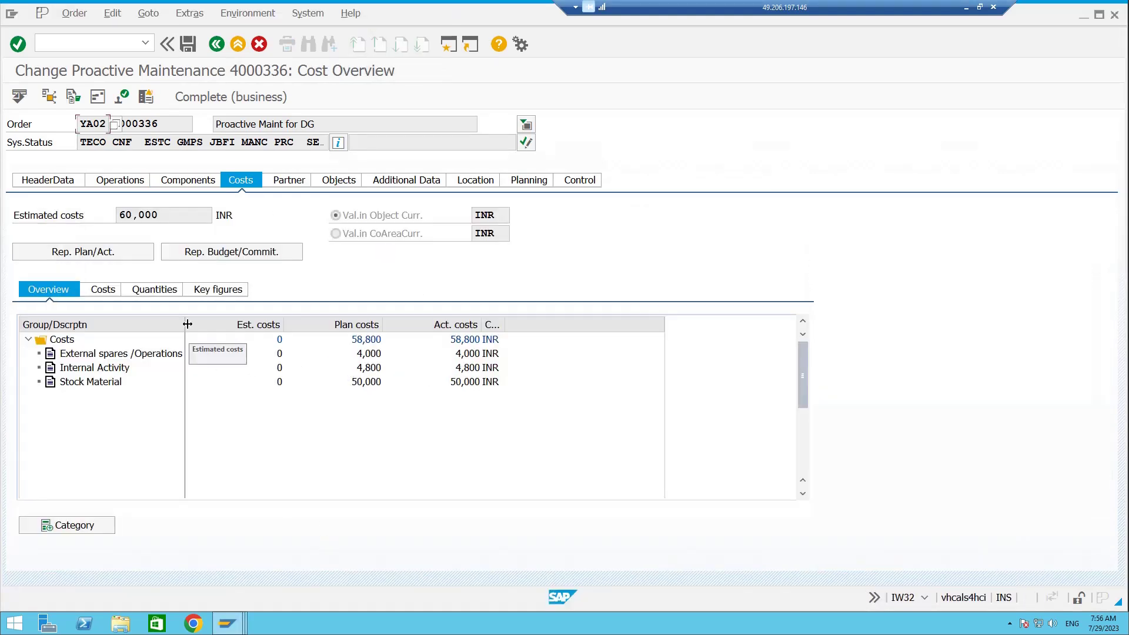
drag(185, 325, 215, 327)
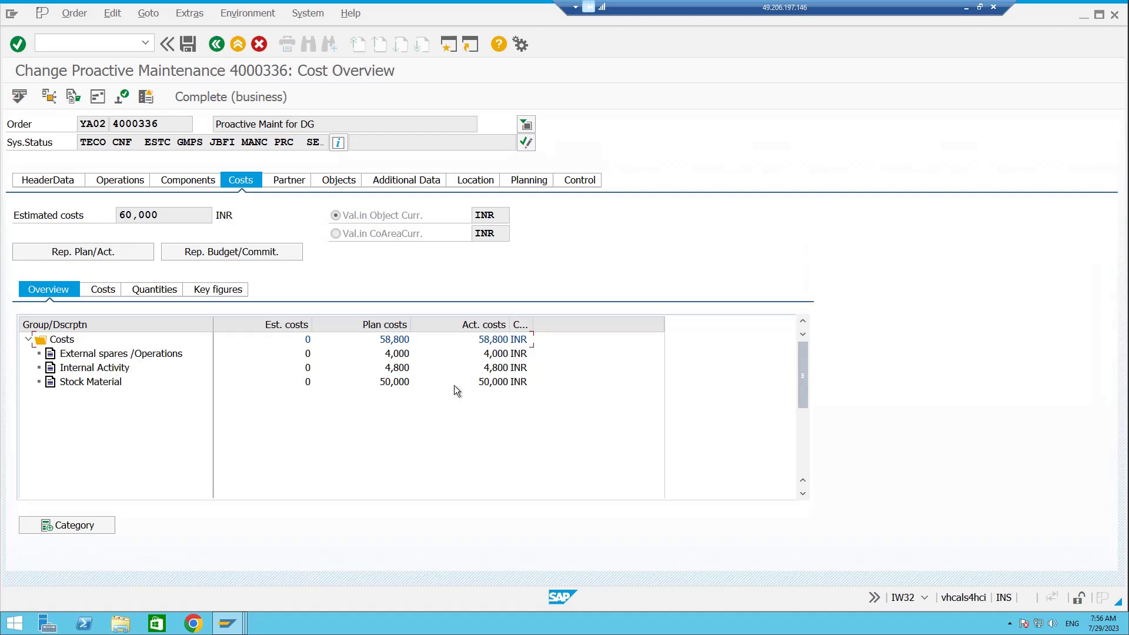
drag(510, 324, 566, 330)
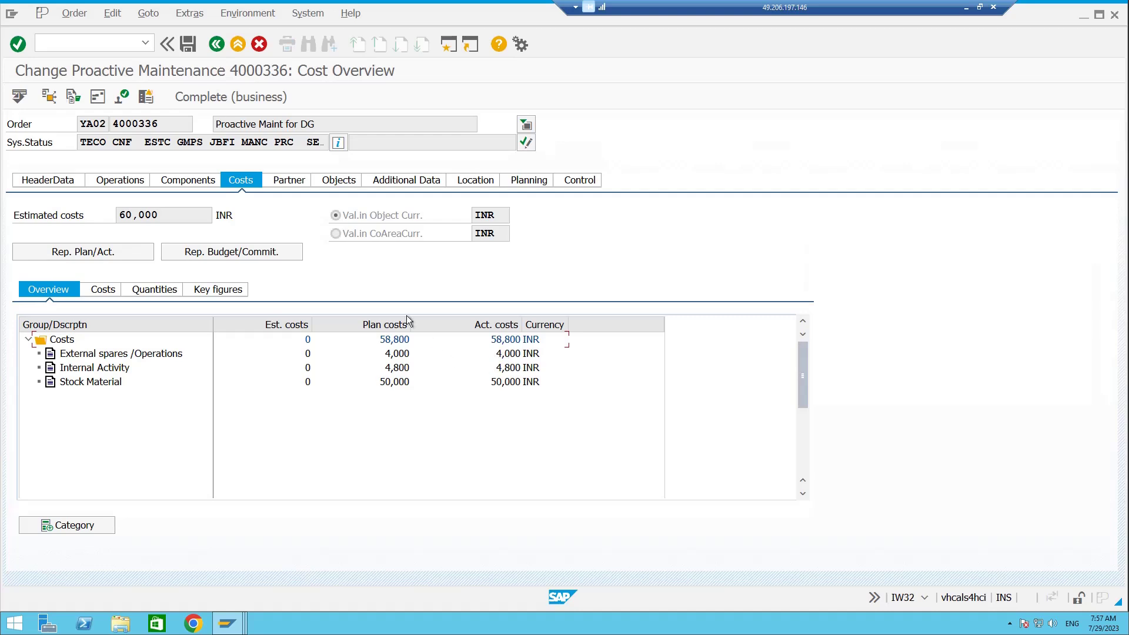
click(133, 42)
Step: Run KSB1 for controlling area ALMT, July 2023, with no cost centre restriction
text(/NKSB1)
key(Return)
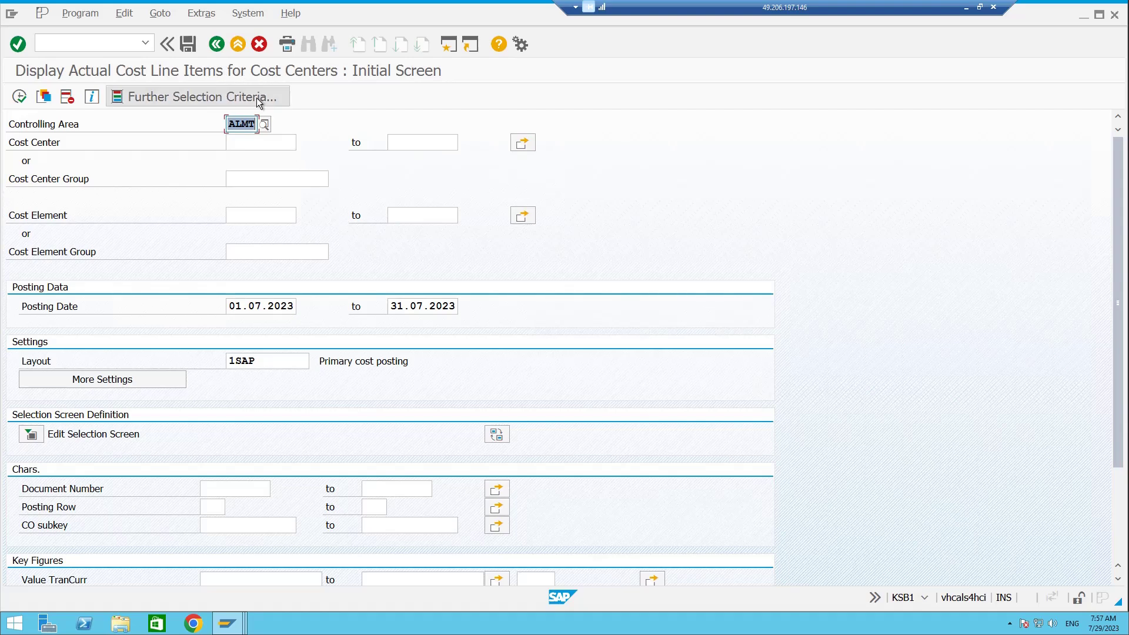
click(263, 142)
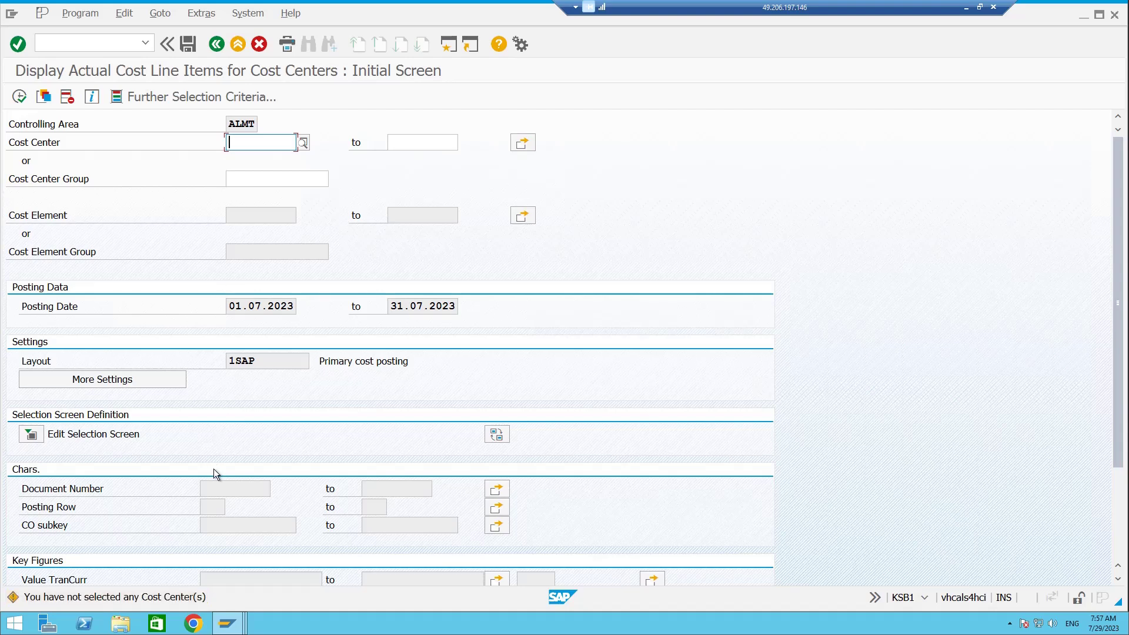
key(Return)
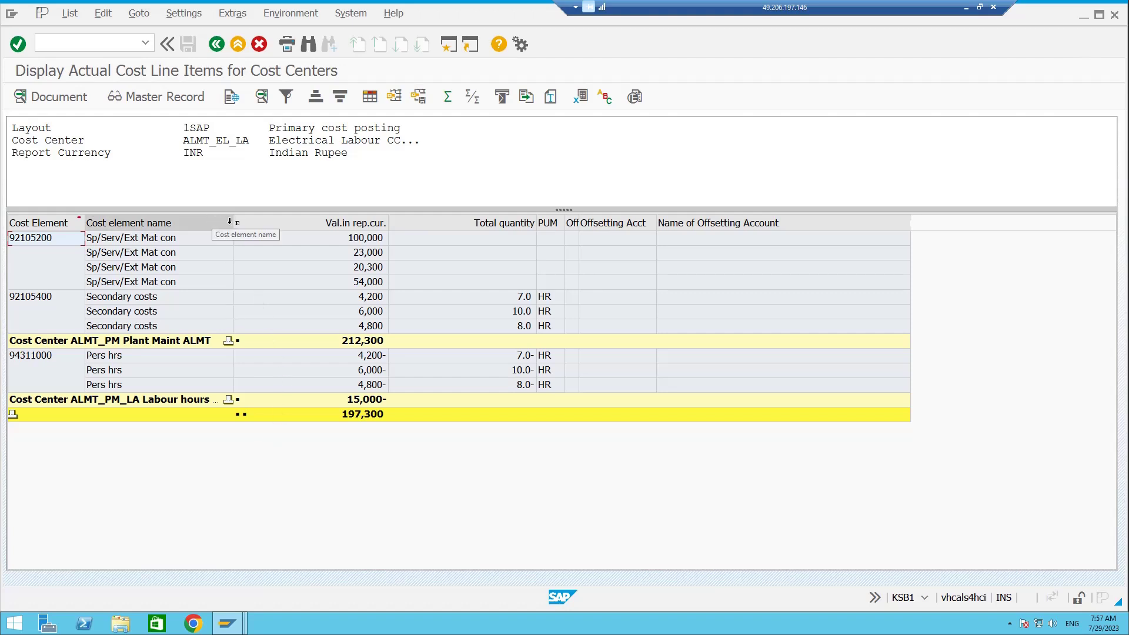
Step: Widen the cost element name column and inspect the ALMT_PM and ALMT_PM_LA subtotal rows
drag(230, 222, 289, 226)
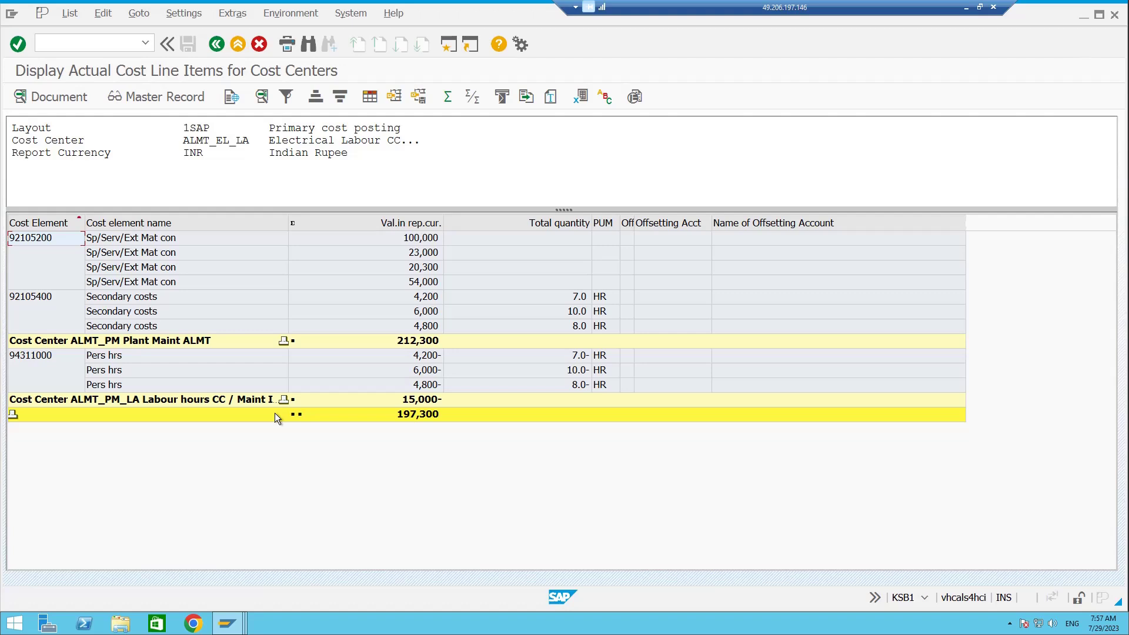
click(205, 345)
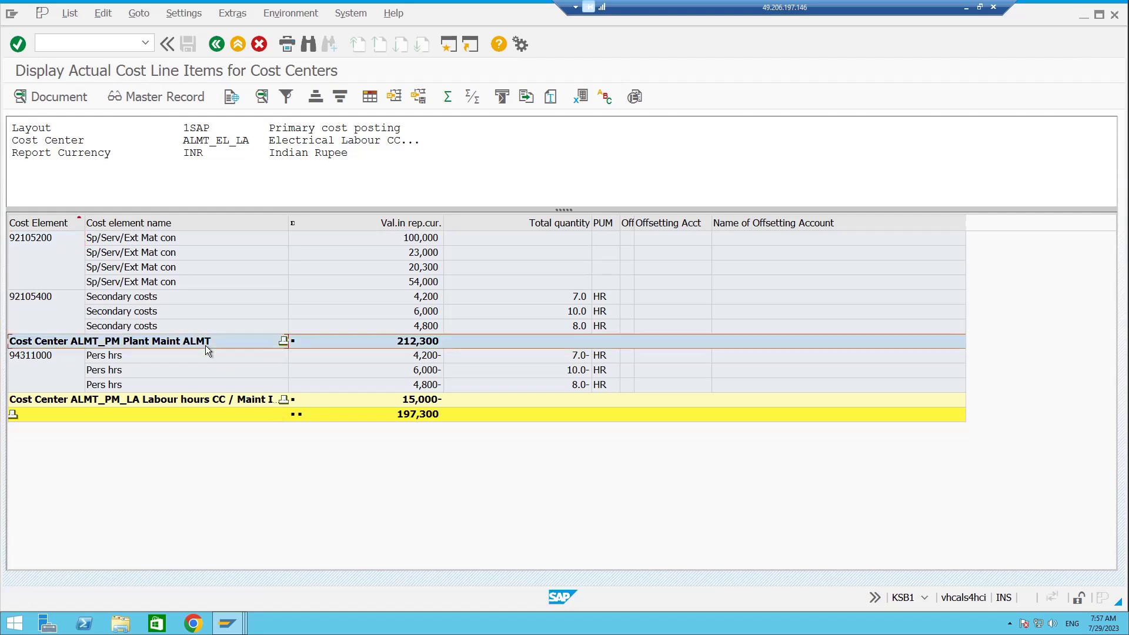
click(428, 344)
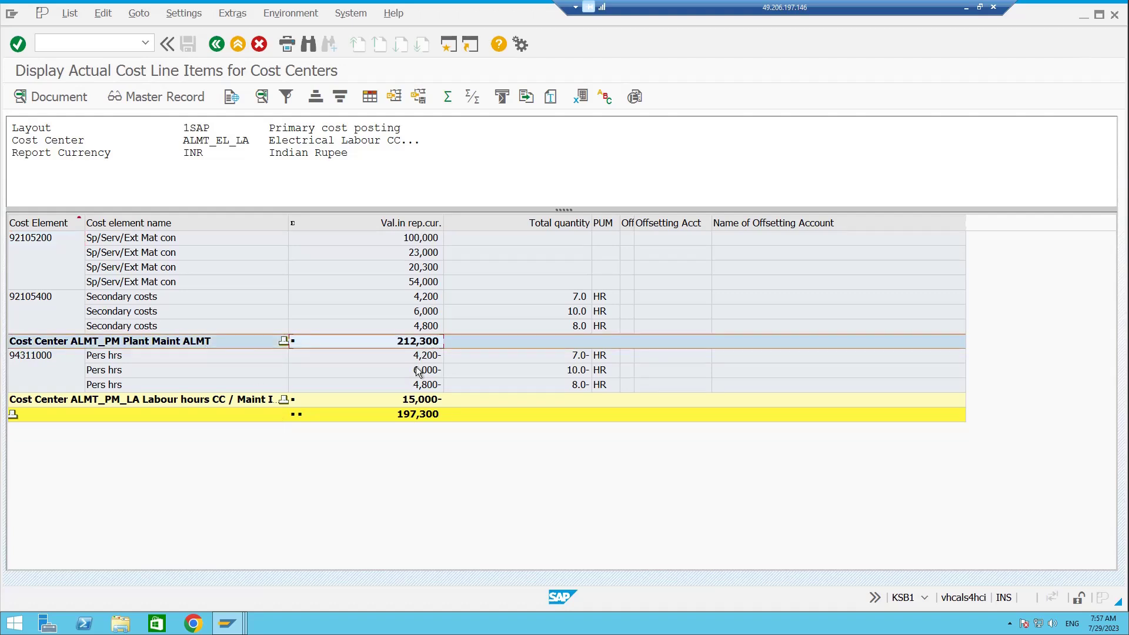
click(250, 402)
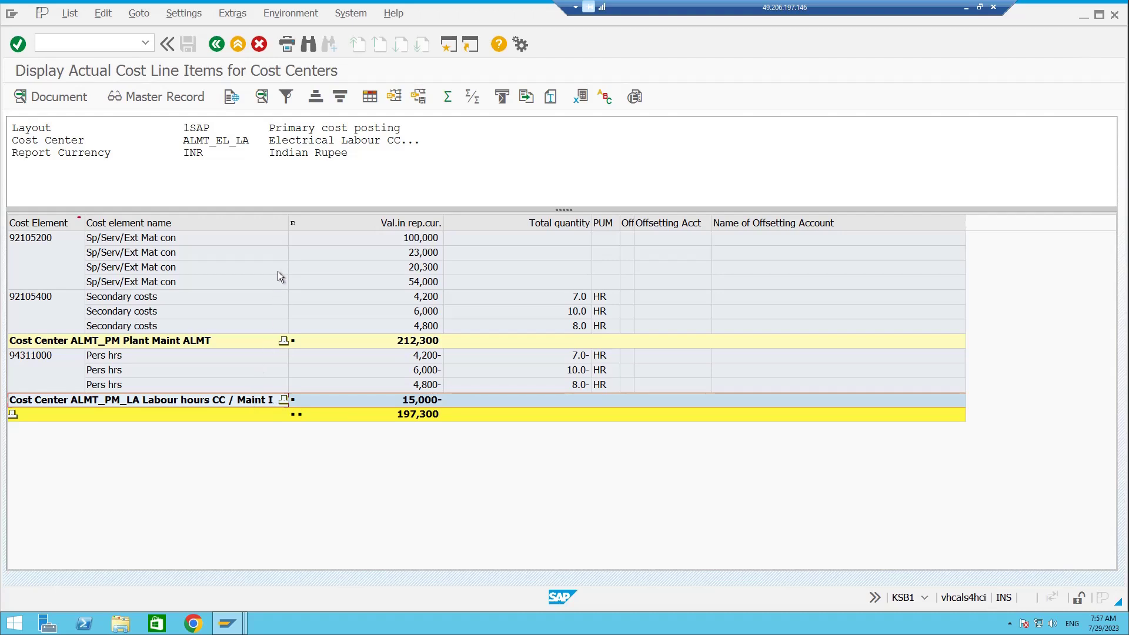
drag(288, 226, 311, 226)
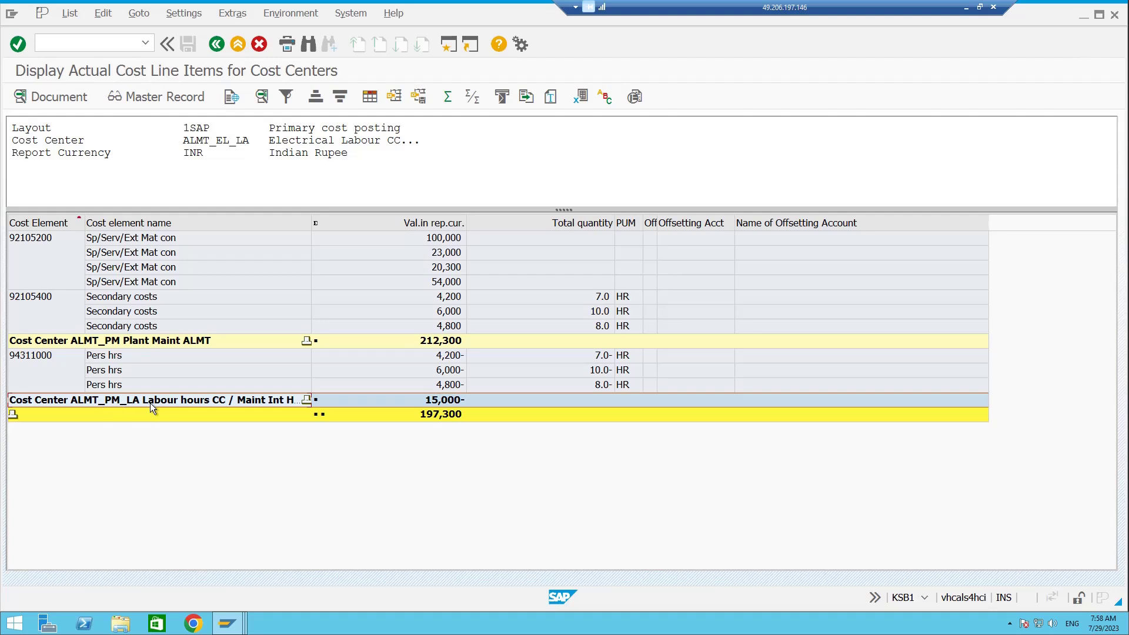
Step: Inspect the Pers hrs postings of 4,200- and 4,800-, then leave the line item list
click(185, 355)
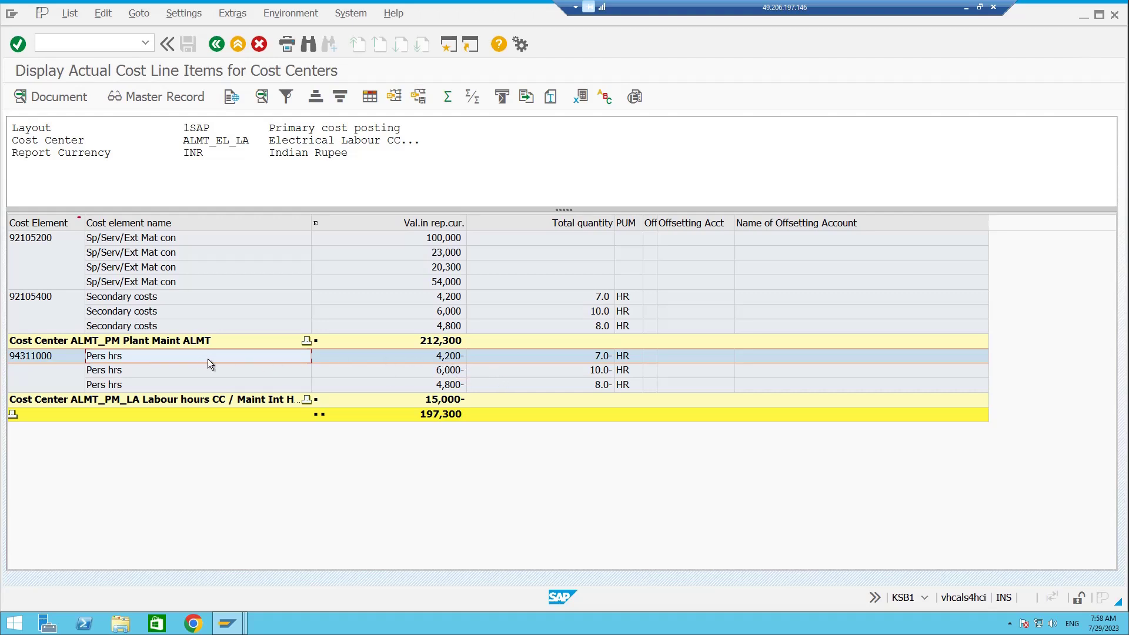
click(418, 355)
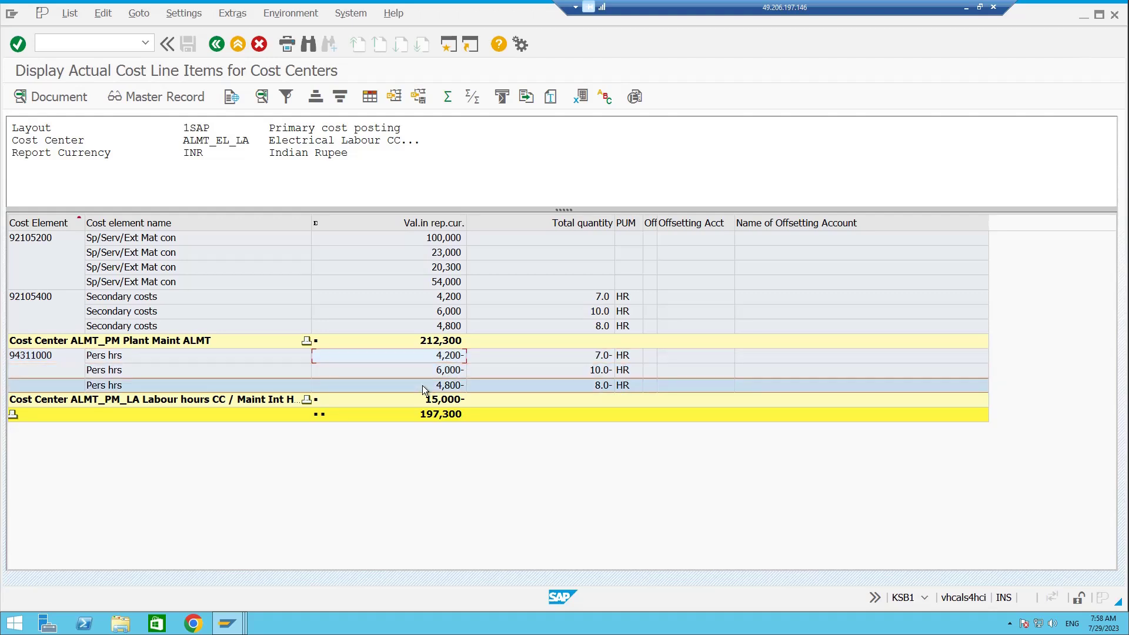
click(422, 385)
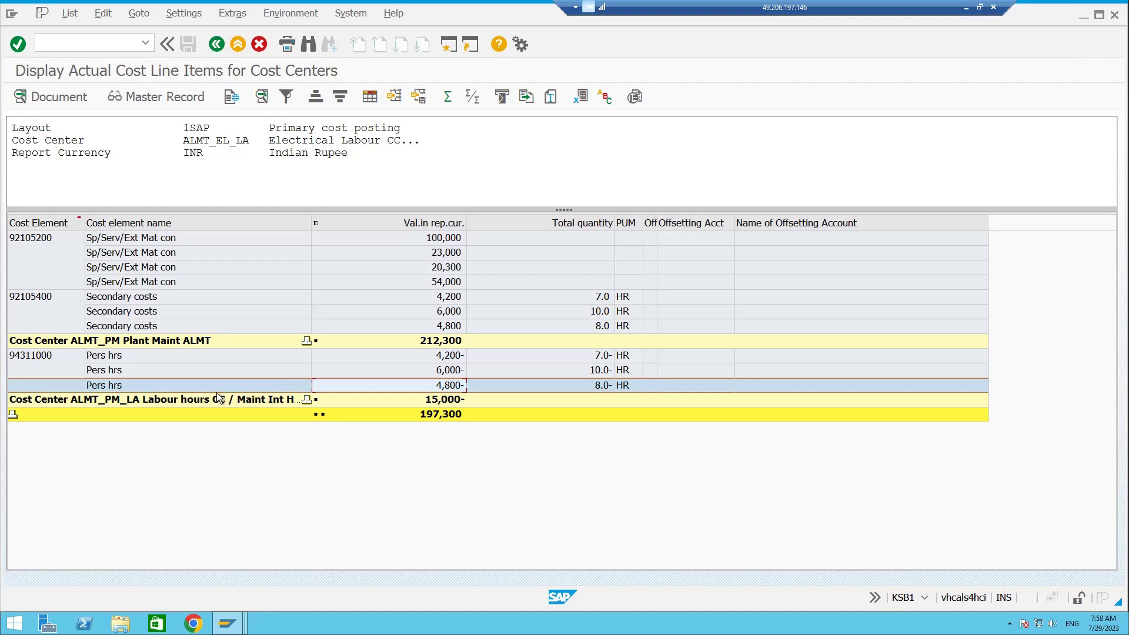
click(239, 399)
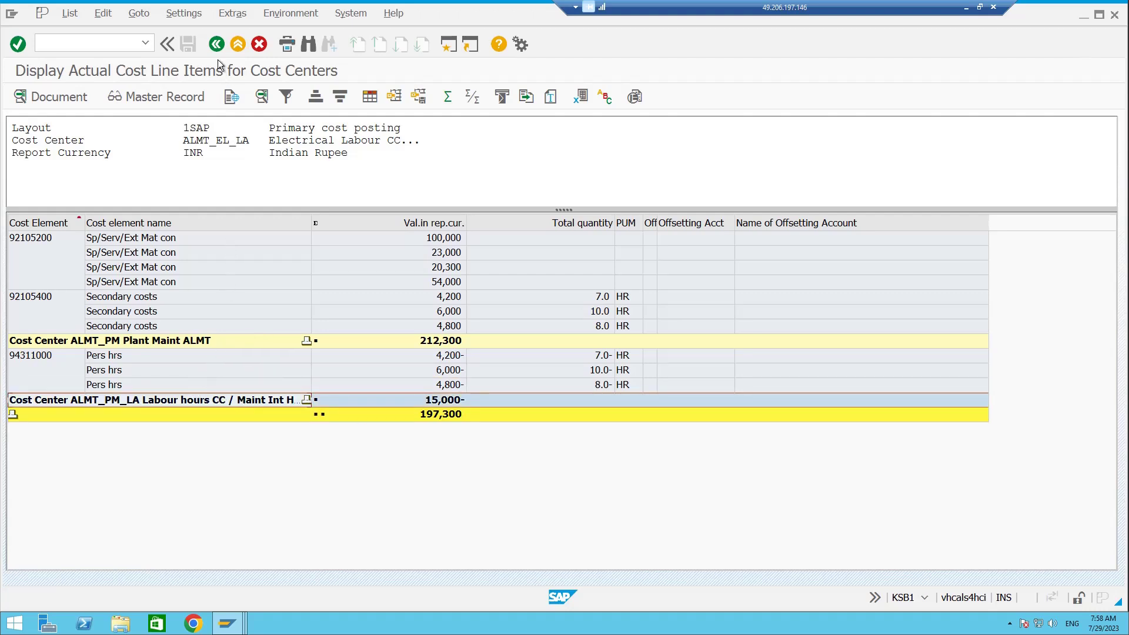
click(216, 44)
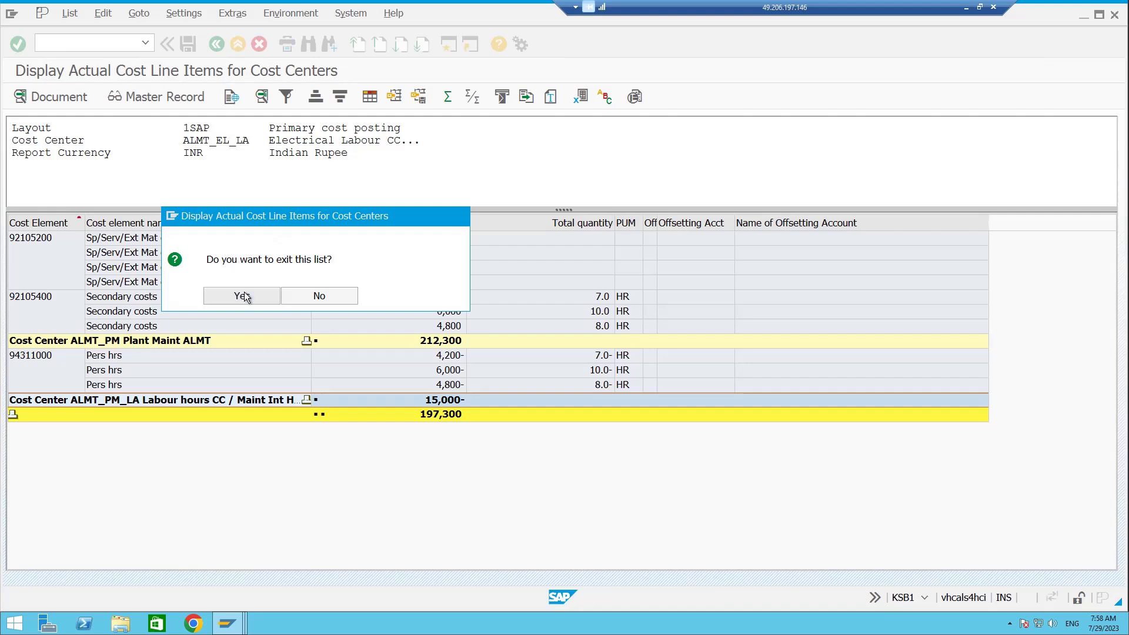
Step: Rerun the report for cost centre ALMT_PM_LA only and widen the Val.in rep.cur. column
click(243, 295)
click(250, 145)
click(251, 145)
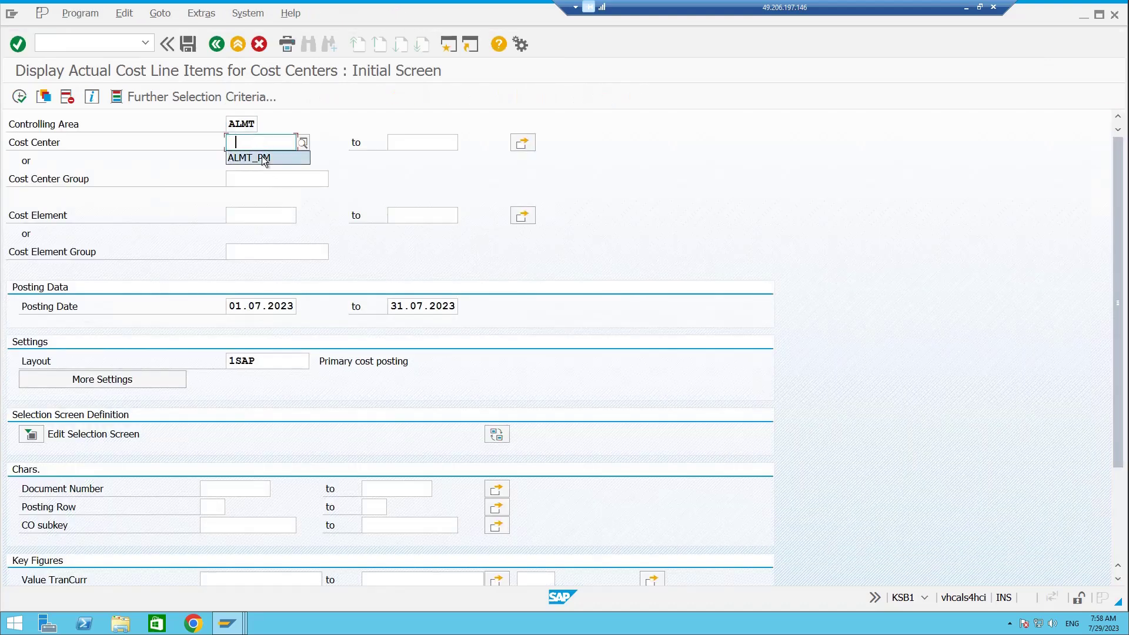
click(264, 157)
text(_LA)
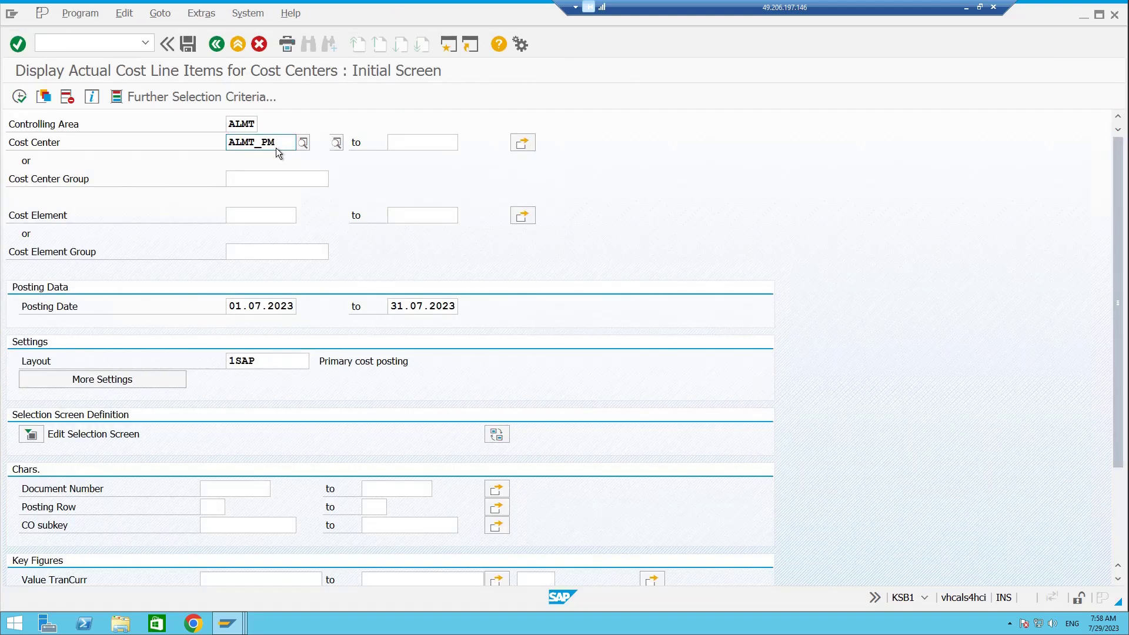
click(287, 174)
click(19, 97)
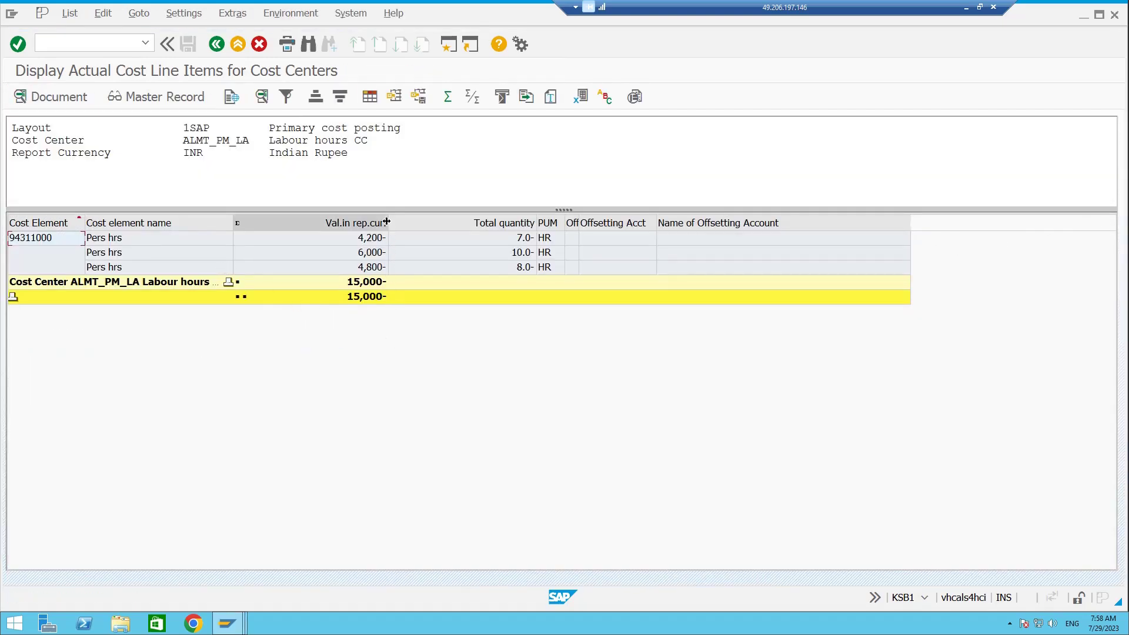
drag(387, 223, 453, 223)
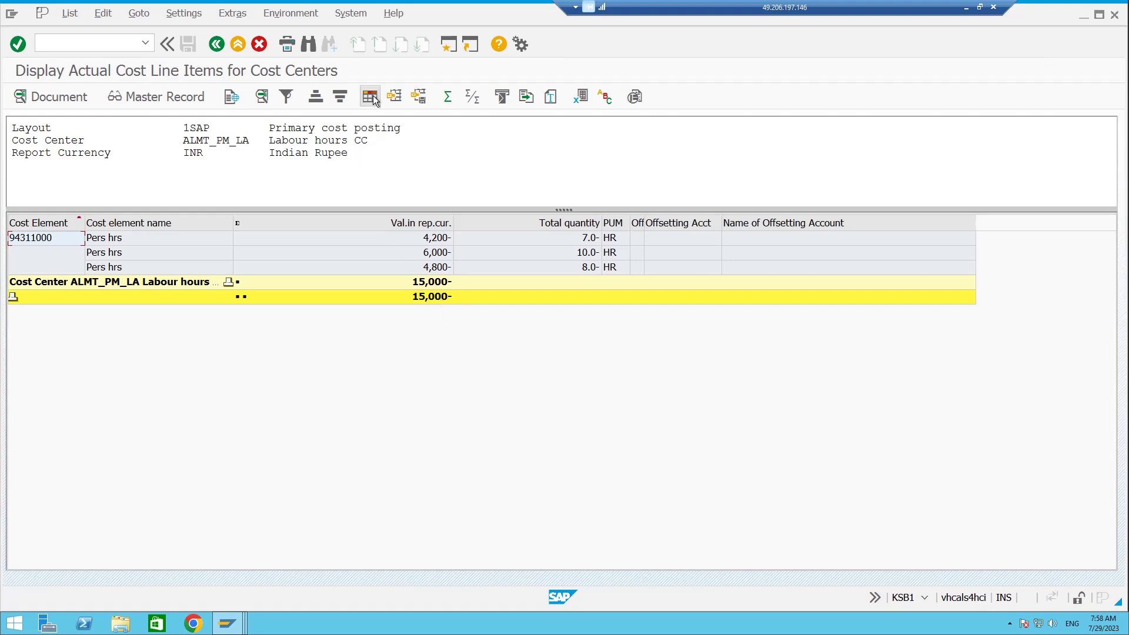
Step: View the report layout list and close it, keeping layout 1SAP
click(393, 96)
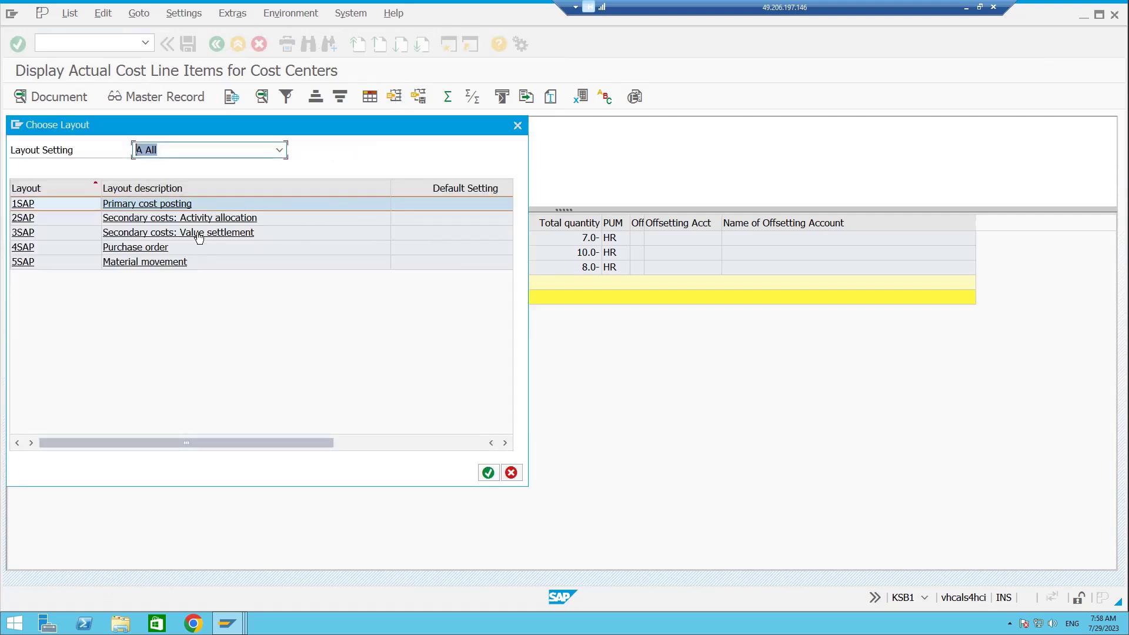
drag(313, 126, 361, 144)
drag(641, 194, 706, 189)
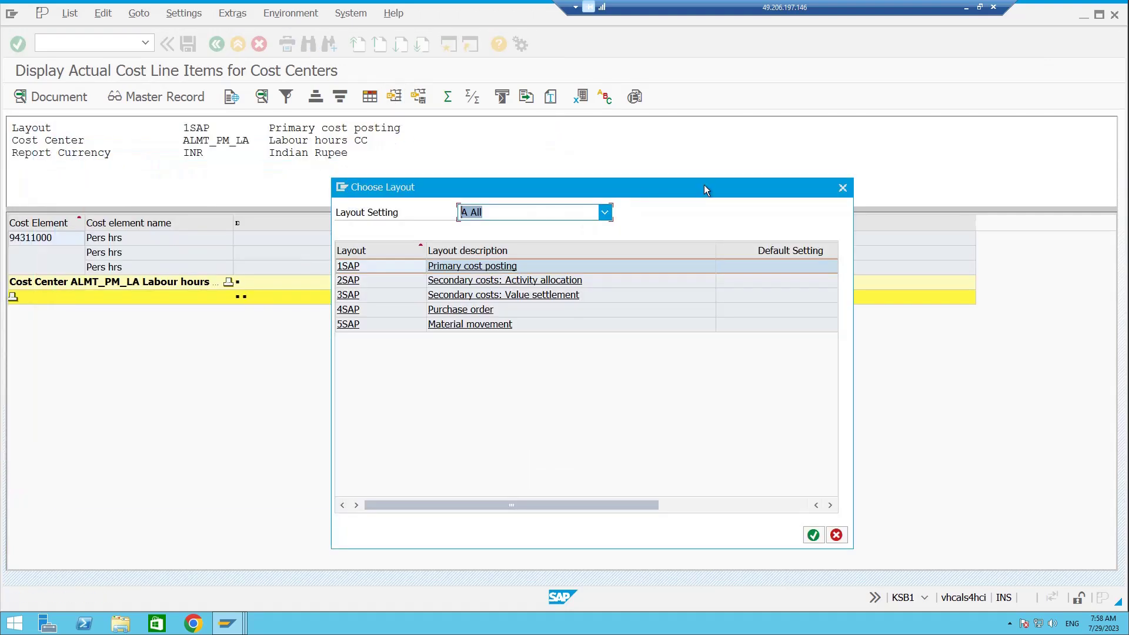
click(843, 188)
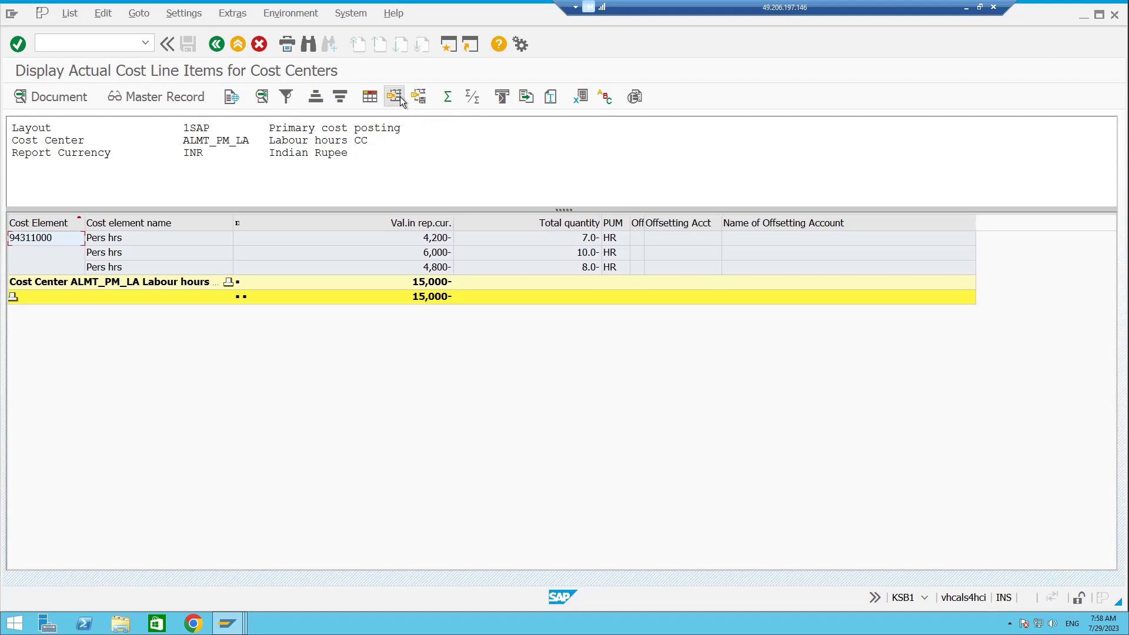
Step: Browse the Column Set in the Change Layout dialog and close it without changes
click(370, 97)
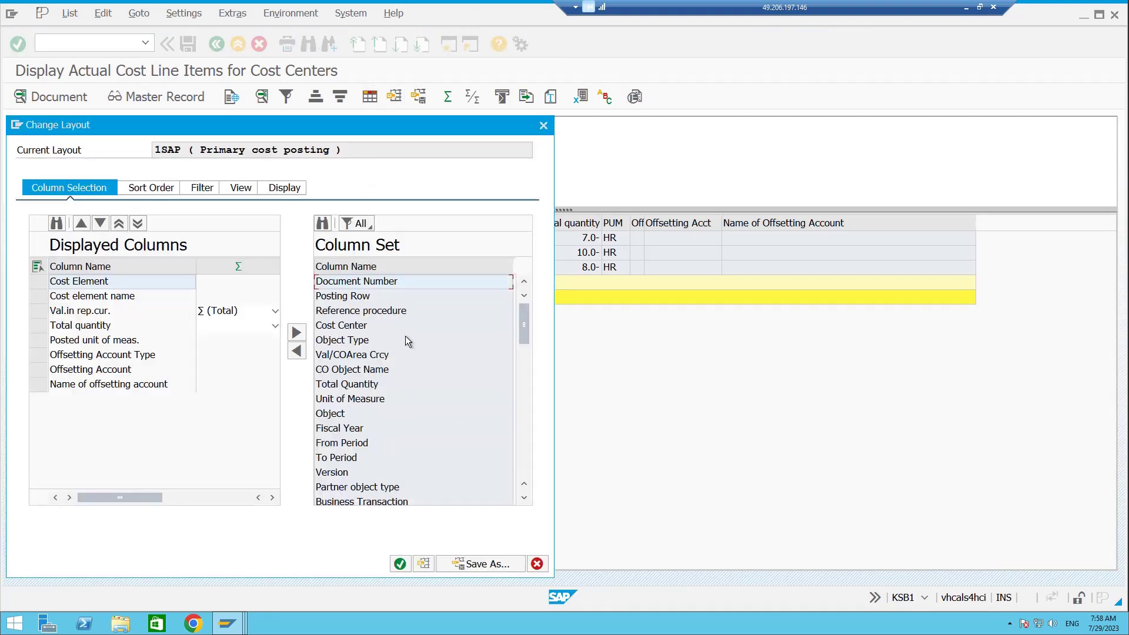
scroll(388, 418, down, 9)
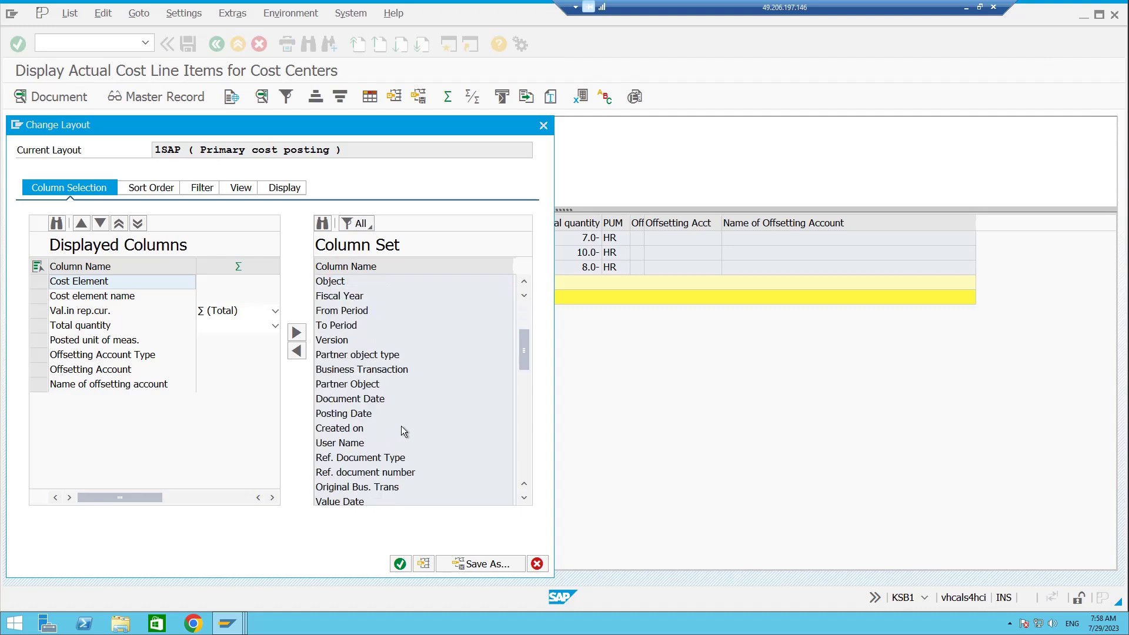
scroll(402, 430, down, 6)
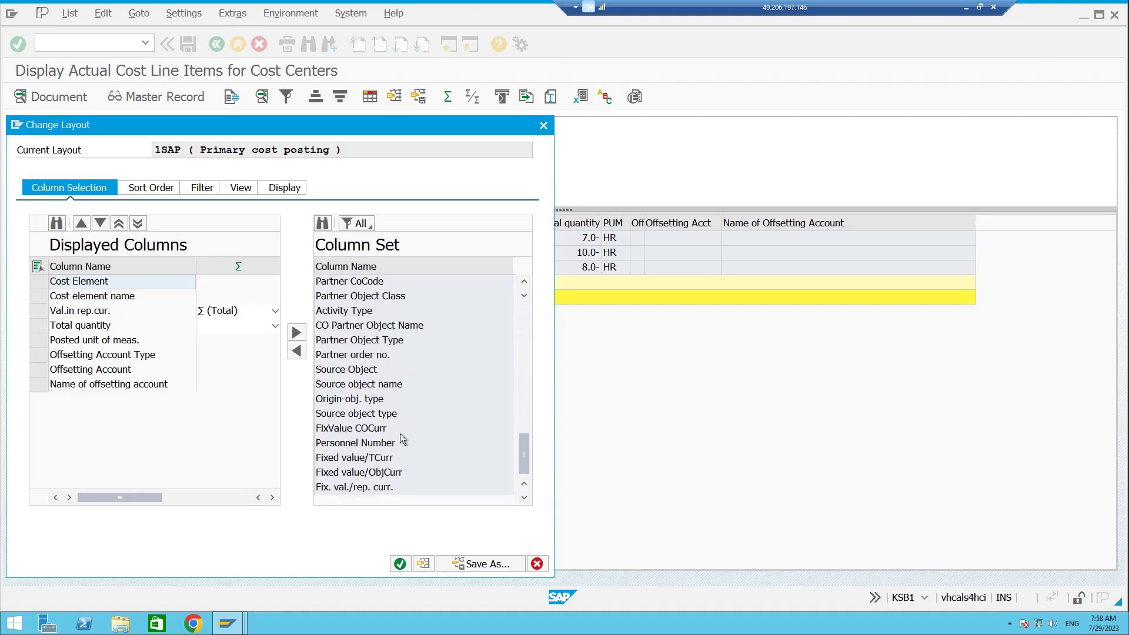
scroll(400, 433, up, 5)
scroll(391, 423, up, 7)
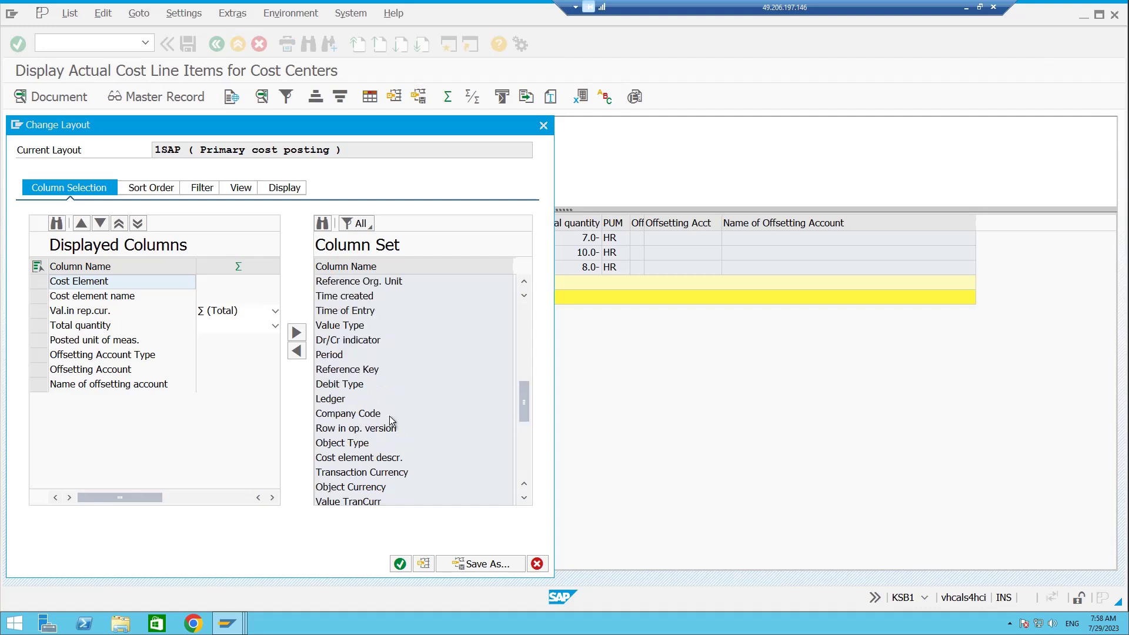
scroll(391, 417, up, 3)
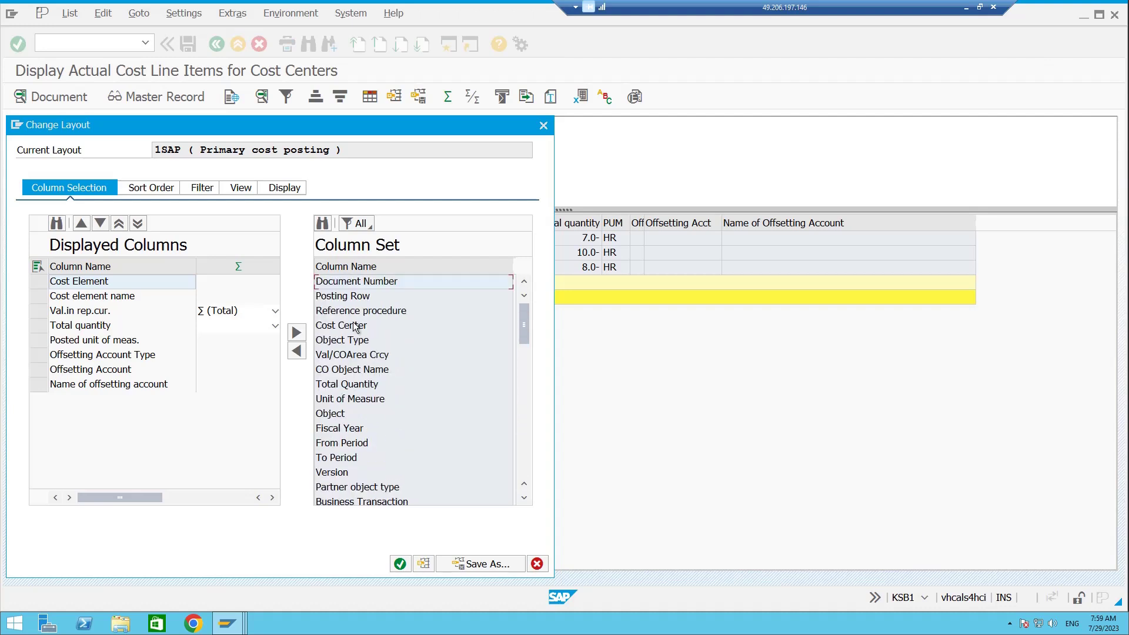
scroll(354, 328, down, 3)
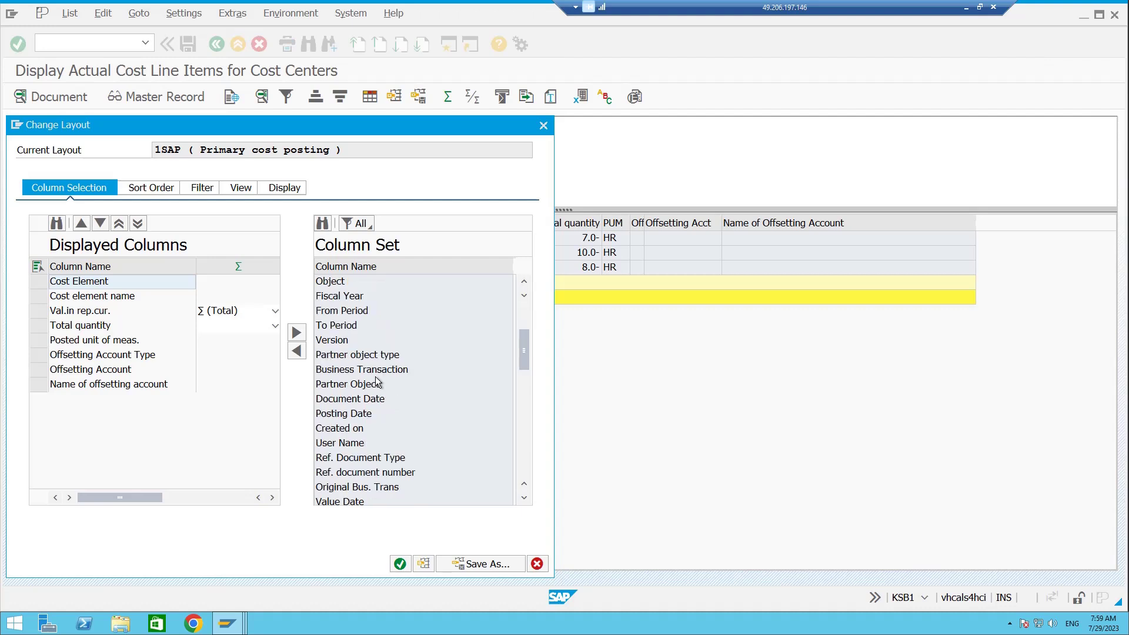
scroll(381, 409, down, 2)
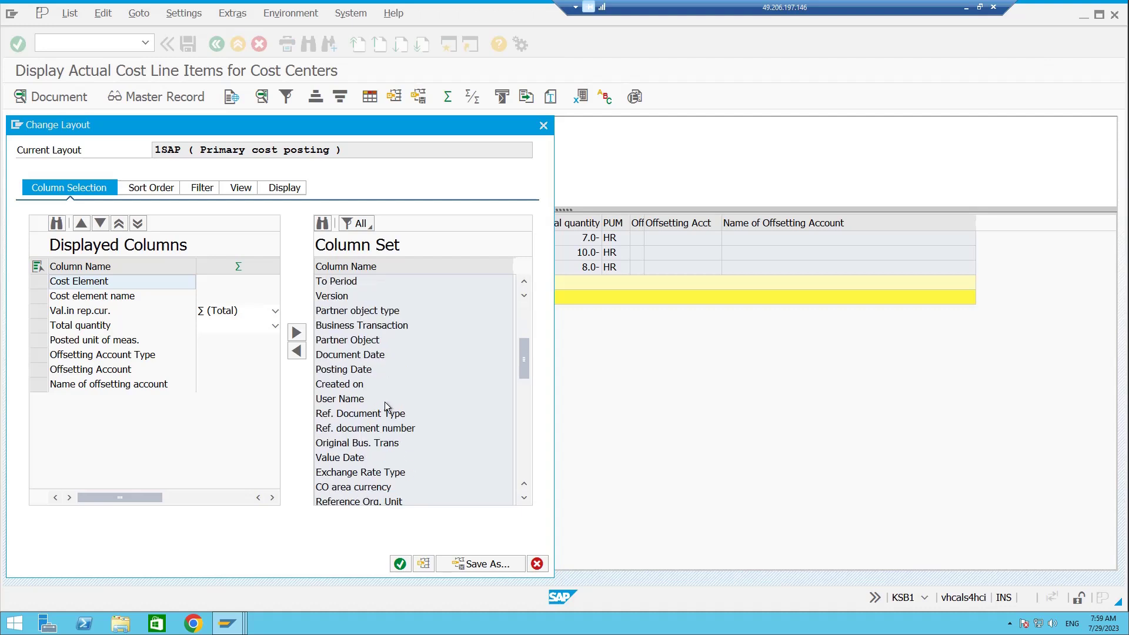
scroll(386, 405, down, 4)
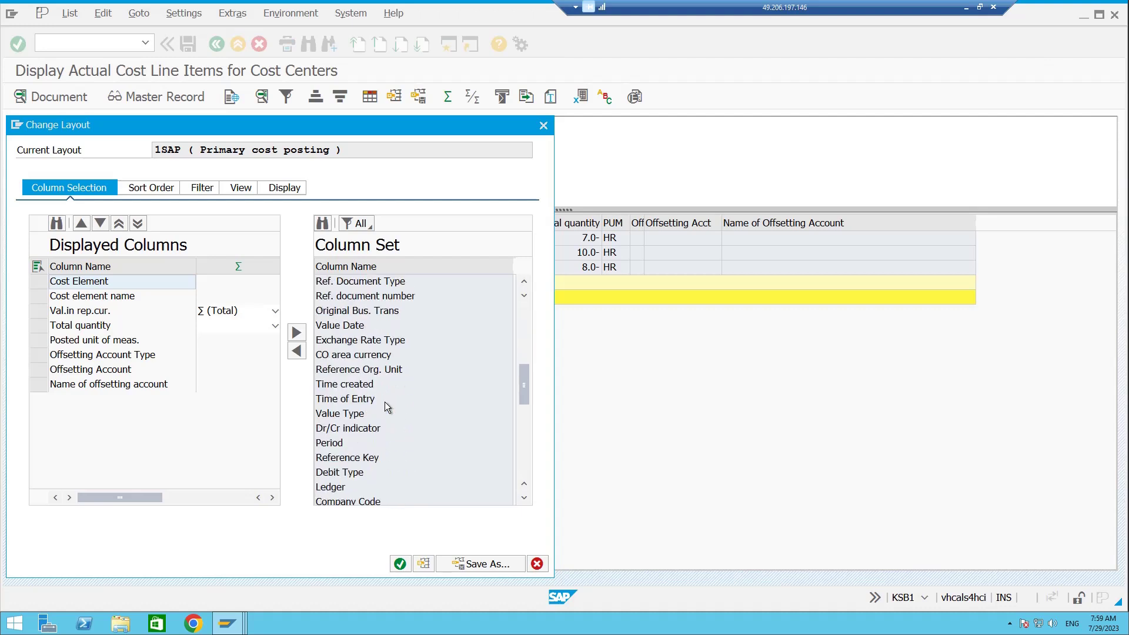
scroll(385, 401, down, 4)
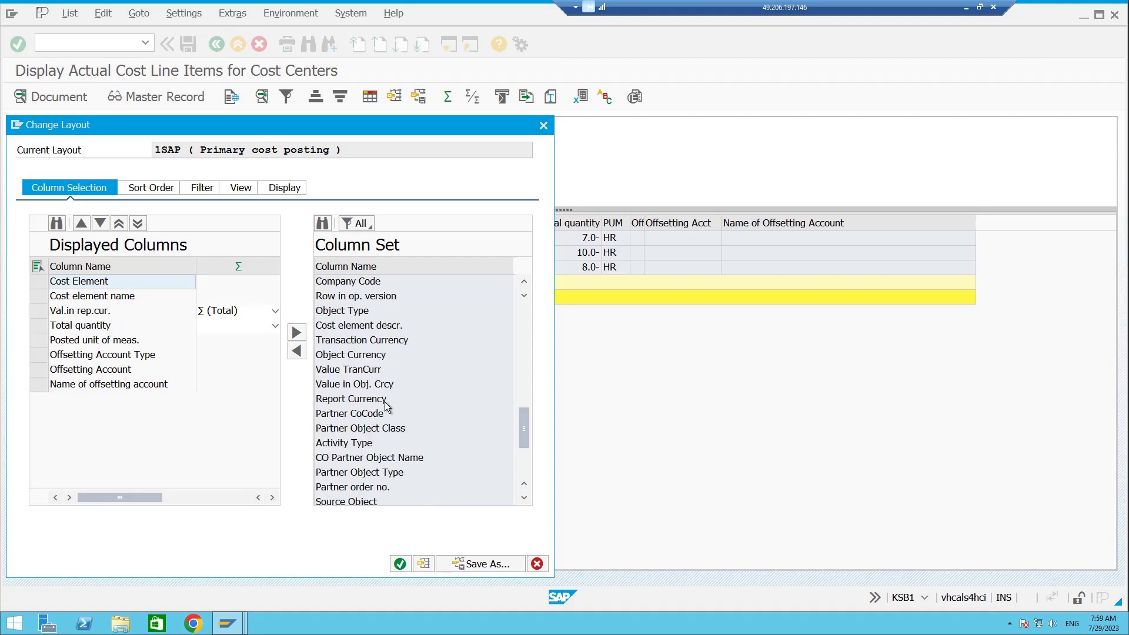
scroll(385, 401, down, 2)
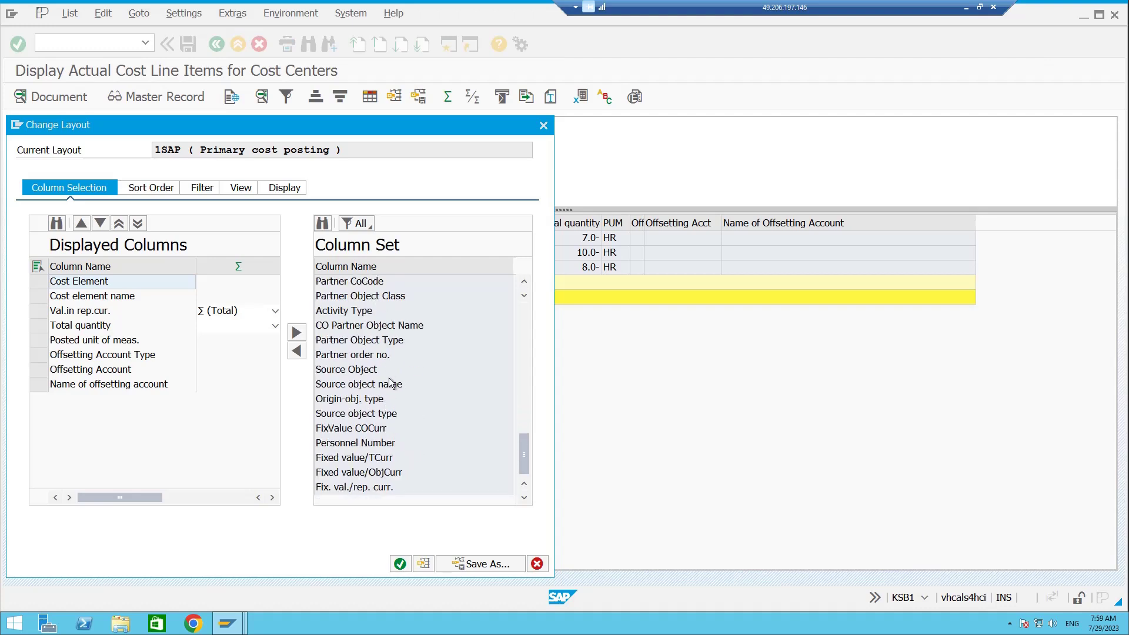
scroll(387, 343, up, 11)
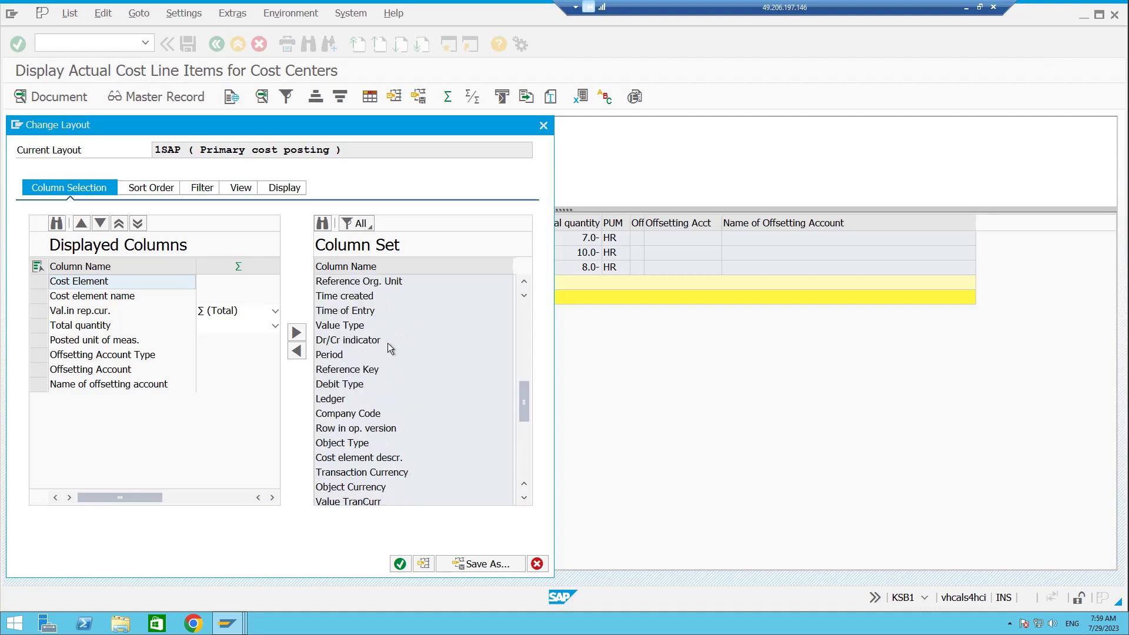
scroll(387, 344, up, 1)
click(544, 126)
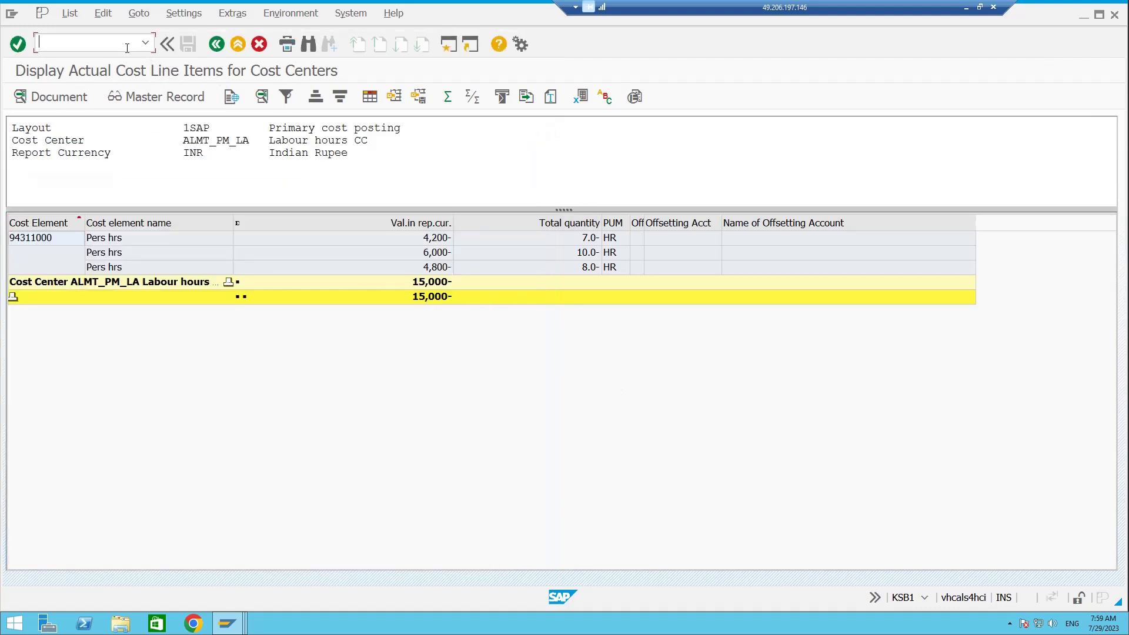
Step: Start a new session with /OKSB1 and return to the SAP Easy Access menu via /nsap
text(/O)
text(KSB1)
key(Return)
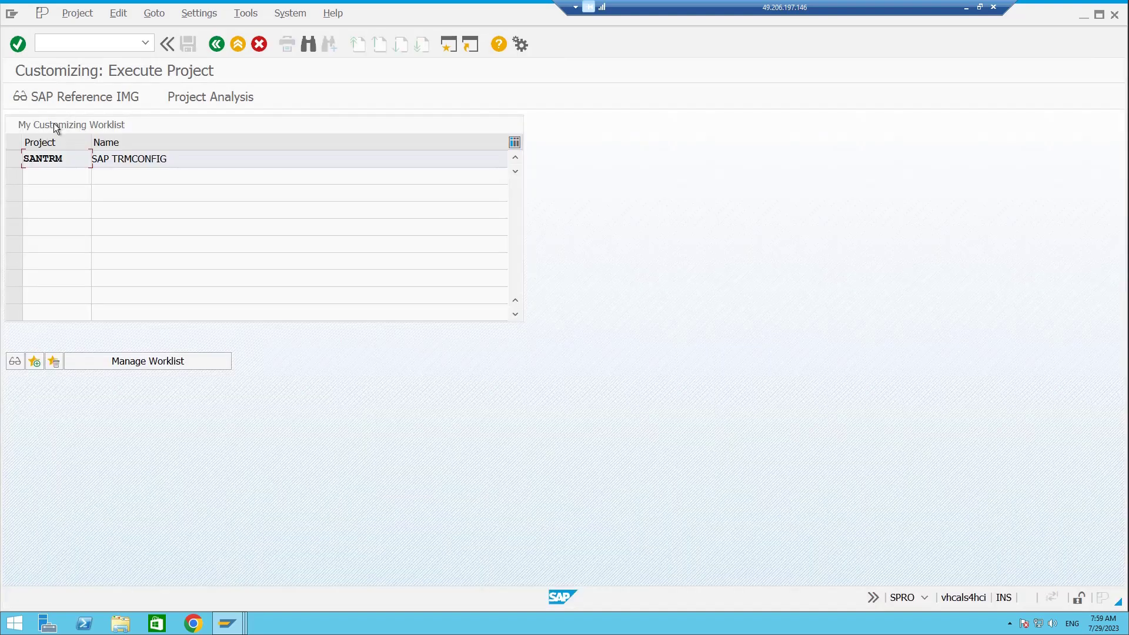
click(68, 98)
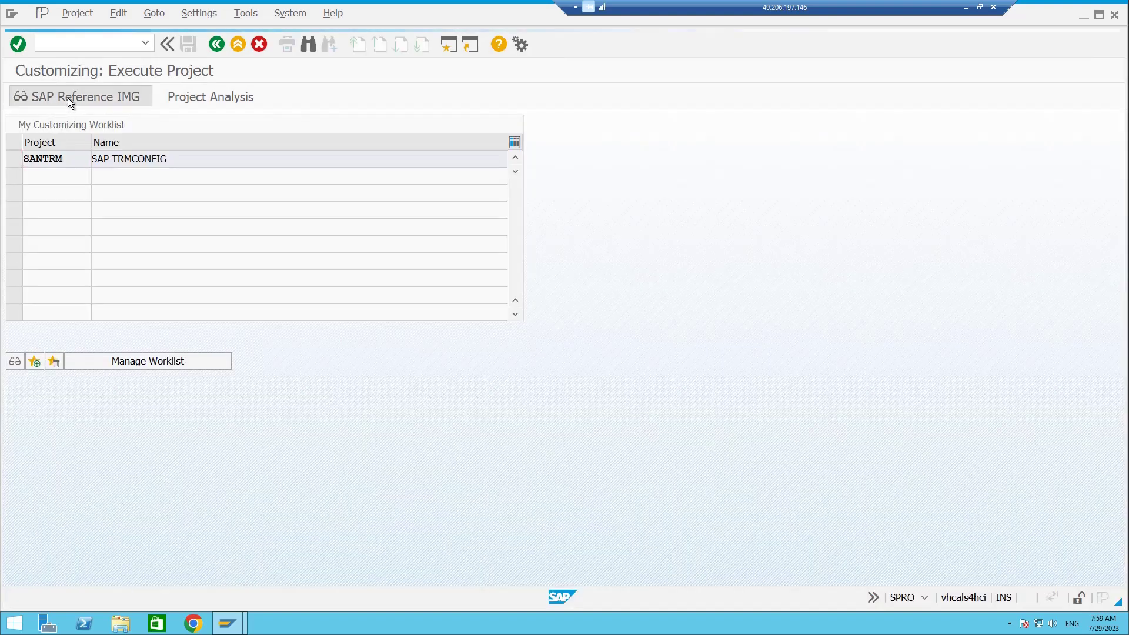
text(/nsap)
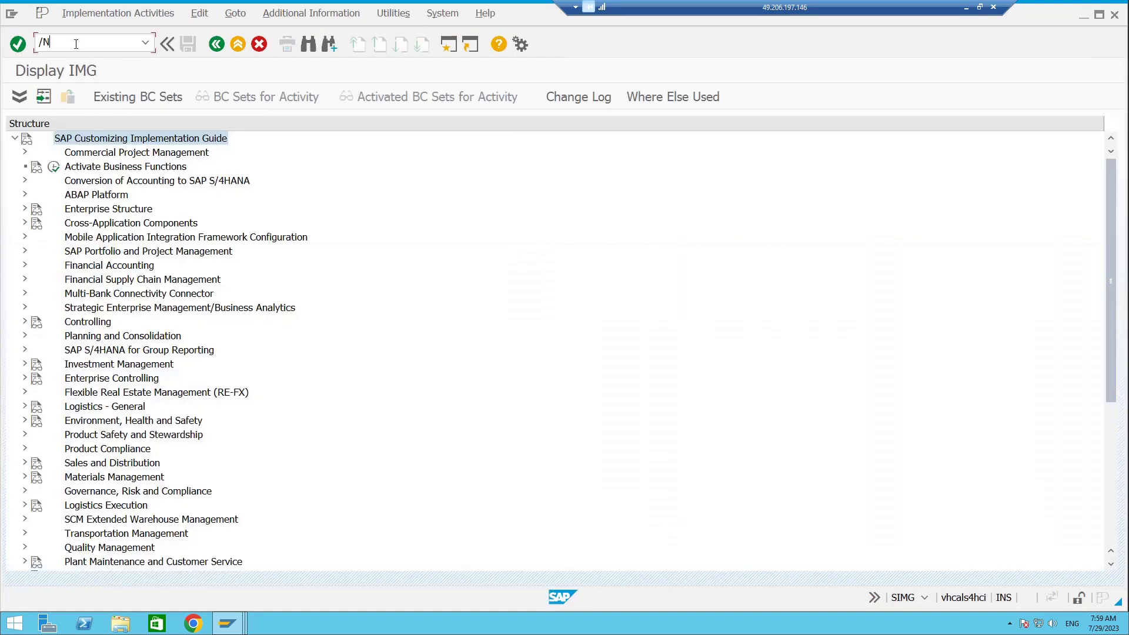
key(Return)
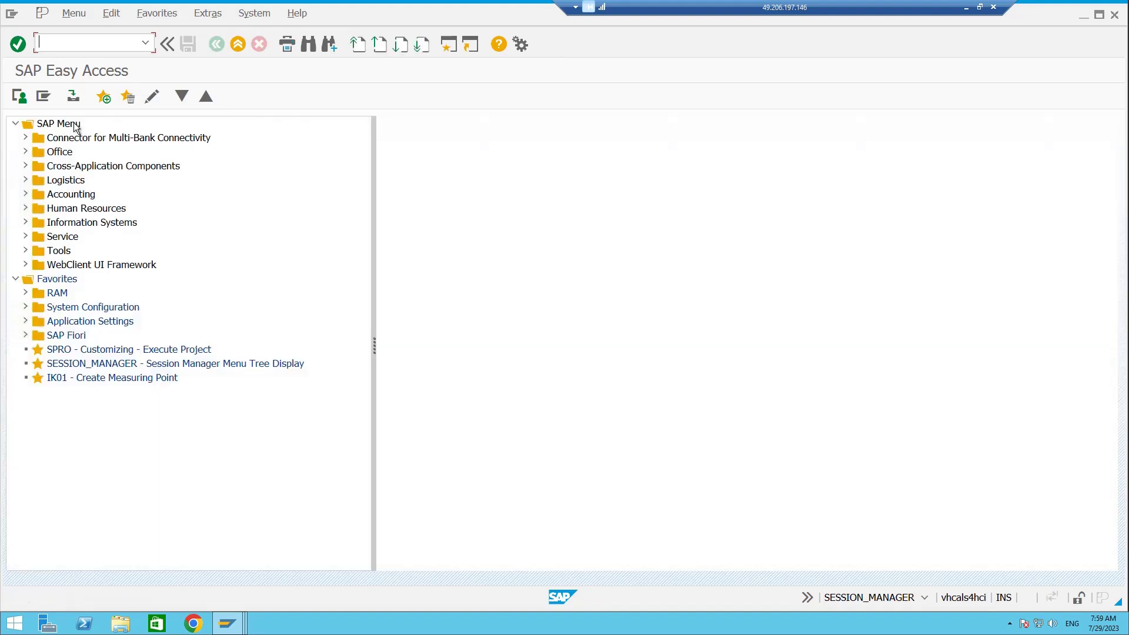
Step: Expand Accounting > Controlling > Cost Center Accounting > Information System > Reports > Plan/Actual Comparisons
click(25, 194)
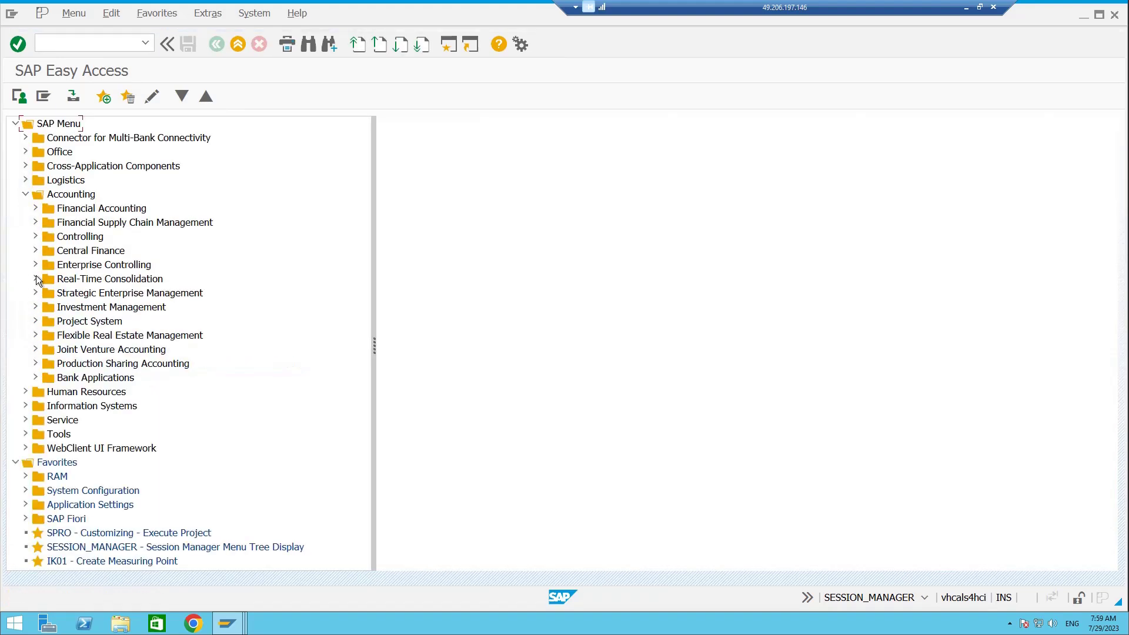
click(36, 238)
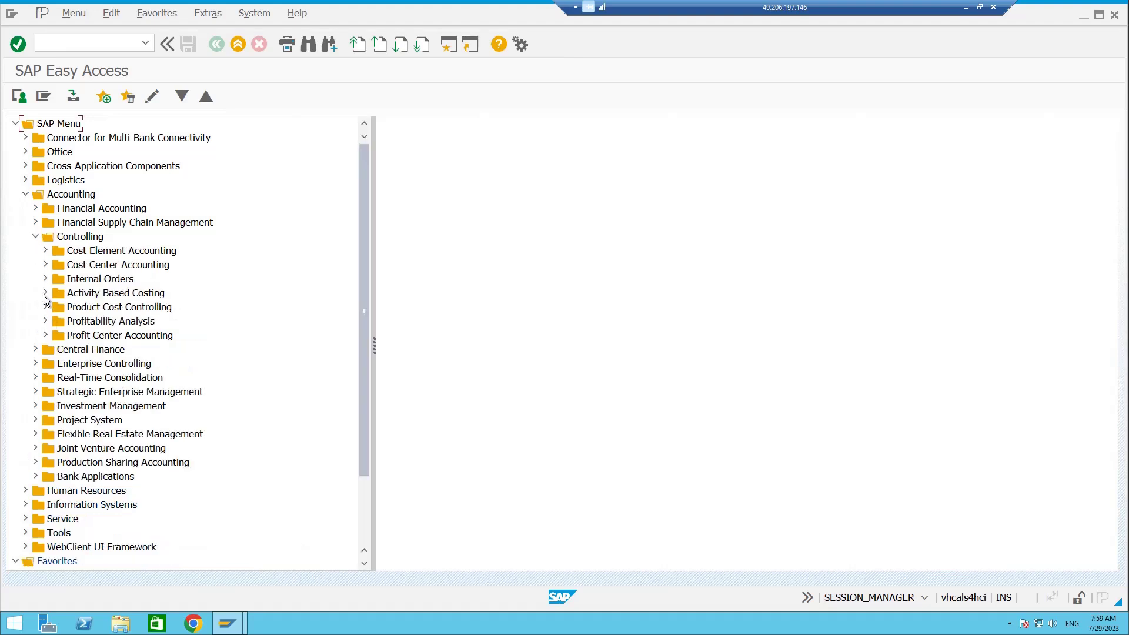
click(45, 264)
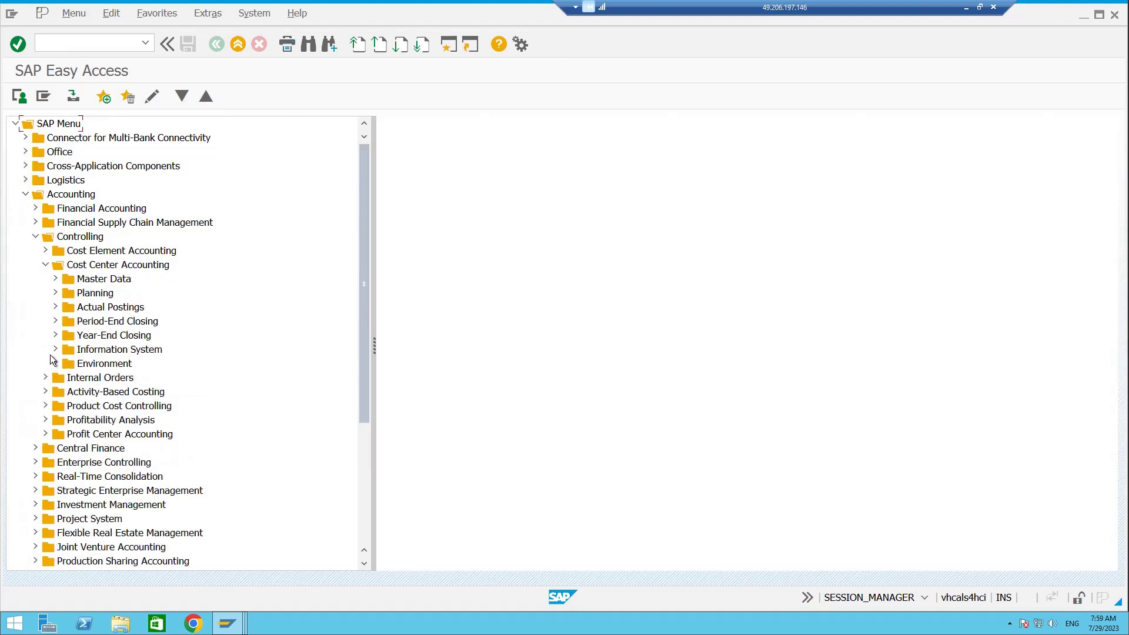
click(56, 349)
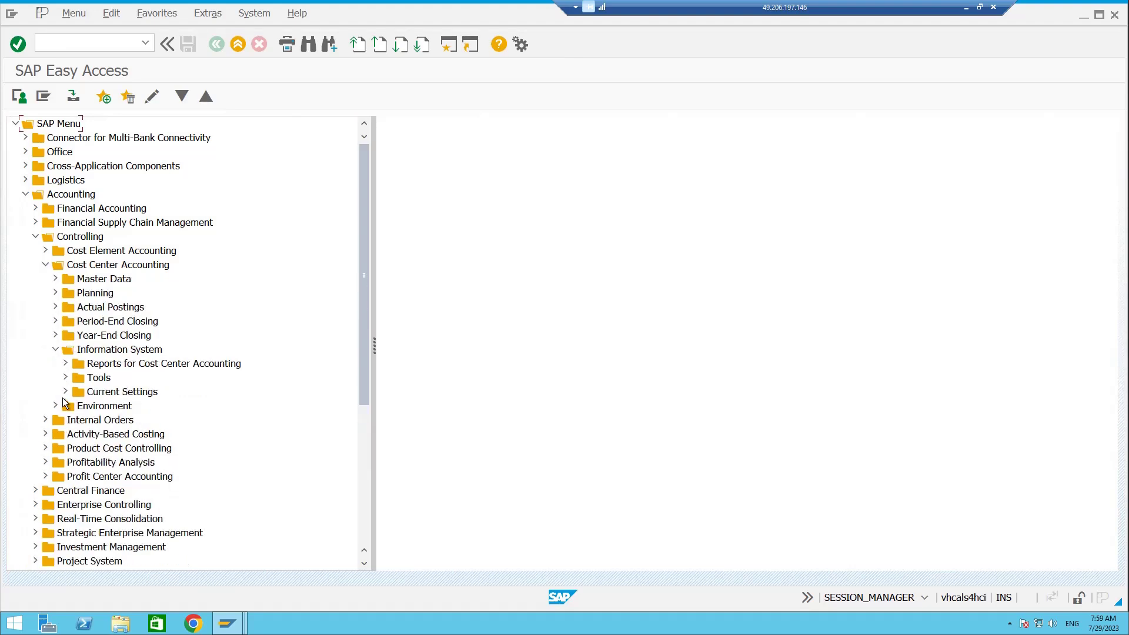
click(66, 364)
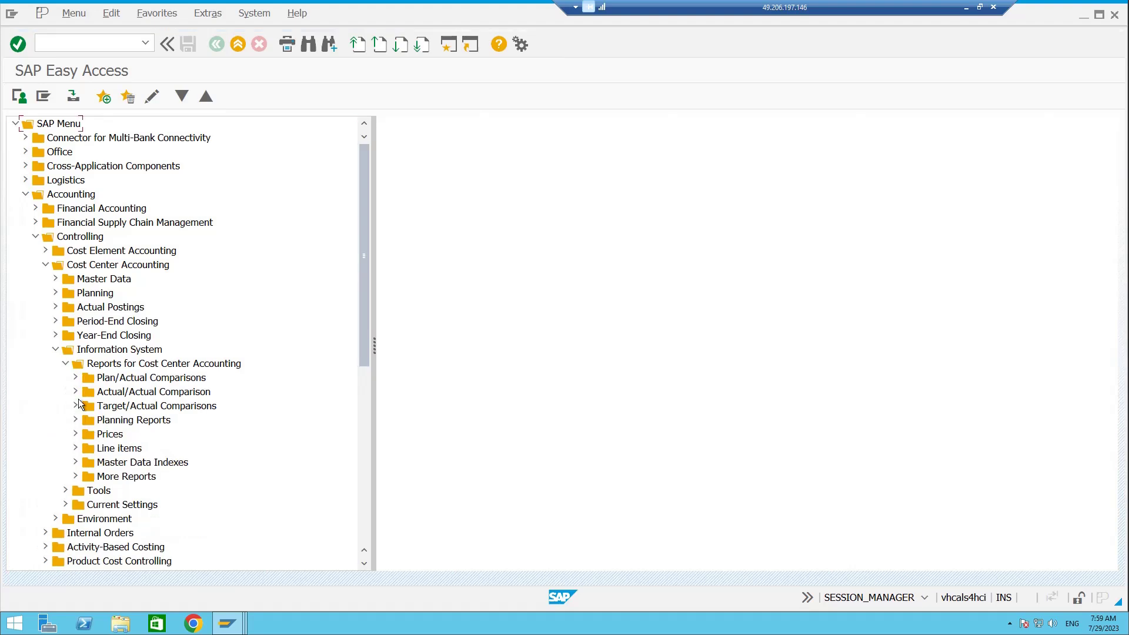
click(74, 377)
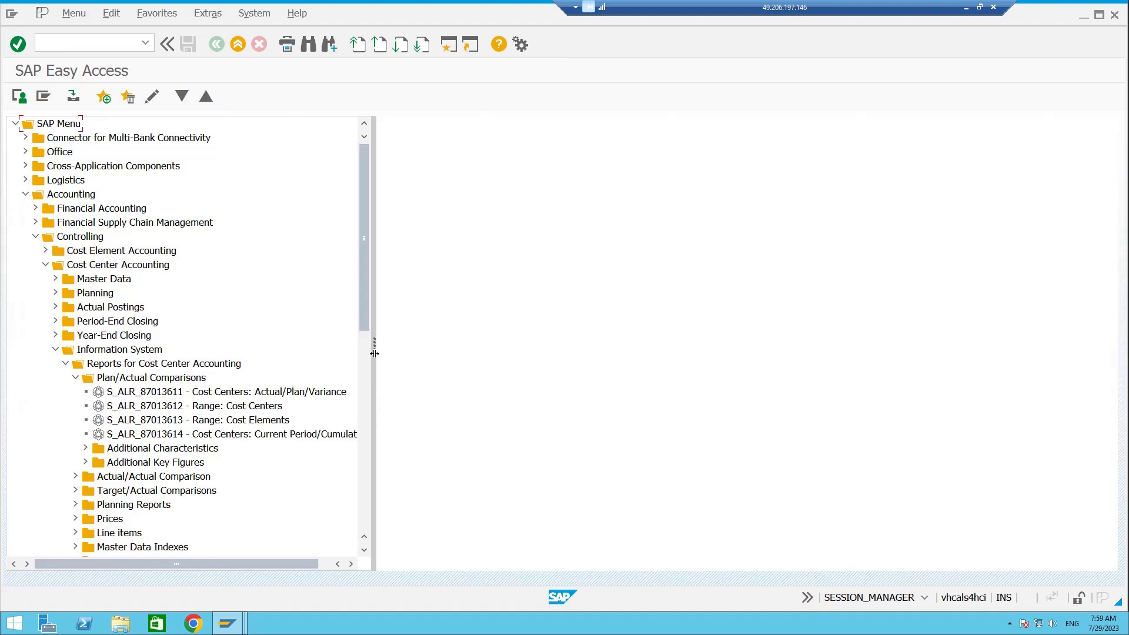
drag(374, 353, 508, 366)
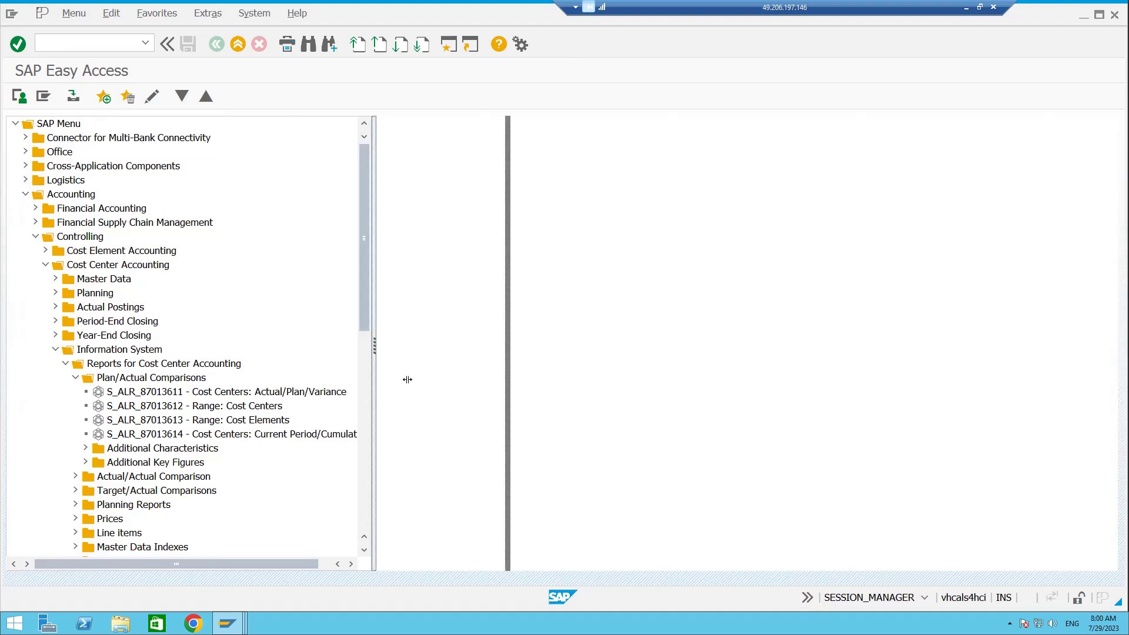
Step: Run report S_ALR_87013611 for controlling area ALMT, fiscal year 2023, periods 1–12, version 0
double_click(144, 393)
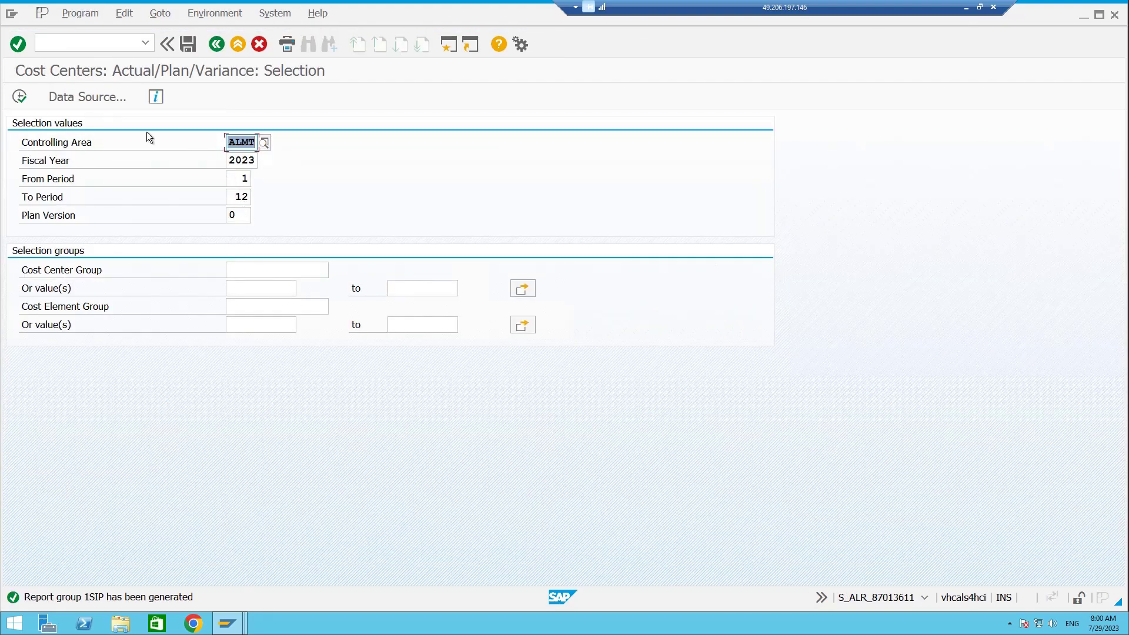
click(20, 97)
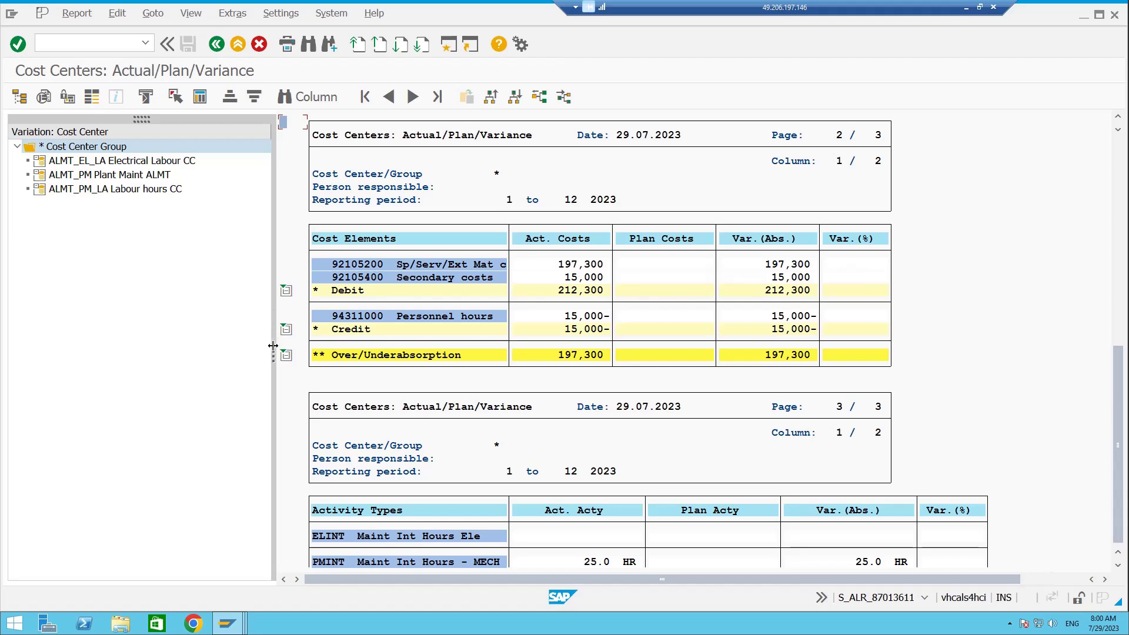
Step: Widen the cost centre tree and review the Electrical Labour CC personnel hours actual cost
drag(272, 352, 305, 351)
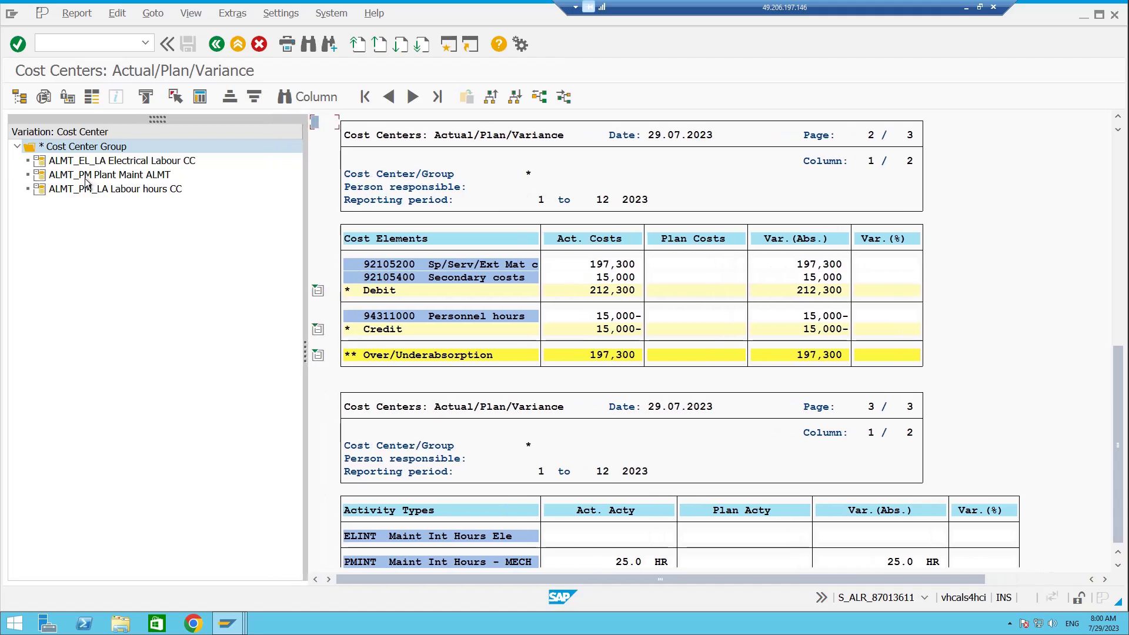
click(85, 176)
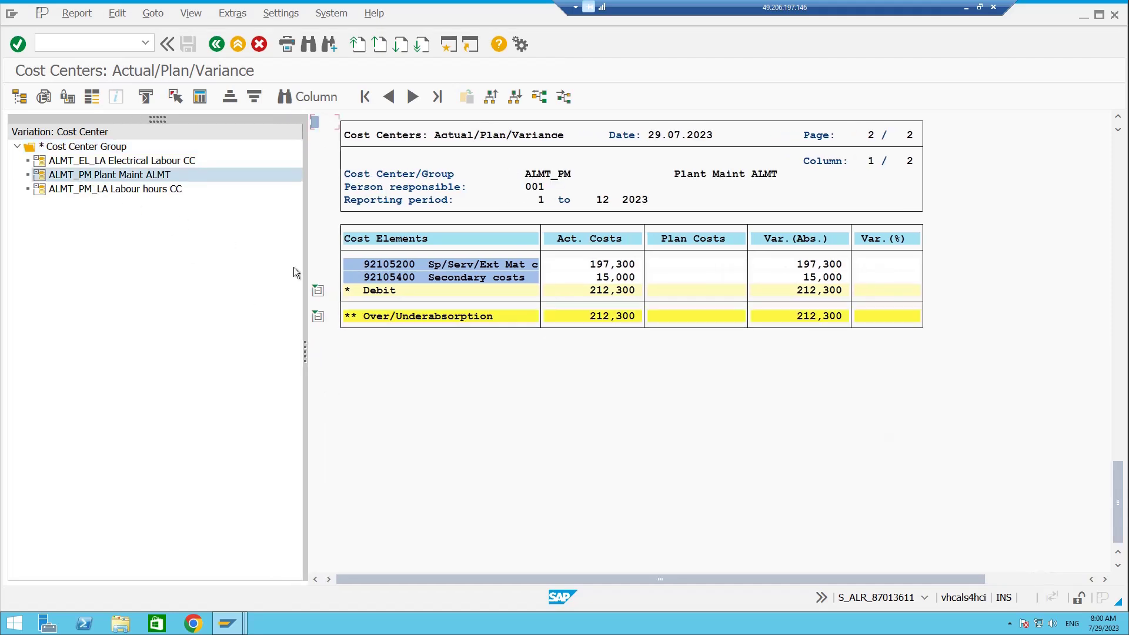
click(82, 189)
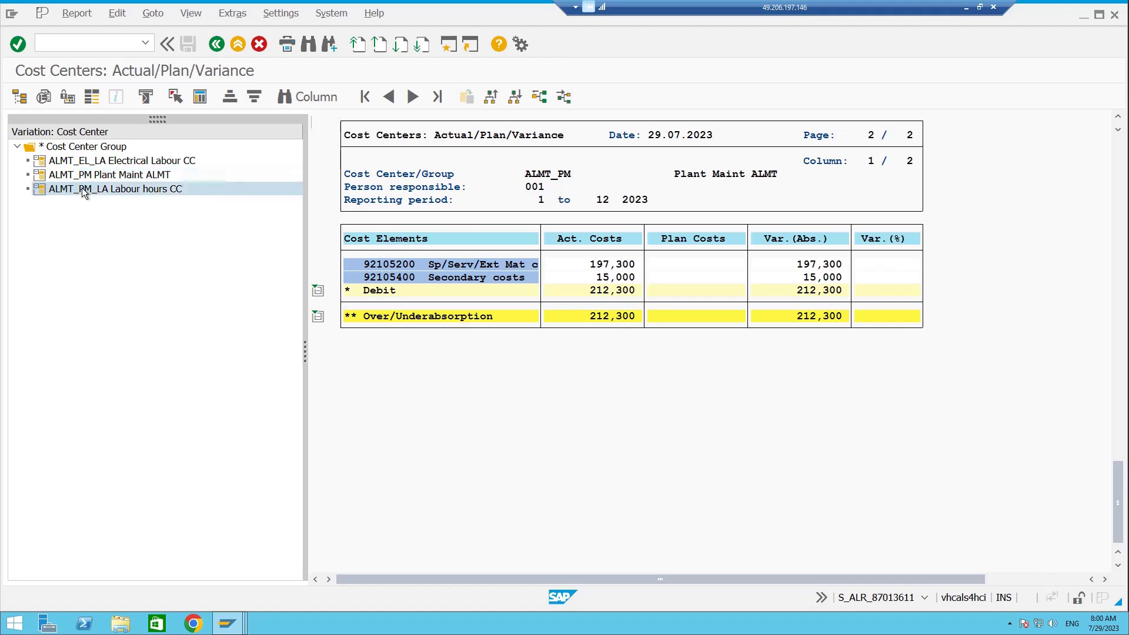
click(162, 161)
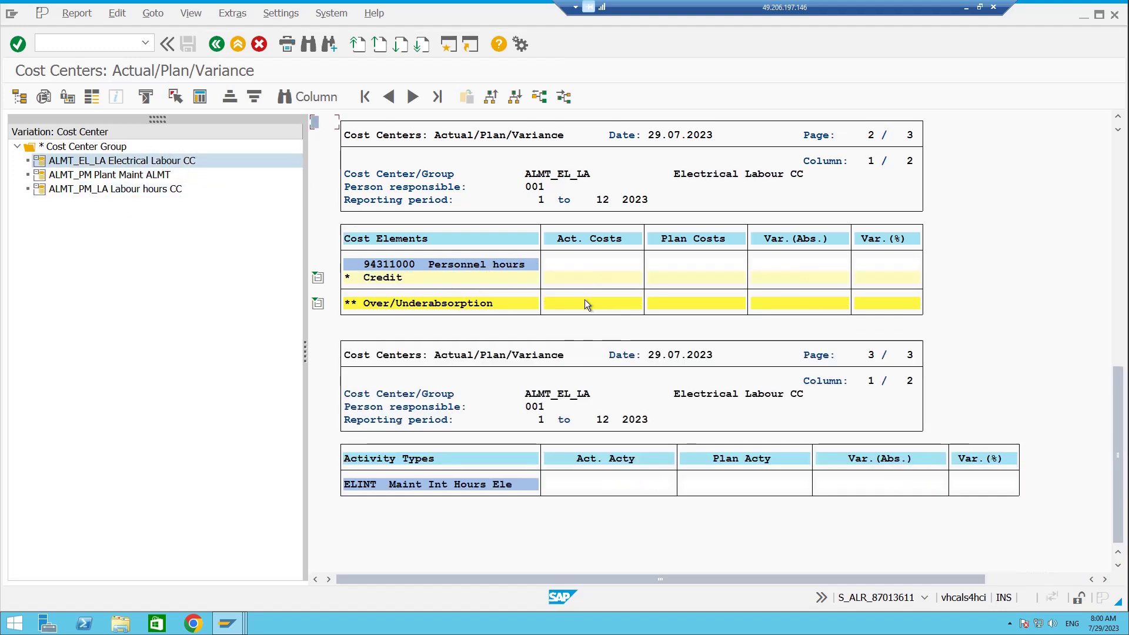
click(560, 262)
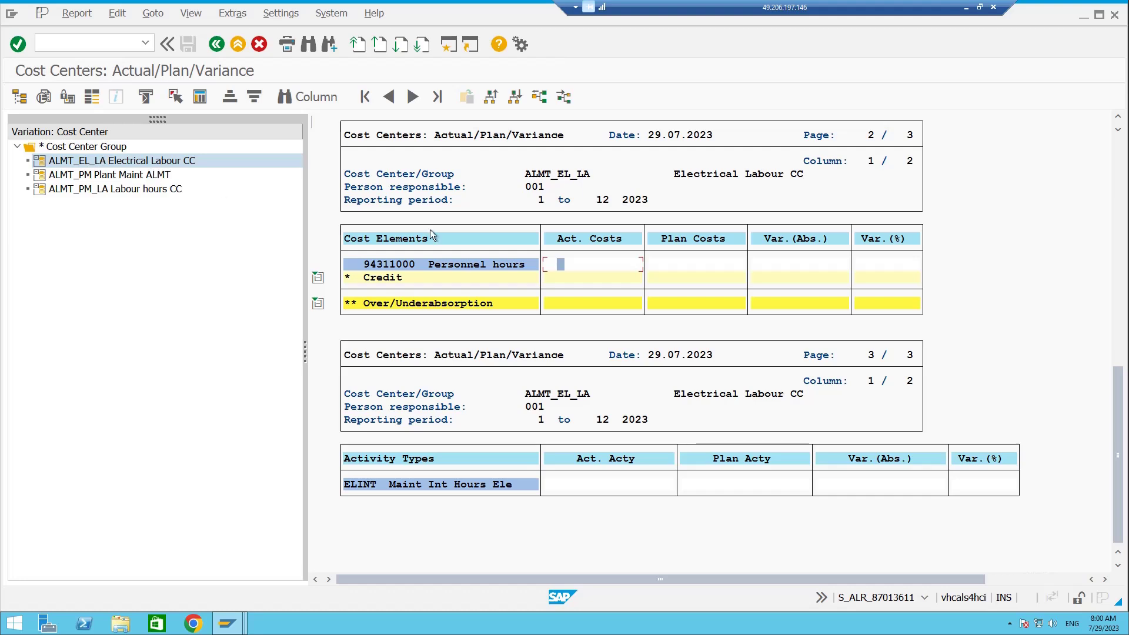
Step: Review Plant Maint ALMT (ALMT_PM) figures, highlighting its 212,300 actual total
click(110, 175)
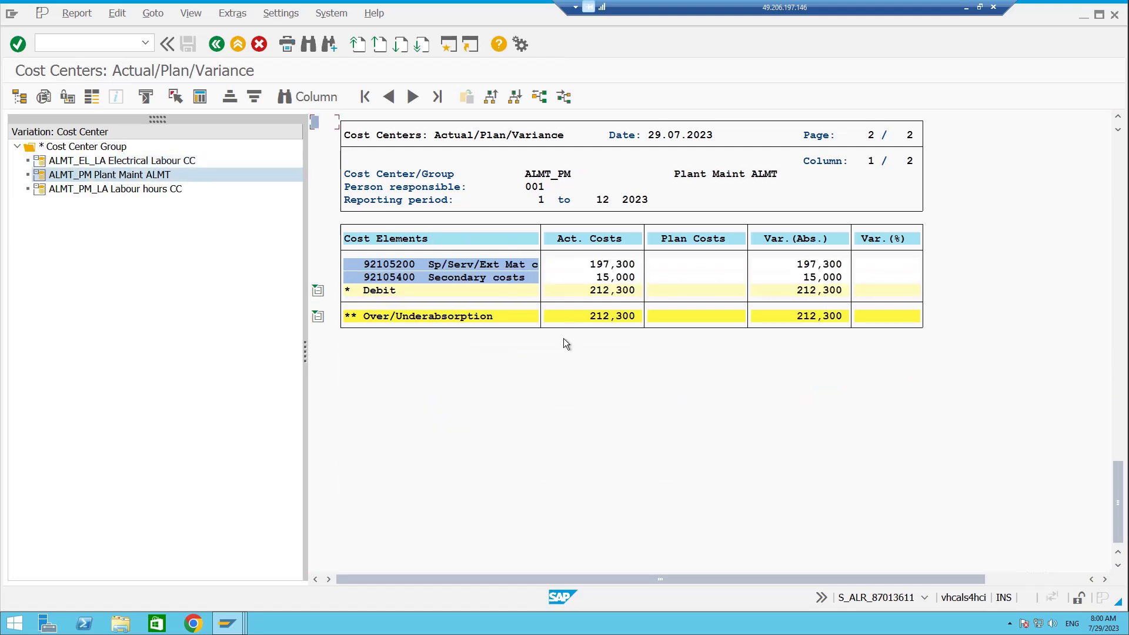
click(605, 323)
click(591, 320)
click(619, 318)
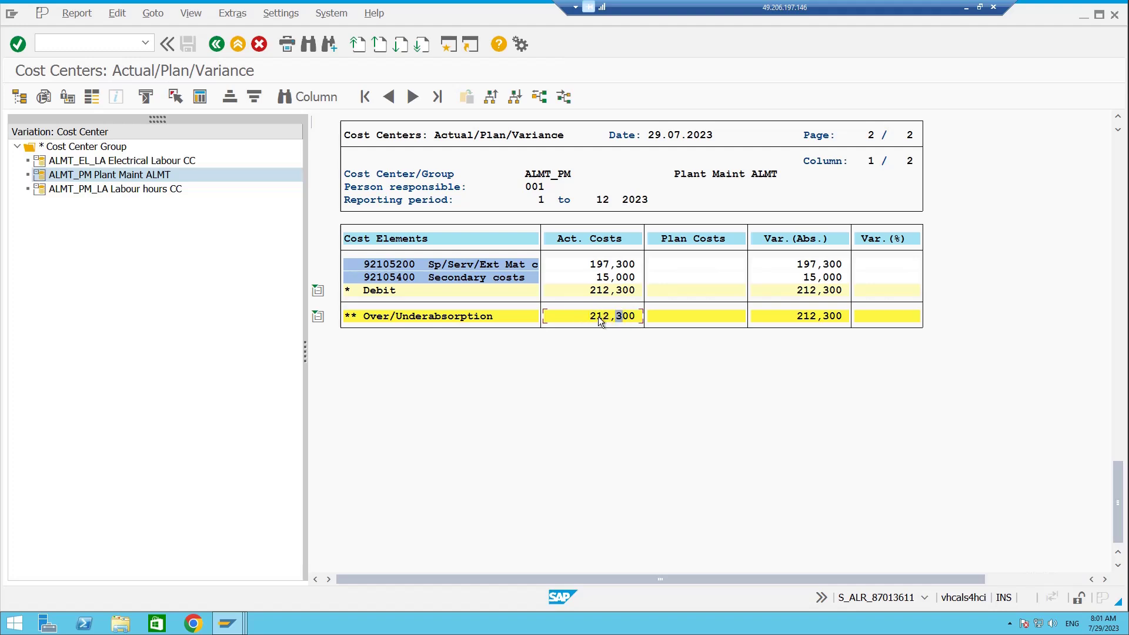
click(544, 174)
click(528, 174)
click(601, 317)
Step: Show Labour hours CC's 15,000- credit, then exit the variance report
click(133, 190)
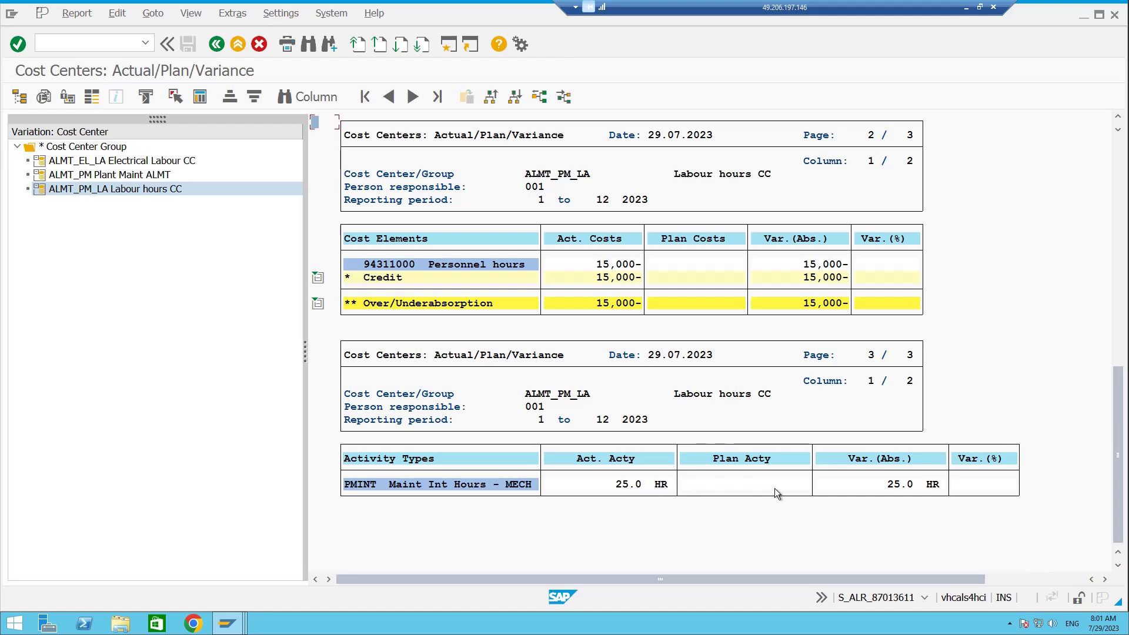
click(217, 51)
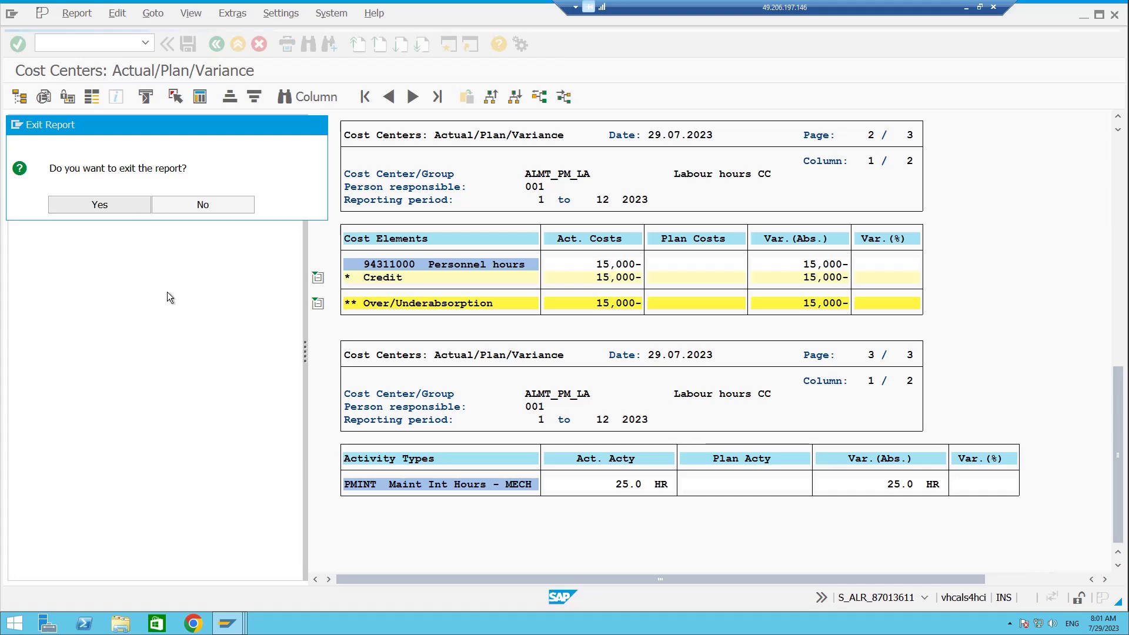
key(Return)
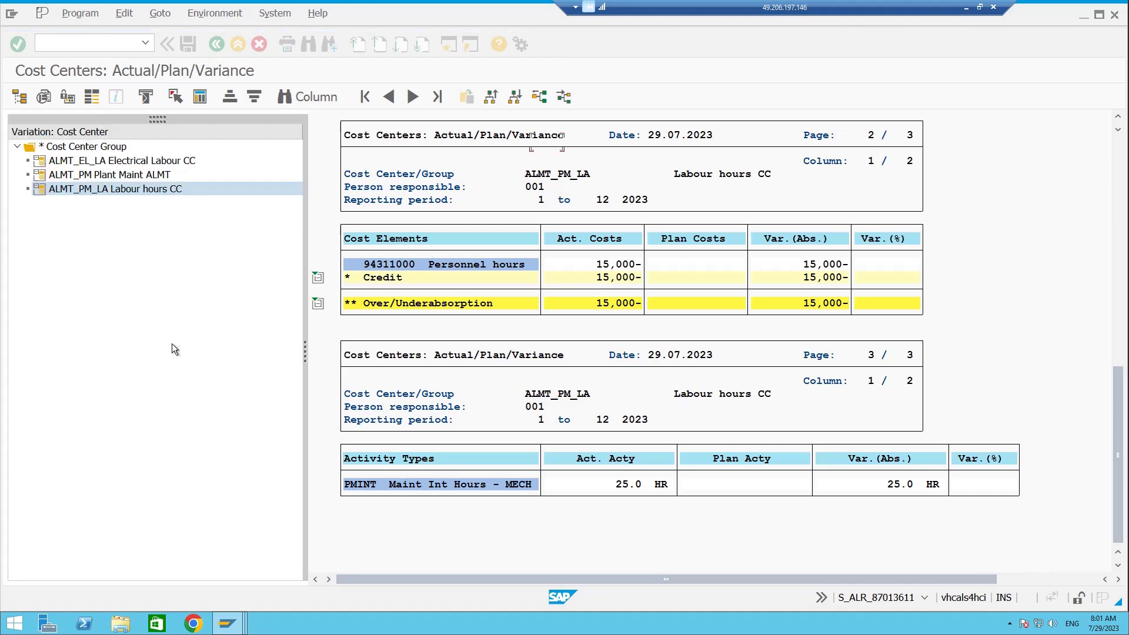
Step: Run the Range: Cost Centers report (S_ALR_87013612) for ALMT fiscal year 2023
click(210, 47)
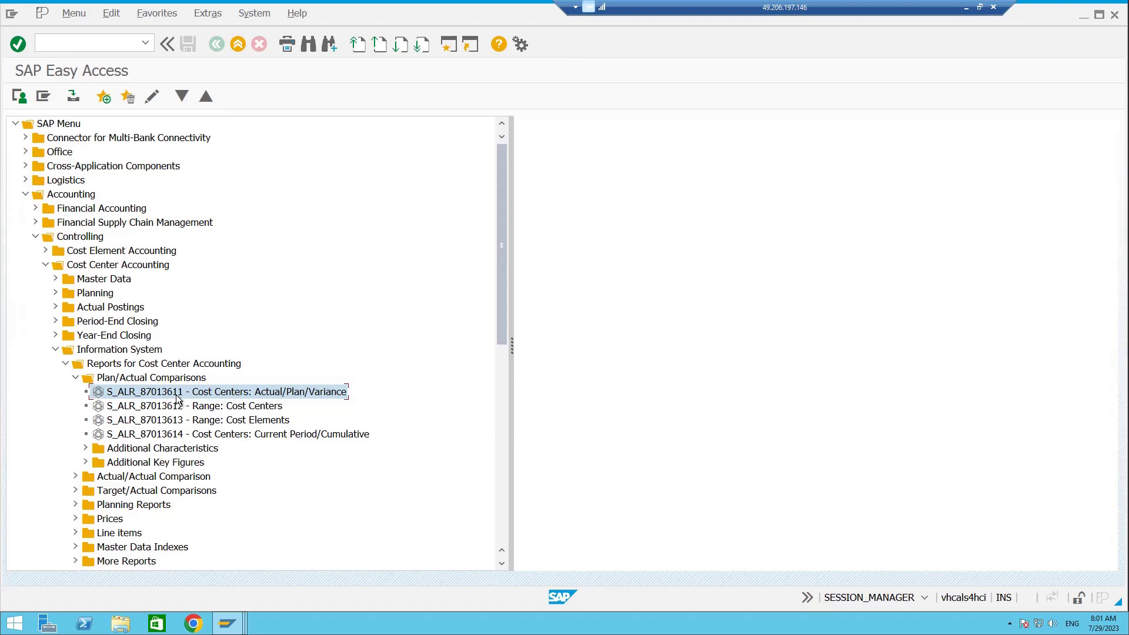
click(165, 409)
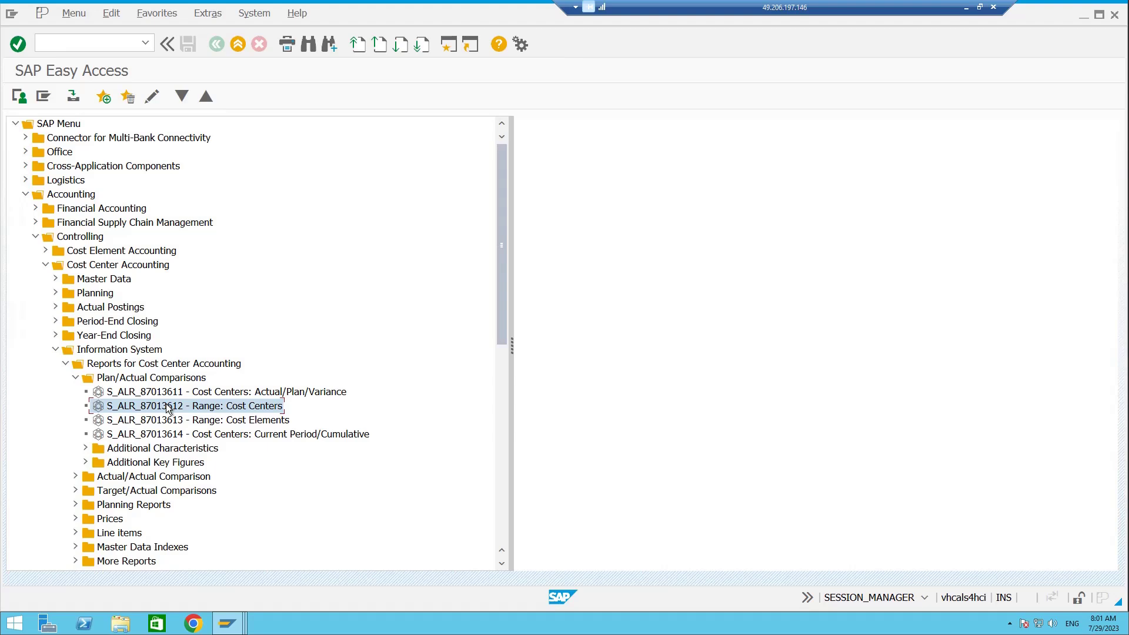
double_click(169, 407)
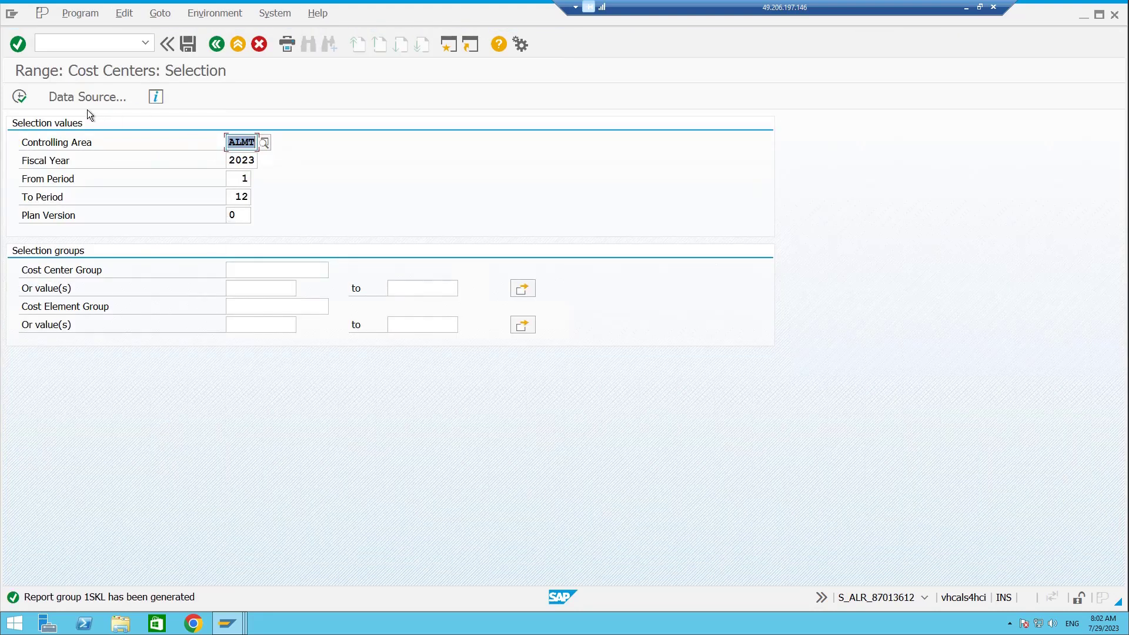
click(25, 98)
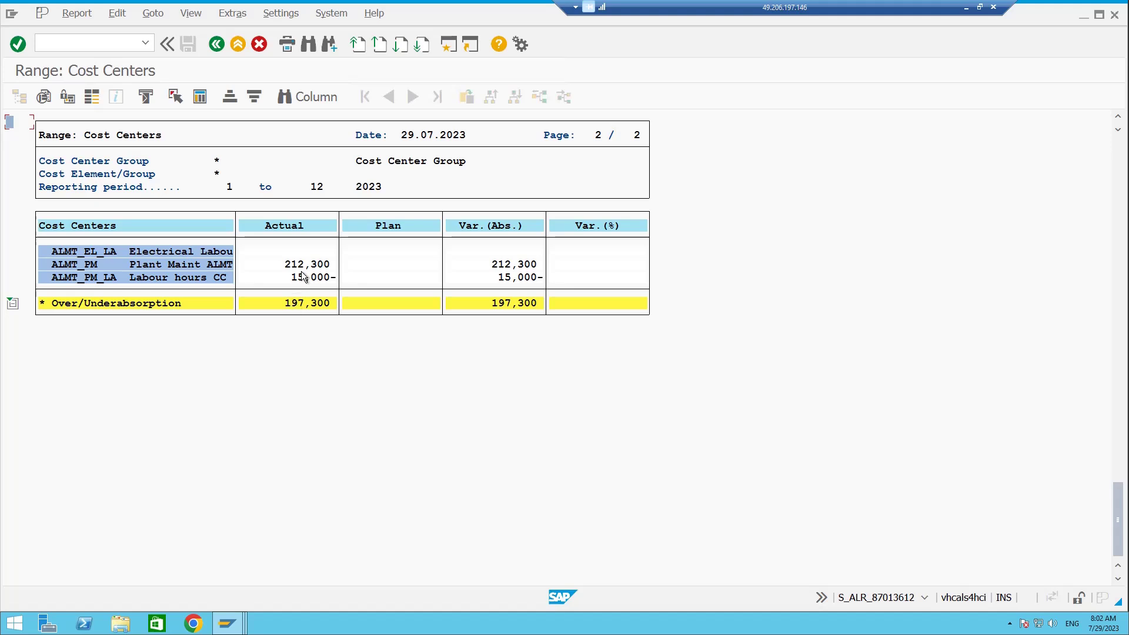
Step: Exit the Range: Cost Centers report, confirming, and return to SAP Easy Access
click(224, 41)
click(99, 204)
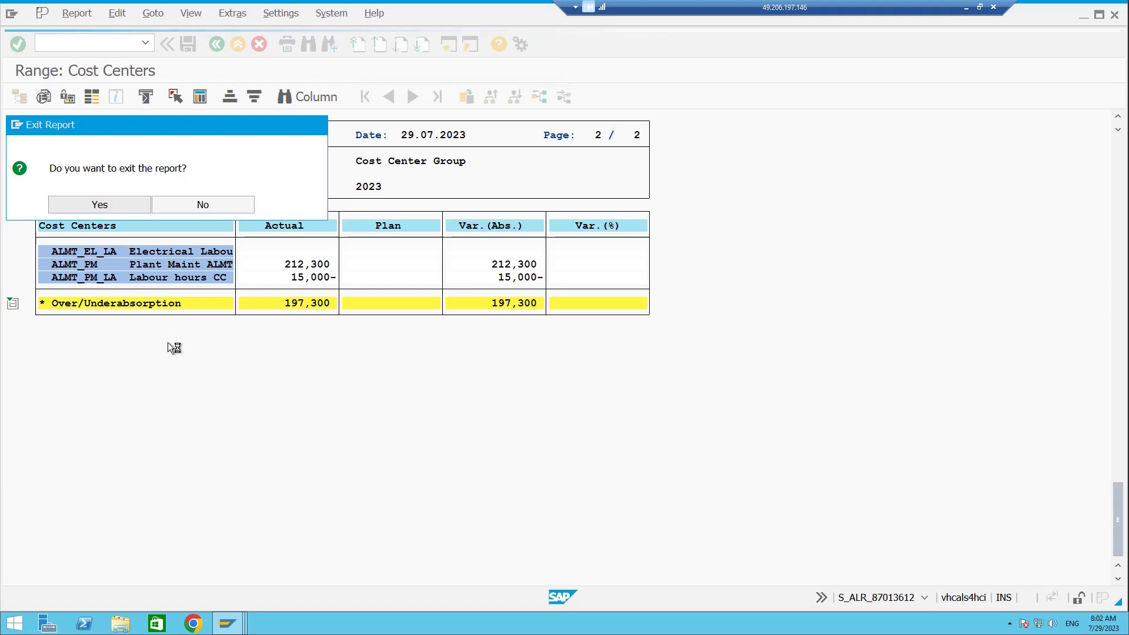
click(217, 44)
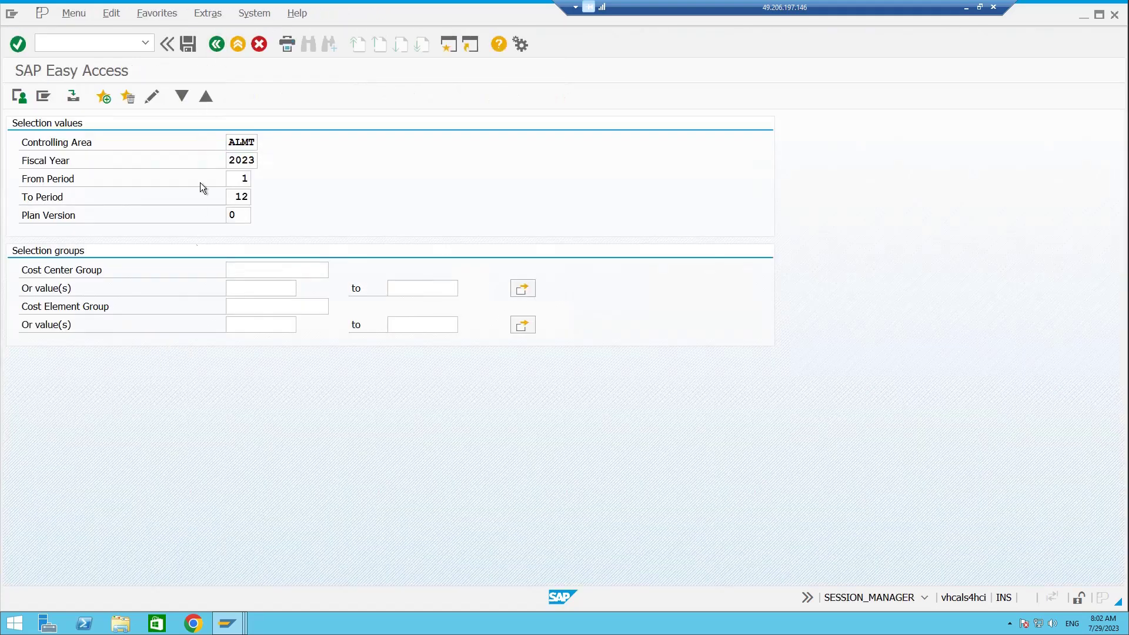
Step: Run S_ALR_87013613 for ALMT 2023 showing the 197,300 total by cost element, then go back
double_click(101, 421)
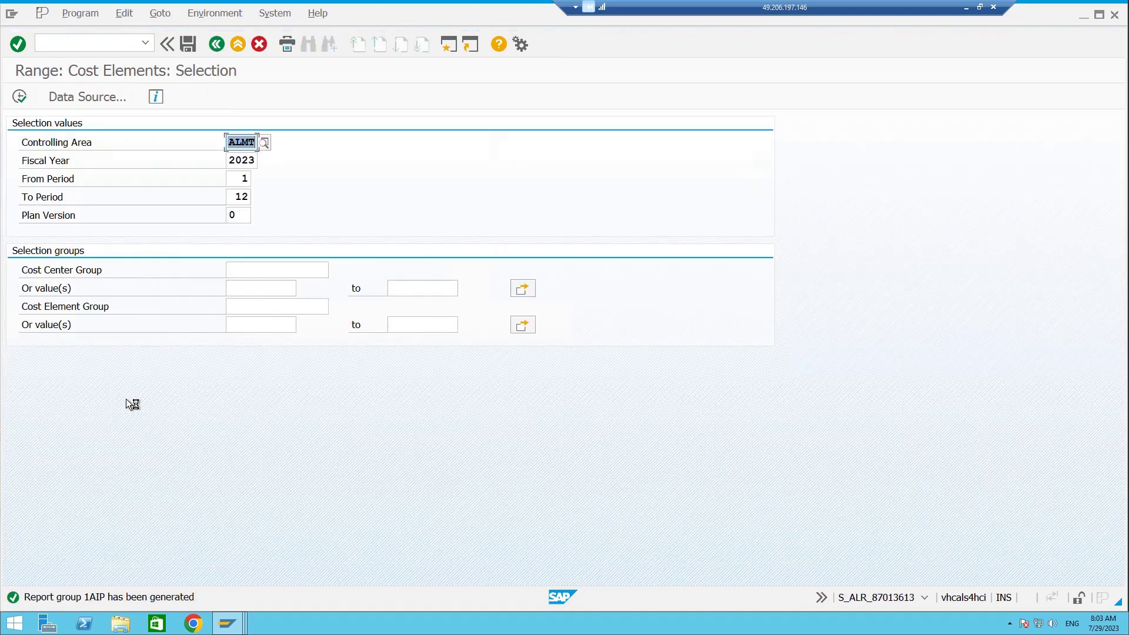
click(28, 97)
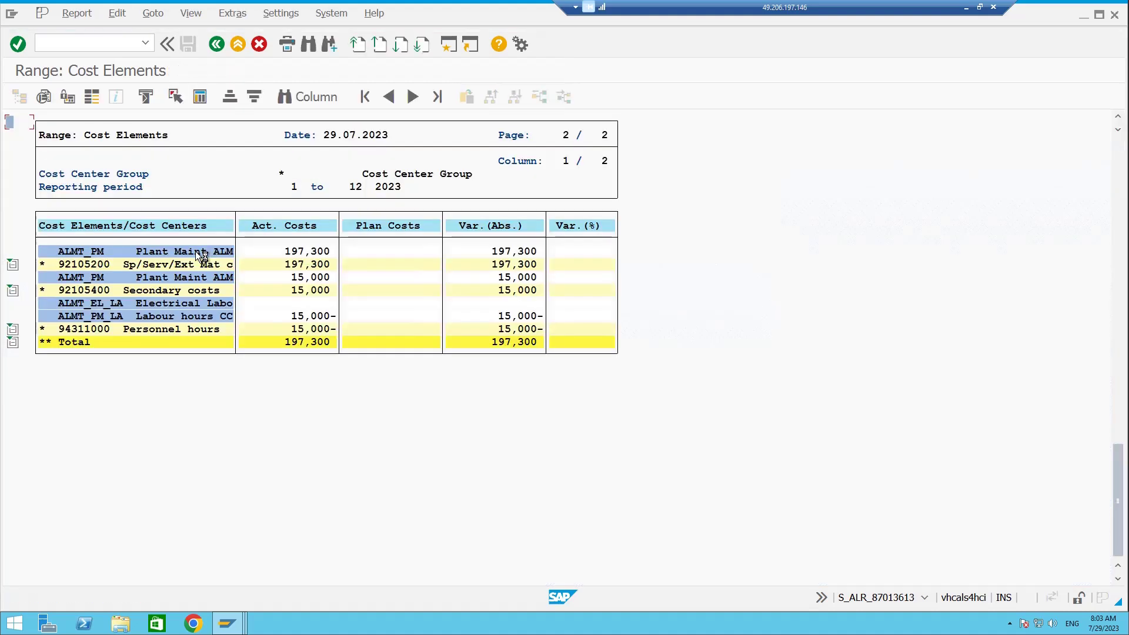
click(219, 48)
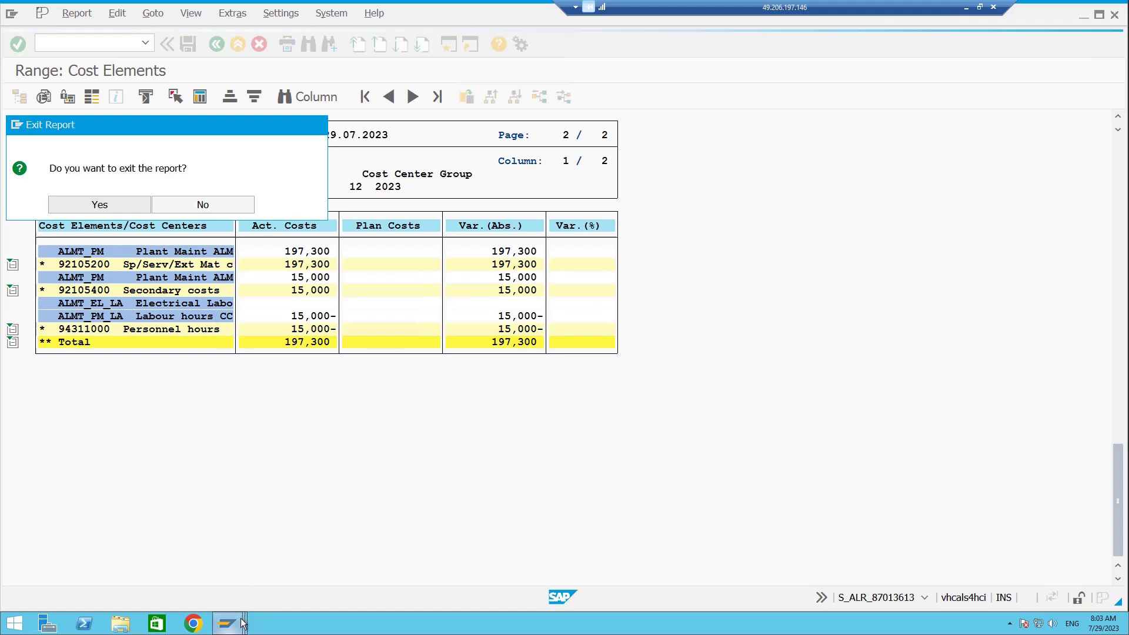
Step: Bring forward the Display Material Document window, then order 4000336's plan/actual comparison
mouse_move(242, 624)
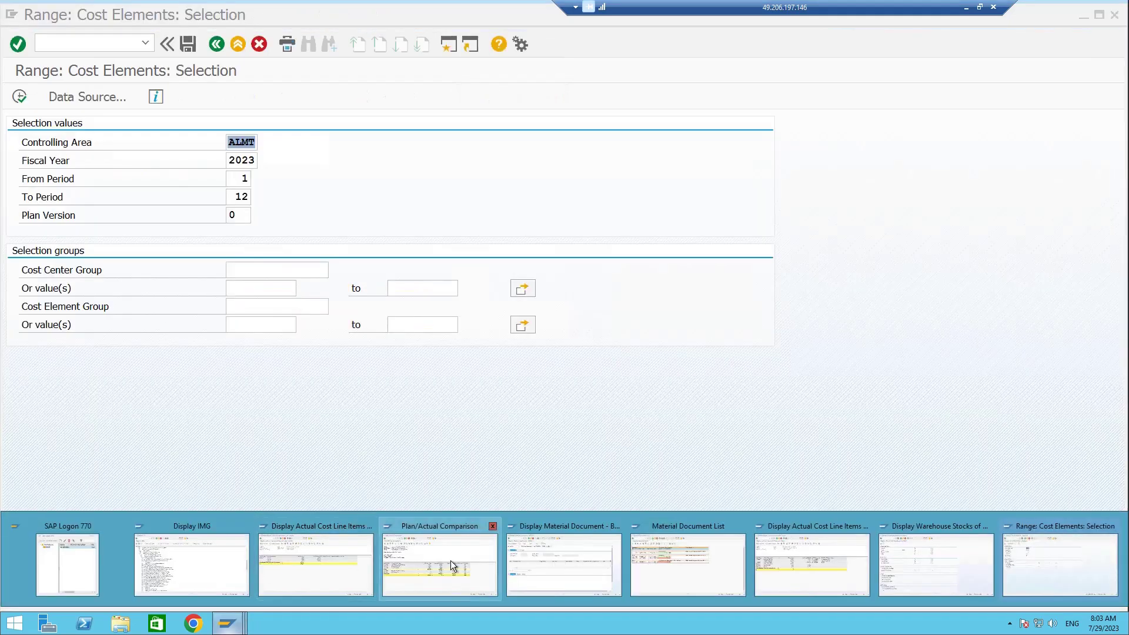
click(561, 561)
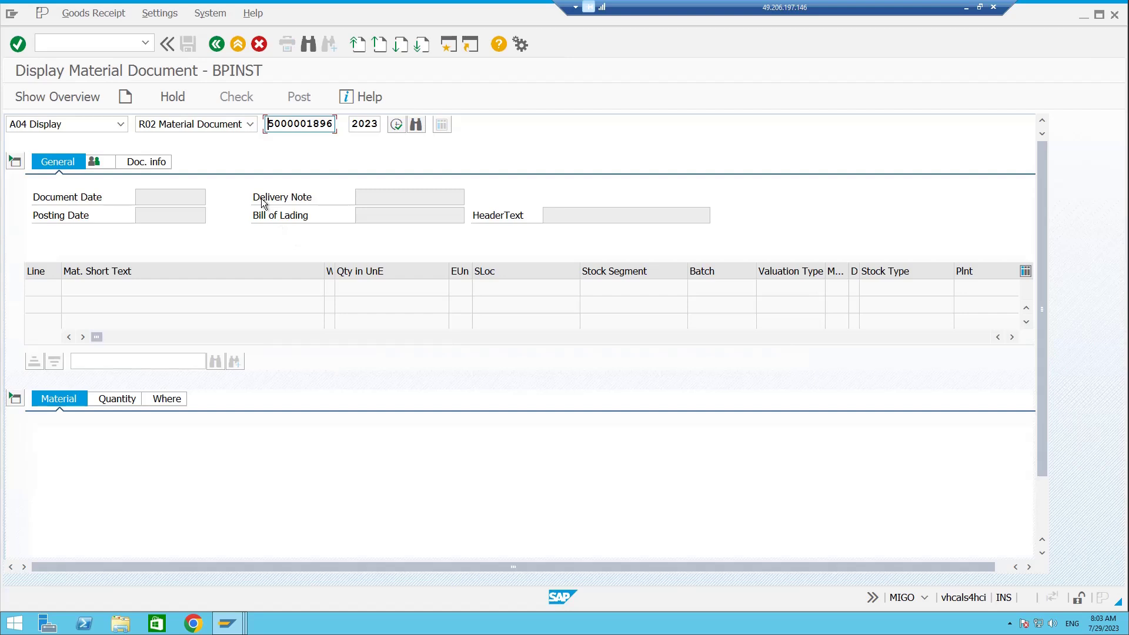
click(234, 622)
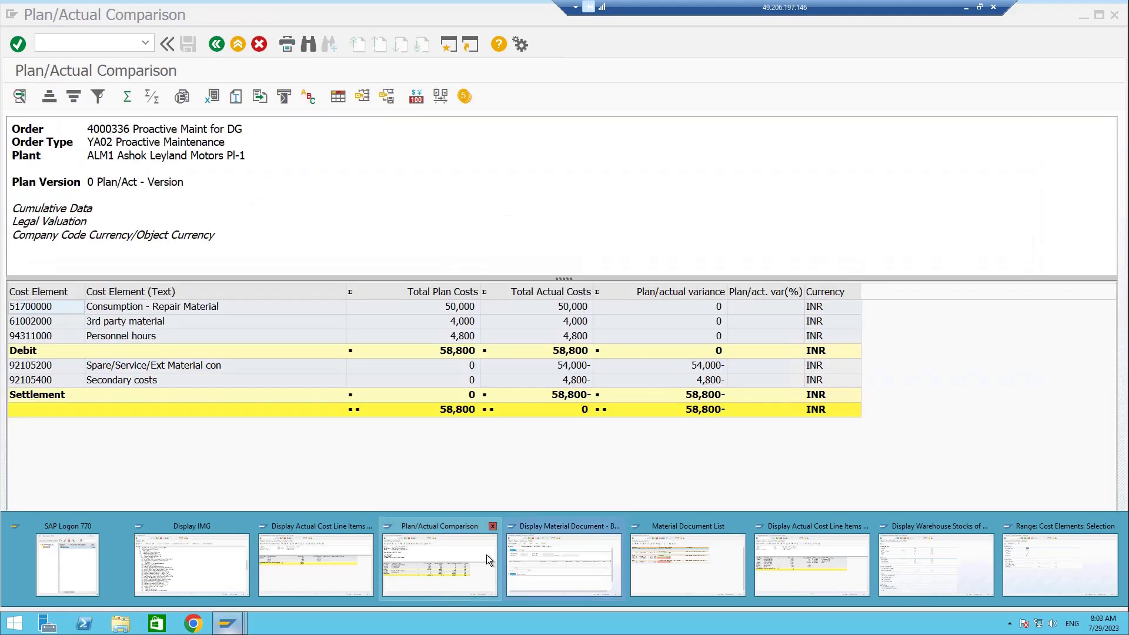
click(485, 555)
Step: Show the Labour hours CC line items, the SAP PM Course Tracker workbook, then the work order cost flow slide
mouse_move(232, 623)
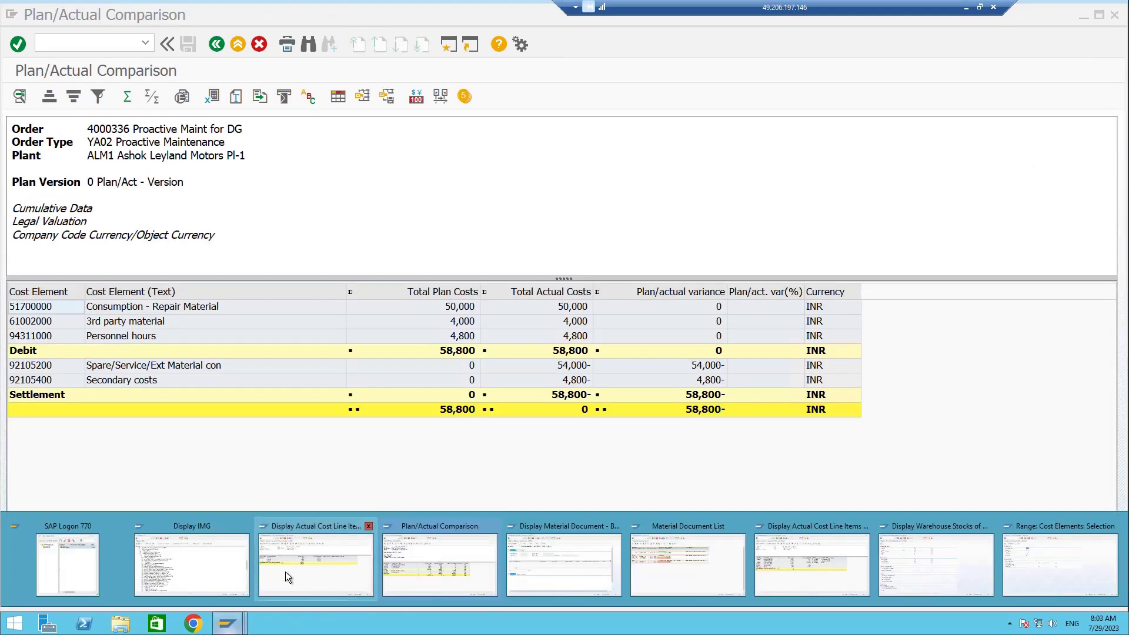
click(287, 564)
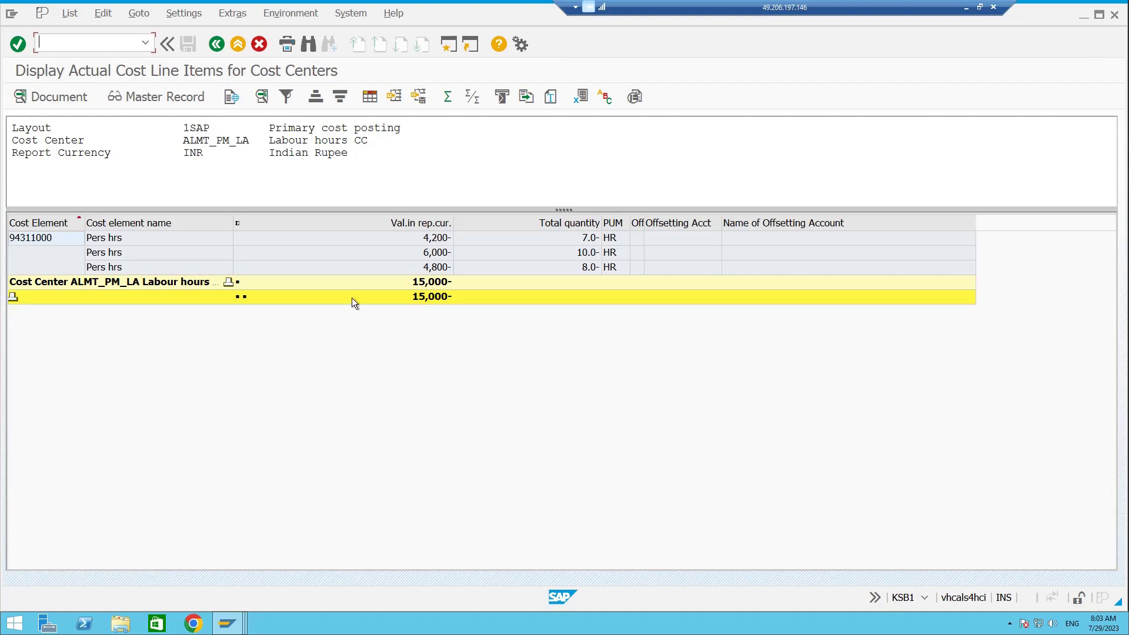
click(966, 7)
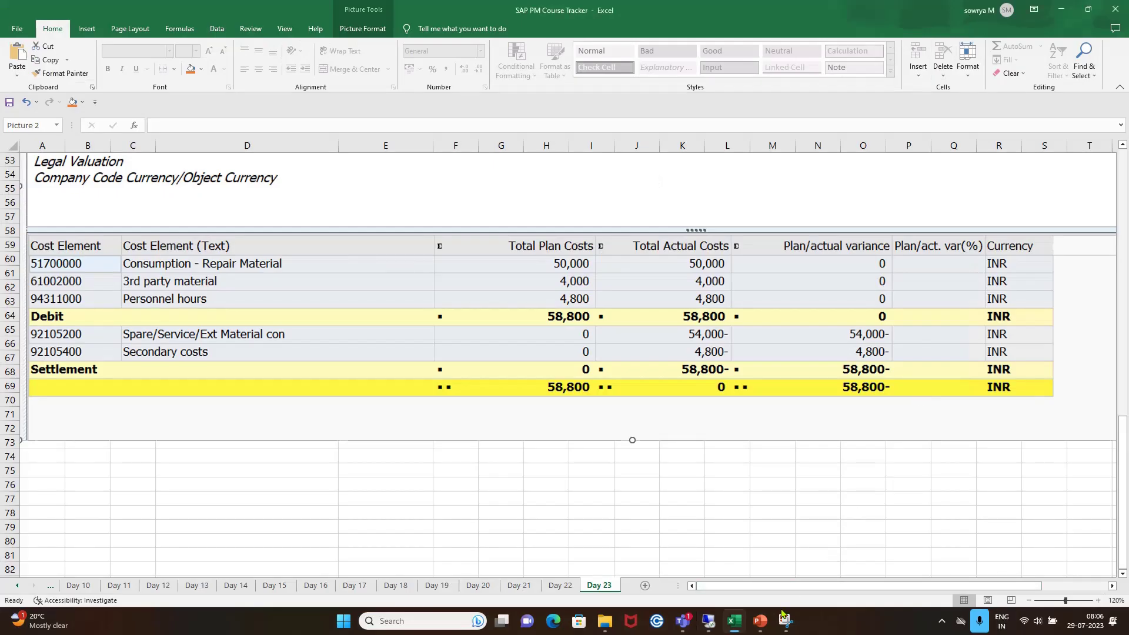
click(759, 621)
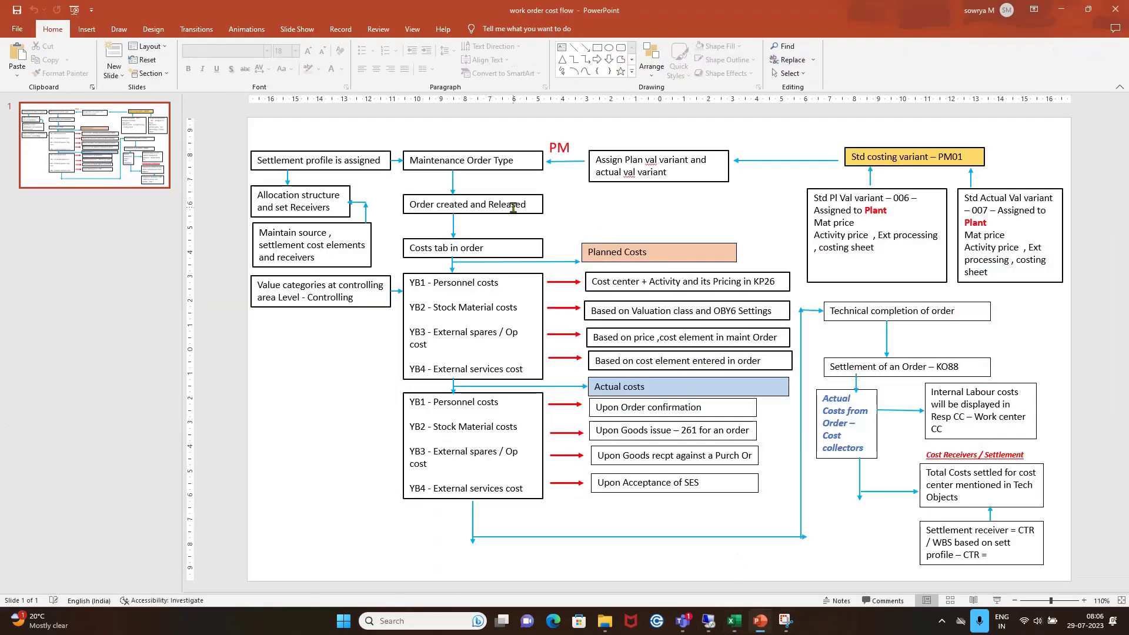
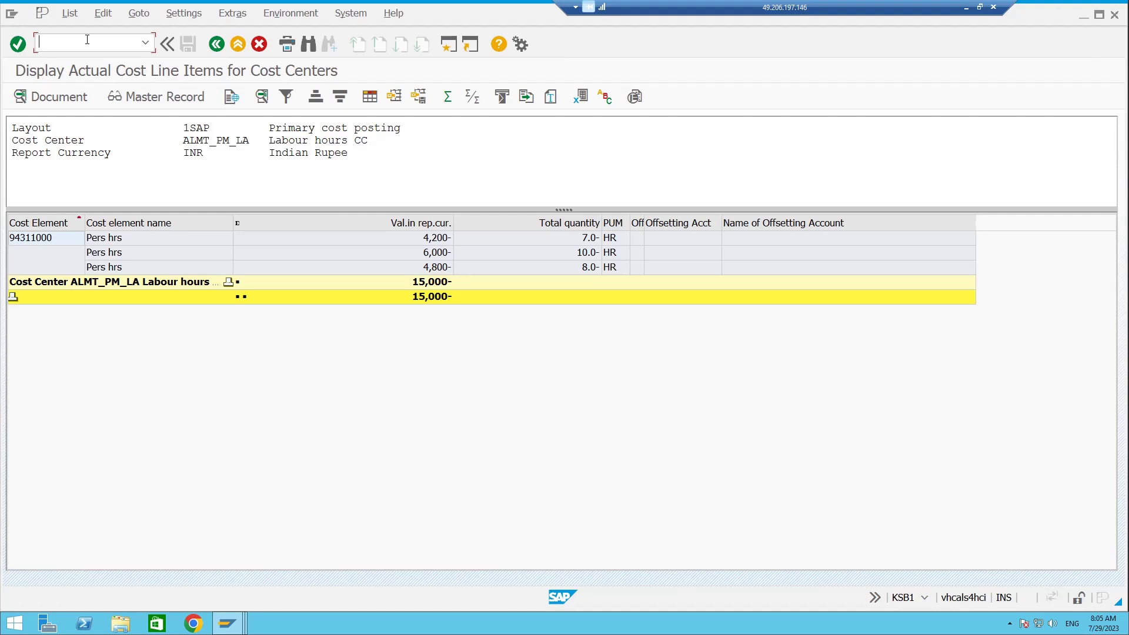
Step: Go to OKP8 and open valuation variant 006 Production Order: Planned
text(/NOKP8)
key(Return)
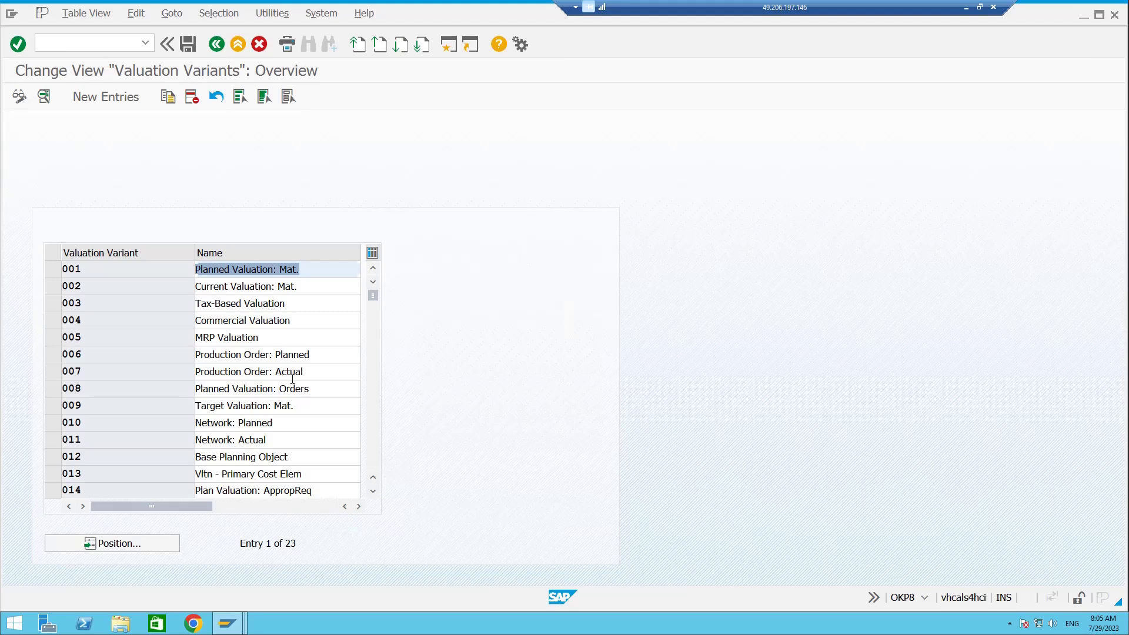
scroll(291, 377, down, 1)
double_click(255, 304)
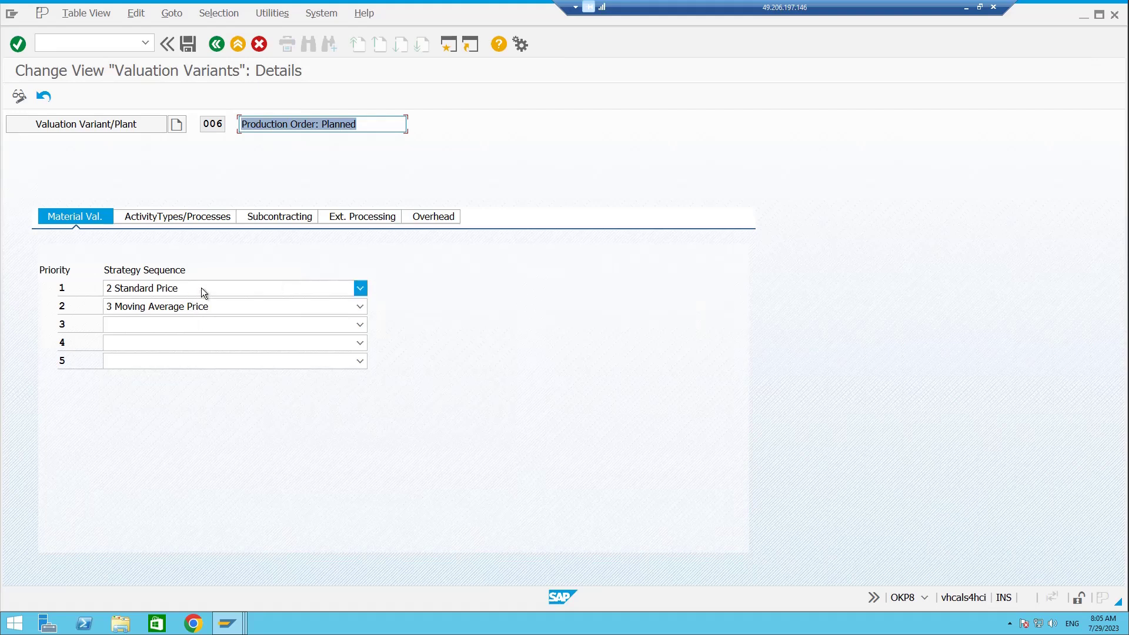
Step: Set variant 006 material priorities to 3 Moving Average Price, then 7 price control, and view activity-type strategies
click(357, 288)
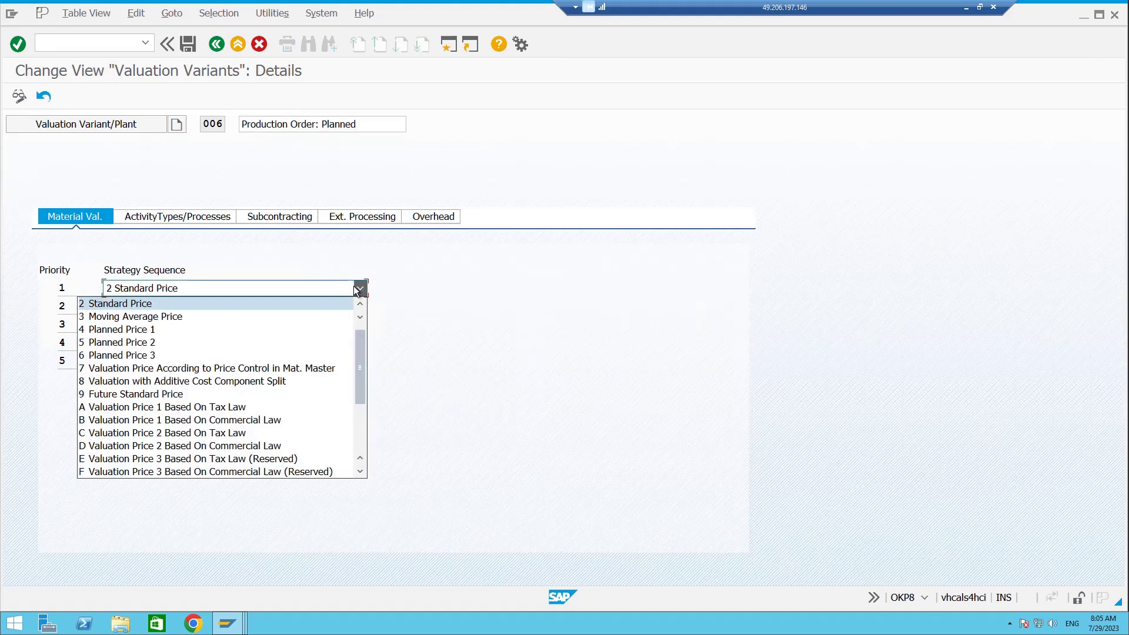
click(158, 317)
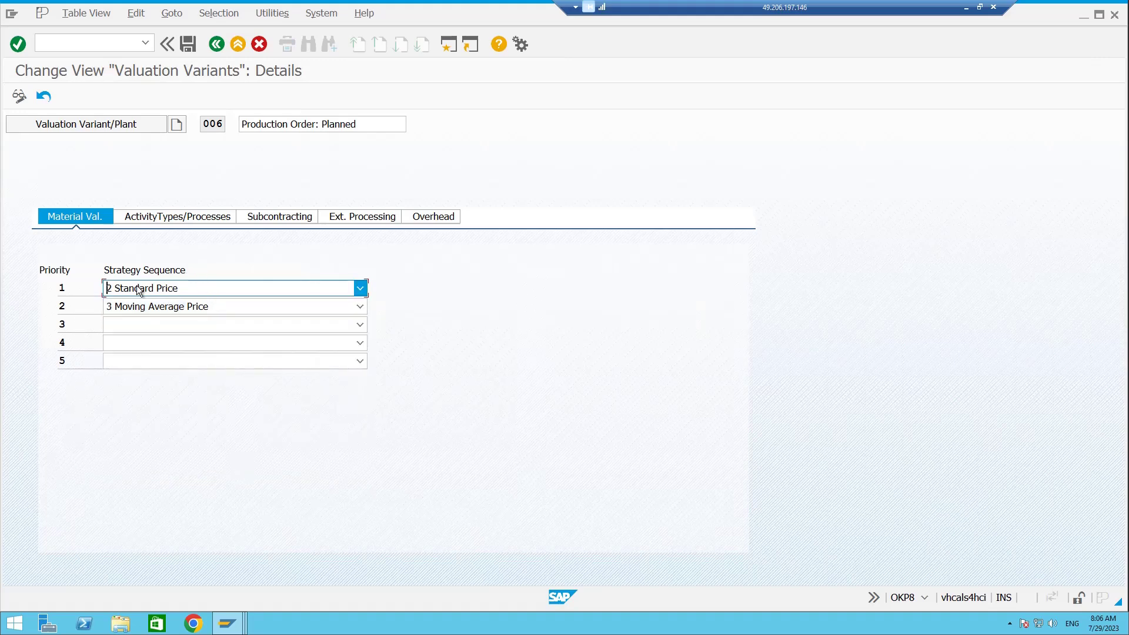
click(207, 287)
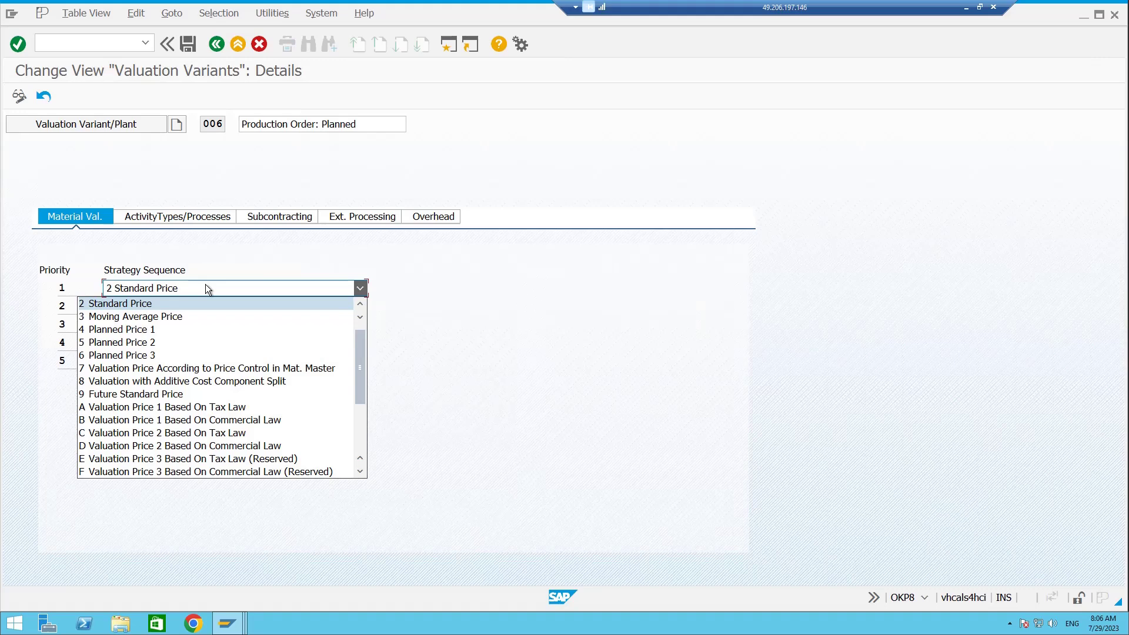
click(164, 316)
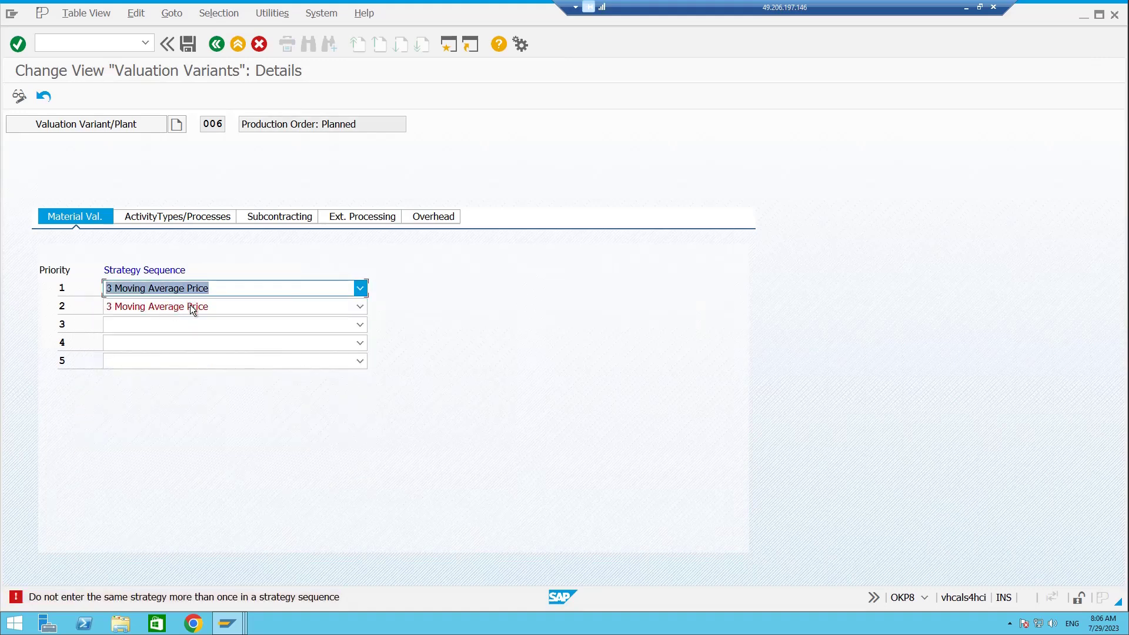
click(190, 304)
click(187, 373)
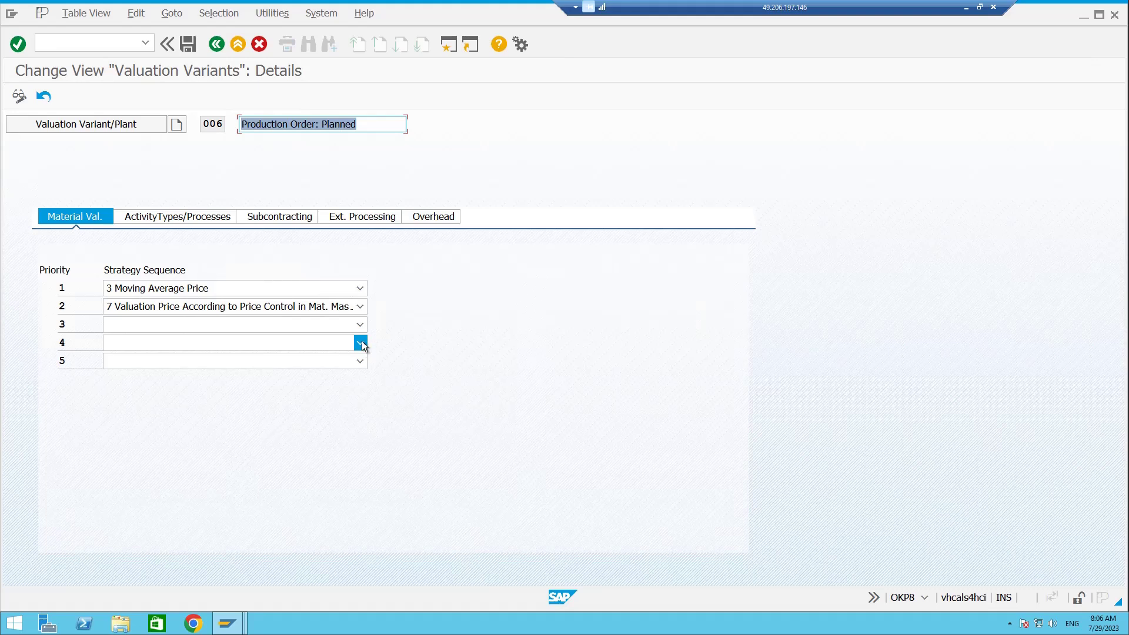
click(202, 215)
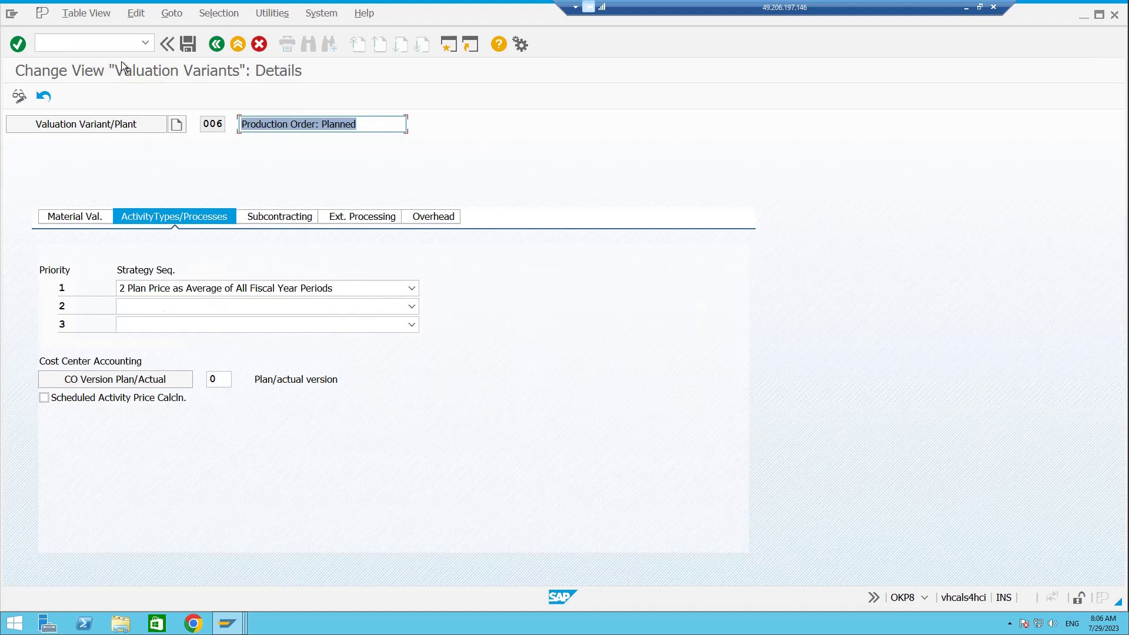
Step: Run KP27 activity price planning in a new session for periods 01 to 12 of 2023
click(121, 43)
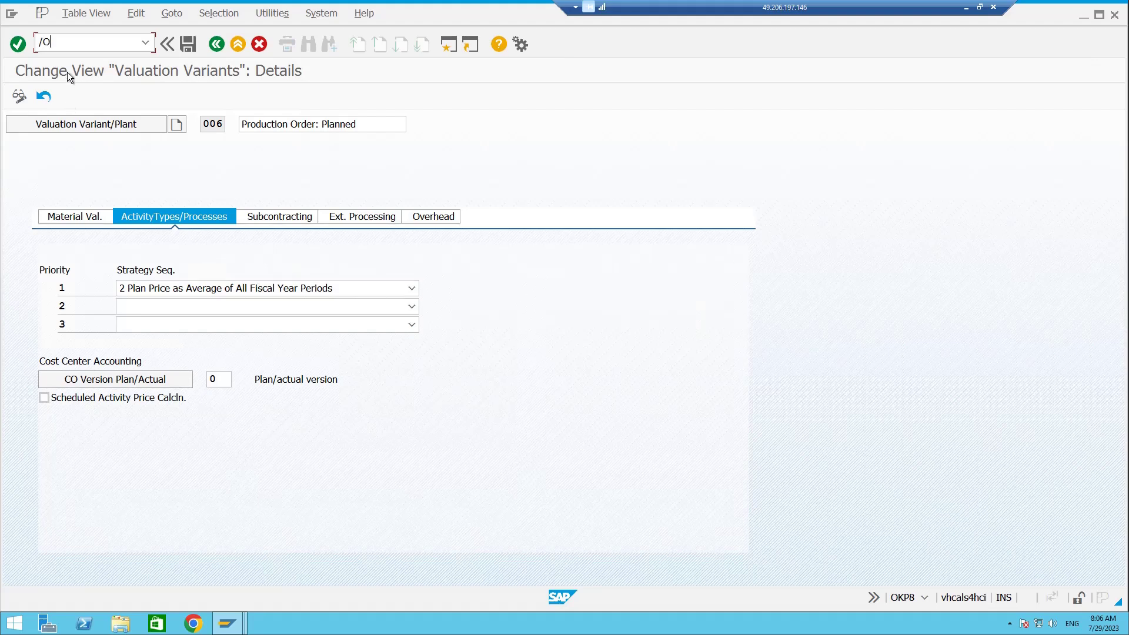
text(/OKP27)
key(Return)
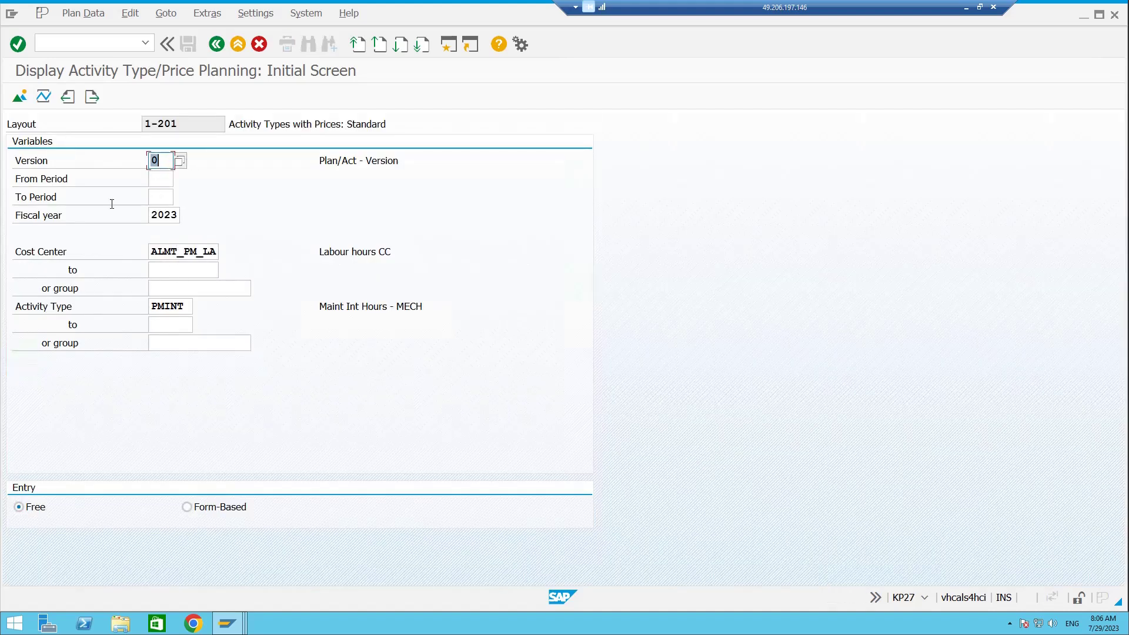
click(18, 98)
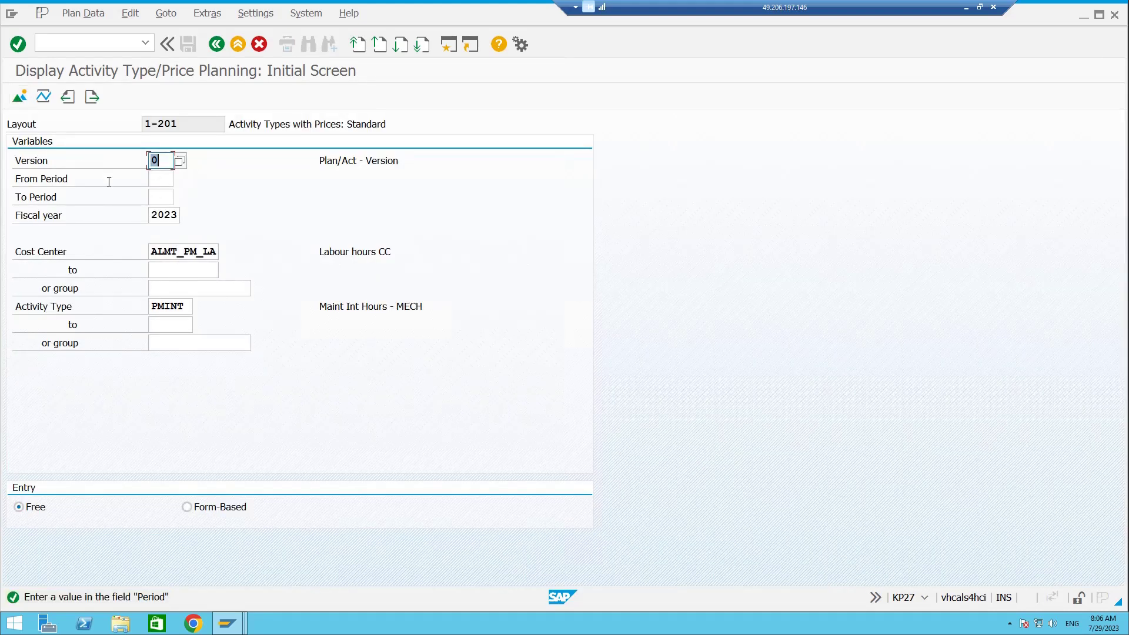
click(158, 183)
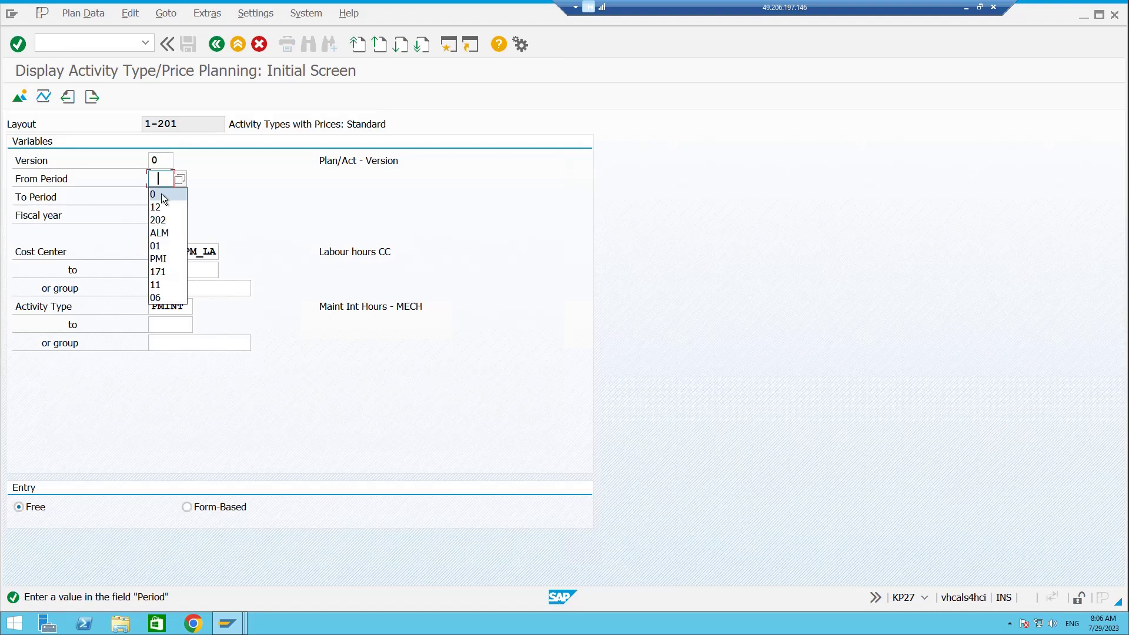
click(159, 246)
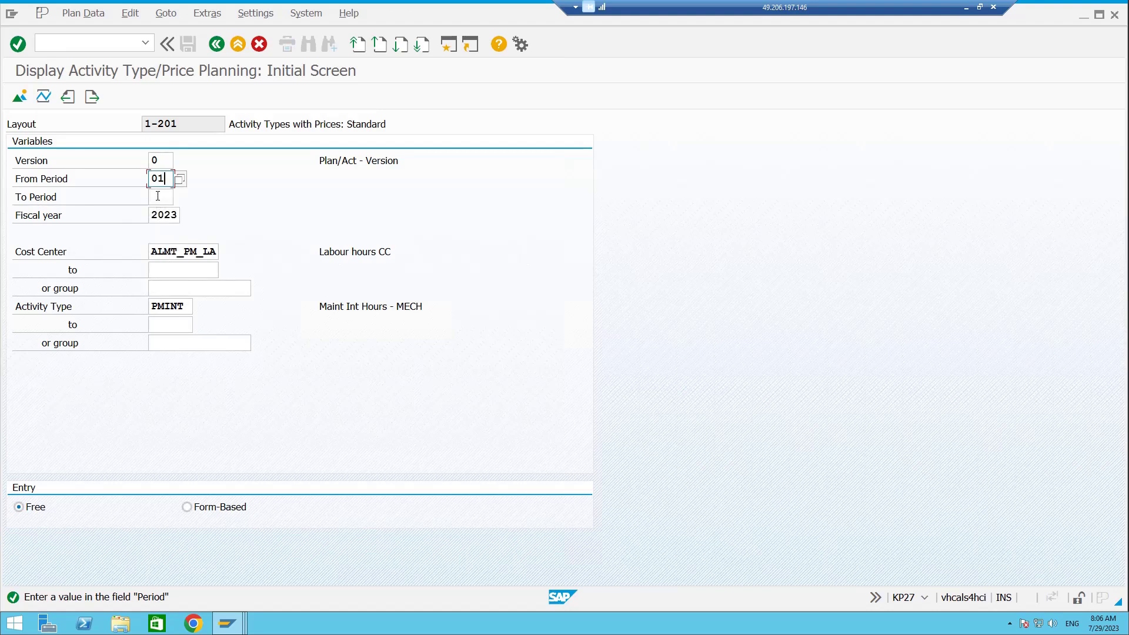
click(160, 198)
text(12)
click(19, 97)
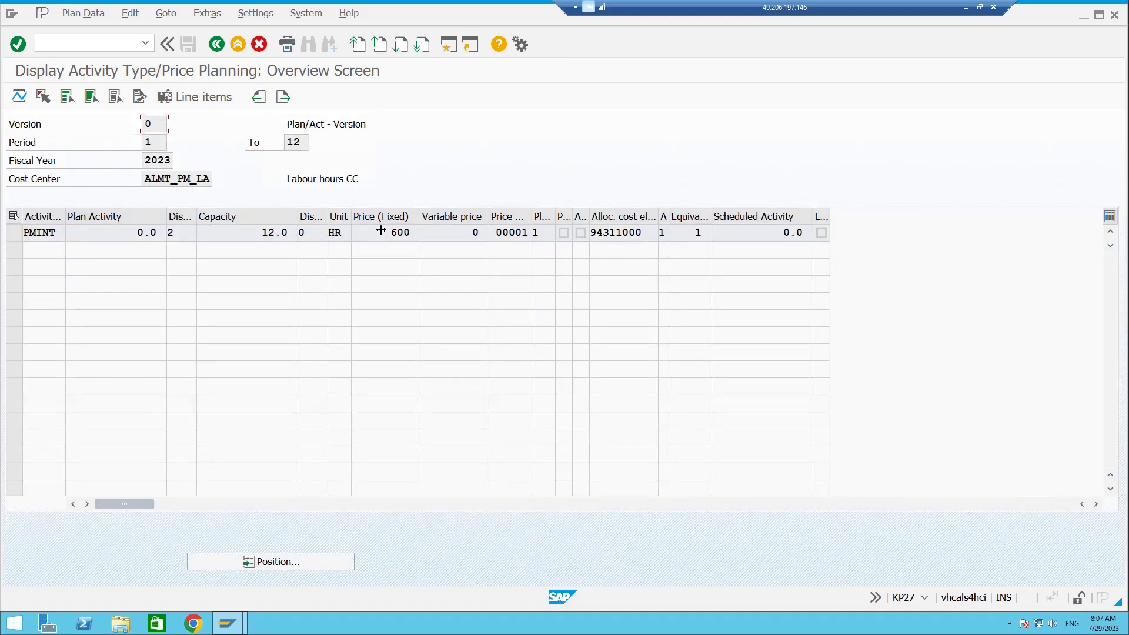
Step: Confirm PMINT's fixed price of 600 in December, February, May and September
drag(381, 231, 412, 233)
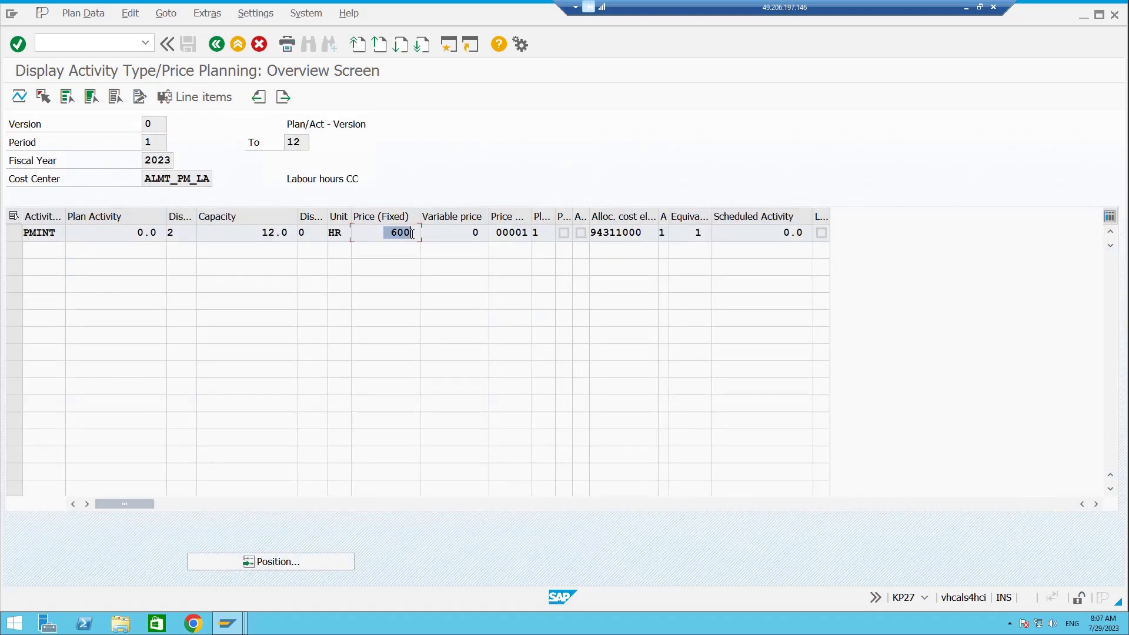
click(15, 232)
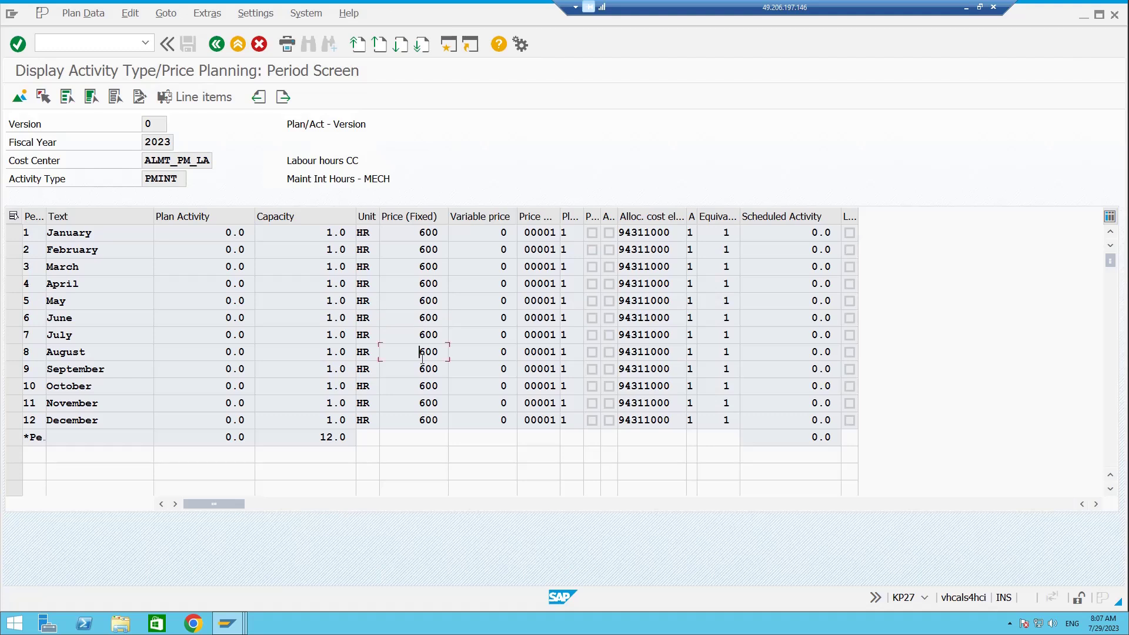
click(421, 420)
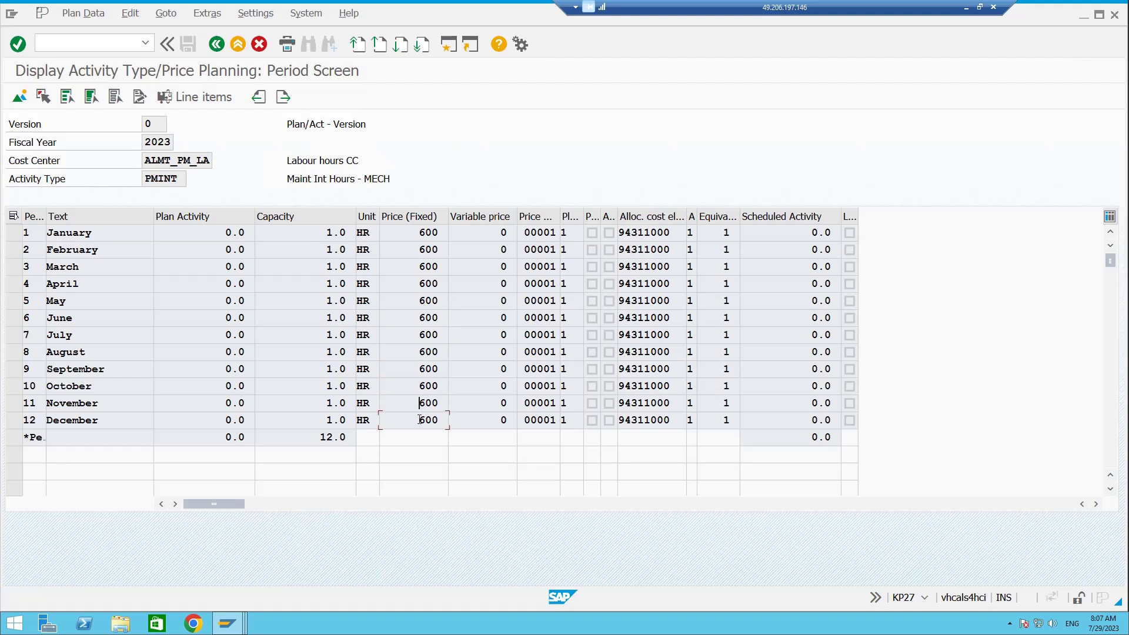
click(433, 250)
click(421, 301)
click(421, 368)
click(230, 622)
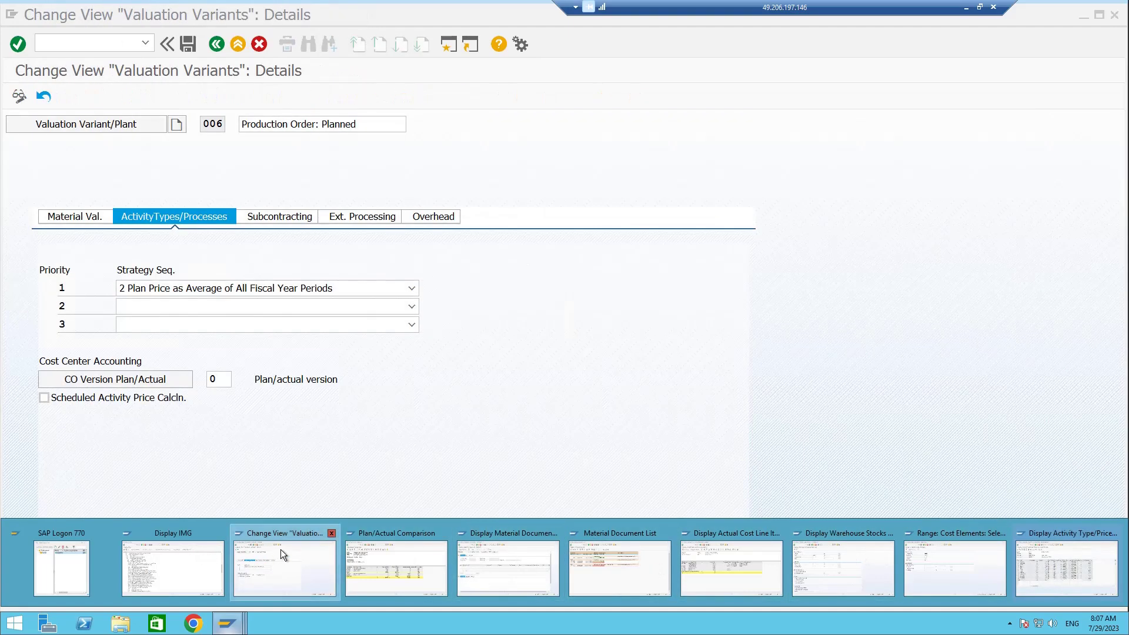
Step: Set activity-type priority 1 to Plan Price for the Period and compare with the monthly prices
click(280, 550)
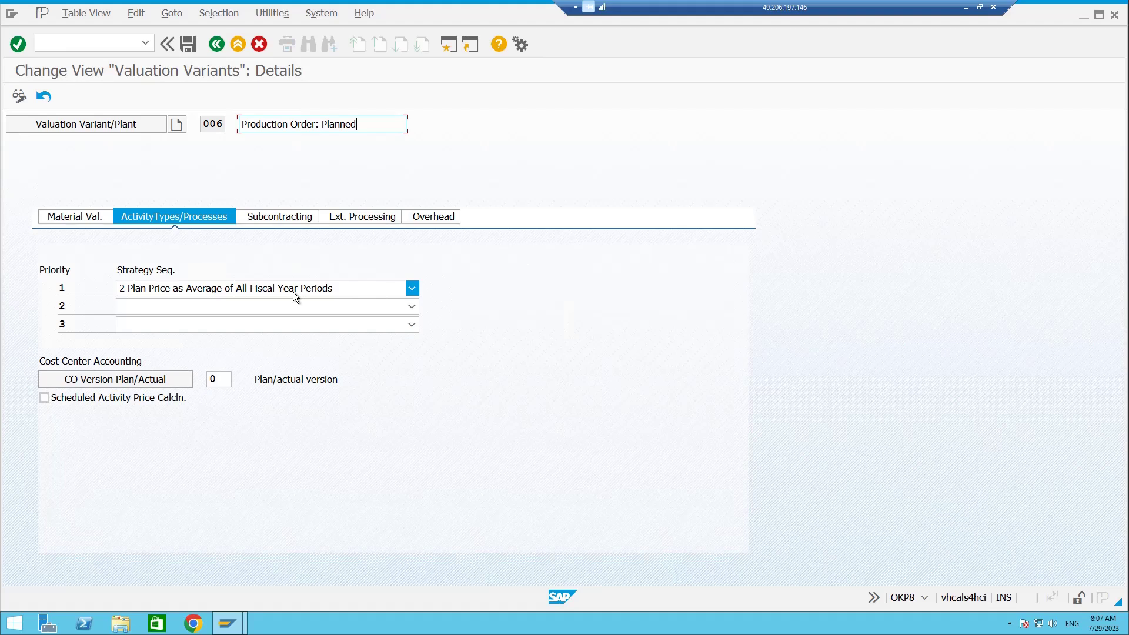
click(412, 287)
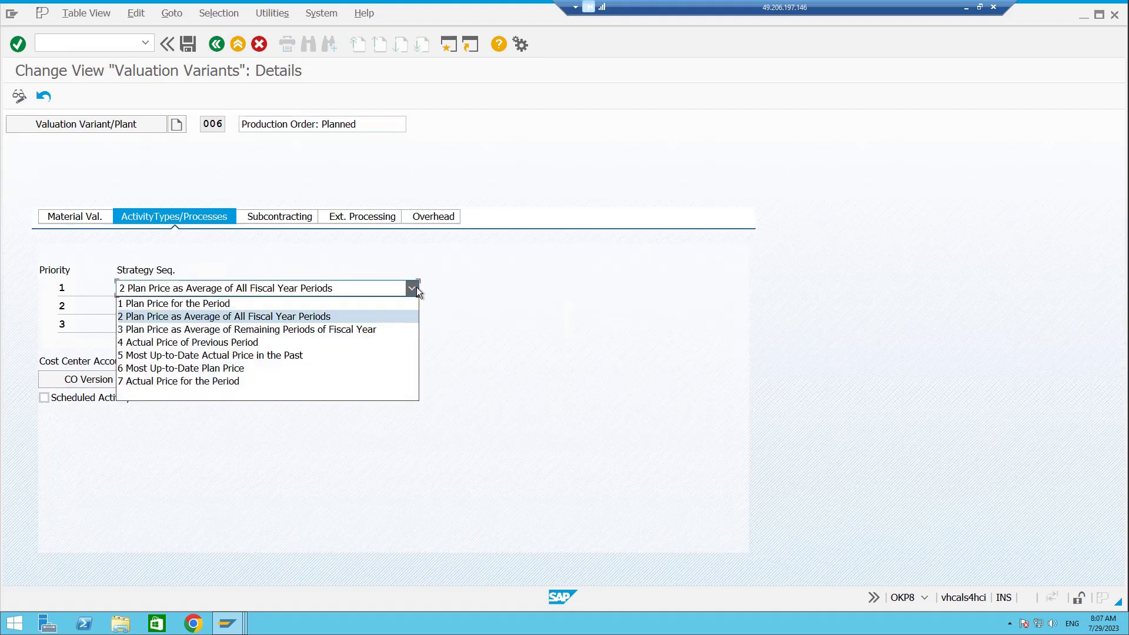
click(206, 306)
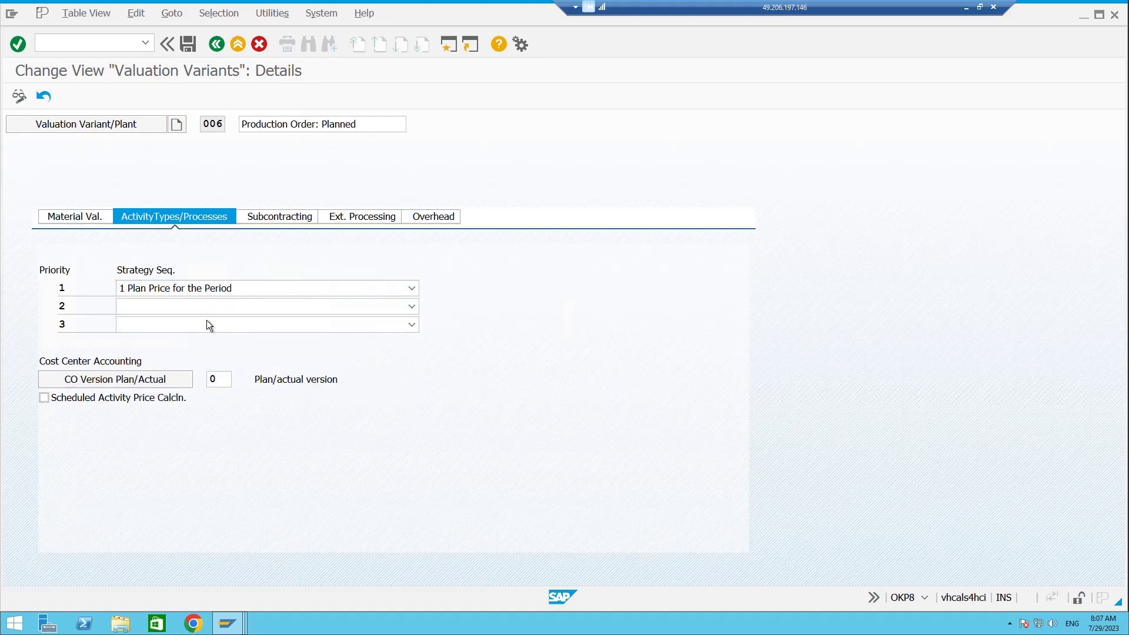
click(227, 623)
click(1050, 542)
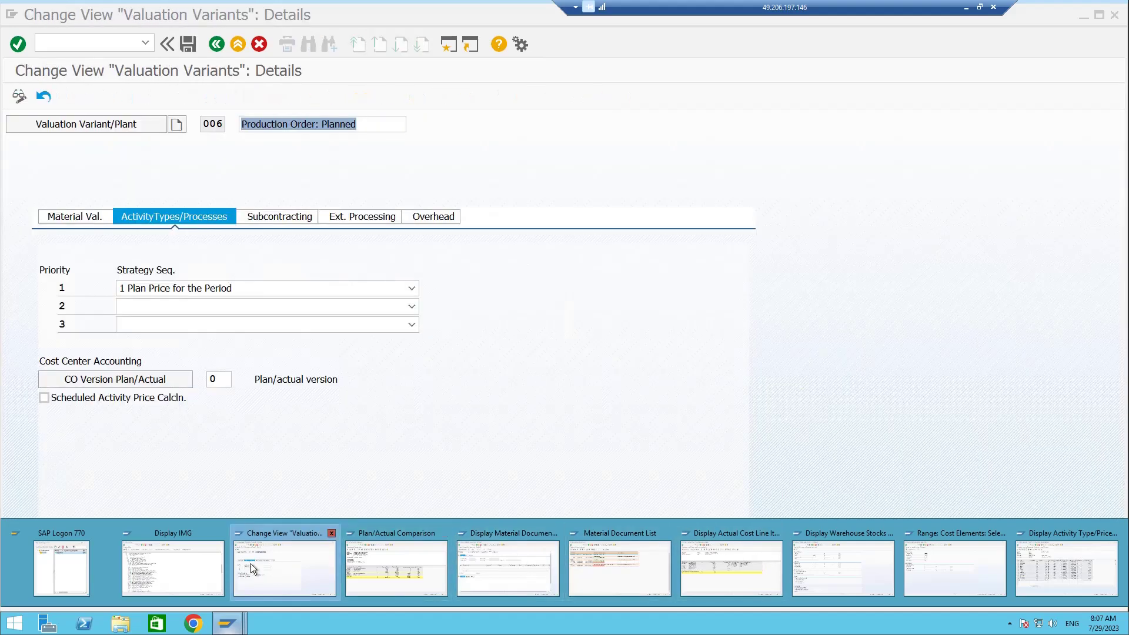
click(250, 563)
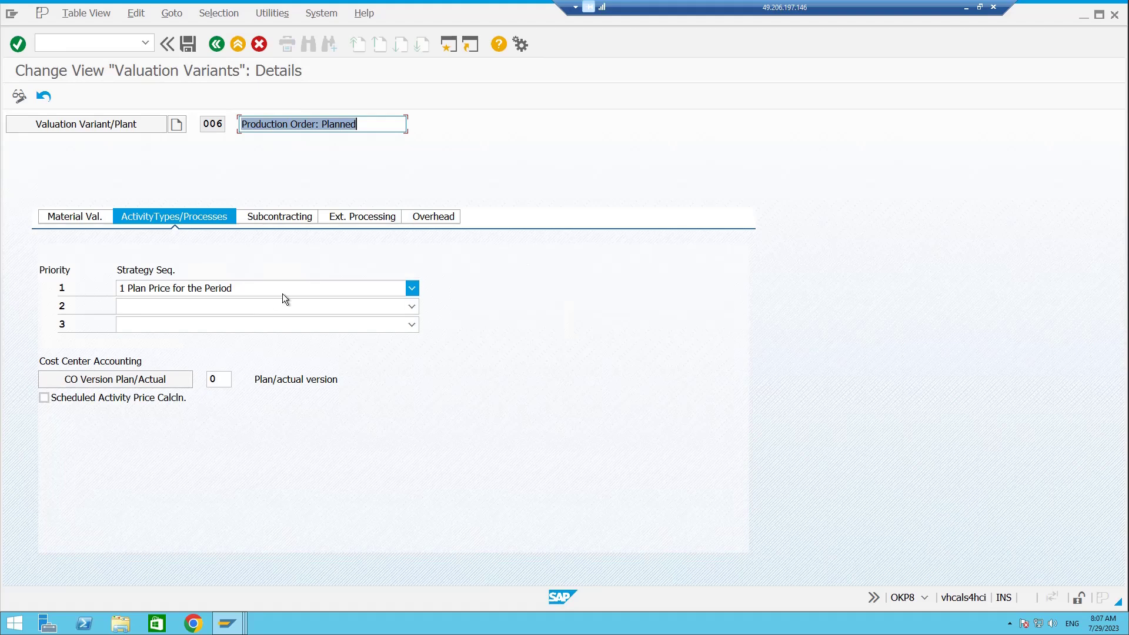
Step: Try plan price averaged over all periods, restore 1 Plan Price for the Period, and show subcontracting strategies
click(297, 288)
click(168, 395)
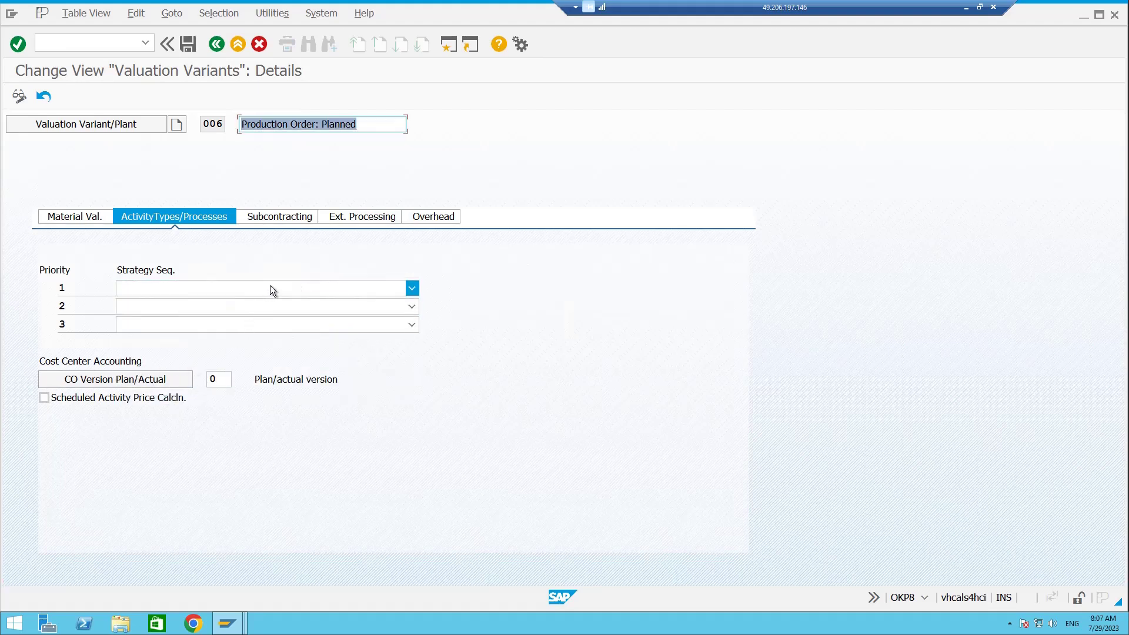
click(412, 288)
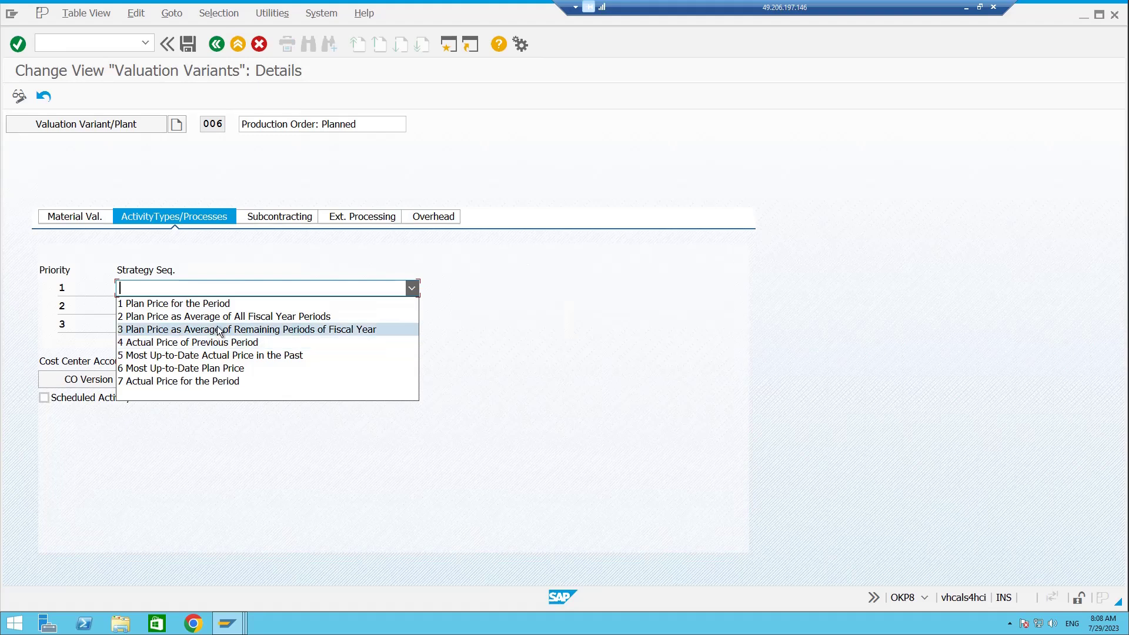
click(187, 316)
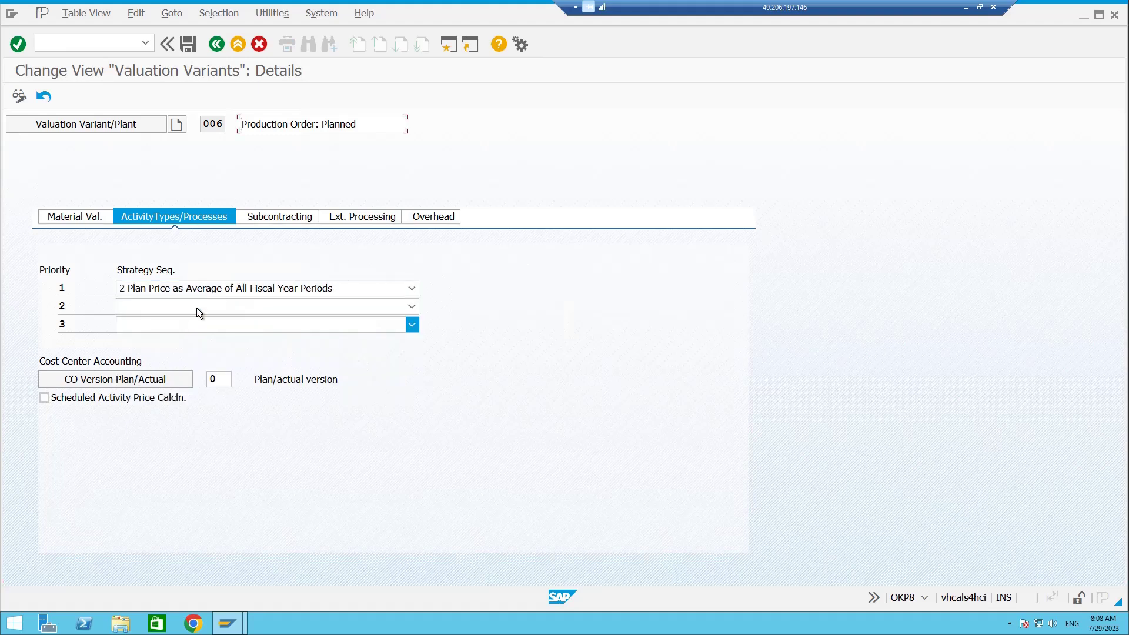
click(368, 288)
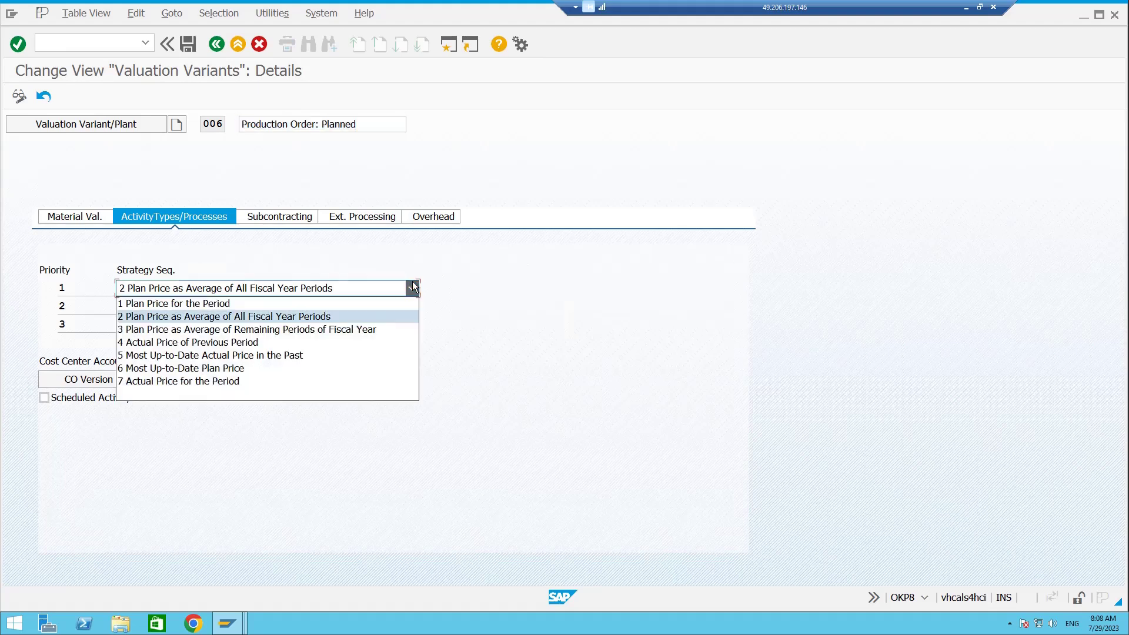
click(233, 305)
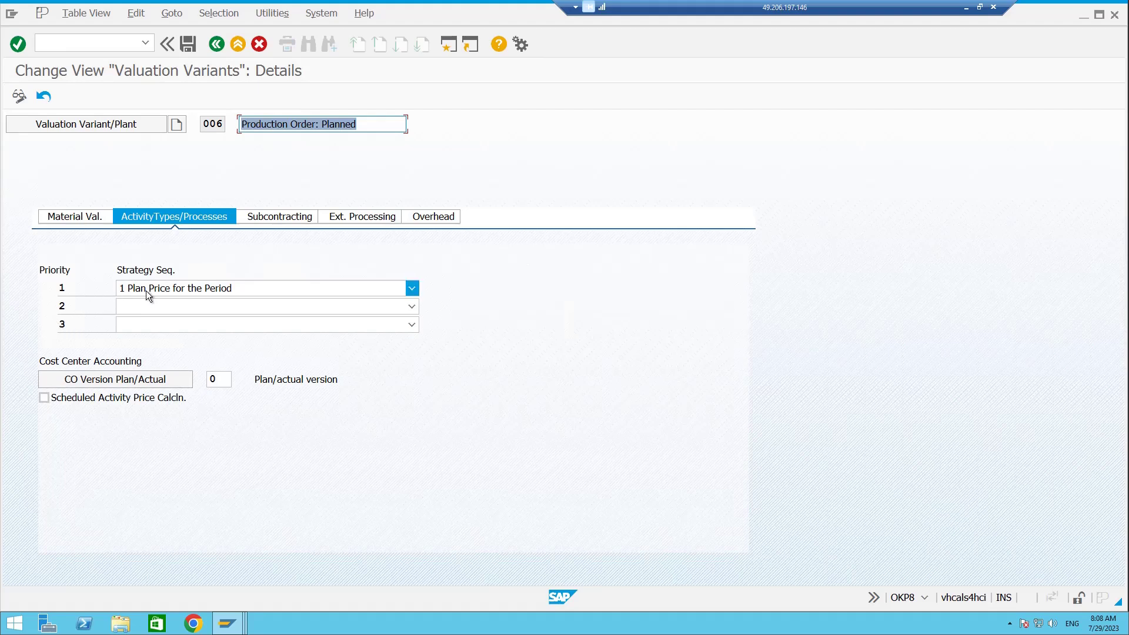
click(259, 287)
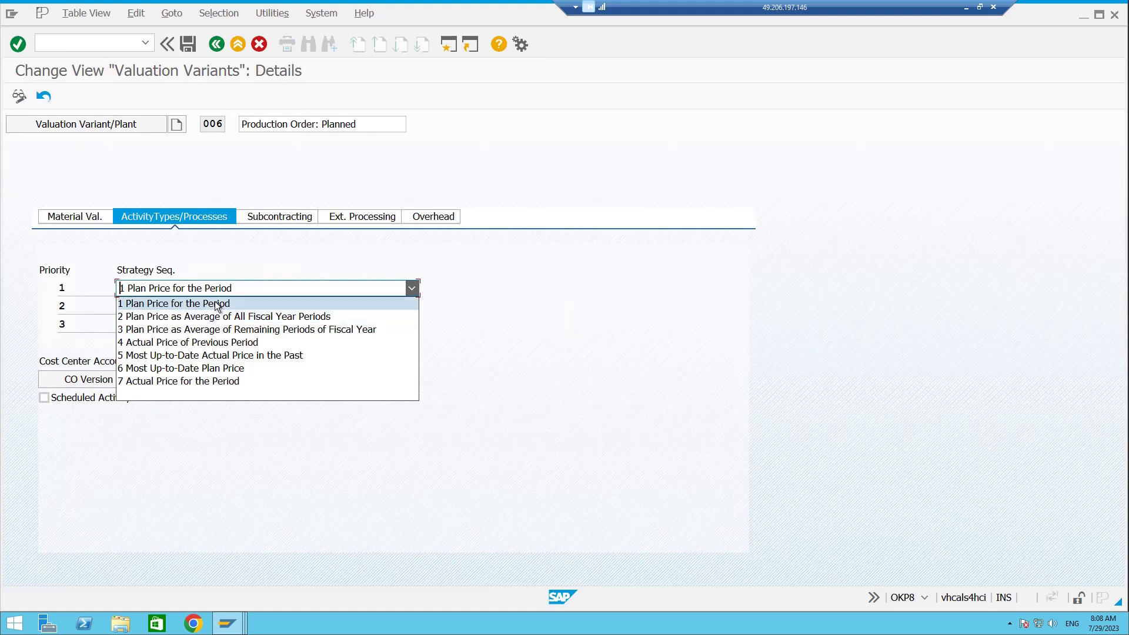
click(299, 214)
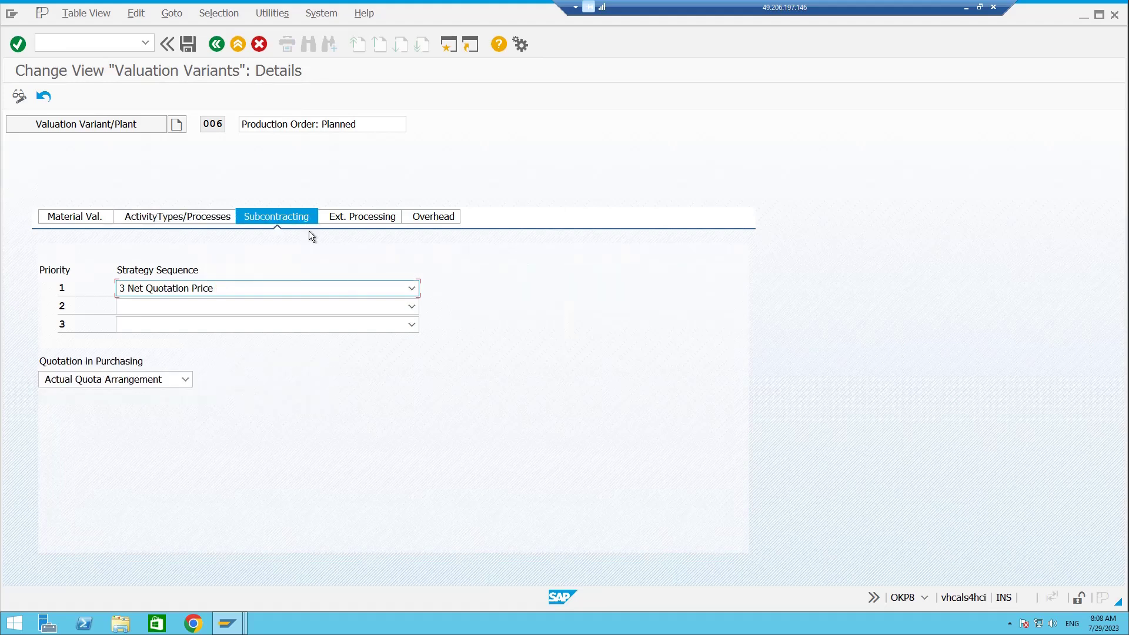
Step: Keep subcontracting priority 1 at 3 Net Quotation Price and view external processing strategies
click(330, 288)
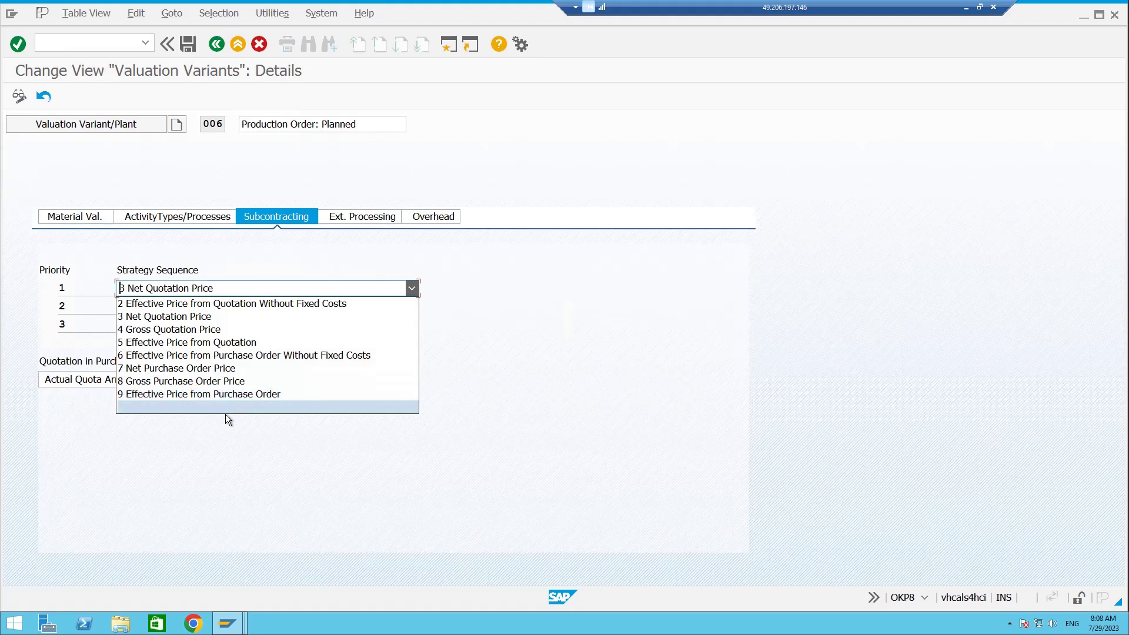
click(213, 439)
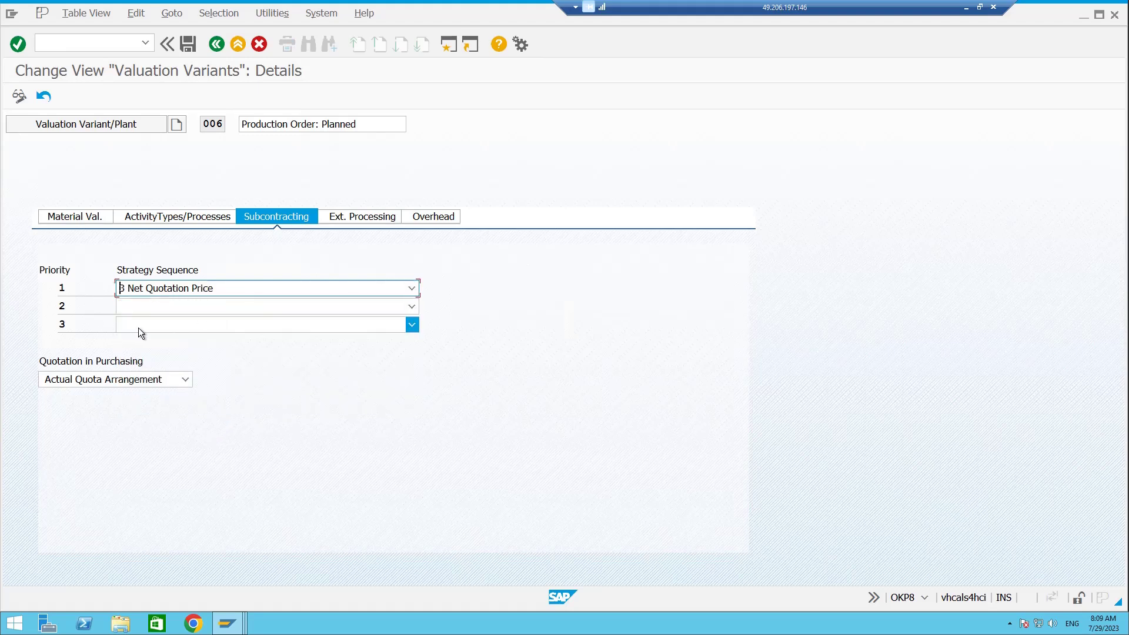
click(368, 217)
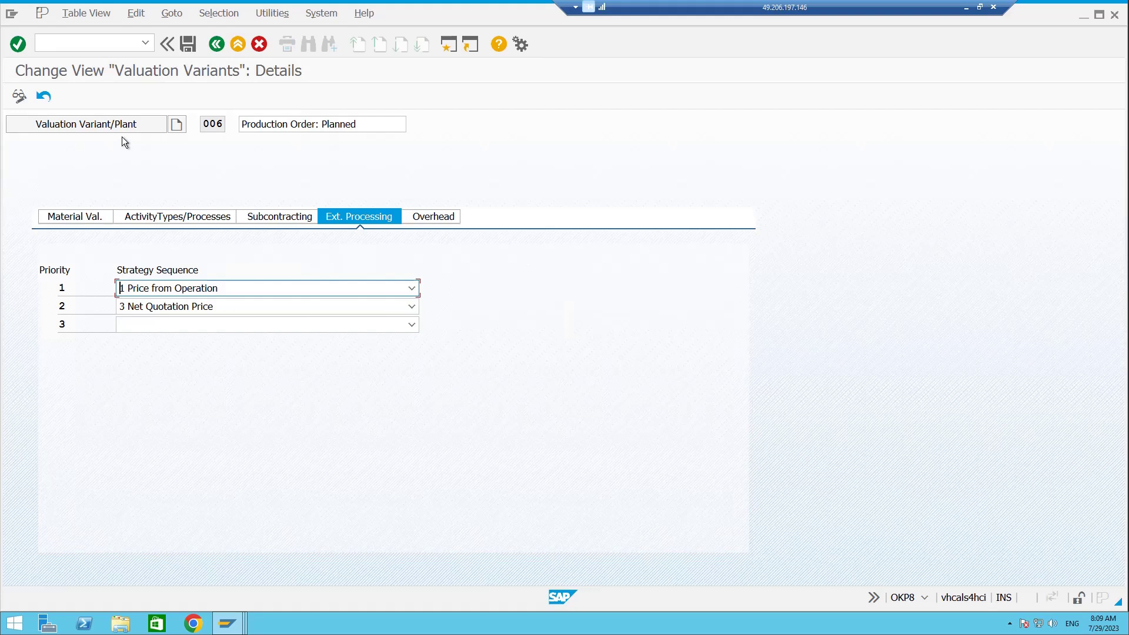
Step: Review variant 006's overhead costing sheet PP-PC1 PP-PC Standard
click(432, 216)
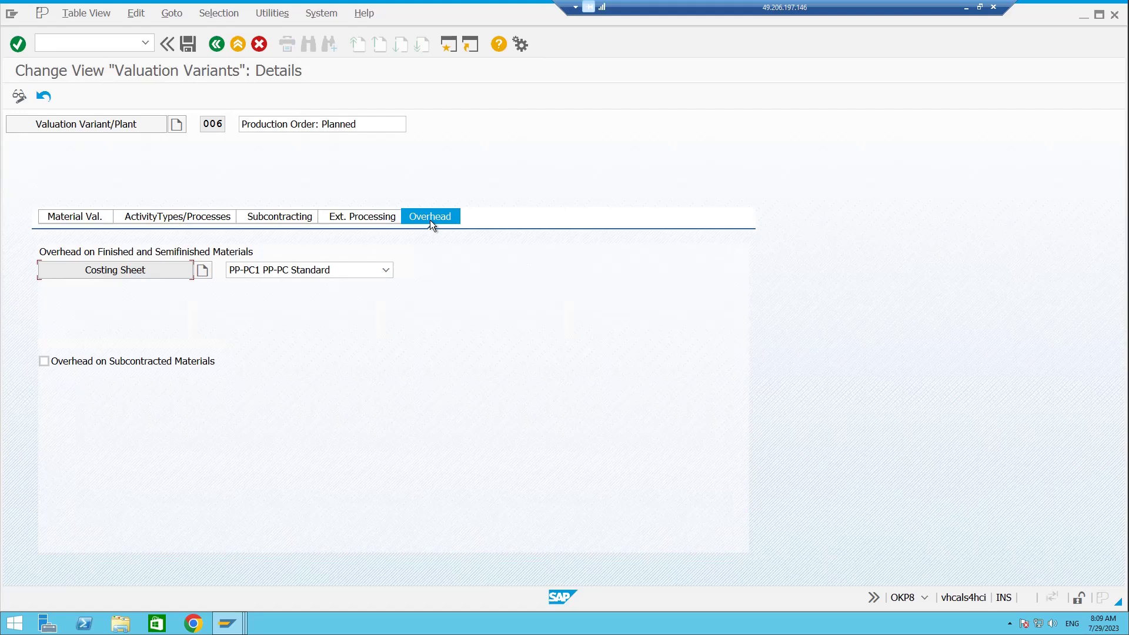
click(97, 39)
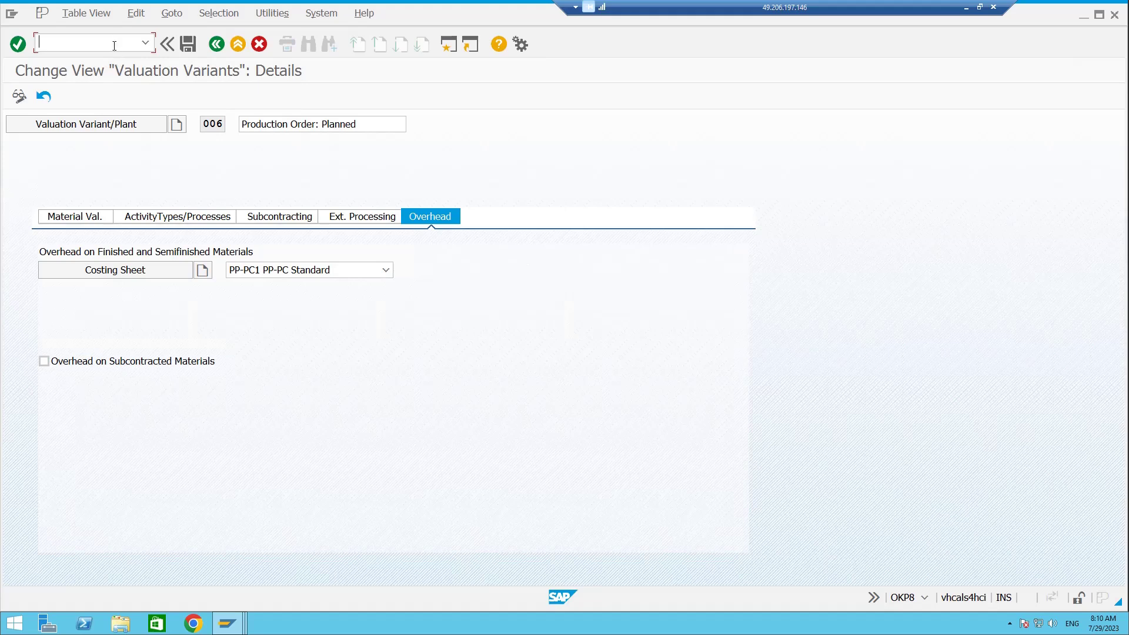
Step: Open order 4000336 in IW32 and review its Costs, Additional Data, Location, Planning and Control tabs
text(/NIW32)
key(Return)
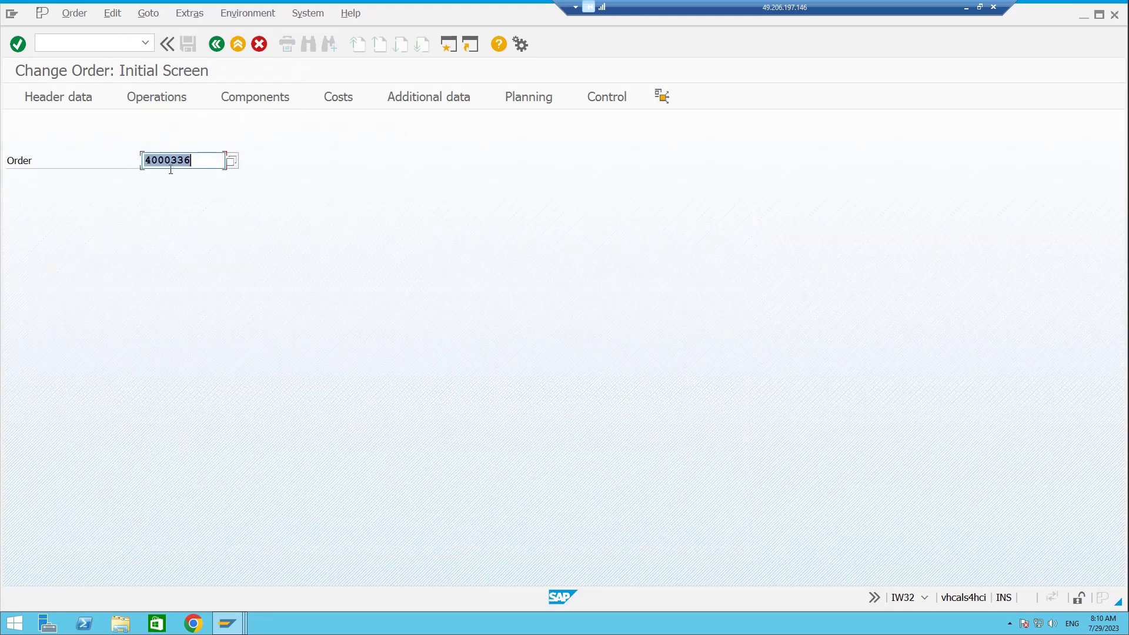
key(Return)
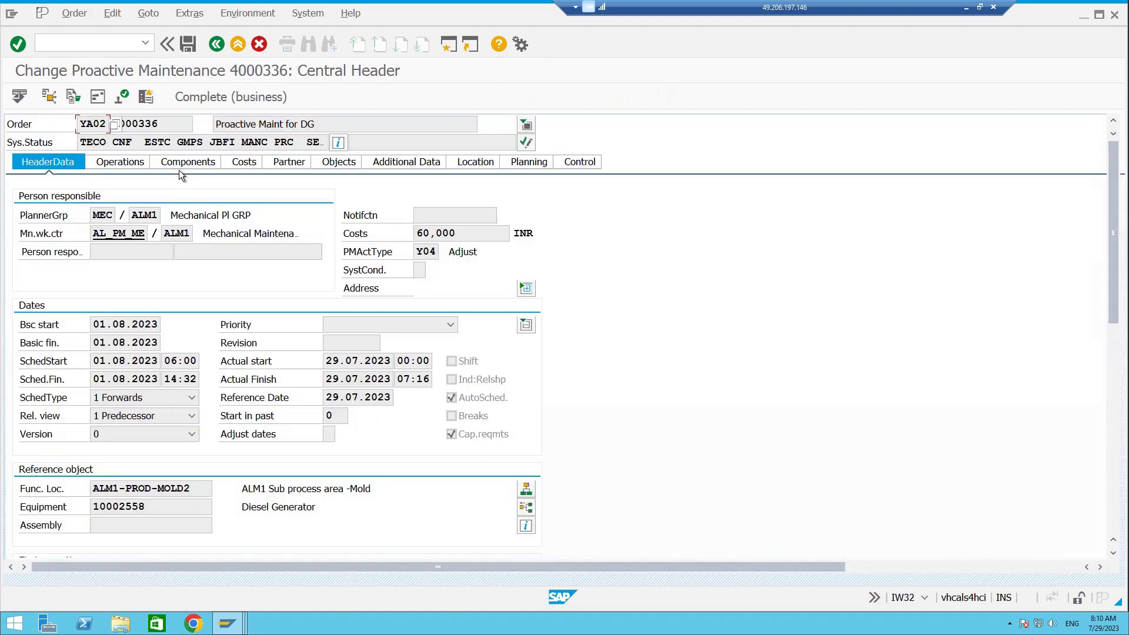
click(252, 161)
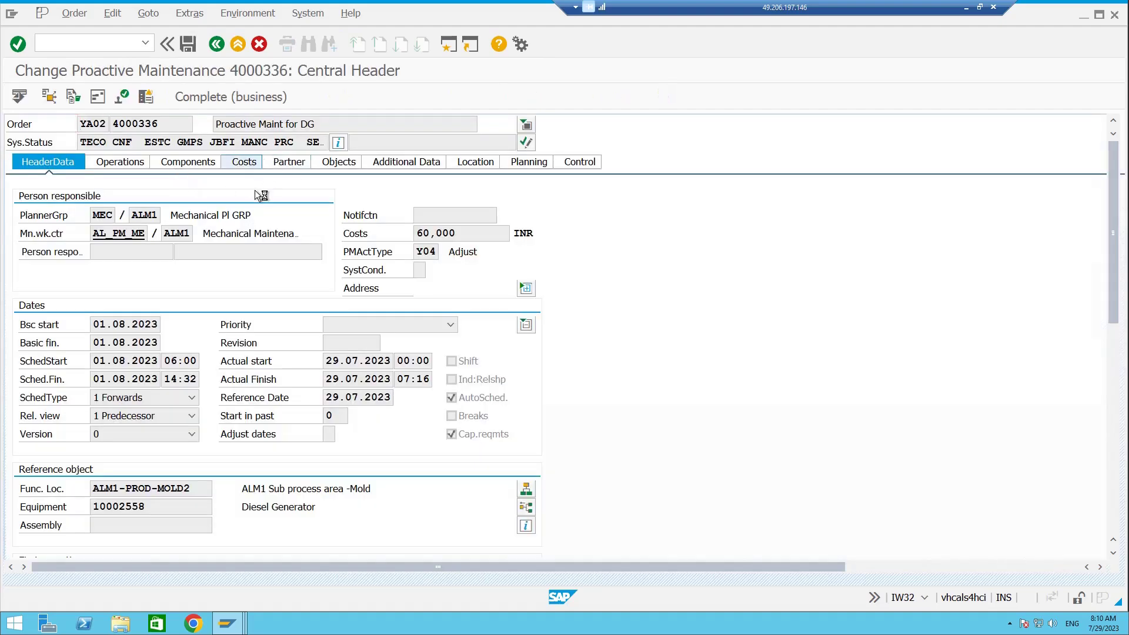
click(415, 185)
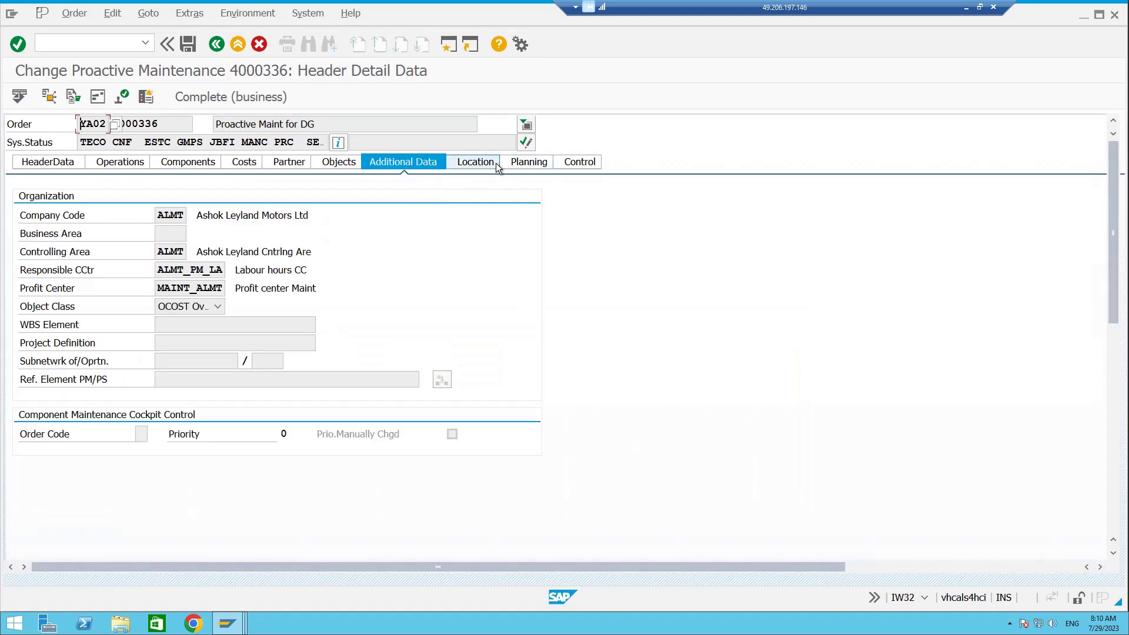
click(497, 167)
click(524, 166)
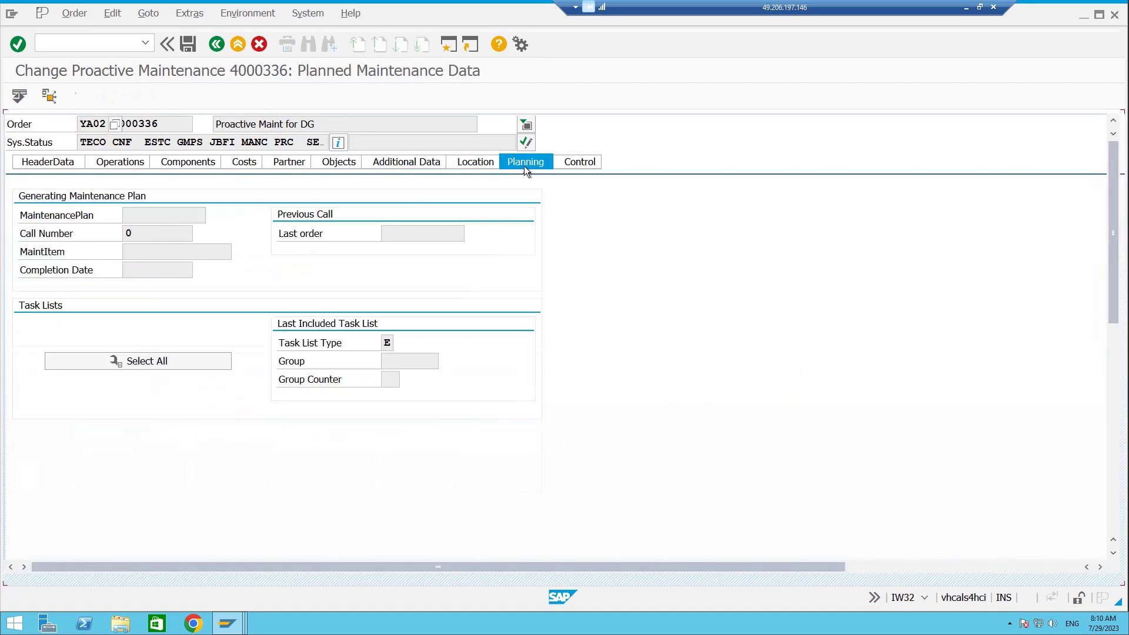
click(597, 166)
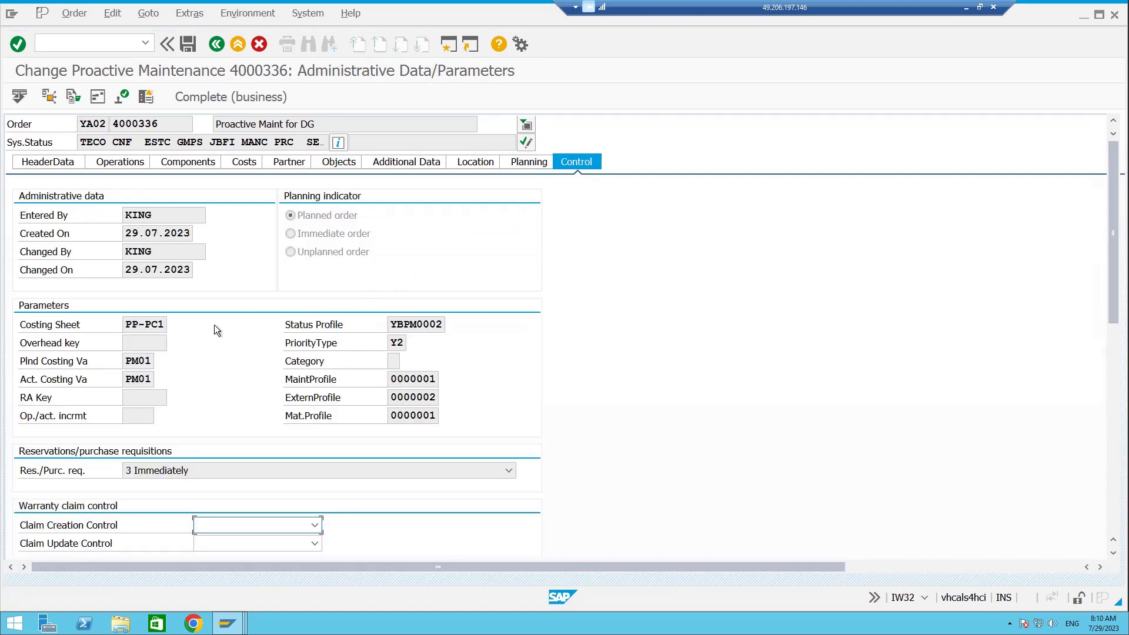
Step: Highlight the planned and actual costing variants PM01 and the costing sheet PP-PC1
click(126, 361)
drag(126, 362, 149, 363)
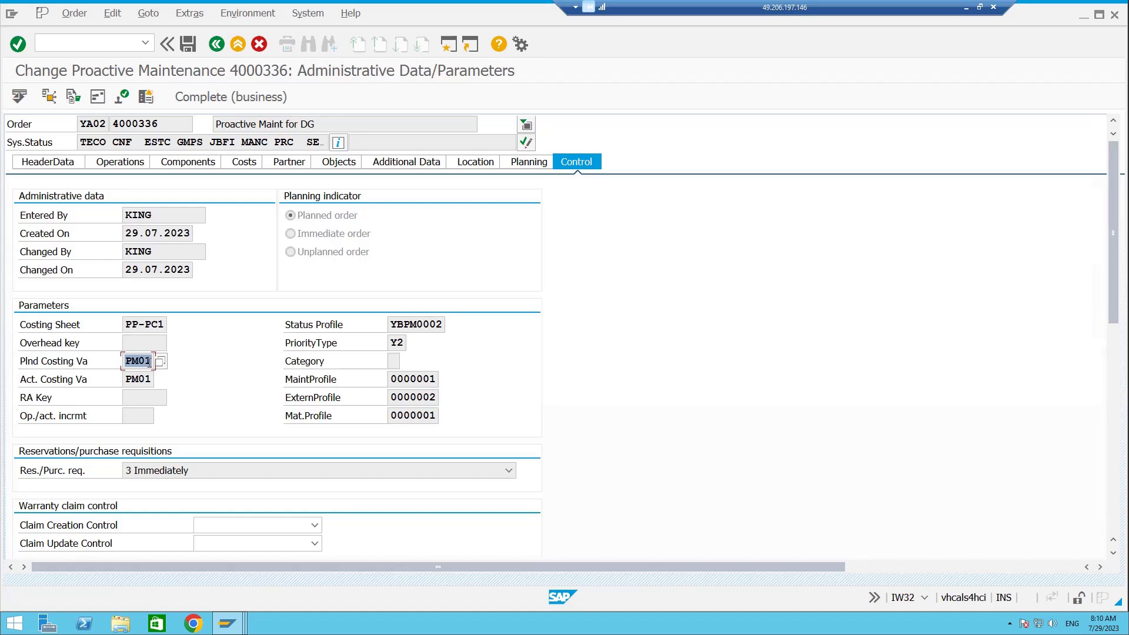
drag(126, 379, 151, 380)
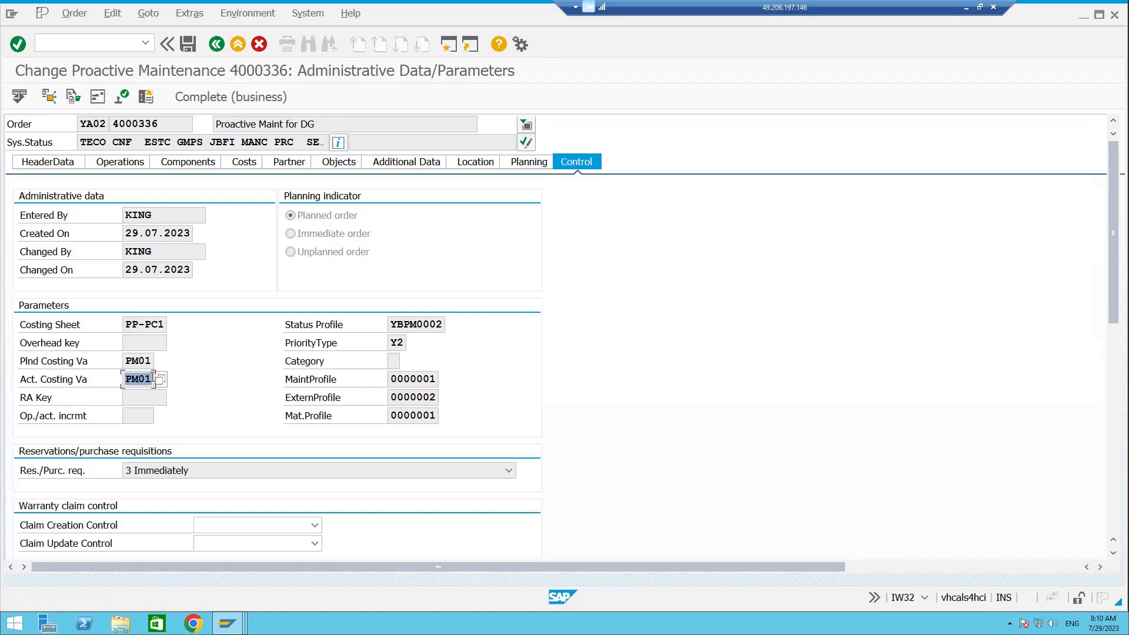
drag(125, 379, 151, 380)
drag(125, 325, 166, 324)
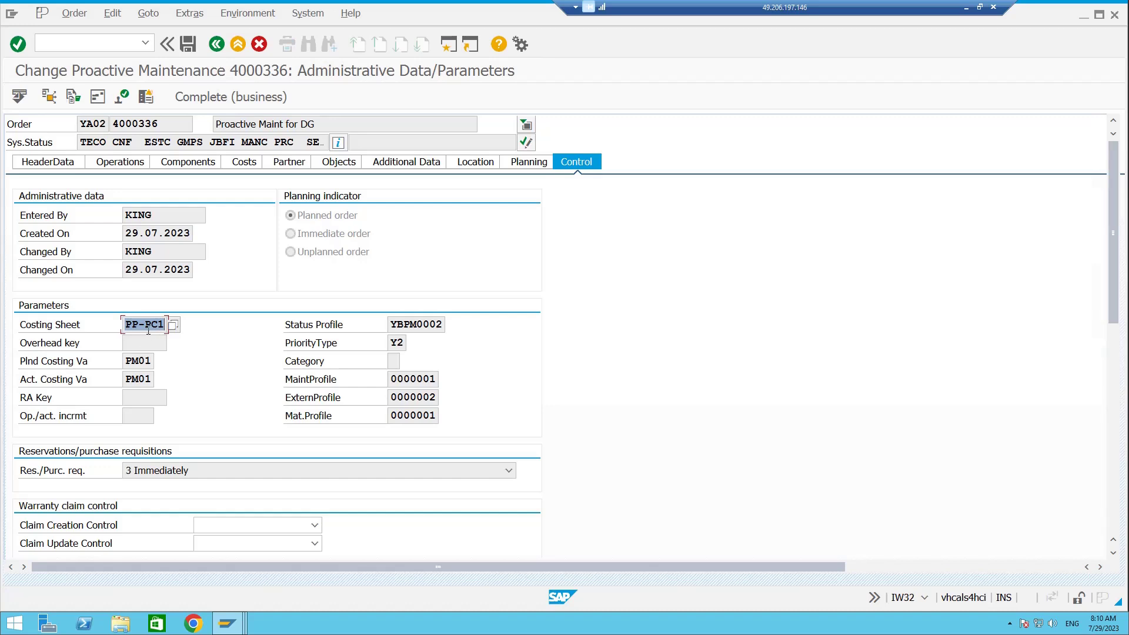
click(148, 324)
Step: Highlight the status profile, then open order 4000336's detailed system status list
drag(124, 361, 152, 360)
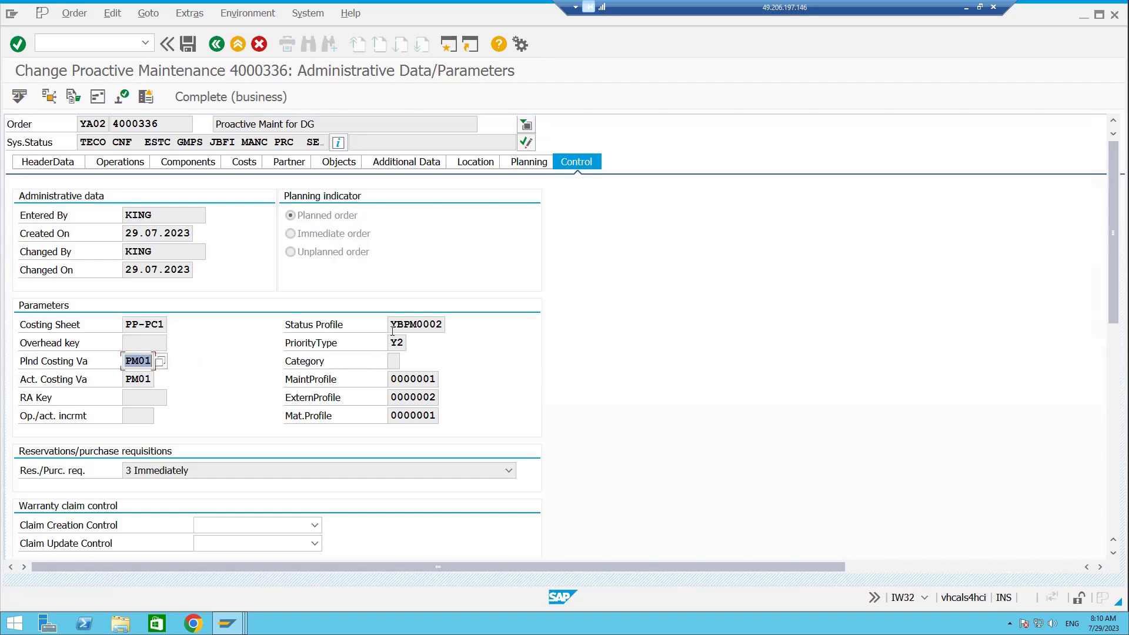
drag(391, 324, 443, 324)
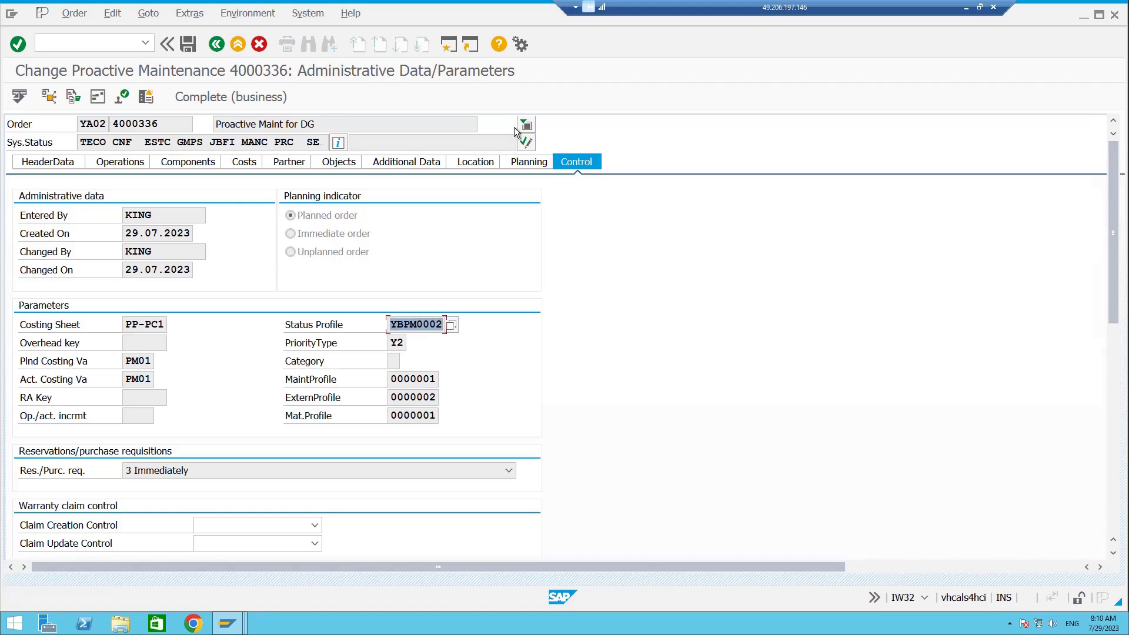
click(356, 283)
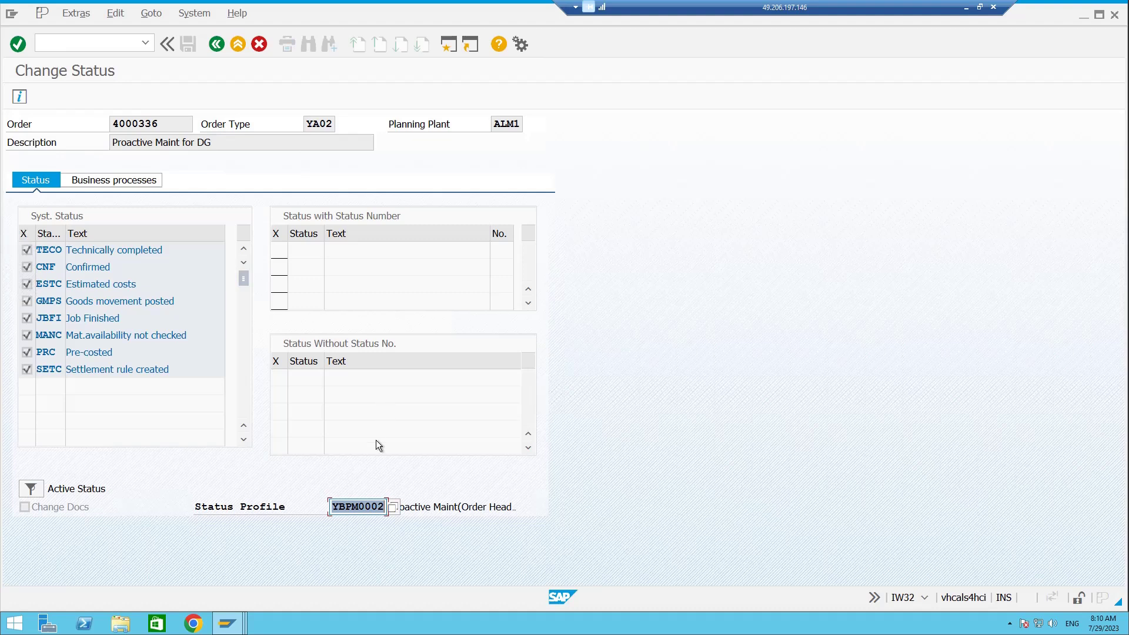
Step: Browse the status profile list for YBPM0002, close it, and go back to the control parameters
click(398, 513)
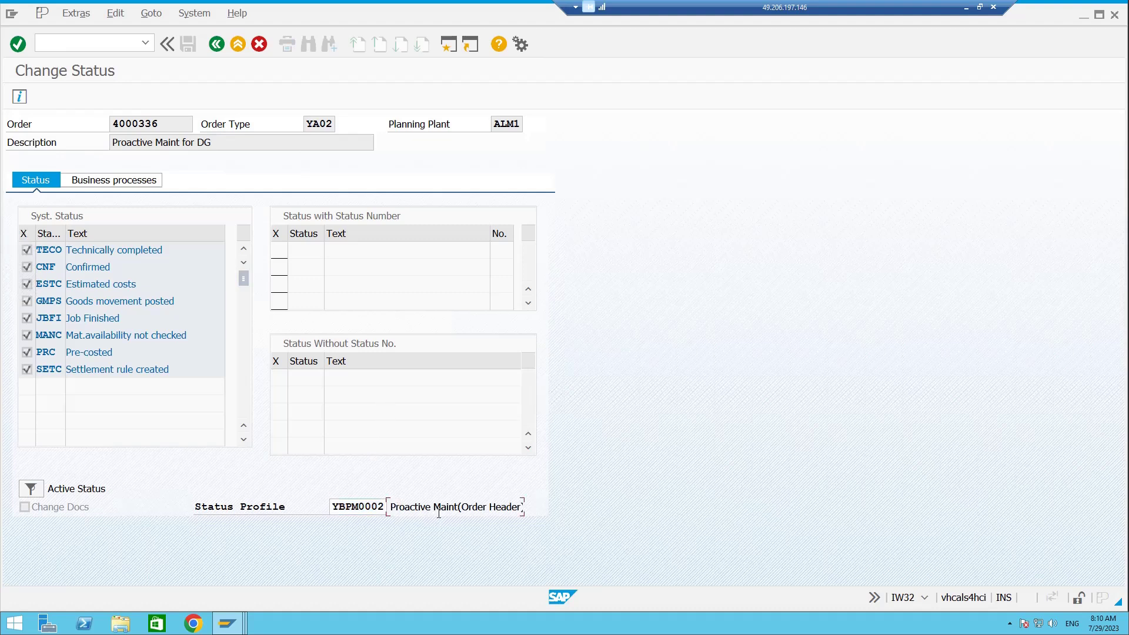
click(373, 507)
click(393, 508)
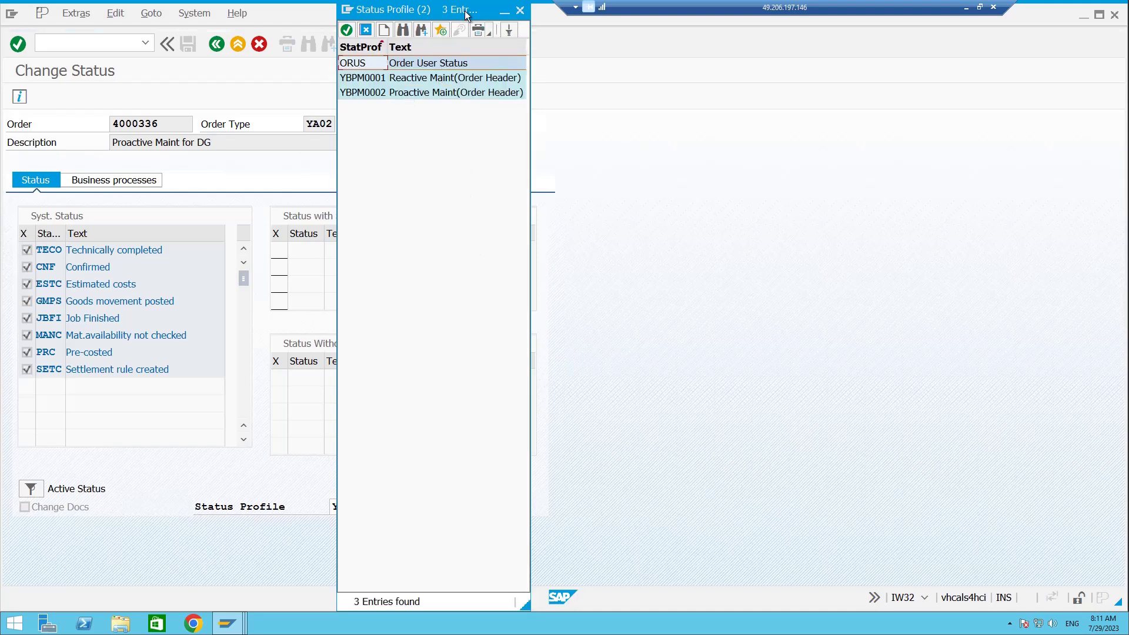
drag(474, 9, 499, 108)
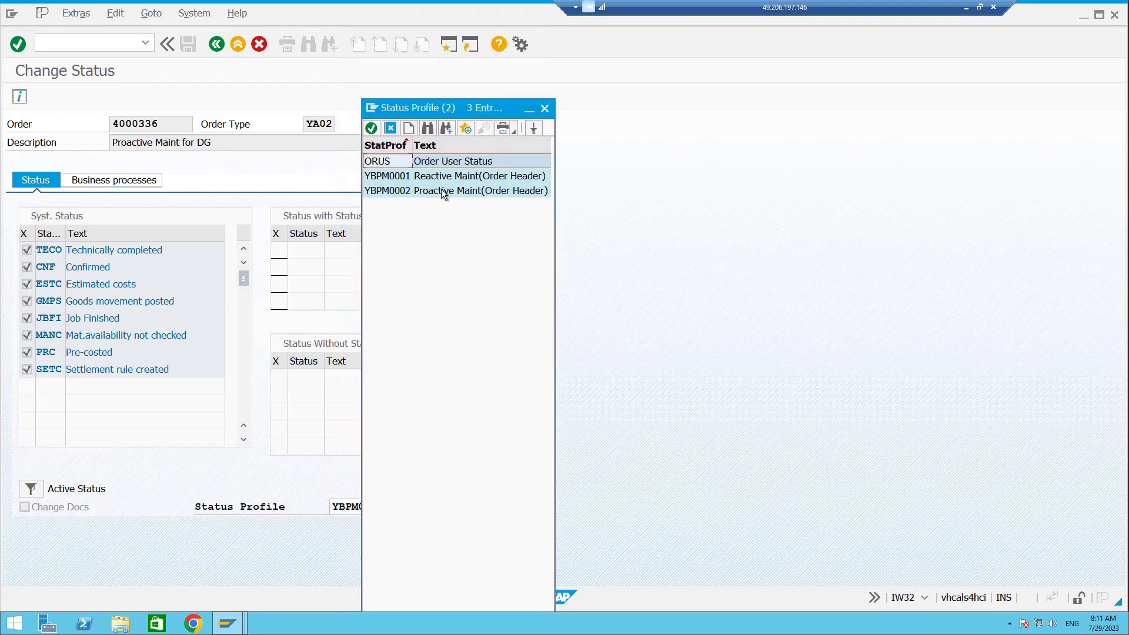
click(549, 106)
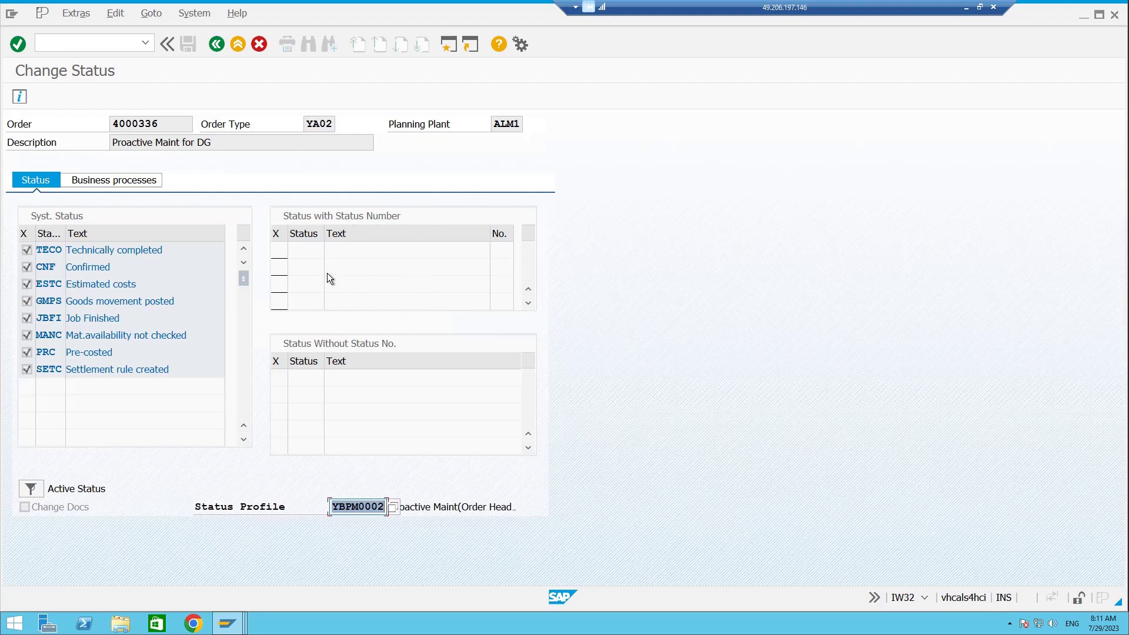
click(217, 47)
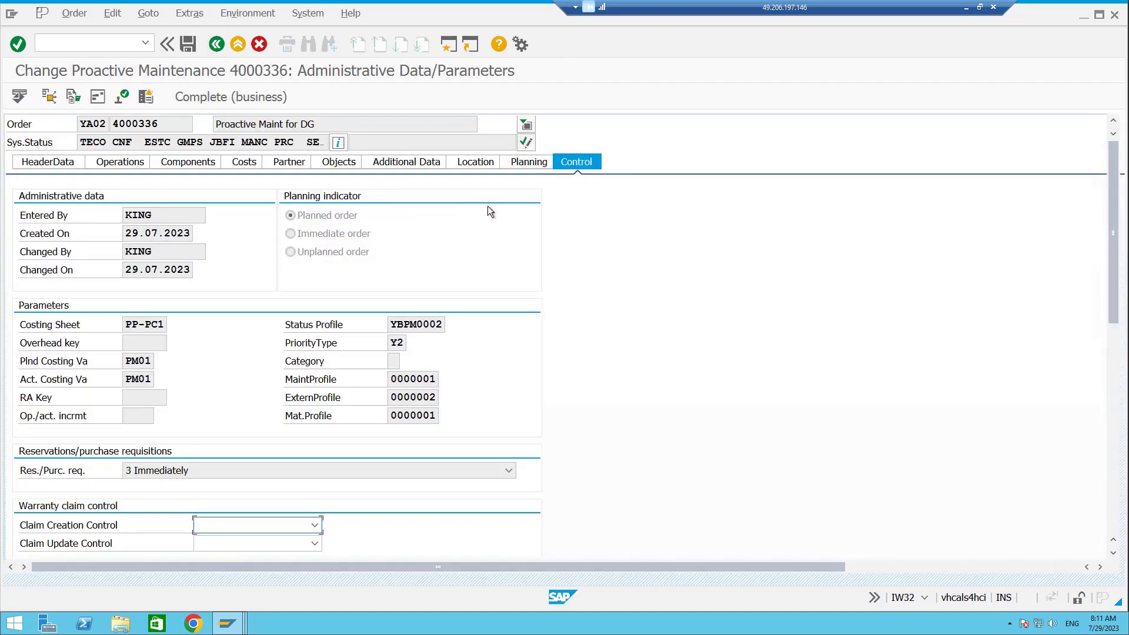
Step: Check the responsible and ALMT_PM account-assignment cost centres, then return to the 58,800 INR cost overview
click(249, 164)
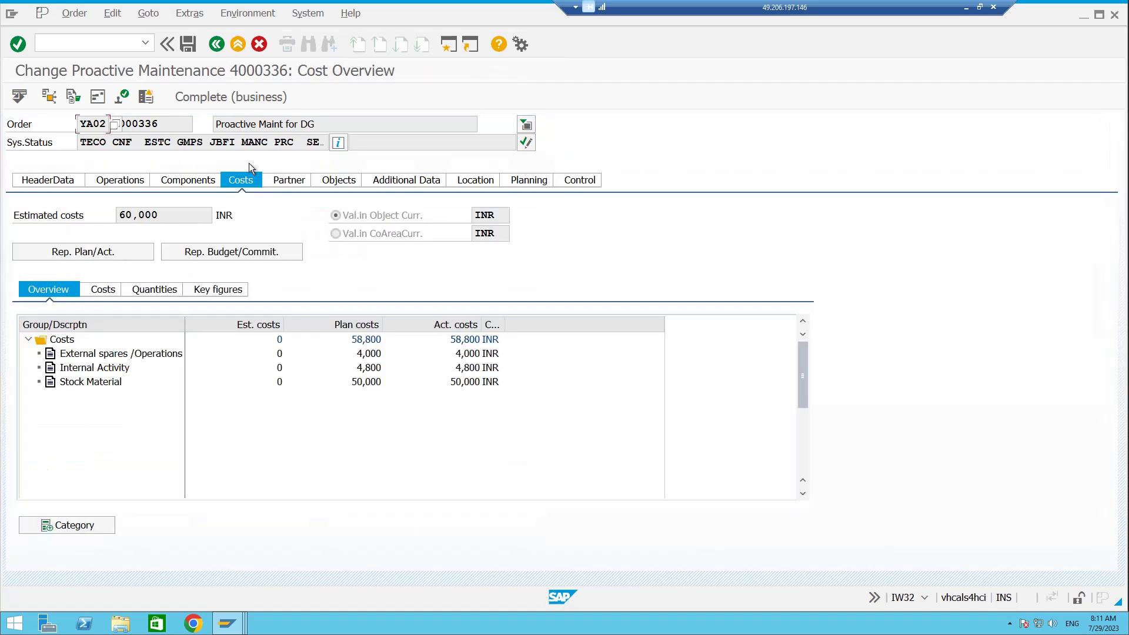
click(374, 180)
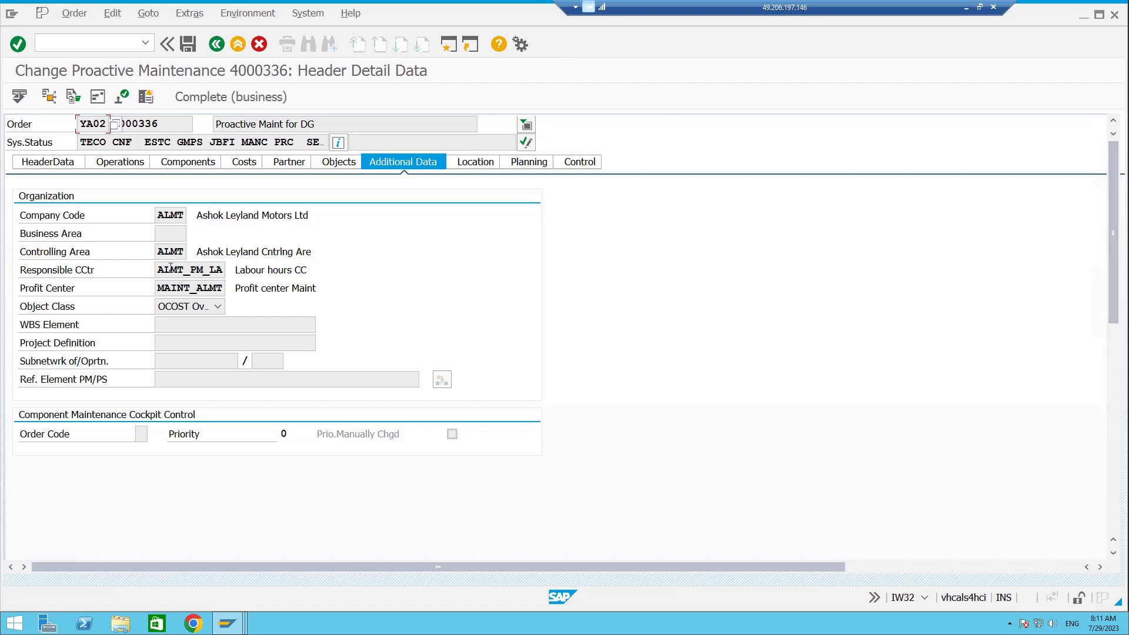
drag(161, 266, 206, 271)
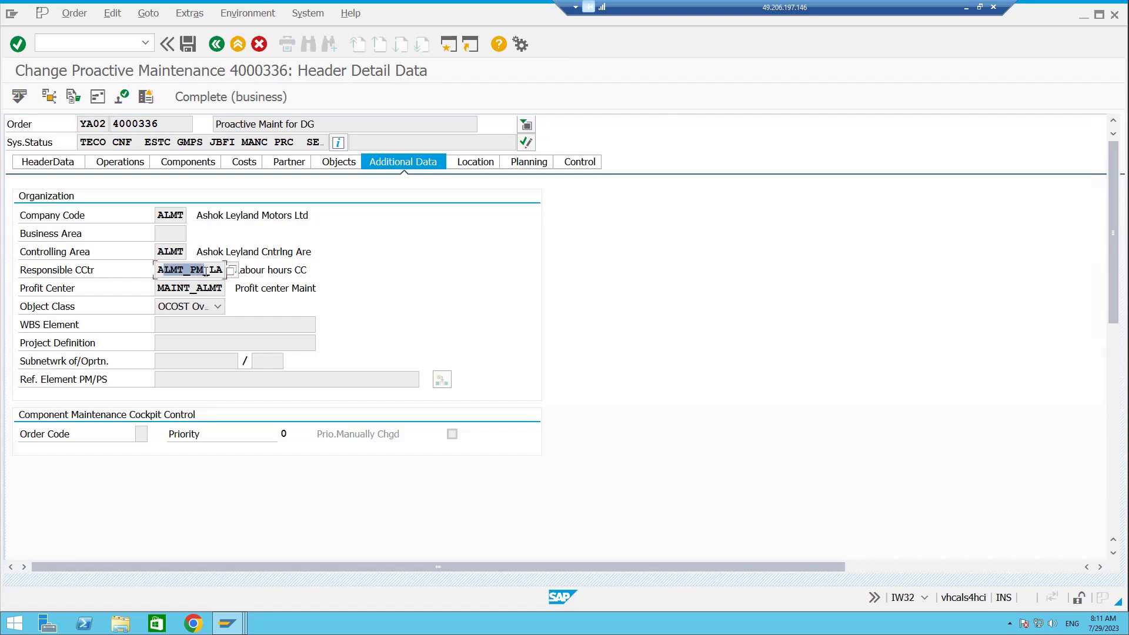
click(299, 269)
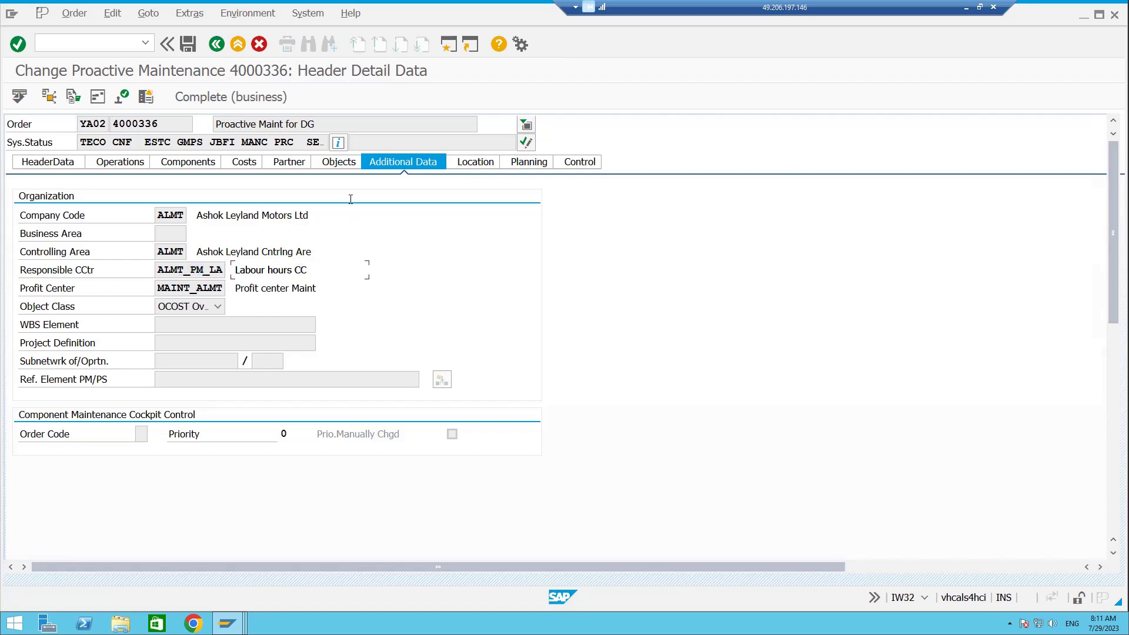
click(470, 163)
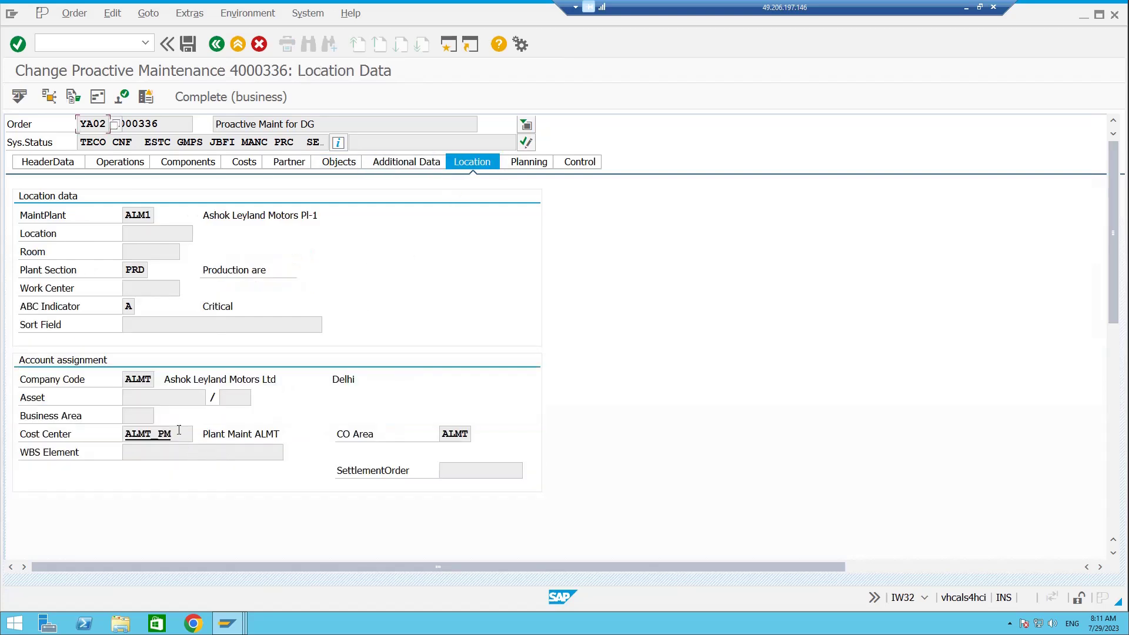
drag(177, 434, 119, 424)
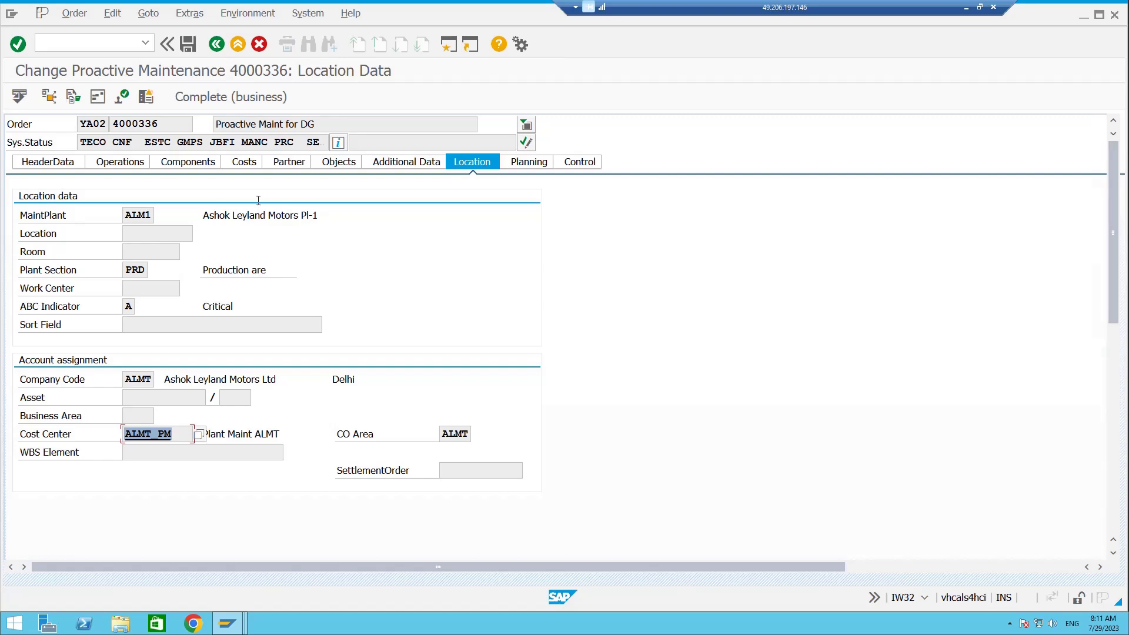
click(242, 163)
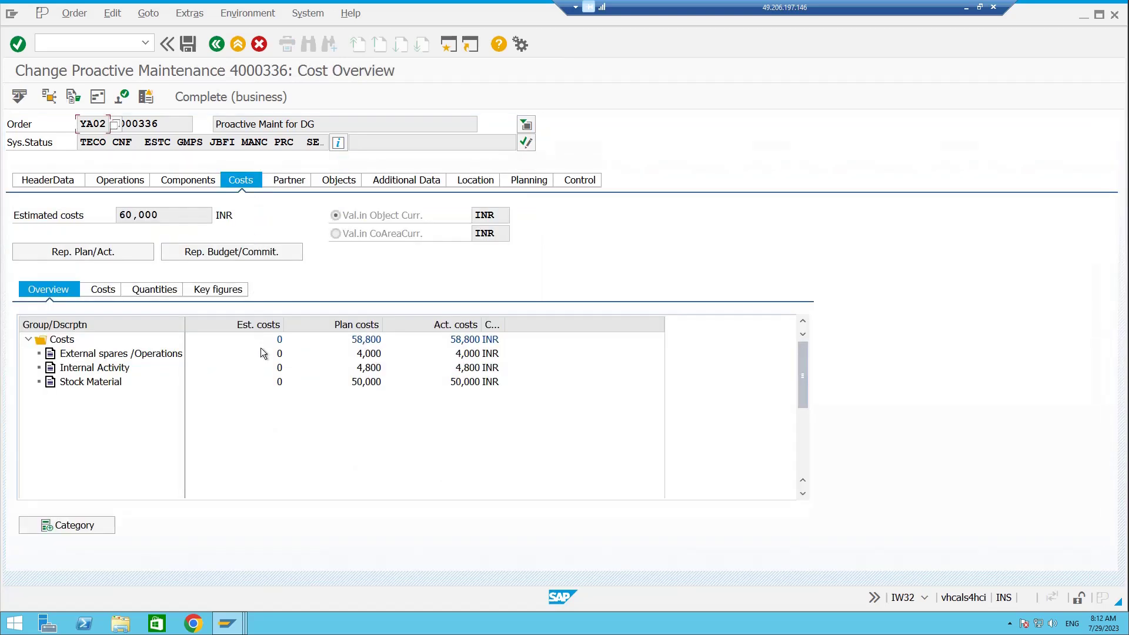
Step: Widen the Est. costs column and highlight the total estimated costs value
drag(284, 325, 318, 327)
click(300, 341)
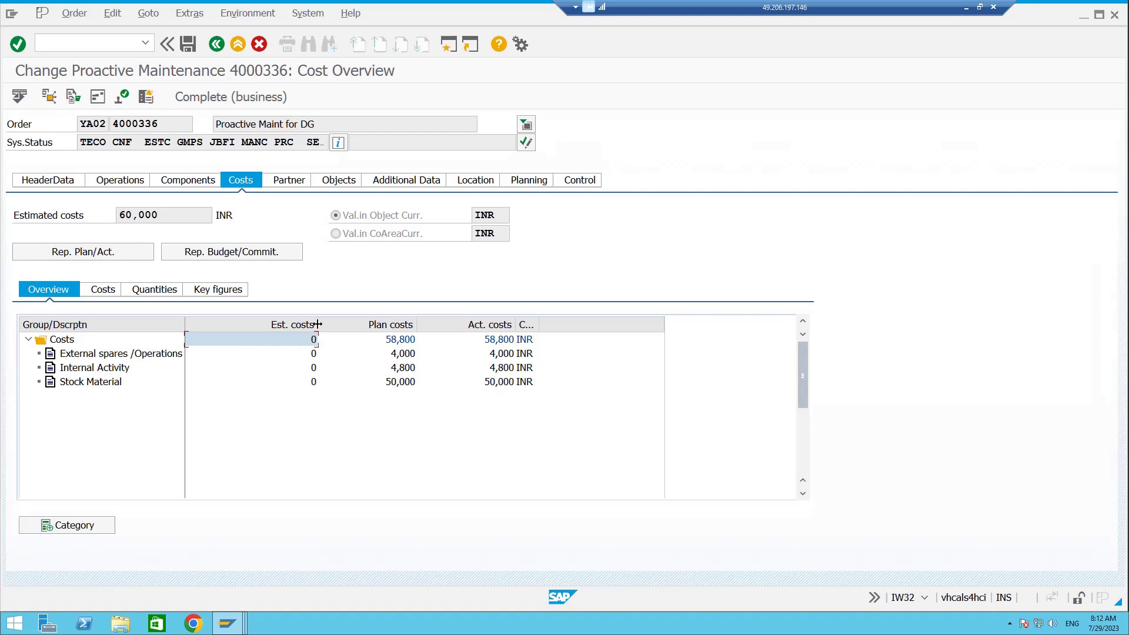
drag(317, 324, 324, 324)
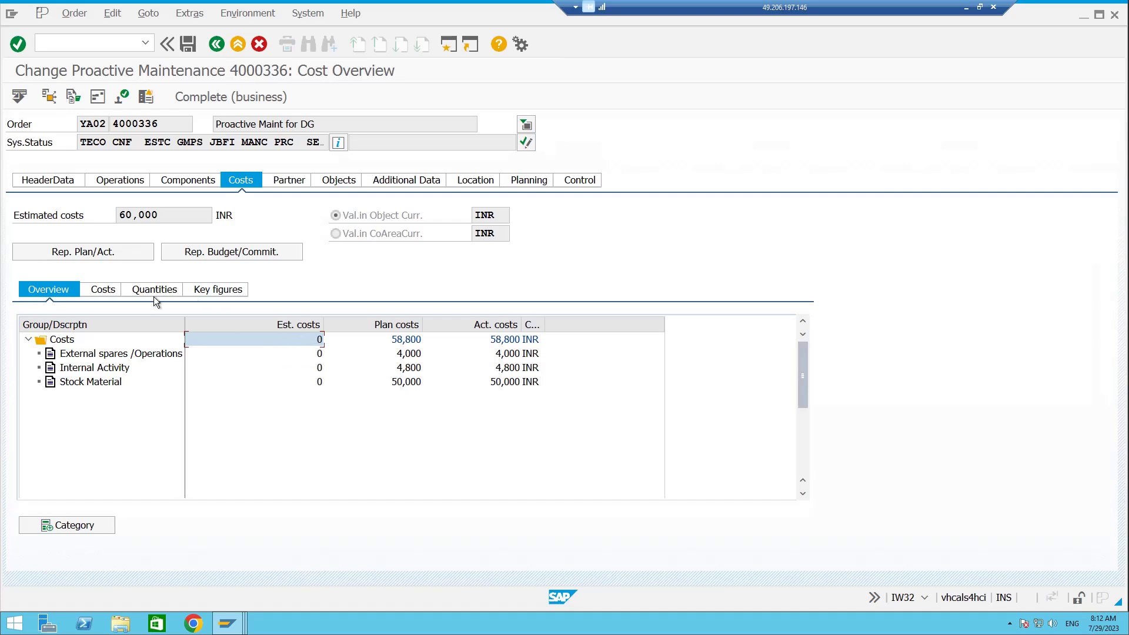
Step: Review the Costs, Quantities and Key figures sub-tabs, then minimize SAP to reveal the cost flow slide
click(111, 294)
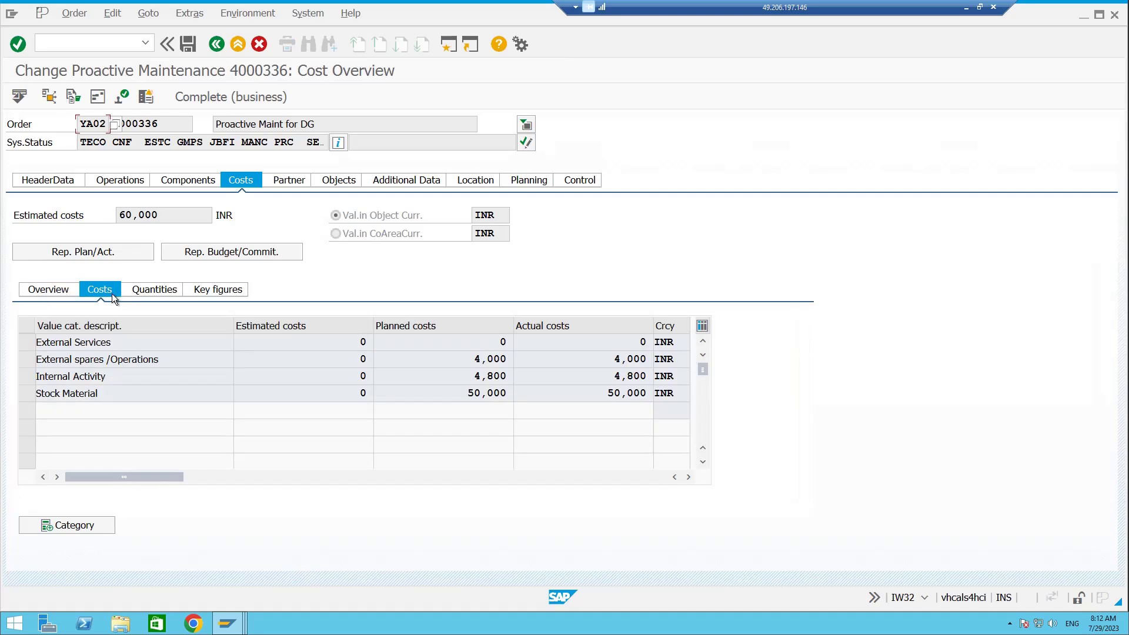
click(164, 288)
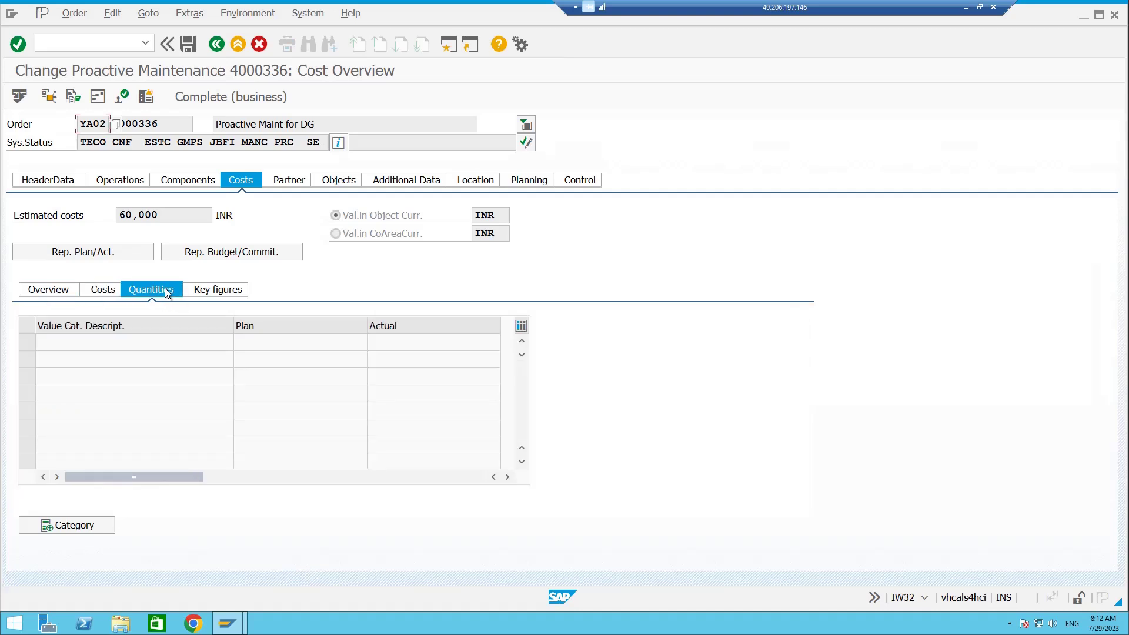
click(215, 288)
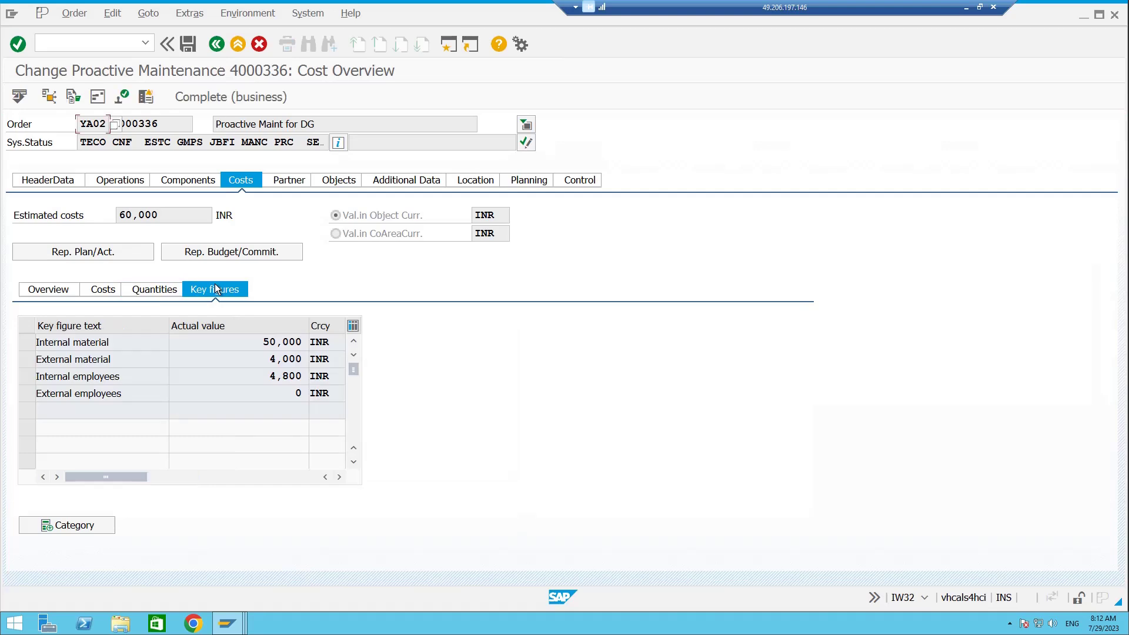
click(51, 289)
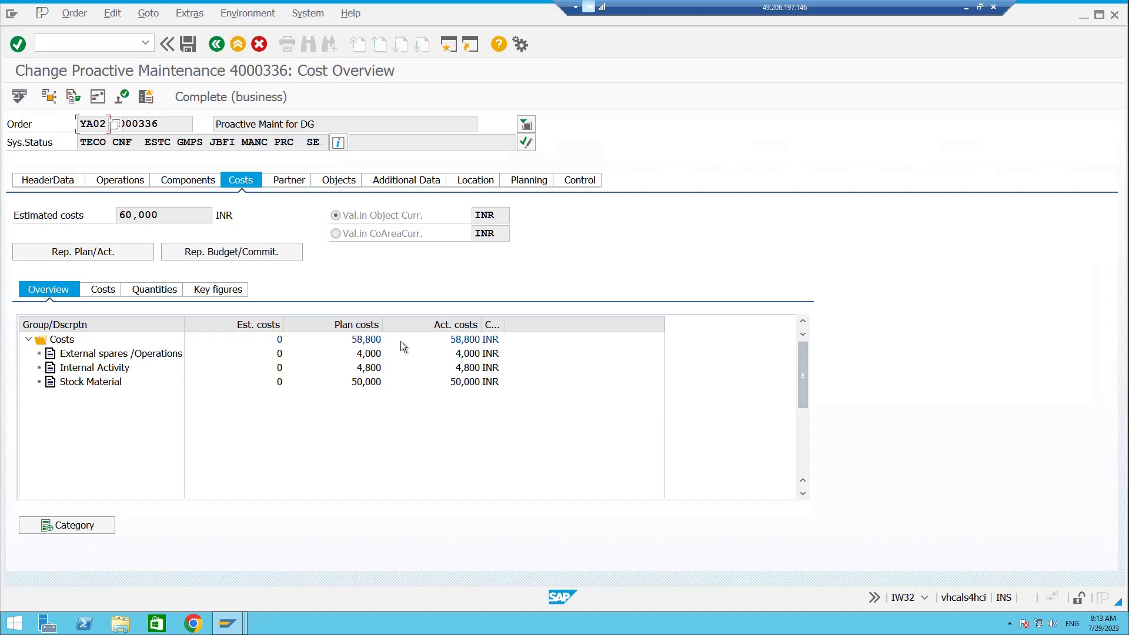
click(966, 7)
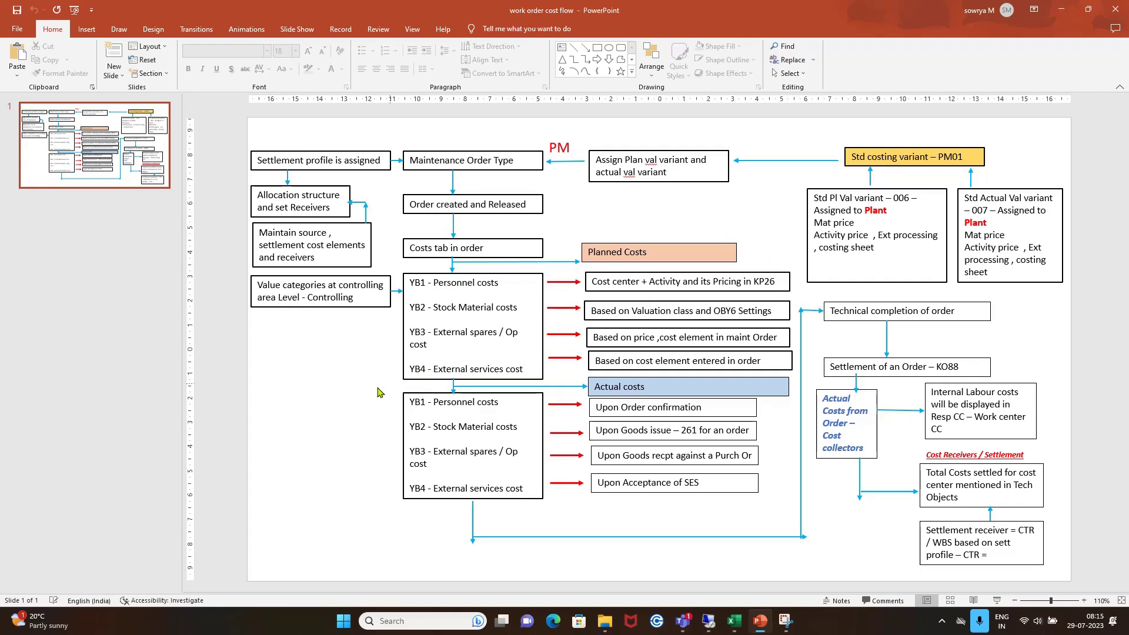